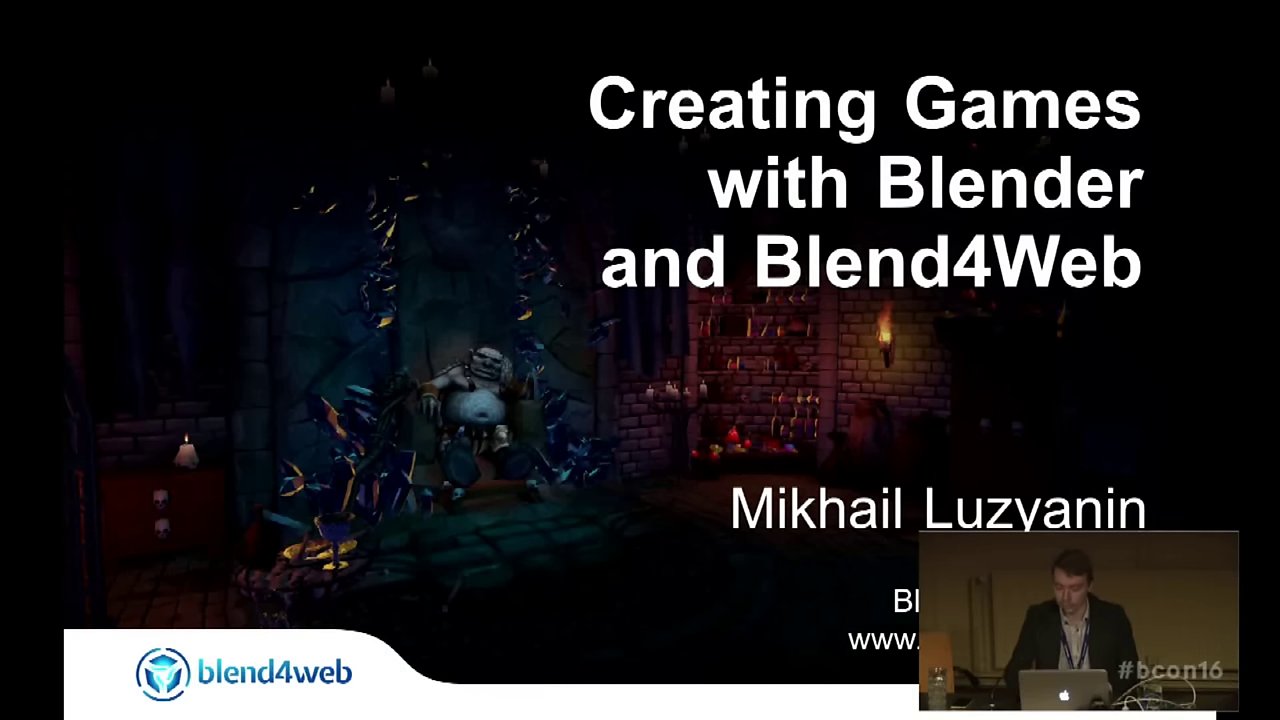
{"action": "key", "text": "Right"}
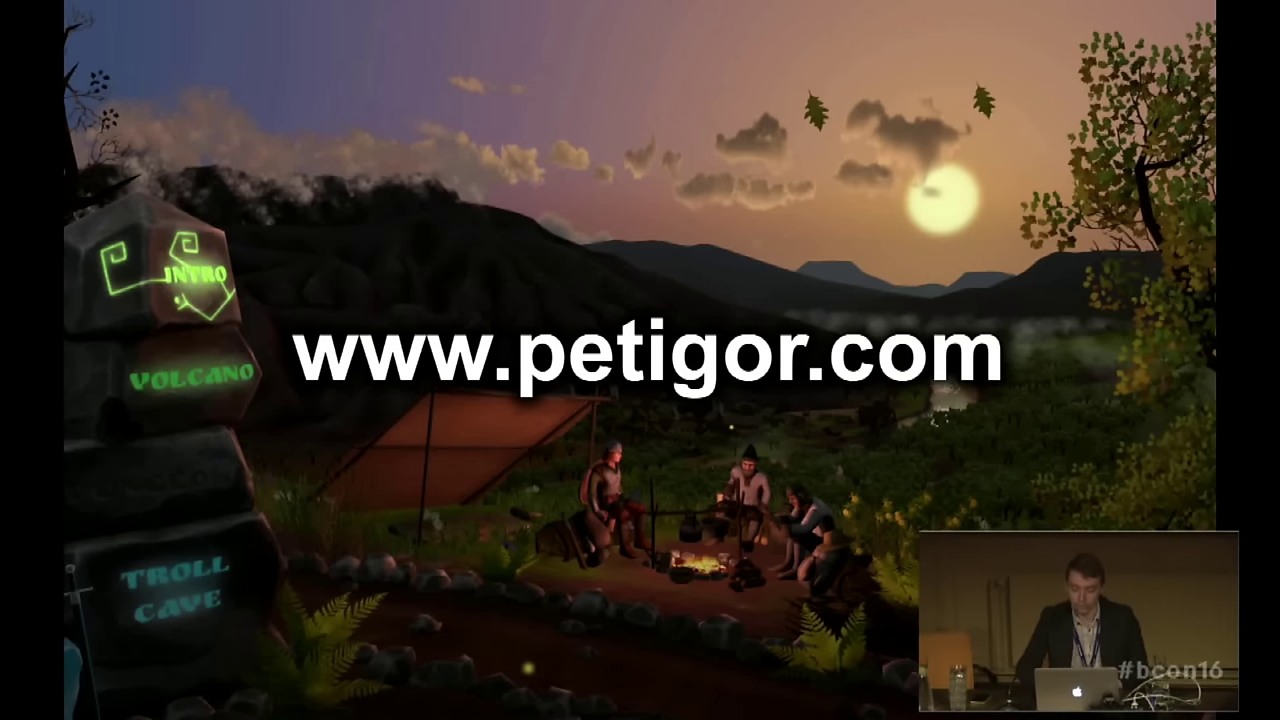
{"action": "key", "text": "Right"}
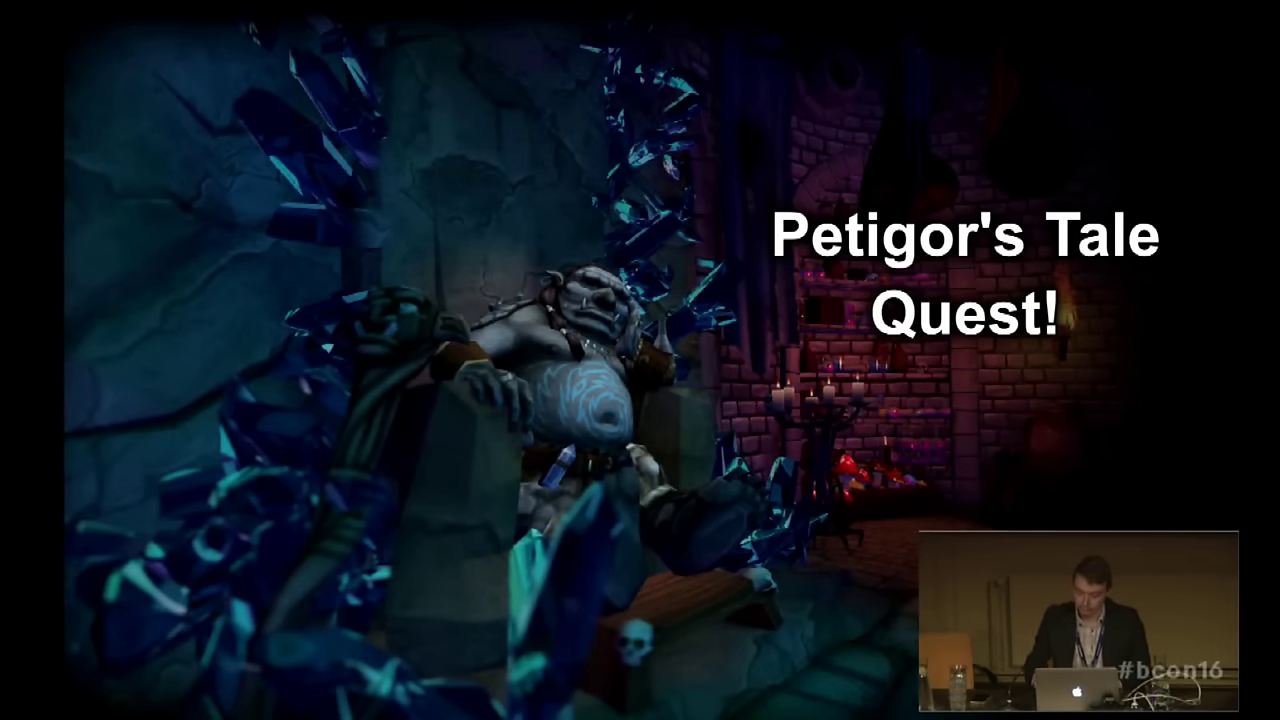
- Leave the full-screen slideshow, switch to Chrome and open petigors_tale.html from the petigors_tale folder
{"action": "key", "text": "Escape"}
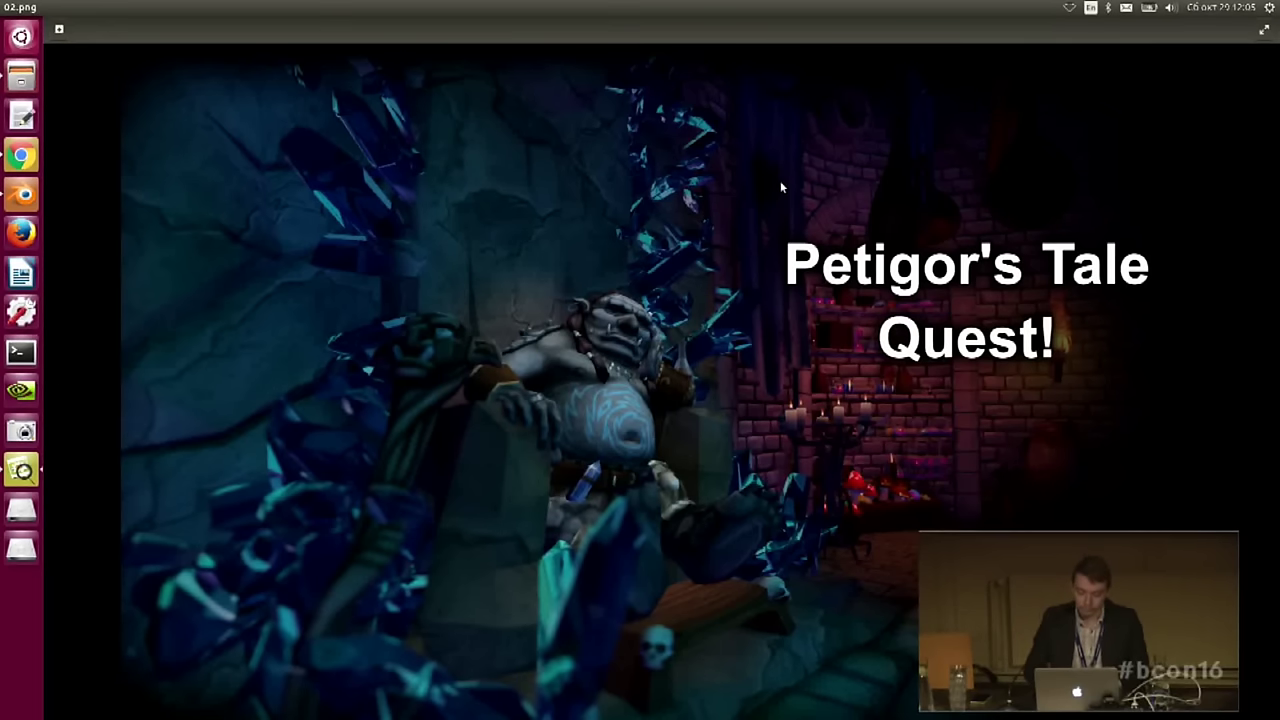
{"action": "left_click", "coordinate": [21, 160]}
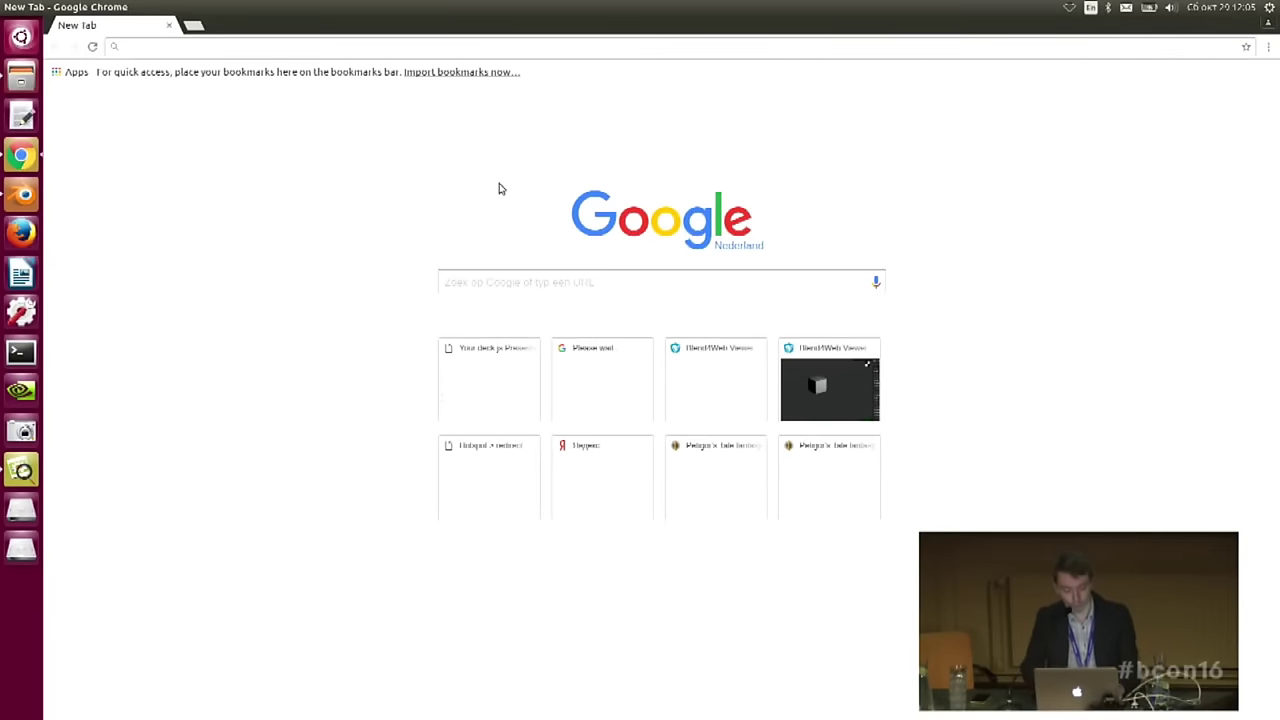
{"action": "key", "text": "ctrl+o"}
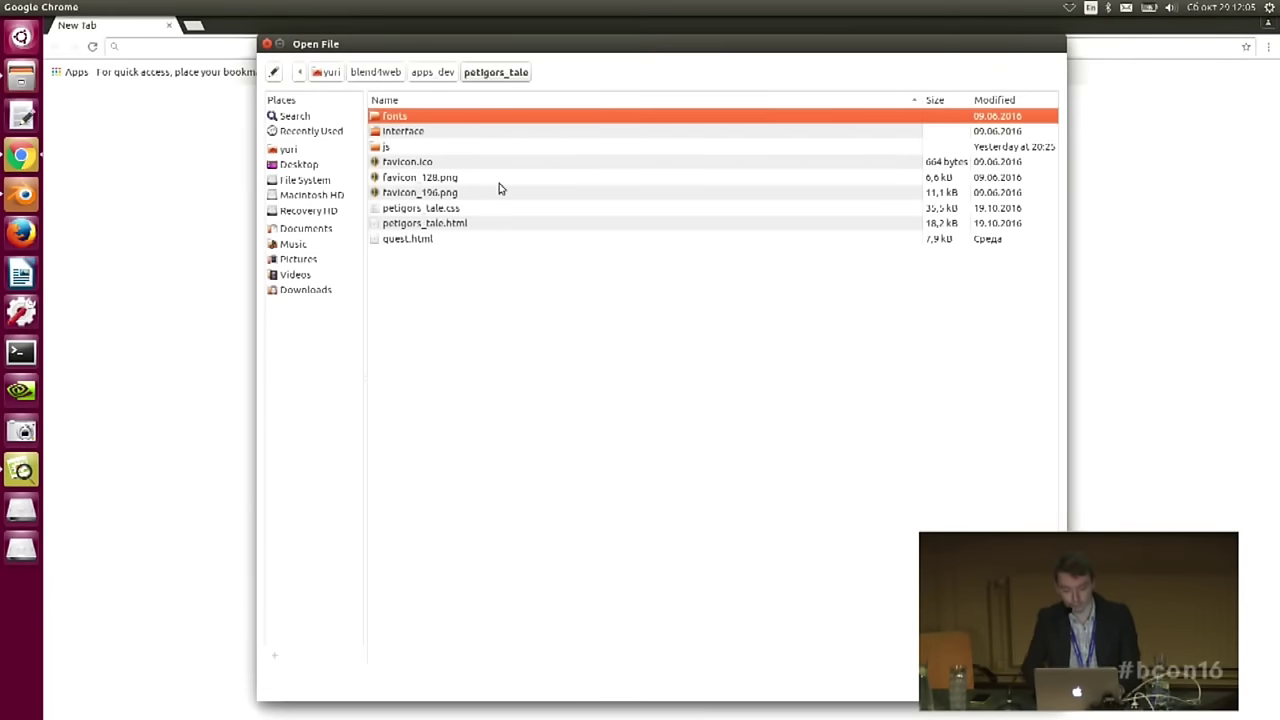
{"action": "left_click", "coordinate": [432, 224]}
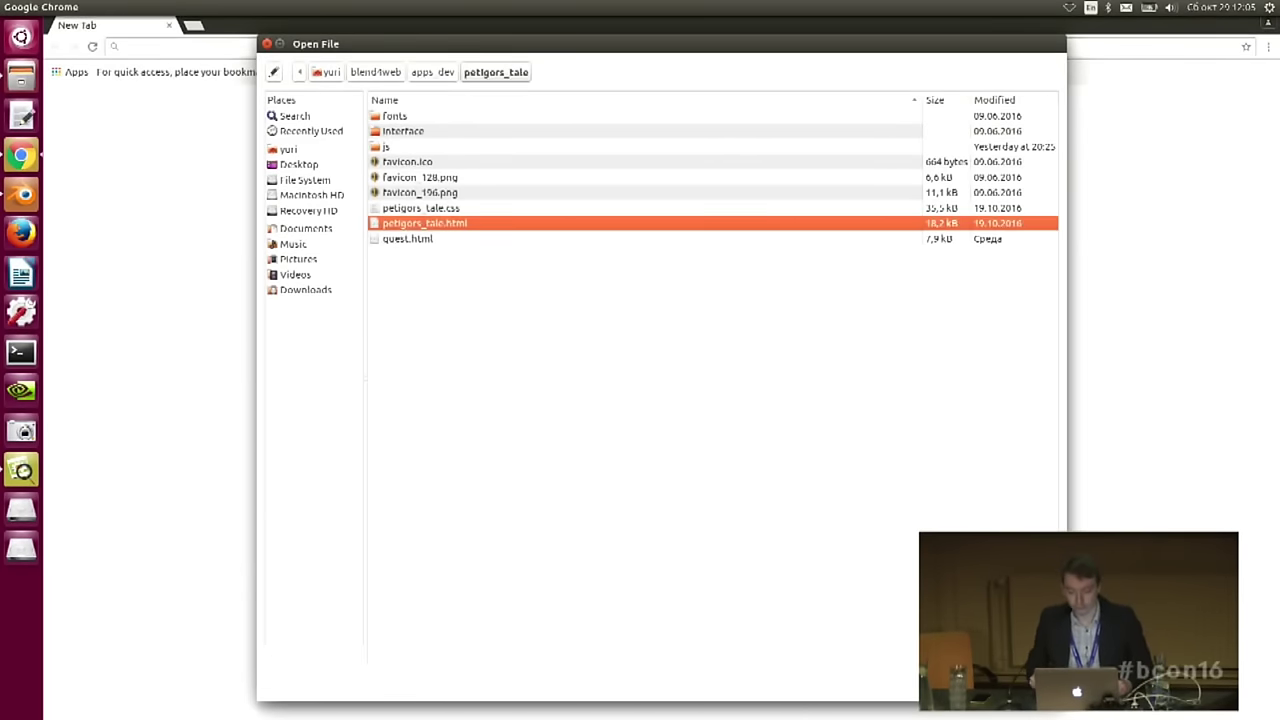
{"action": "key", "text": "Return"}
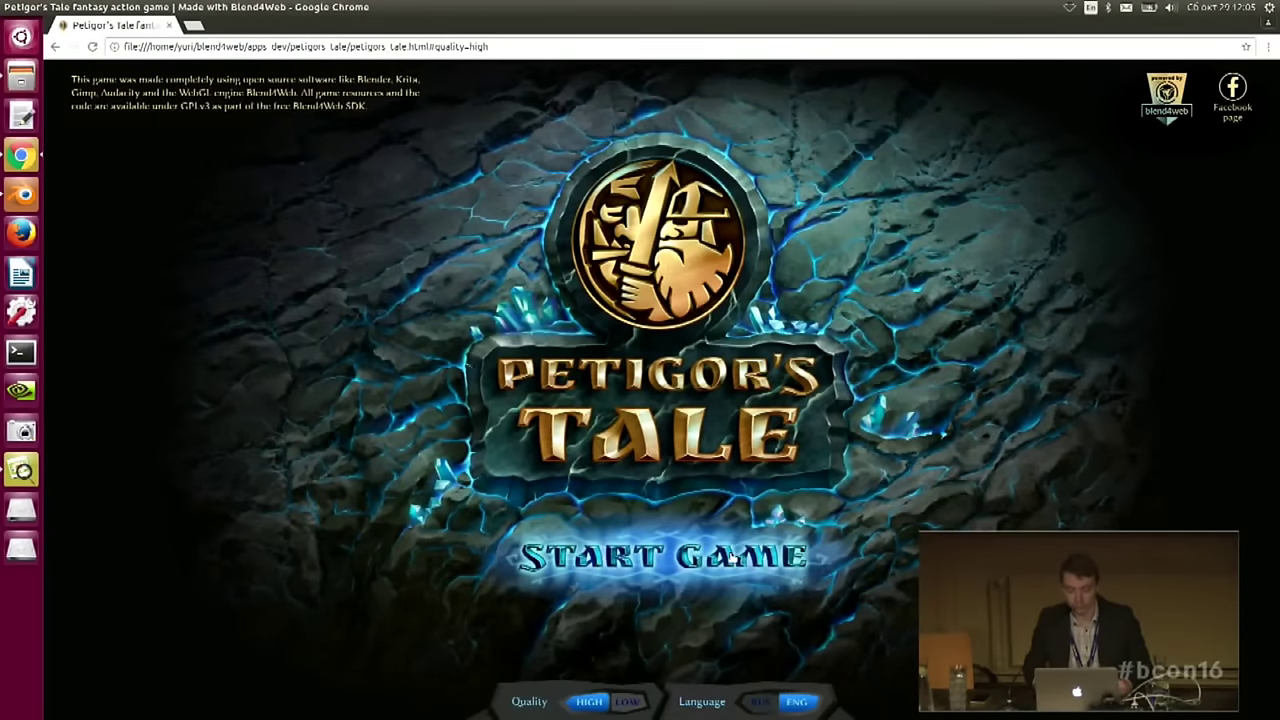
- Start the Petigor's Tale game and enter the Volcano level from the stone level menu
{"action": "left_click", "coordinate": [724, 560]}
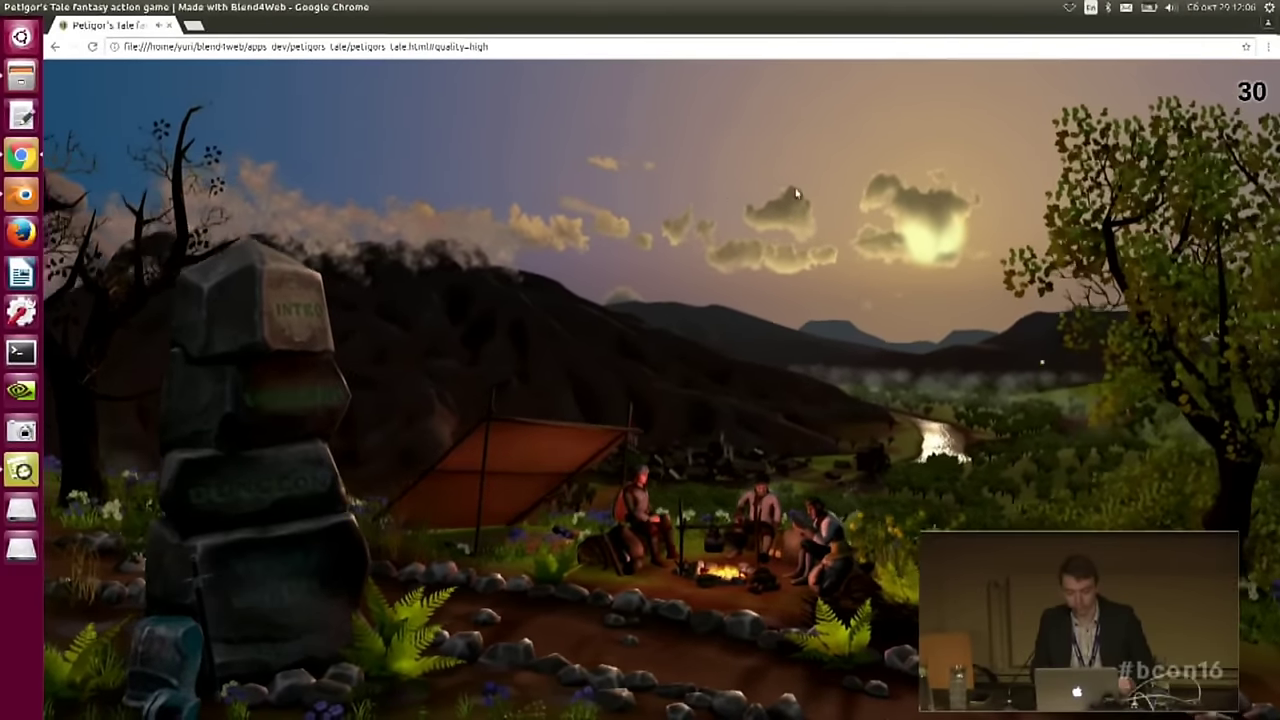
{"action": "left_click", "coordinate": [280, 590]}
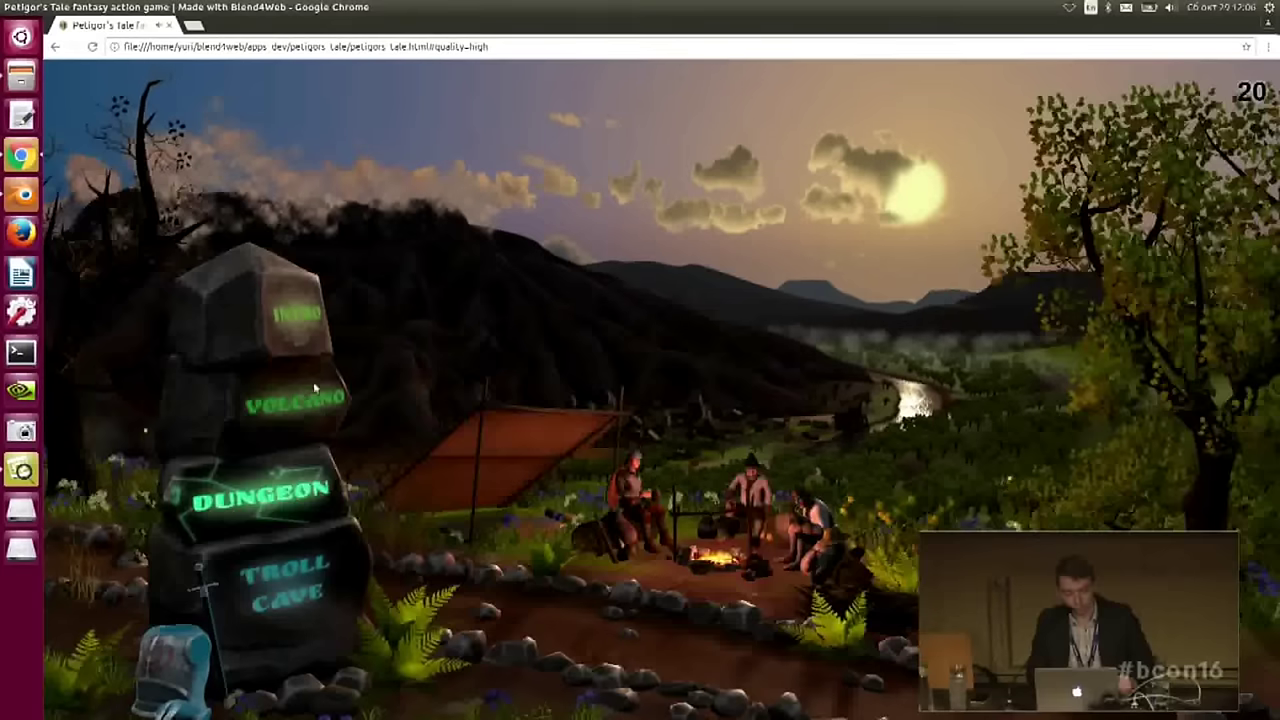
{"action": "left_click", "coordinate": [302, 401]}
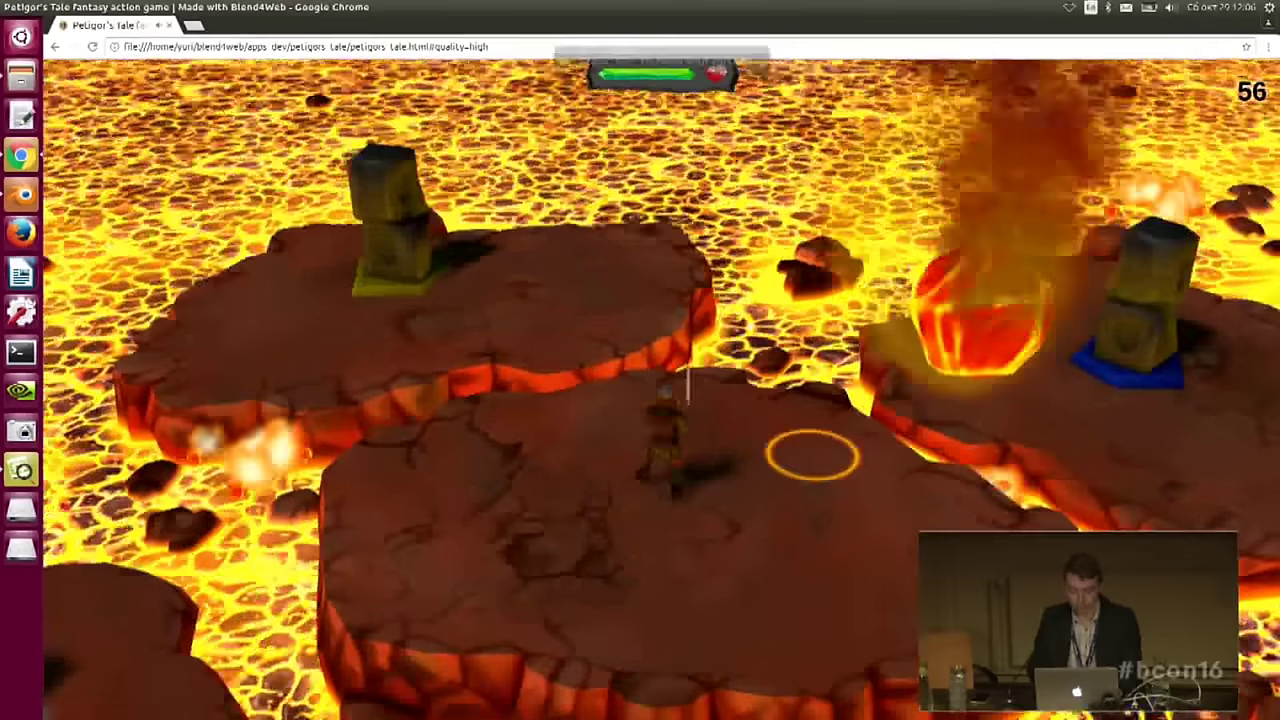
- Take control of the hero and jump from the central lava island onto the island with the yellow-based obelisk
{"action": "left_click", "coordinate": [663, 410]}
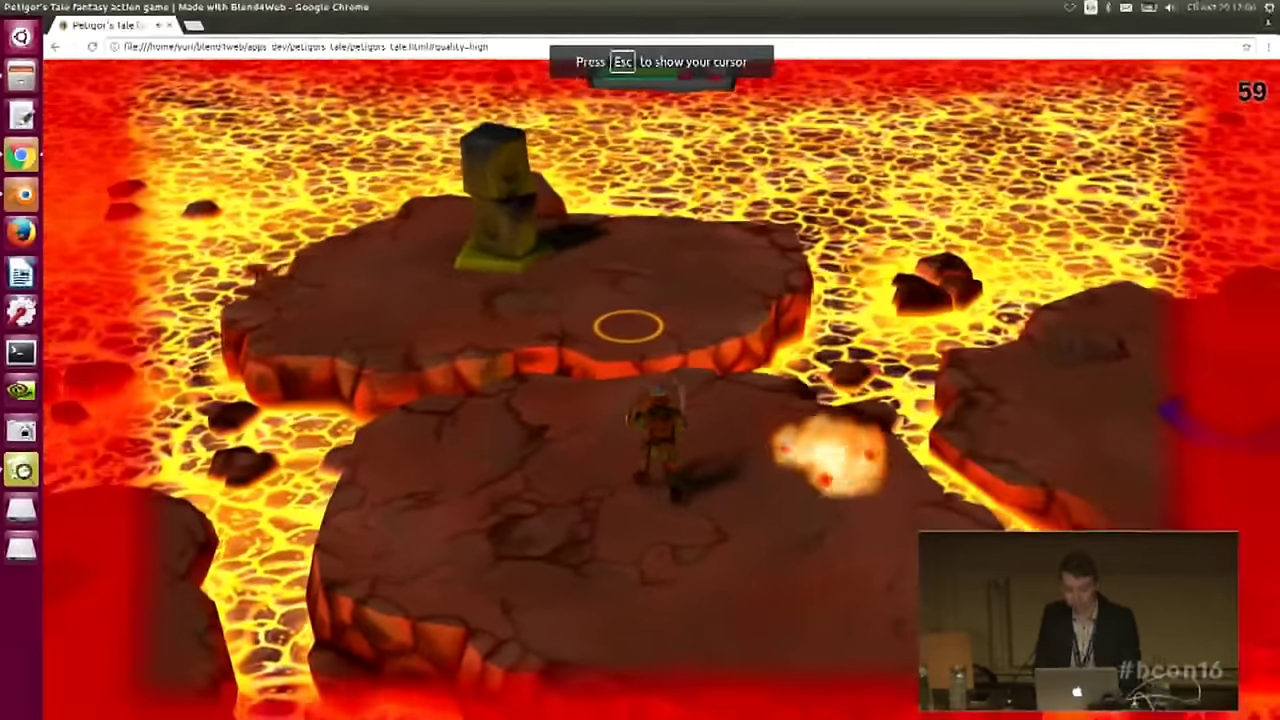
{"action": "key", "text": "w"}
{"action": "key", "text": "space"}
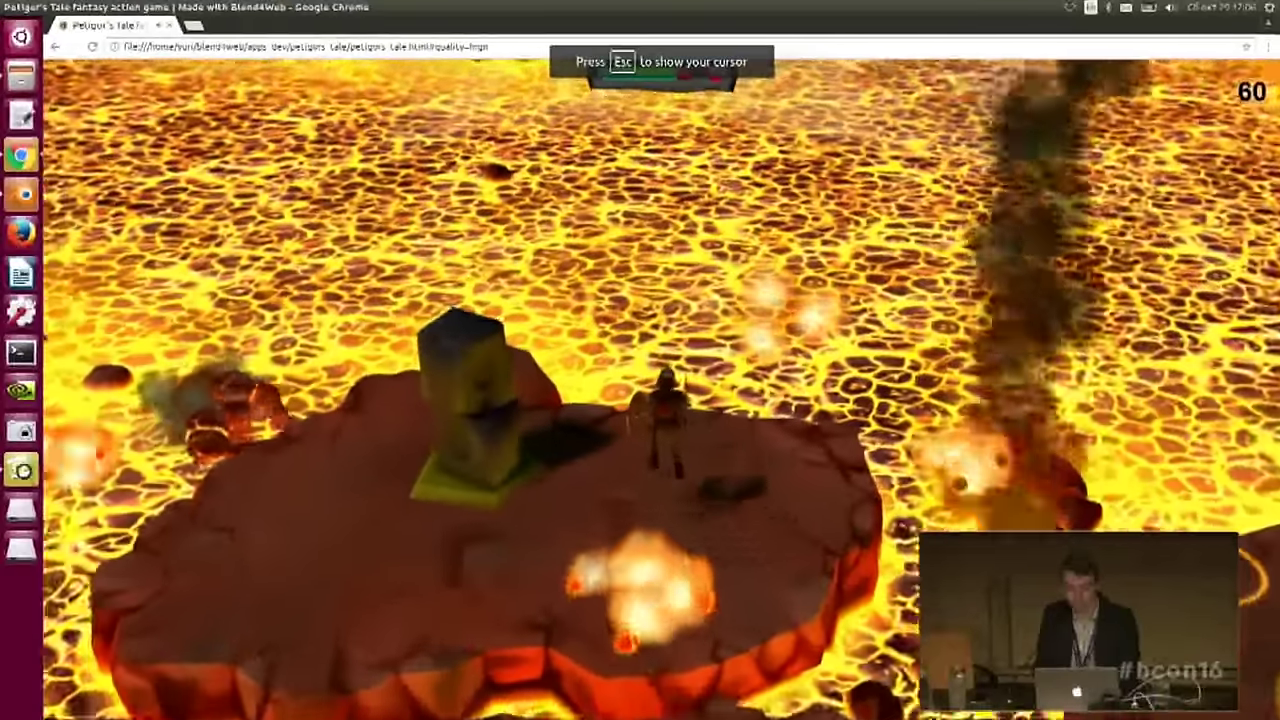
{"action": "key", "text": "s"}
{"action": "key", "text": "a"}
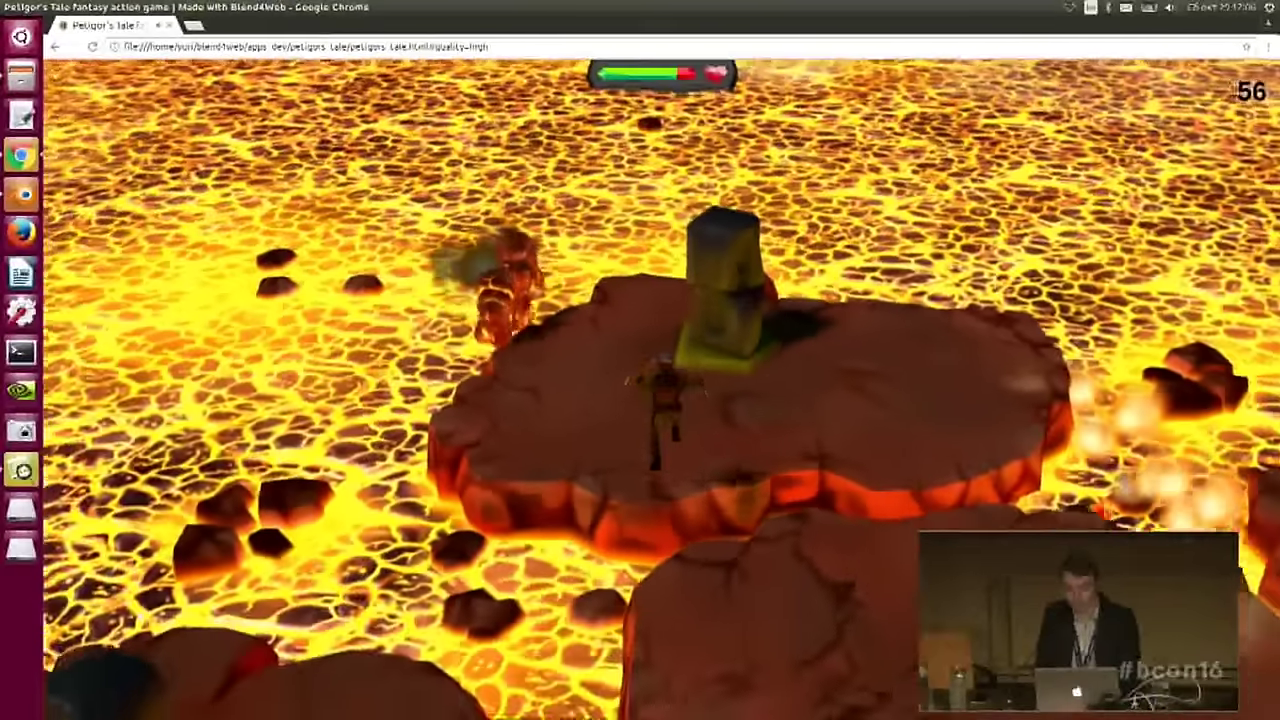
- Jump across to the island with the blue-based obelisk and collect a green health potion
{"action": "key", "text": "s"}
{"action": "key", "text": "space"}
{"action": "key", "text": "d"}
{"action": "key", "text": "space"}
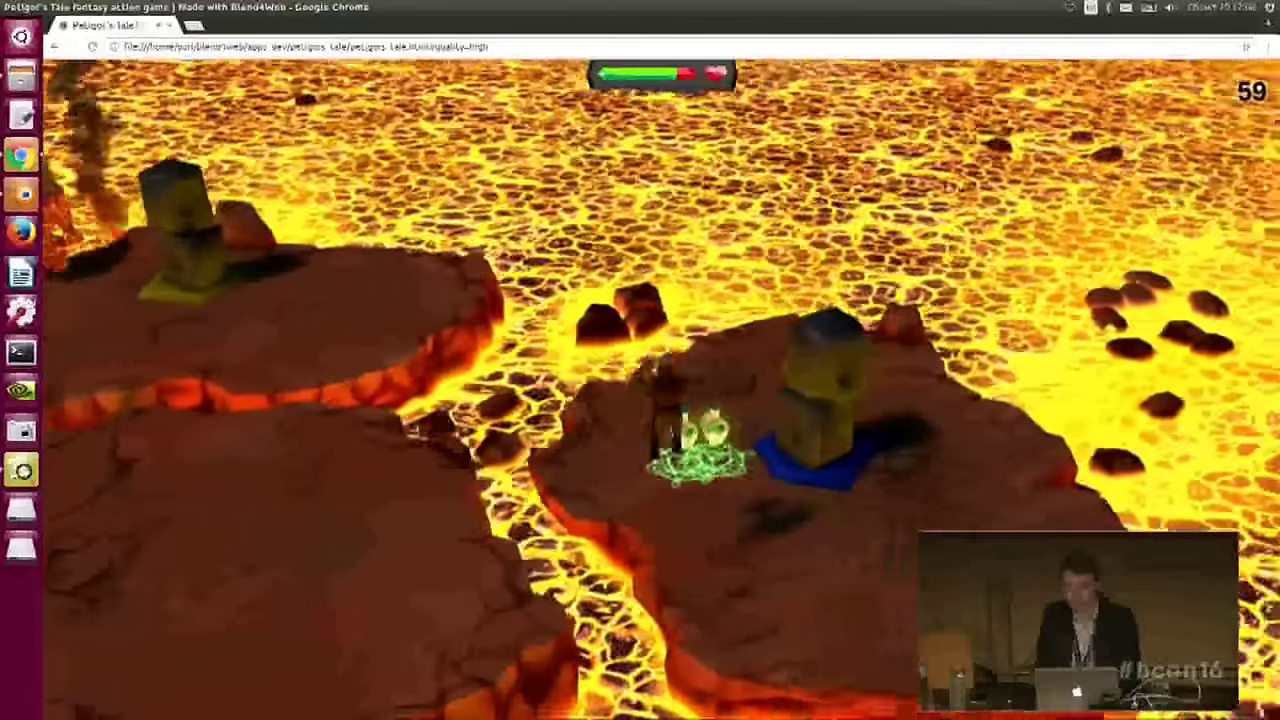
{"action": "key", "text": "s"}
{"action": "key", "text": "a"}
{"action": "key", "text": "w"}
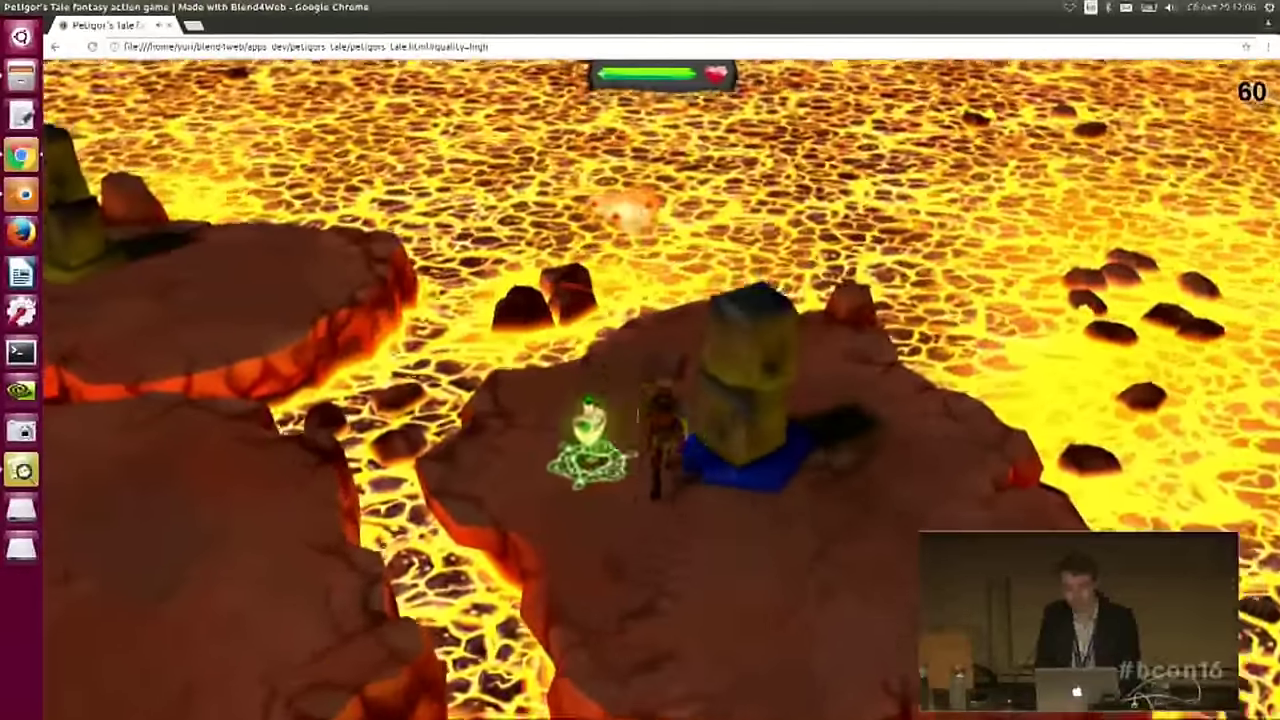
- Cross the central island to the island with the green-based obelisk and pick up the blue shield bonus
{"action": "key", "text": "w"}
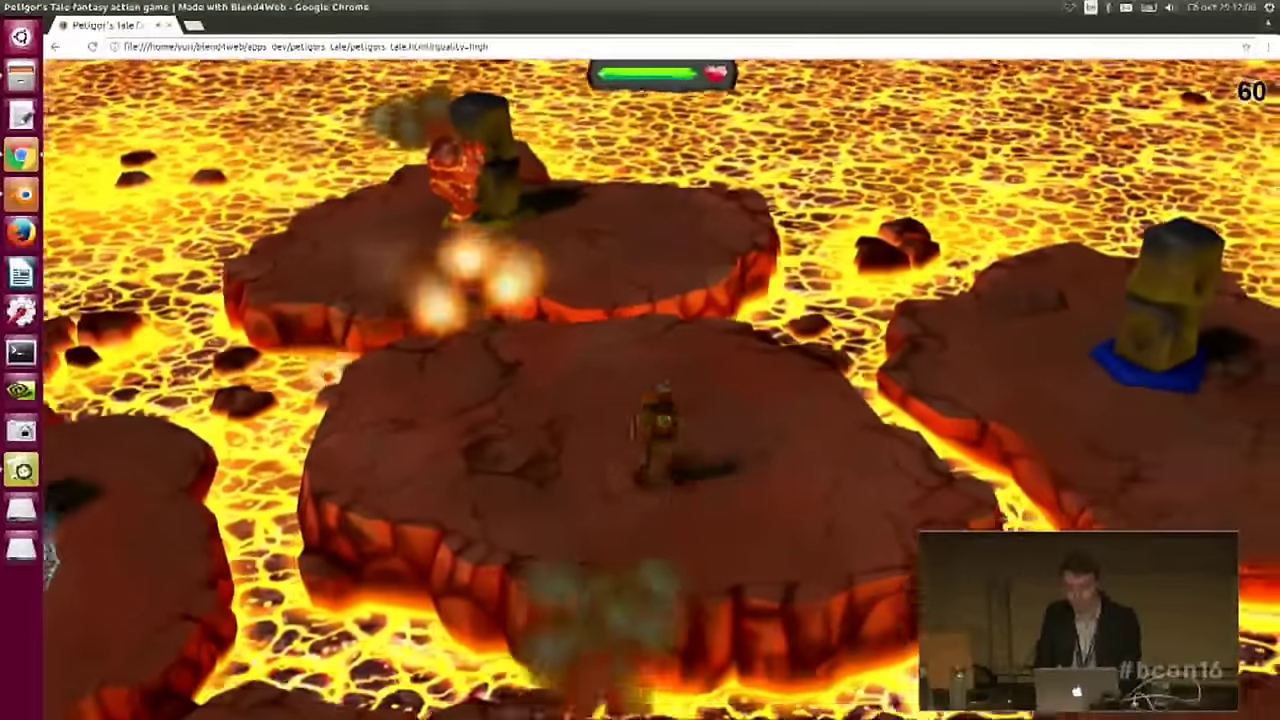
{"action": "key", "text": "a"}
{"action": "key", "text": "space"}
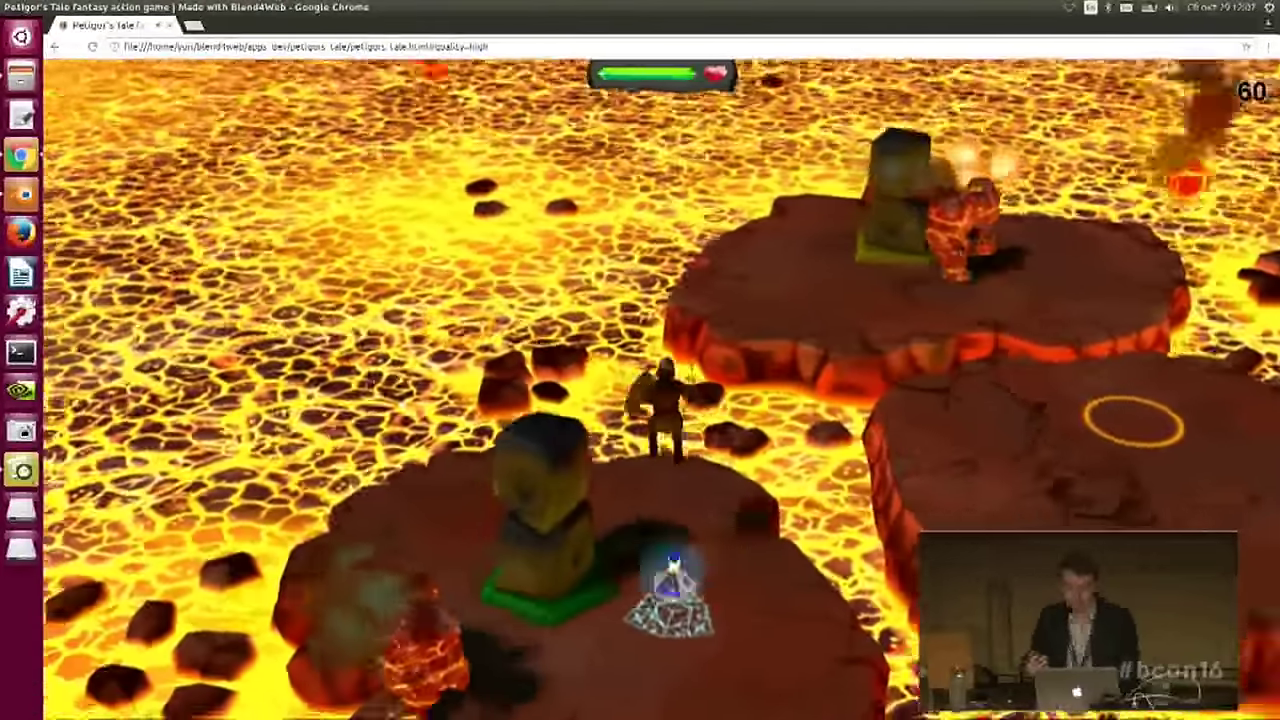
{"action": "key", "text": "d"}
{"action": "key", "text": "a"}
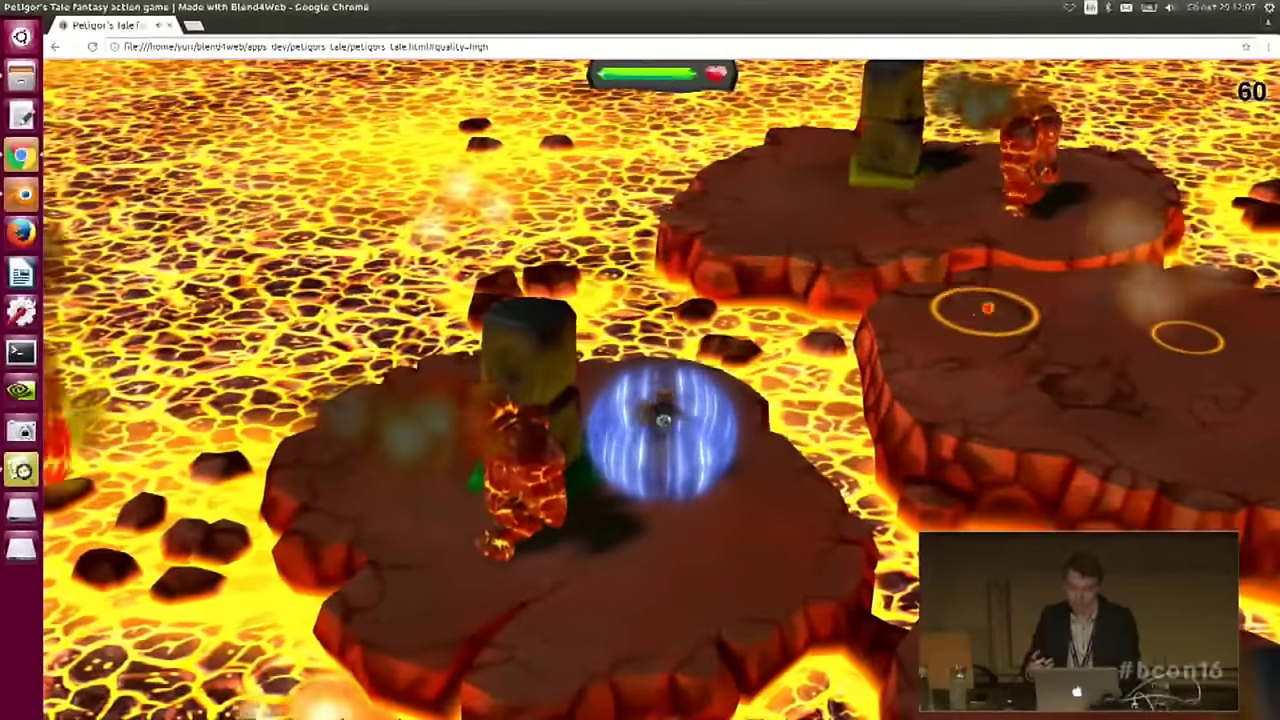
- Run the shielded hero back over the central island to the yellow-based obelisk and confront the lava golem
{"action": "key", "text": "w"}
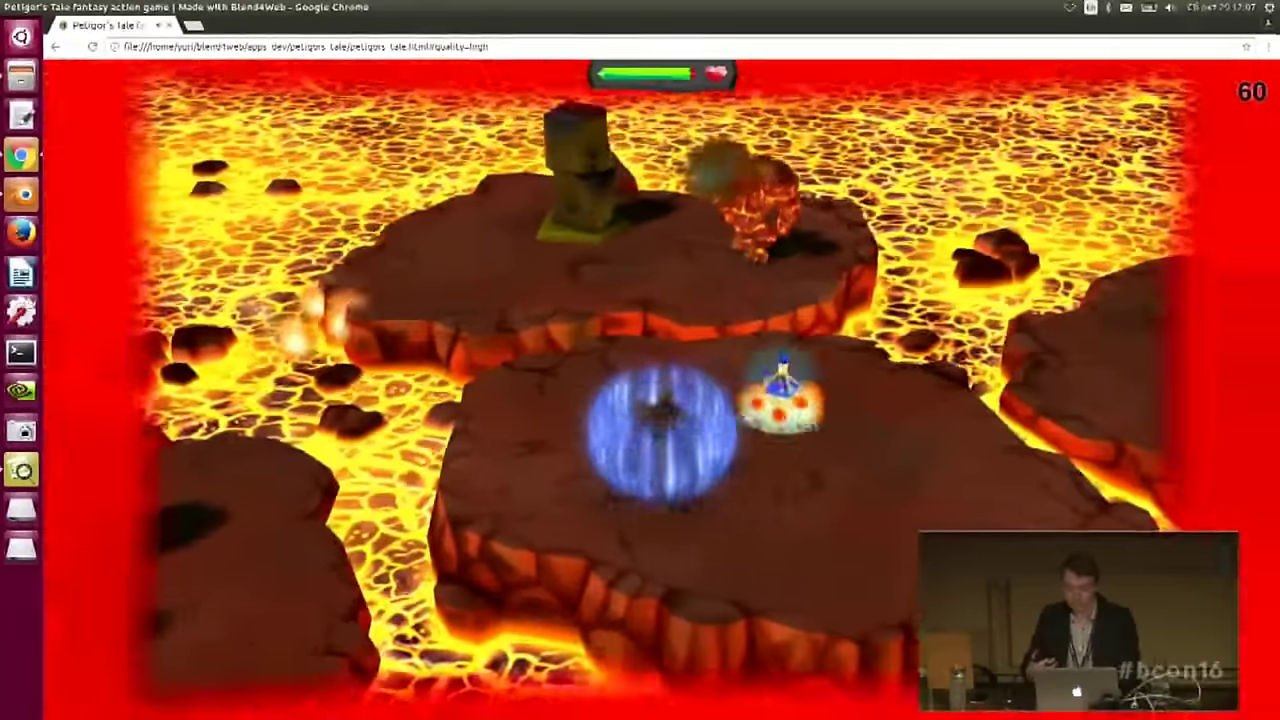
{"action": "key", "text": "d"}
{"action": "key", "text": "w"}
{"action": "key", "text": "space"}
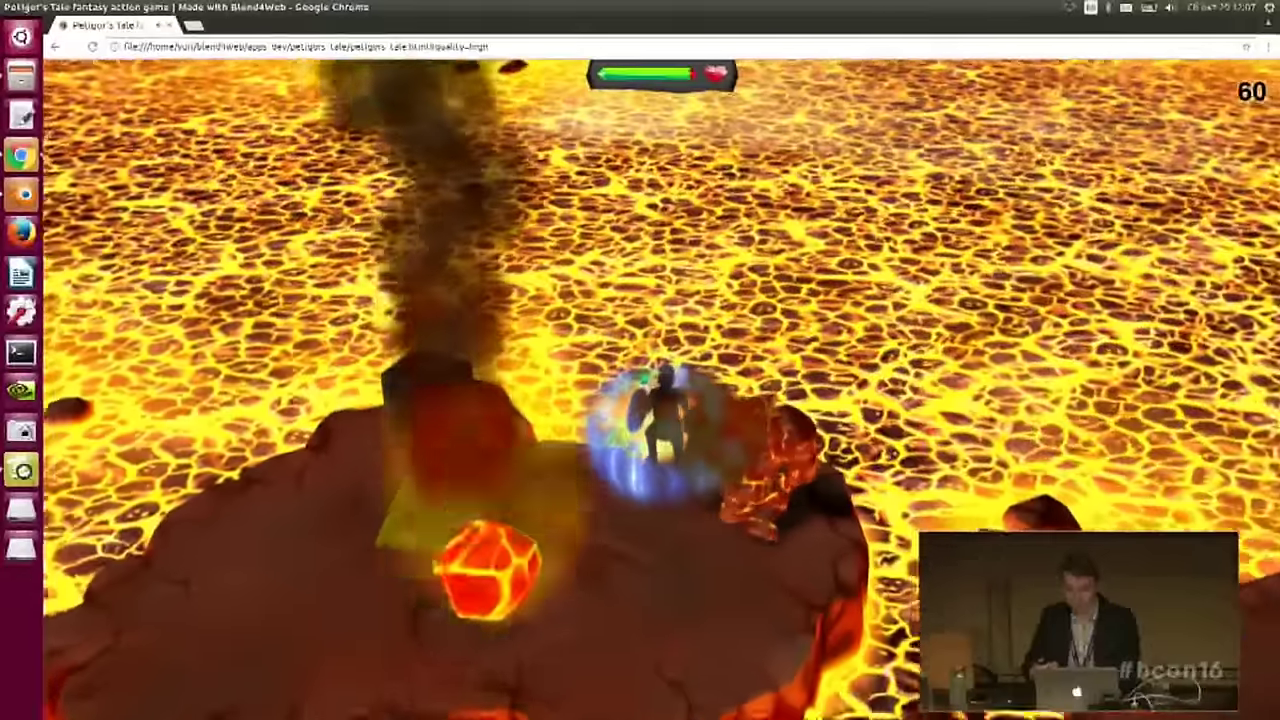
{"action": "key", "text": "d"}
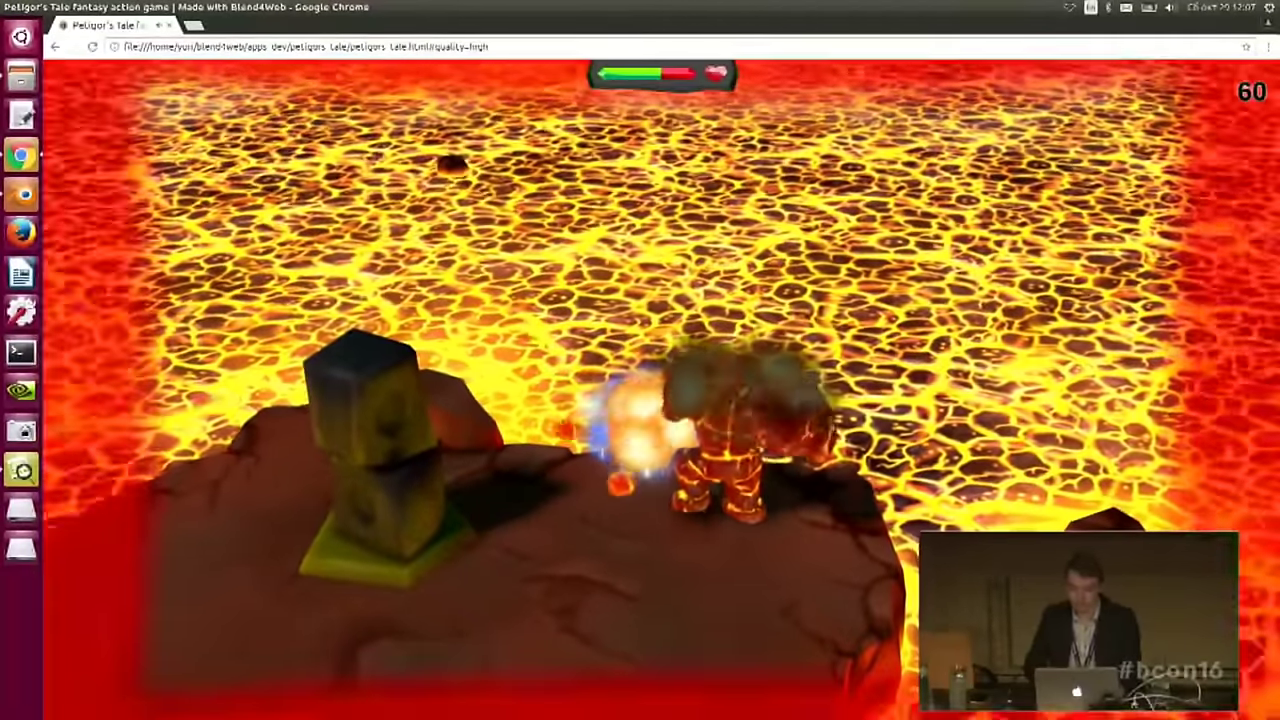
- Pause the game and open quest.html from the petigors_tale folder in its place
{"action": "key", "text": "Escape"}
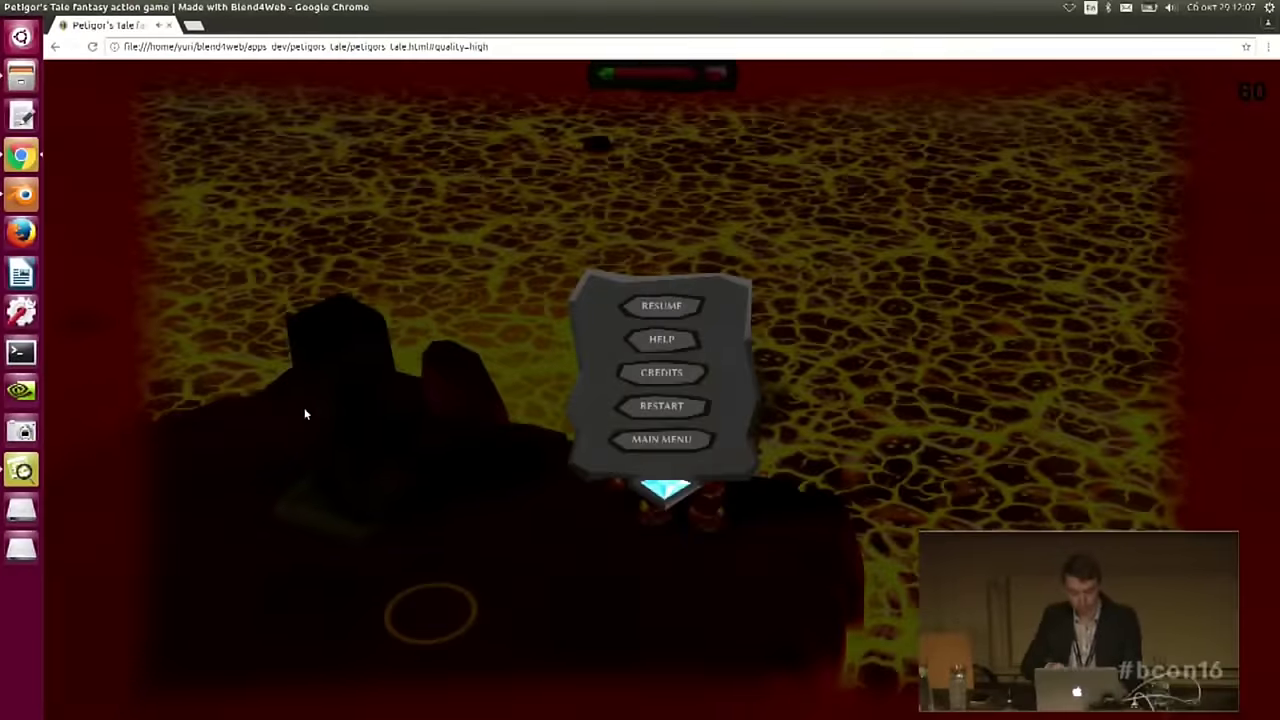
{"action": "key", "text": "ctrl+o"}
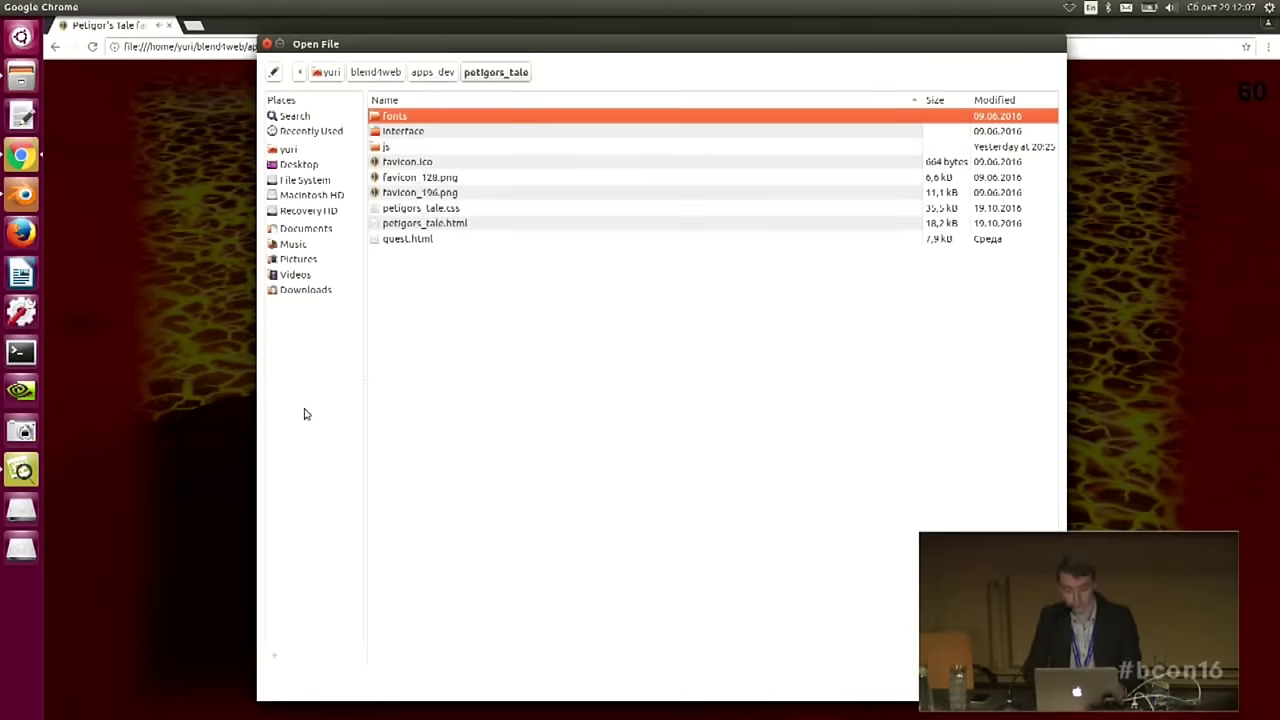
{"action": "left_click", "coordinate": [404, 241]}
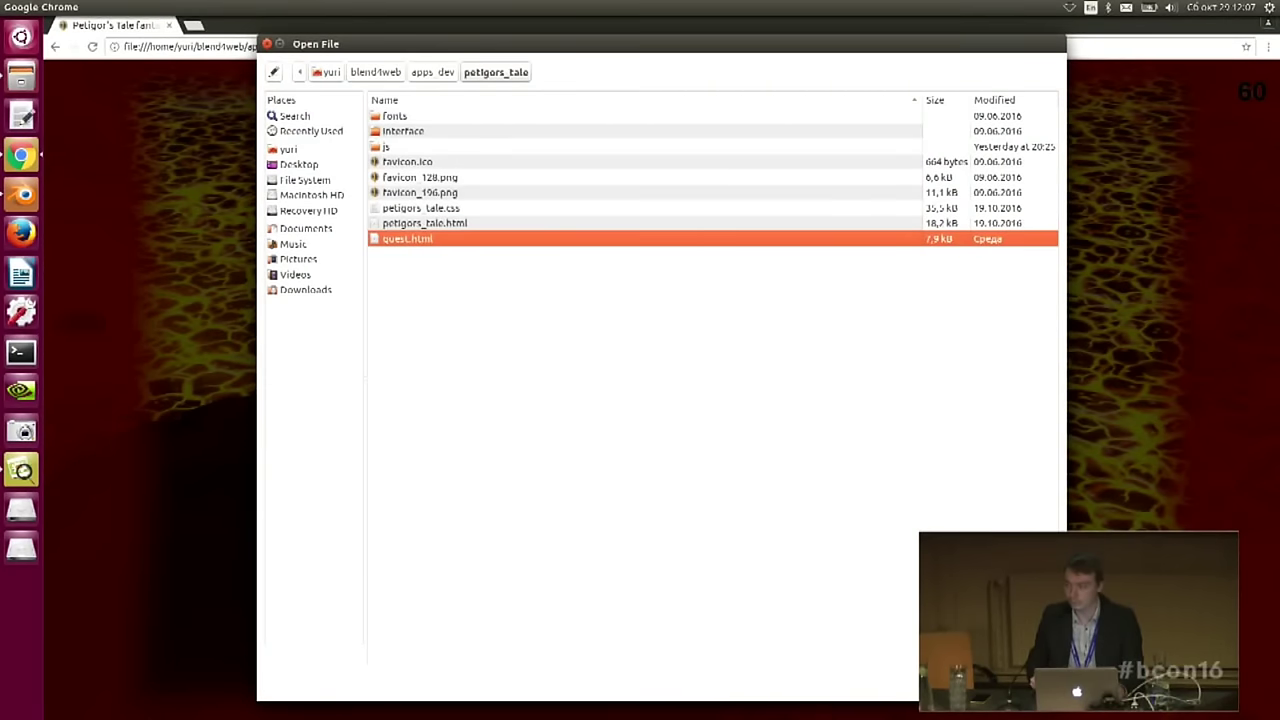
{"action": "key", "text": "Return"}
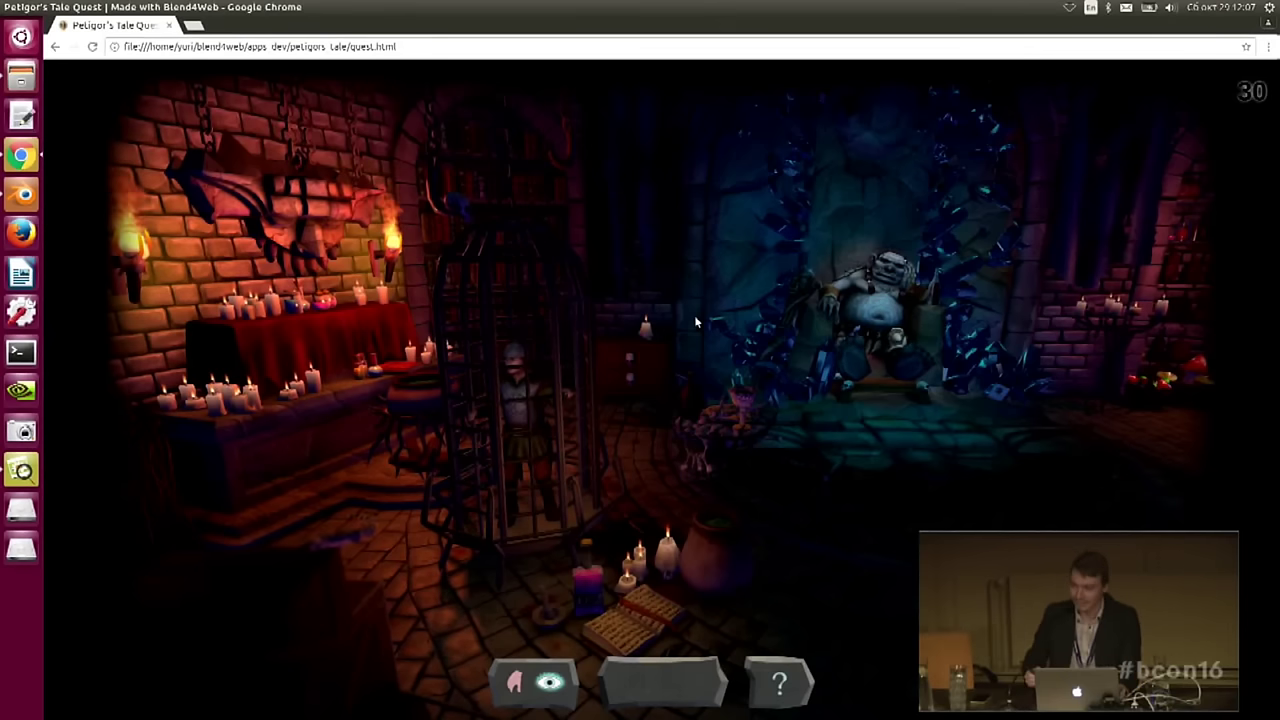
- Look around the quest's troll cave, examining the caged hero, the candle-covered tables, the troll's throne and the shelves
{"action": "left_click_drag", "start_coordinate": [728, 336], "coordinate": [922, 266]}
{"action": "left_click_drag", "start_coordinate": [728, 314], "coordinate": [374, 489]}
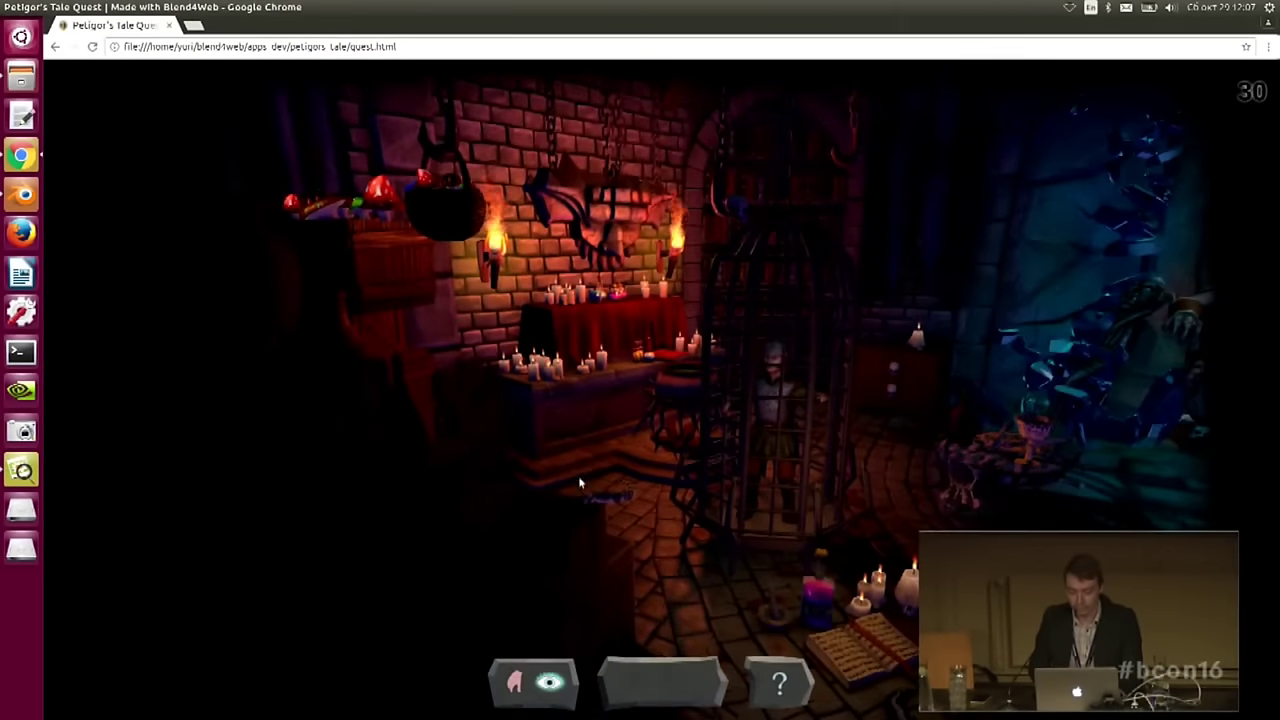
{"action": "left_click_drag", "start_coordinate": [540, 455], "coordinate": [1012, 428]}
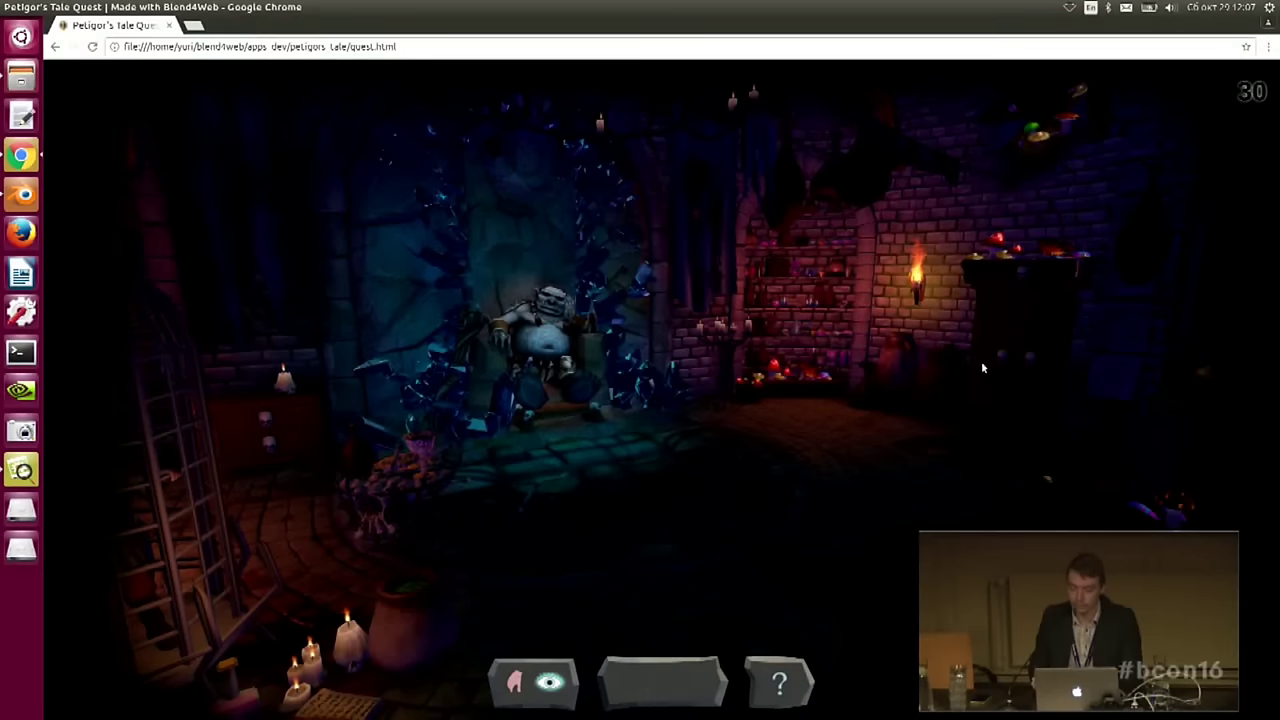
{"action": "left_click_drag", "start_coordinate": [982, 366], "coordinate": [868, 392]}
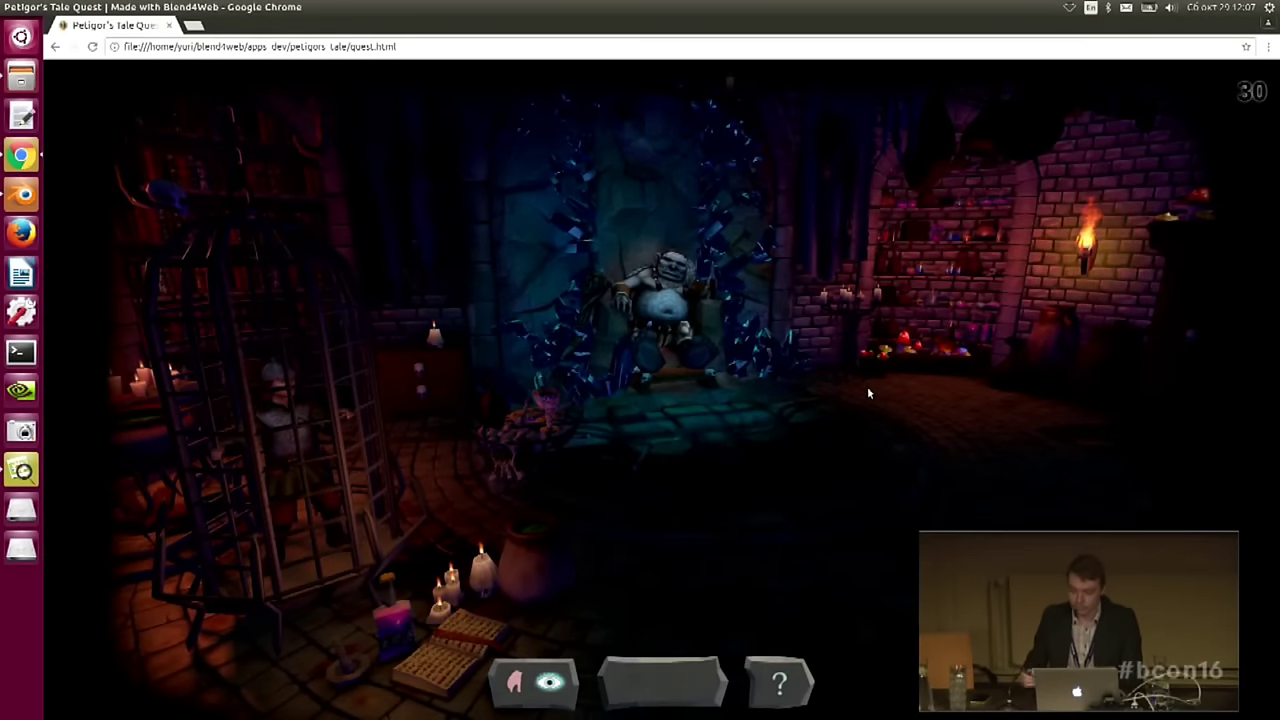
{"action": "left_click_drag", "start_coordinate": [867, 393], "coordinate": [614, 333]}
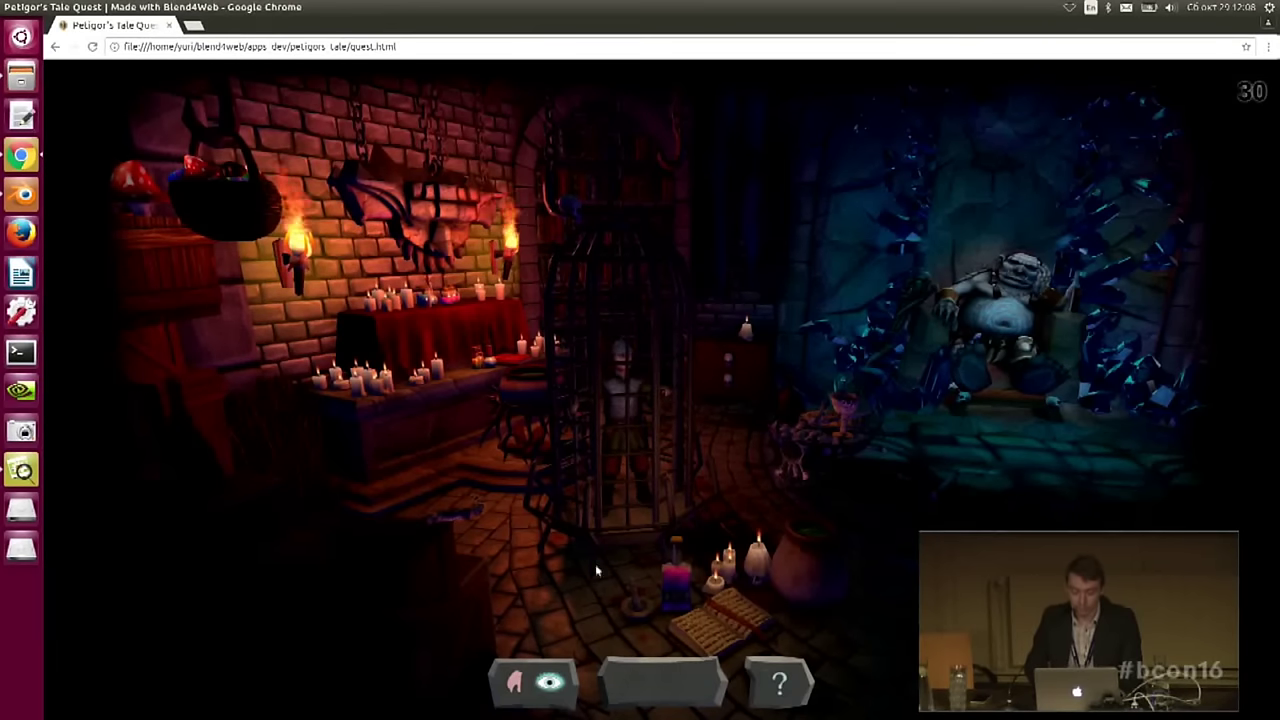
{"action": "left_click_drag", "start_coordinate": [902, 479], "coordinate": [974, 528]}
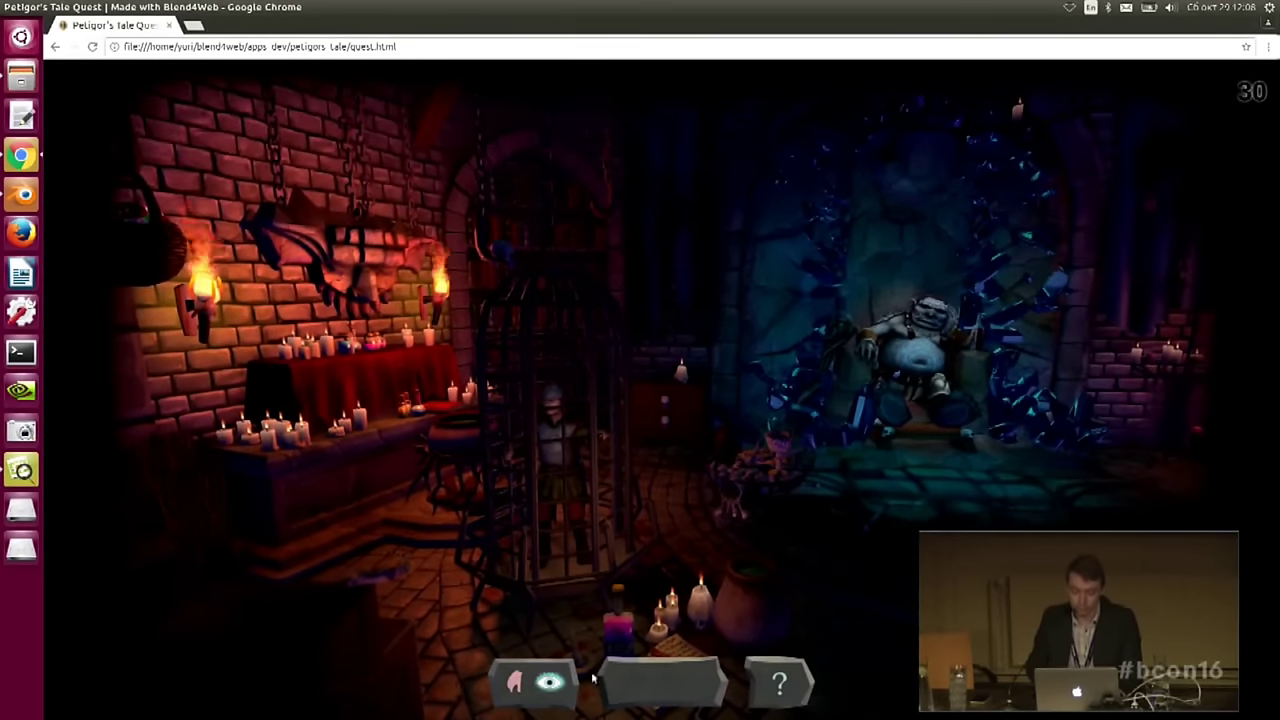
- Switch the quest to hand interaction mode and collect an item from the cave into the inventory
{"action": "left_click", "coordinate": [515, 683]}
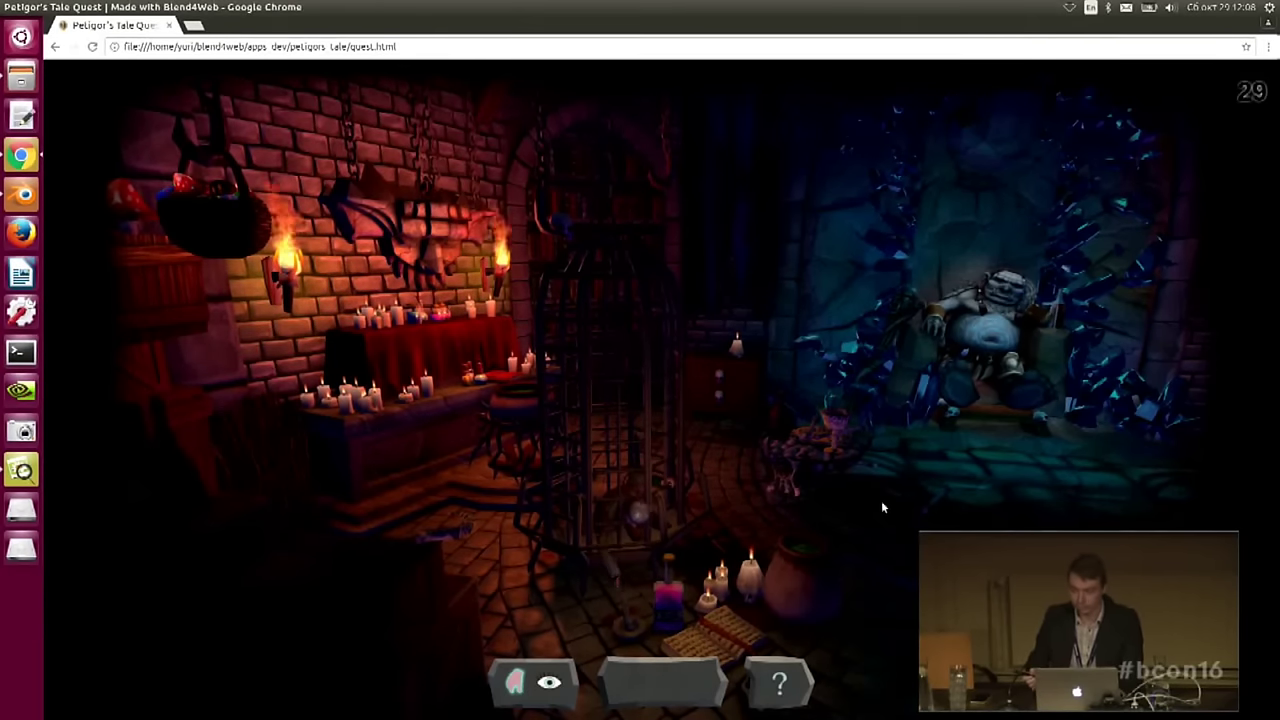
{"action": "left_click_drag", "start_coordinate": [761, 283], "coordinate": [893, 256]}
{"action": "left_click_drag", "start_coordinate": [833, 308], "coordinate": [766, 295]}
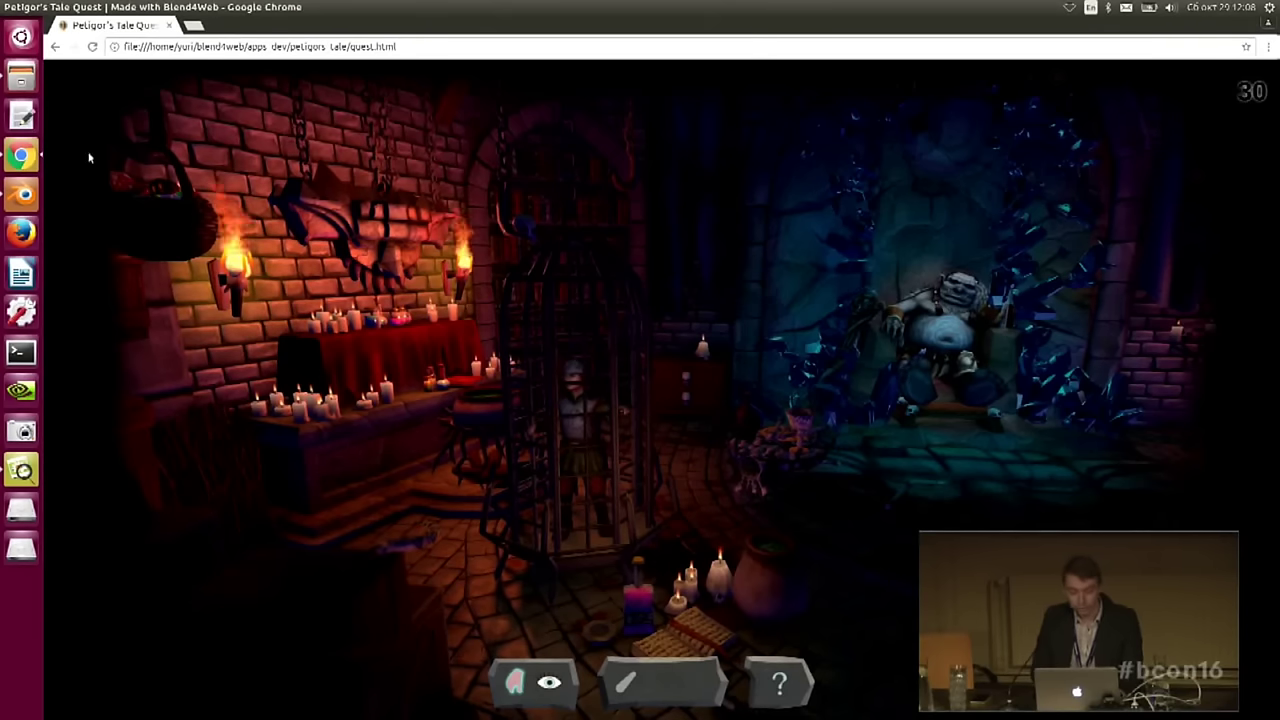
- Switch to Blender and open main_scene_quest.blend from the blend4web/blender/petigors_tale/quest folder
{"action": "key", "text": "alt+Tab"}
{"action": "left_click", "coordinate": [82, 24]}
{"action": "left_click", "coordinate": [100, 50]}
{"action": "left_click", "coordinate": [244, 94]}
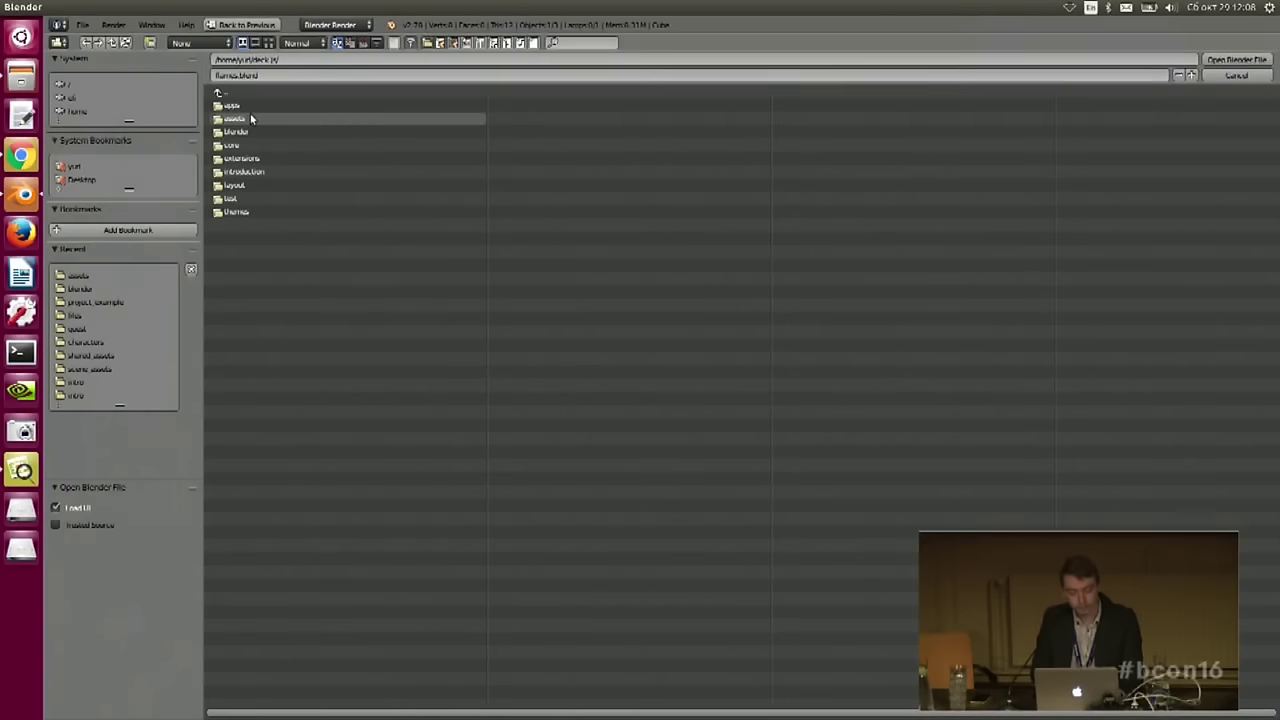
{"action": "left_click", "coordinate": [248, 94]}
{"action": "left_click", "coordinate": [245, 118]}
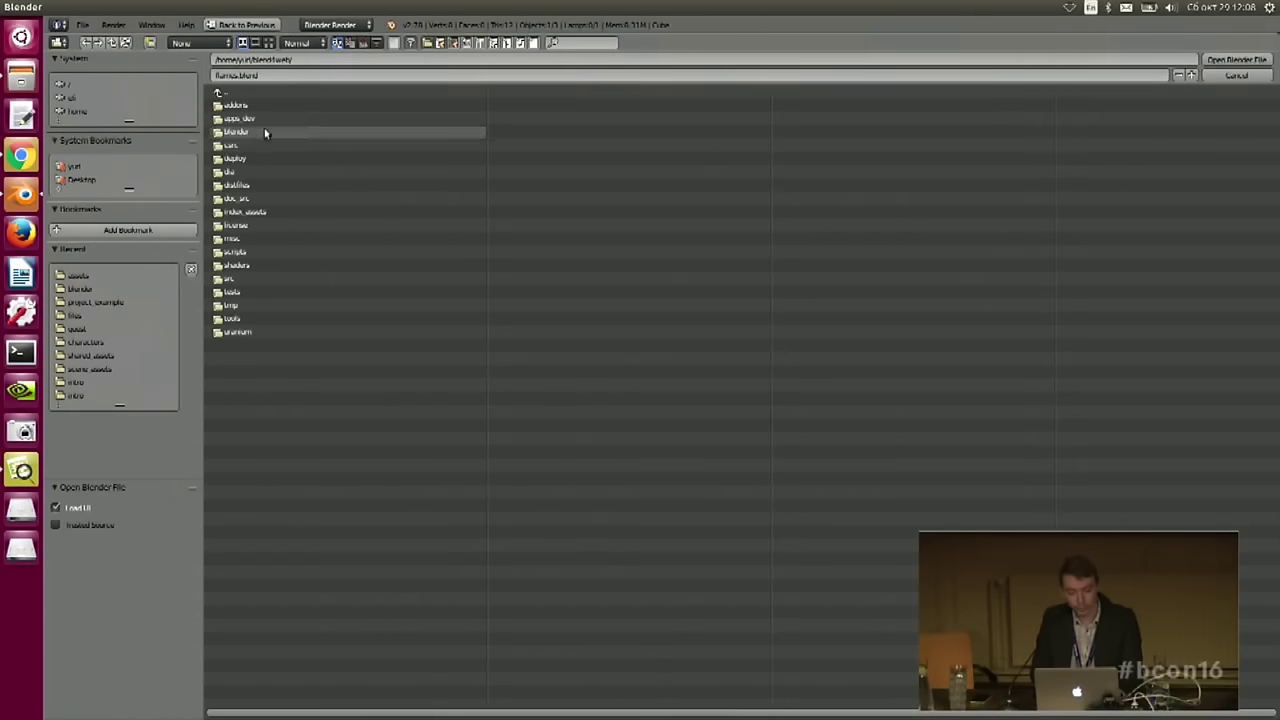
{"action": "left_click", "coordinate": [255, 134]}
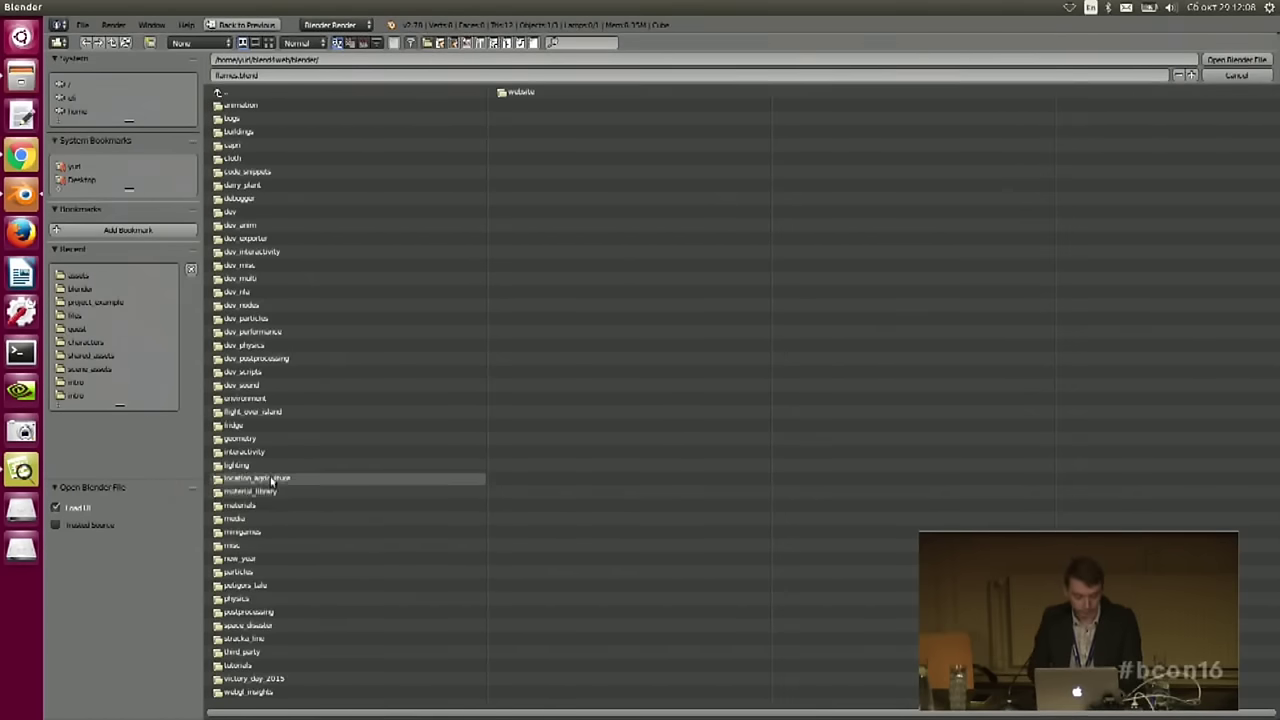
{"action": "left_click", "coordinate": [248, 585]}
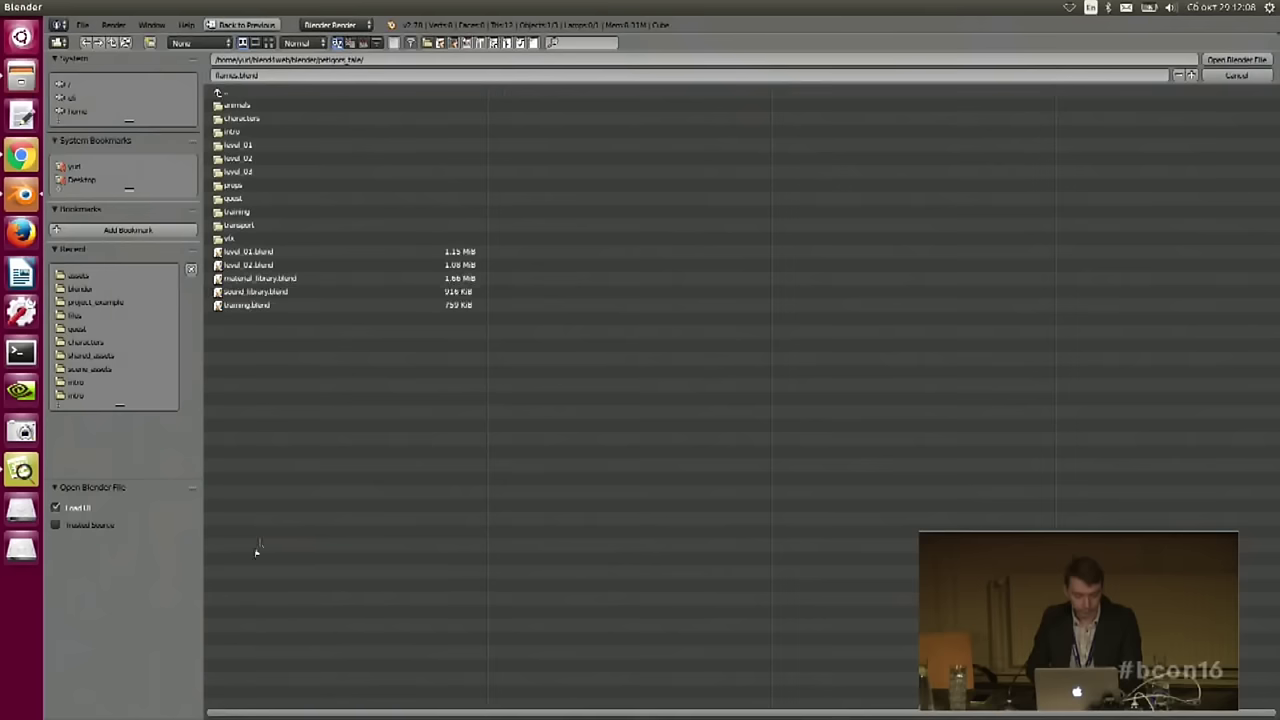
{"action": "left_click", "coordinate": [247, 200]}
{"action": "left_click", "coordinate": [262, 105]}
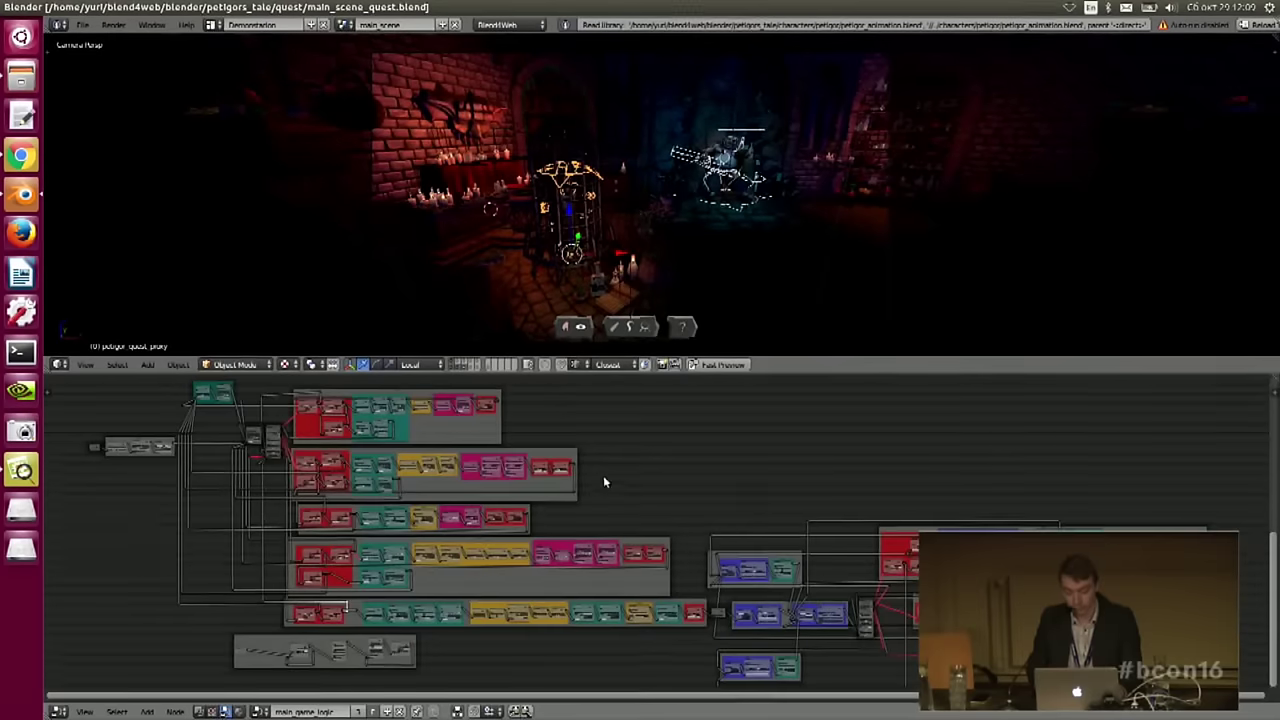
- Look over the main_game_logic node tree of the quest scene
{"action": "middle_click_drag", "start_coordinate": [604, 478], "coordinate": [621, 482]}
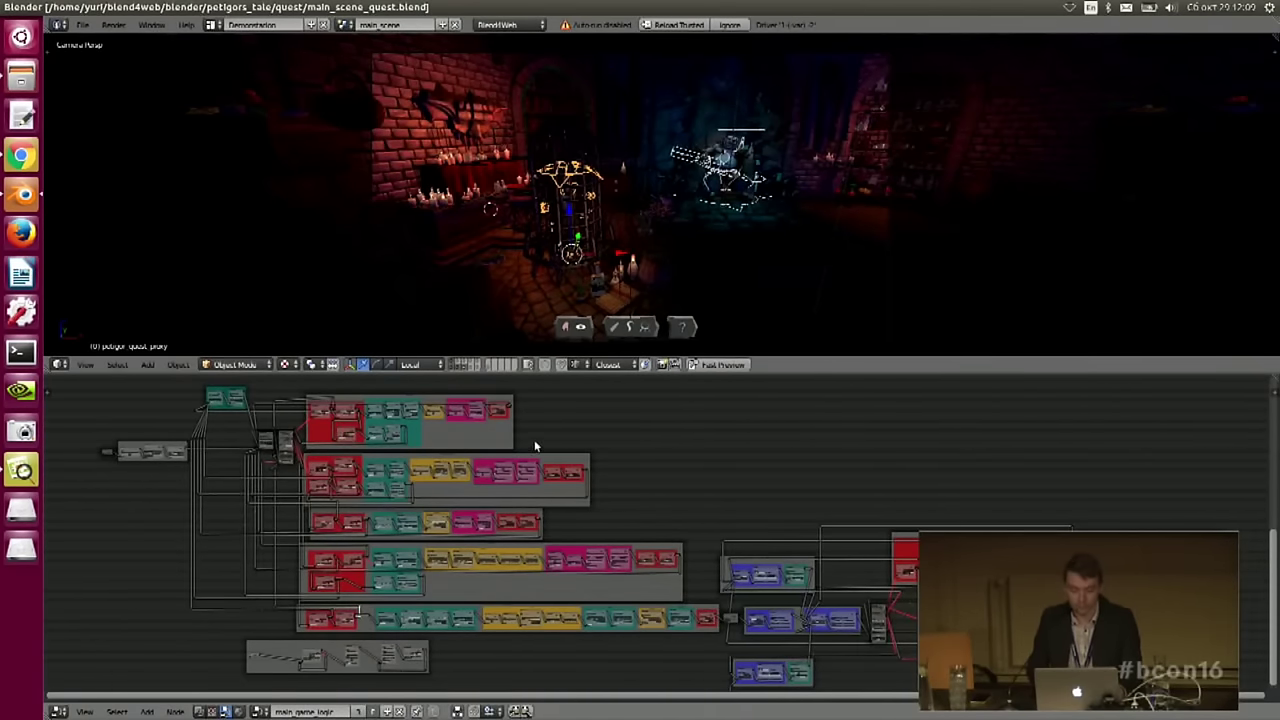
{"action": "middle_click_drag", "start_coordinate": [632, 439], "coordinate": [621, 688]}
{"action": "middle_click_drag", "start_coordinate": [725, 469], "coordinate": [712, 495]}
{"action": "middle_click_drag", "start_coordinate": [673, 660], "coordinate": [691, 460]}
{"action": "middle_click_drag", "start_coordinate": [691, 551], "coordinate": [639, 508]}
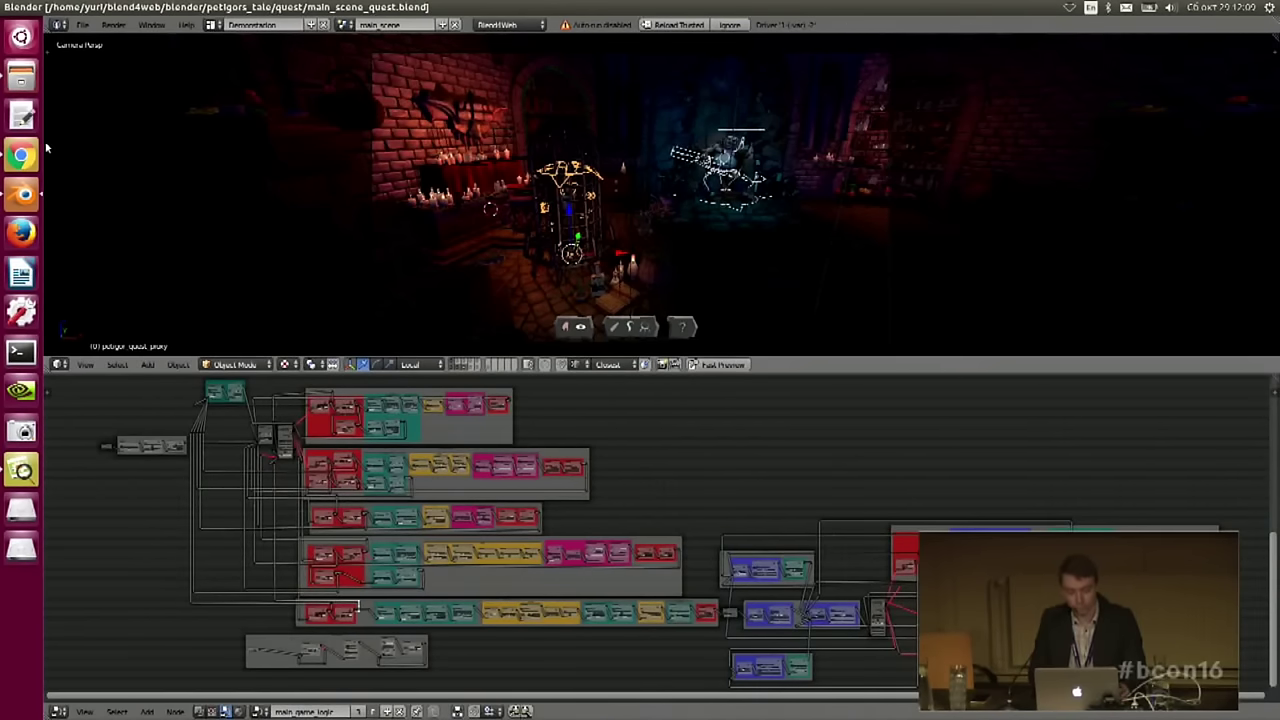
- Switch to the slide images and advance to the slide comparing Blender Game Engine with the Blend4Web engine
{"action": "left_click", "coordinate": [22, 470]}
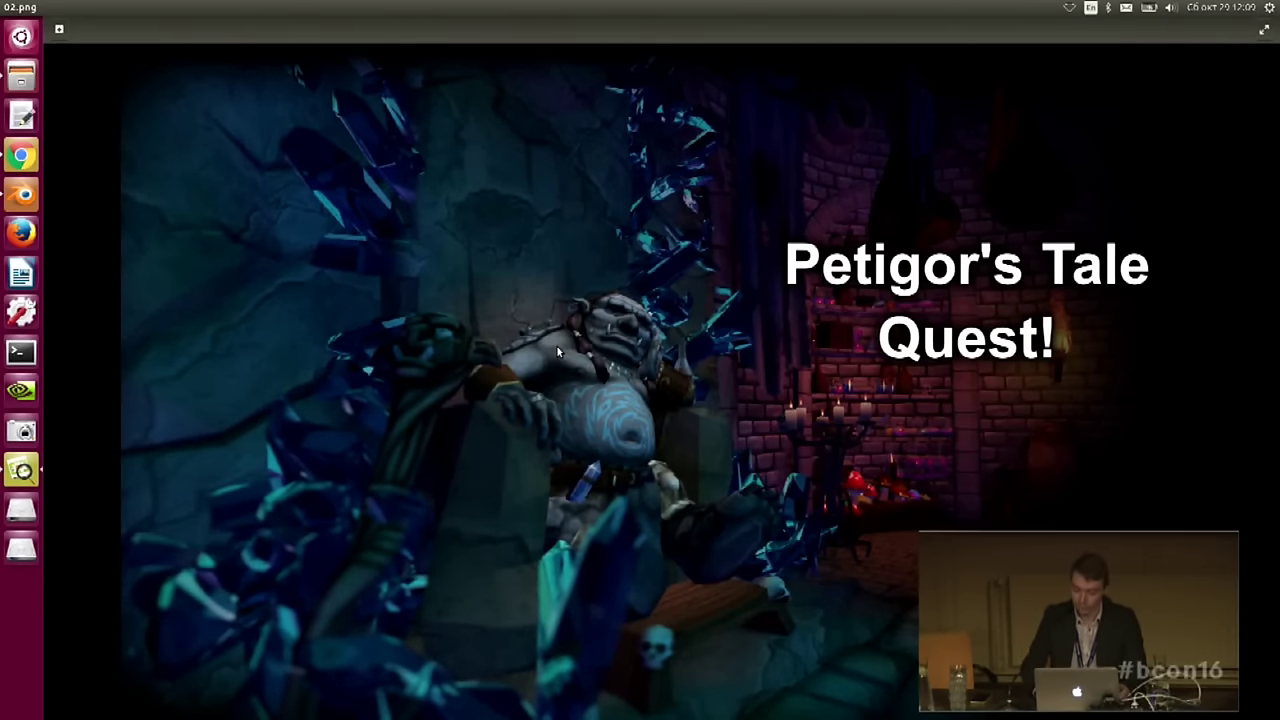
{"action": "key", "text": "Right"}
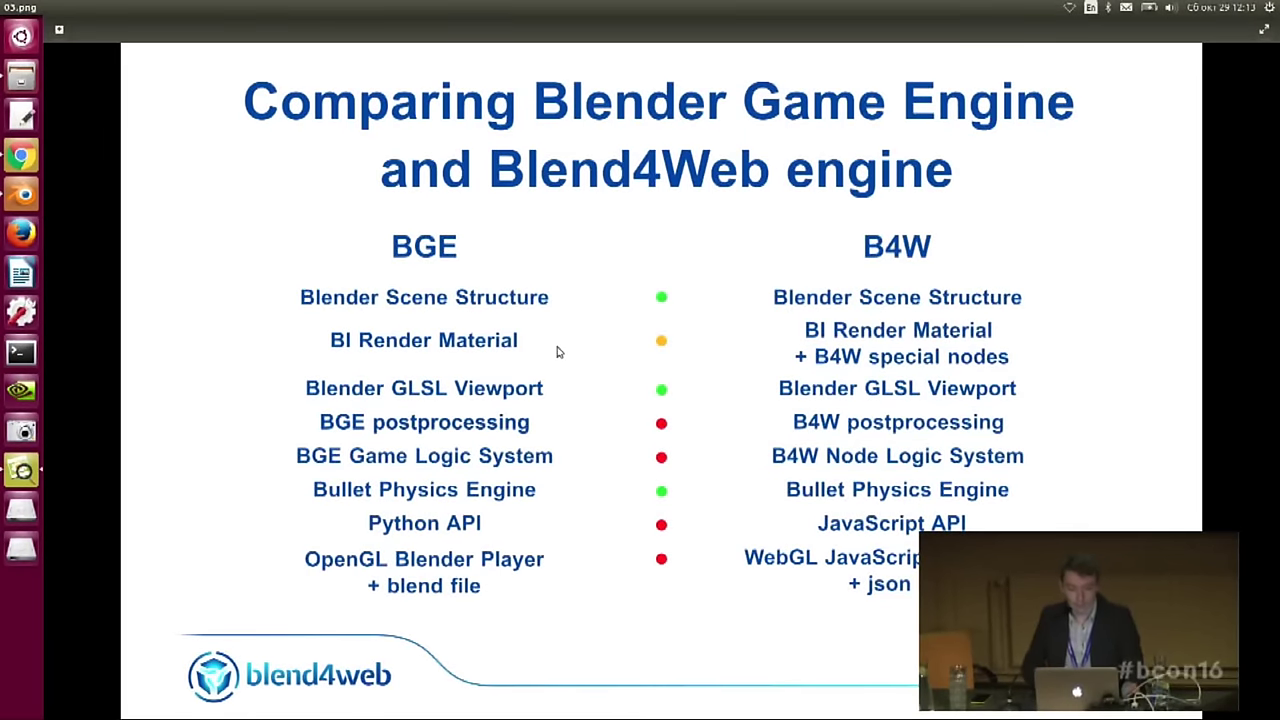
- Return to Blender and open logic_nodes_base.blend from the blender_conf/files folder
{"action": "left_click", "coordinate": [10, 195]}
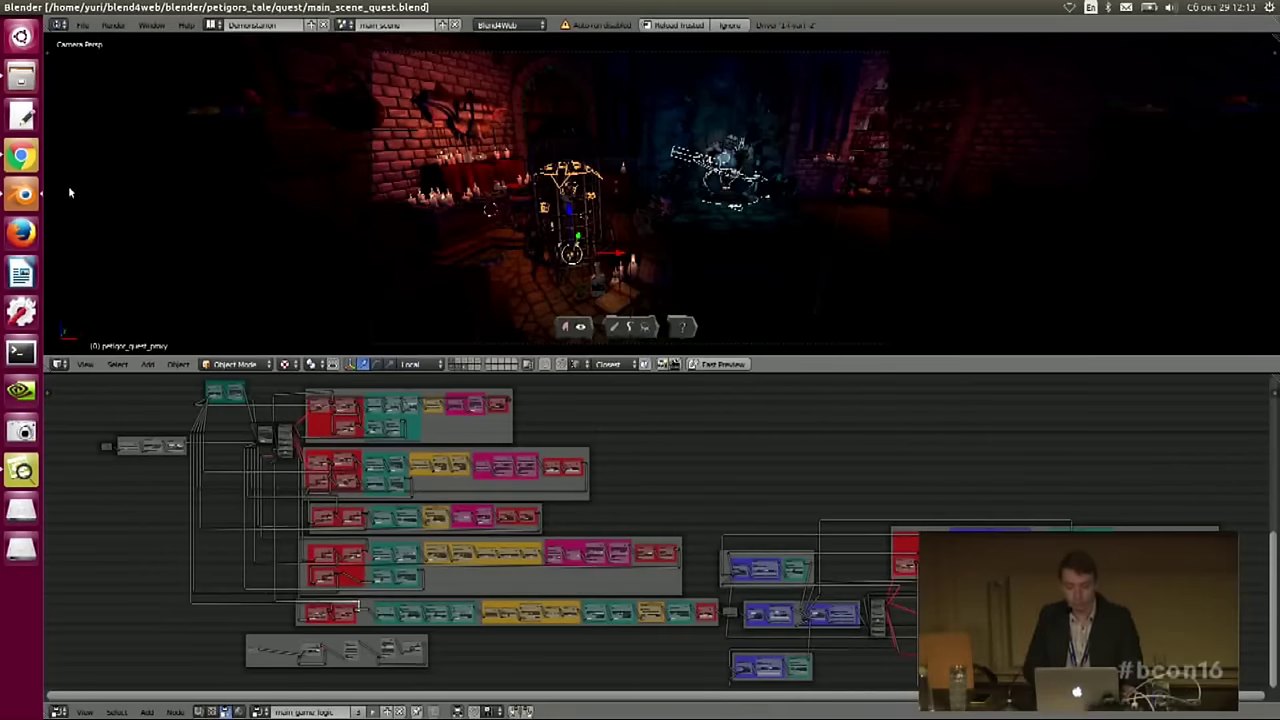
{"action": "left_click", "coordinate": [79, 25]}
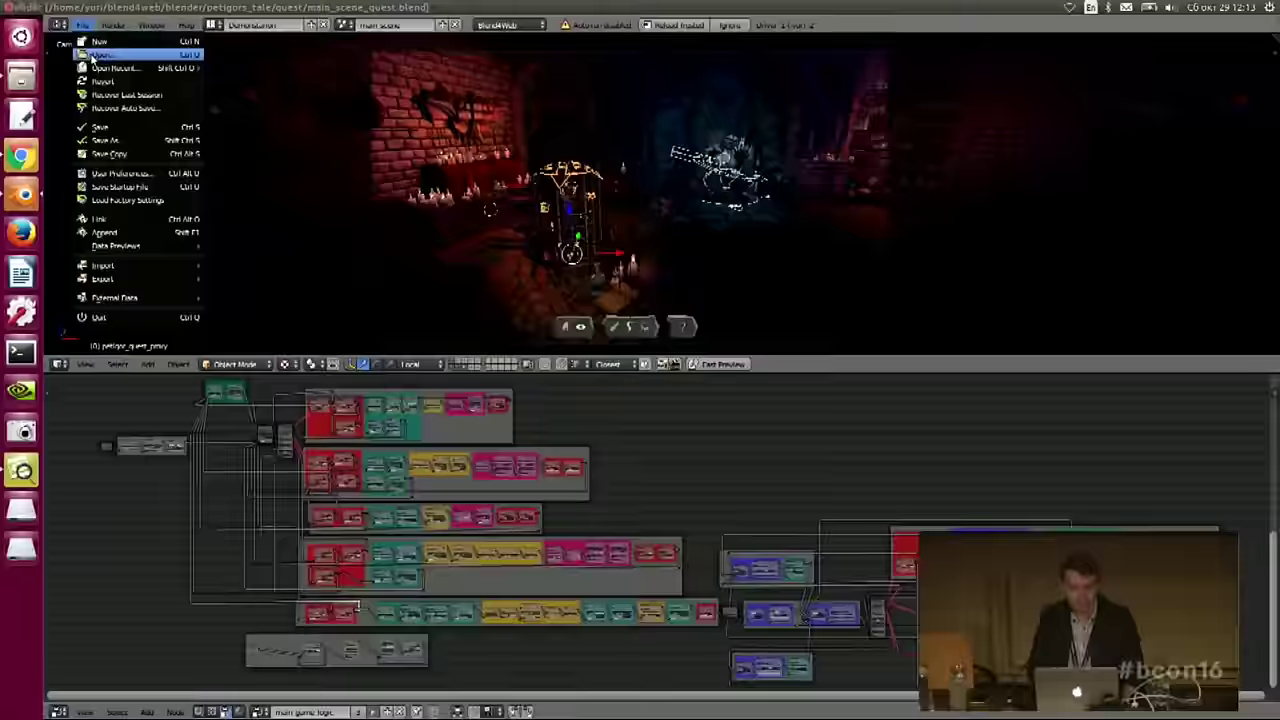
{"action": "left_click", "coordinate": [92, 55]}
{"action": "left_click", "coordinate": [96, 166]}
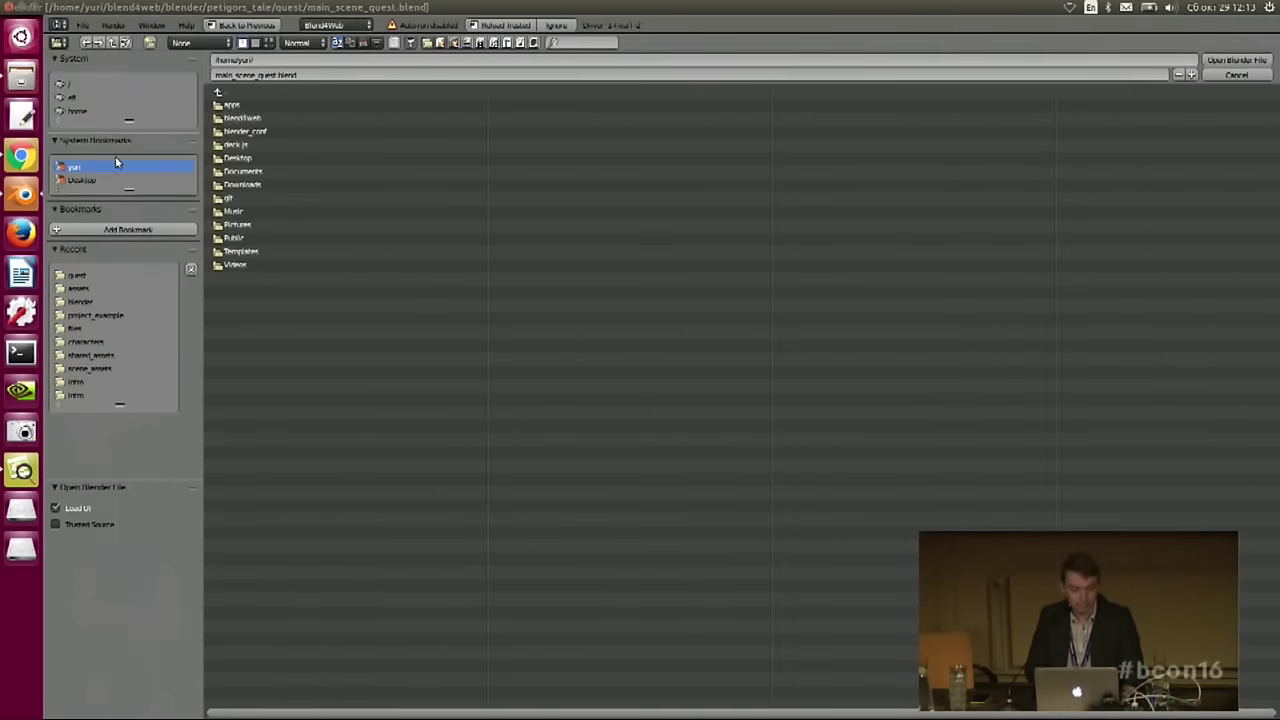
{"action": "left_click", "coordinate": [268, 131]}
{"action": "left_click", "coordinate": [263, 118]}
{"action": "left_click", "coordinate": [263, 119]}
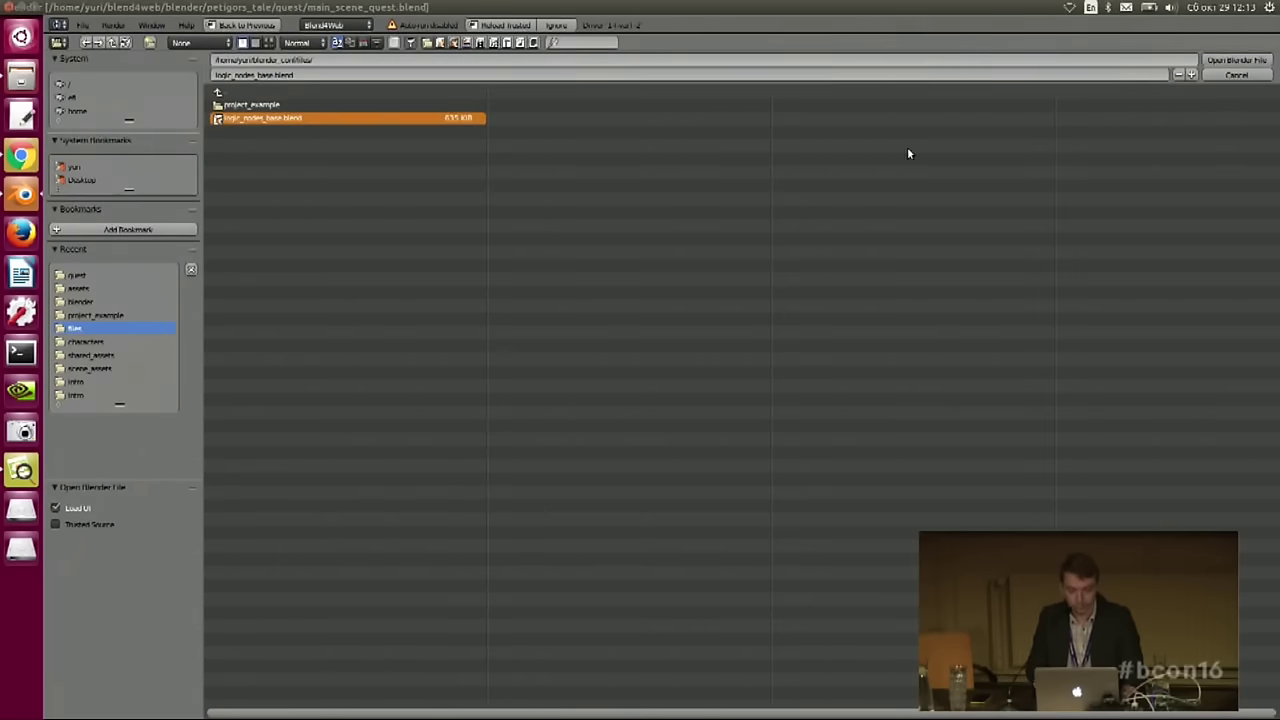
{"action": "left_click", "coordinate": [1237, 61]}
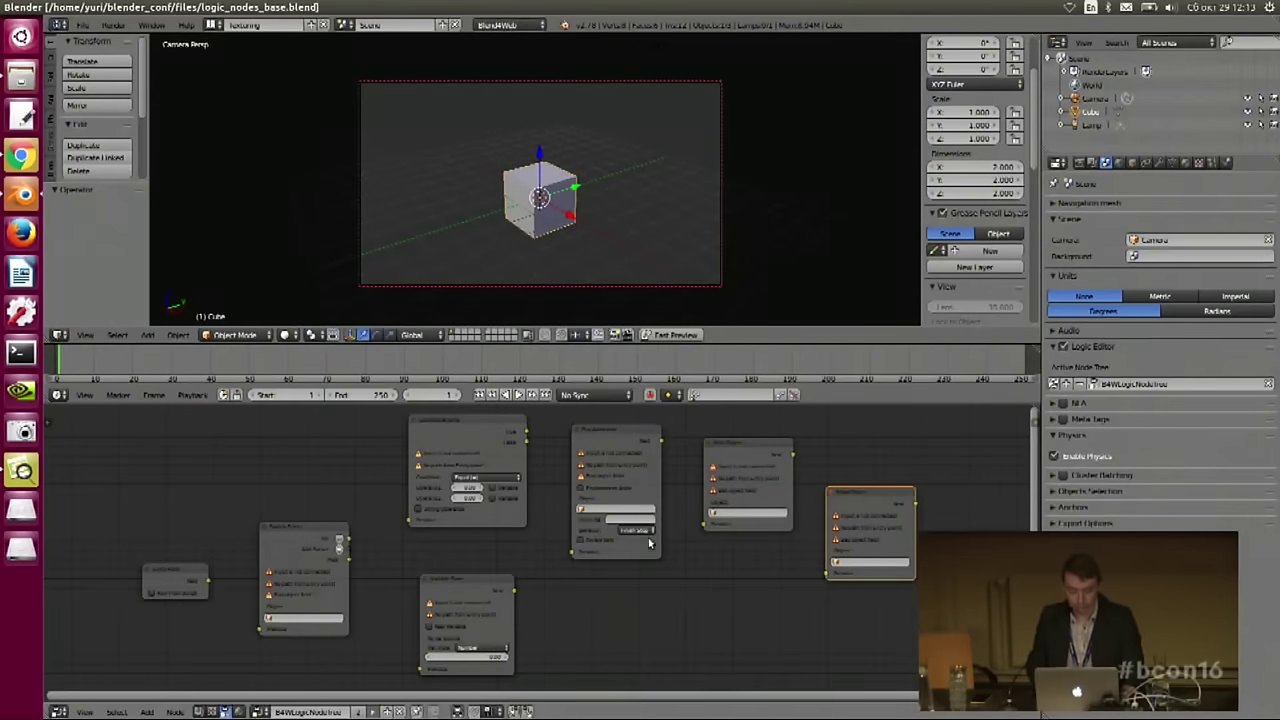
- Maximize the node editor and examine the unconnected logic nodes, from Entry Point through to Show Object
{"action": "middle_click_drag", "start_coordinate": [681, 591], "coordinate": [692, 575]}
{"action": "key", "text": "ctrl+Up"}
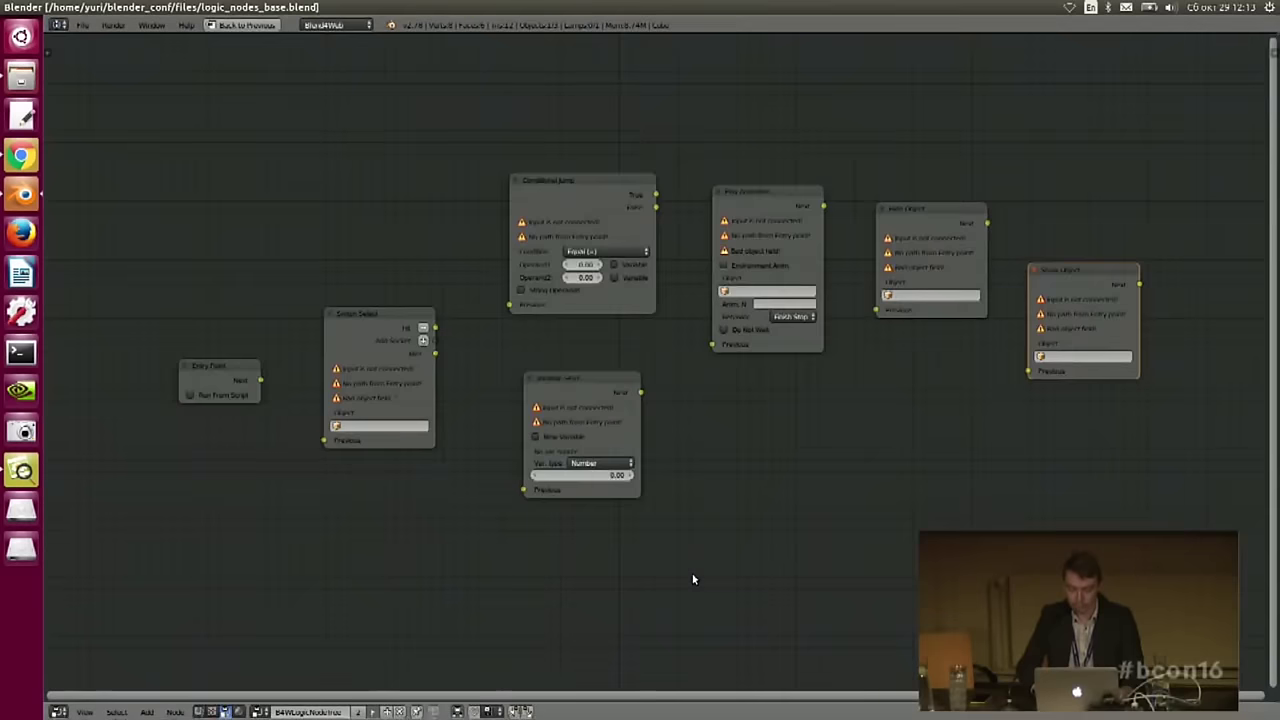
{"action": "scroll", "coordinate": [691, 408], "scroll_direction": "up", "scroll_amount": 3}
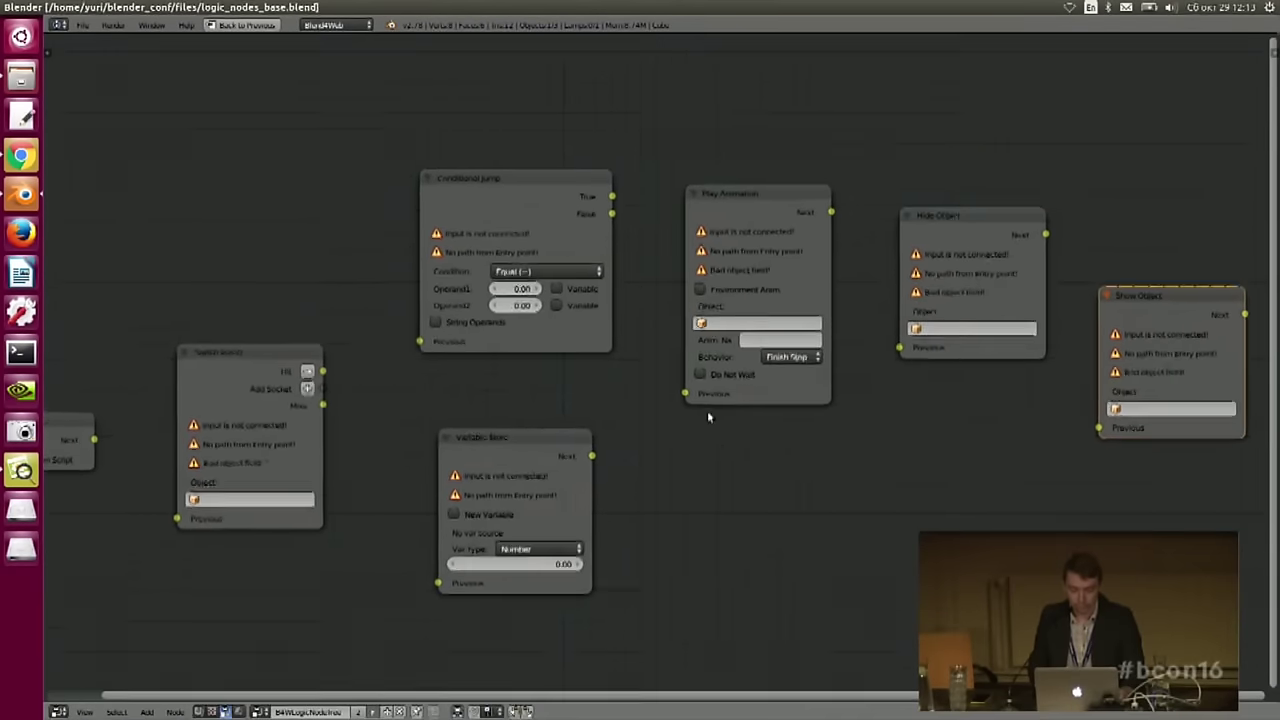
{"action": "scroll", "coordinate": [706, 418], "scroll_direction": "down", "scroll_amount": 1}
{"action": "middle_click_drag", "start_coordinate": [704, 425], "coordinate": [743, 417]}
{"action": "scroll", "coordinate": [746, 419], "scroll_direction": "down", "scroll_amount": 1}
{"action": "scroll", "coordinate": [742, 432], "scroll_direction": "up", "scroll_amount": 1}
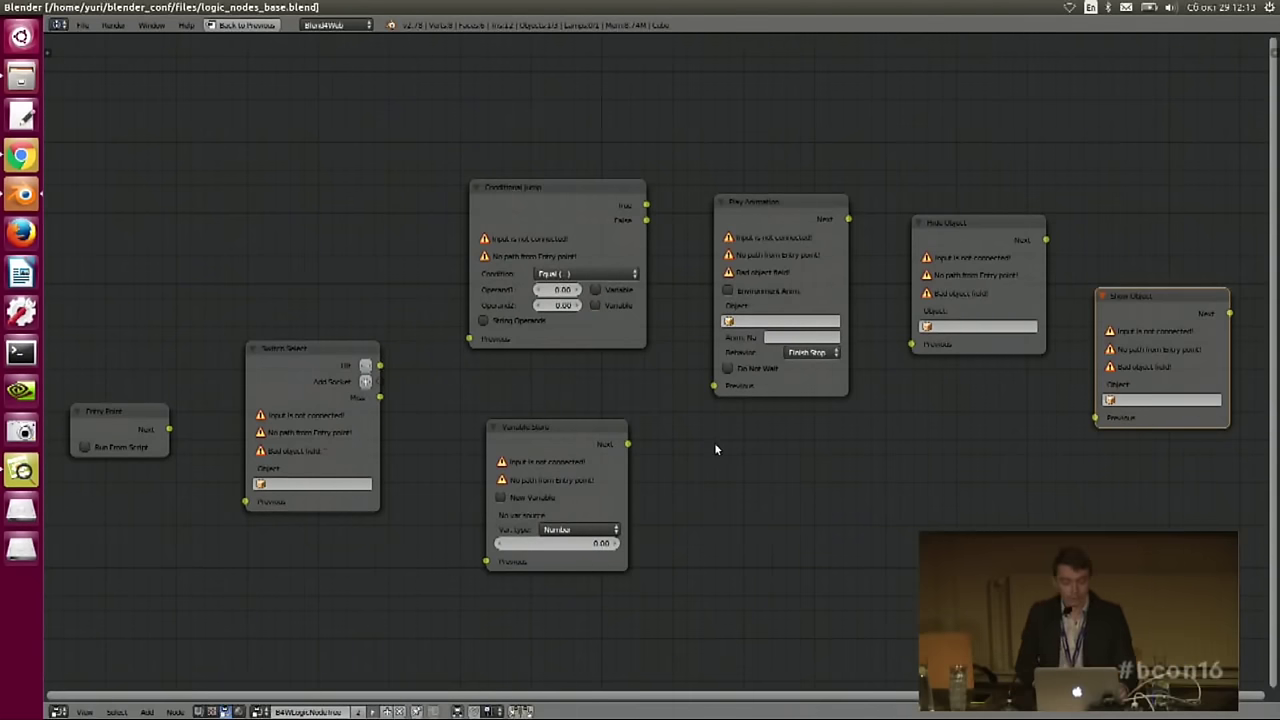
- Shift the Entry Point node slightly and select the Switch Select node
{"action": "left_click_drag", "start_coordinate": [80, 413], "coordinate": [82, 415]}
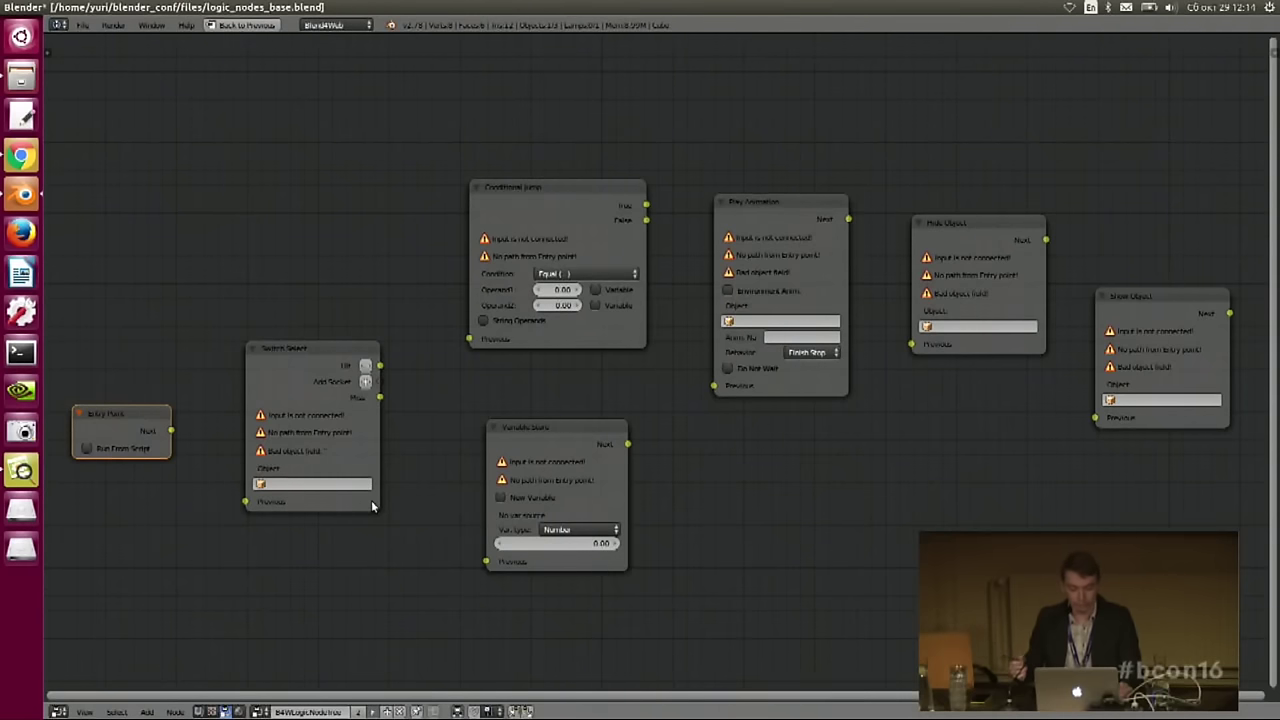
{"action": "left_click_drag", "start_coordinate": [138, 422], "coordinate": [194, 467]}
{"action": "left_click_drag", "start_coordinate": [249, 548], "coordinate": [296, 355]}
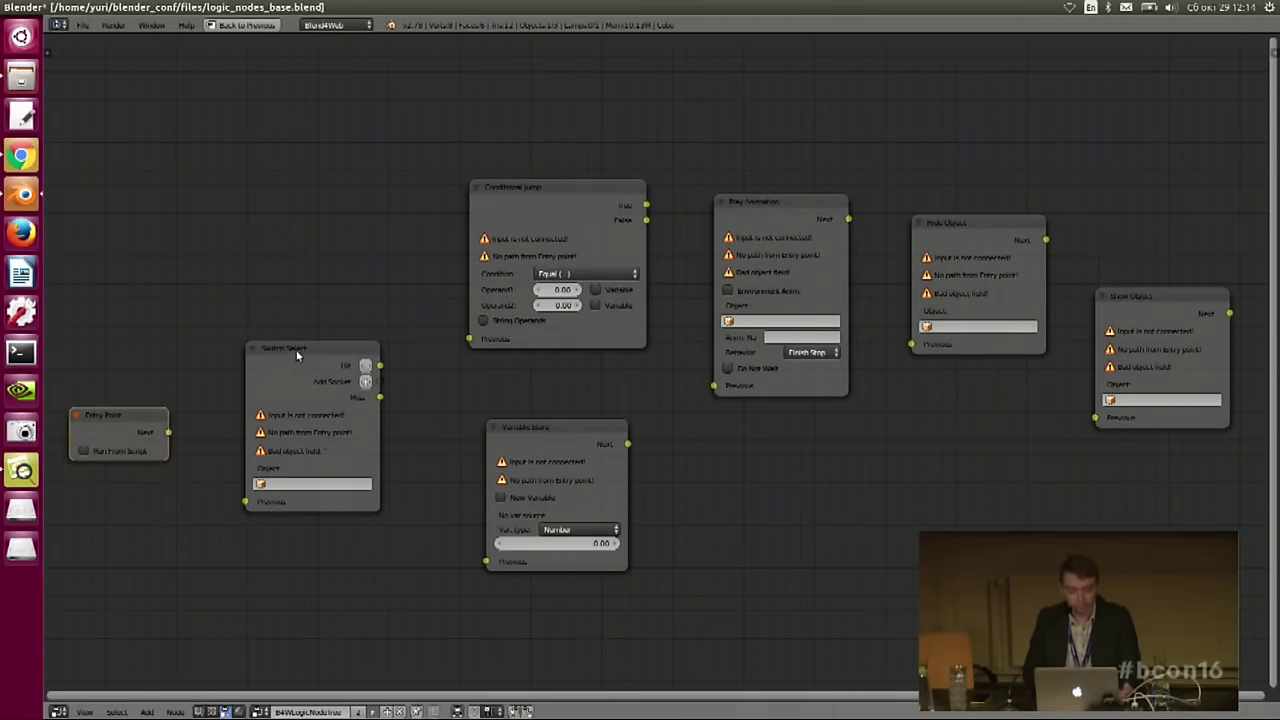
{"action": "left_click", "coordinate": [306, 354]}
{"action": "middle_click_drag", "start_coordinate": [332, 304], "coordinate": [340, 305]}
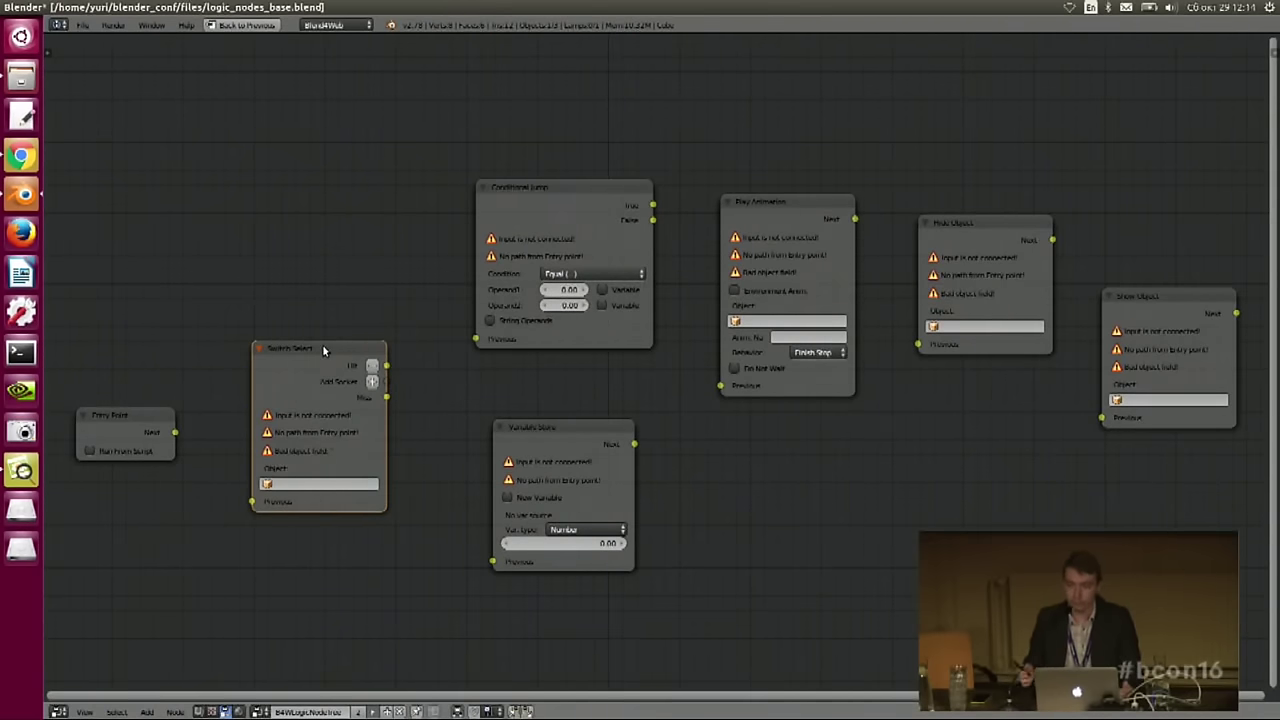
- Restore the multi-editor layout, set the Switch Select node's object to Cube, and move the node slightly
{"action": "left_click", "coordinate": [334, 484]}
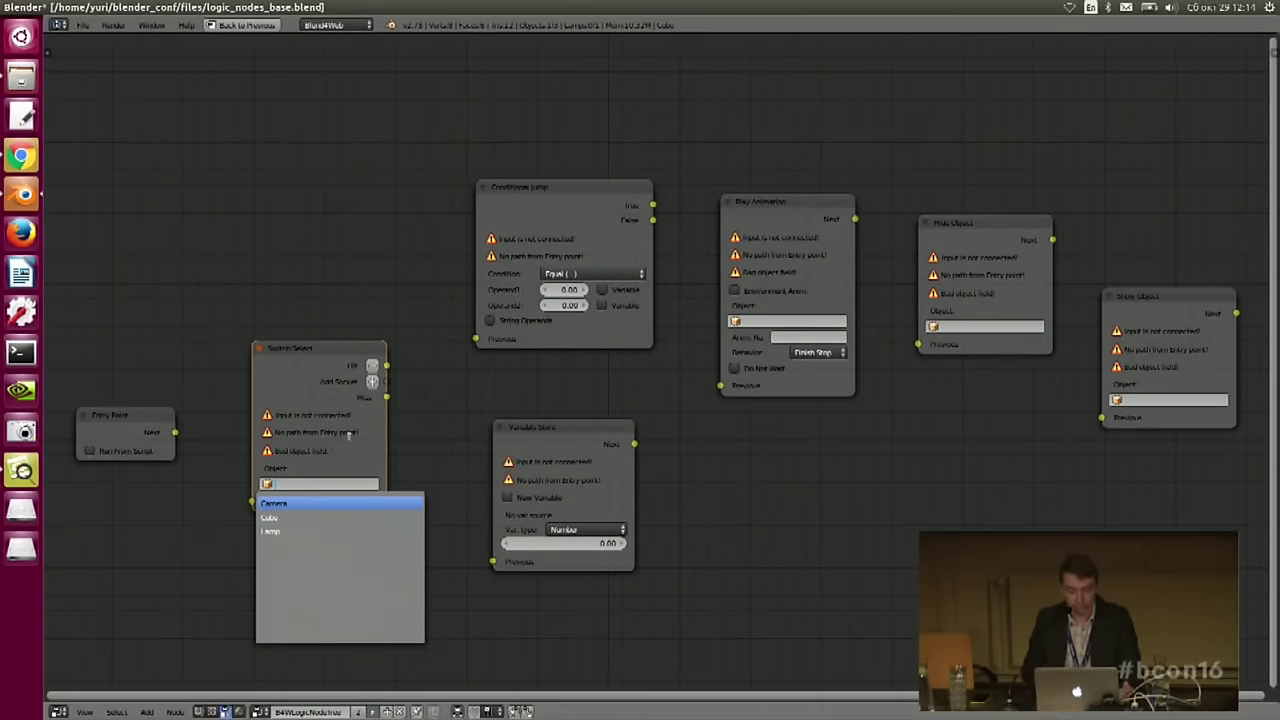
{"action": "key", "text": "ctrl+Up"}
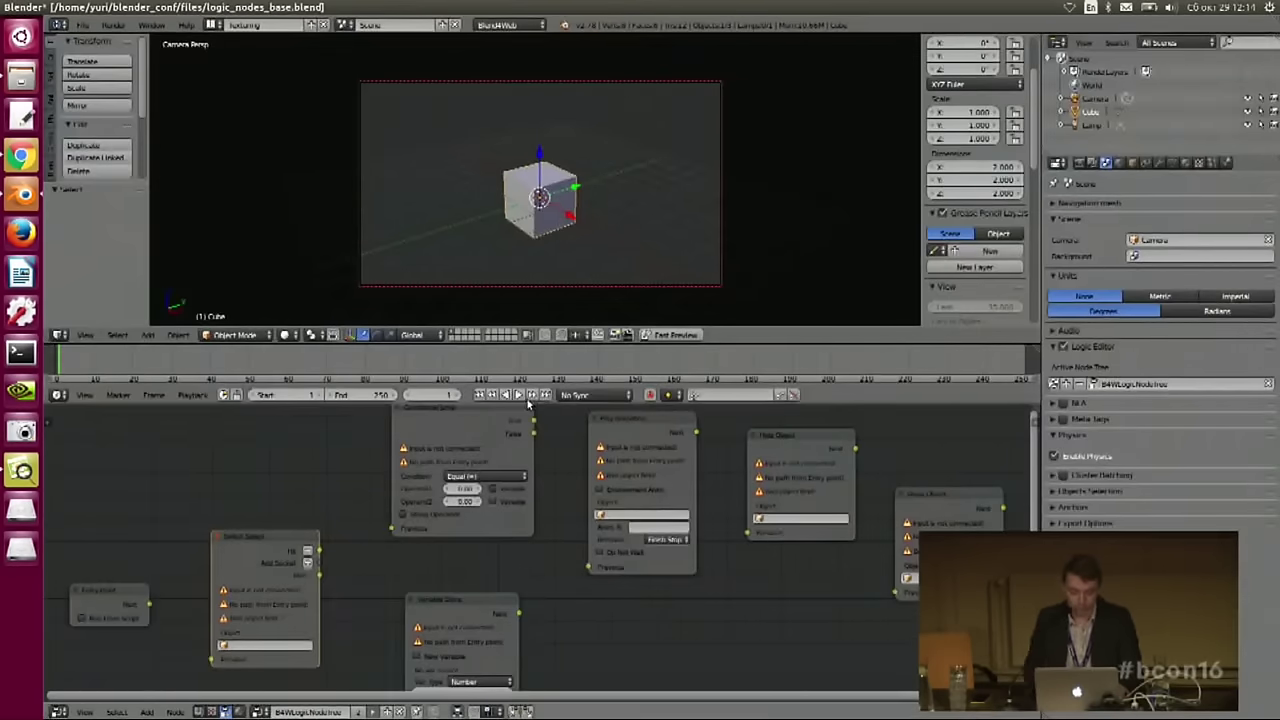
{"action": "middle_click_drag", "start_coordinate": [317, 570], "coordinate": [377, 530]}
{"action": "scroll", "coordinate": [377, 530], "scroll_direction": "up", "scroll_amount": 1}
{"action": "left_click", "coordinate": [275, 588]}
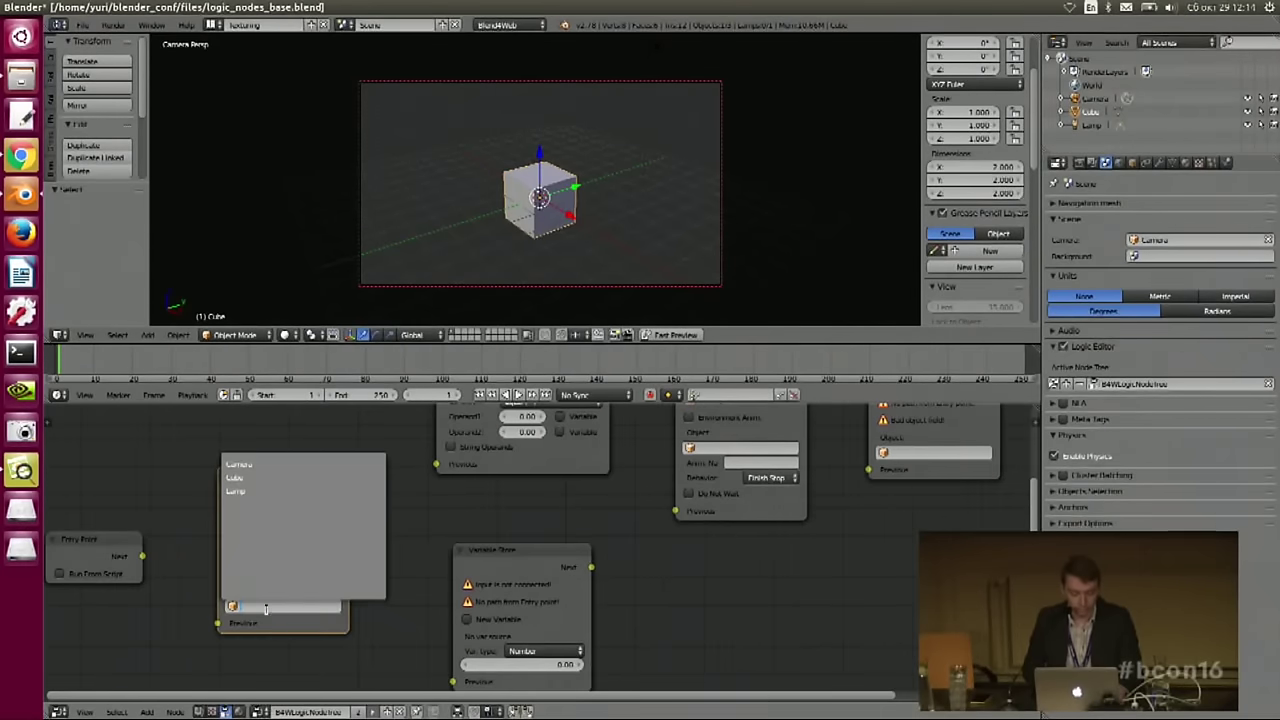
{"action": "left_click", "coordinate": [292, 488]}
{"action": "left_click_drag", "start_coordinate": [292, 486], "coordinate": [309, 475]}
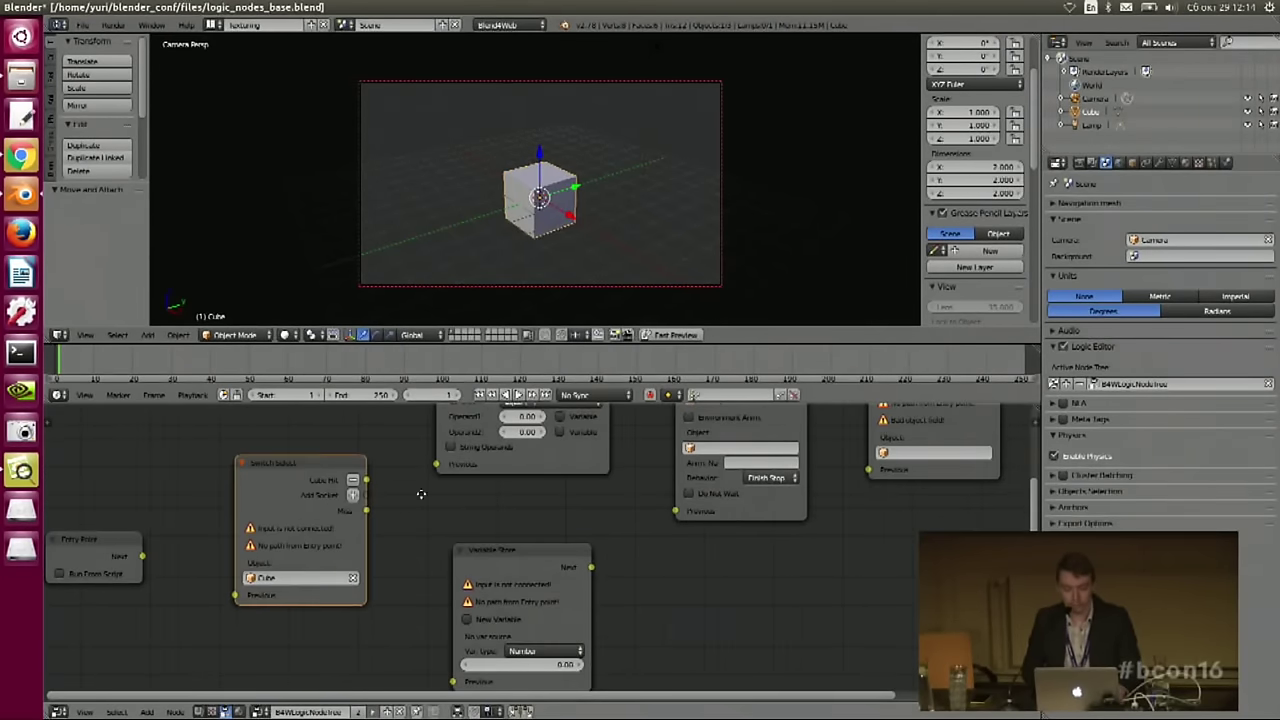
- Connect the Entry Point node's Next output to Switch Select's Previous input and reposition Switch Select closer to Entry Point
{"action": "middle_click_drag", "start_coordinate": [421, 494], "coordinate": [557, 468]}
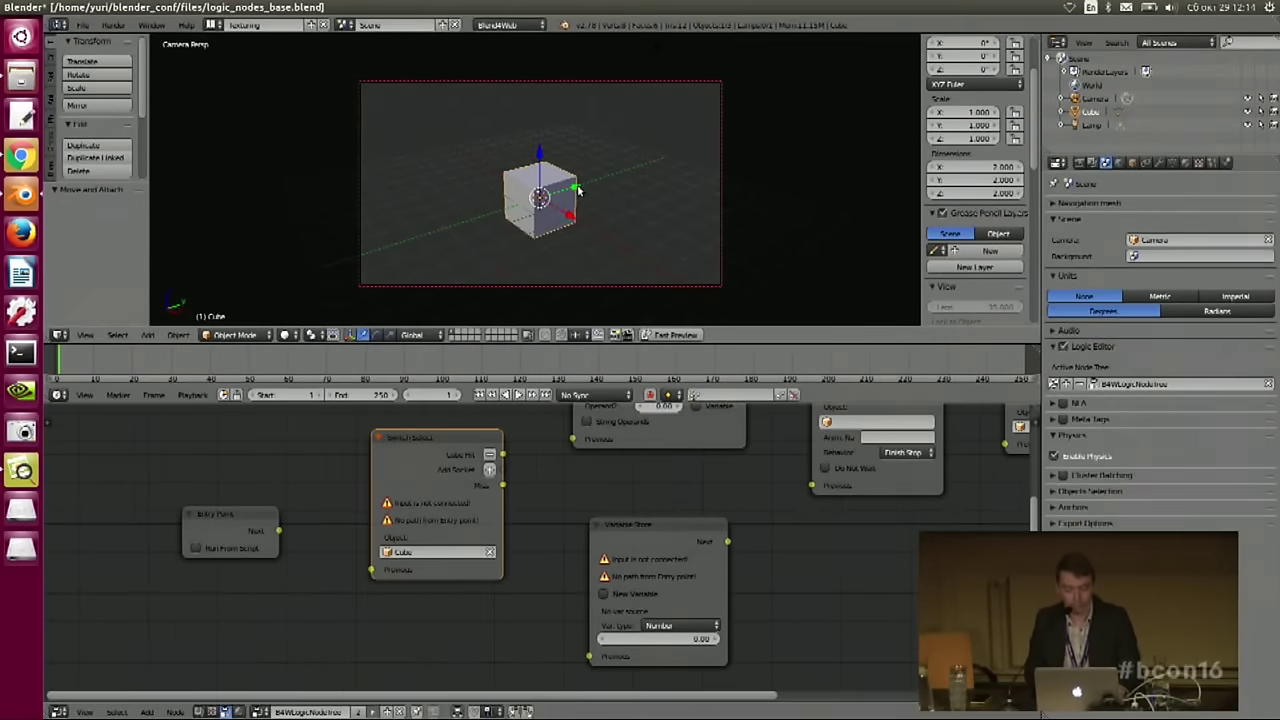
{"action": "left_click_drag", "start_coordinate": [279, 530], "coordinate": [372, 535]}
{"action": "left_click_drag", "start_coordinate": [480, 430], "coordinate": [463, 462]}
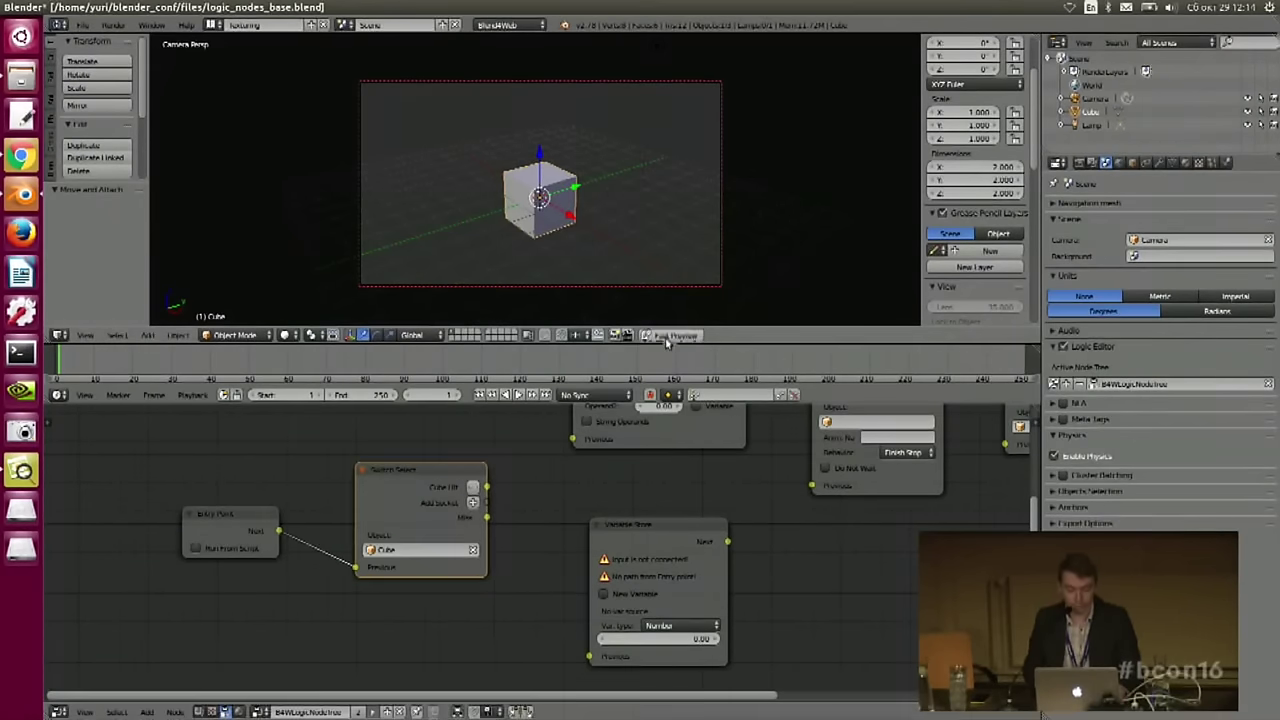
- Try to run a Fast Preview of the cube scene
{"action": "left_click", "coordinate": [668, 335]}
{"action": "left_click", "coordinate": [668, 222]}
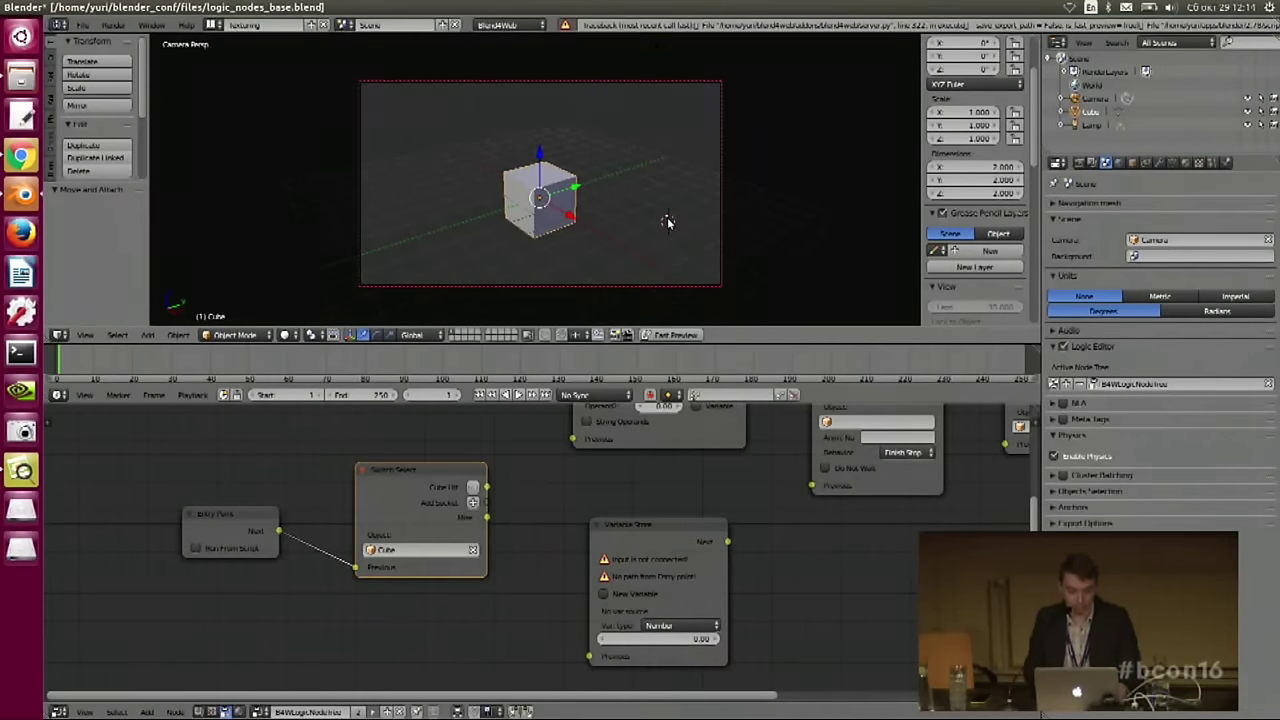
{"action": "left_click", "coordinate": [670, 338]}
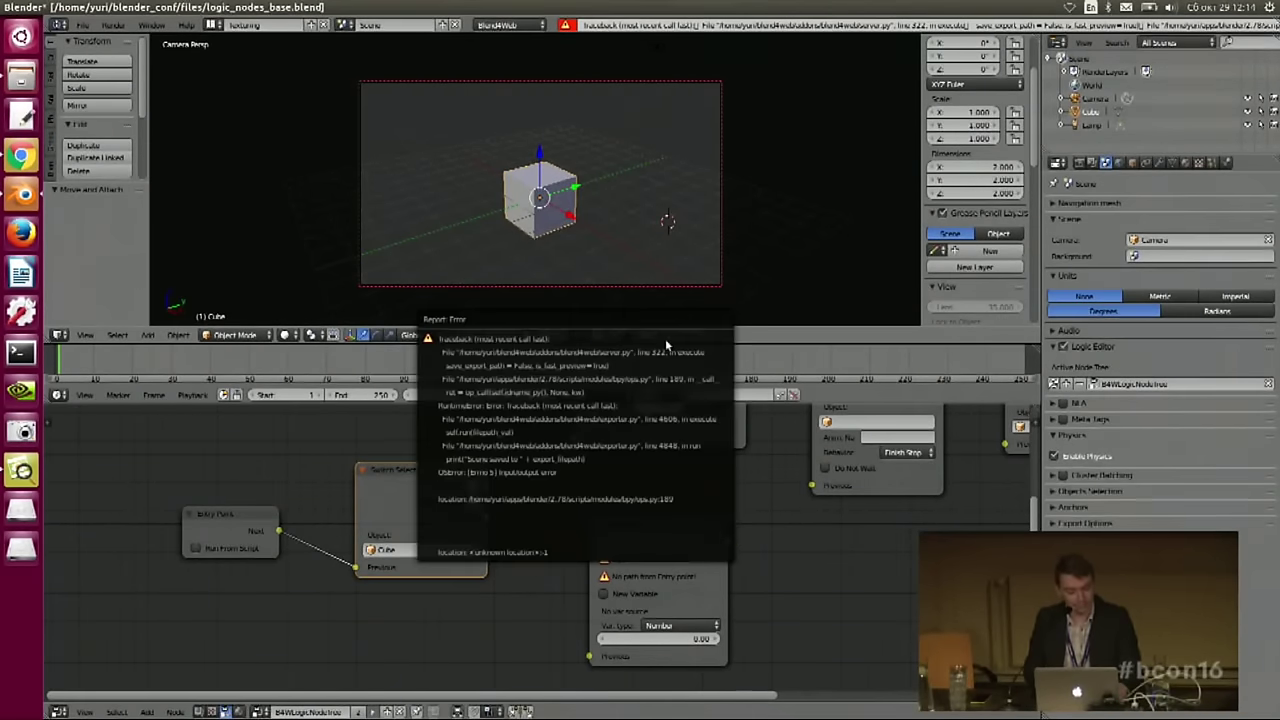
- Check the Blend4Web add-on's details and SDK settings among the Import-Export add-ons in the user preferences
{"action": "left_click", "coordinate": [58, 24]}
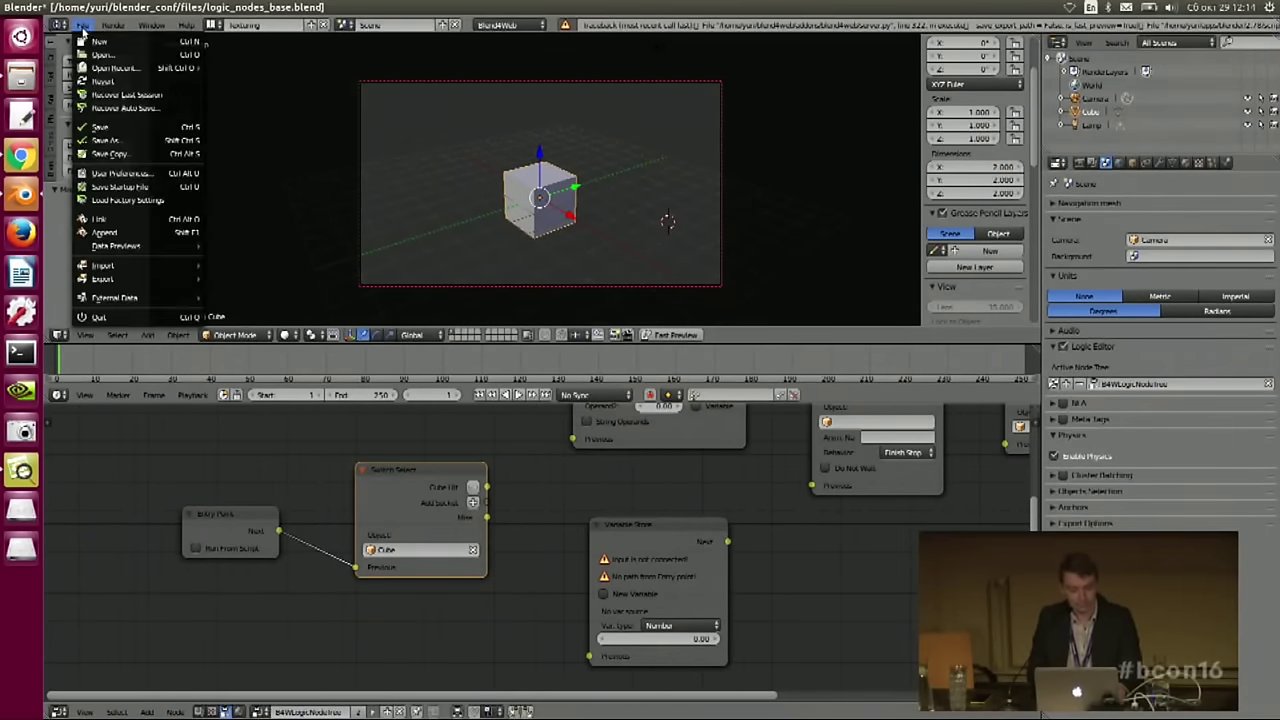
{"action": "left_click", "coordinate": [140, 178]}
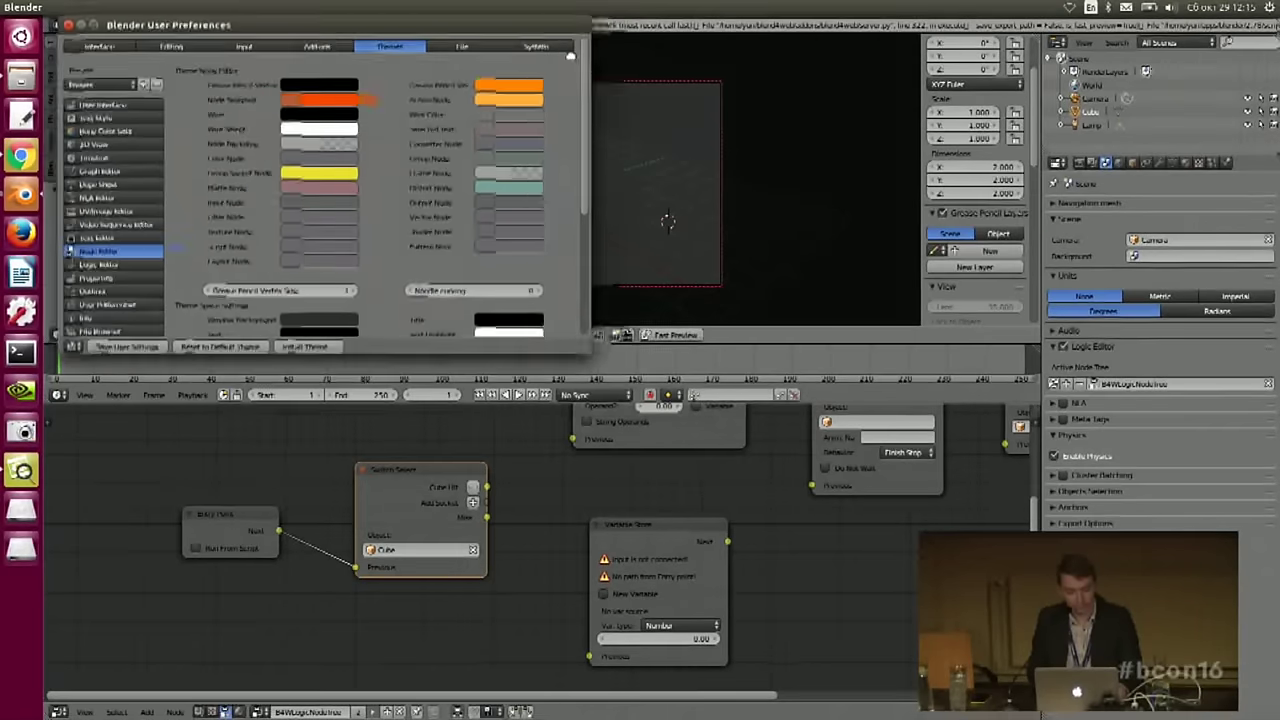
{"action": "left_click", "coordinate": [518, 151]}
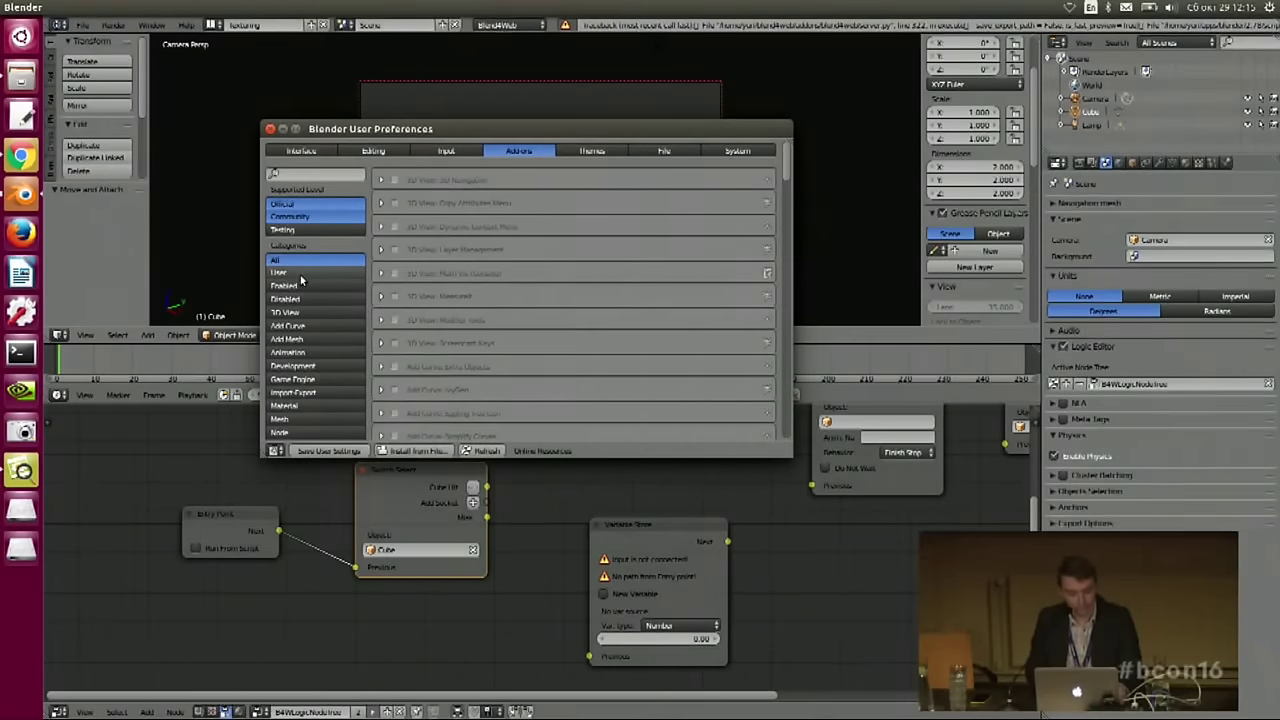
{"action": "left_click", "coordinate": [306, 394]}
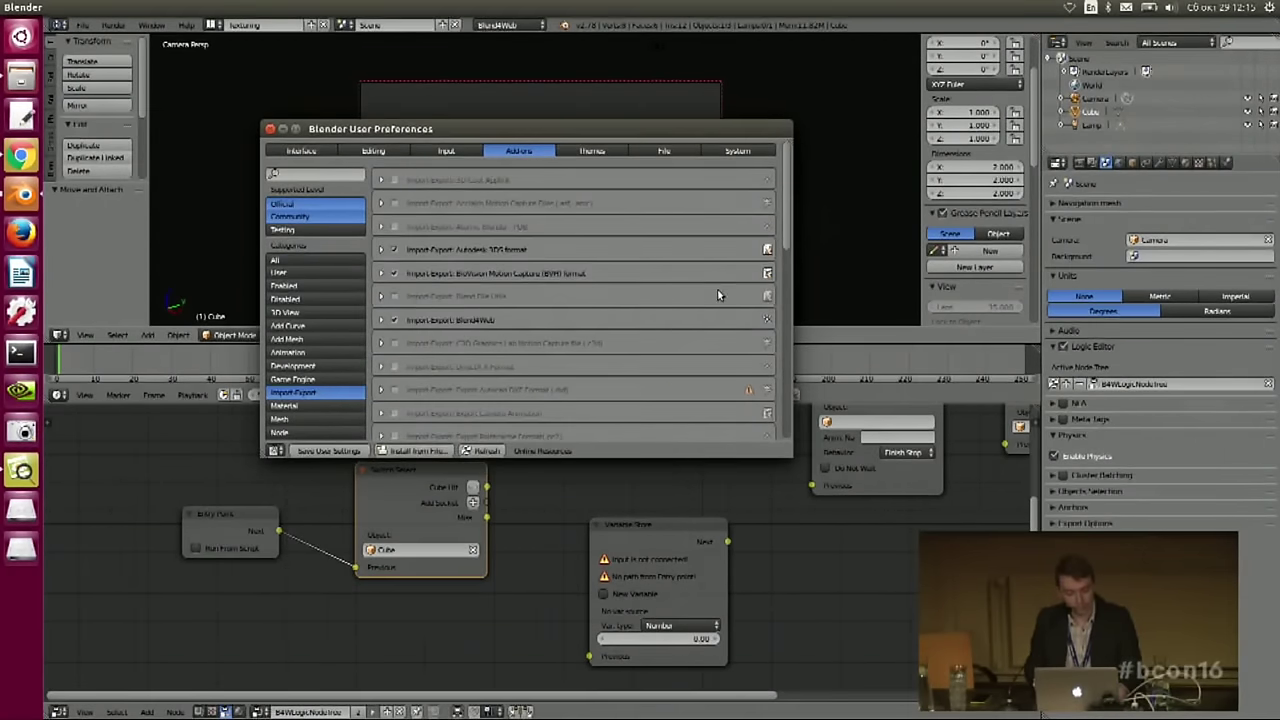
{"action": "left_click", "coordinate": [380, 319]}
{"action": "scroll", "coordinate": [566, 332], "scroll_direction": "down", "scroll_amount": 5}
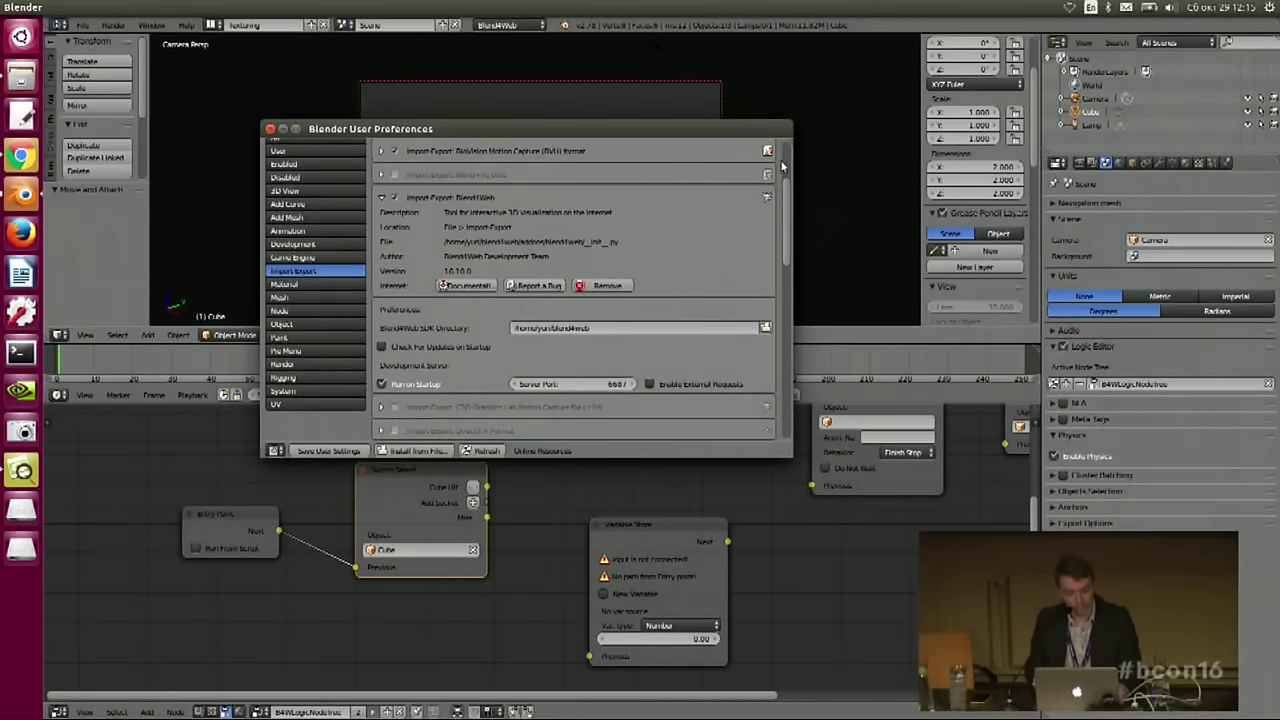
{"action": "left_click", "coordinate": [270, 130]}
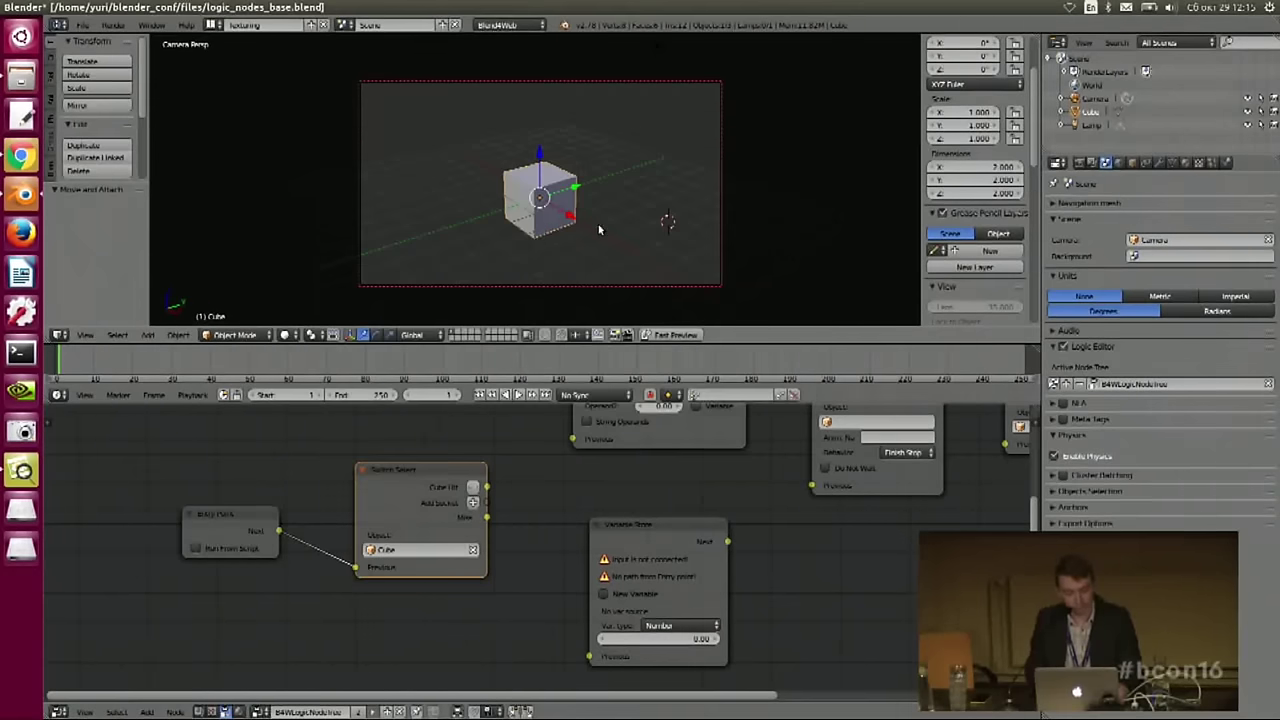
- Export the cube scene with B4W Export HTML as logic_nodes_base.html in the files folder
{"action": "key", "text": "space"}
{"action": "type", "text": "b4"}
{"action": "key", "text": "Down"}
{"action": "key", "text": "Up"}
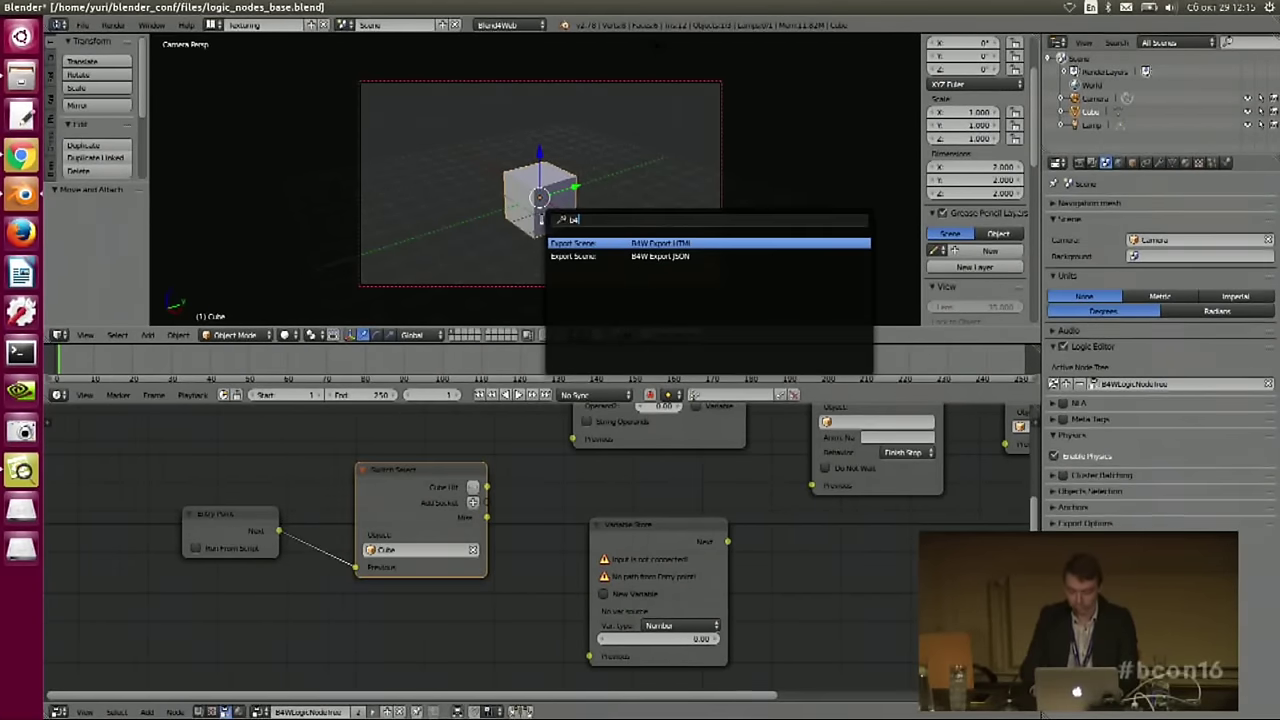
{"action": "key", "text": "Return"}
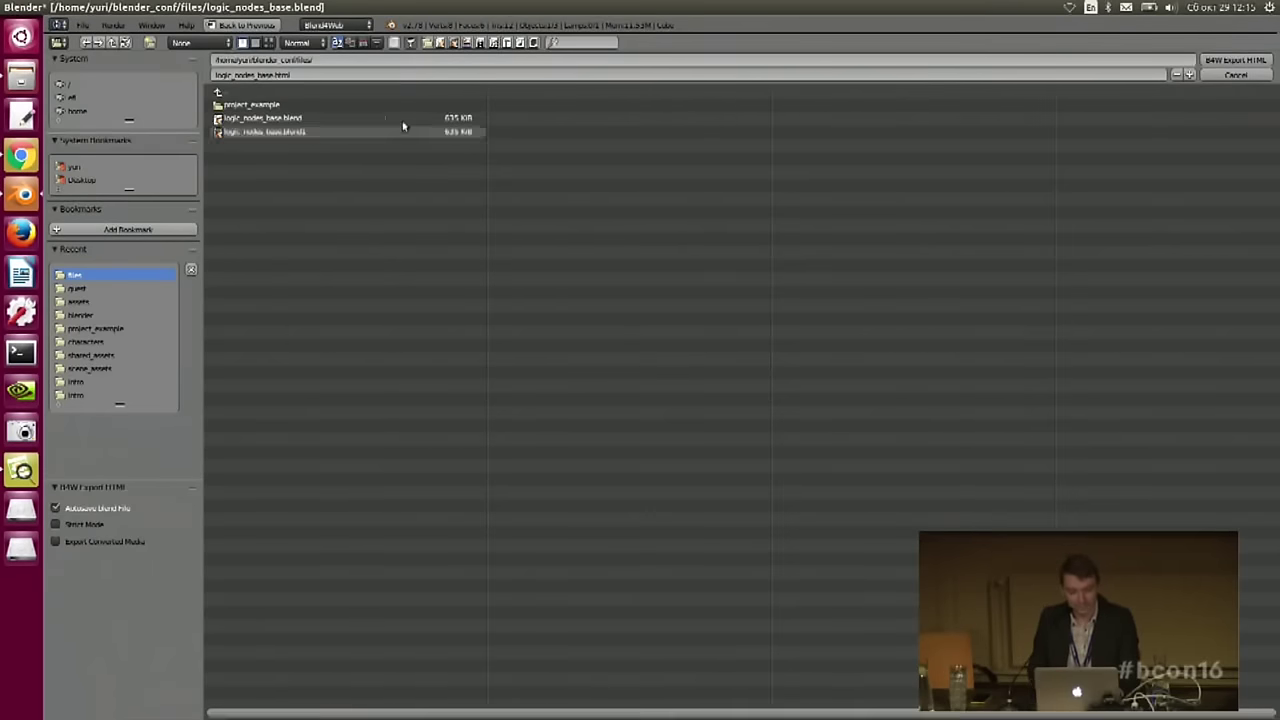
{"action": "left_click", "coordinate": [1236, 60]}
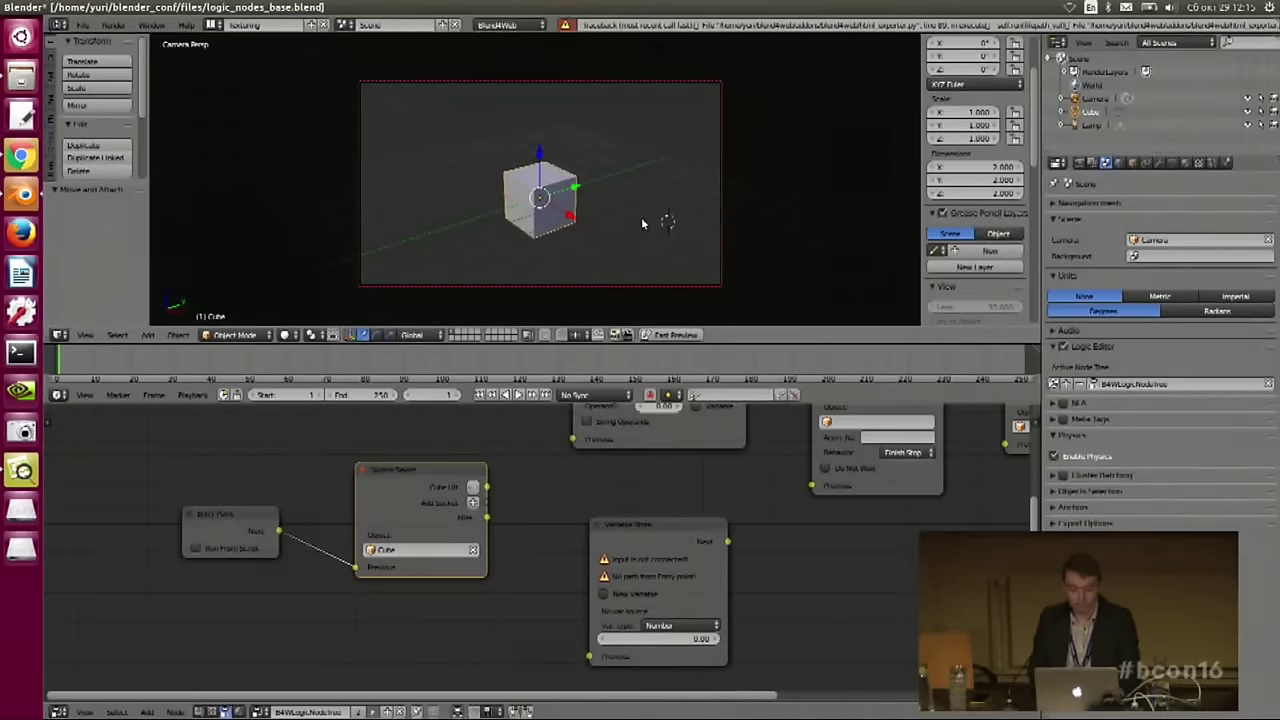
{"action": "key", "text": "space"}
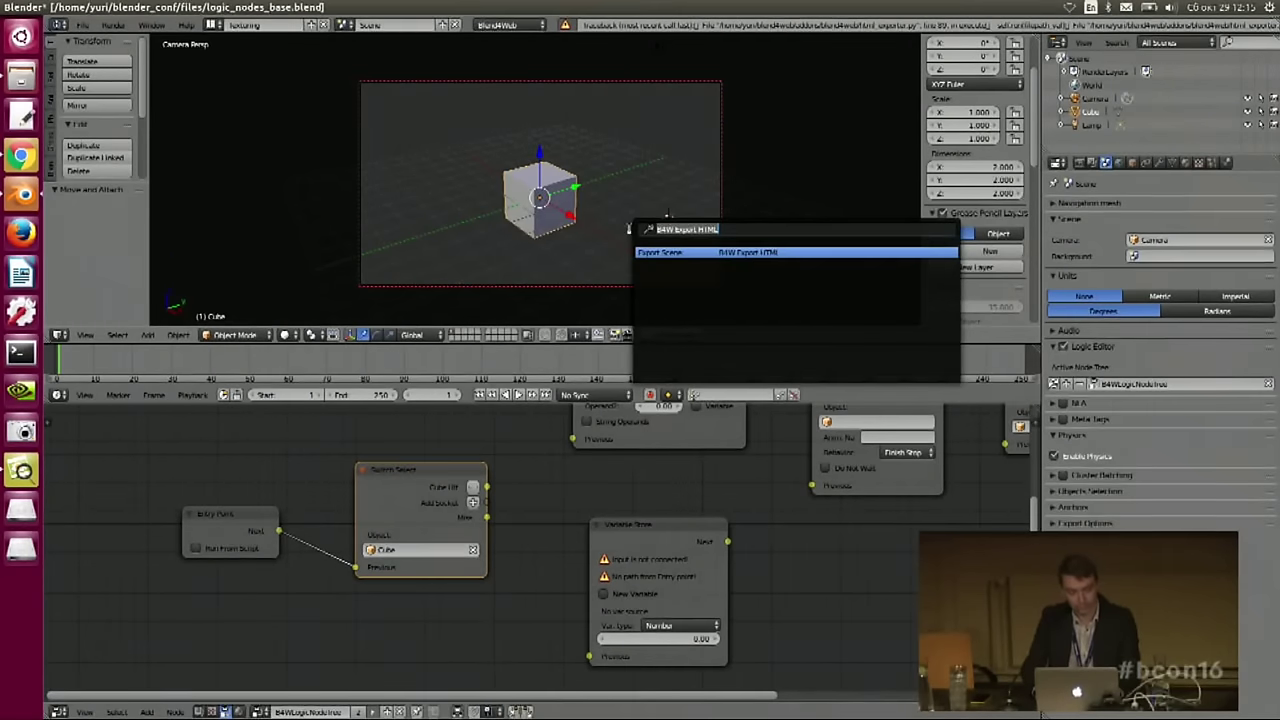
{"action": "key", "text": "Return"}
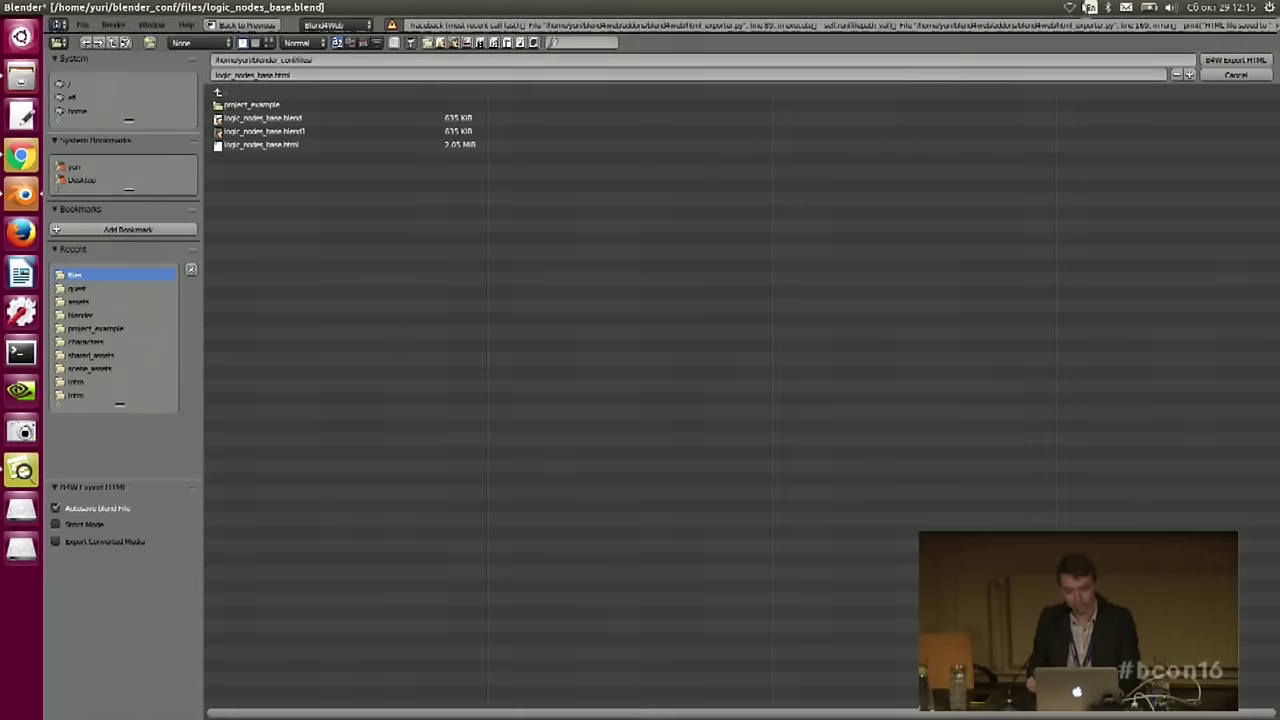
{"action": "key", "text": "Escape"}
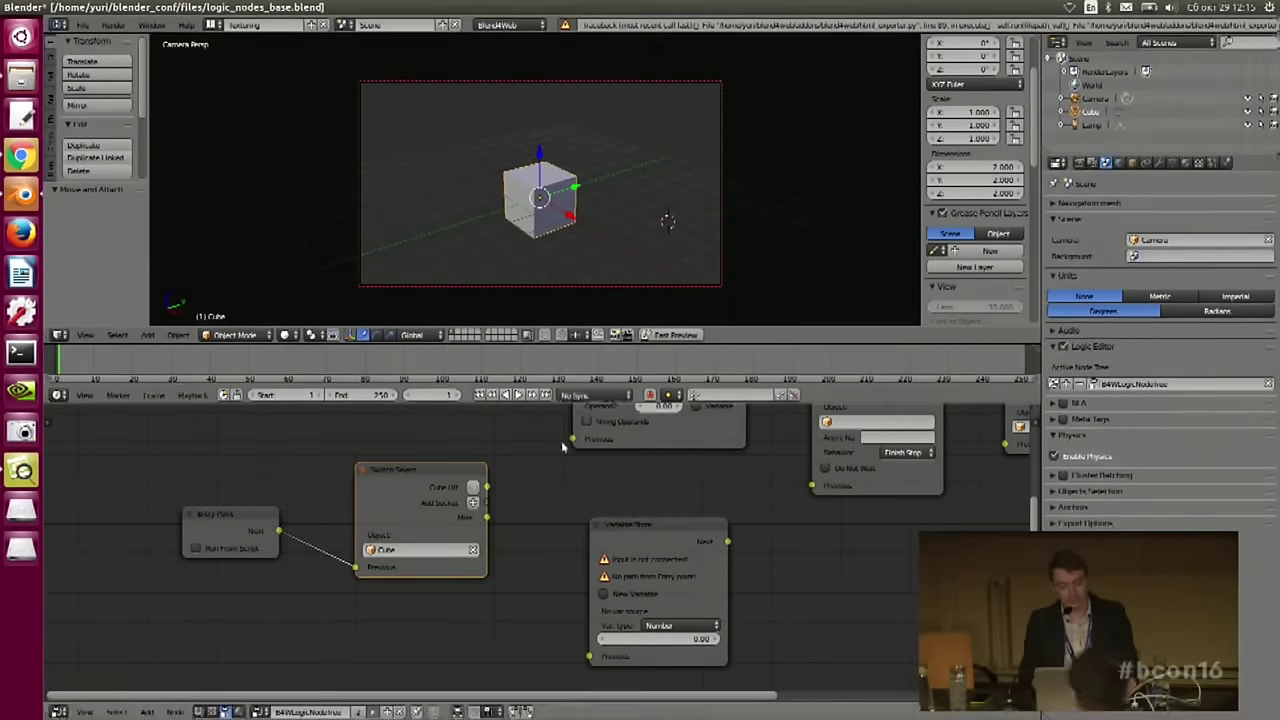
- Try the Fast Preview again and open the folder chooser for the Blend4Web add-on's SDK directory in the user preferences
{"action": "left_click", "coordinate": [663, 336]}
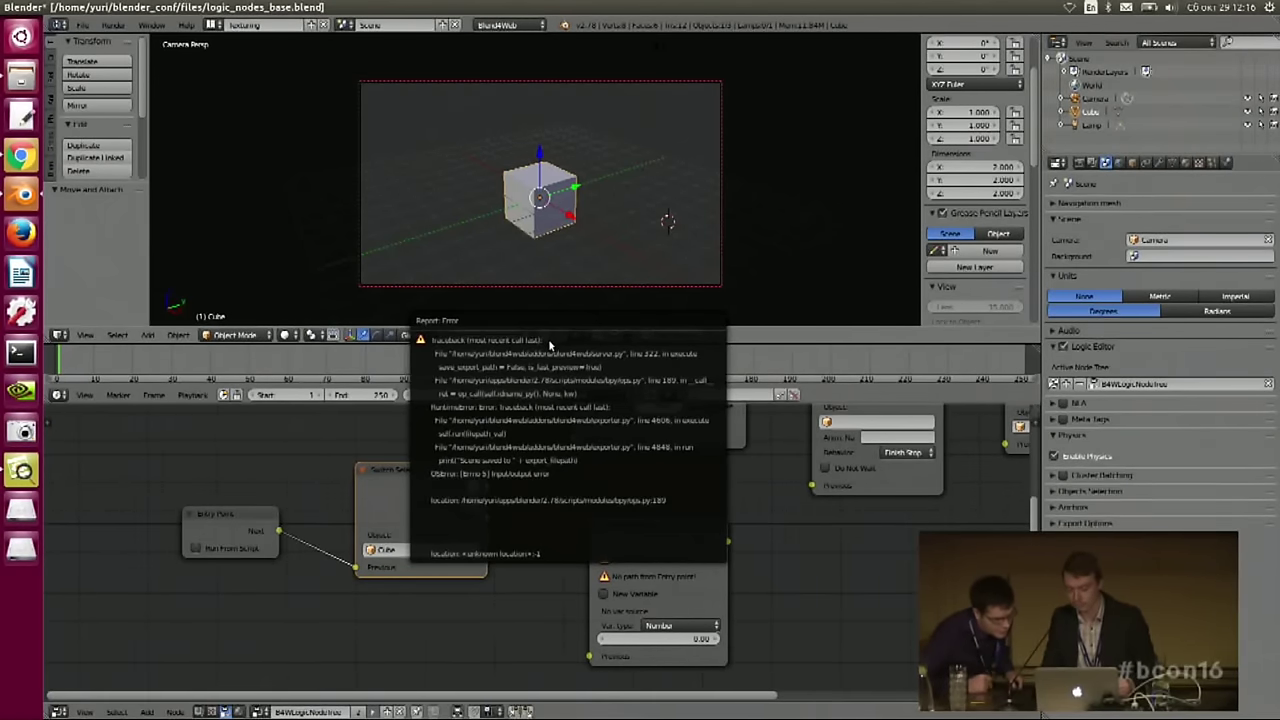
{"action": "left_click", "coordinate": [82, 24]}
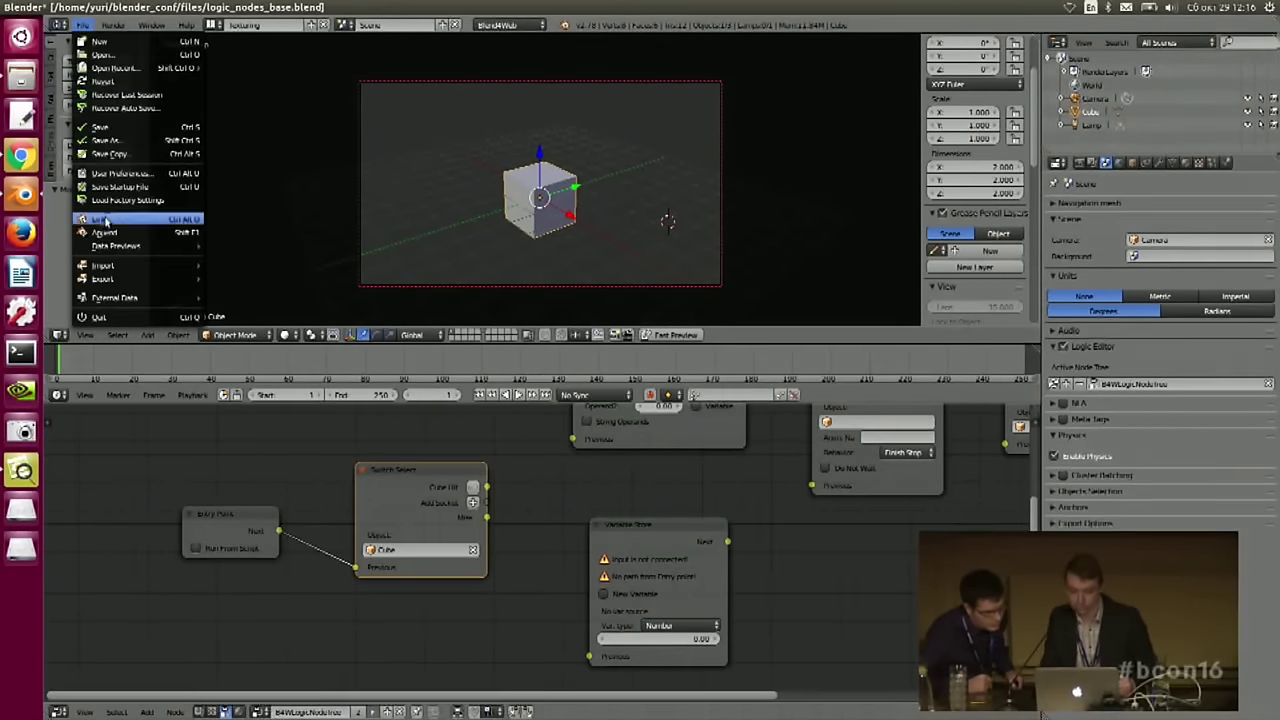
{"action": "left_click", "coordinate": [120, 173]}
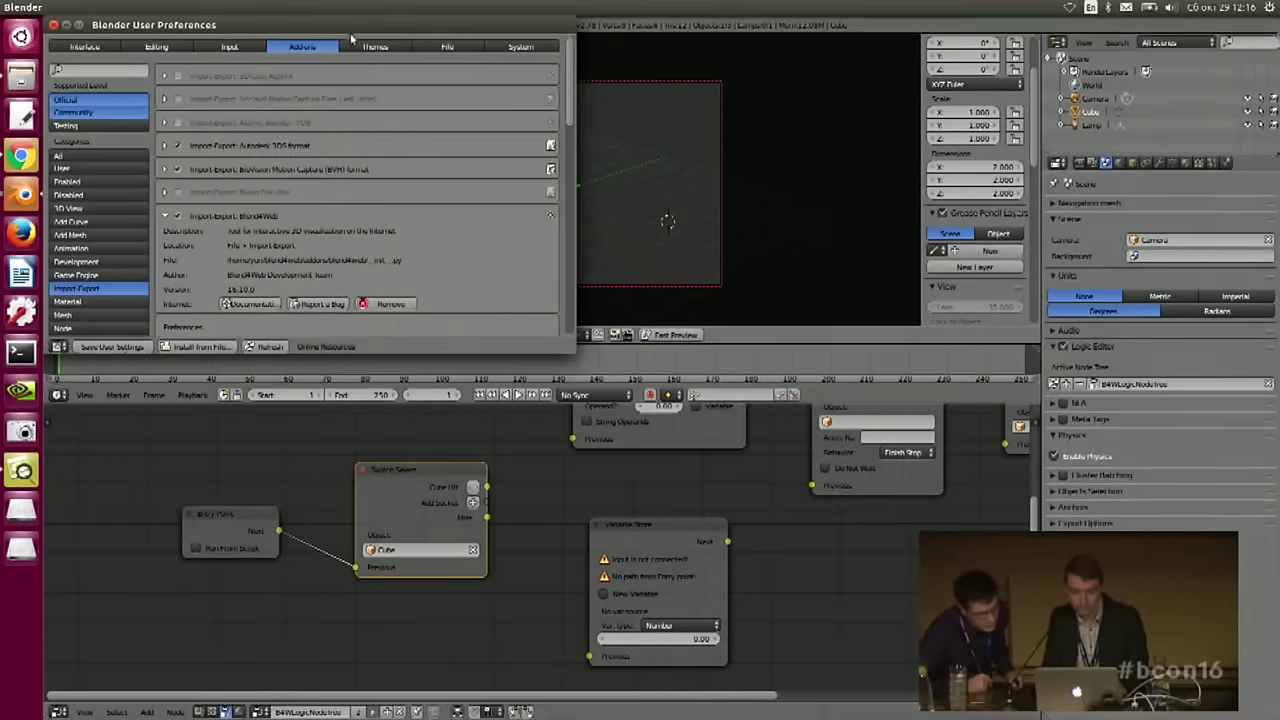
{"action": "left_click_drag", "start_coordinate": [350, 37], "coordinate": [433, 48]}
{"action": "scroll", "coordinate": [313, 323], "scroll_direction": "down", "scroll_amount": 4}
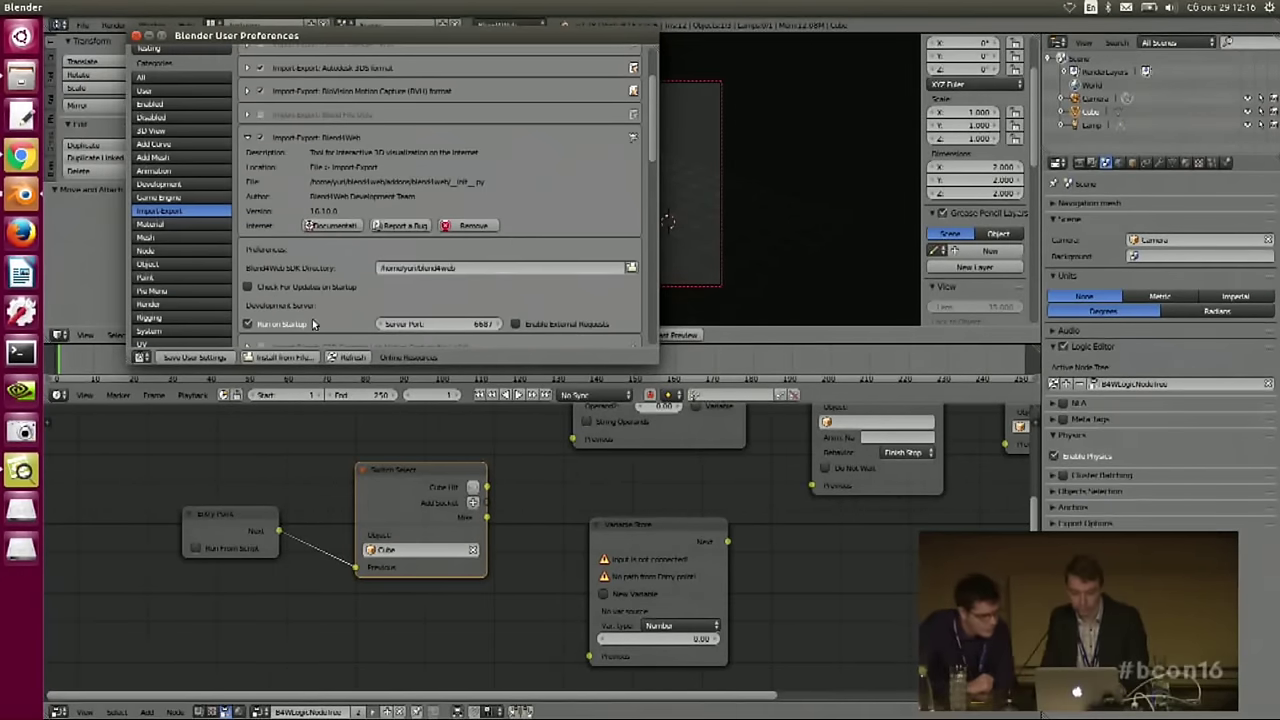
{"action": "left_click", "coordinate": [631, 267]}
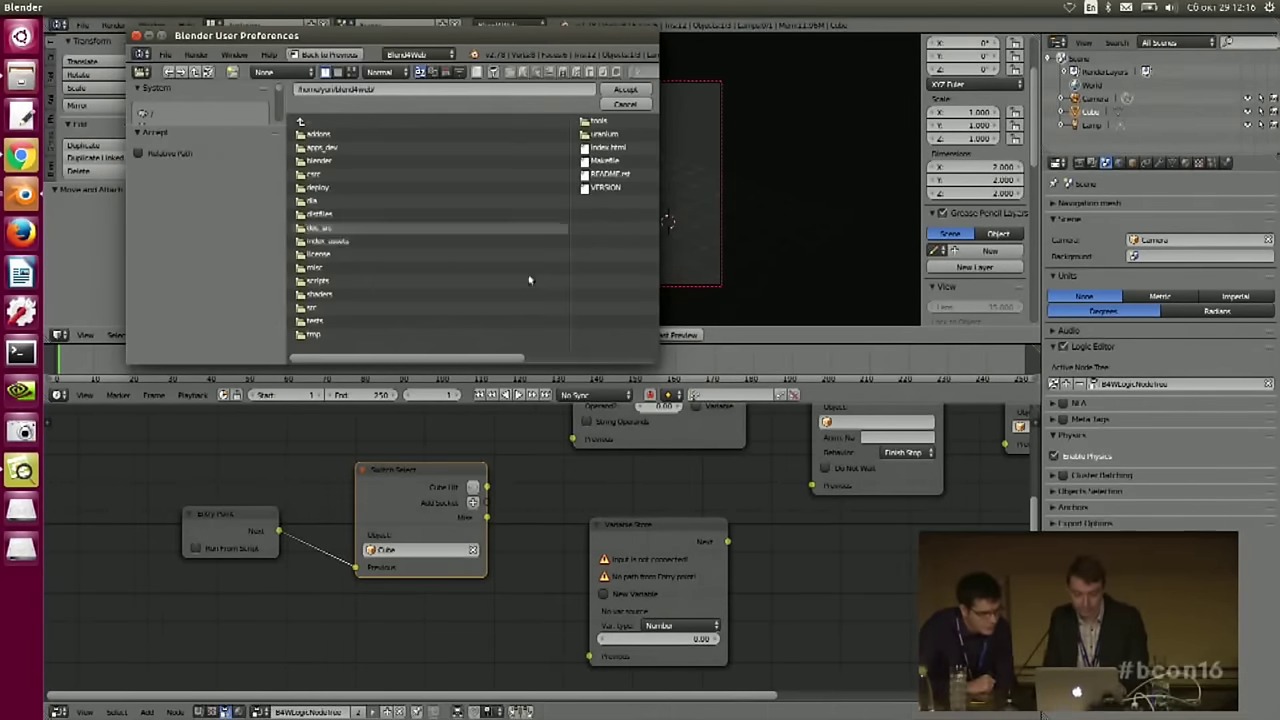
- Switch to the file manager, look through the home folder's Downloads and Documents, and open the blend4web_pro.tar.gz archive
{"action": "left_click", "coordinate": [27, 76]}
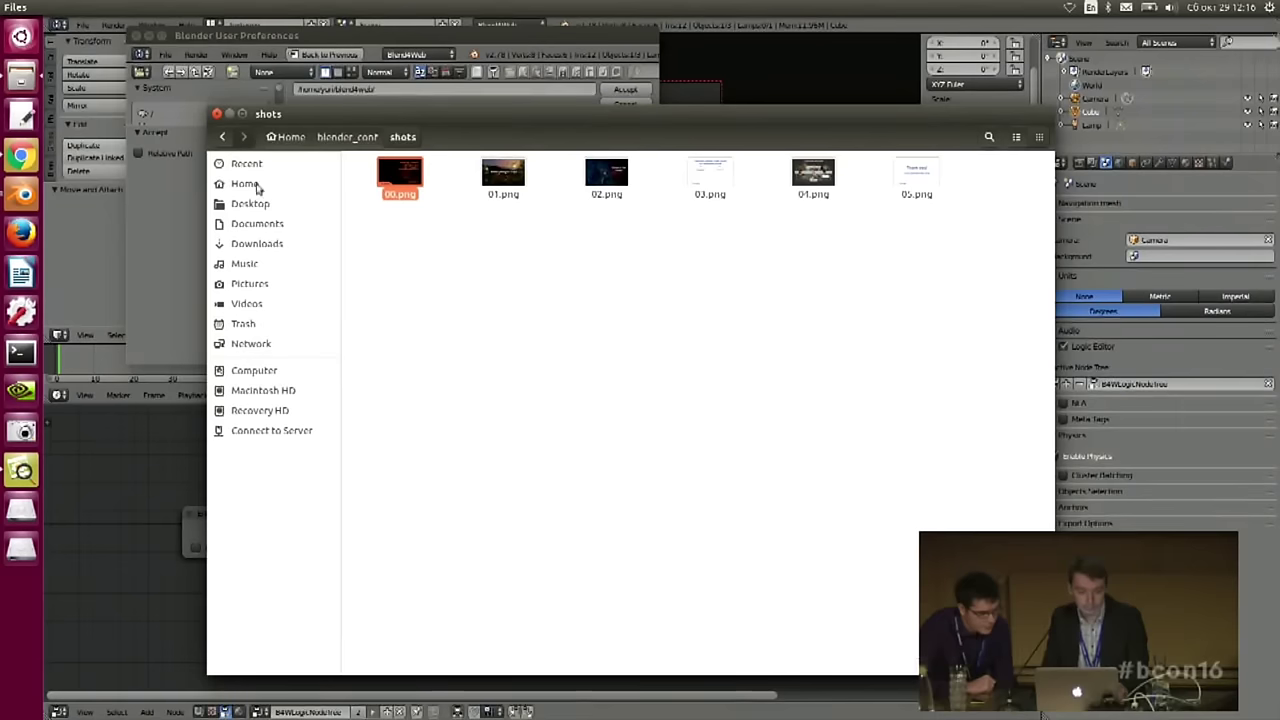
{"action": "left_click", "coordinate": [281, 136]}
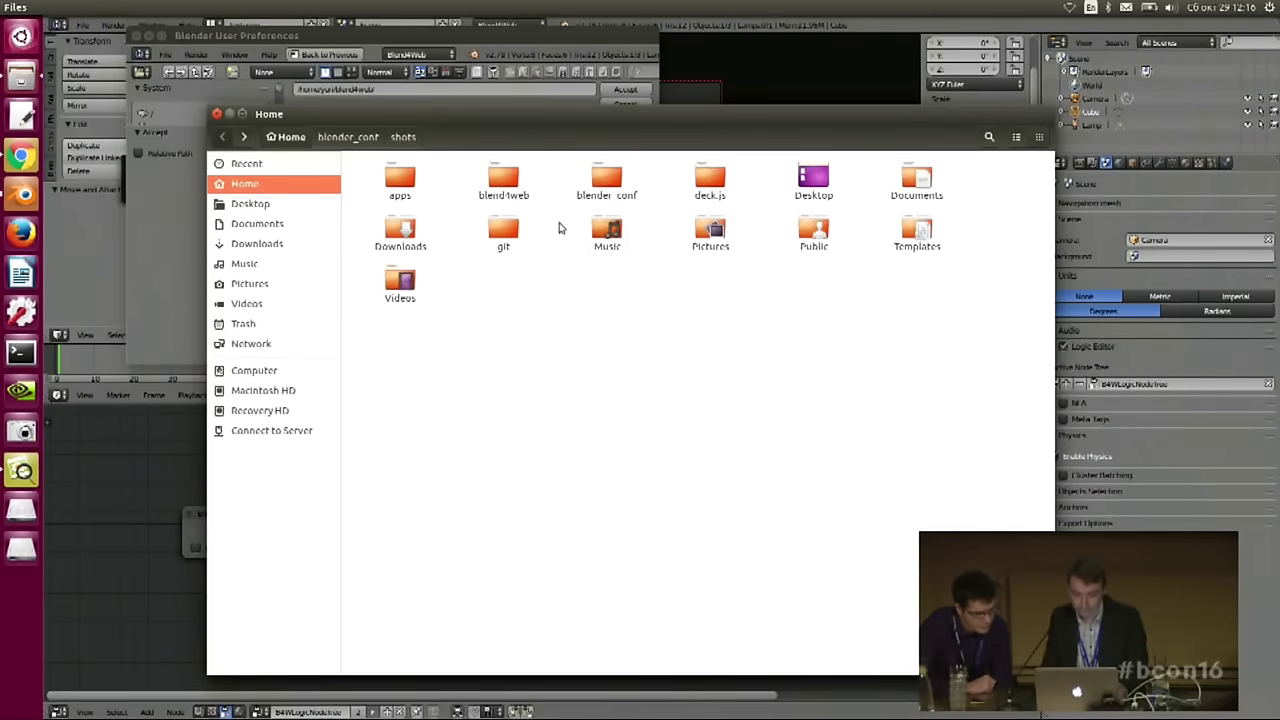
{"action": "double_click", "coordinate": [400, 230]}
{"action": "left_click_drag", "start_coordinate": [435, 277], "coordinate": [493, 368]}
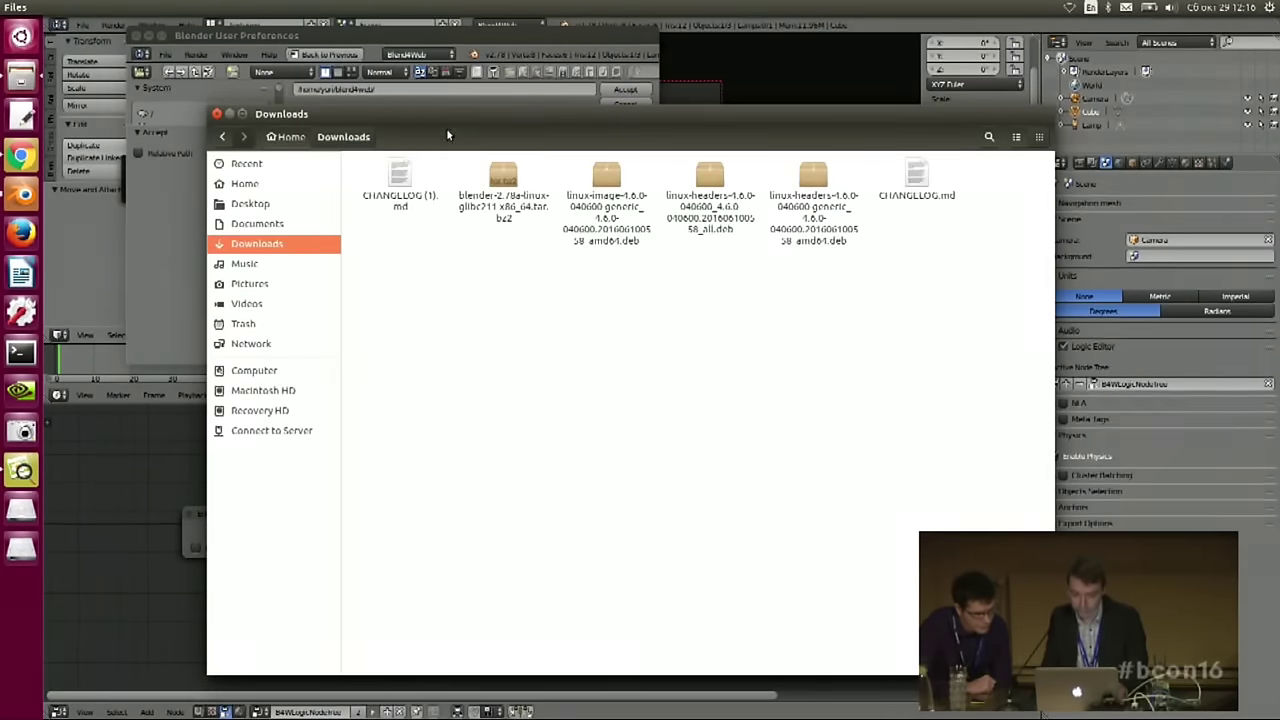
{"action": "left_click", "coordinate": [284, 139]}
{"action": "double_click", "coordinate": [394, 223]}
{"action": "left_click_drag", "start_coordinate": [400, 286], "coordinate": [440, 365]}
{"action": "left_click", "coordinate": [294, 134]}
{"action": "double_click", "coordinate": [912, 184]}
{"action": "double_click", "coordinate": [603, 183]}
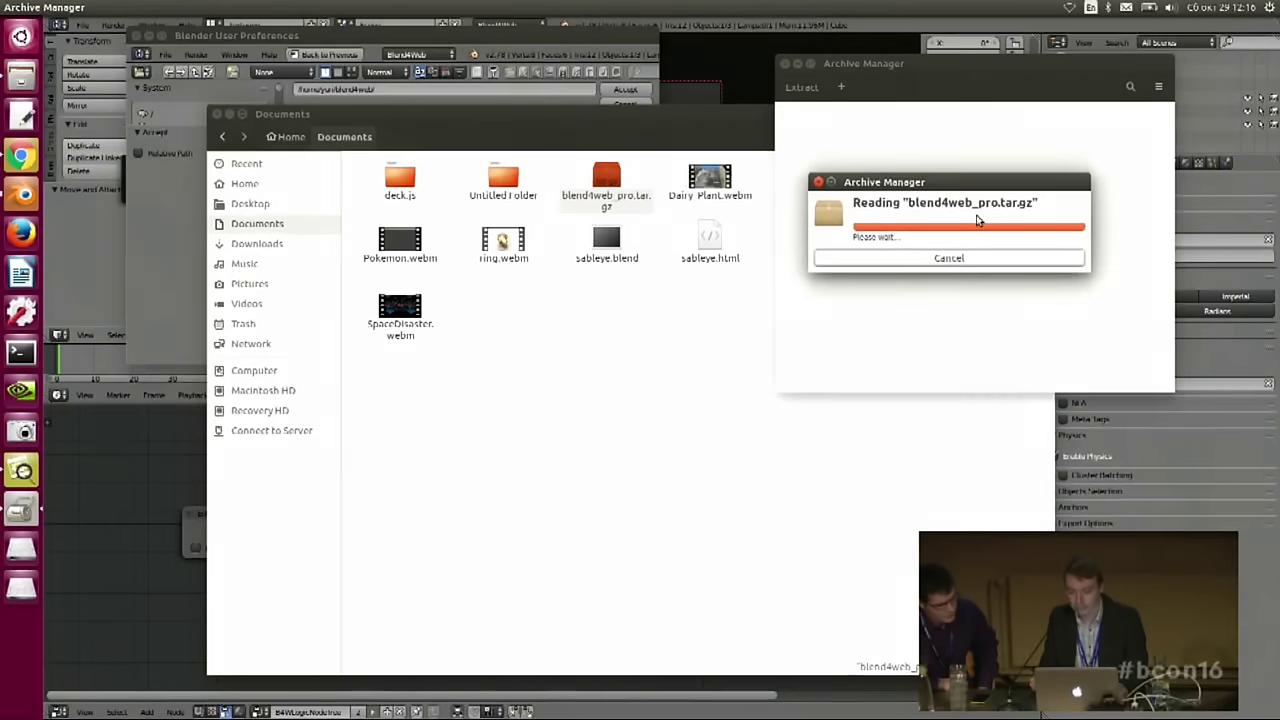
- Extract the blend4web_pro folder into Documents, keeping the directory structure, and close the archive
{"action": "left_click", "coordinate": [850, 160]}
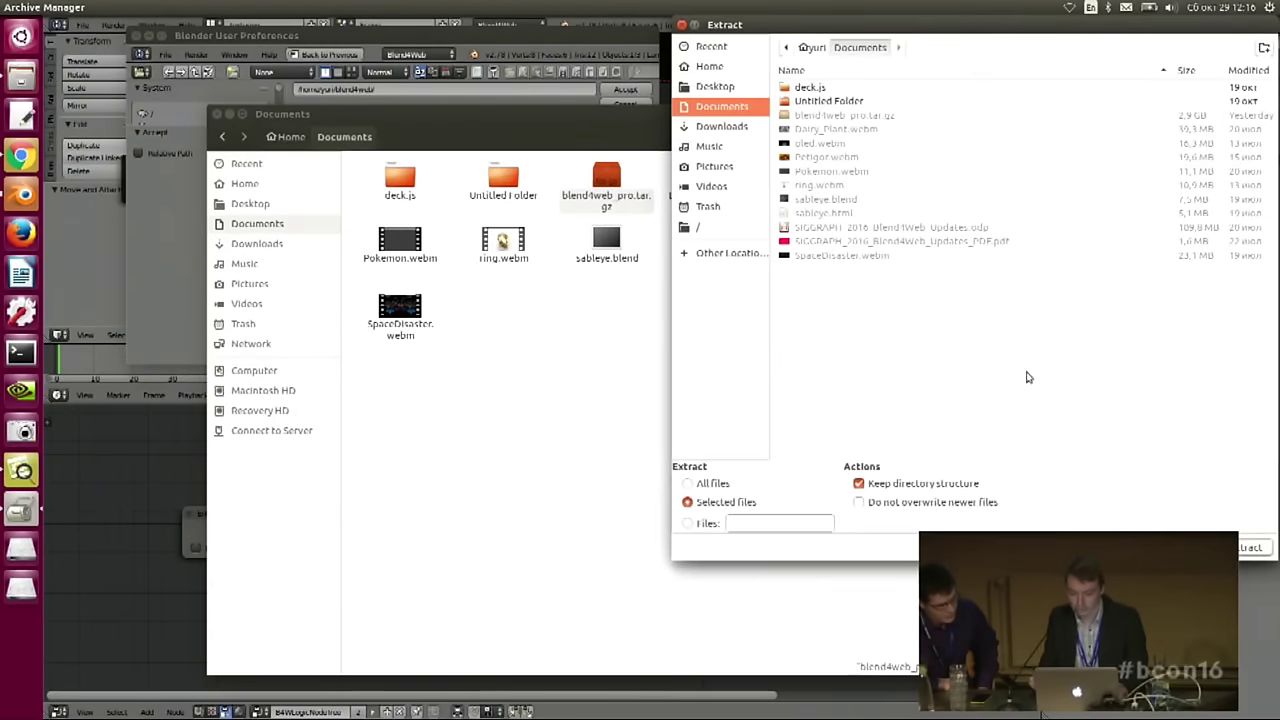
{"action": "left_click_drag", "start_coordinate": [1028, 25], "coordinate": [802, 58]}
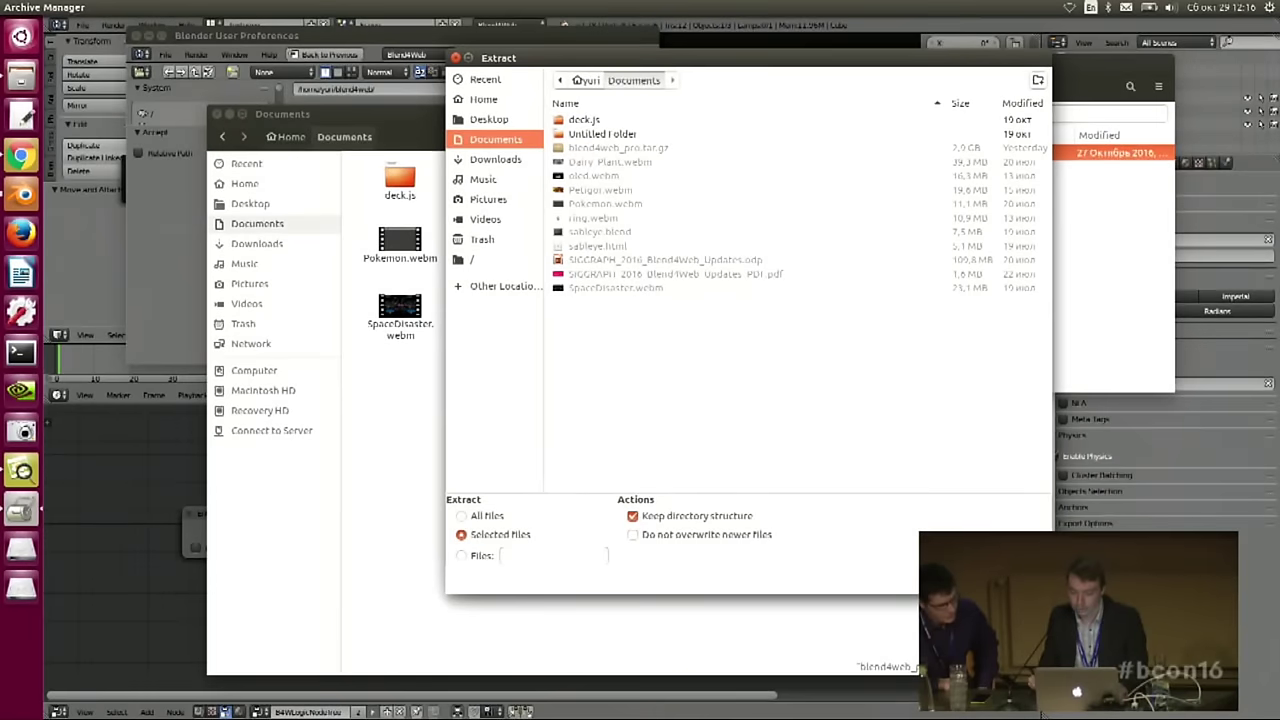
{"action": "left_click", "coordinate": [1012, 578]}
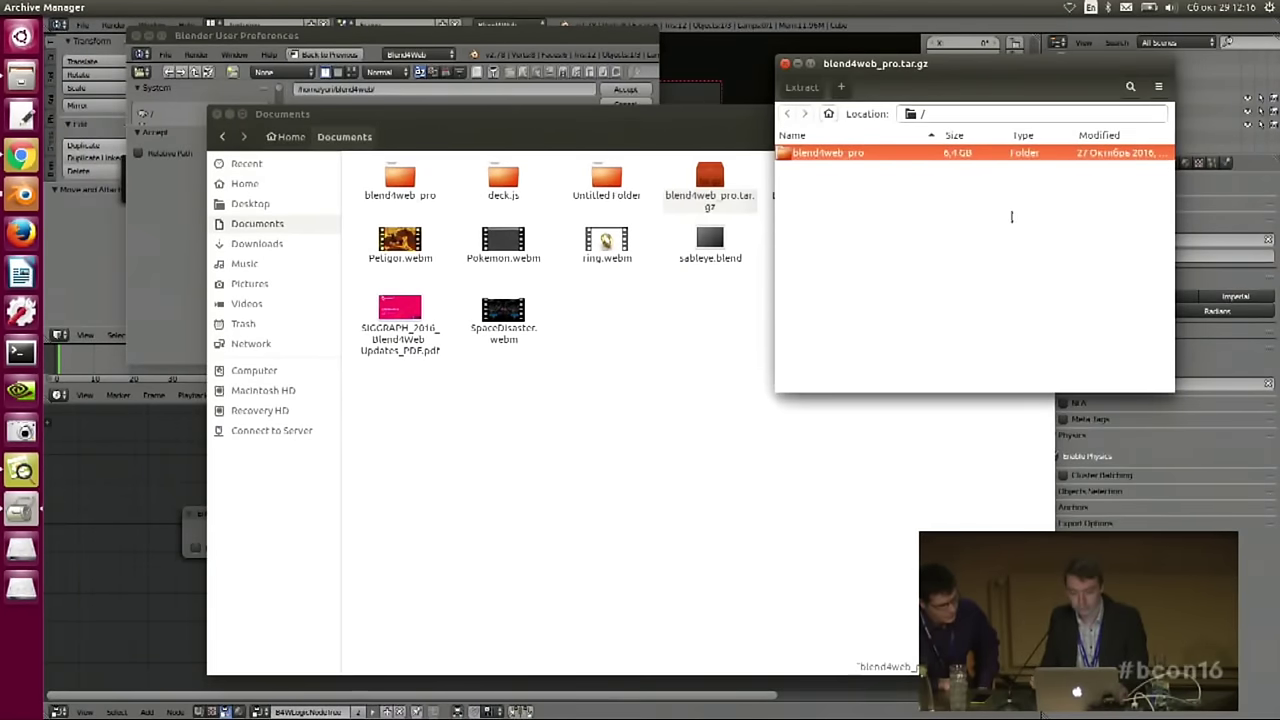
{"action": "left_click_drag", "start_coordinate": [932, 170], "coordinate": [807, 266]}
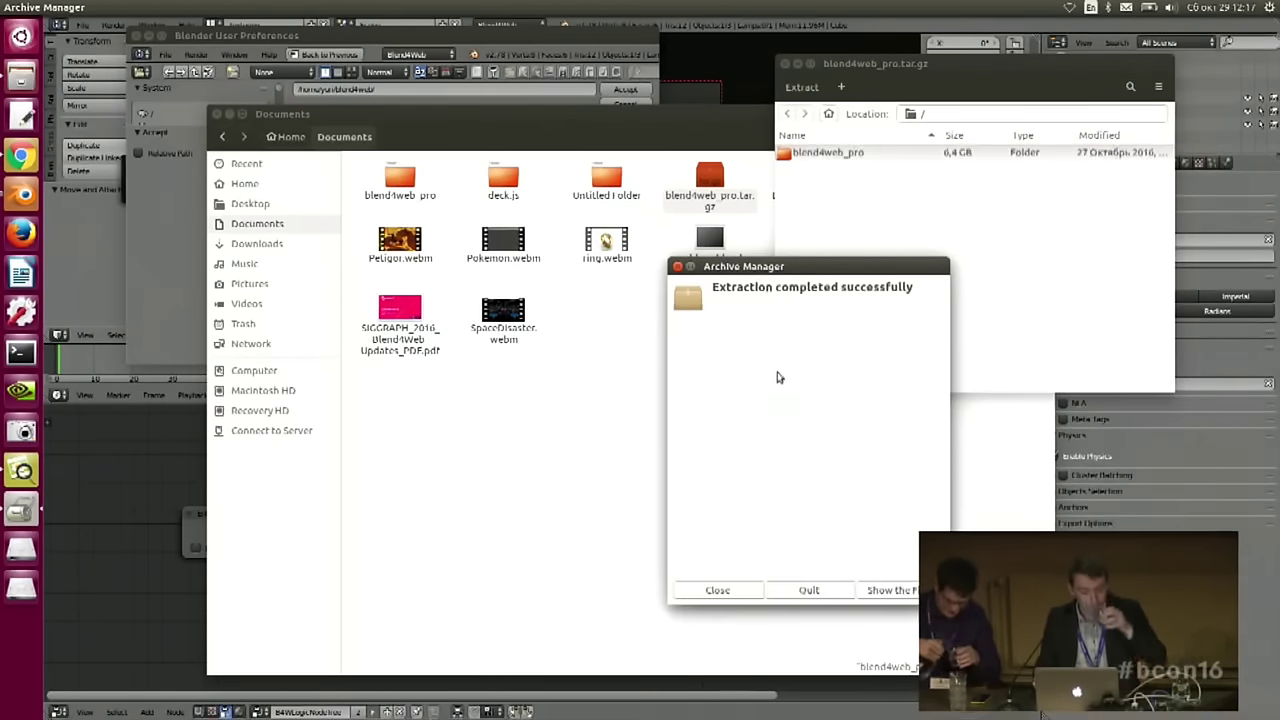
{"action": "left_click", "coordinate": [719, 590]}
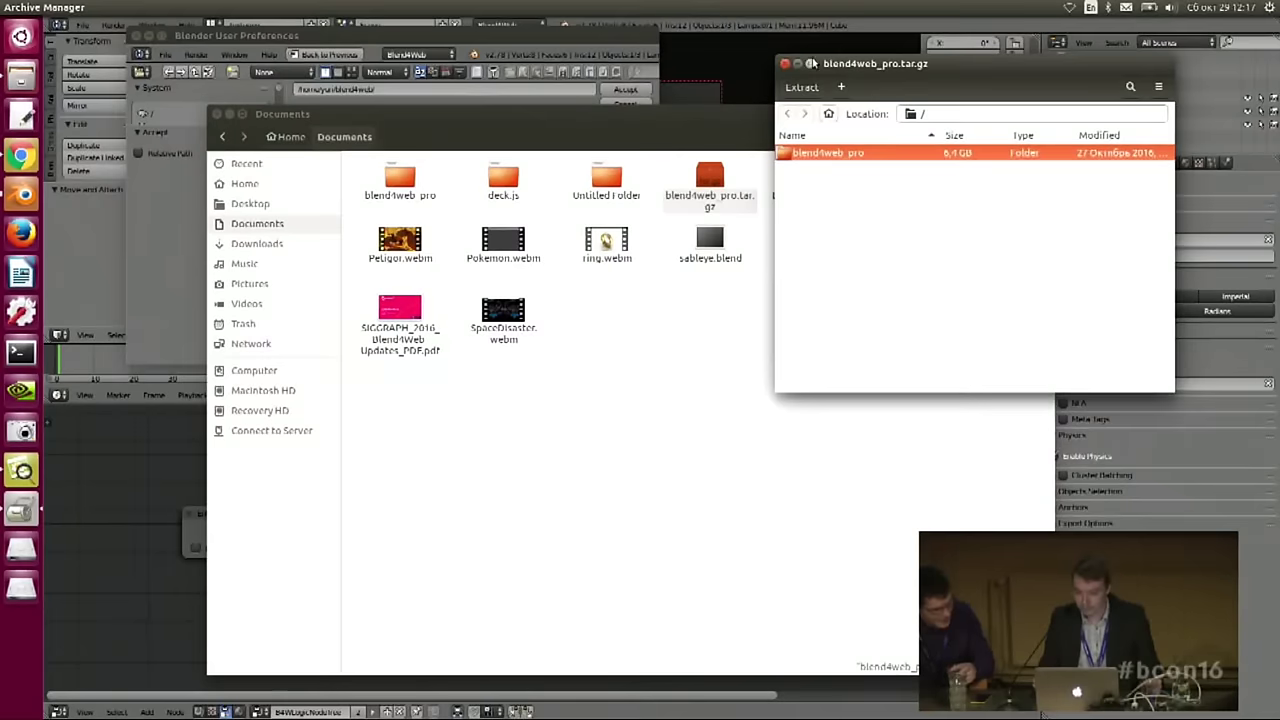
{"action": "left_click", "coordinate": [784, 64]}
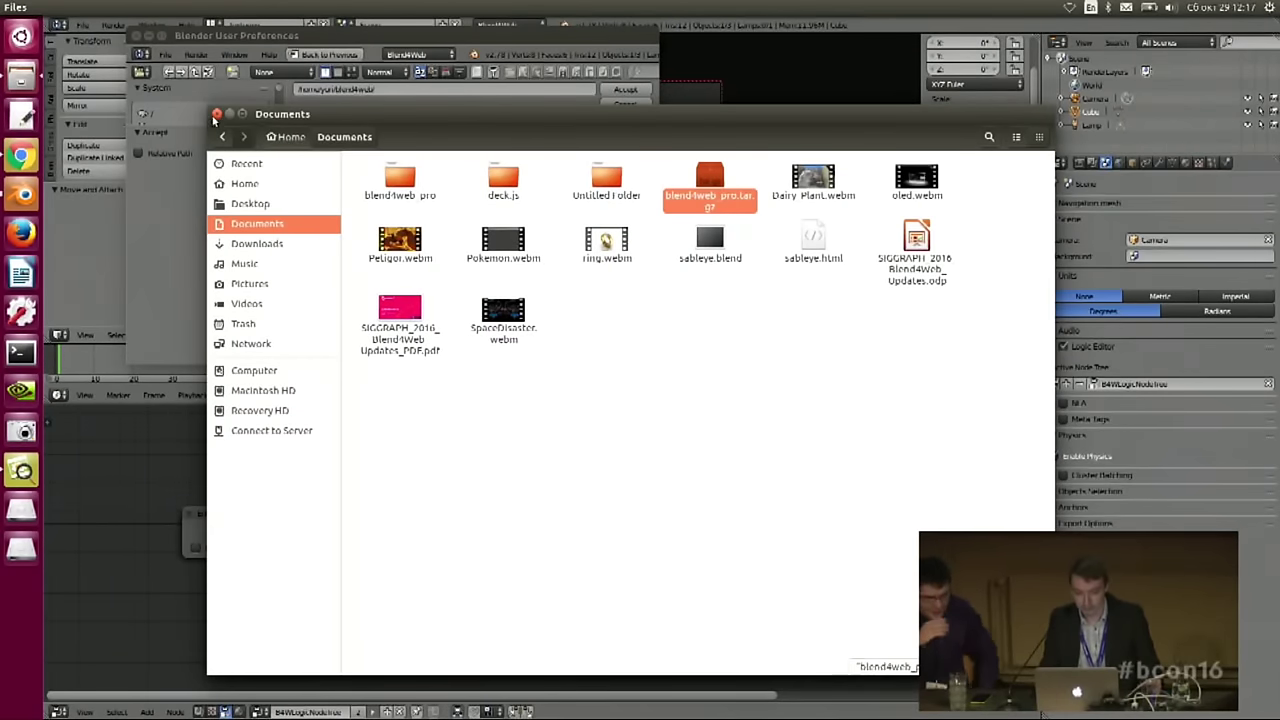
{"action": "left_click", "coordinate": [379, 38]}
{"action": "left_click_drag", "start_coordinate": [316, 34], "coordinate": [389, 74]}
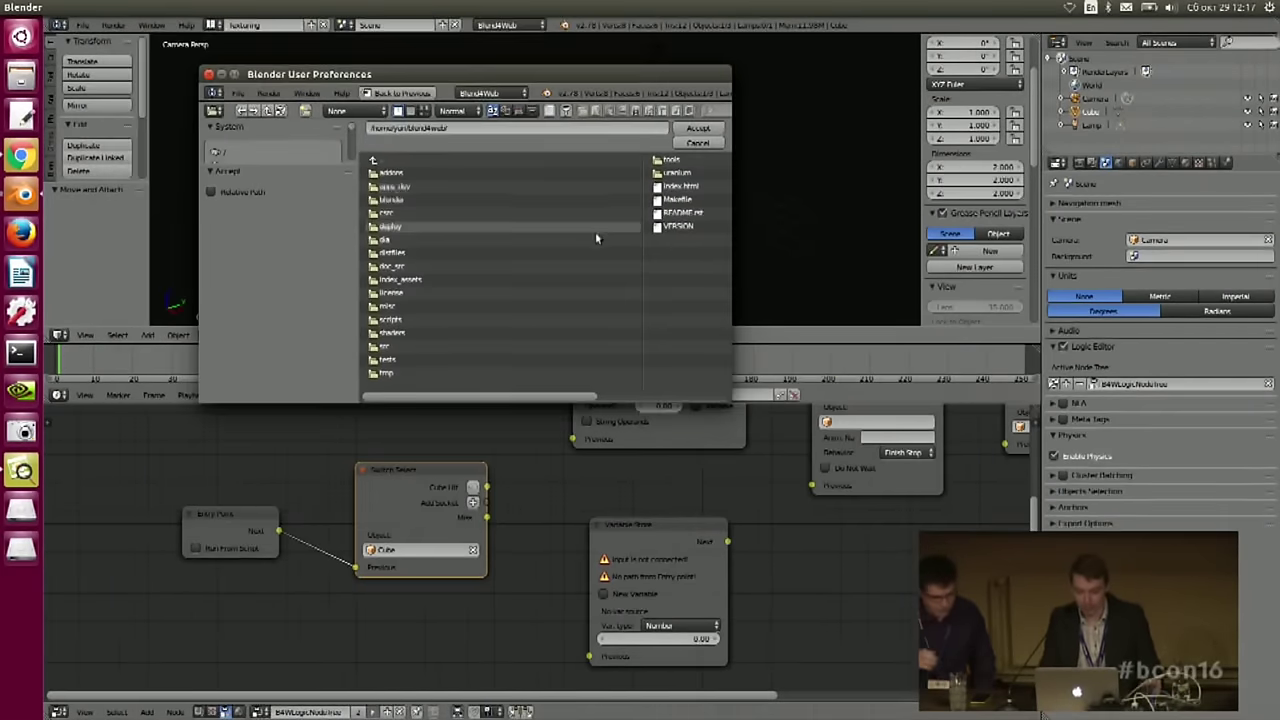
{"action": "left_click", "coordinate": [398, 164]}
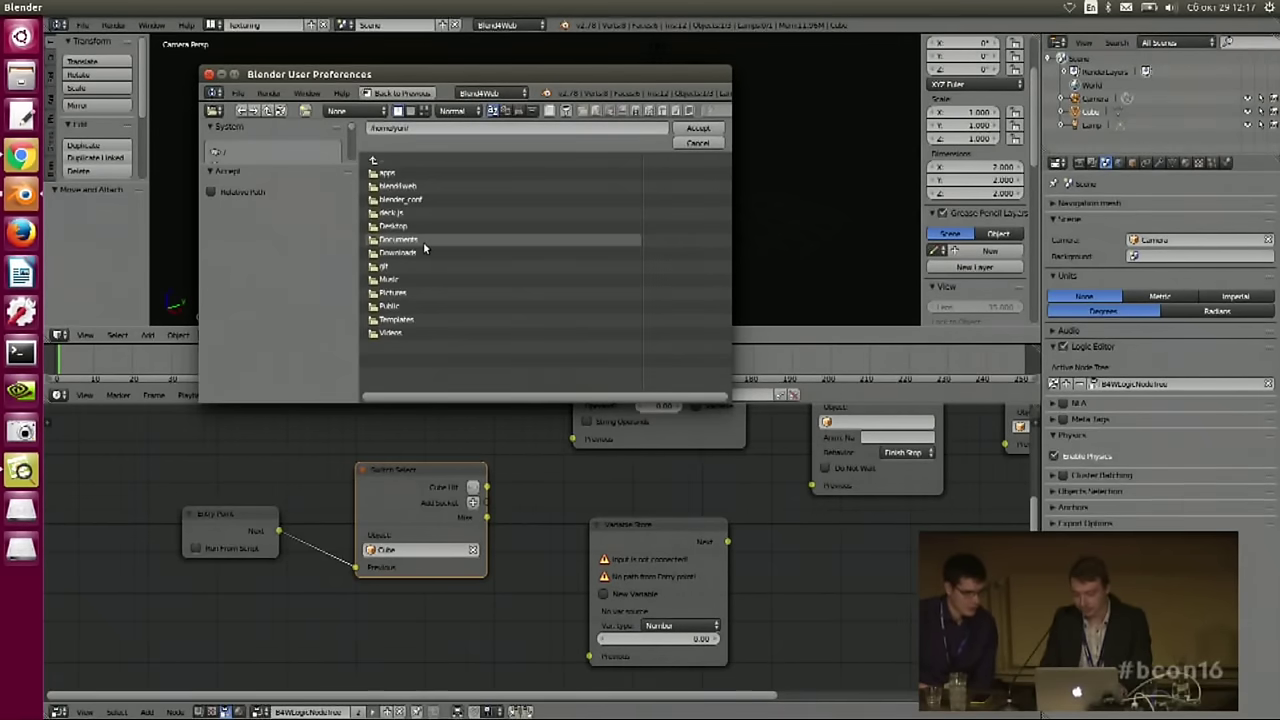
{"action": "left_click_drag", "start_coordinate": [655, 78], "coordinate": [700, 163]}
{"action": "left_click", "coordinate": [741, 214]}
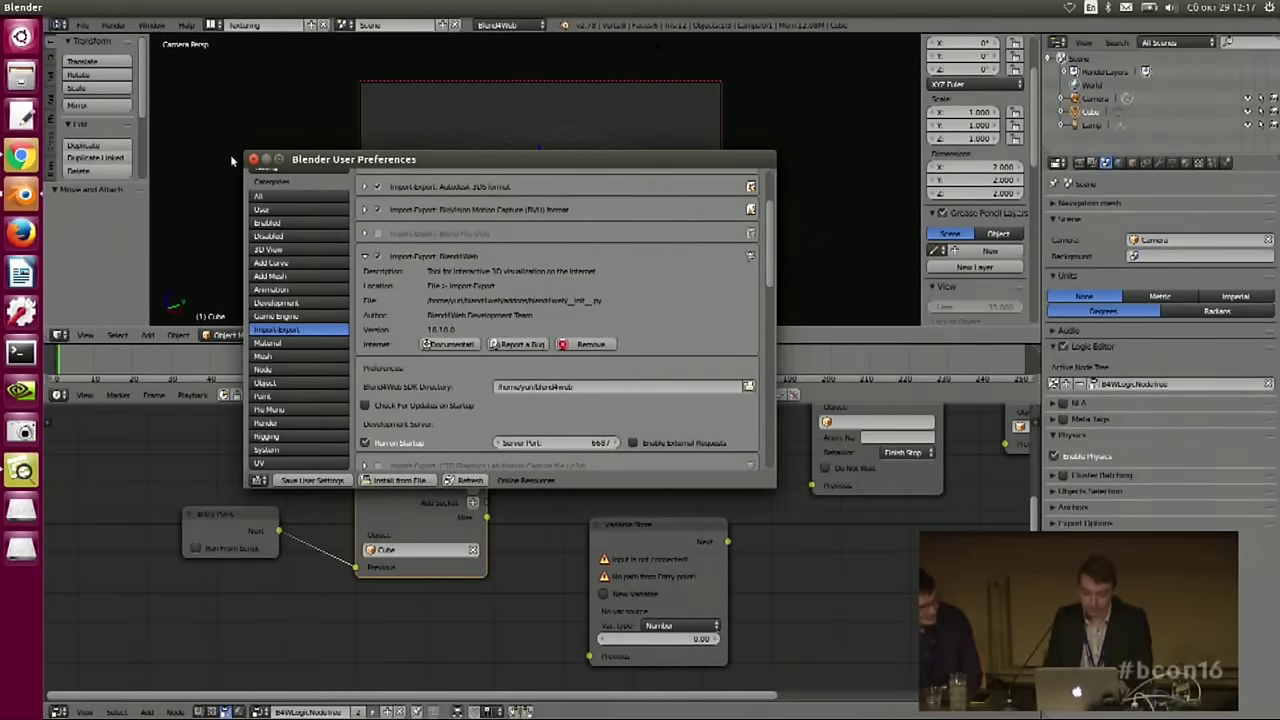
{"action": "left_click", "coordinate": [224, 113]}
- Set the Scripts file path in the user preferences to the extracted Documents/blend4web_pro folder, save the user settings and close the preferences
{"action": "left_click", "coordinate": [82, 24]}
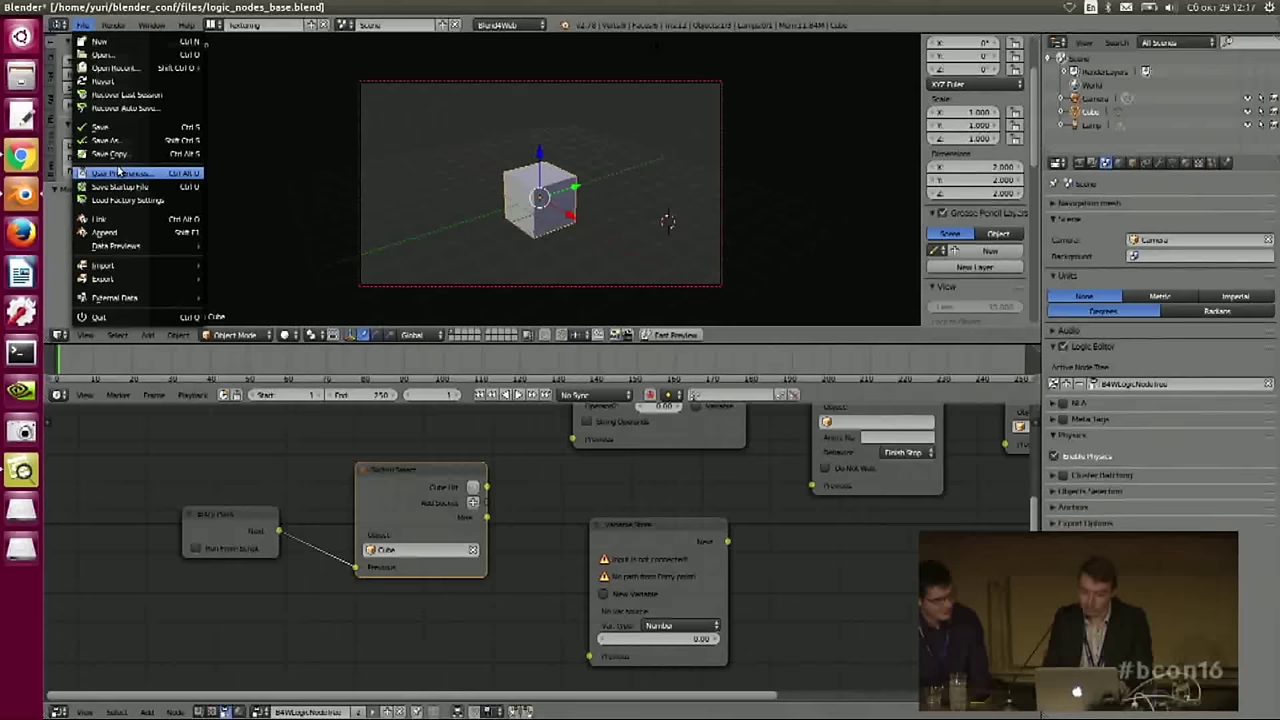
{"action": "left_click_drag", "start_coordinate": [470, 30], "coordinate": [726, 141]}
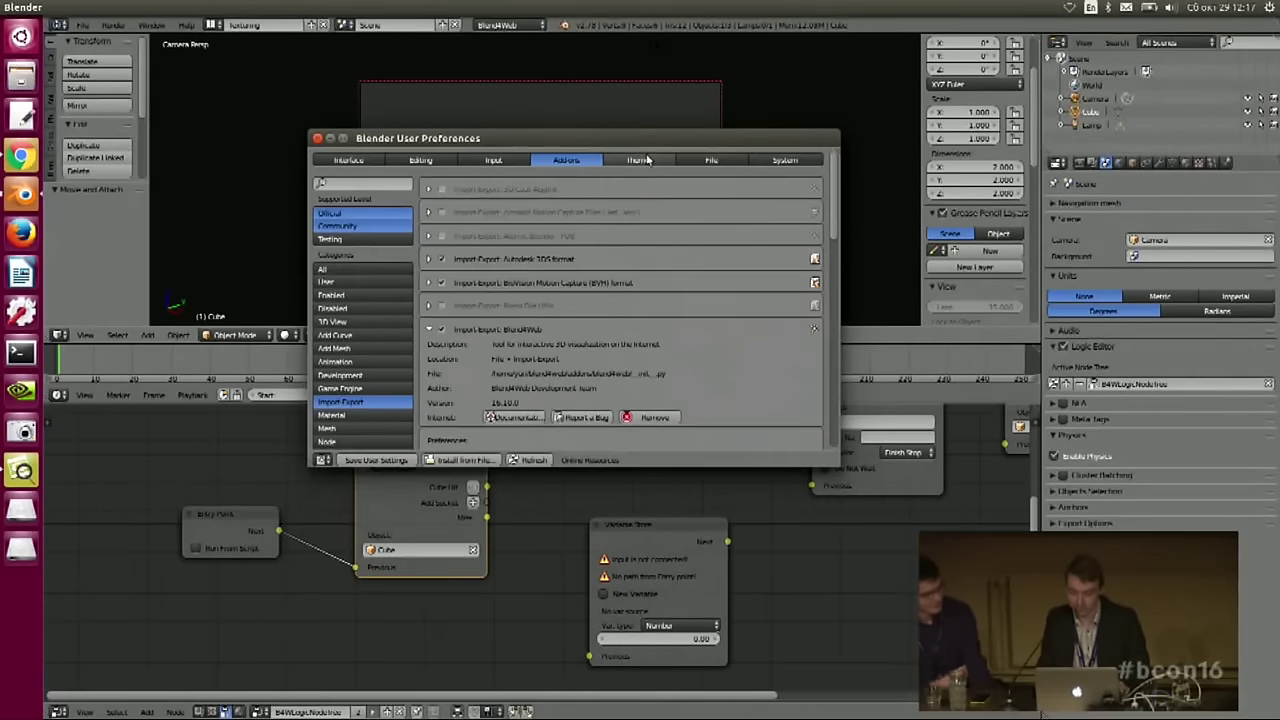
{"action": "left_click", "coordinate": [711, 162]}
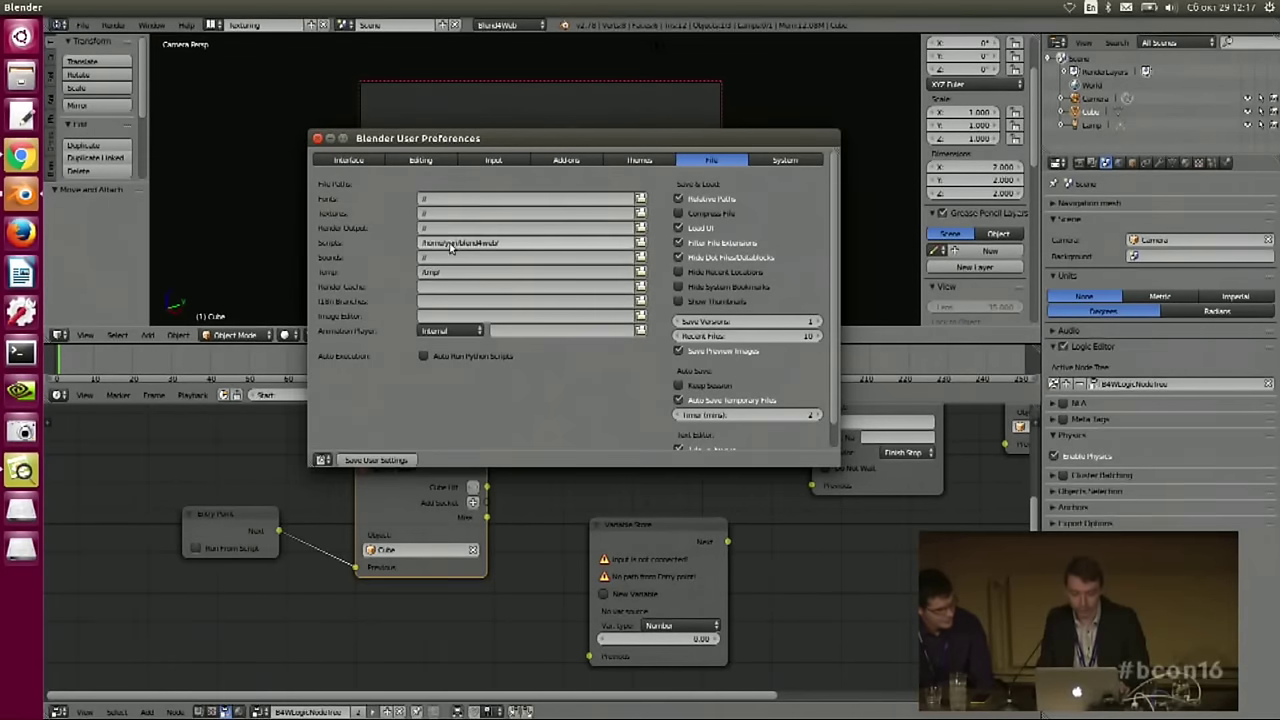
{"action": "left_click", "coordinate": [640, 243]}
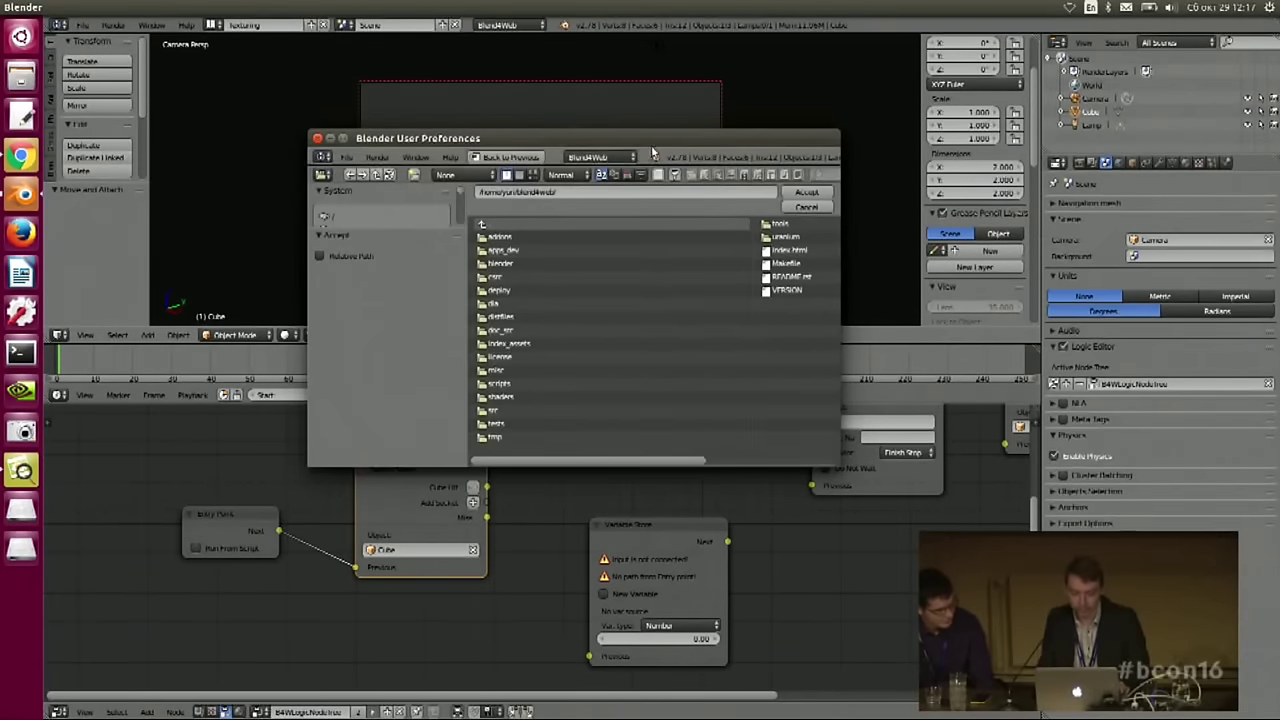
{"action": "left_click", "coordinate": [480, 250]}
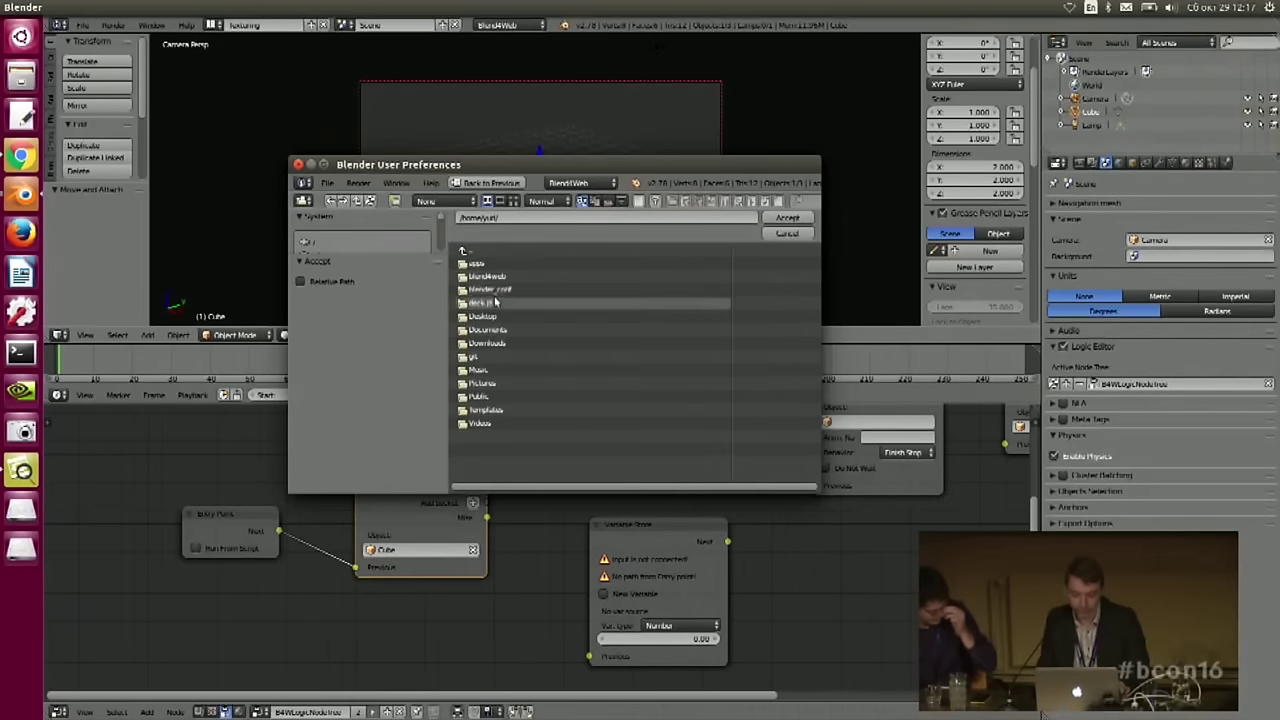
{"action": "left_click", "coordinate": [486, 329]}
{"action": "left_click", "coordinate": [555, 274]}
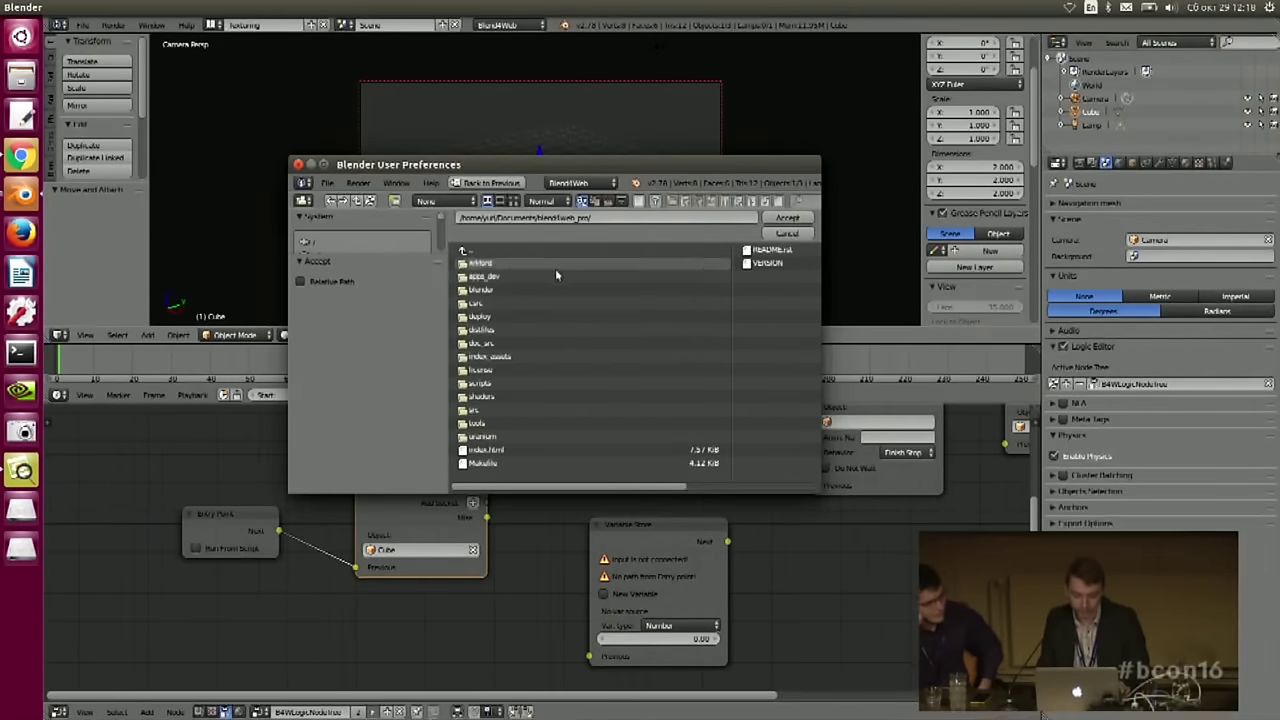
{"action": "left_click", "coordinate": [787, 218]}
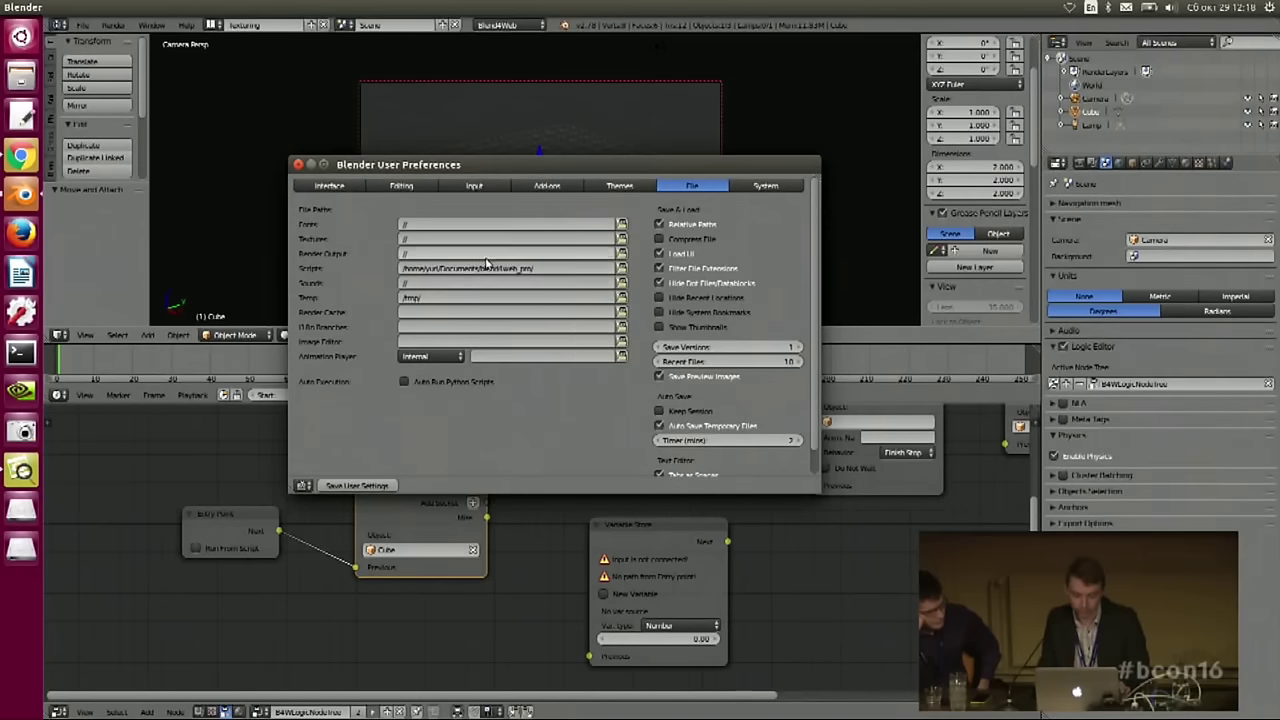
{"action": "left_click", "coordinate": [341, 487]}
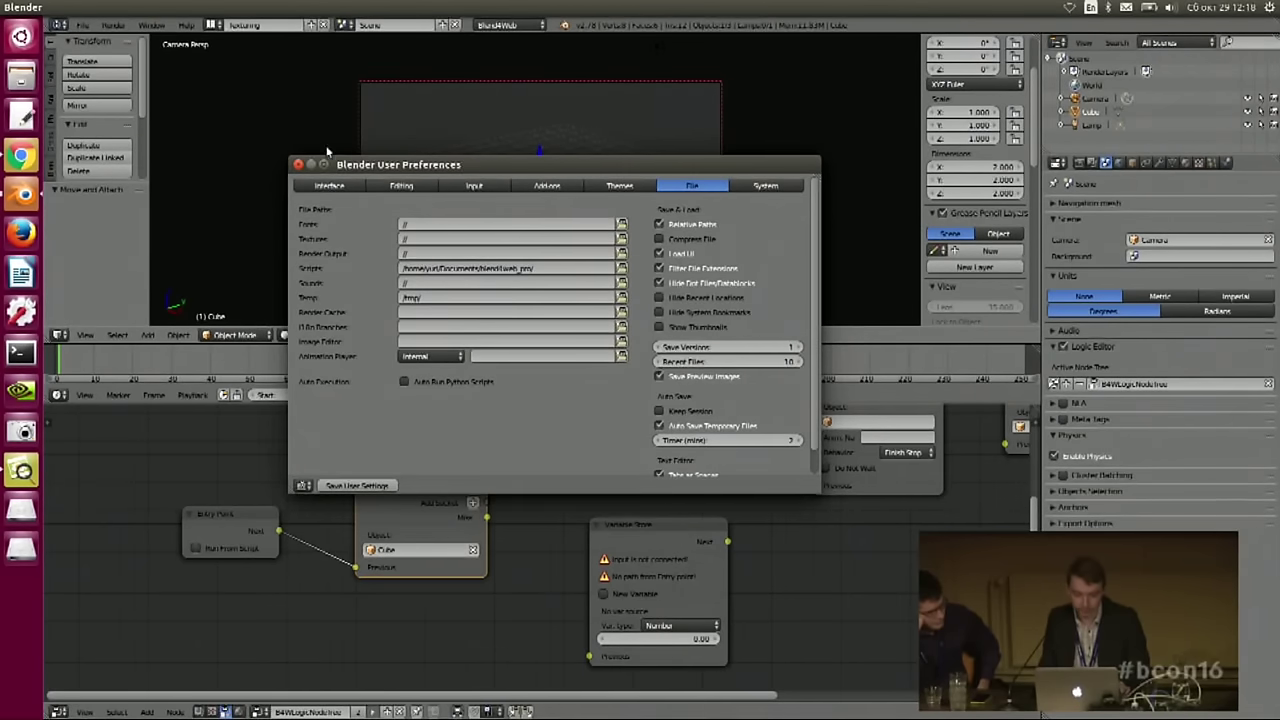
{"action": "left_click", "coordinate": [298, 164]}
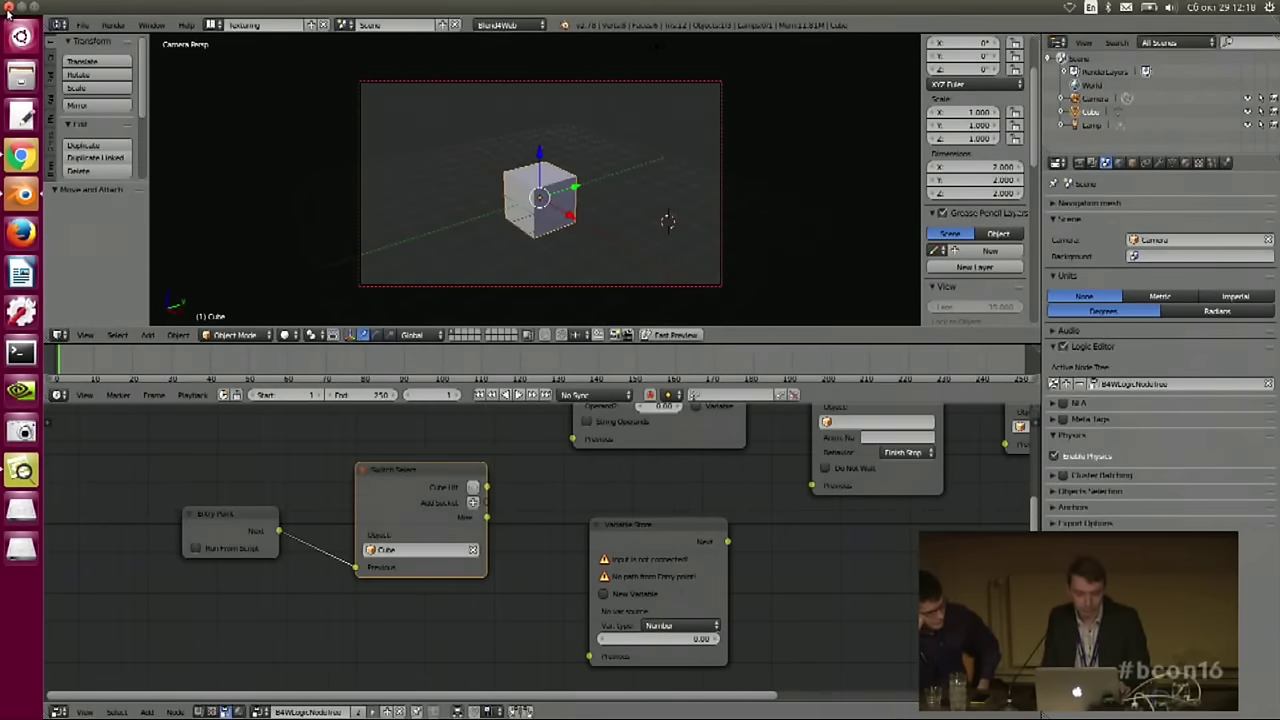
- Restart Blender and reopen the recent file logic_nodes_base.blend
{"action": "left_click", "coordinate": [20, 196]}
{"action": "left_click", "coordinate": [25, 196]}
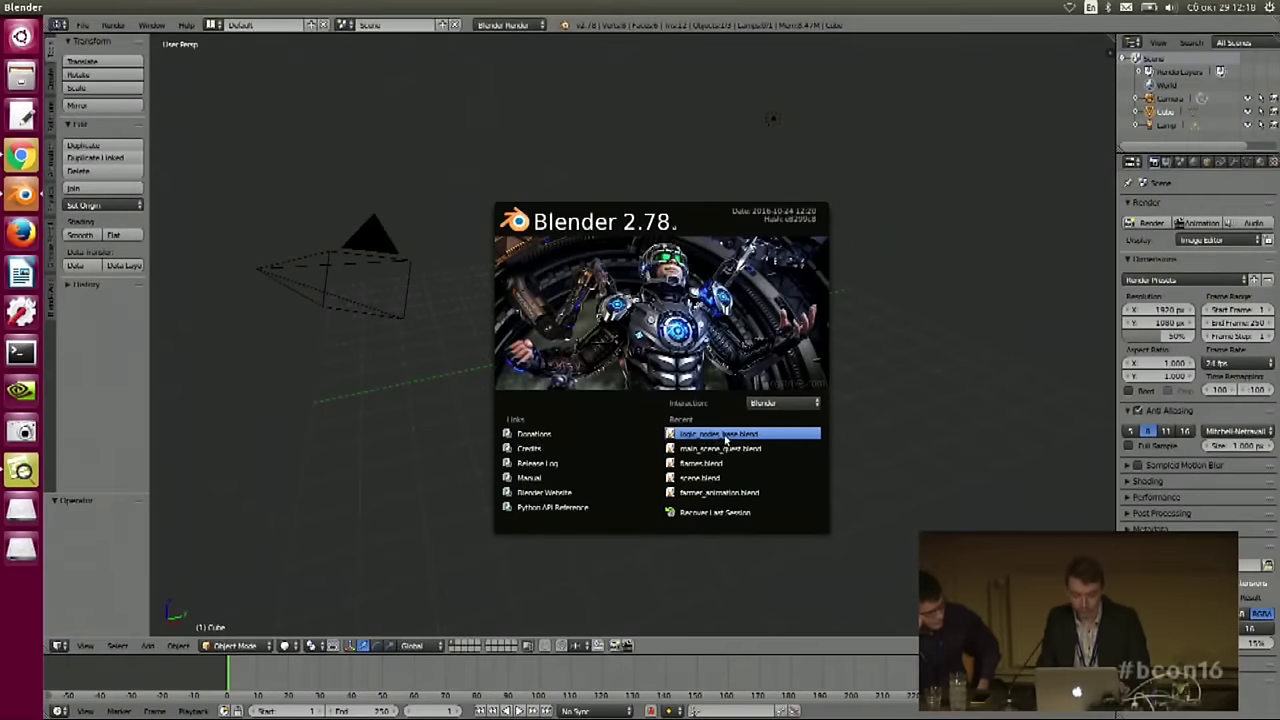
{"action": "left_click", "coordinate": [730, 436]}
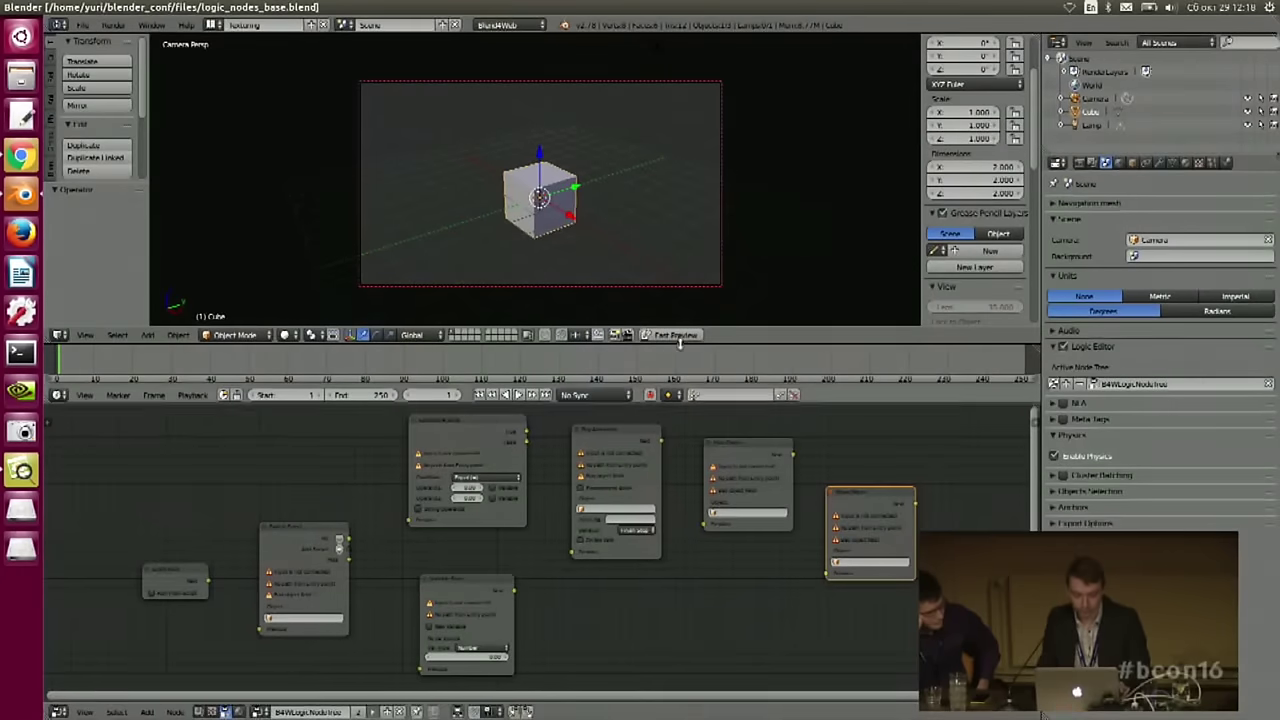
- Run Fast Preview of the scene in the browser, close the Petigor's Tale page and open a blank tab
{"action": "left_click", "coordinate": [675, 336]}
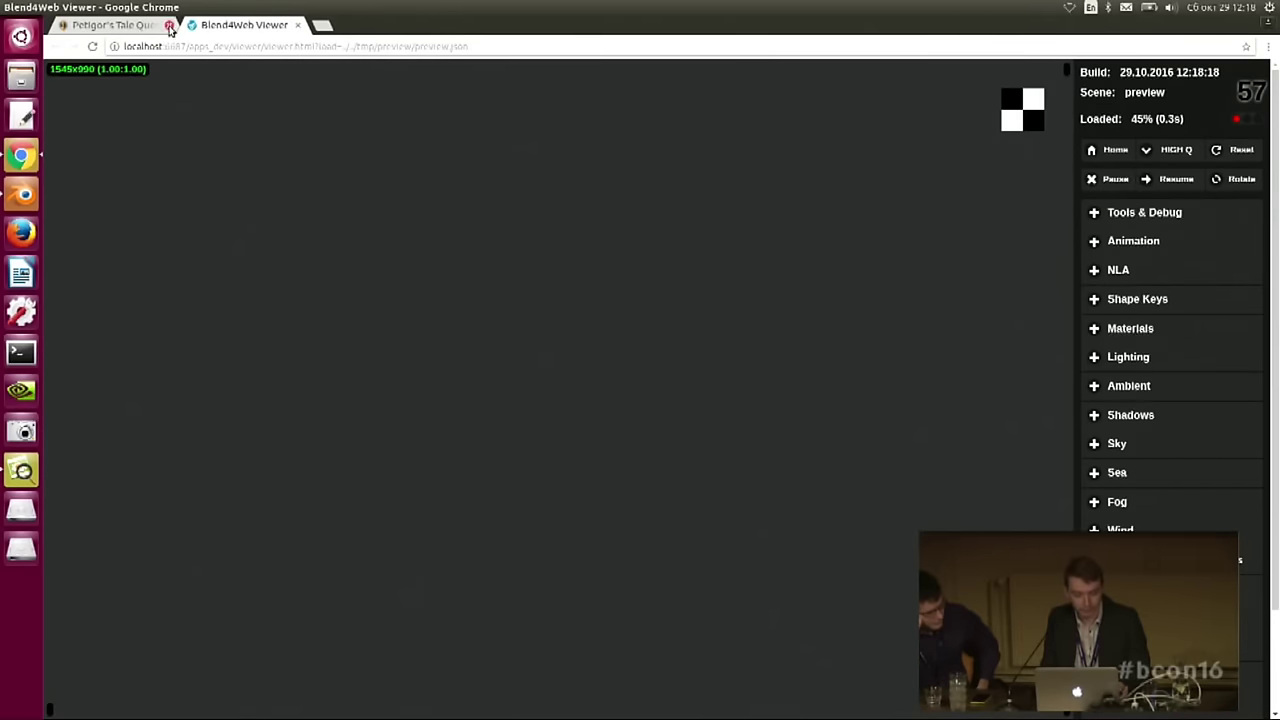
{"action": "left_click", "coordinate": [169, 25]}
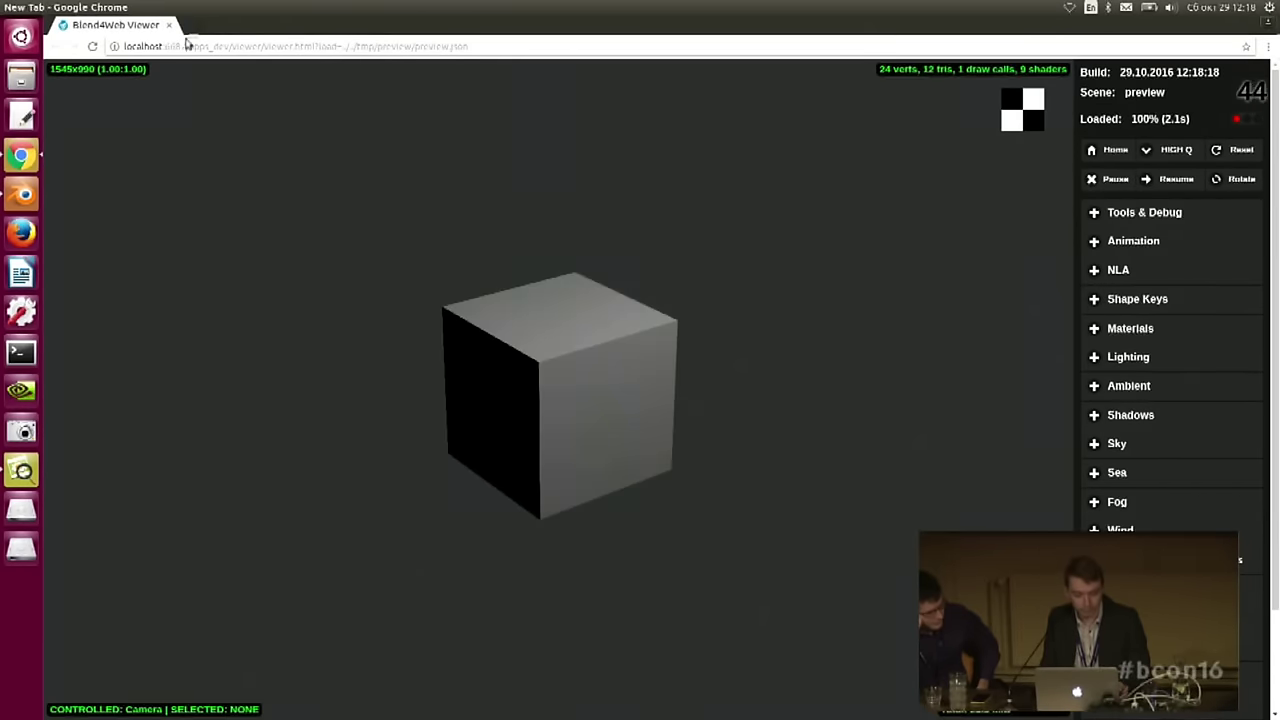
{"action": "key", "text": "ctrl+t"}
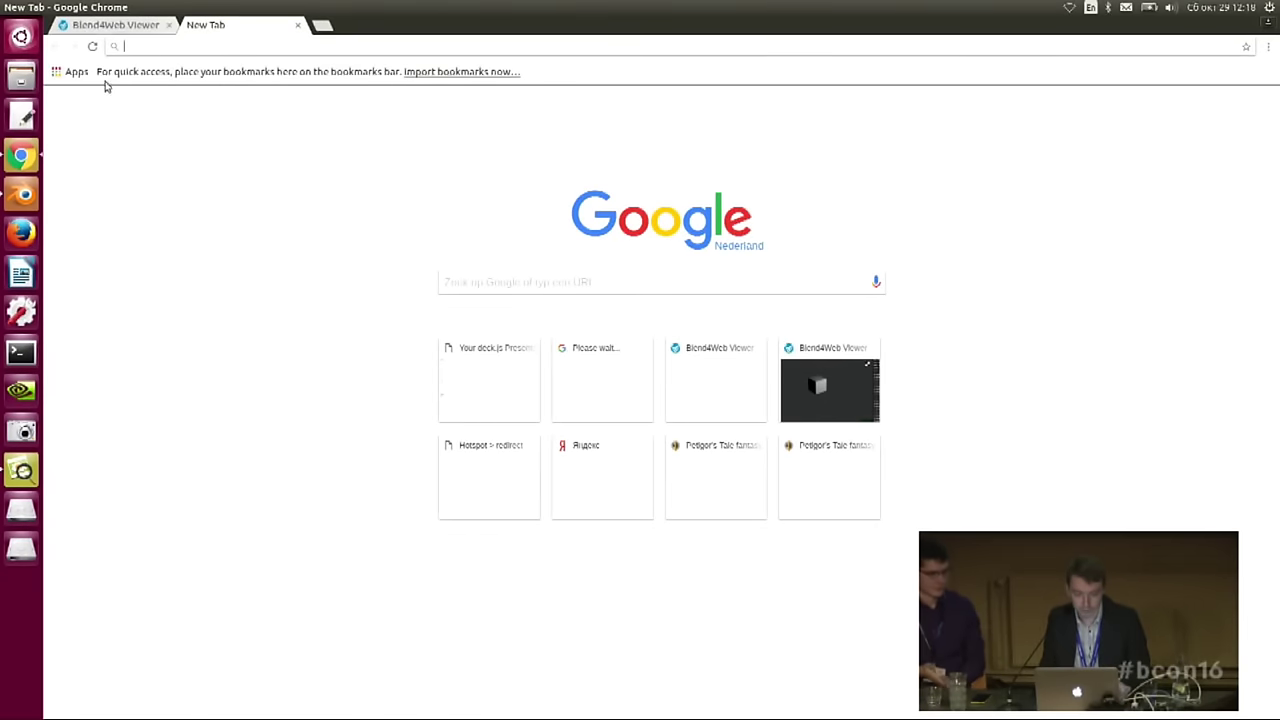
- Switch back to Blender and examine the unconnected logic nodes, from Entry Point and Switch Select through Show Object
{"action": "left_click", "coordinate": [24, 196]}
{"action": "middle_click_drag", "start_coordinate": [334, 517], "coordinate": [418, 525]}
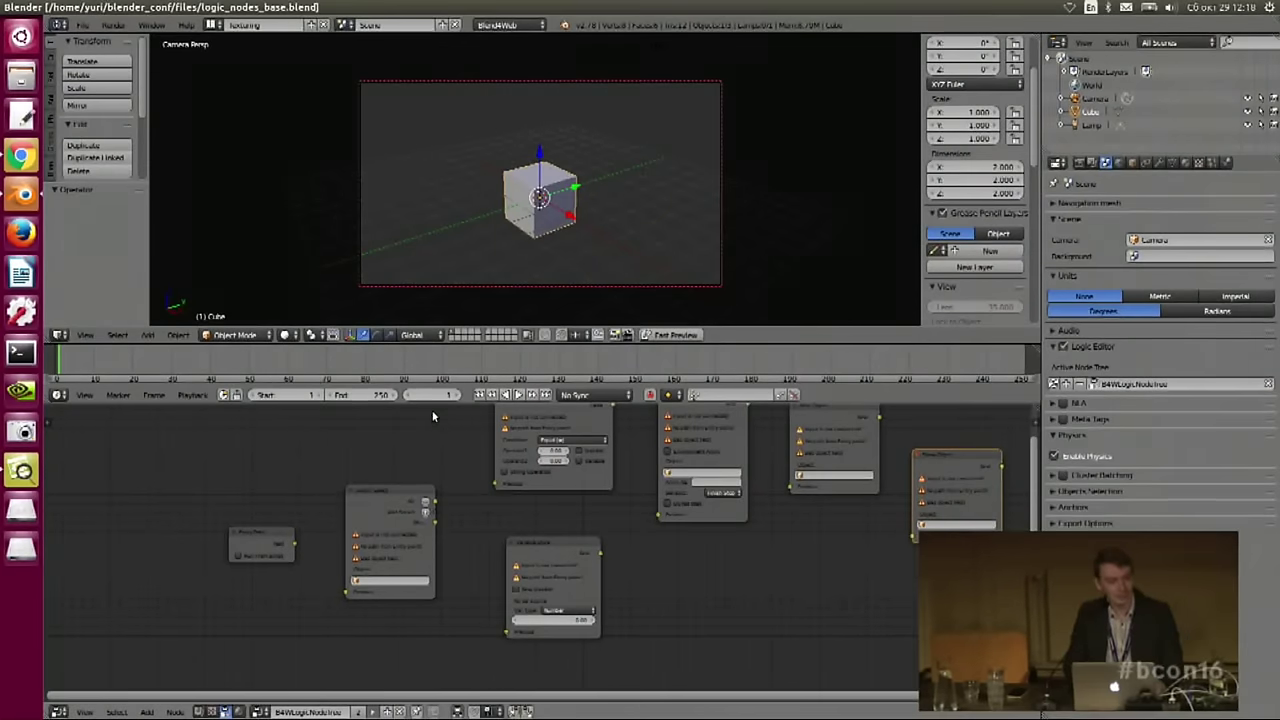
{"action": "middle_click_drag", "start_coordinate": [436, 441], "coordinate": [433, 453]}
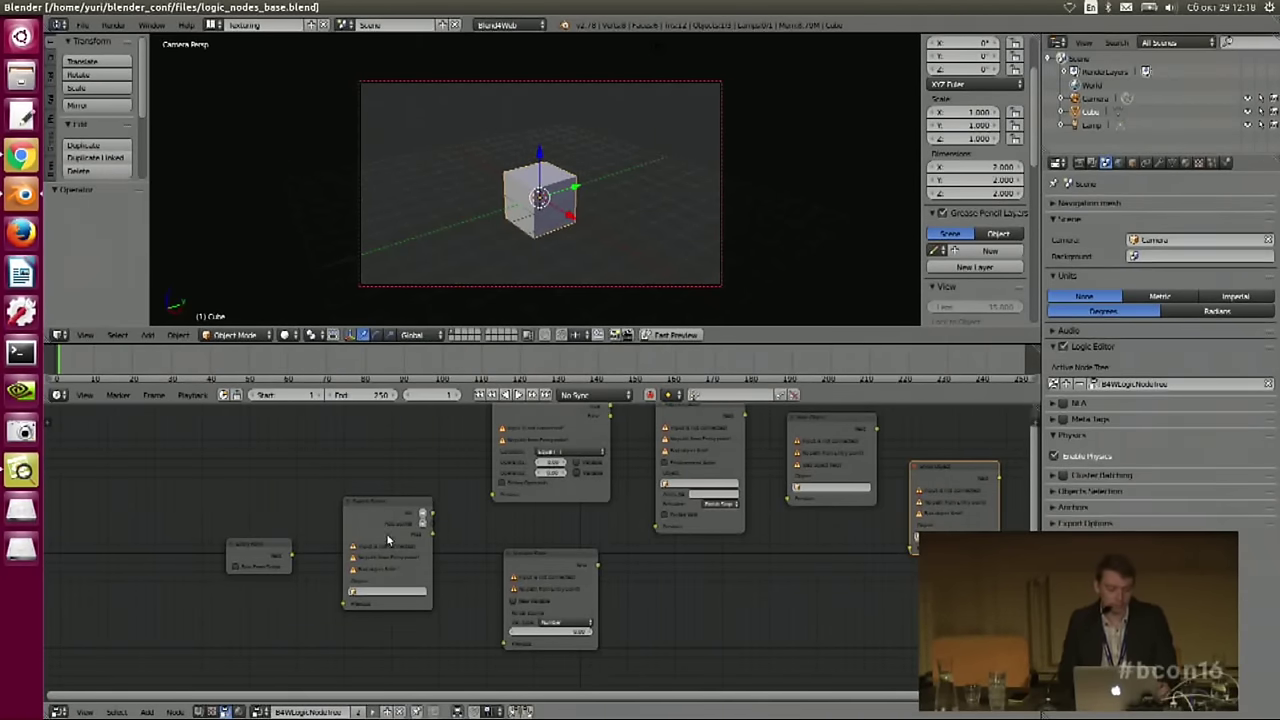
{"action": "middle_click_drag", "start_coordinate": [398, 487], "coordinate": [375, 496]}
{"action": "key", "text": "ctrl+Up"}
{"action": "scroll", "coordinate": [540, 292], "scroll_direction": "up", "scroll_amount": 3}
{"action": "scroll", "coordinate": [555, 301], "scroll_direction": "down", "scroll_amount": 2}
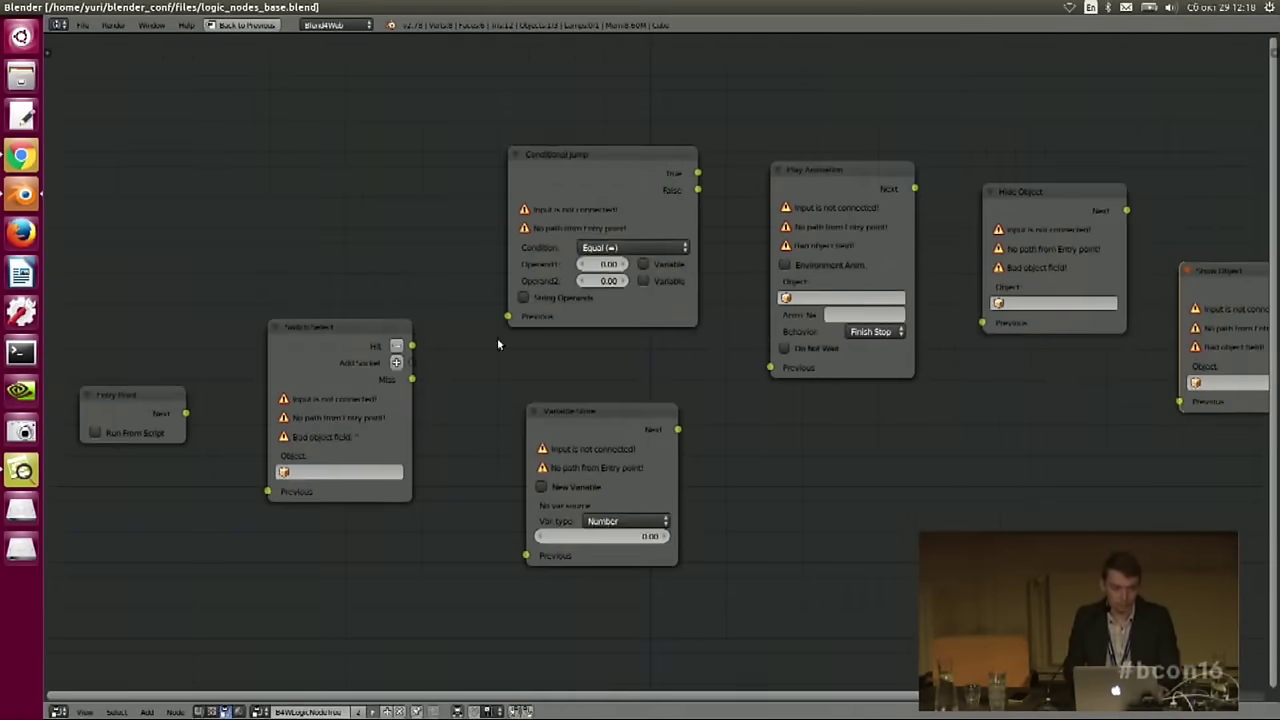
{"action": "middle_click_drag", "start_coordinate": [498, 337], "coordinate": [518, 341]}
{"action": "key", "text": "ctrl+Up"}
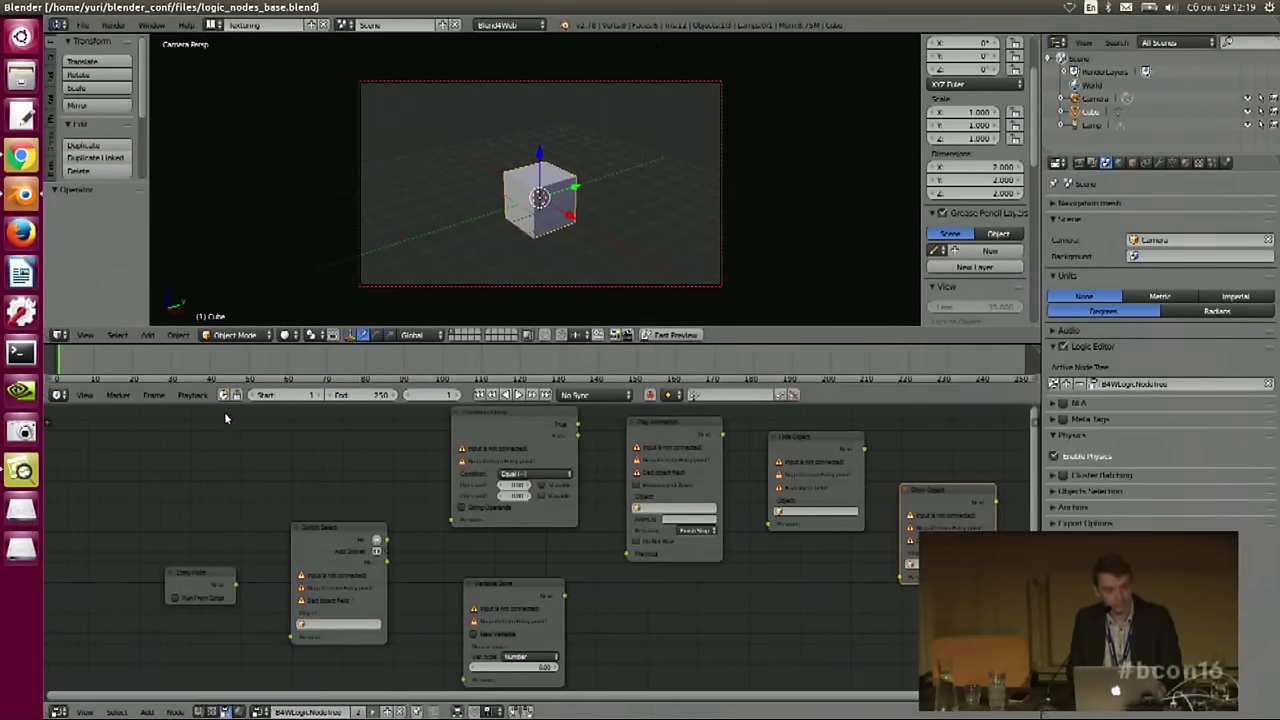
{"action": "scroll", "coordinate": [400, 570], "scroll_direction": "up", "scroll_amount": 4}
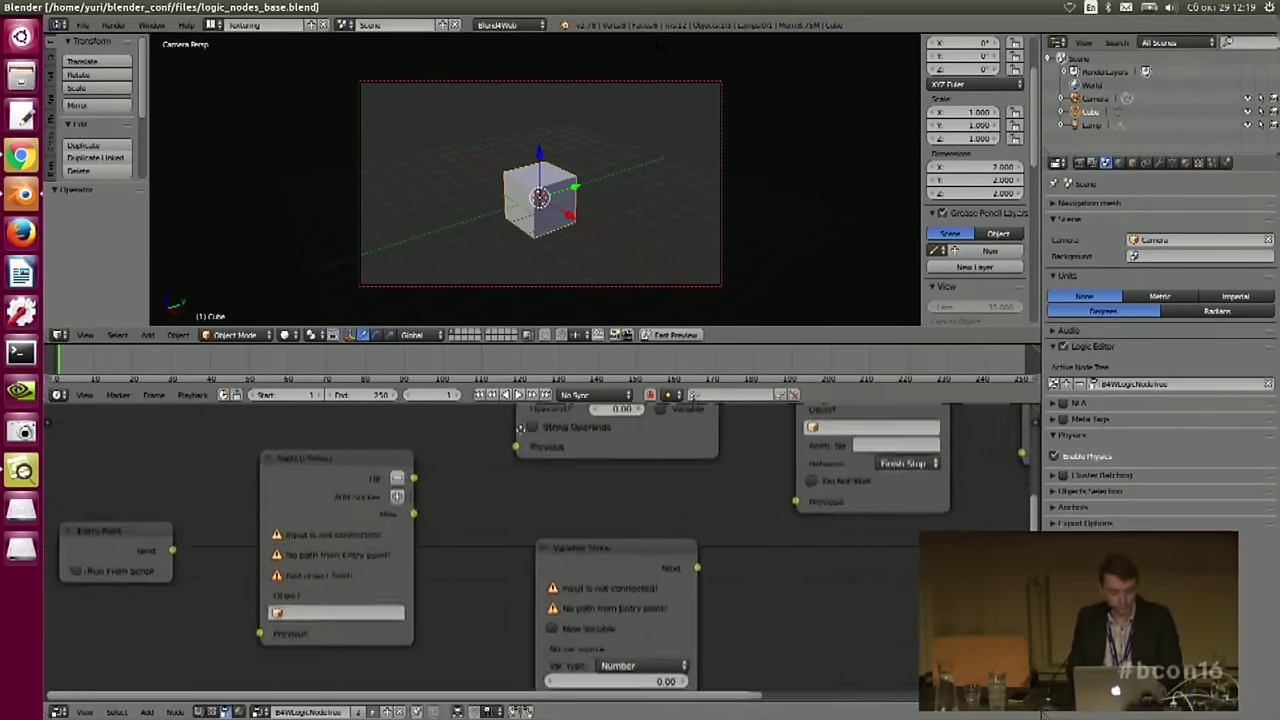
{"action": "middle_click_drag", "start_coordinate": [437, 510], "coordinate": [475, 495]}
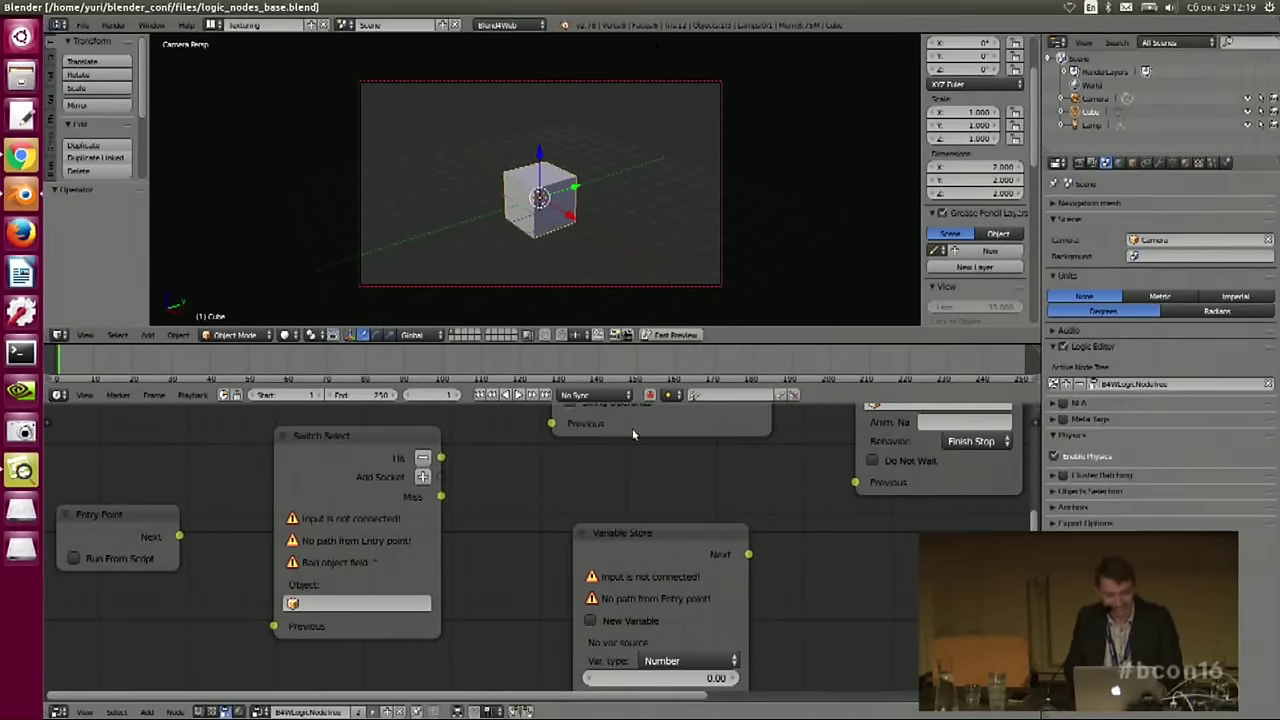
{"action": "scroll", "coordinate": [557, 469], "scroll_direction": "down", "scroll_amount": 3}
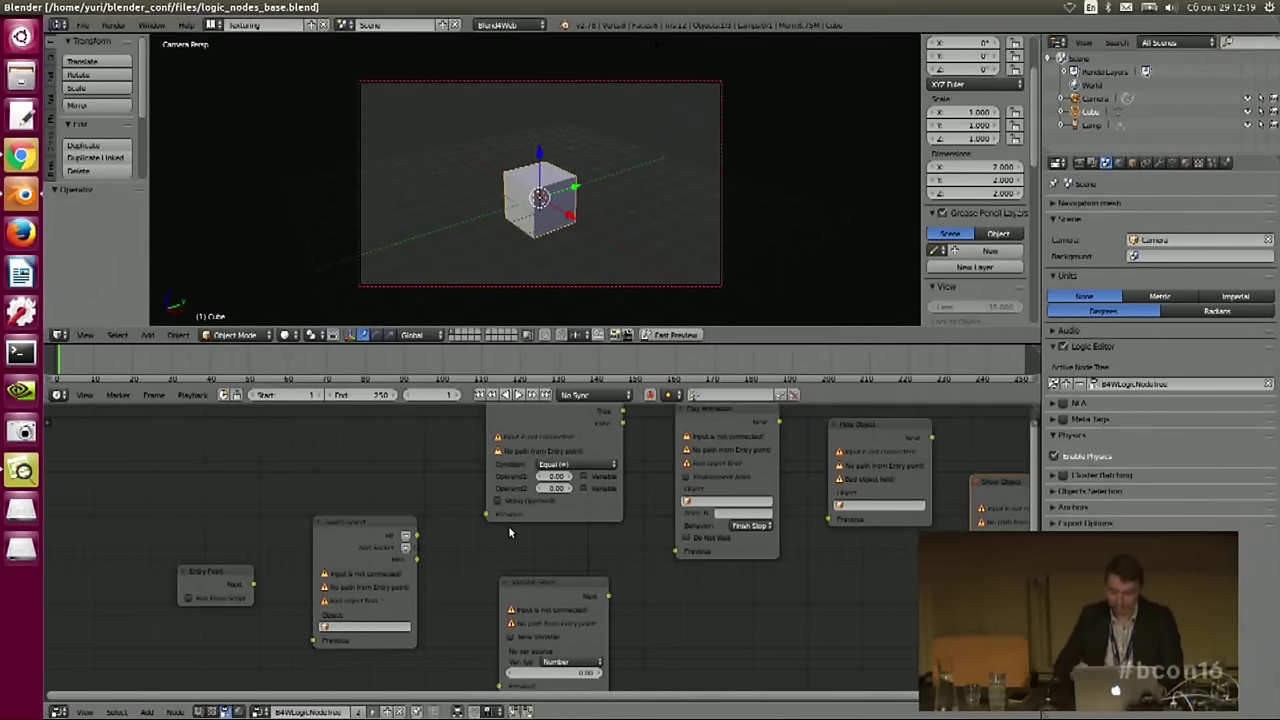
{"action": "middle_click_drag", "start_coordinate": [477, 516], "coordinate": [478, 453]}
- Maximize the node editor and set the Switch Select node's object to Cube
{"action": "key", "text": "shift+space"}
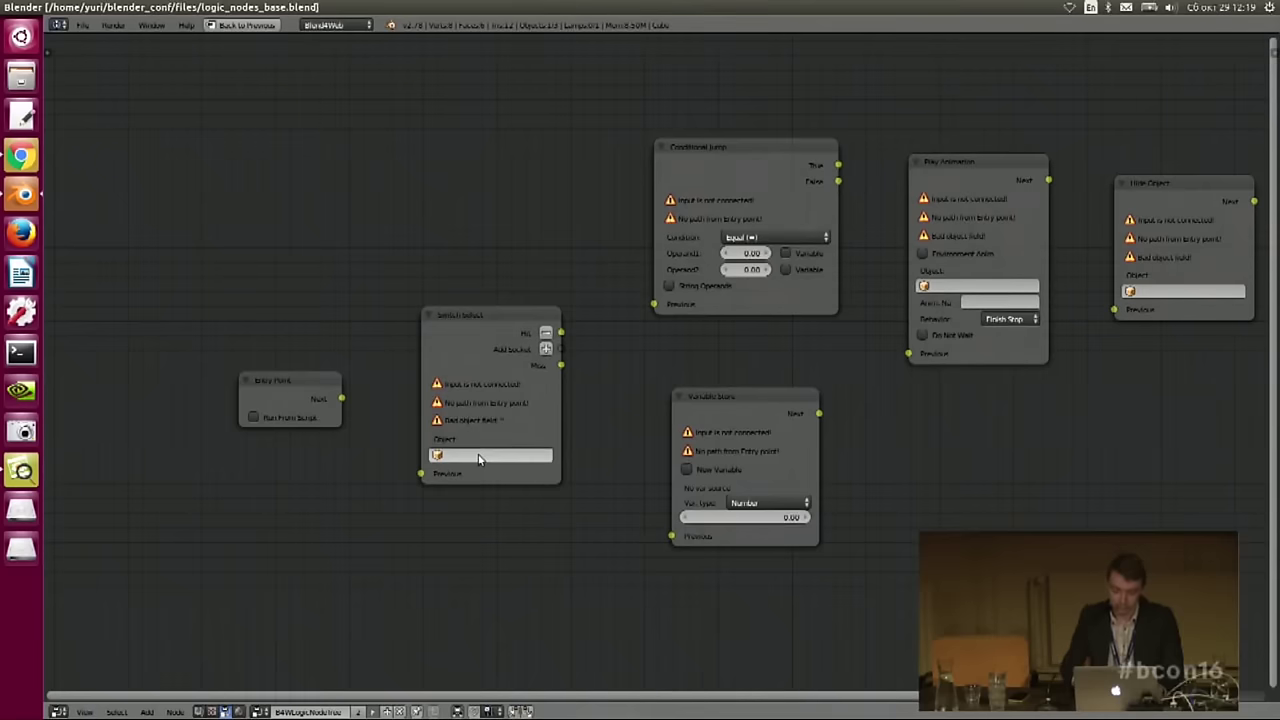
{"action": "scroll", "coordinate": [478, 458], "scroll_direction": "up", "scroll_amount": 2}
{"action": "left_click", "coordinate": [478, 461]}
{"action": "left_click", "coordinate": [425, 526]}
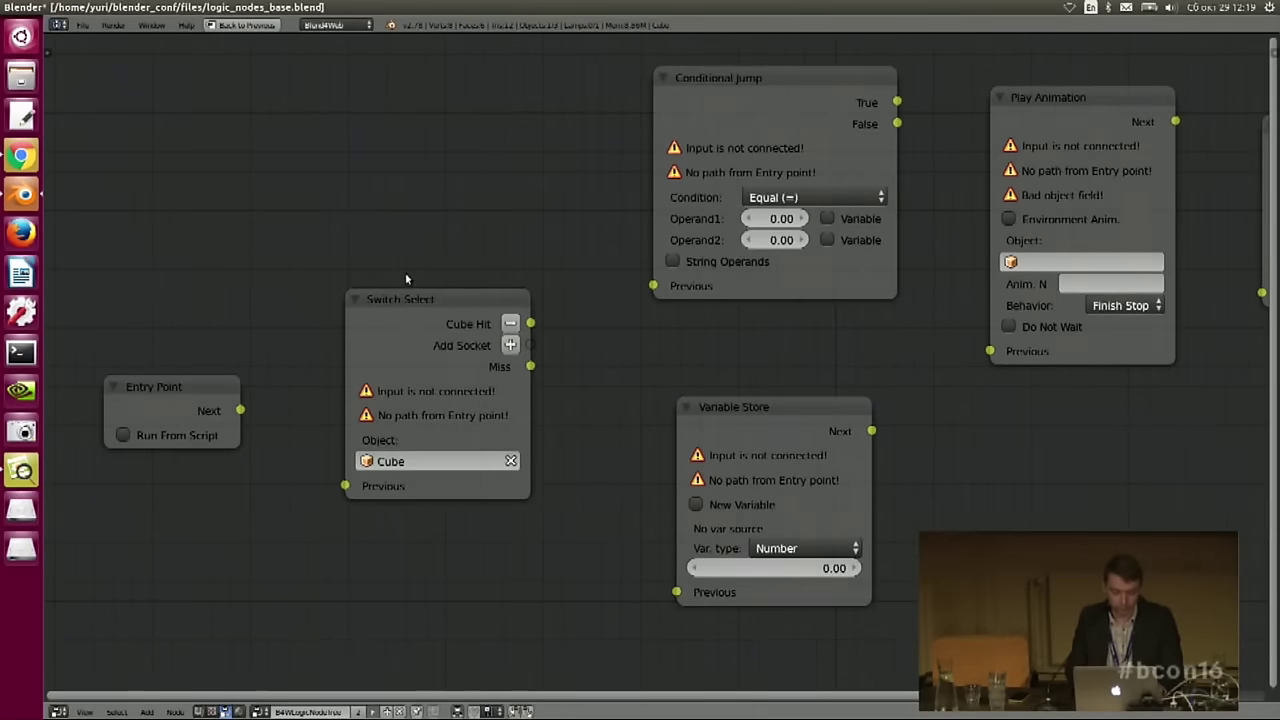
- Connect the Entry Point node's Next output to the Switch Select node's Previous input and reposition the Switch Select node
{"action": "left_click_drag", "start_coordinate": [405, 299], "coordinate": [424, 298]}
{"action": "left_click_drag", "start_coordinate": [240, 410], "coordinate": [249, 415]}
{"action": "left_click_drag", "start_coordinate": [364, 490], "coordinate": [364, 487]}
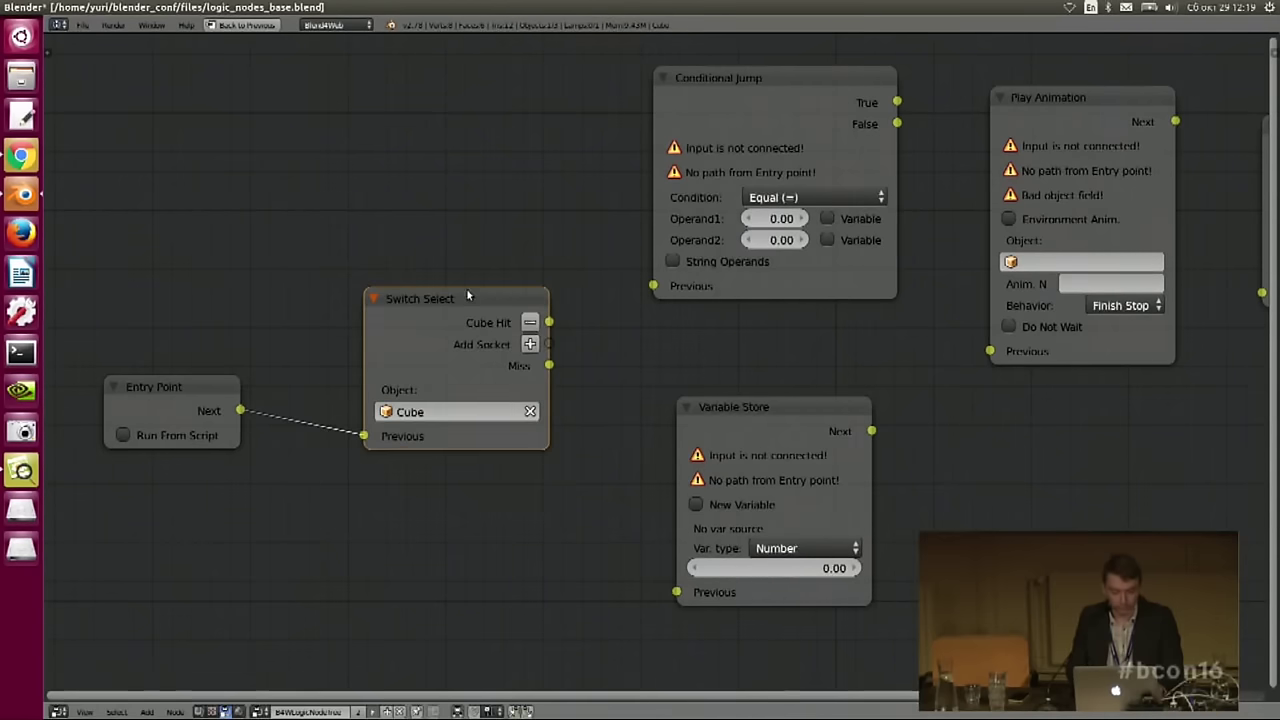
{"action": "left_click_drag", "start_coordinate": [460, 299], "coordinate": [445, 321]}
{"action": "middle_click_drag", "start_coordinate": [609, 292], "coordinate": [579, 311]}
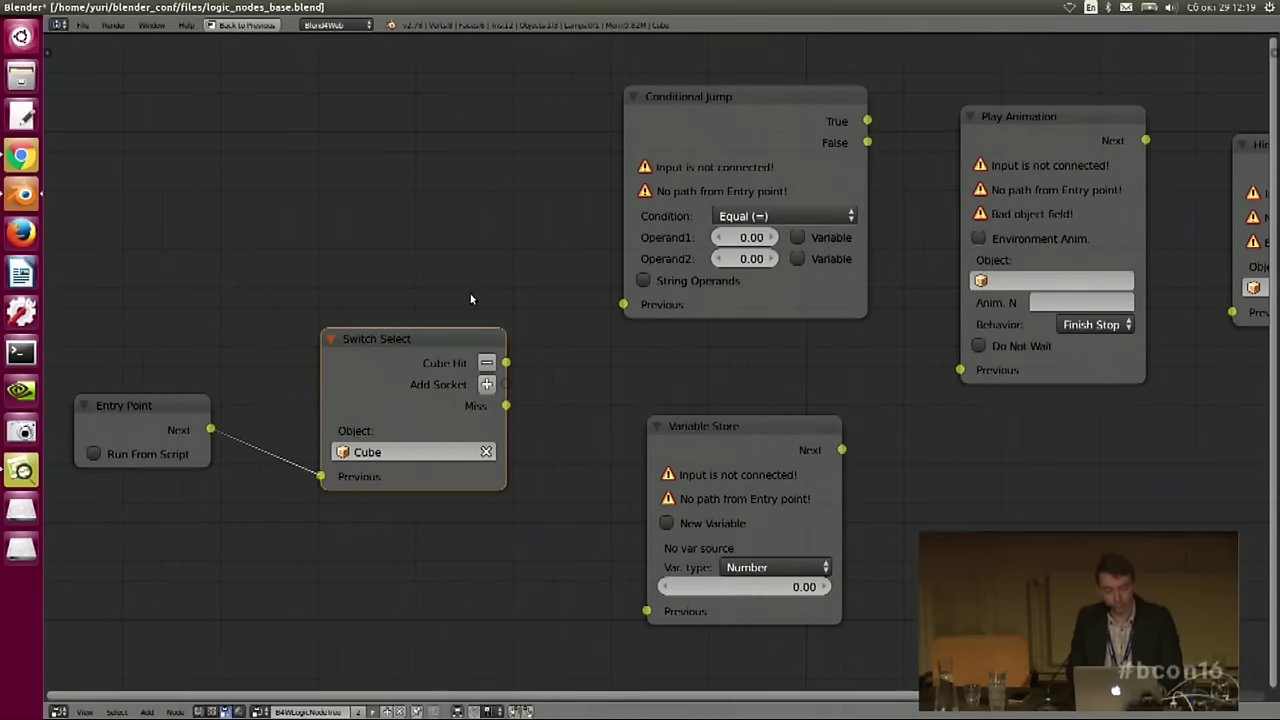
- Look closer at the Switch Select node and choose Cube again from its list of objects
{"action": "middle_click_drag", "start_coordinate": [448, 341], "coordinate": [560, 303]}
{"action": "scroll", "coordinate": [556, 240], "scroll_direction": "up", "scroll_amount": 2}
{"action": "middle_click_drag", "start_coordinate": [554, 234], "coordinate": [600, 244]}
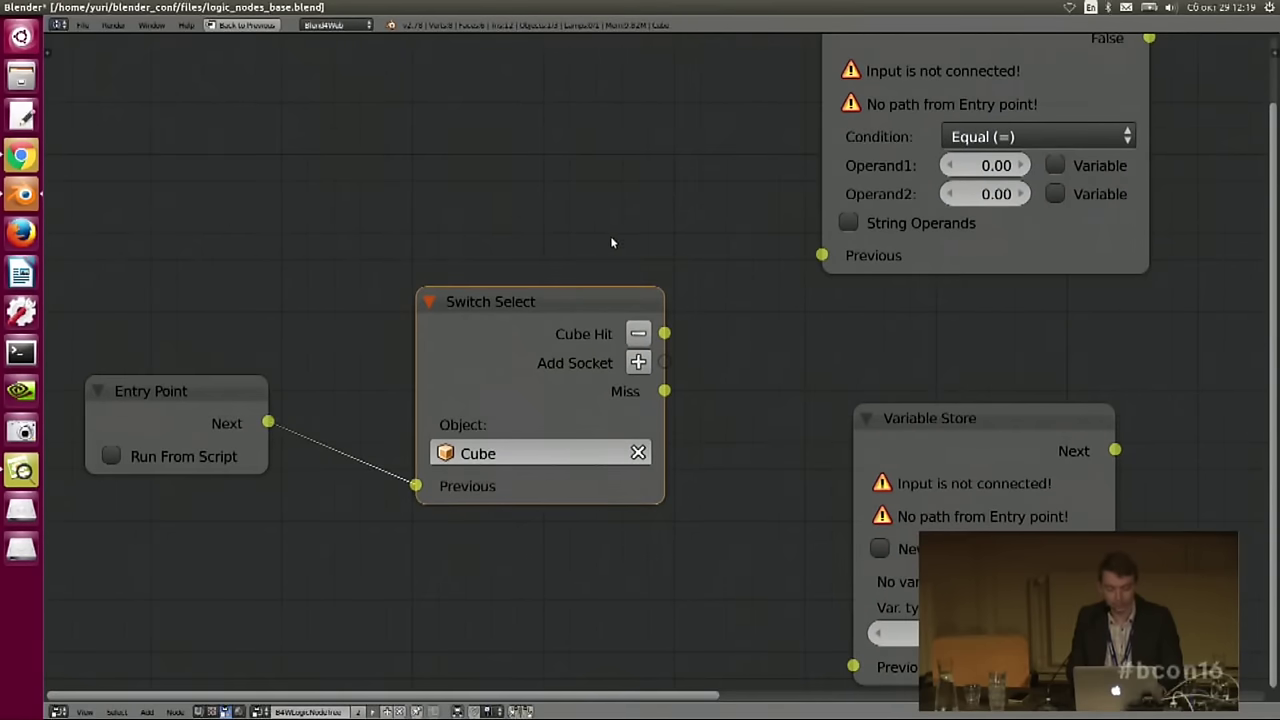
{"action": "left_click", "coordinate": [500, 453]}
{"action": "left_click", "coordinate": [512, 198]}
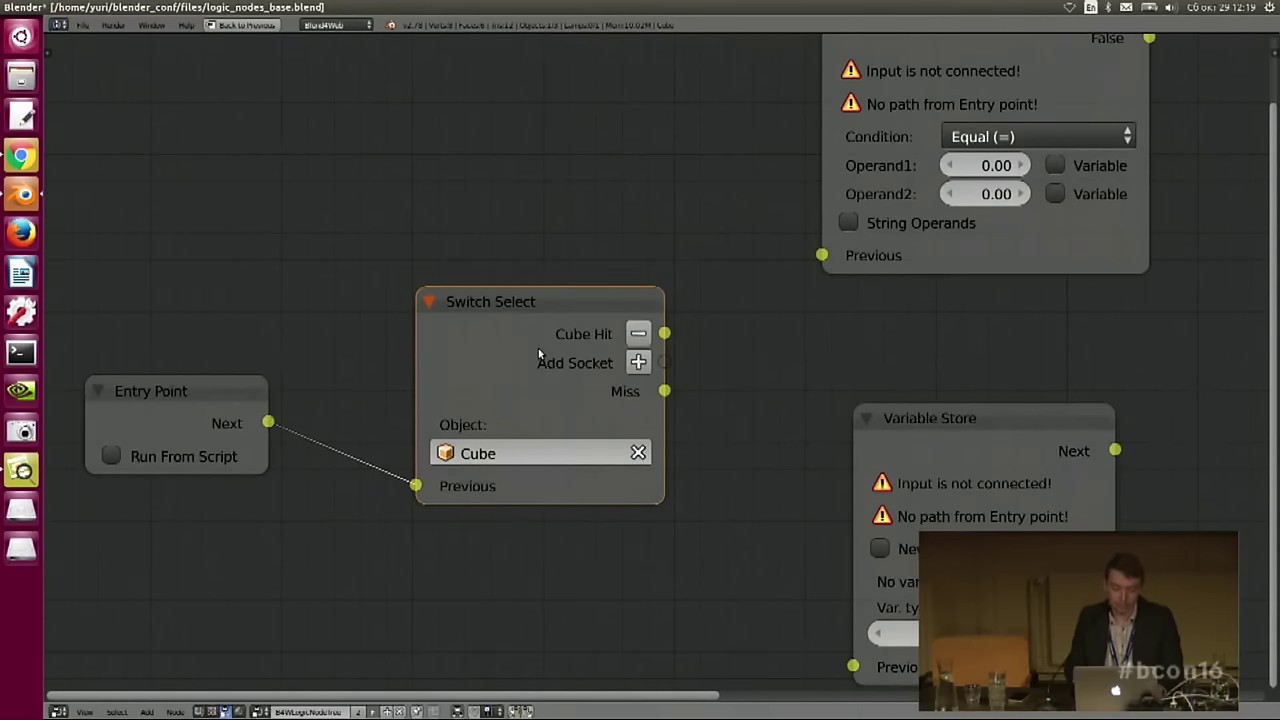
- Restore the full Blender layout, run Fast Preview, close the leftover browser tabs and select the cube in the viewer
{"action": "key", "text": "ctrl+Up"}
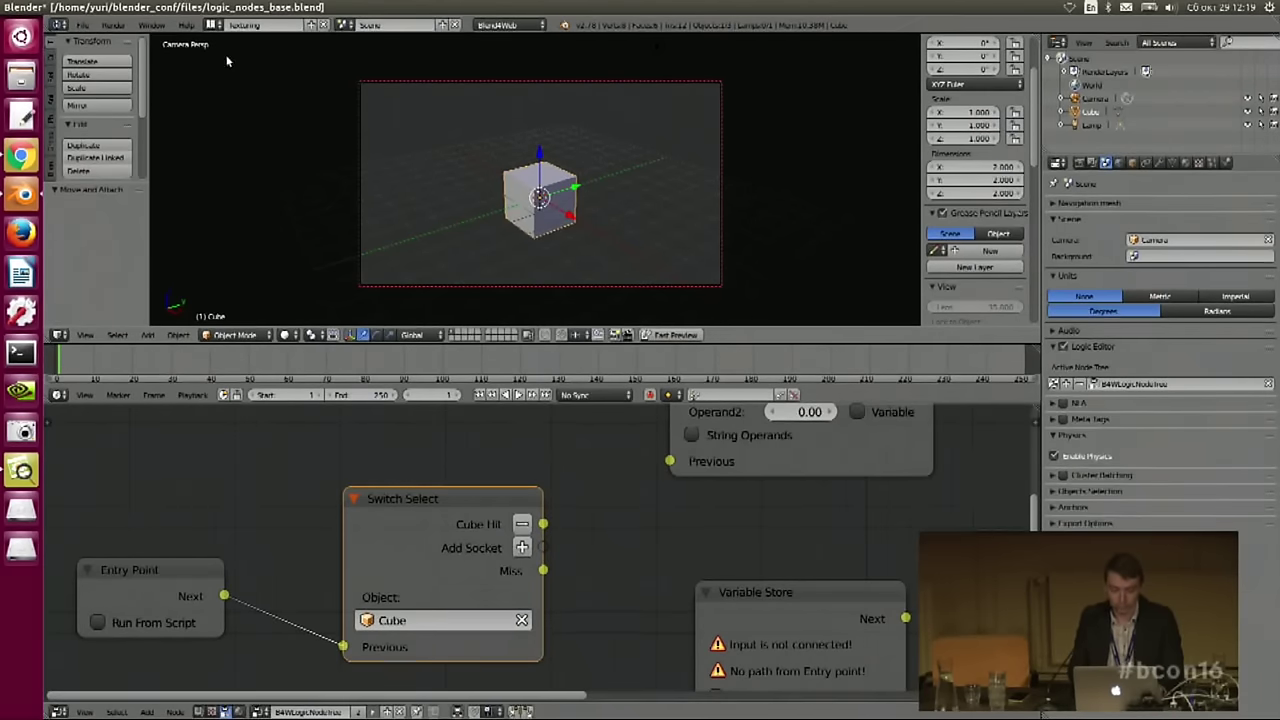
{"action": "left_click", "coordinate": [667, 336]}
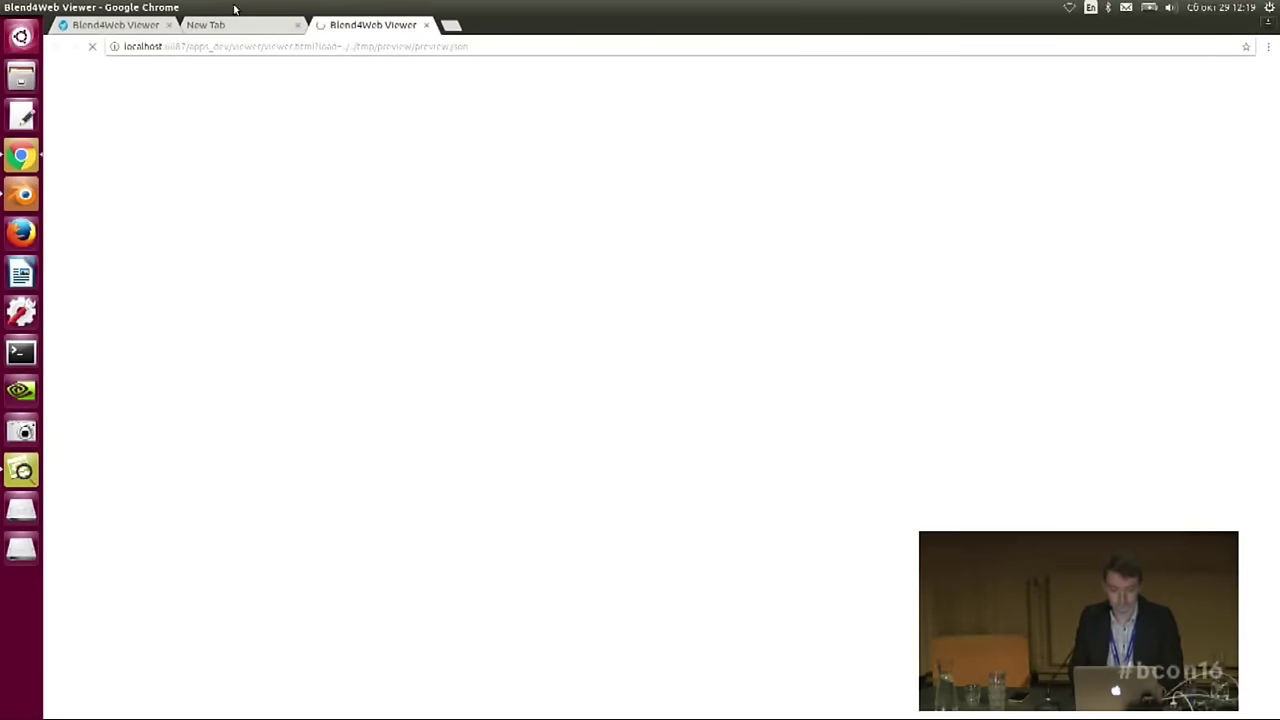
{"action": "left_click", "coordinate": [296, 28]}
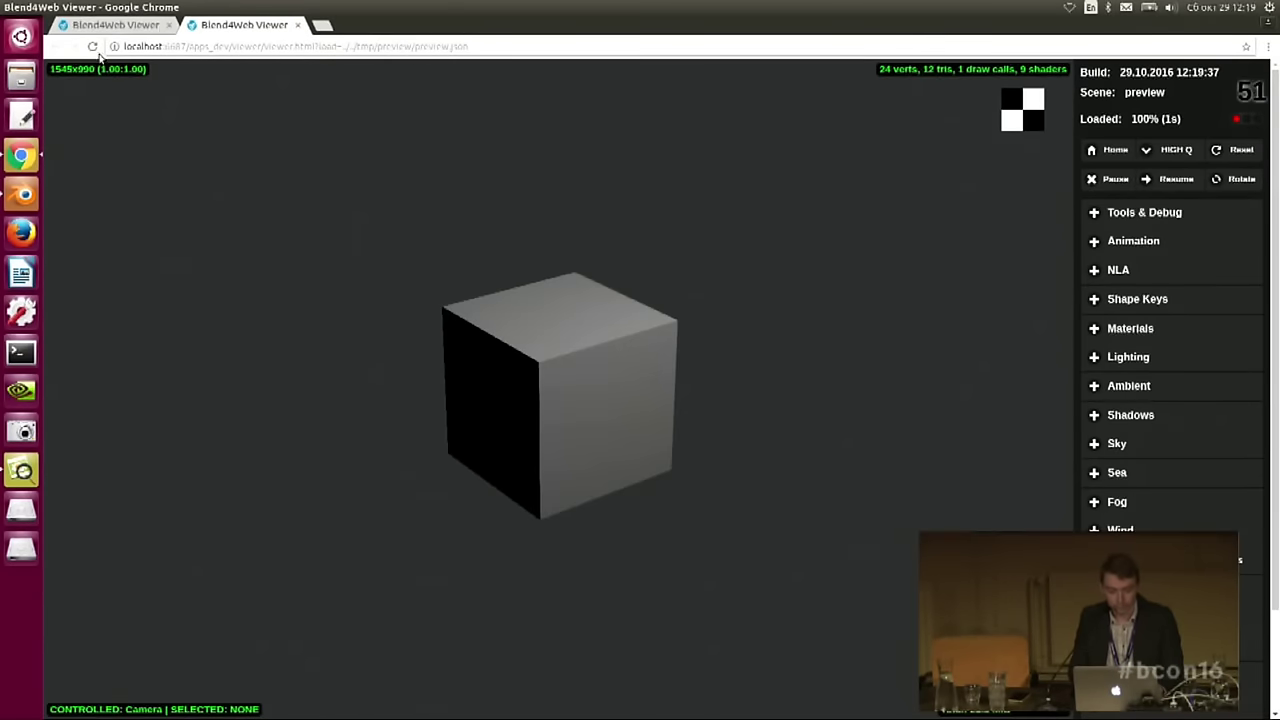
{"action": "left_click", "coordinate": [170, 27]}
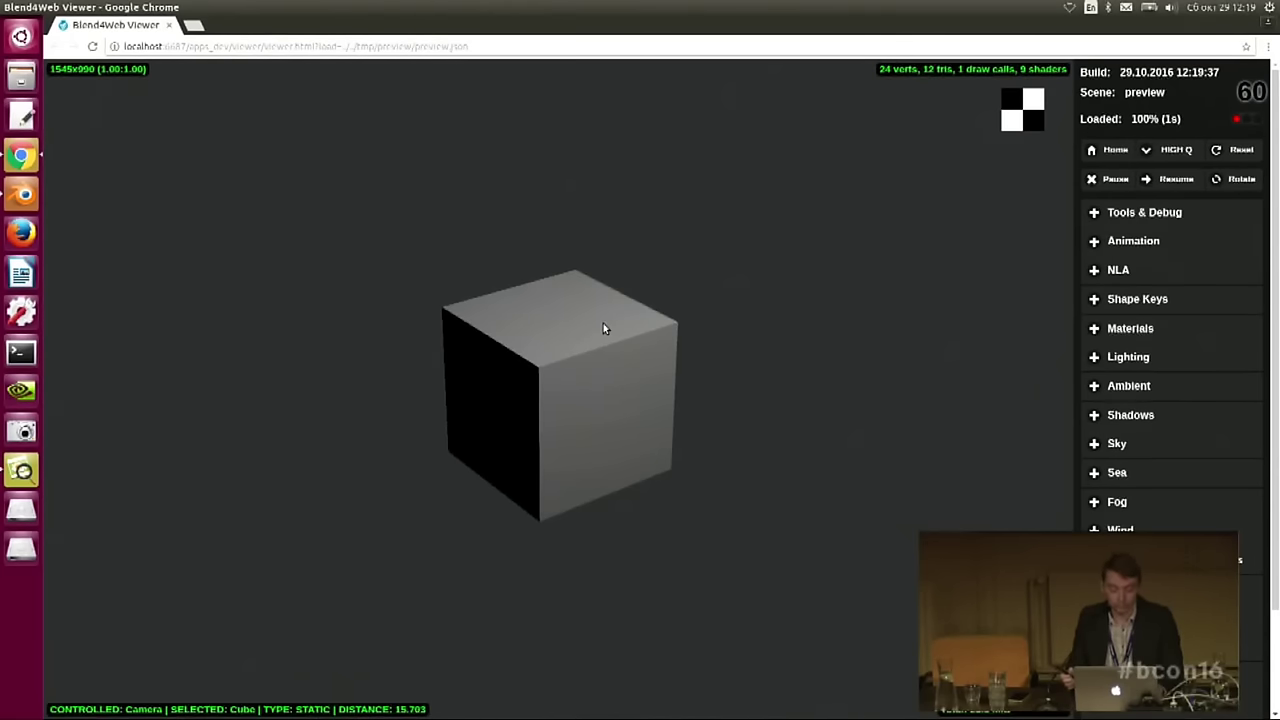
- Switch back to Blender and rearrange the node tree by shifting the Switch Select node and moving Play Animation slightly lower
{"action": "left_click", "coordinate": [23, 192]}
{"action": "left_click_drag", "start_coordinate": [491, 495], "coordinate": [477, 488]}
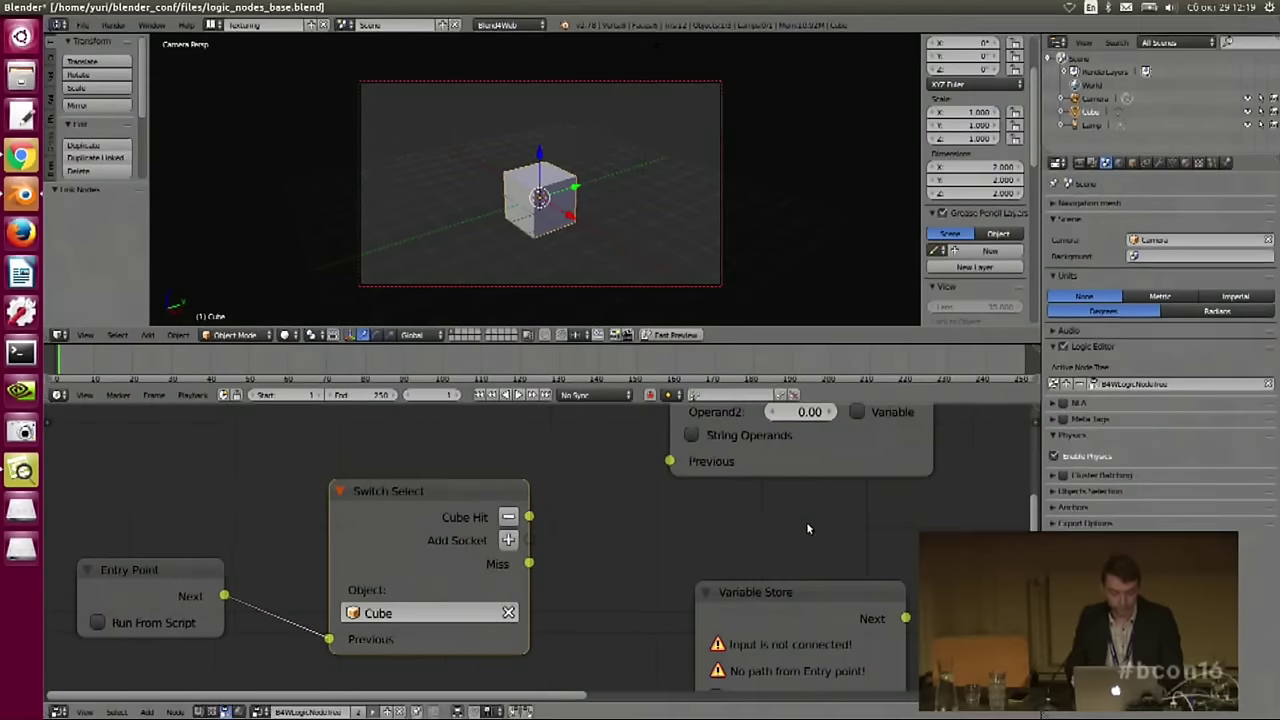
{"action": "scroll", "coordinate": [806, 530], "scroll_direction": "down", "scroll_amount": 2}
{"action": "middle_click_drag", "start_coordinate": [806, 535], "coordinate": [547, 577]}
{"action": "left_click_drag", "start_coordinate": [713, 424], "coordinate": [719, 487]}
{"action": "middle_click_drag", "start_coordinate": [560, 522], "coordinate": [613, 495]}
{"action": "scroll", "coordinate": [613, 495], "scroll_direction": "down", "scroll_amount": 1}
{"action": "scroll", "coordinate": [614, 494], "scroll_direction": "up", "scroll_amount": 1}
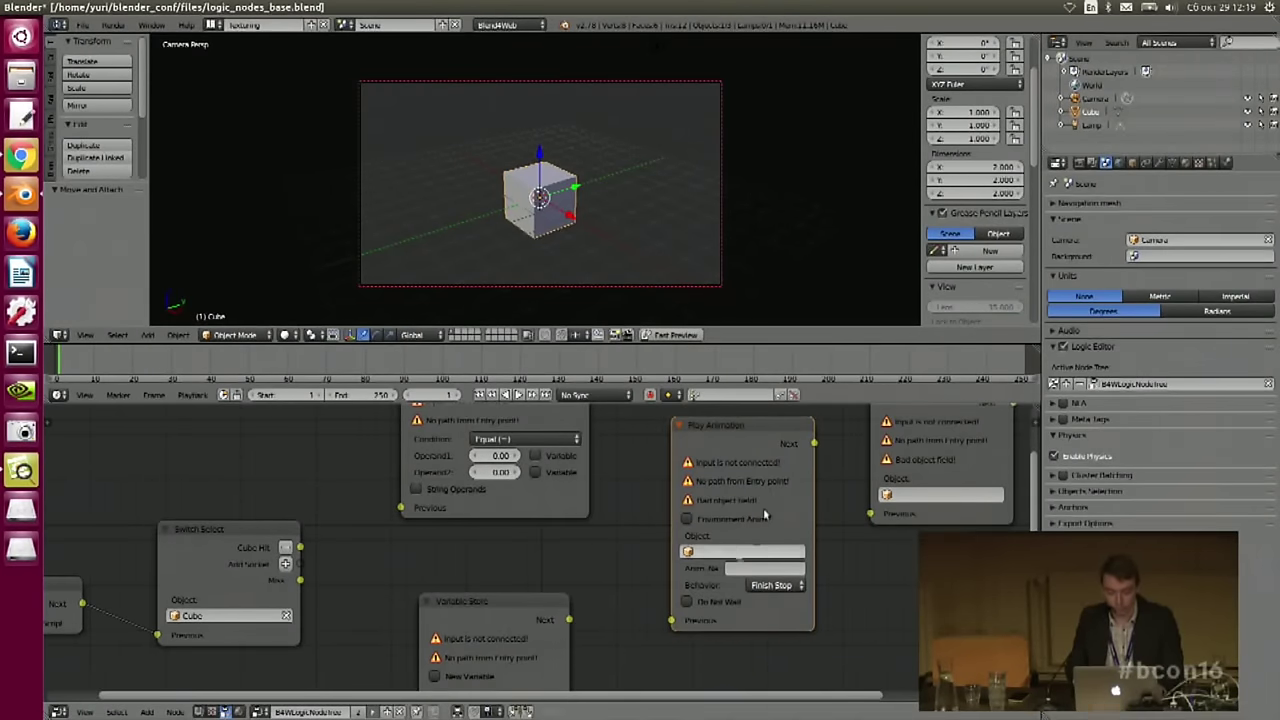
{"action": "middle_click_drag", "start_coordinate": [718, 431], "coordinate": [643, 461]}
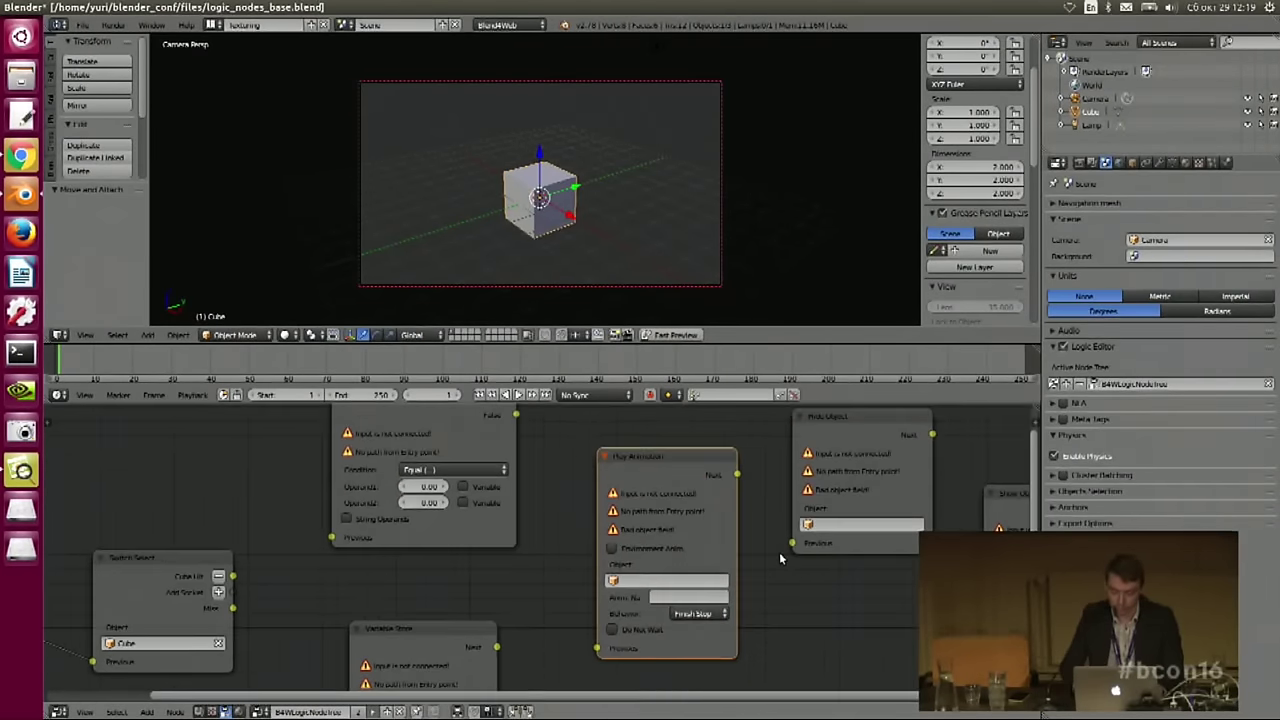
- Maximize the node editor and set the Play Animation node's object to Cube
{"action": "key", "text": "ctrl+Up"}
{"action": "scroll", "coordinate": [703, 316], "scroll_direction": "up", "scroll_amount": 2}
{"action": "middle_click_drag", "start_coordinate": [703, 317], "coordinate": [571, 316]}
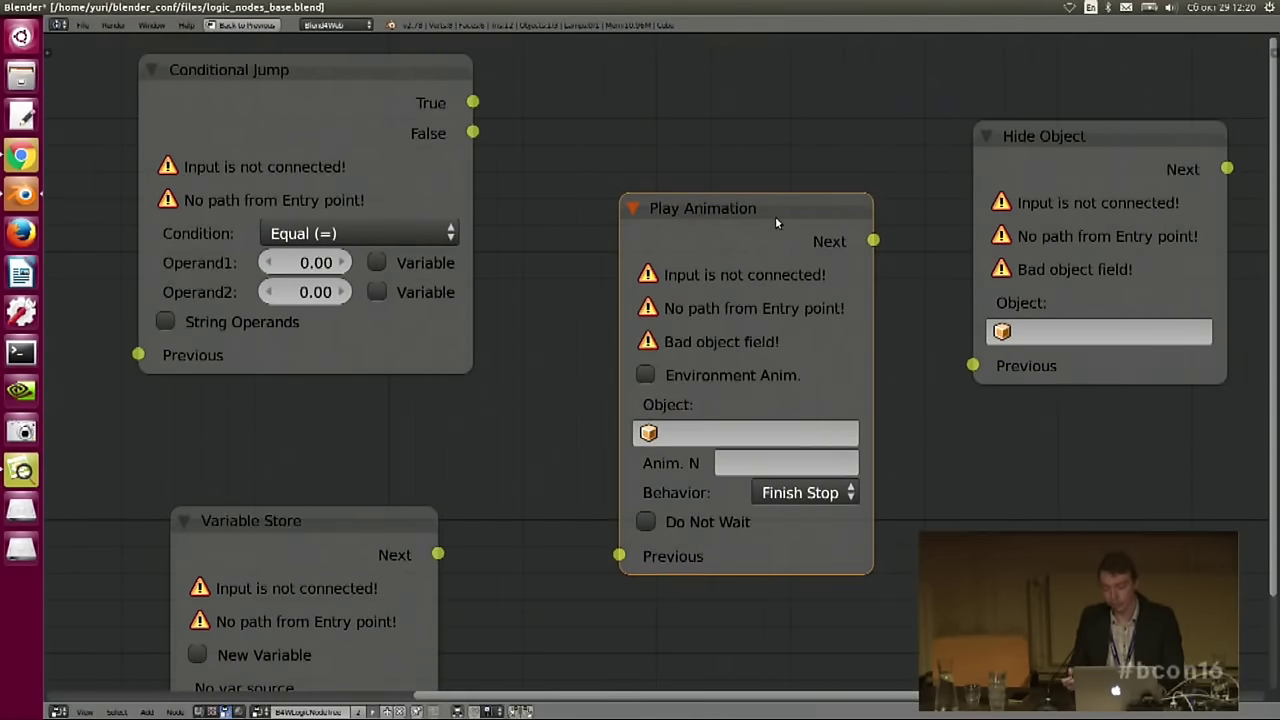
{"action": "left_click", "coordinate": [745, 433]}
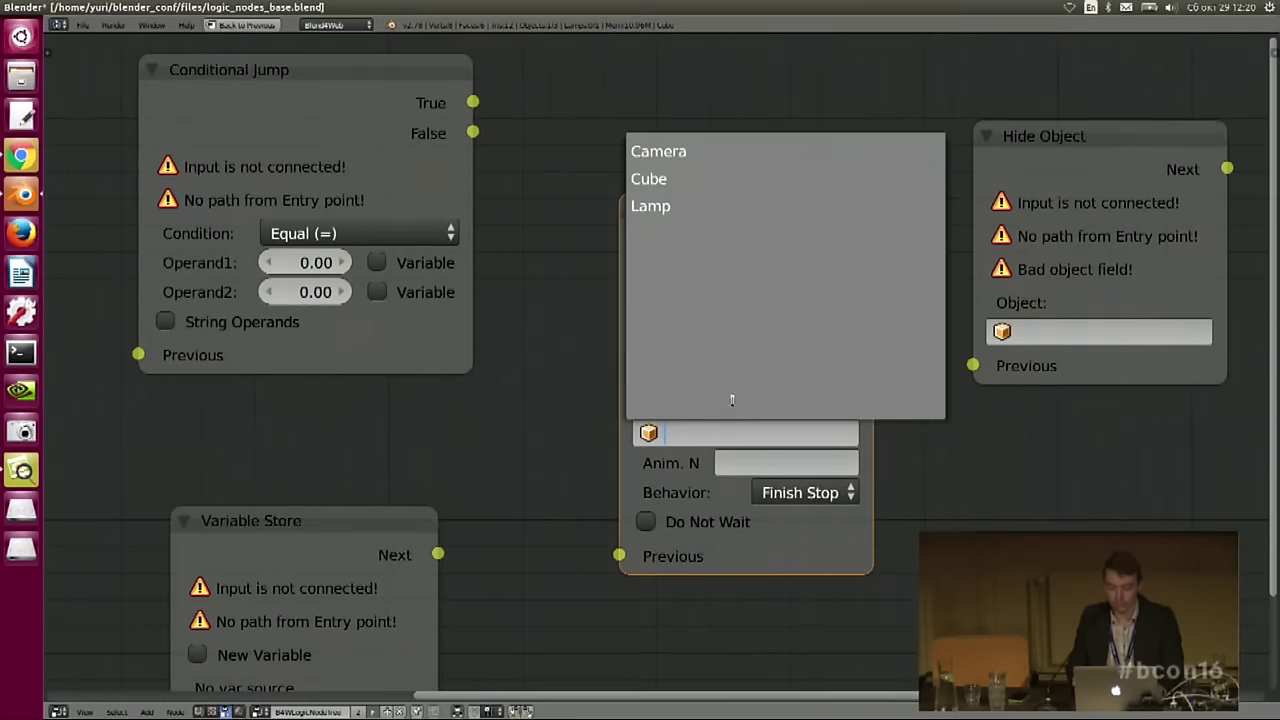
{"action": "left_click", "coordinate": [675, 179]}
- Connect the Switch Select node's Cube Hit output to the Play Animation node's Previous input
{"action": "middle_click_drag", "start_coordinate": [483, 298], "coordinate": [809, 269]}
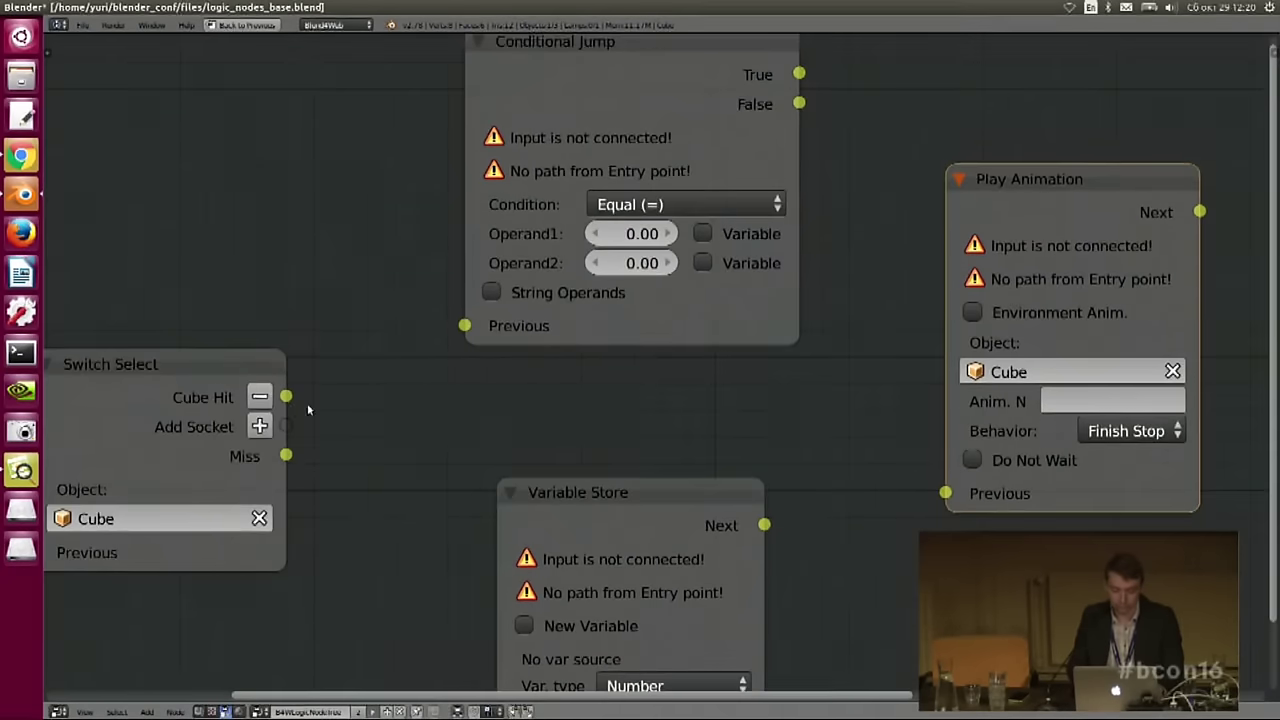
{"action": "left_click_drag", "start_coordinate": [288, 398], "coordinate": [940, 492]}
{"action": "middle_click_drag", "start_coordinate": [403, 365], "coordinate": [597, 349]}
{"action": "left_click", "coordinate": [349, 351]}
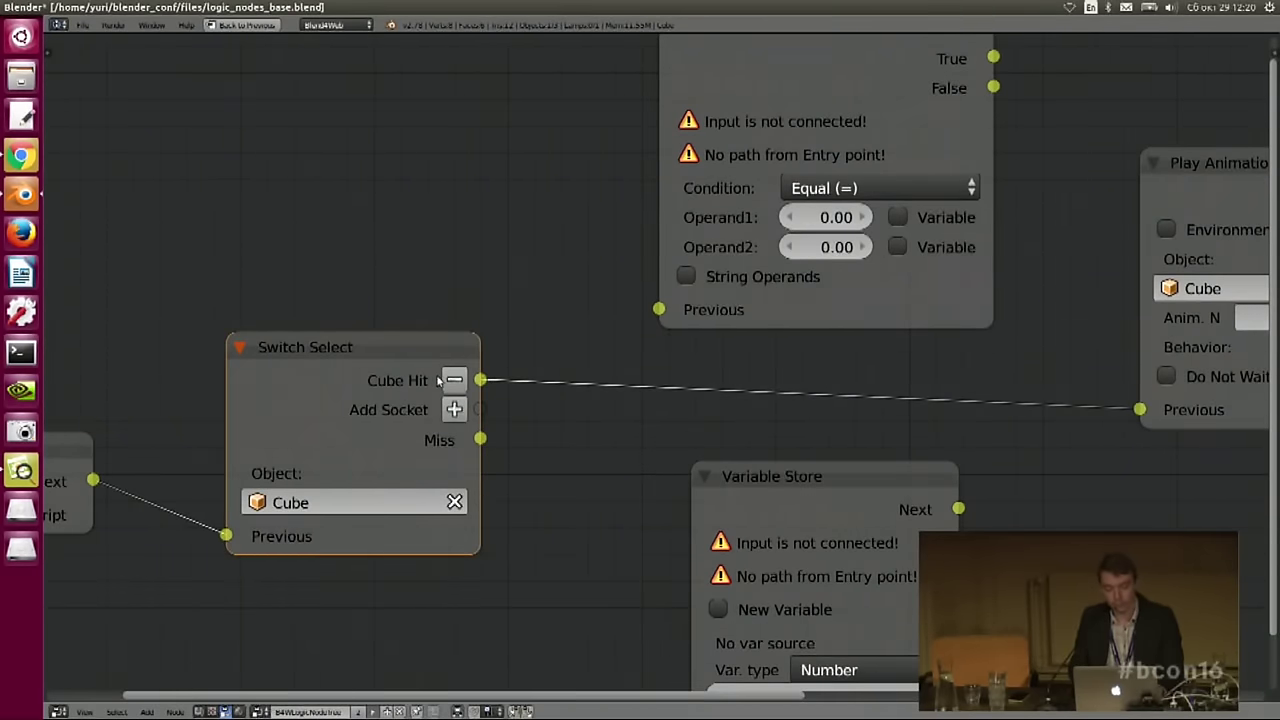
{"action": "middle_click_drag", "start_coordinate": [519, 395], "coordinate": [450, 403]}
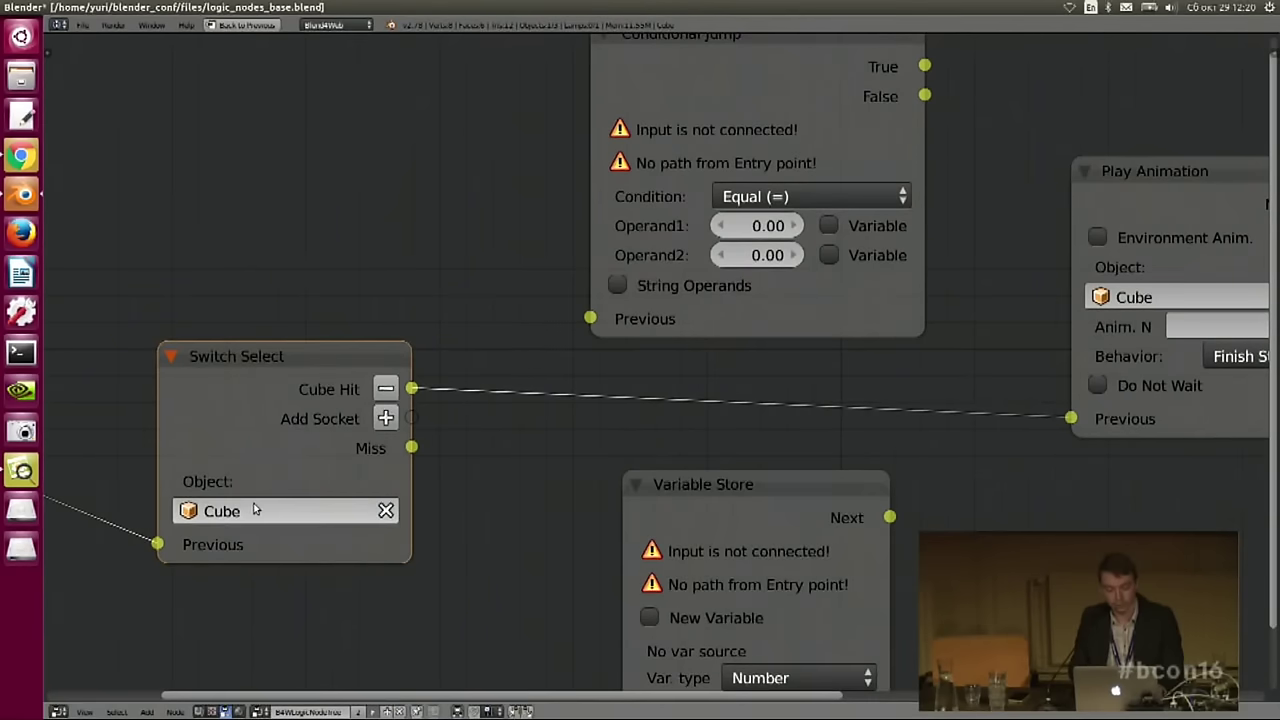
{"action": "scroll", "coordinate": [360, 445], "scroll_direction": "right", "scroll_amount": 4}
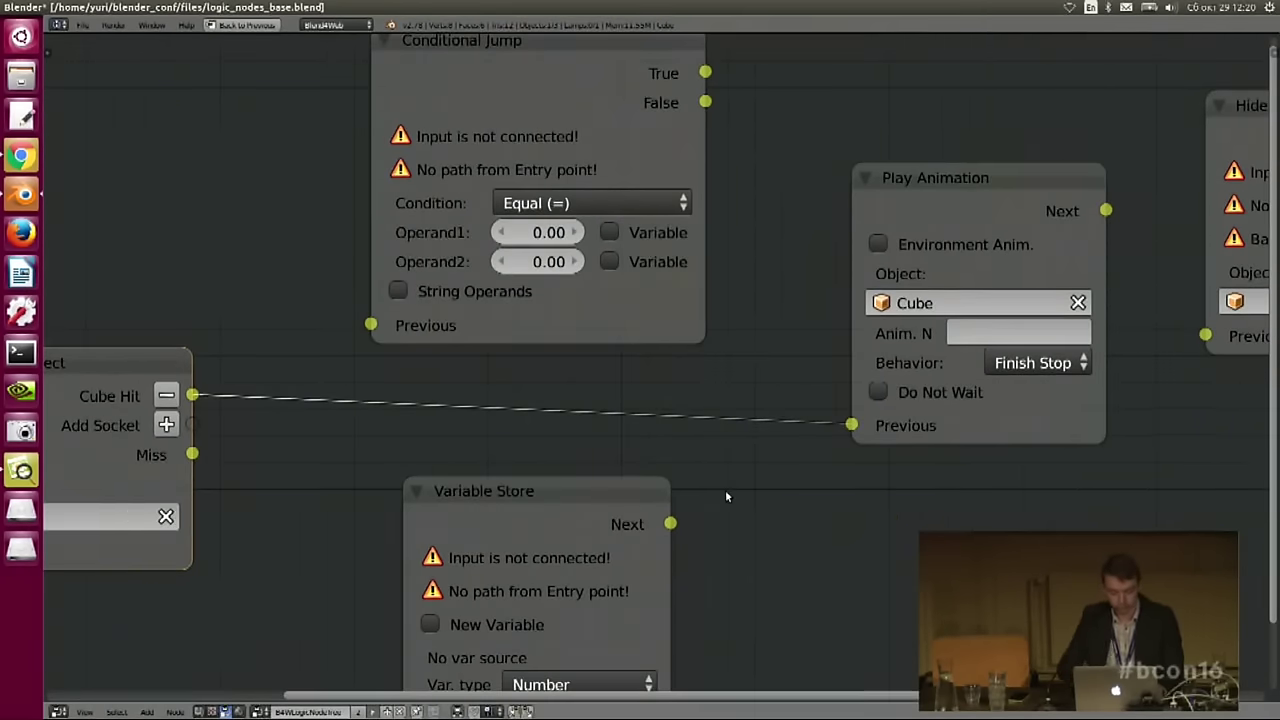
- Restore the full Blender layout and move the connected Play Animation node slightly lower
{"action": "key", "text": "ctrl+Up"}
{"action": "middle_click_drag", "start_coordinate": [341, 583], "coordinate": [390, 523]}
{"action": "scroll", "coordinate": [361, 560], "scroll_direction": "down", "scroll_amount": 1}
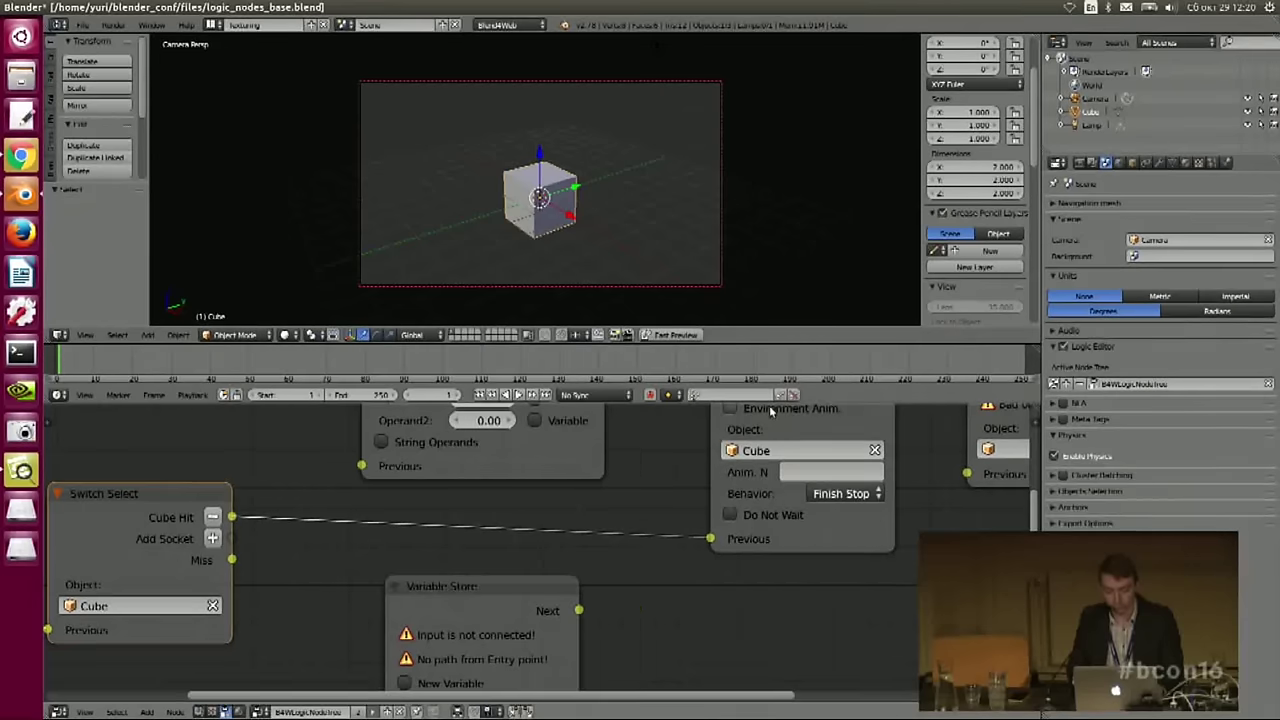
{"action": "left_click_drag", "start_coordinate": [789, 419], "coordinate": [795, 440]}
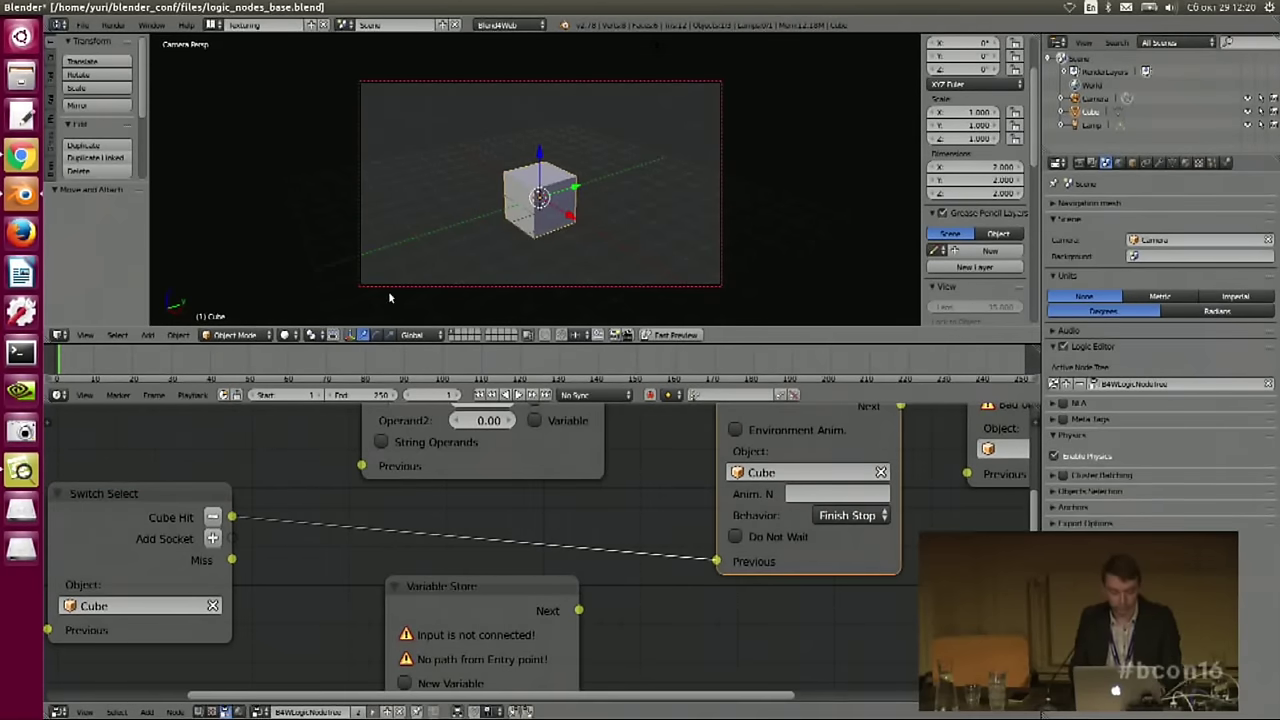
- Animate the cube moving up along Z with keyframes at frames 1 and 100, and return the timeline to its start
{"action": "key", "text": "i"}
{"action": "key", "text": "g"}
{"action": "key", "text": "z"}
{"action": "left_click", "coordinate": [704, 133]}
{"action": "key", "text": "i"}
{"action": "left_click", "coordinate": [594, 231]}
{"action": "left_click_drag", "start_coordinate": [134, 358], "coordinate": [56, 349]}
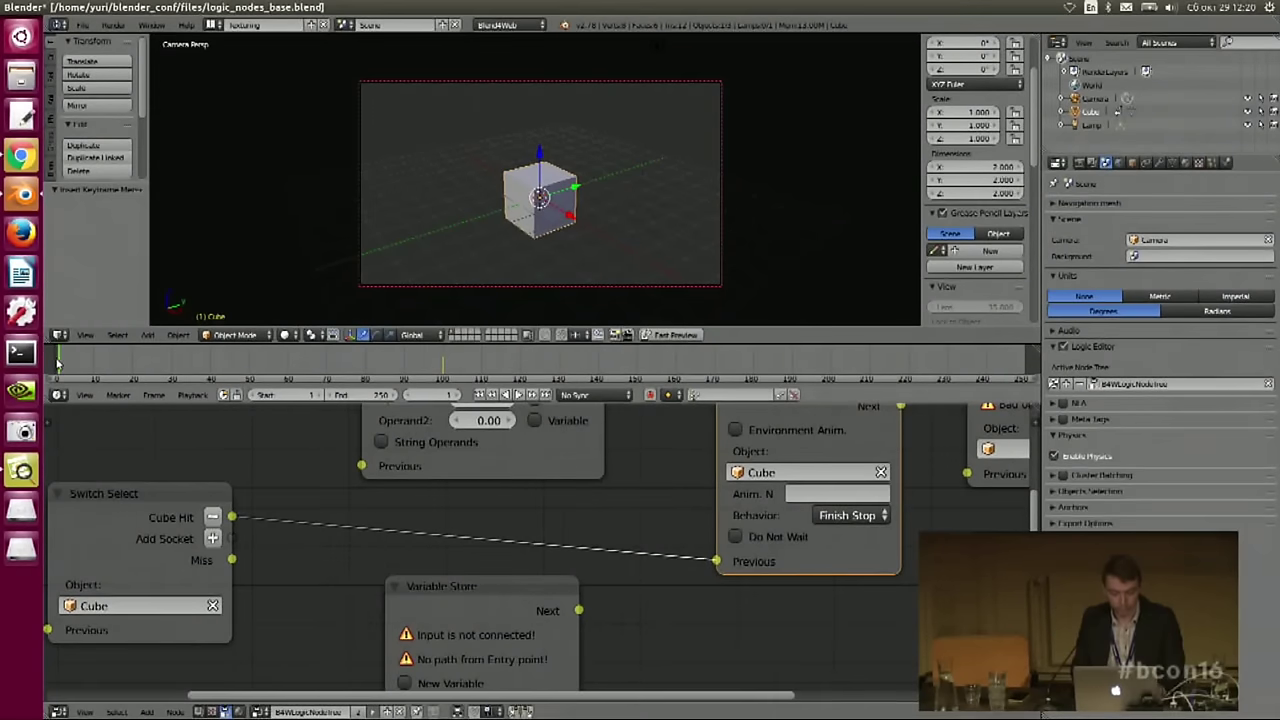
- Nudge the Play Animation node, run Fast Preview and select the cube in the viewer to test its animation
{"action": "left_click_drag", "start_coordinate": [838, 418], "coordinate": [829, 431]}
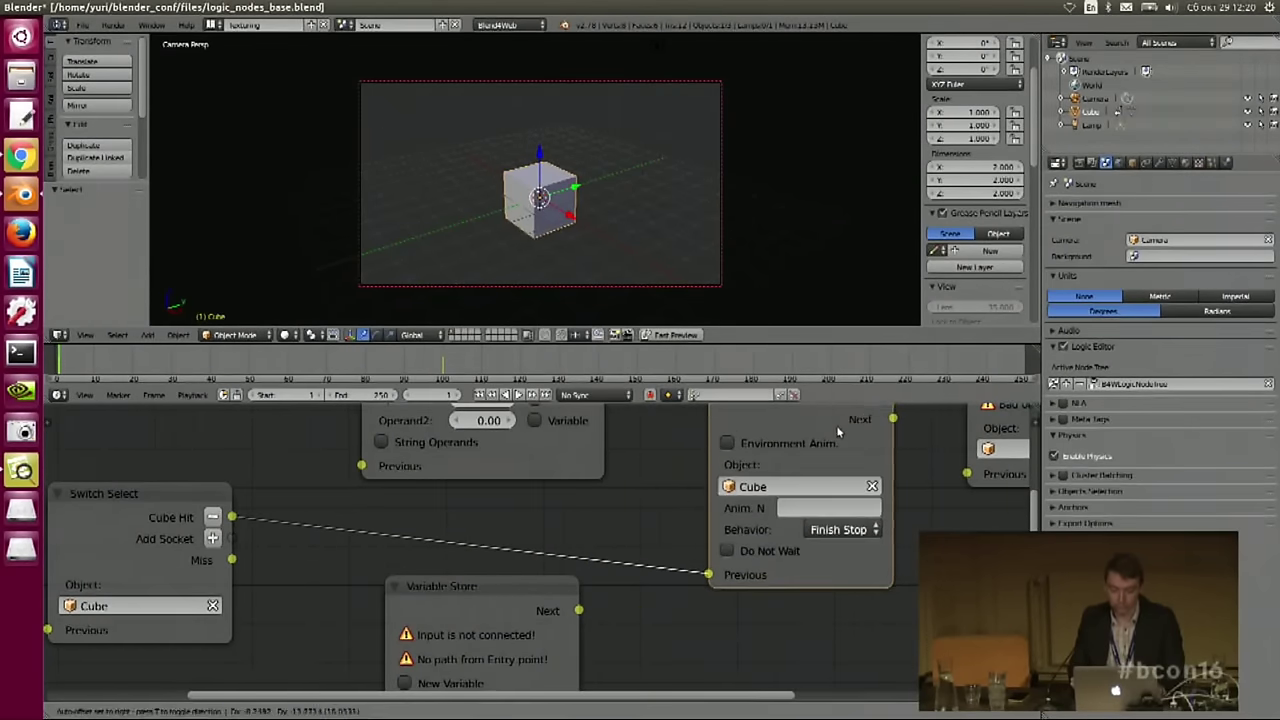
{"action": "left_click", "coordinate": [657, 337]}
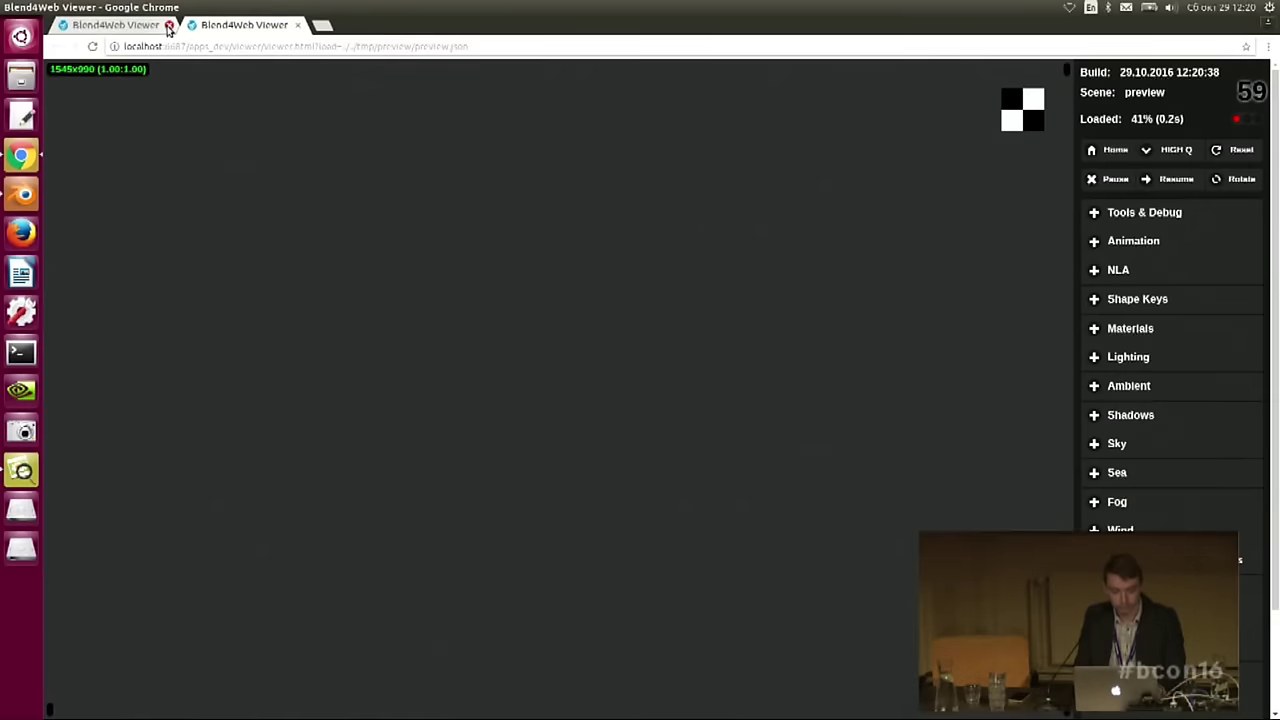
{"action": "left_click", "coordinate": [552, 389]}
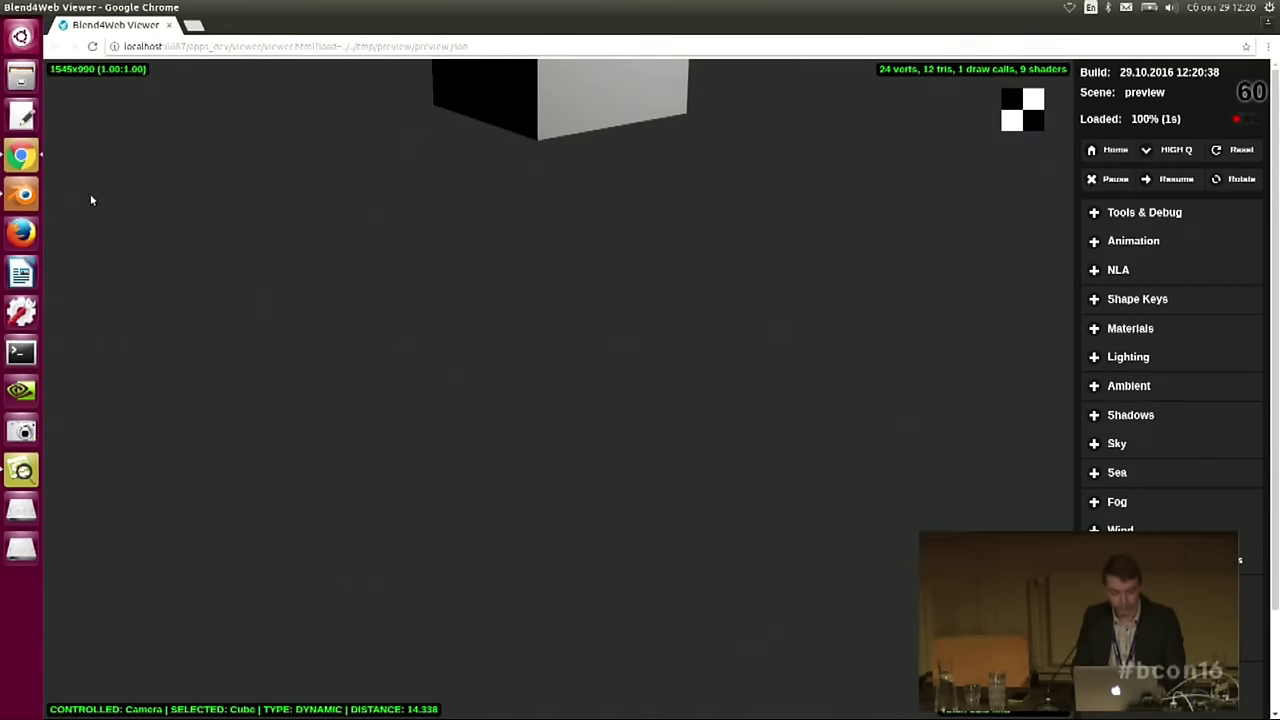
- Switch back to Blender, enlarge the node editor to full window and move the Variable Store node slightly lower
{"action": "left_click", "coordinate": [28, 203]}
{"action": "middle_click_drag", "start_coordinate": [664, 514], "coordinate": [636, 528]}
{"action": "scroll", "coordinate": [609, 517], "scroll_direction": "down", "scroll_amount": 6}
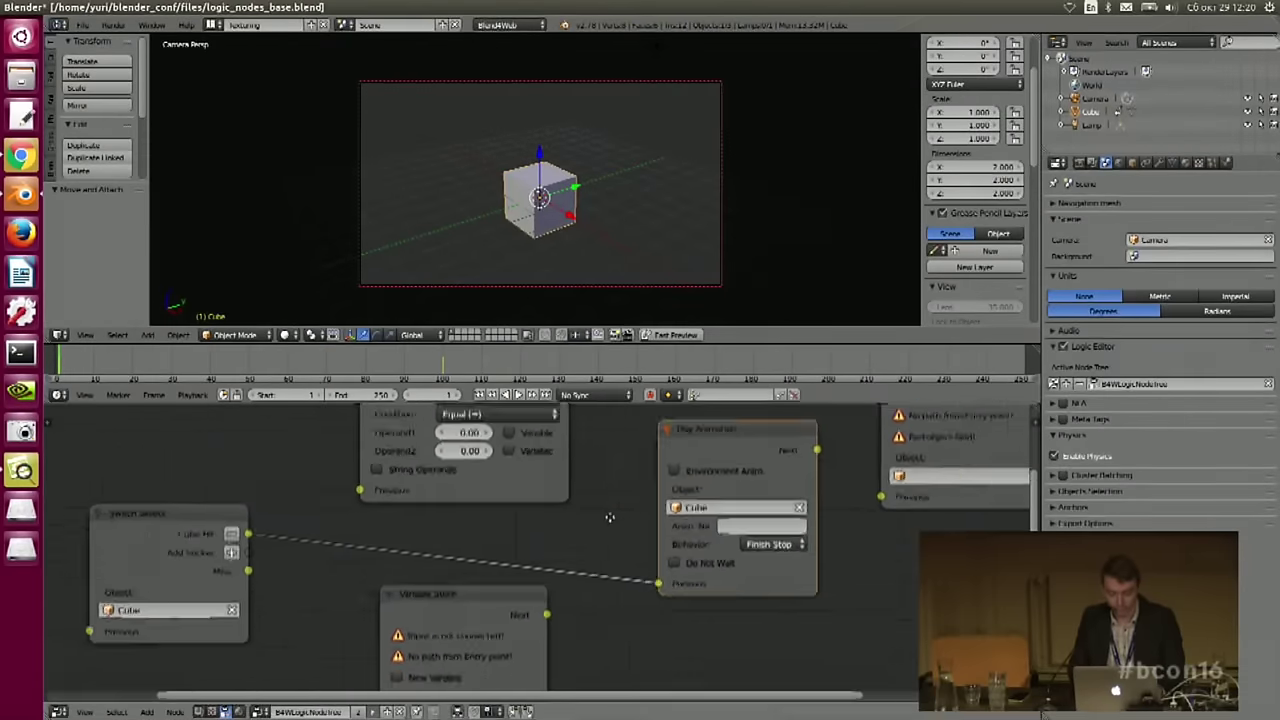
{"action": "middle_click_drag", "start_coordinate": [704, 486], "coordinate": [580, 526]}
{"action": "scroll", "coordinate": [620, 557], "scroll_direction": "up", "scroll_amount": 2}
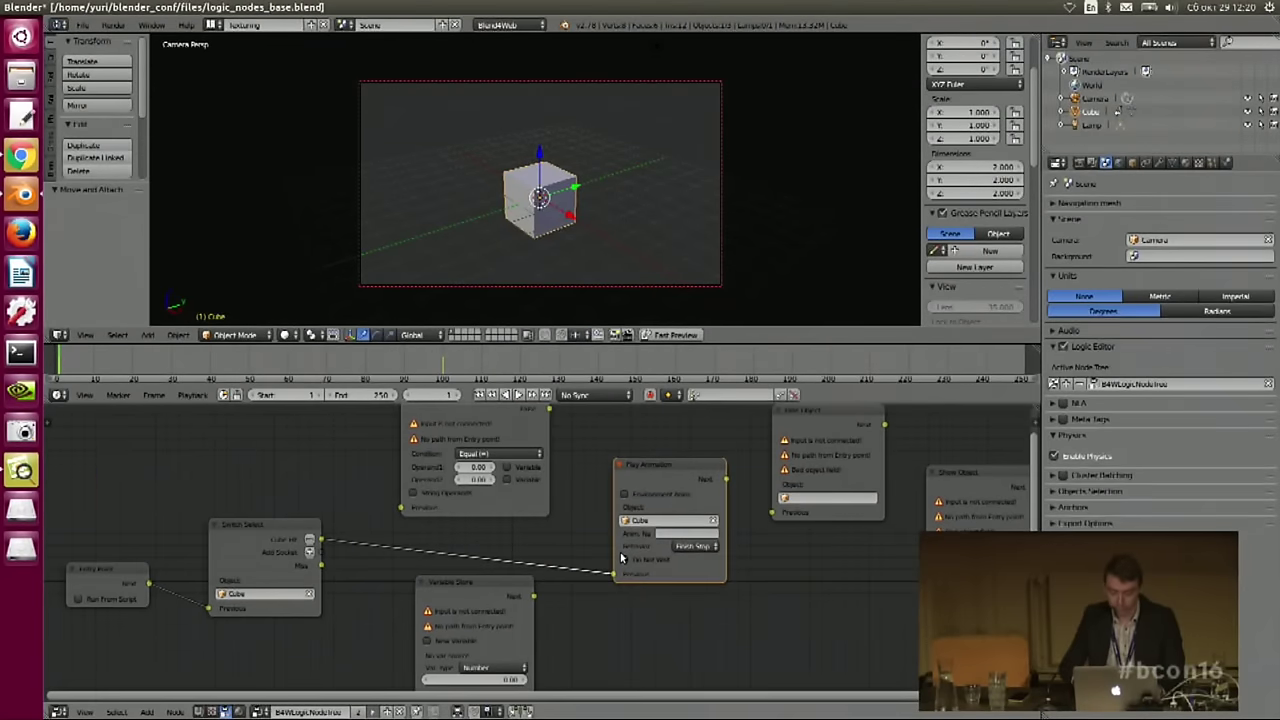
{"action": "key", "text": "shift+space"}
{"action": "scroll", "coordinate": [589, 415], "scroll_direction": "up", "scroll_amount": 2}
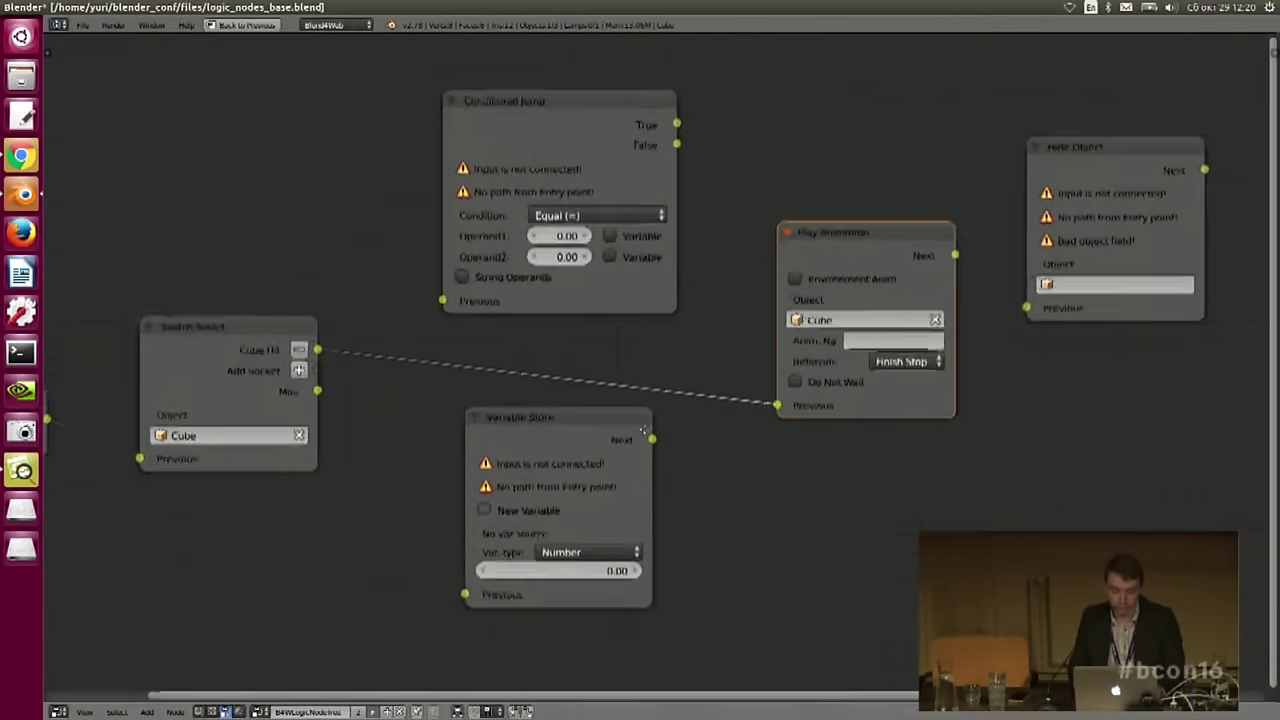
{"action": "left_click", "coordinate": [562, 453]}
{"action": "left_click_drag", "start_coordinate": [573, 454], "coordinate": [576, 469]}
{"action": "middle_click_drag", "start_coordinate": [598, 443], "coordinate": [650, 338]}
{"action": "scroll", "coordinate": [634, 412], "scroll_direction": "up", "scroll_amount": 2}
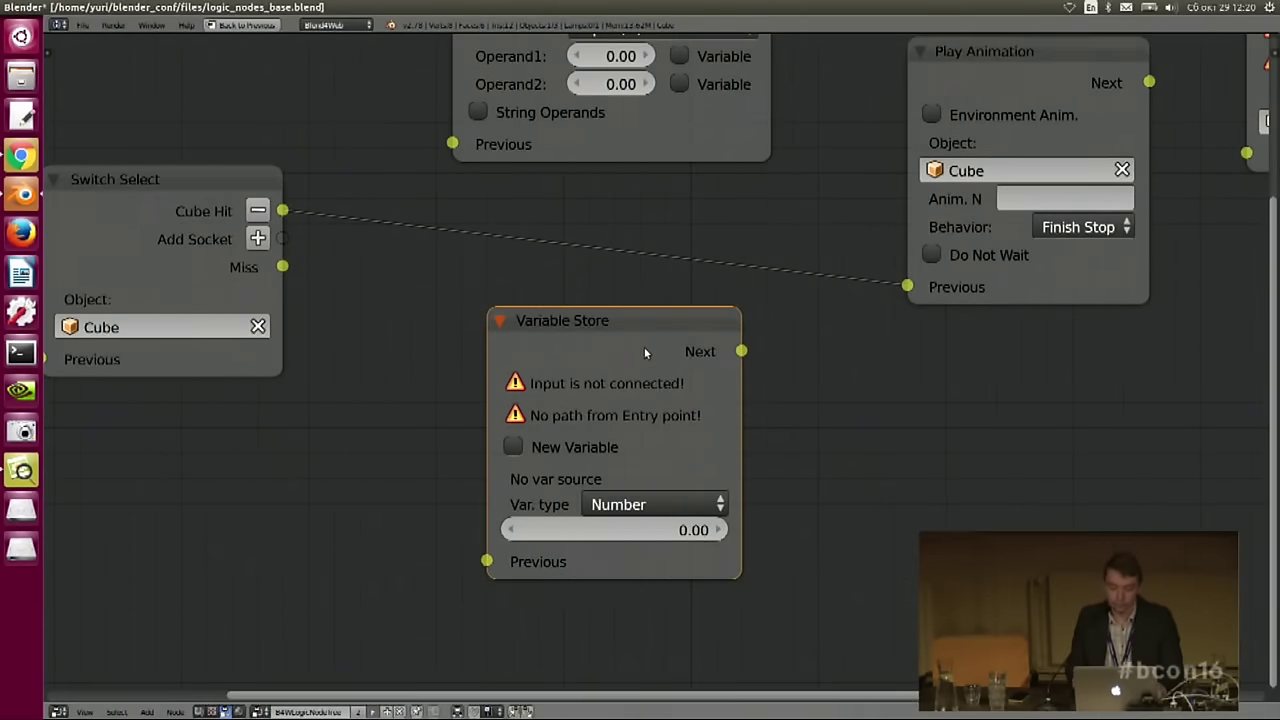
- Define a new number variable "click" with value 1 in the Variable Store node and shift the node slightly
{"action": "left_click", "coordinate": [513, 449]}
{"action": "left_click", "coordinate": [615, 512]}
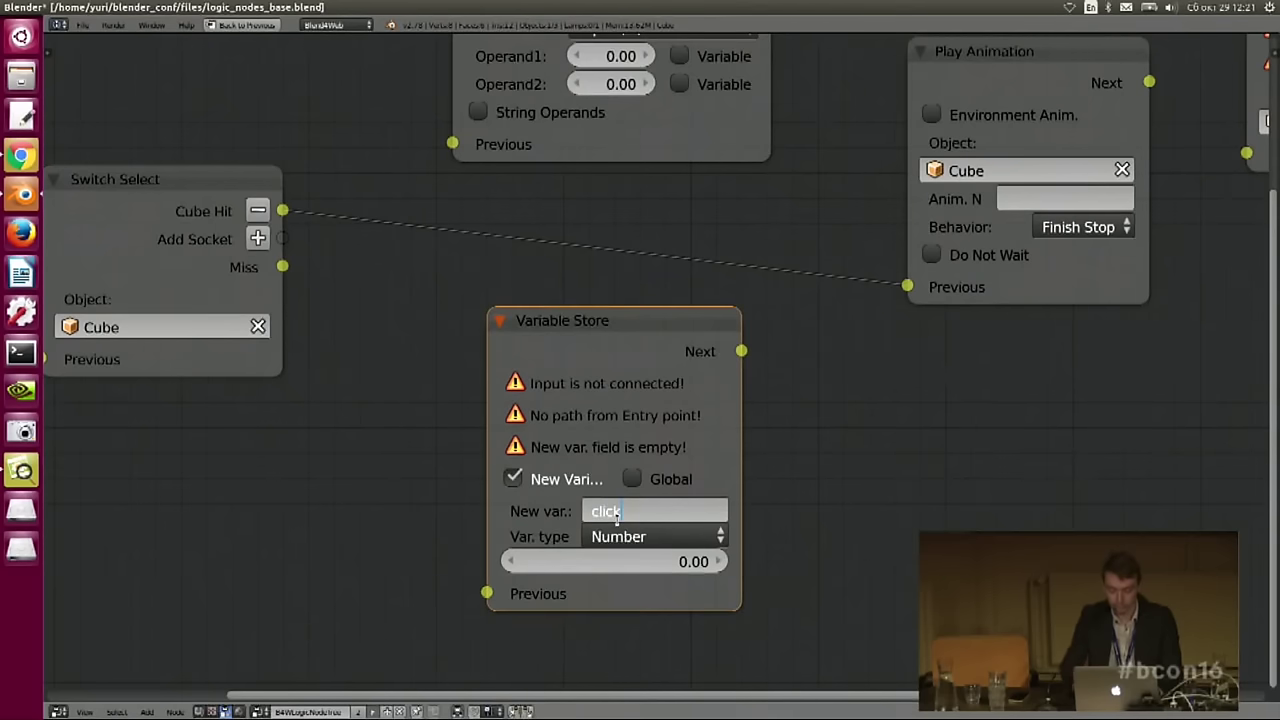
{"action": "type", "text": "click"}
{"action": "key", "text": "Return"}
{"action": "left_click", "coordinate": [668, 532]}
{"action": "type", "text": "1"}
{"action": "key", "text": "Return"}
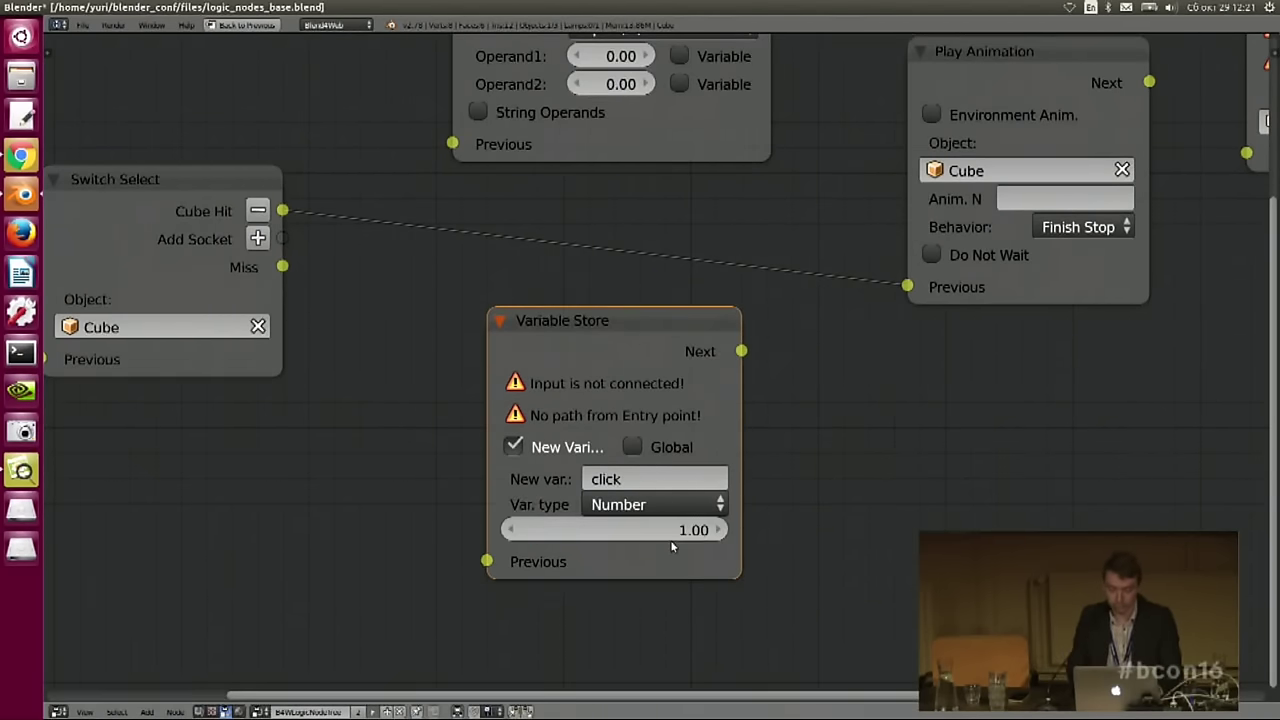
{"action": "left_click_drag", "start_coordinate": [598, 335], "coordinate": [626, 340]}
{"action": "middle_click_drag", "start_coordinate": [448, 355], "coordinate": [496, 347]}
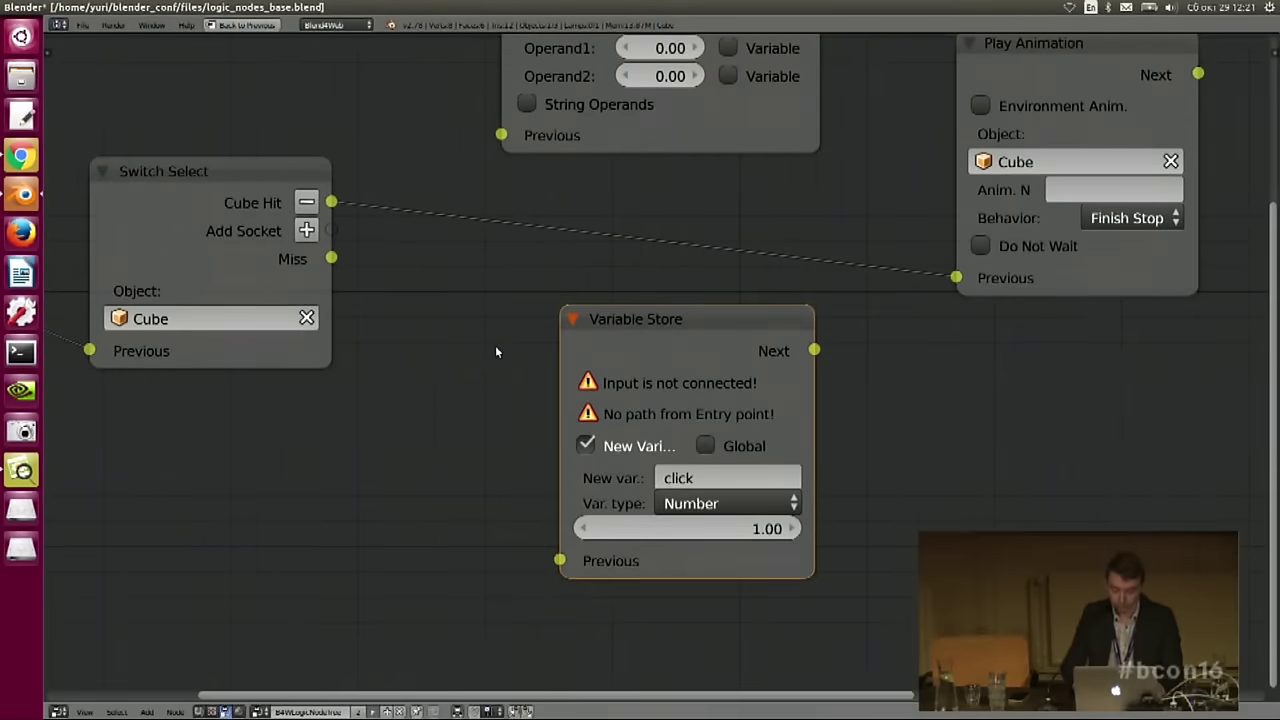
- Restore the full layout, add a UV sphere to the scene and move it about -4.5 units along Y, beside the cube
{"action": "key", "text": "ctrl+Up"}
{"action": "key", "text": "shift+a"}
{"action": "mouse_move", "coordinate": [505, 261]}
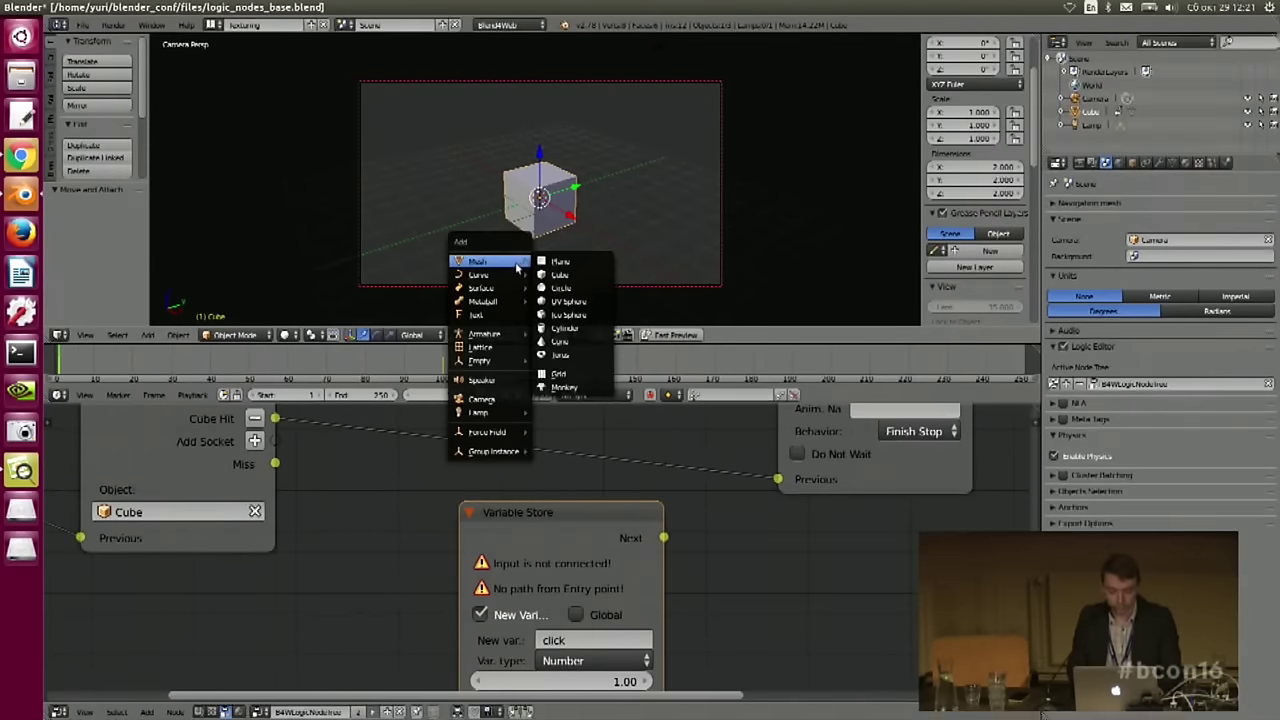
{"action": "left_click", "coordinate": [569, 301]}
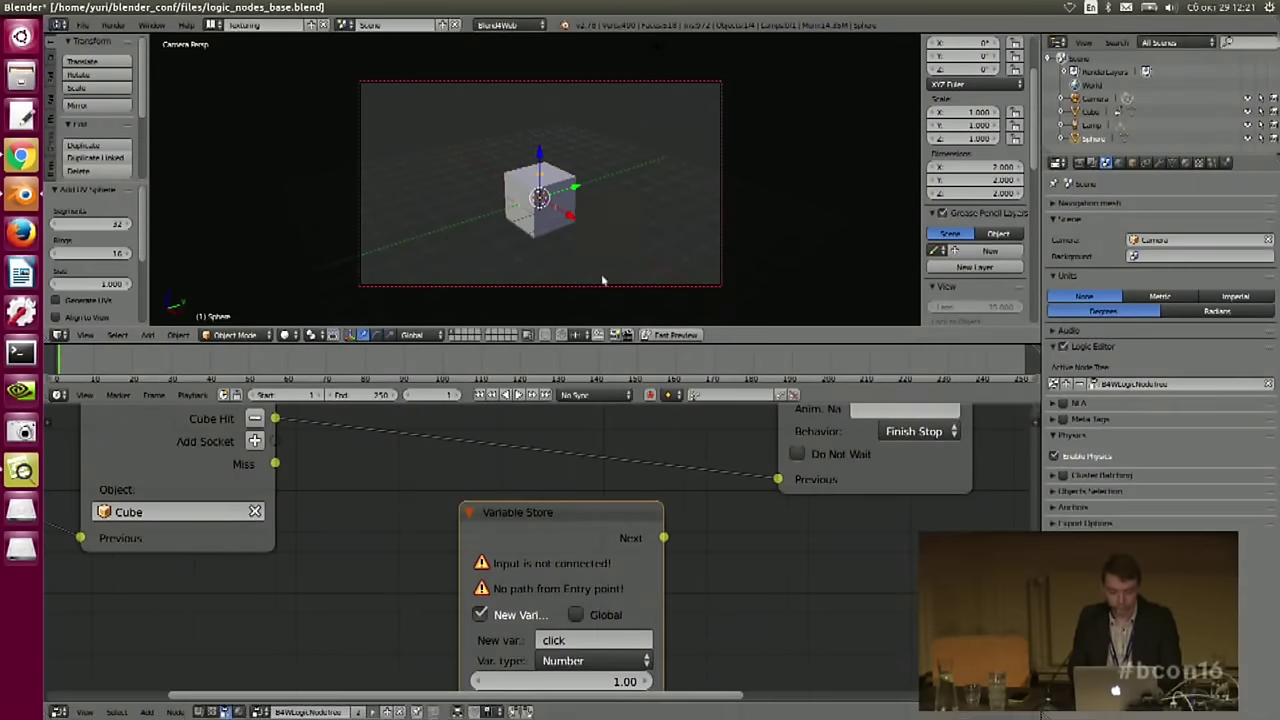
{"action": "key", "text": "g"}
{"action": "key", "text": "y"}
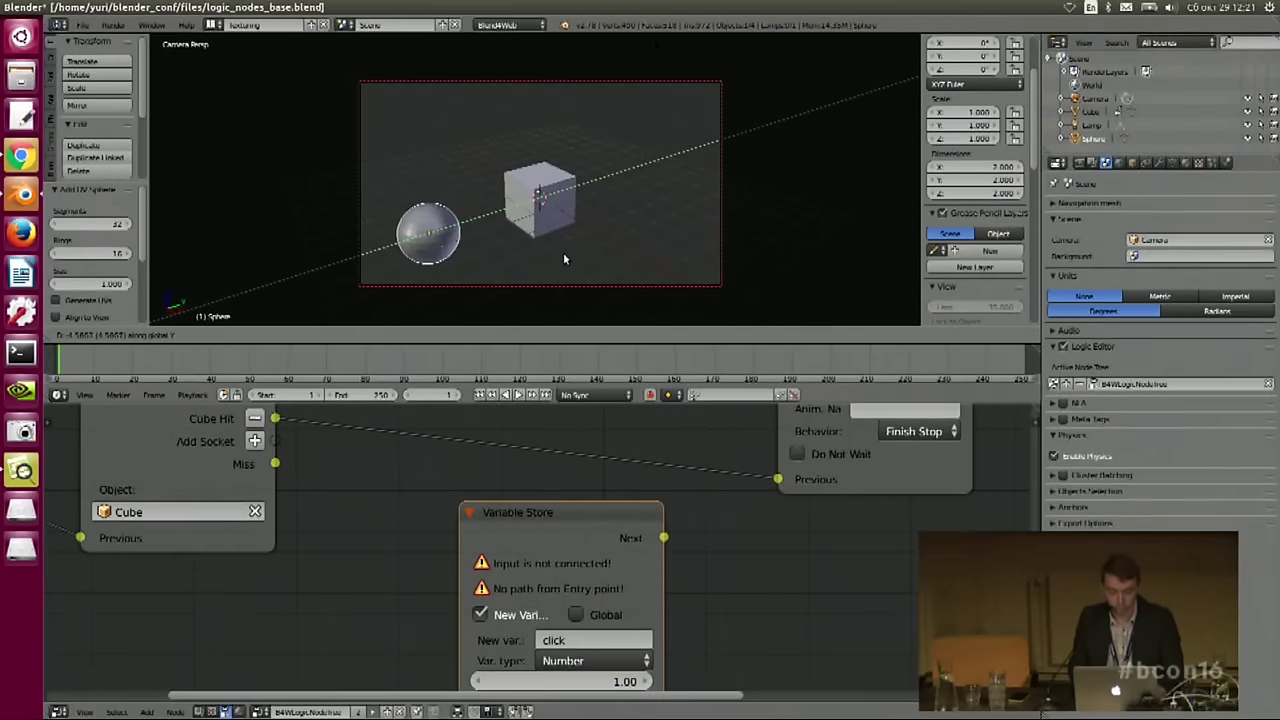
{"action": "left_click", "coordinate": [566, 257]}
- Add a second output socket to the Switch Select node and assign the Sphere as its object
{"action": "middle_click_drag", "start_coordinate": [454, 450], "coordinate": [454, 438]}
{"action": "left_click_drag", "start_coordinate": [557, 493], "coordinate": [559, 483]}
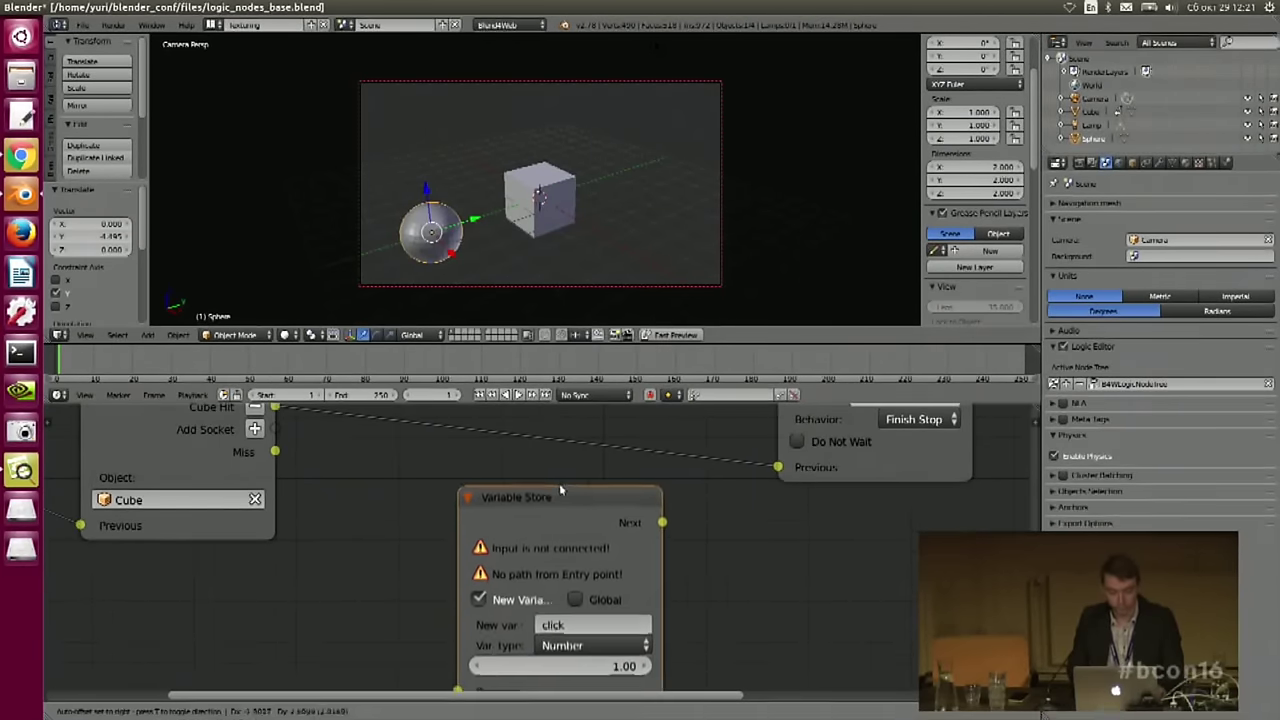
{"action": "middle_click_drag", "start_coordinate": [355, 557], "coordinate": [489, 635]}
{"action": "left_click", "coordinate": [389, 508]}
{"action": "middle_click_drag", "start_coordinate": [403, 574], "coordinate": [470, 576]}
{"action": "scroll", "coordinate": [577, 570], "scroll_direction": "up", "scroll_amount": 3}
{"action": "middle_click_drag", "start_coordinate": [571, 603], "coordinate": [592, 575]}
{"action": "left_click", "coordinate": [395, 663]}
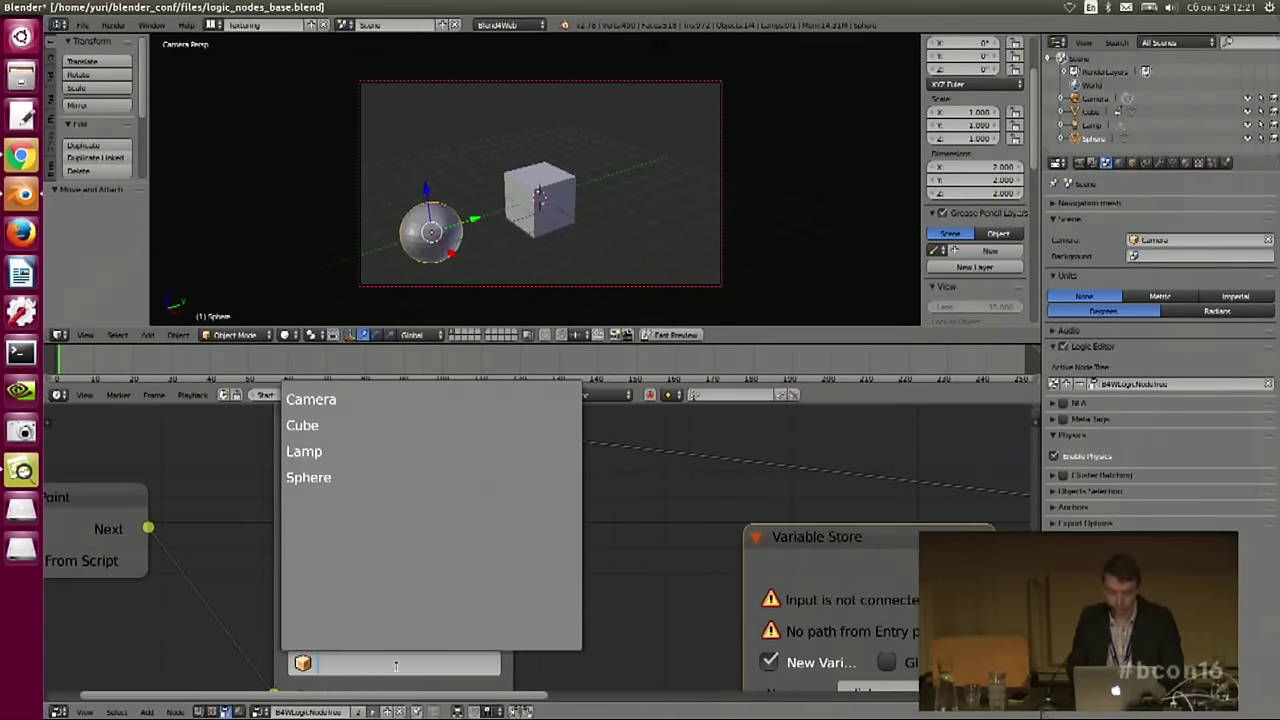
{"action": "left_click", "coordinate": [346, 474]}
- Connect the Switch Select node's Sphere Hit output to the Variable Store node's Previous input and nudge the nodes into place
{"action": "scroll", "coordinate": [589, 526], "scroll_direction": "down", "scroll_amount": 6}
{"action": "left_click_drag", "start_coordinate": [443, 474], "coordinate": [438, 473]}
{"action": "middle_click_drag", "start_coordinate": [641, 498], "coordinate": [472, 498]}
{"action": "left_click_drag", "start_coordinate": [287, 502], "coordinate": [300, 497]}
{"action": "middle_click_drag", "start_coordinate": [520, 505], "coordinate": [443, 468]}
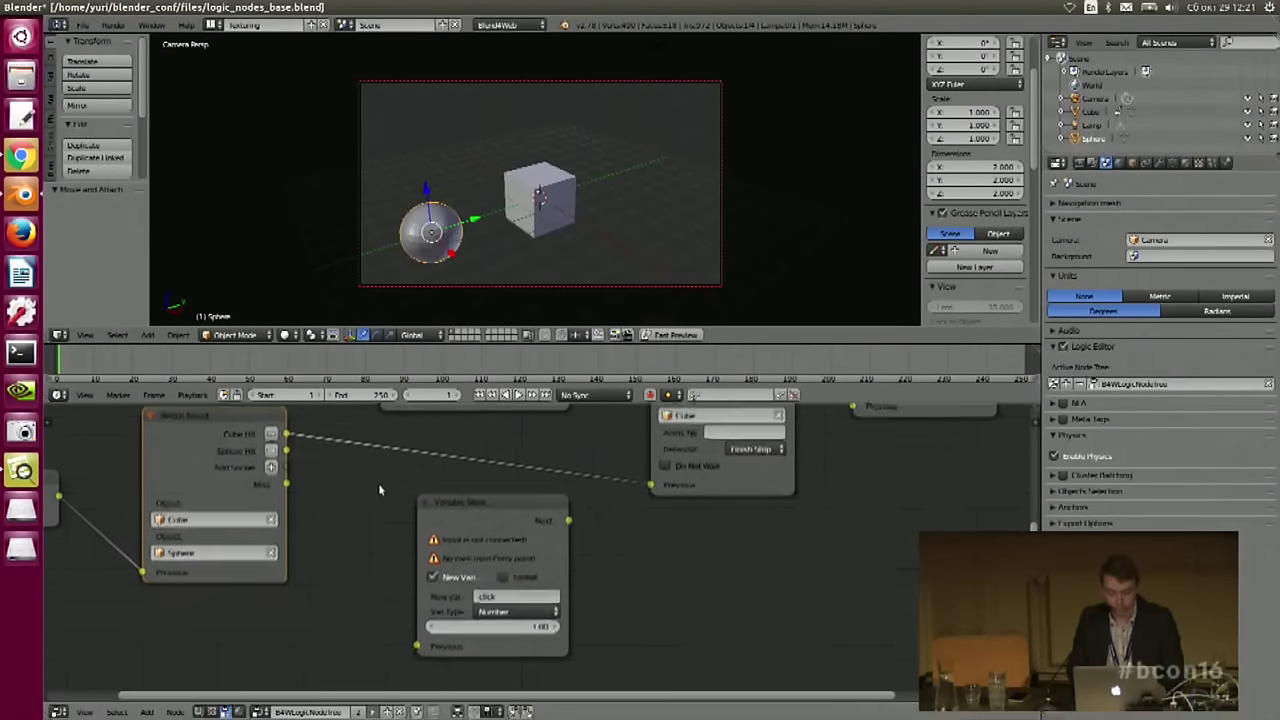
{"action": "left_click_drag", "start_coordinate": [287, 451], "coordinate": [290, 455]}
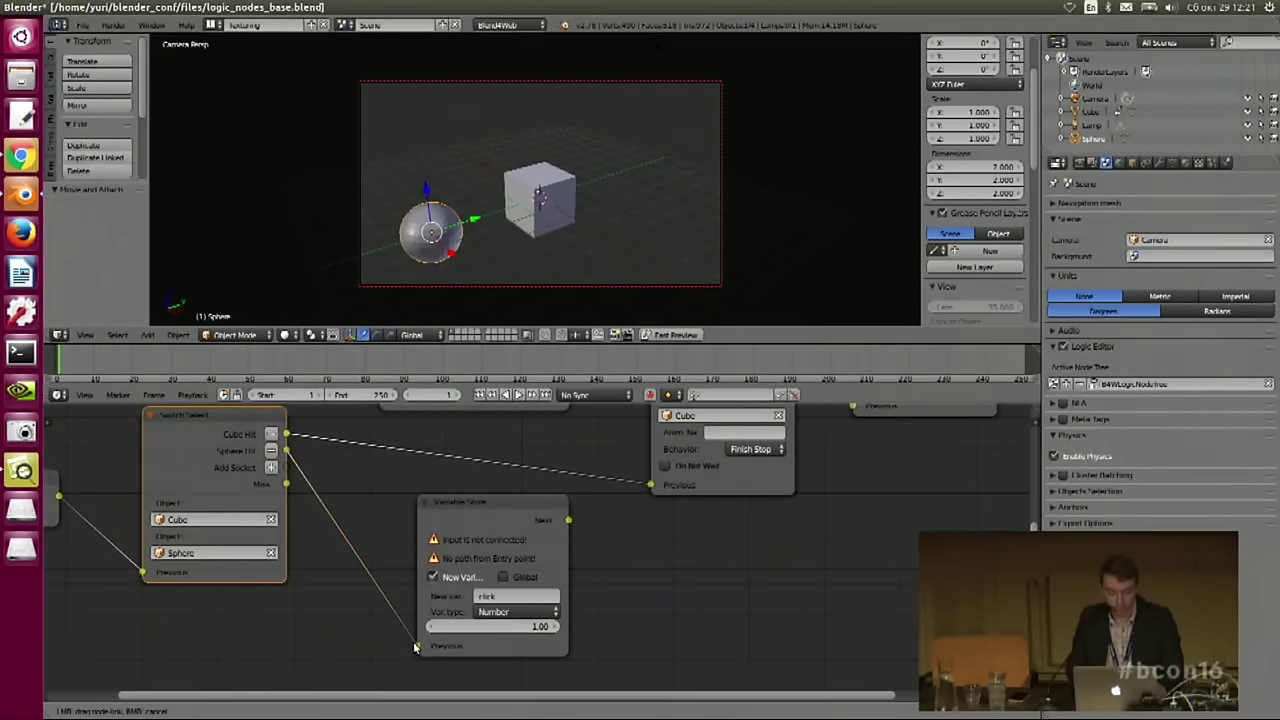
{"action": "left_click_drag", "start_coordinate": [415, 646], "coordinate": [417, 644]}
{"action": "left_click_drag", "start_coordinate": [499, 516], "coordinate": [502, 531]}
{"action": "middle_click_drag", "start_coordinate": [612, 542], "coordinate": [662, 532]}
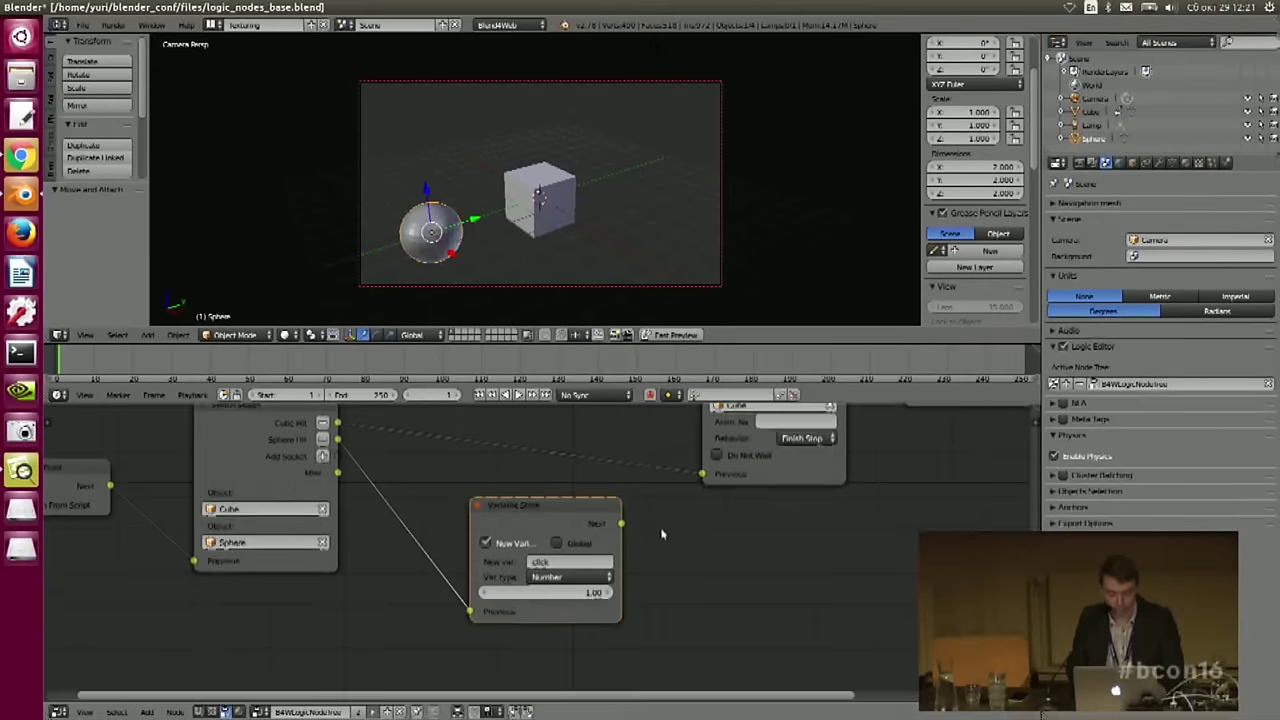
- Link Variable Store's Next output back to Switch Select's Previous input and place a reroute point on the link below the Switch Select node
{"action": "left_click_drag", "start_coordinate": [622, 523], "coordinate": [644, 527]}
{"action": "left_click_drag", "start_coordinate": [709, 625], "coordinate": [502, 505]}
{"action": "left_click_drag", "start_coordinate": [549, 683], "coordinate": [195, 561]}
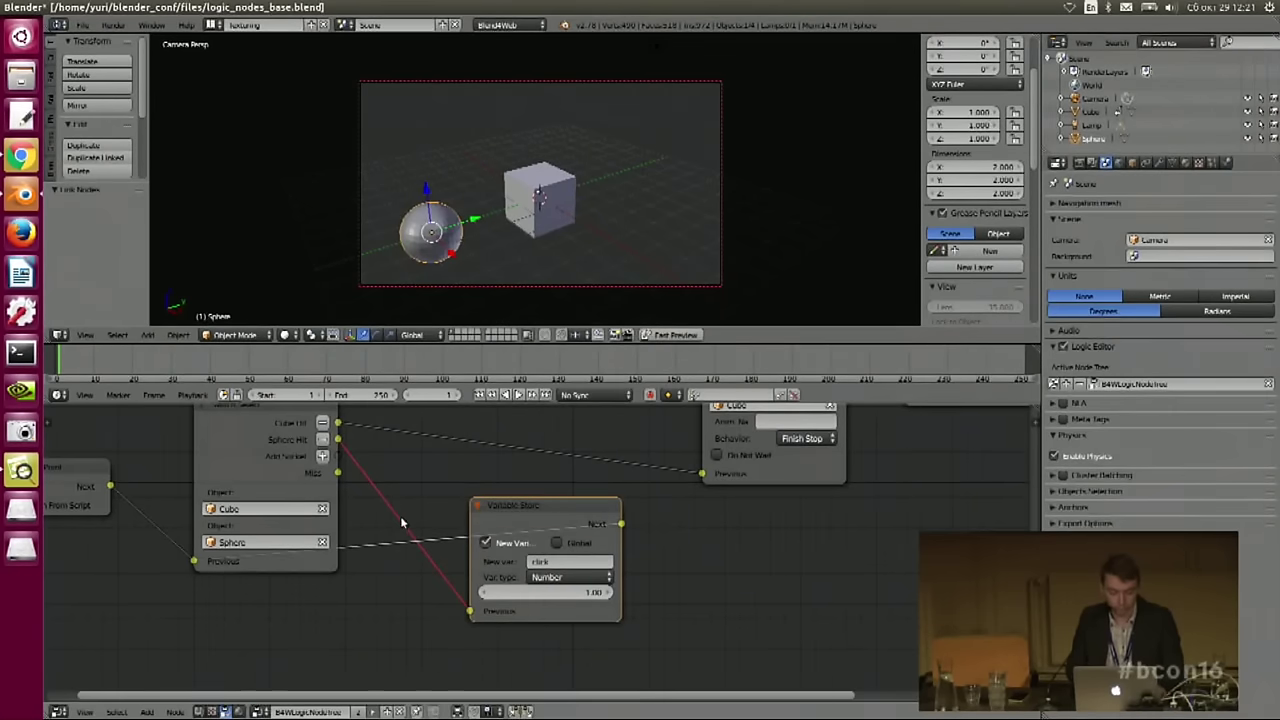
{"action": "left_click_drag", "start_coordinate": [360, 573], "coordinate": [360, 576], "text": "shift"}
{"action": "key", "text": "g"}
{"action": "left_click", "coordinate": [161, 688]}
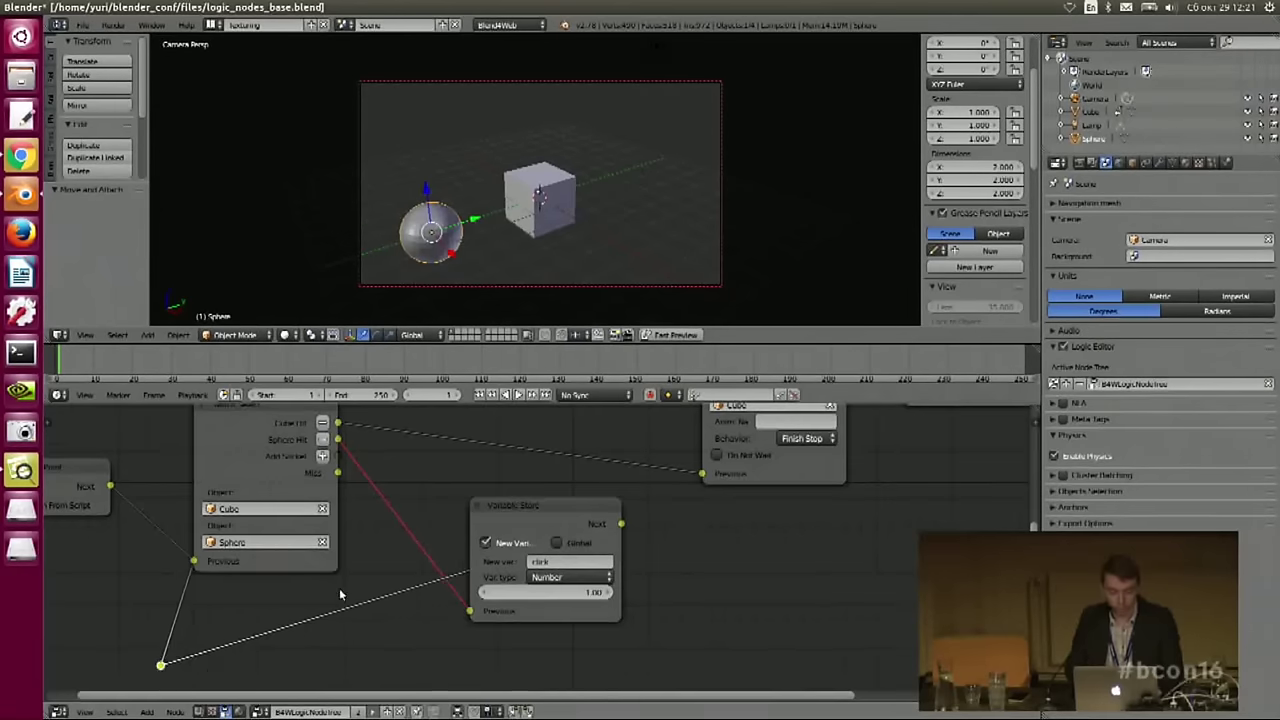
- Add a second reroute point to the return link and place it below and to the right of the Variable Store node
{"action": "middle_click_drag", "start_coordinate": [356, 541], "coordinate": [348, 577]}
{"action": "middle_click_drag", "start_coordinate": [250, 479], "coordinate": [256, 469]}
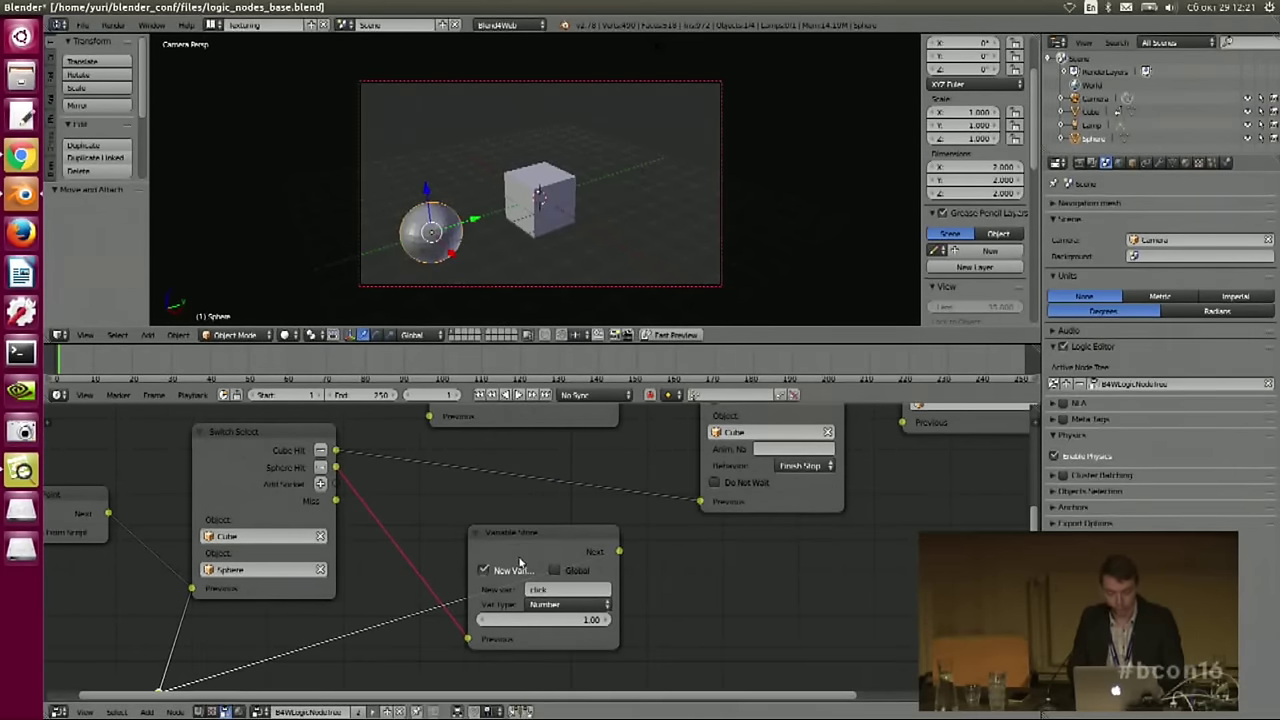
{"action": "middle_click_drag", "start_coordinate": [526, 536], "coordinate": [534, 497]}
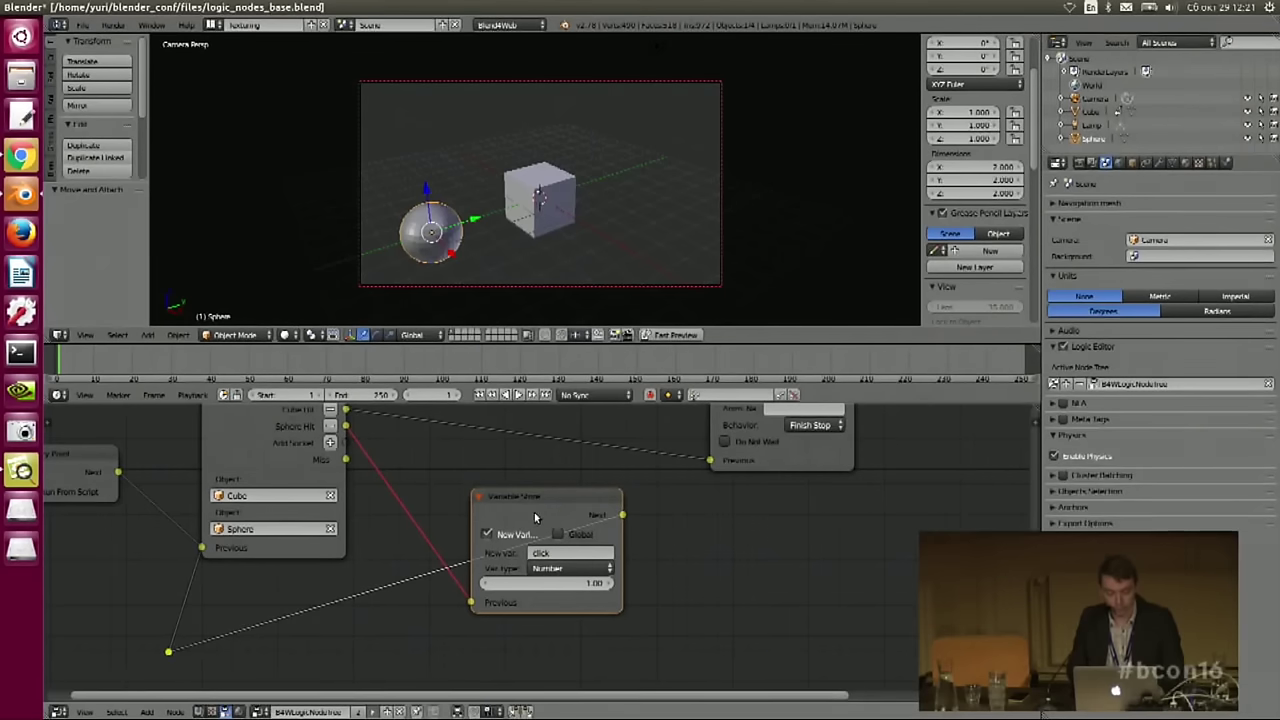
{"action": "left_click", "coordinate": [487, 533]}
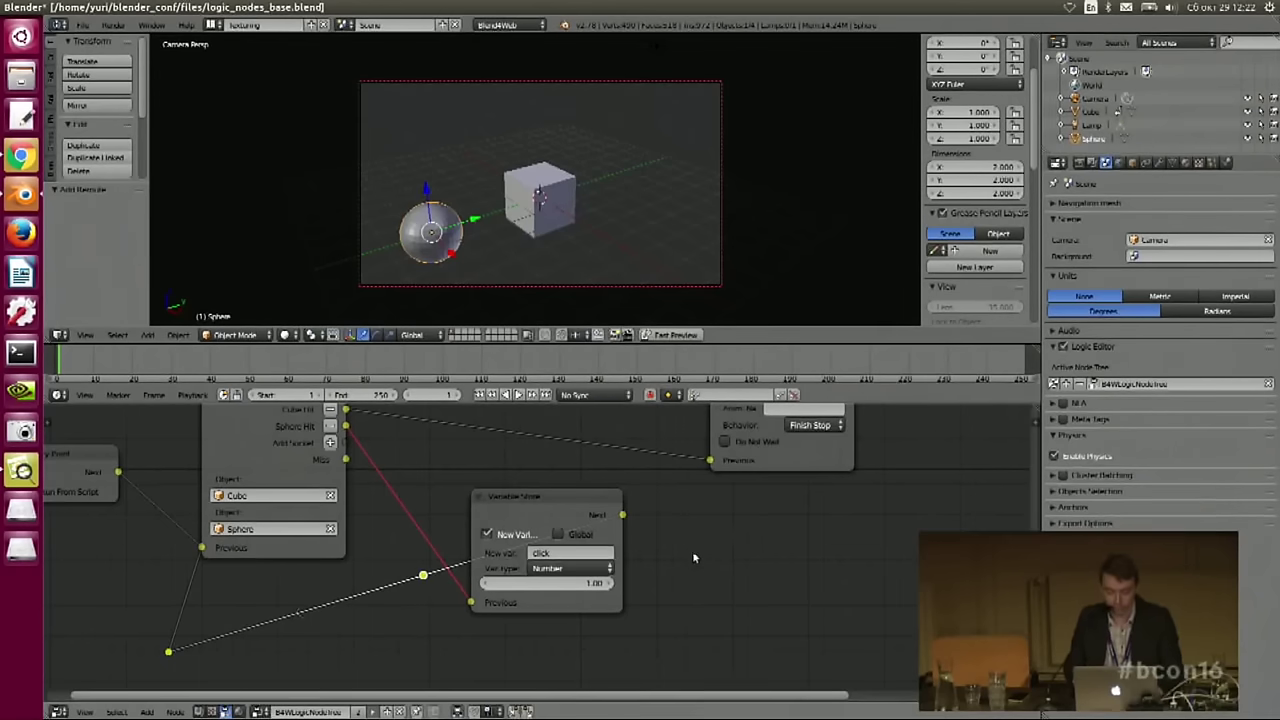
{"action": "left_click", "coordinate": [421, 578]}
{"action": "left_click_drag", "start_coordinate": [421, 580], "coordinate": [688, 668]}
{"action": "middle_click_drag", "start_coordinate": [532, 595], "coordinate": [542, 614]}
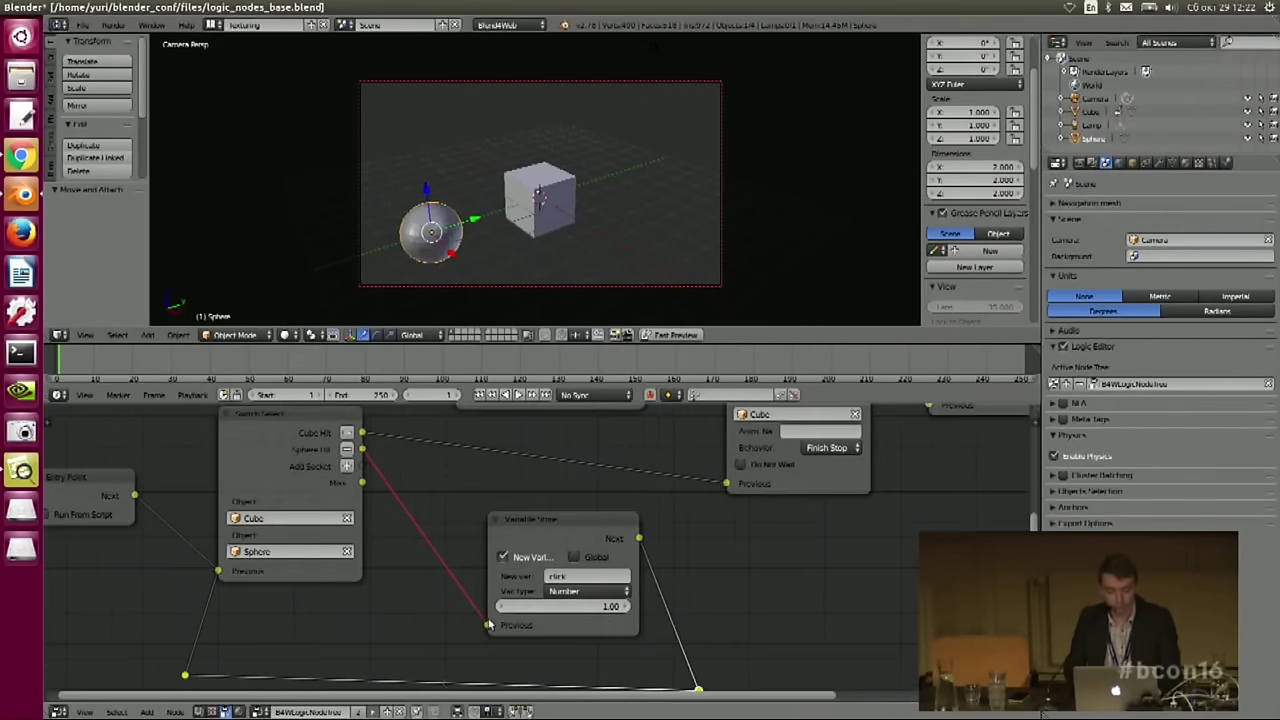
- Tidy the loop by adjusting both reroute points and moving the Variable Store node slightly upward
{"action": "left_click_drag", "start_coordinate": [184, 677], "coordinate": [172, 676]}
{"action": "middle_click_drag", "start_coordinate": [403, 492], "coordinate": [400, 530]}
{"action": "left_click_drag", "start_coordinate": [510, 550], "coordinate": [511, 532]}
{"action": "middle_click_drag", "start_coordinate": [671, 658], "coordinate": [643, 604]}
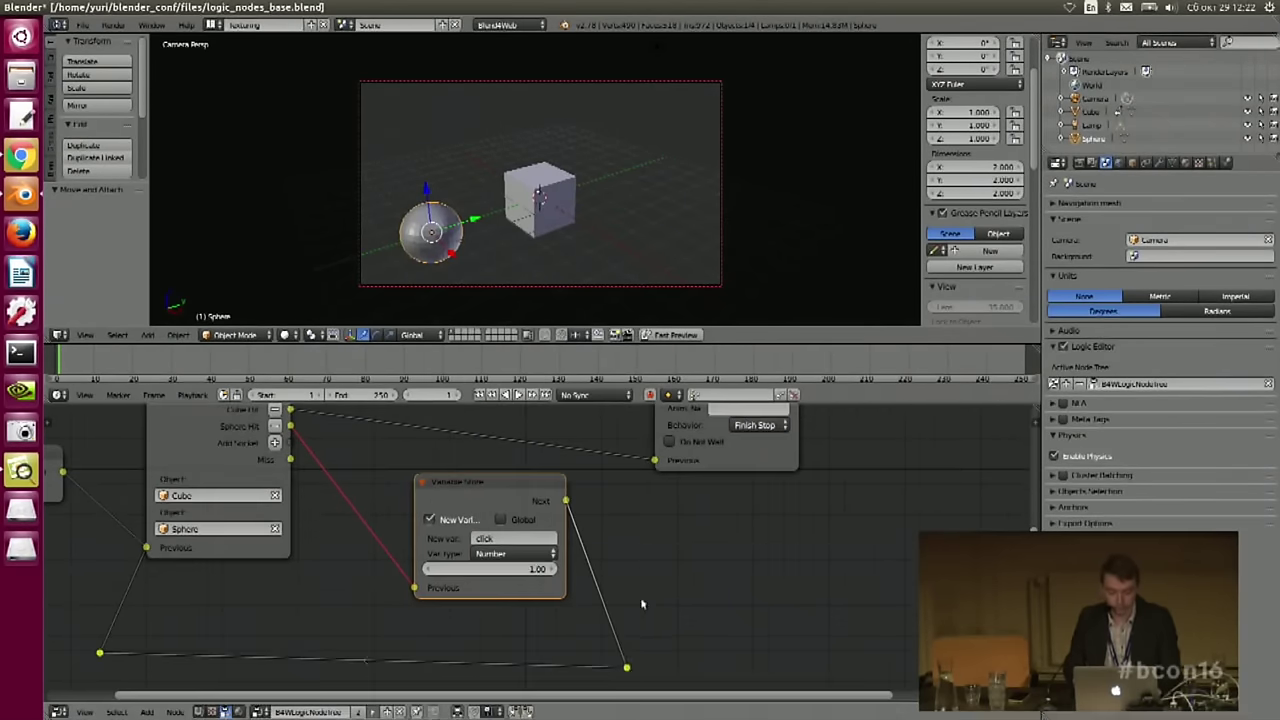
{"action": "left_click_drag", "start_coordinate": [626, 668], "coordinate": [640, 627]}
- Enlarge the node editor and insert the Conditional Jump node into the link between Cube Hit and Play Animation
{"action": "middle_click_drag", "start_coordinate": [570, 551], "coordinate": [582, 715]}
{"action": "left_click", "coordinate": [500, 427]}
{"action": "key", "text": "ctrl+Up"}
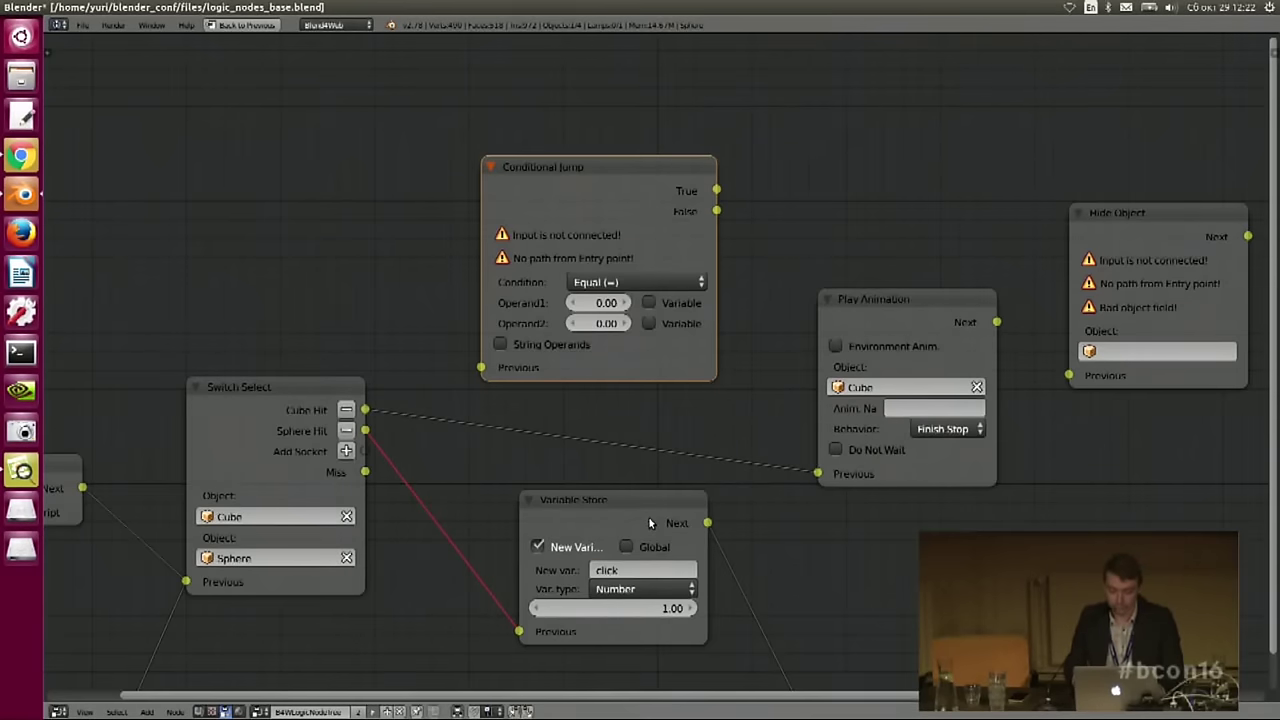
{"action": "middle_click_drag", "start_coordinate": [601, 570], "coordinate": [594, 491]}
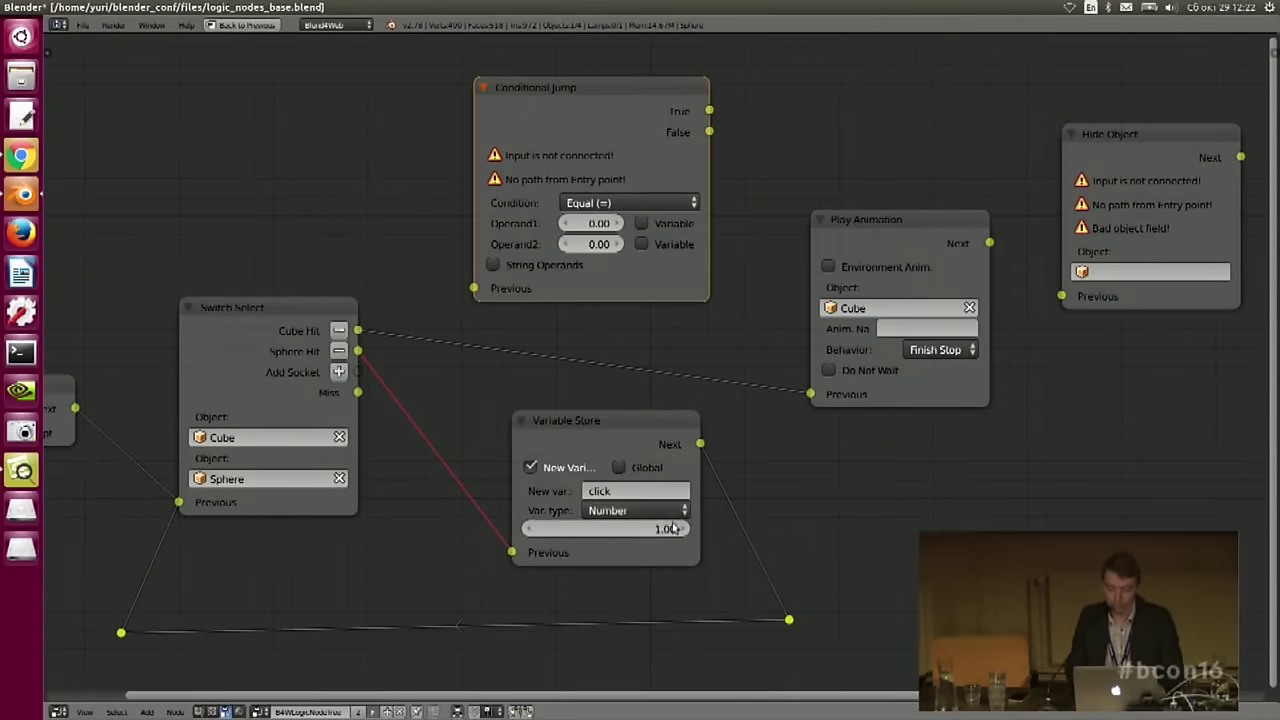
{"action": "middle_click_drag", "start_coordinate": [648, 280], "coordinate": [645, 408]}
{"action": "left_click_drag", "start_coordinate": [593, 211], "coordinate": [607, 199]}
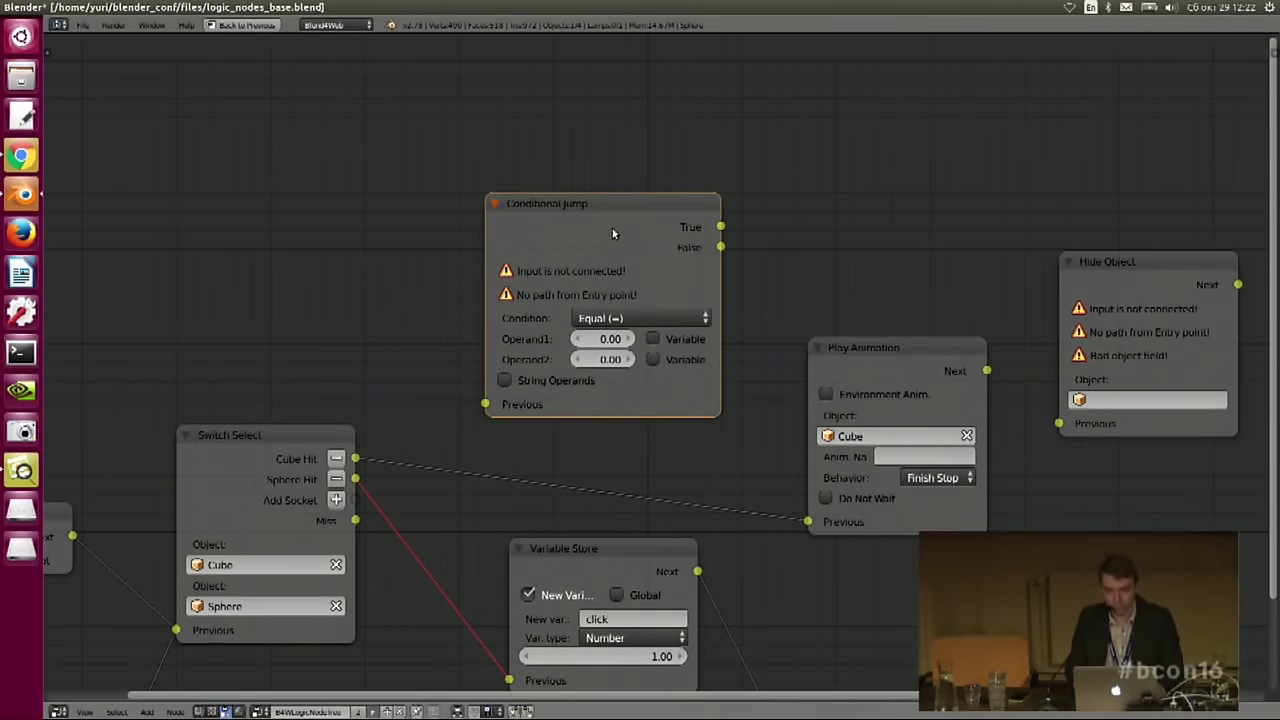
{"action": "left_click_drag", "start_coordinate": [635, 202], "coordinate": [643, 190]}
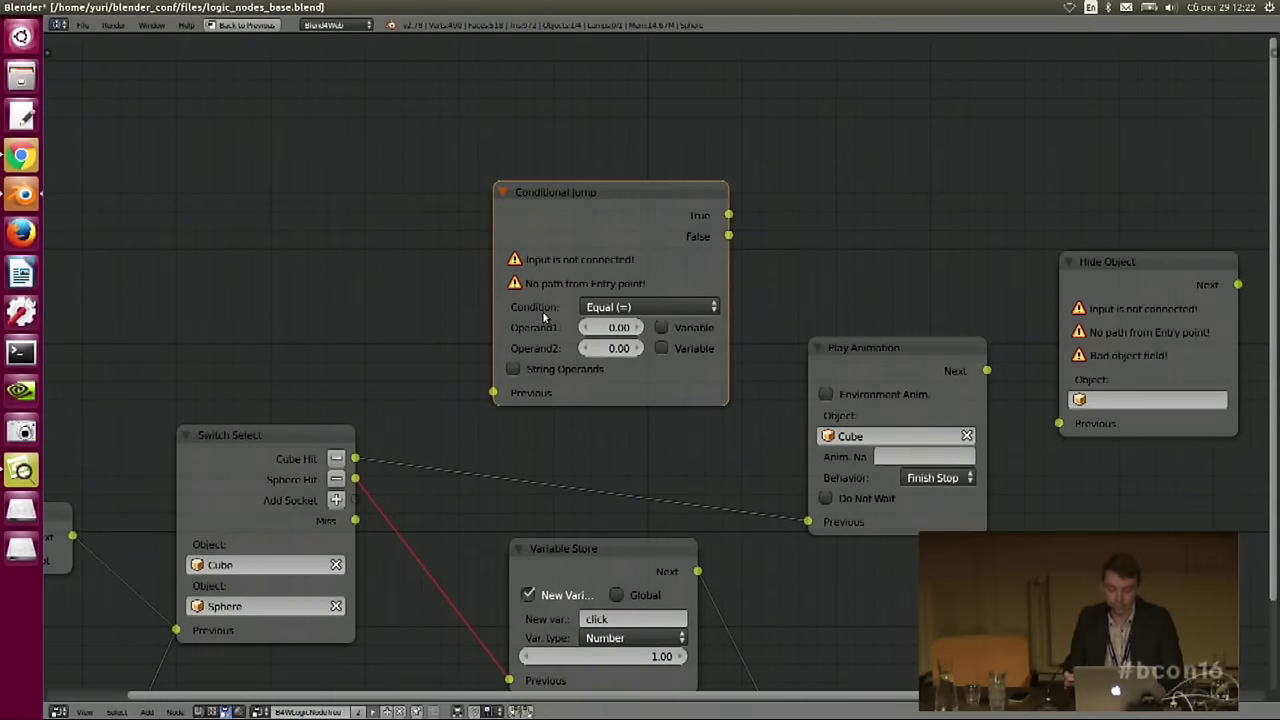
{"action": "left_click_drag", "start_coordinate": [613, 219], "coordinate": [615, 312]}
- Set the Conditional Jump node's Operand1 to the variable "click" and Operand2 to 1
{"action": "left_click", "coordinate": [659, 381]}
{"action": "left_click", "coordinate": [600, 381]}
{"action": "left_click", "coordinate": [598, 405]}
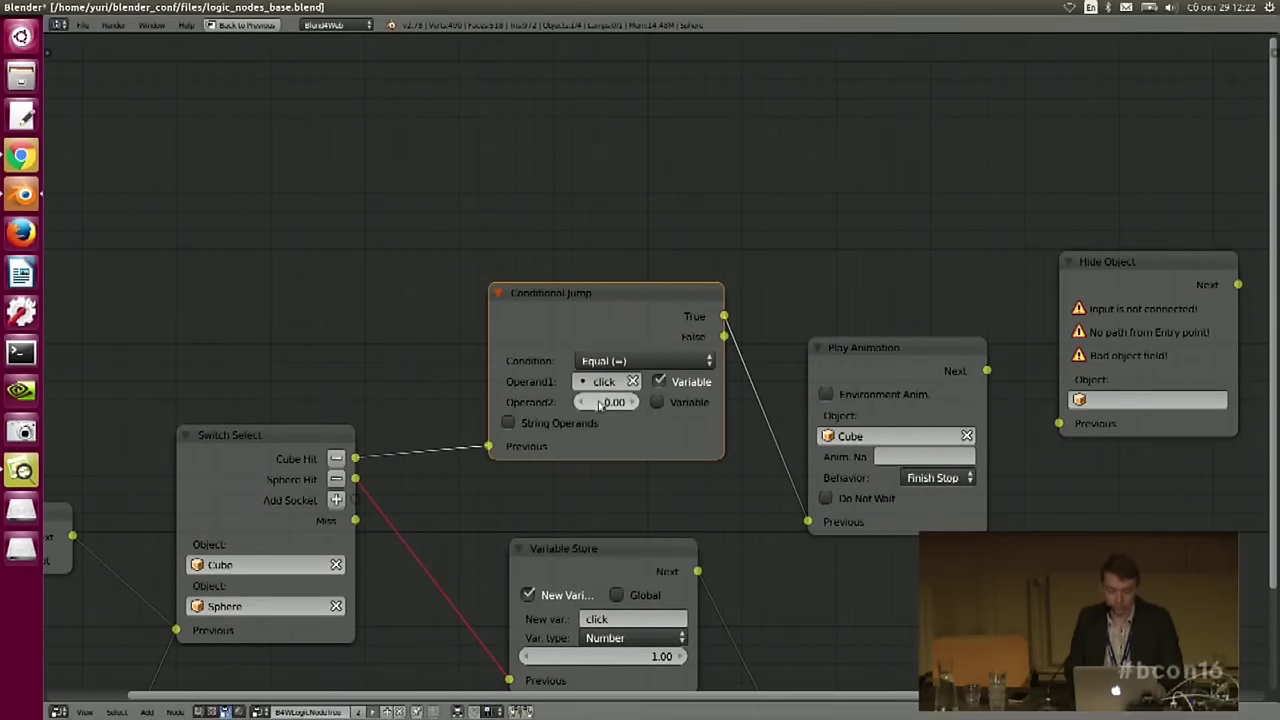
{"action": "left_click", "coordinate": [618, 417]}
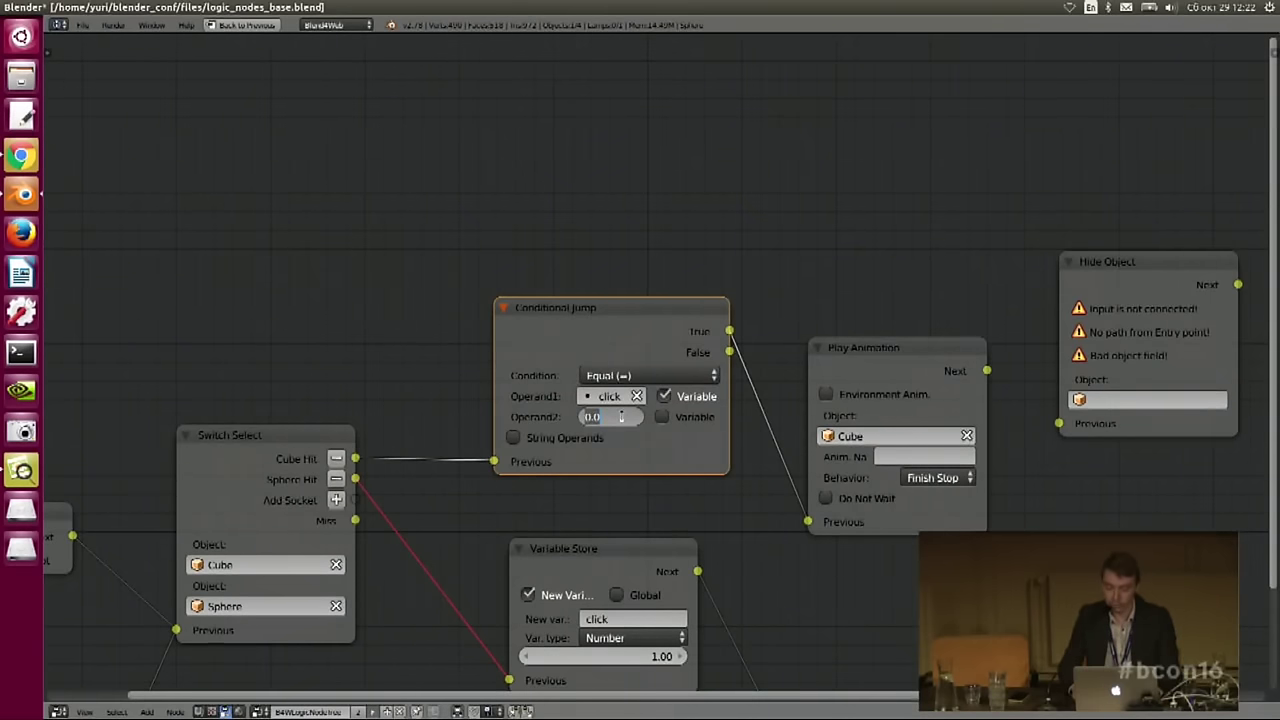
{"action": "type", "text": "1"}
{"action": "key", "text": "Return"}
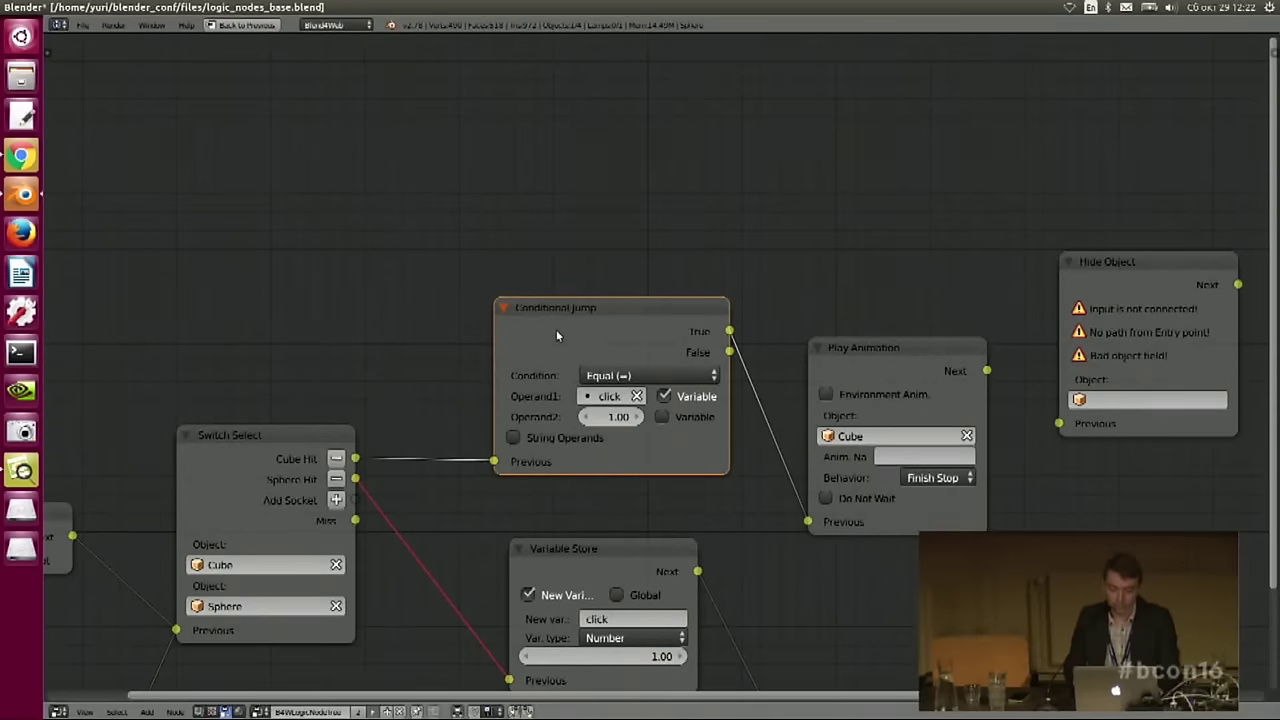
- Reposition the Conditional Jump node above the Variable Store node and move the Play Animation node slightly up and to the right
{"action": "middle_click_drag", "start_coordinate": [594, 309], "coordinate": [585, 220]}
{"action": "left_click_drag", "start_coordinate": [585, 220], "coordinate": [580, 224]}
{"action": "middle_click_drag", "start_coordinate": [505, 428], "coordinate": [502, 381]}
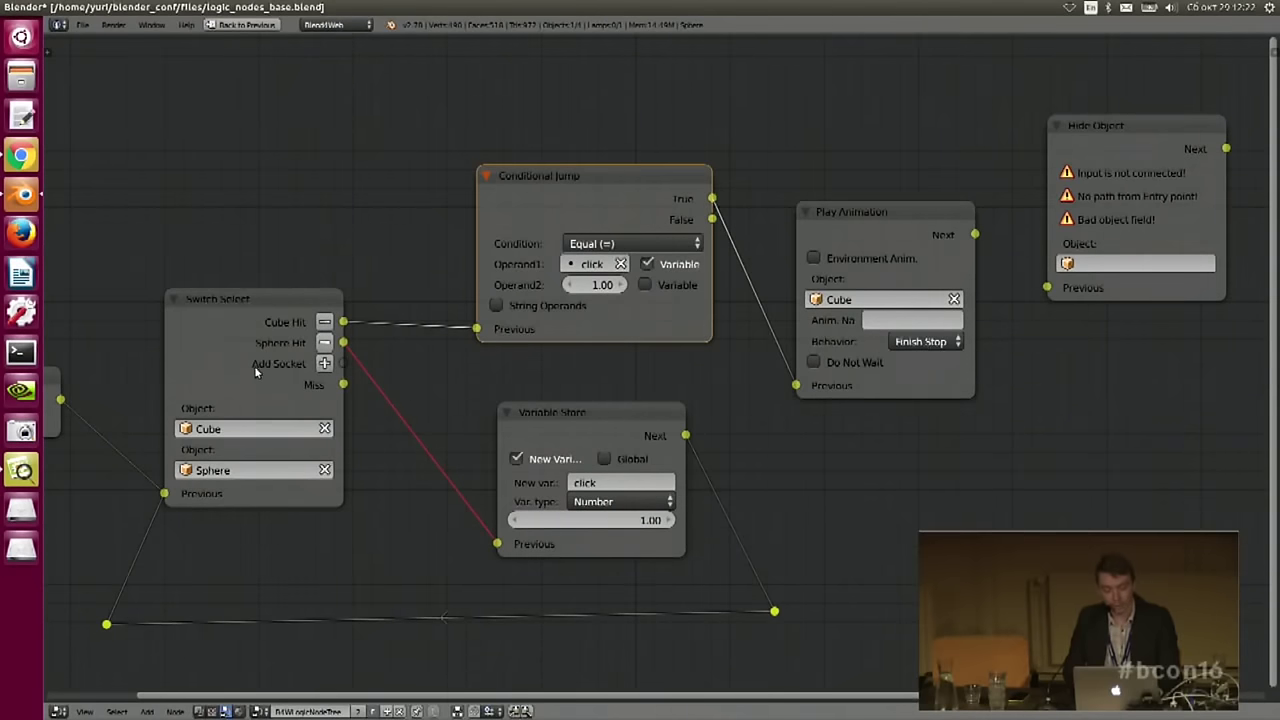
{"action": "middle_click_drag", "start_coordinate": [558, 200], "coordinate": [495, 247]}
{"action": "left_click_drag", "start_coordinate": [494, 247], "coordinate": [502, 235]}
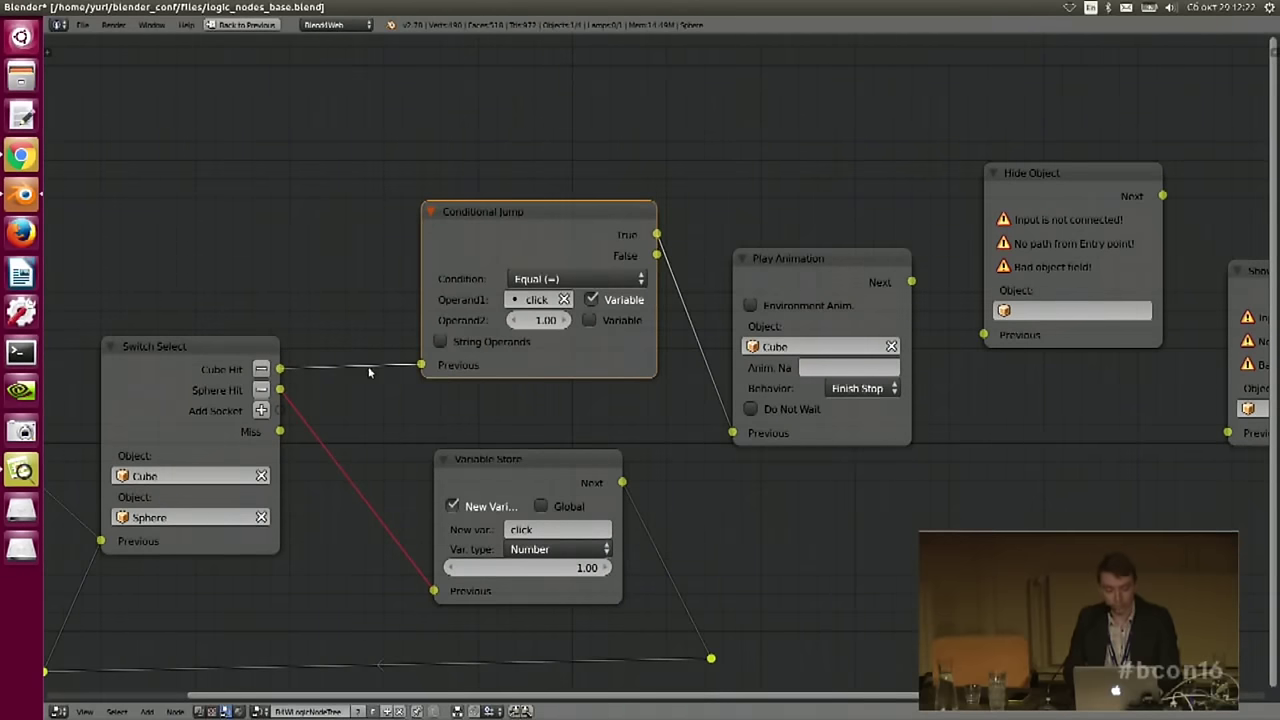
{"action": "left_click_drag", "start_coordinate": [509, 237], "coordinate": [508, 248]}
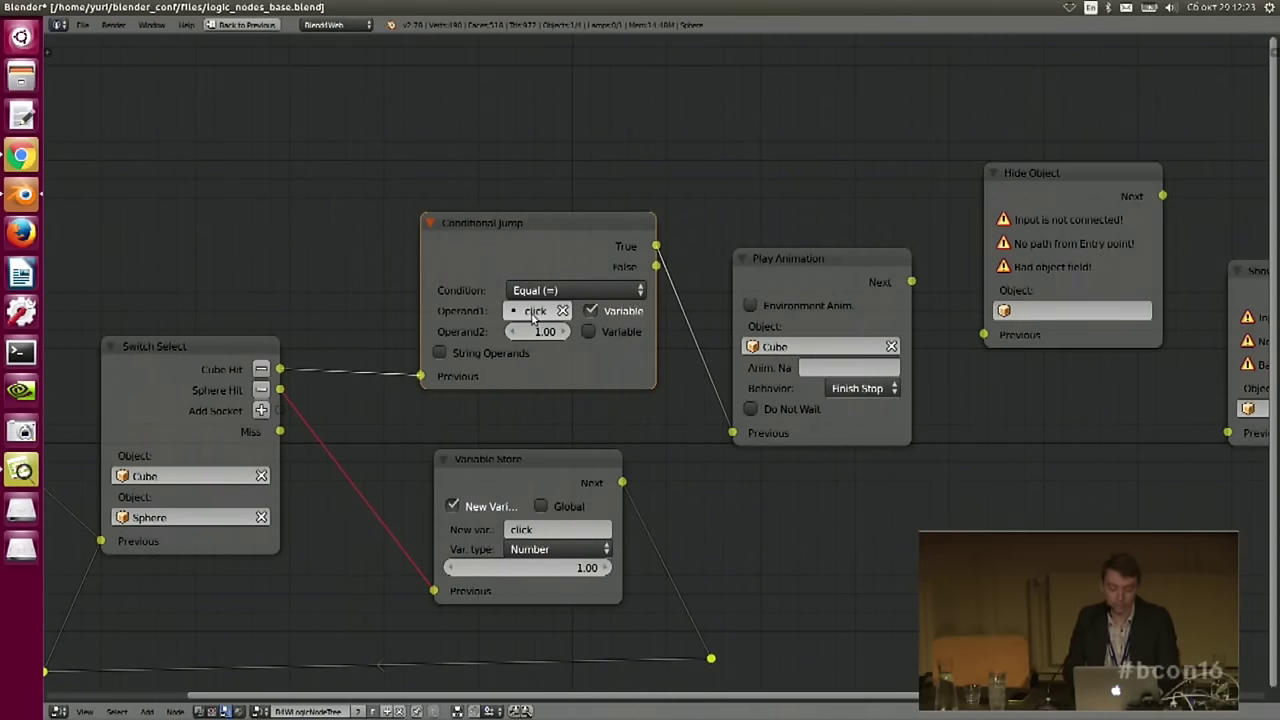
{"action": "left_click_drag", "start_coordinate": [570, 223], "coordinate": [574, 219]}
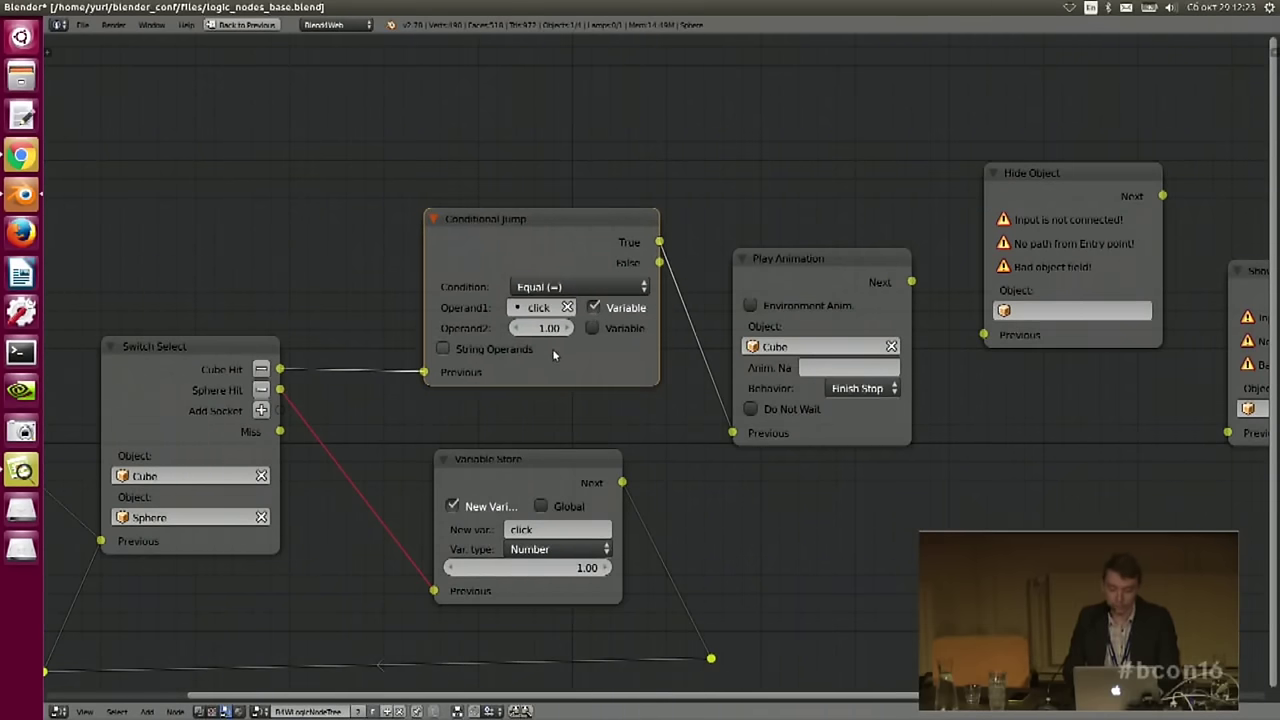
{"action": "left_click_drag", "start_coordinate": [800, 283], "coordinate": [821, 262]}
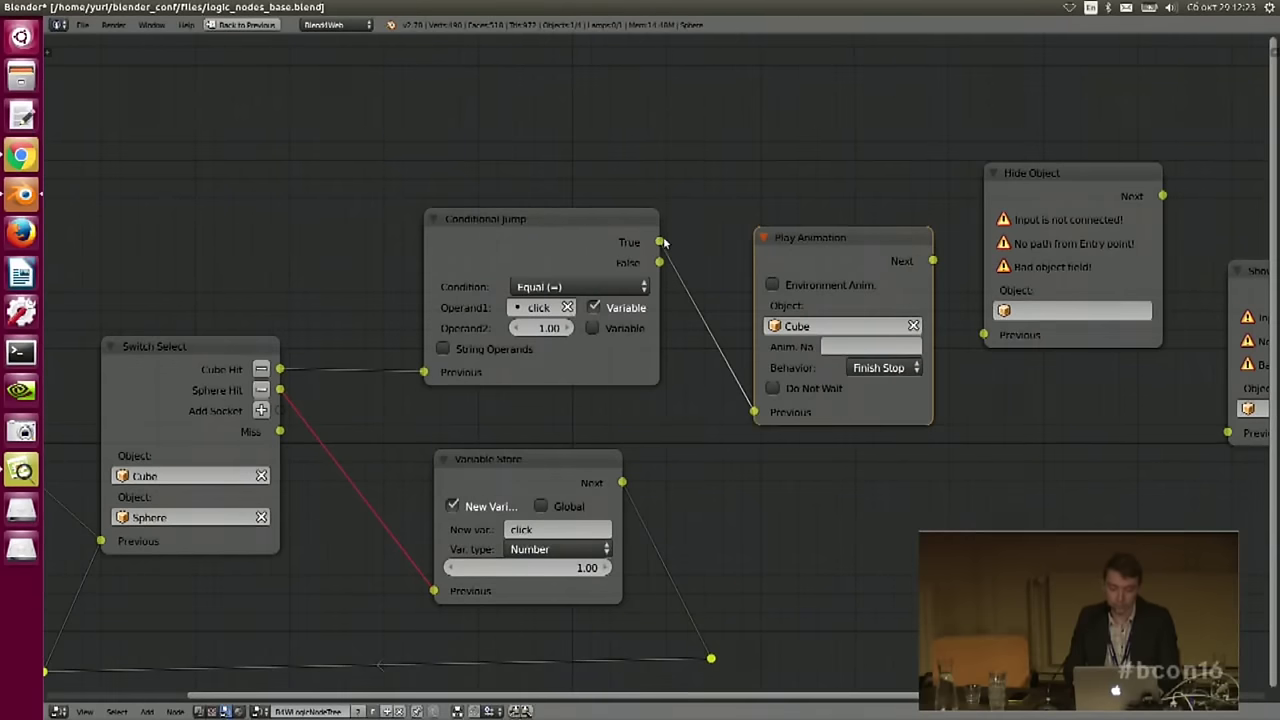
{"action": "scroll", "coordinate": [707, 343], "scroll_direction": "up", "scroll_amount": 2}
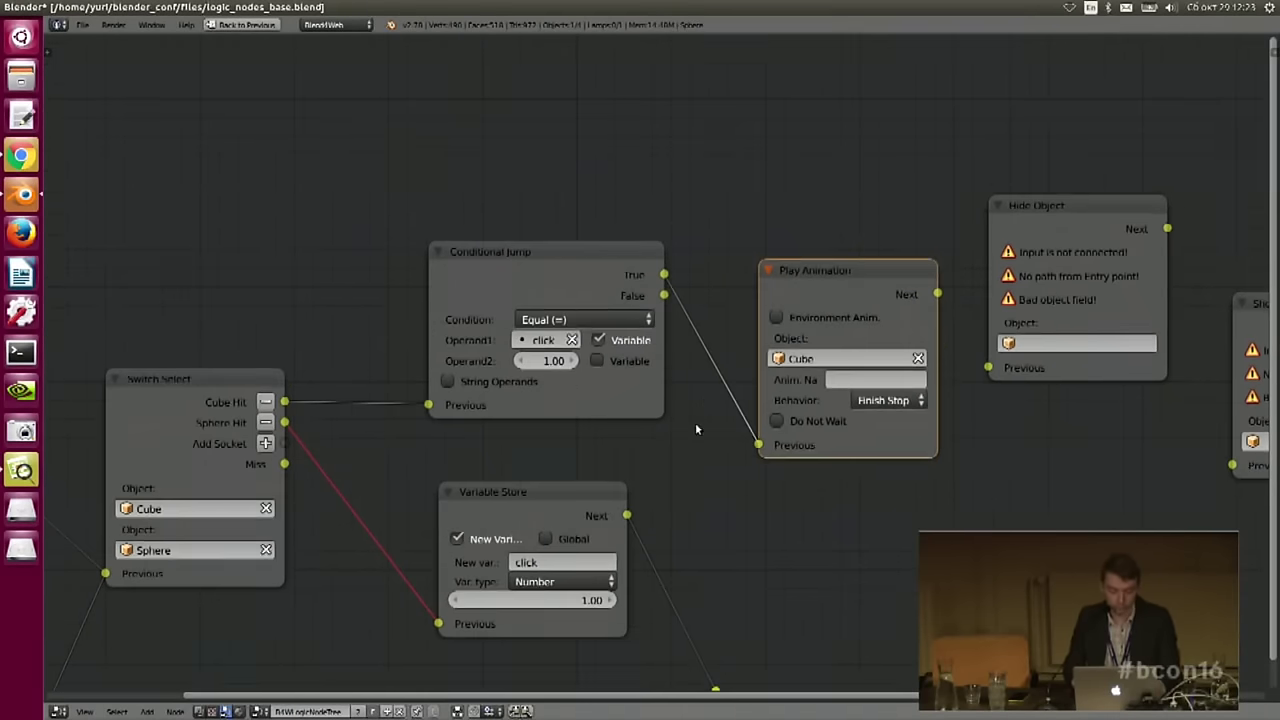
- Loop Play Animation's Next output back to Switch Select's Previous input through two reroute points above the nodes
{"action": "scroll", "coordinate": [735, 320], "scroll_direction": "down", "scroll_amount": 2}
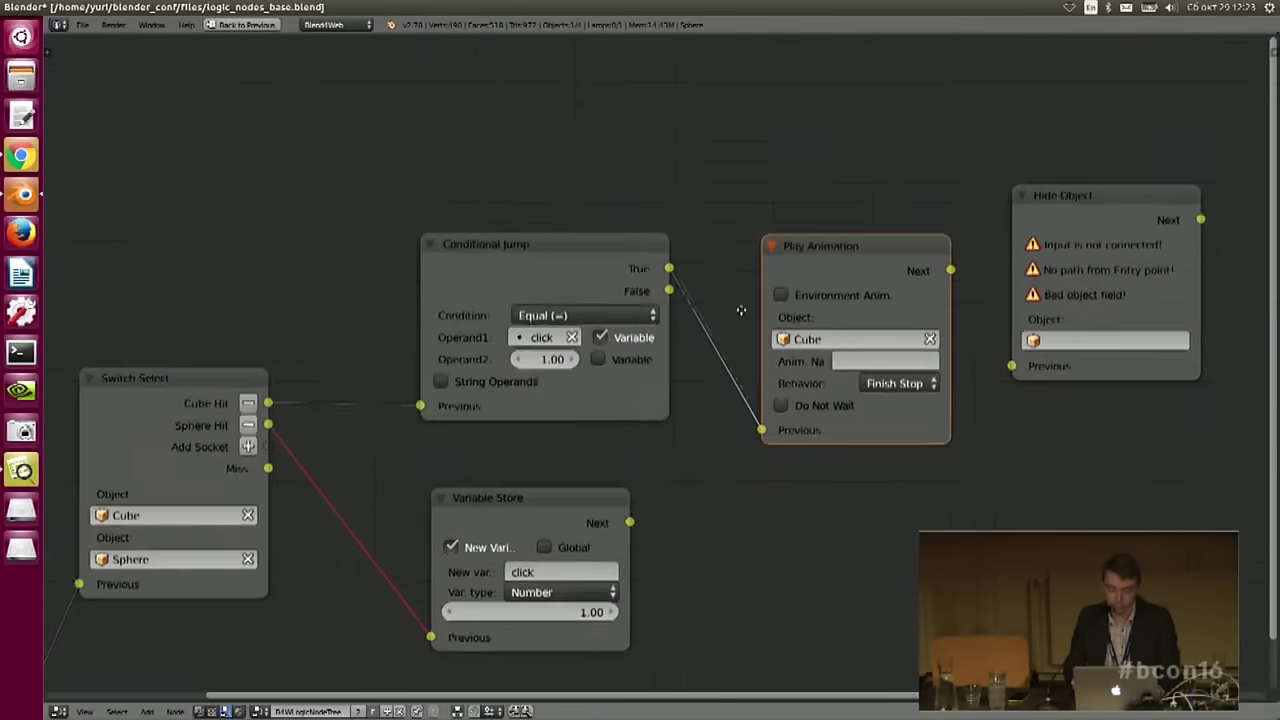
{"action": "left_click_drag", "start_coordinate": [962, 258], "coordinate": [130, 545]}
{"action": "left_click_drag", "start_coordinate": [397, 457], "coordinate": [405, 448], "text": "shift"}
{"action": "key", "text": "g"}
{"action": "left_click", "coordinate": [240, 134]}
{"action": "left_click_drag", "start_coordinate": [246, 219], "coordinate": [284, 150], "text": "shift"}
{"action": "left_click_drag", "start_coordinate": [300, 246], "coordinate": [1035, 207]}
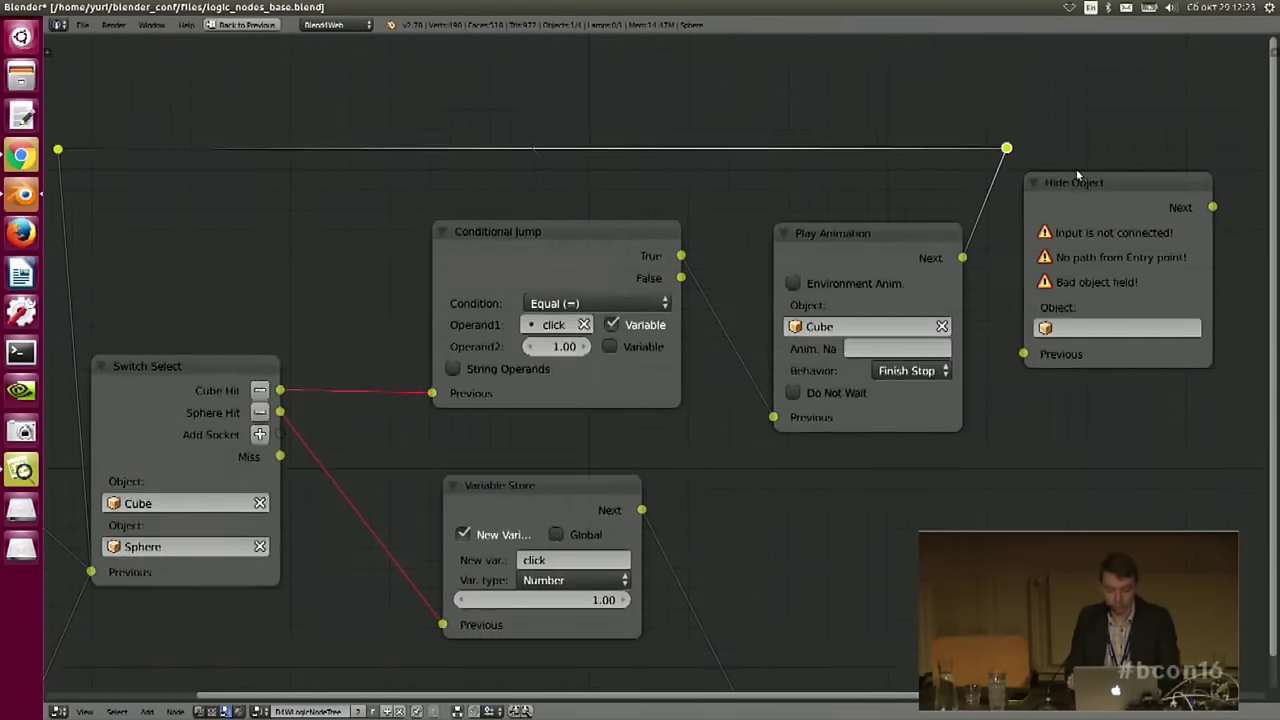
- Shift the Hide Object node aside and move the Play Animation node slightly farther from Conditional Jump
{"action": "middle_click_drag", "start_coordinate": [1112, 197], "coordinate": [894, 249]}
{"action": "left_click_drag", "start_coordinate": [927, 304], "coordinate": [963, 370]}
{"action": "left_click_drag", "start_coordinate": [1153, 334], "coordinate": [1219, 291]}
{"action": "left_click_drag", "start_coordinate": [938, 329], "coordinate": [983, 315]}
{"action": "middle_click_drag", "start_coordinate": [463, 303], "coordinate": [867, 238]}
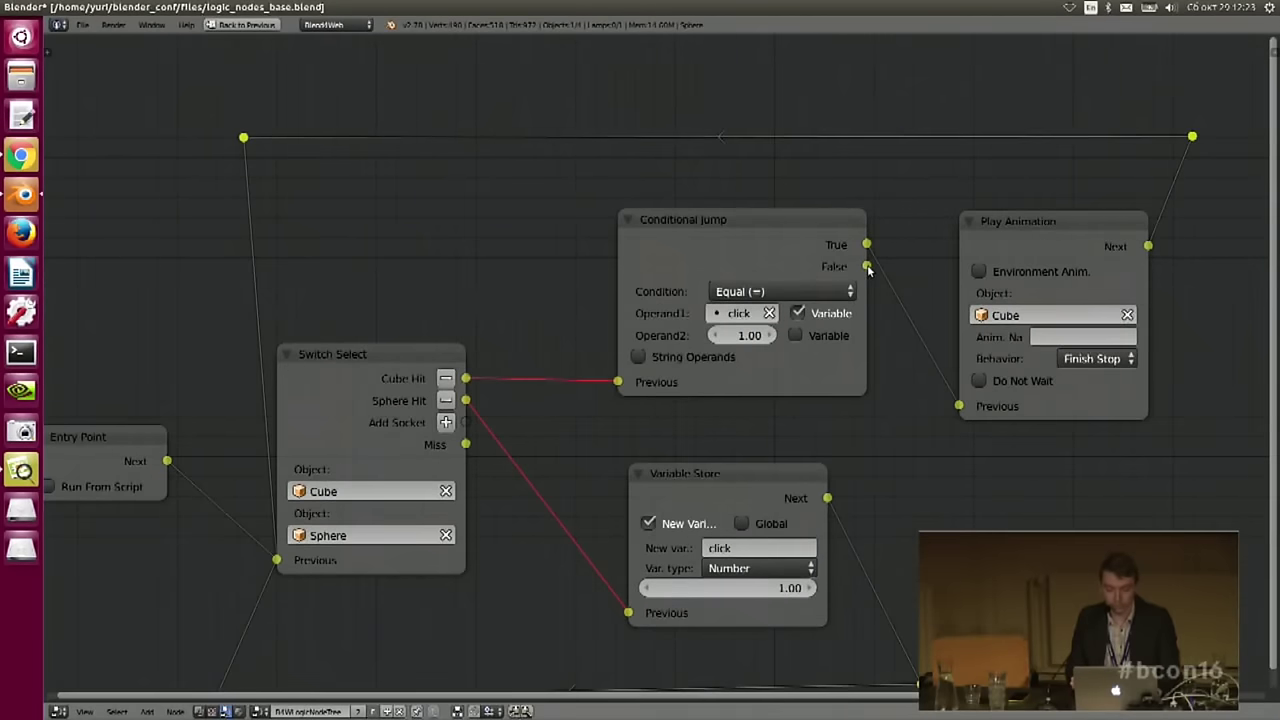
- Loop Conditional Jump's False output back to Switch Select's Previous input through two reroute points above the nodes
{"action": "left_click_drag", "start_coordinate": [868, 268], "coordinate": [865, 270]}
{"action": "left_click_drag", "start_coordinate": [926, 200], "coordinate": [465, 444]}
{"action": "left_click_drag", "start_coordinate": [557, 408], "coordinate": [571, 431], "text": "shift"}
{"action": "key", "text": "g"}
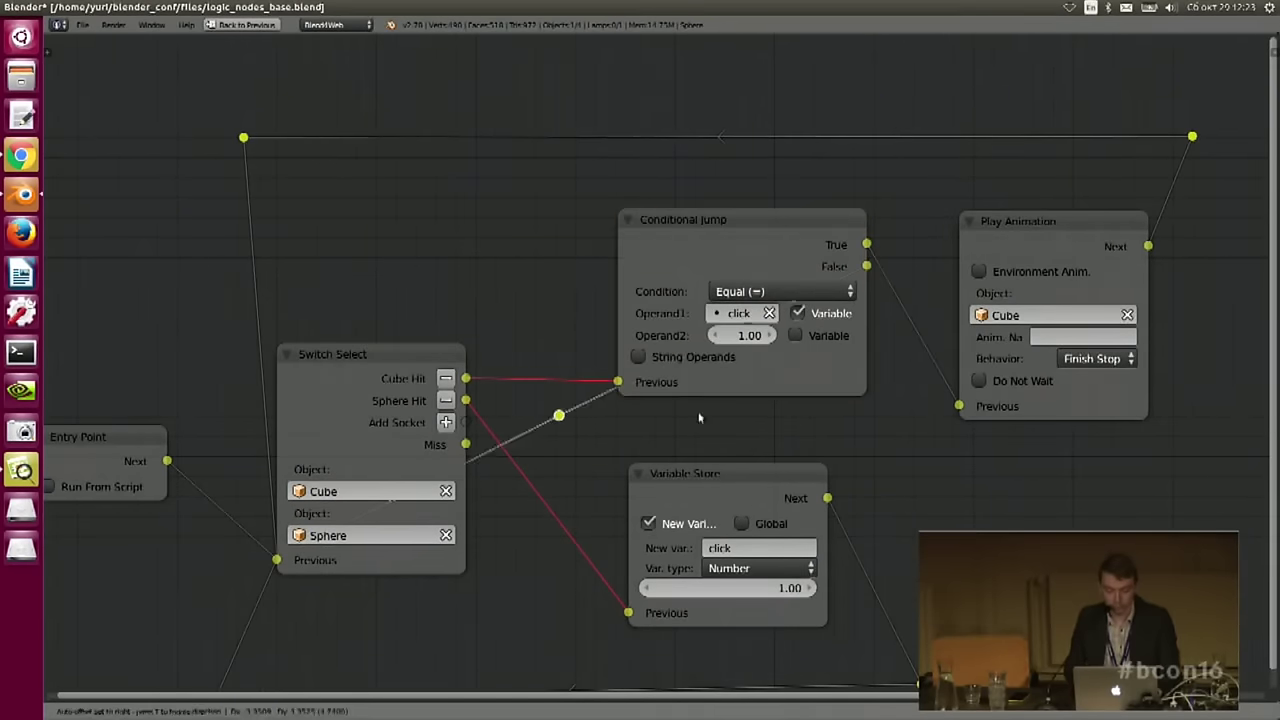
{"action": "left_click", "coordinate": [351, 198]}
{"action": "left_click_drag", "start_coordinate": [411, 181], "coordinate": [396, 223], "text": "shift"}
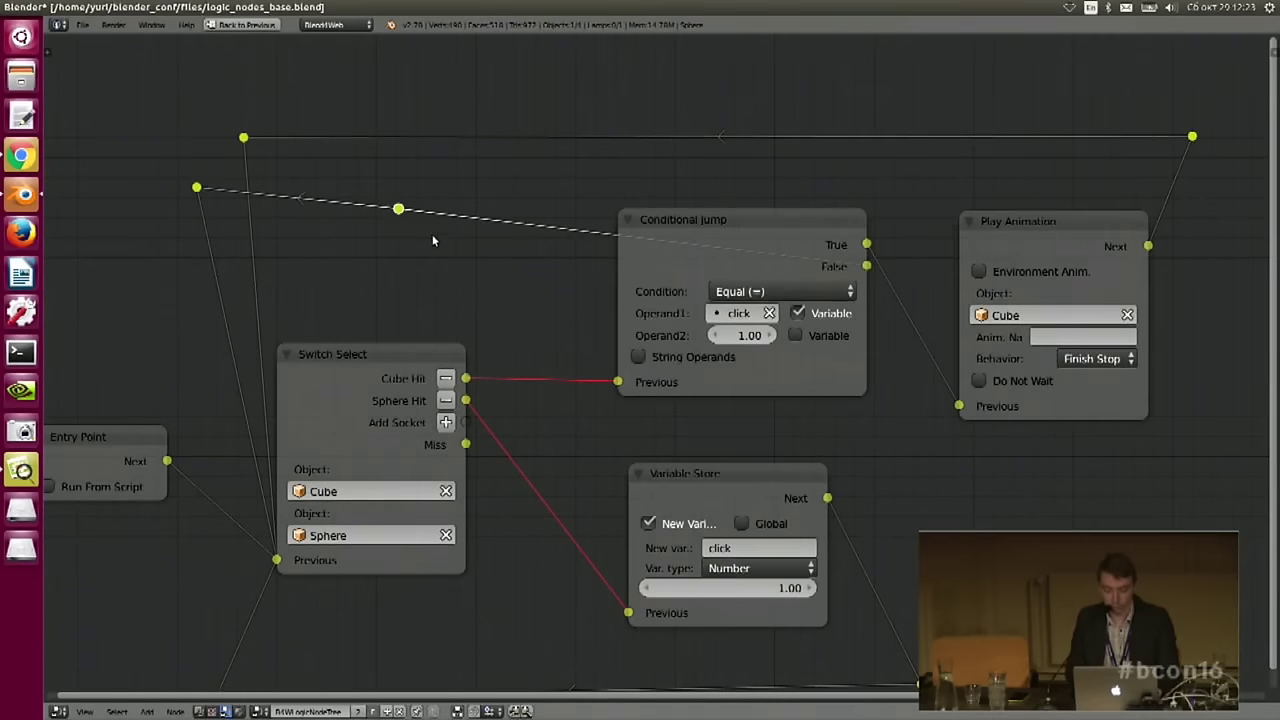
{"action": "key", "text": "g"}
{"action": "left_click", "coordinate": [965, 214]}
- Review the logic from Switch Select through Conditional Jump, Variable Store and Play Animation, including the return loops
{"action": "middle_click_drag", "start_coordinate": [591, 440], "coordinate": [579, 434]}
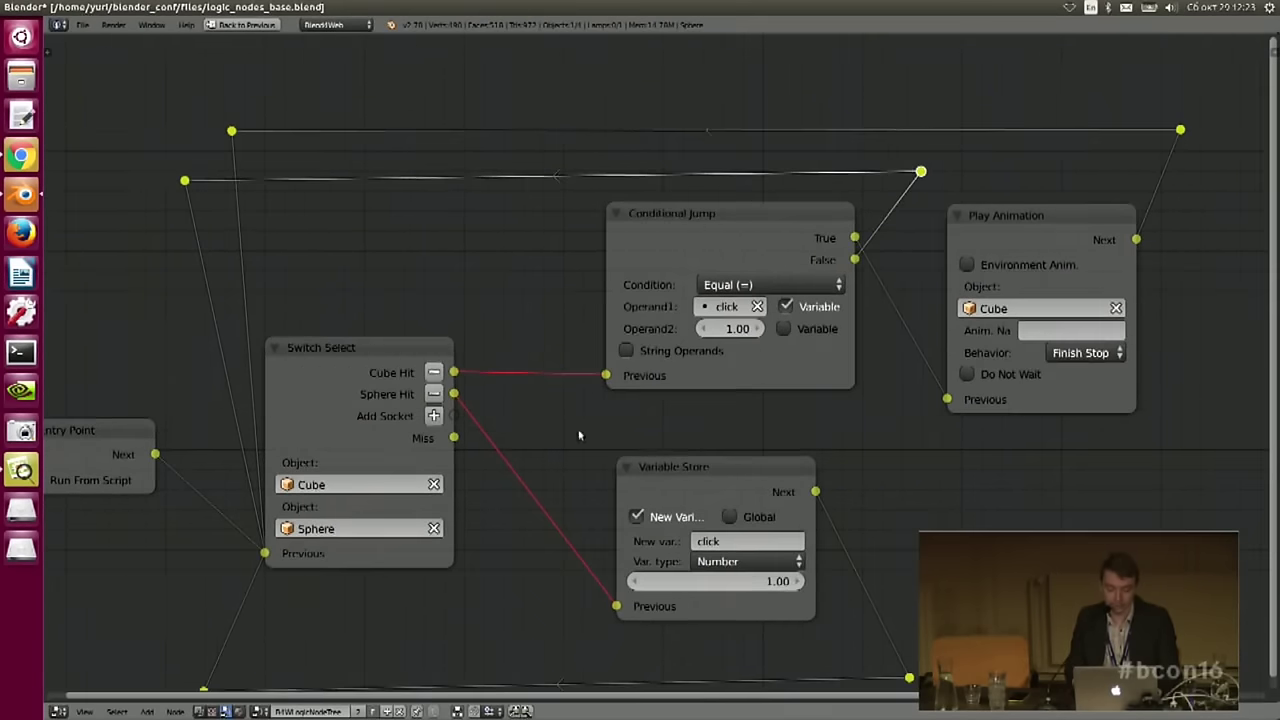
{"action": "middle_click_drag", "start_coordinate": [381, 360], "coordinate": [385, 344]}
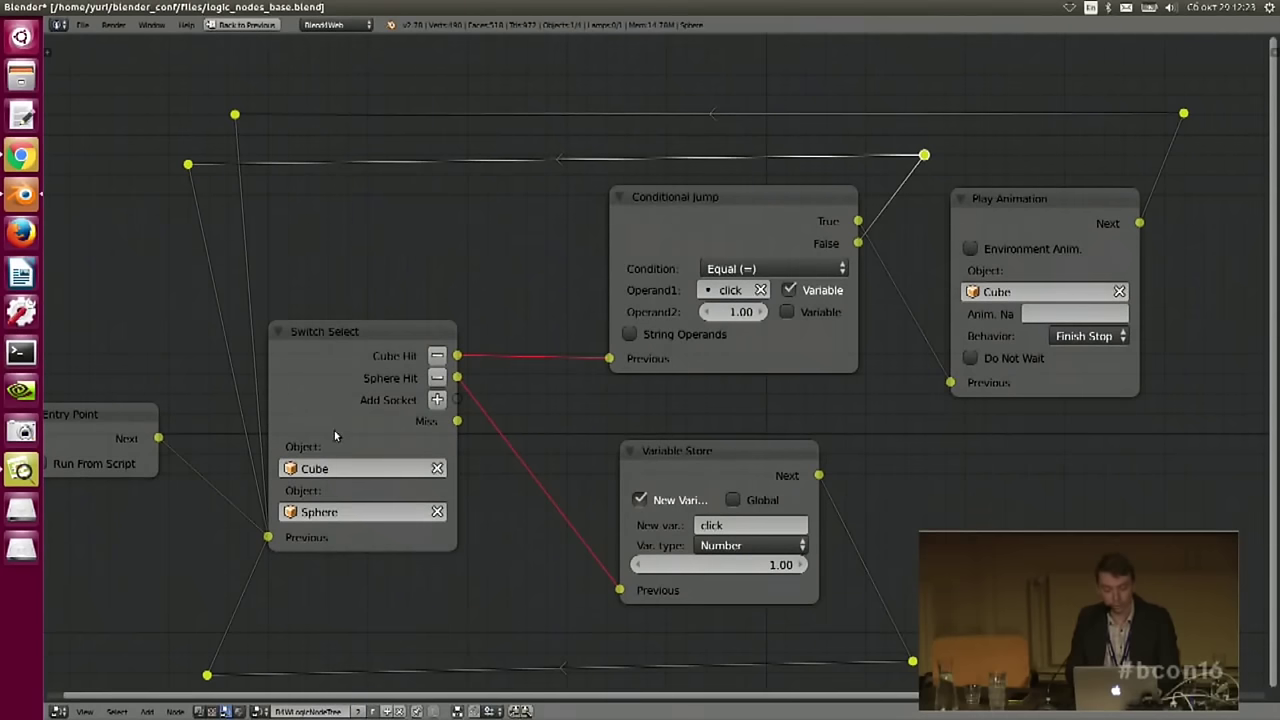
{"action": "middle_click_drag", "start_coordinate": [562, 341], "coordinate": [519, 356]}
{"action": "left_click", "coordinate": [669, 222]}
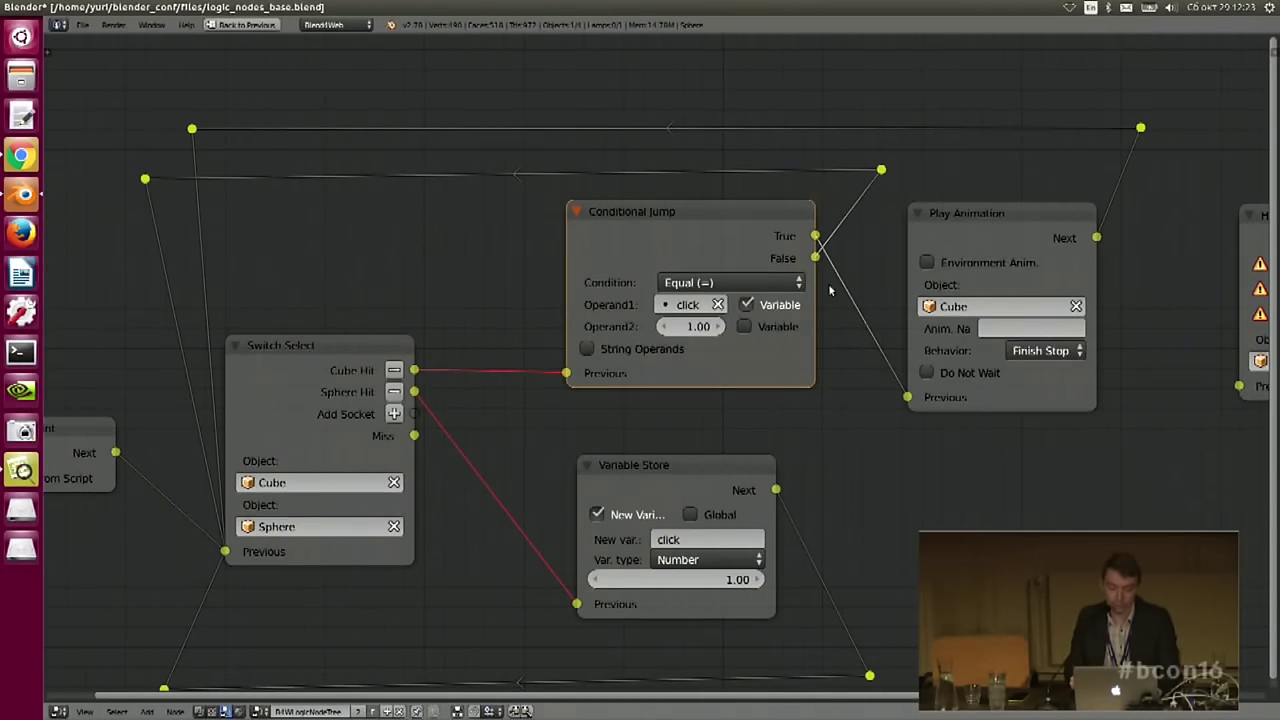
{"action": "middle_click_drag", "start_coordinate": [828, 251], "coordinate": [802, 274]}
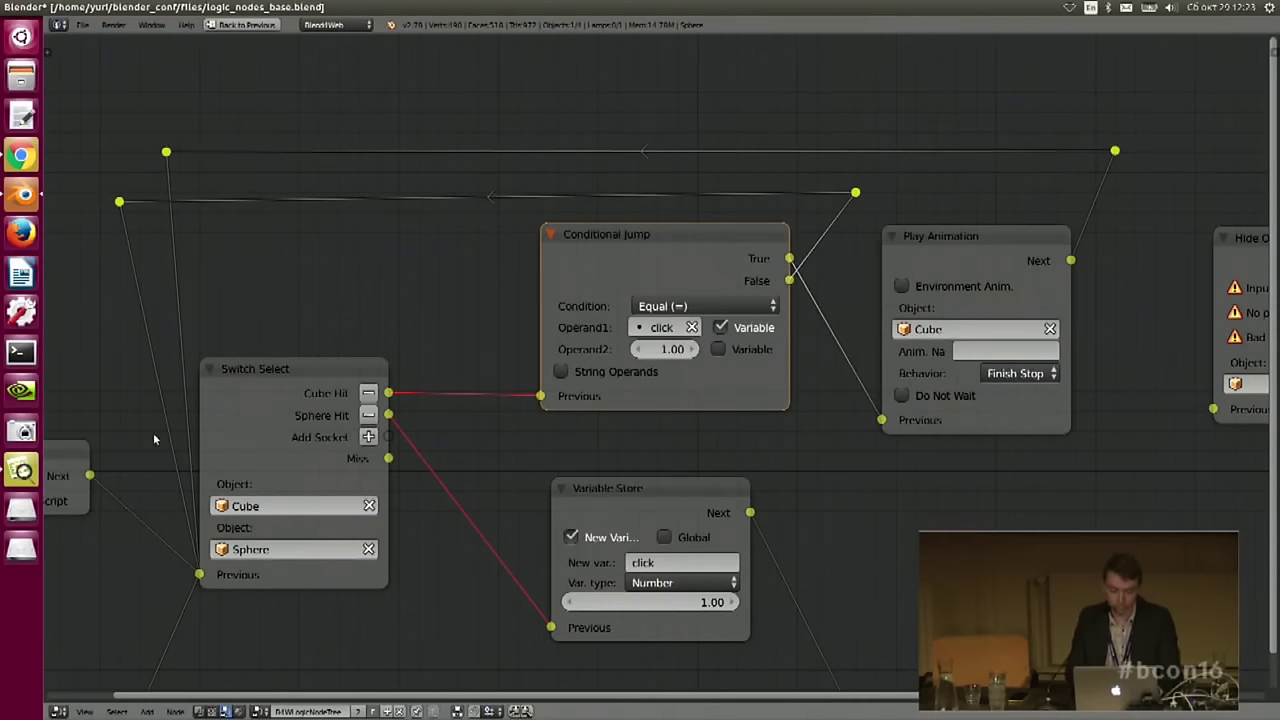
{"action": "middle_click_drag", "start_coordinate": [500, 312], "coordinate": [523, 286]}
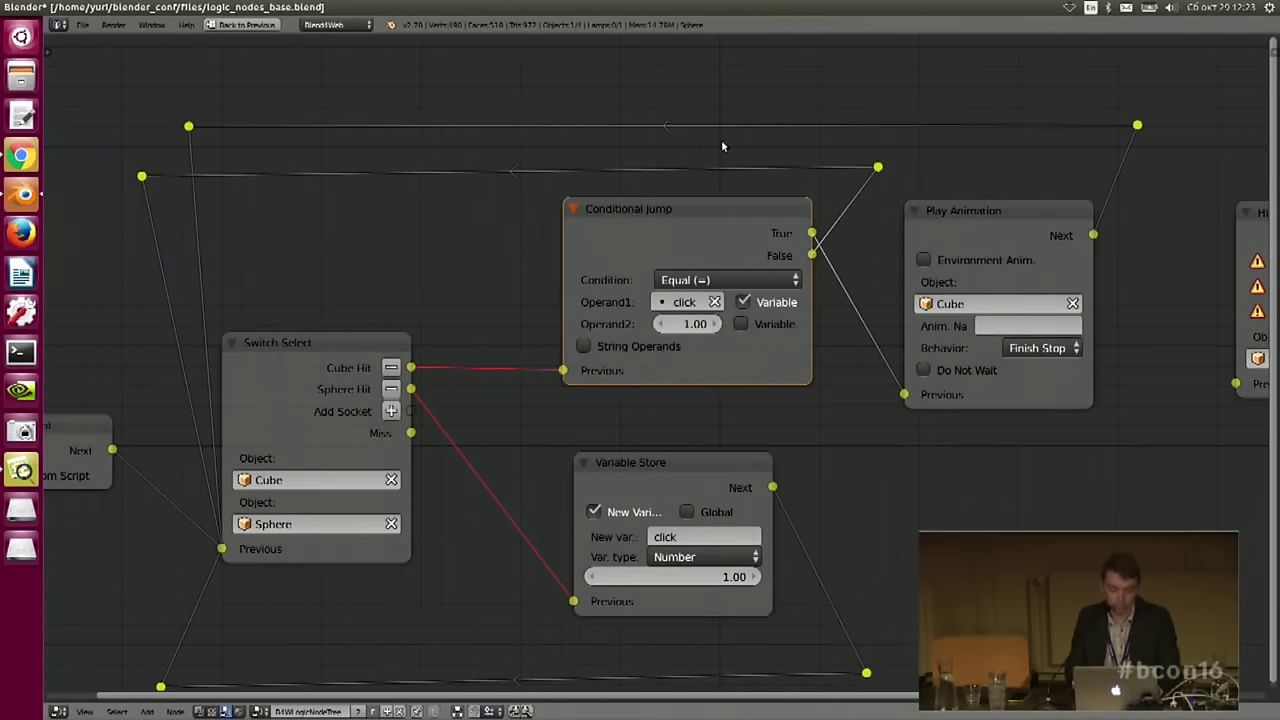
{"action": "middle_click_drag", "start_coordinate": [550, 237], "coordinate": [518, 248]}
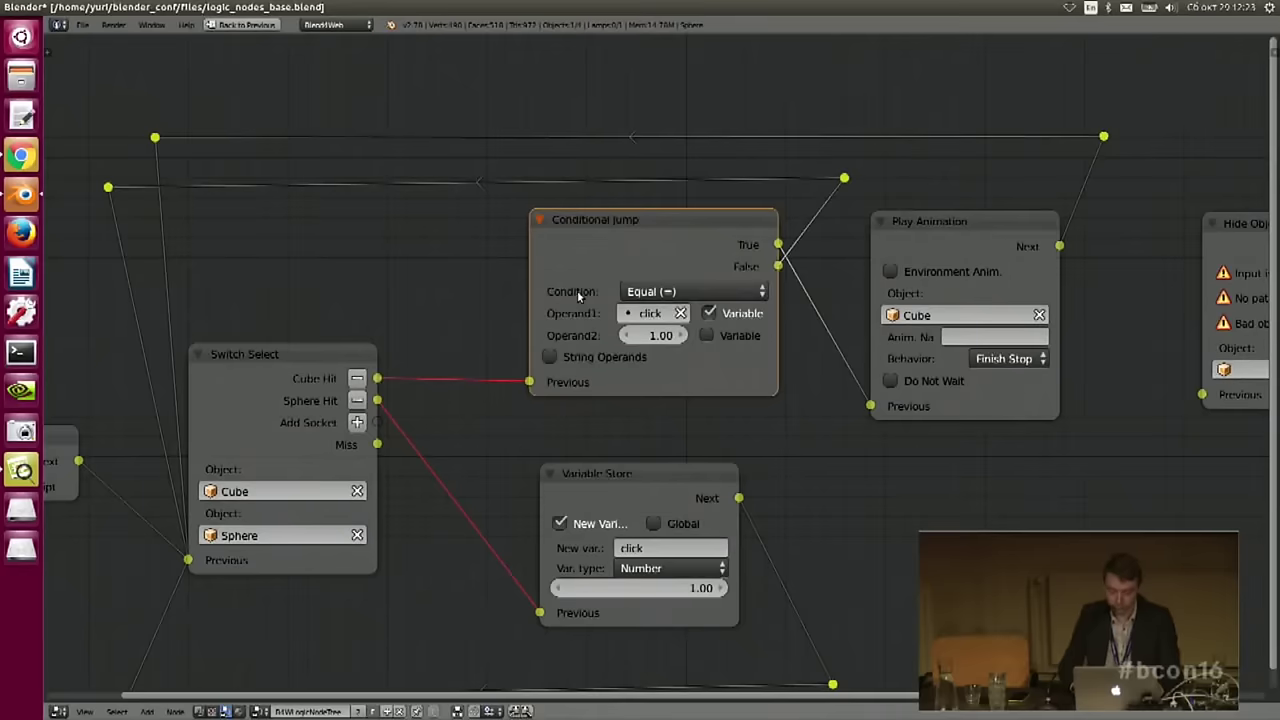
- Restore the multi-editor layout, launch Fast Preview and close the older Blend4Web Viewer tab
{"action": "key", "text": "ctrl+Up"}
{"action": "left_click", "coordinate": [675, 335]}
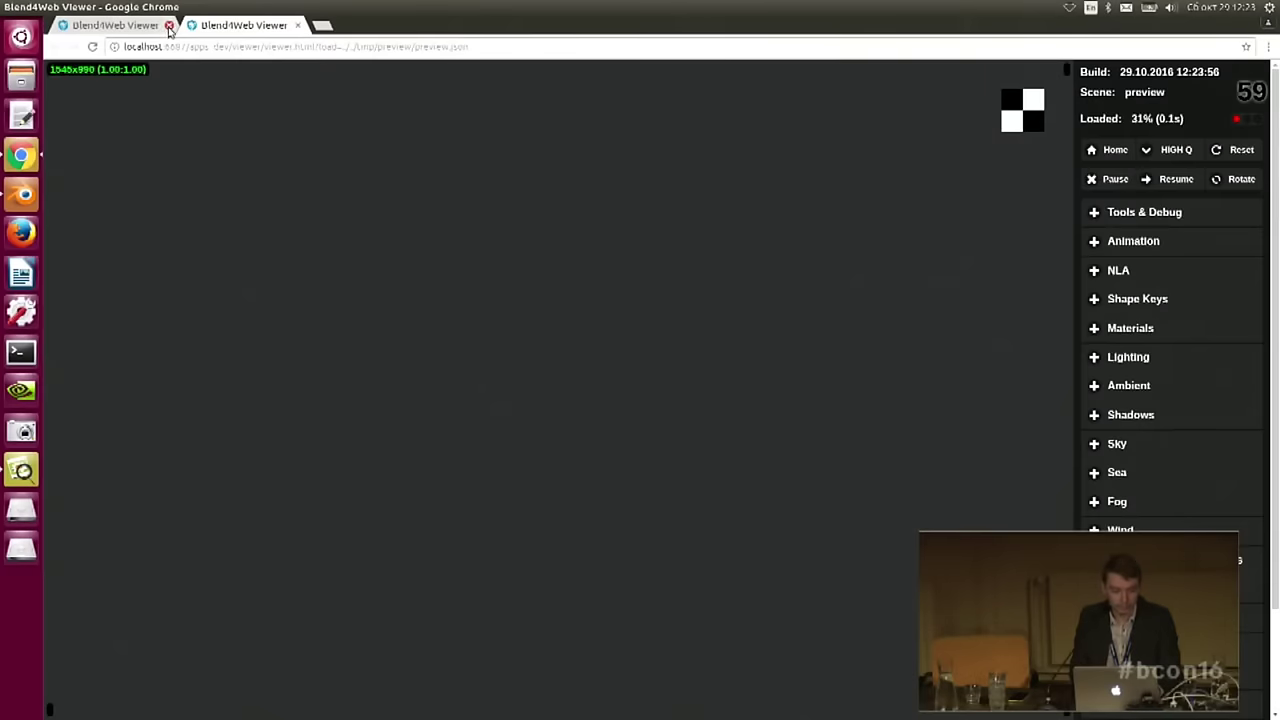
{"action": "left_click", "coordinate": [168, 25]}
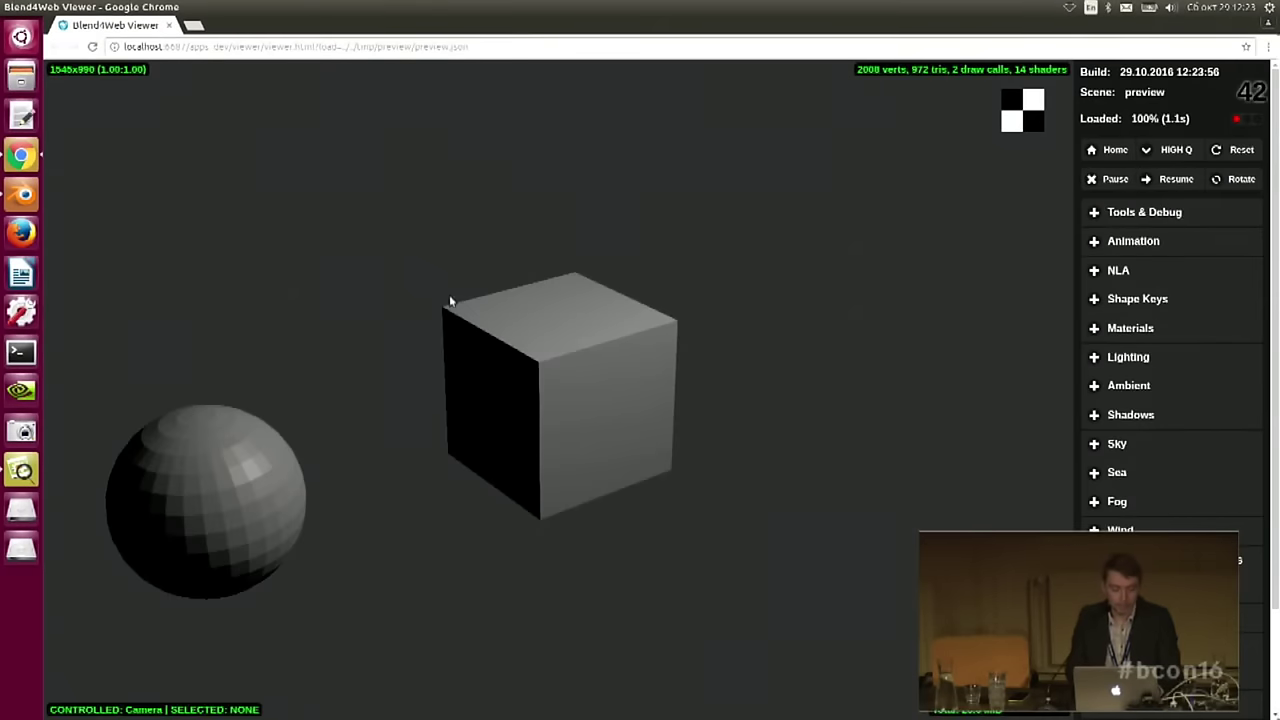
- Test the preview by selecting the cube first, the sphere second, and the cube once more
{"action": "left_click_drag", "start_coordinate": [477, 237], "coordinate": [554, 206]}
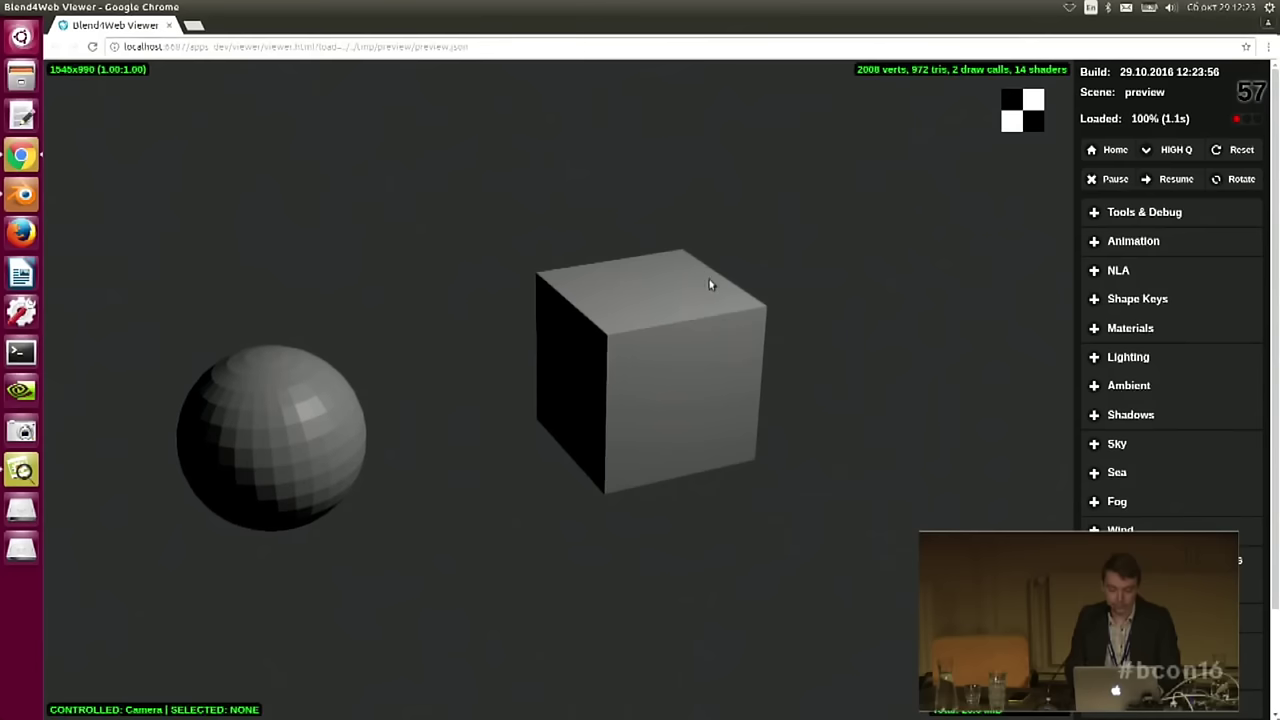
{"action": "left_click", "coordinate": [659, 328]}
{"action": "left_click_drag", "start_coordinate": [677, 309], "coordinate": [737, 234]}
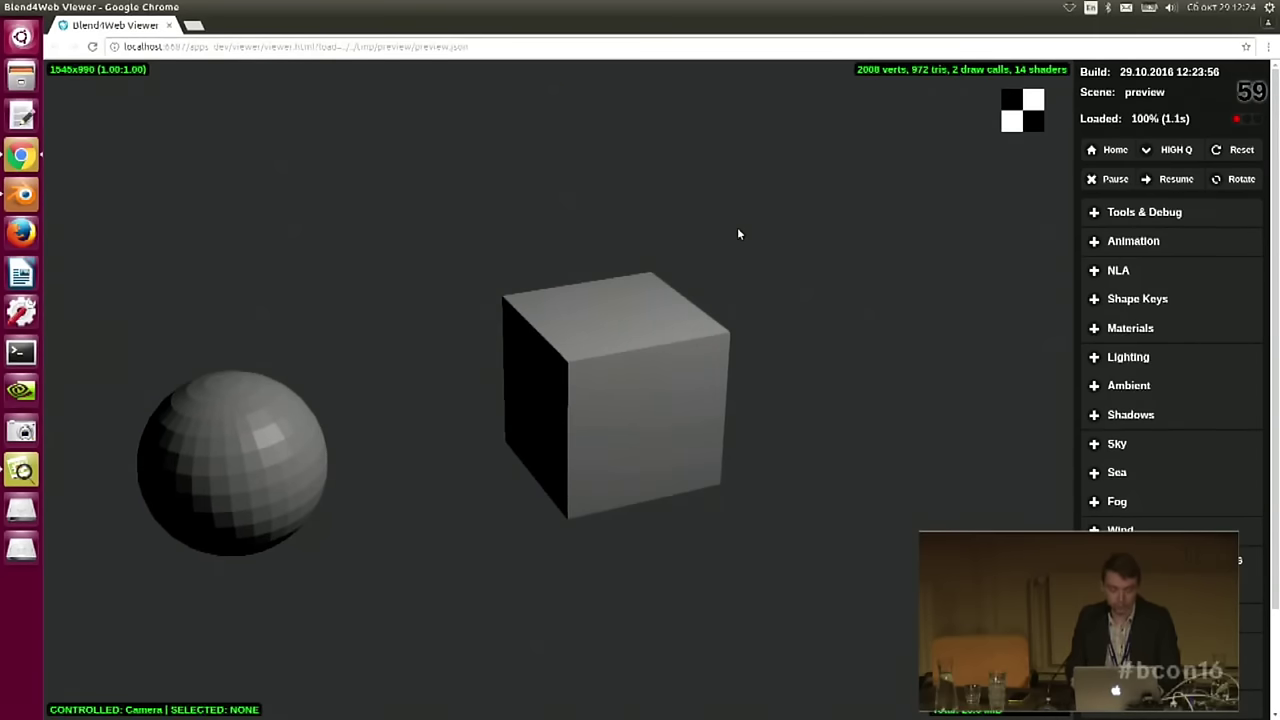
{"action": "left_click_drag", "start_coordinate": [631, 200], "coordinate": [711, 286]}
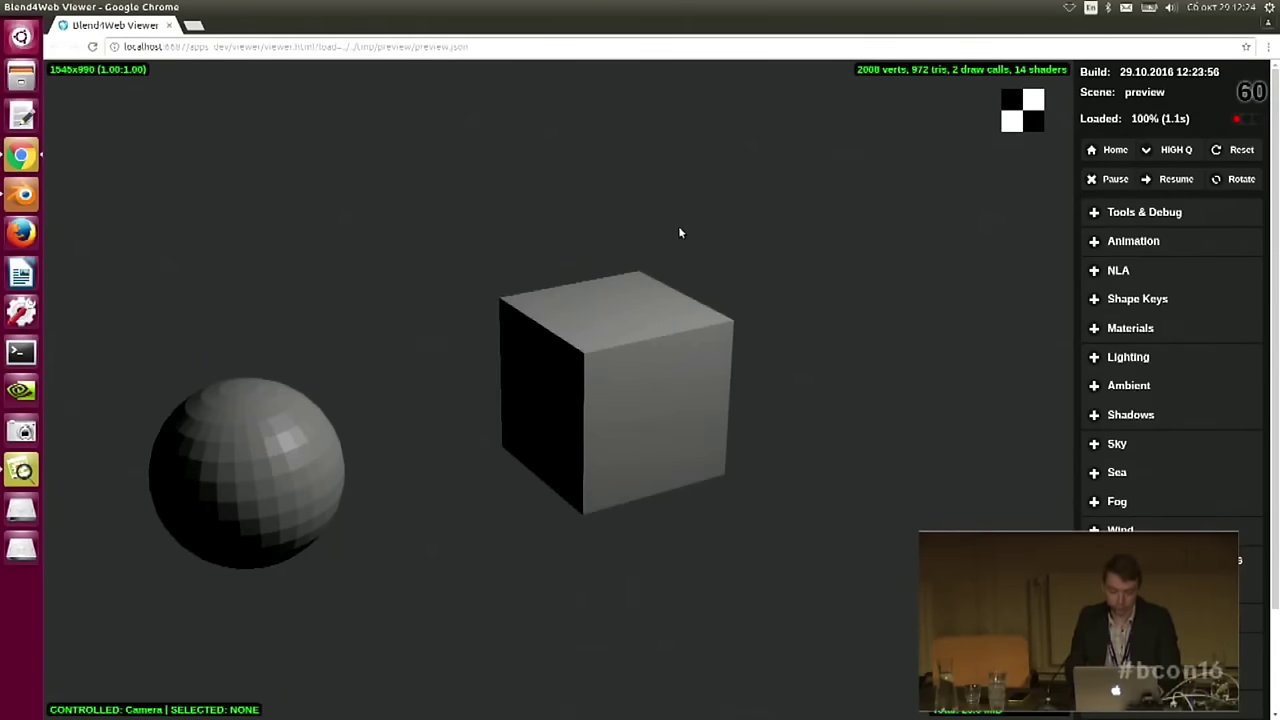
{"action": "left_click", "coordinate": [247, 443]}
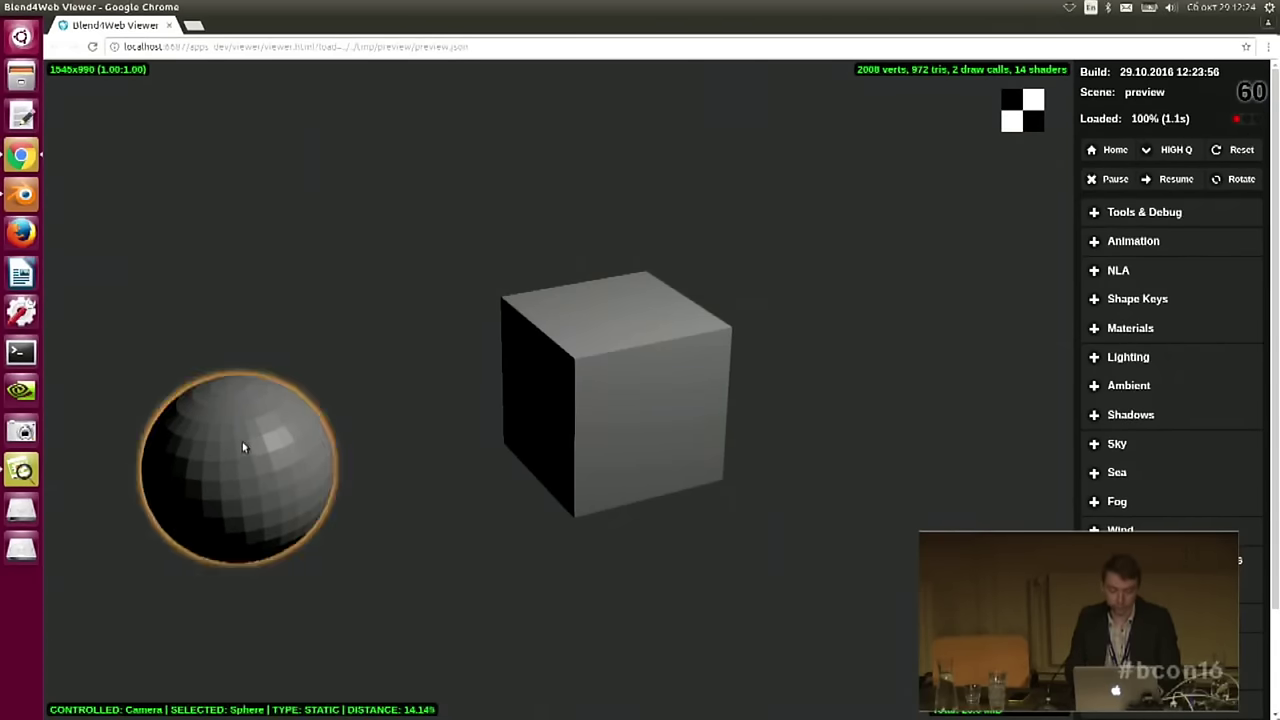
{"action": "left_click", "coordinate": [613, 367]}
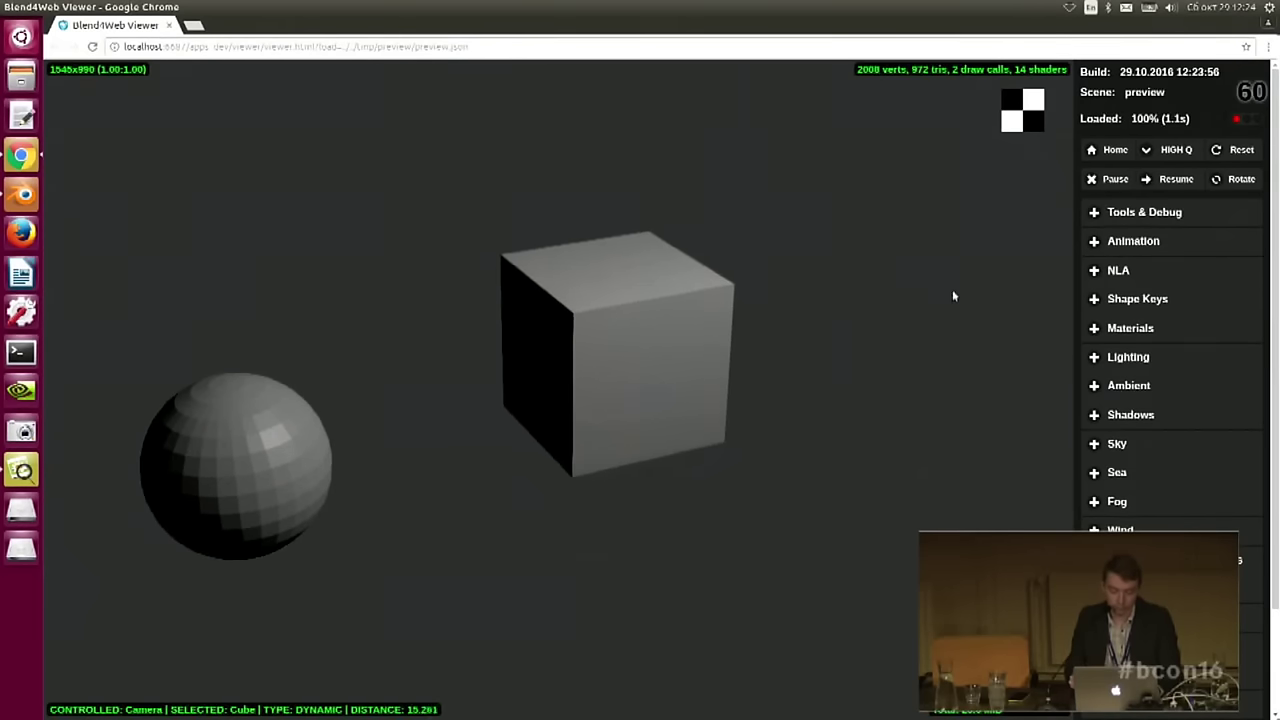
{"action": "middle_click_drag", "start_coordinate": [445, 227], "coordinate": [439, 316]}
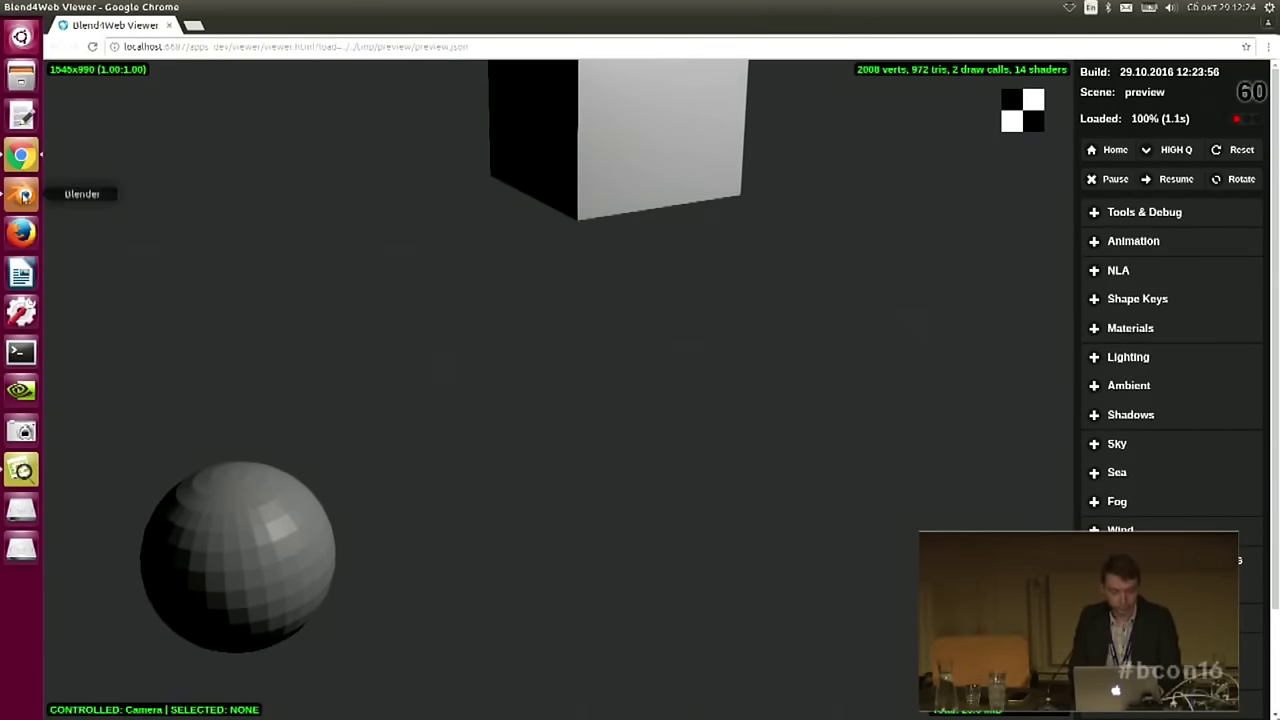
- Switch back to Blender and space out the Hide Object and Show Object nodes beyond Play Animation
{"action": "left_click", "coordinate": [21, 194]}
{"action": "middle_click_drag", "start_coordinate": [836, 486], "coordinate": [565, 512]}
{"action": "scroll", "coordinate": [704, 500], "scroll_direction": "down", "scroll_amount": 7}
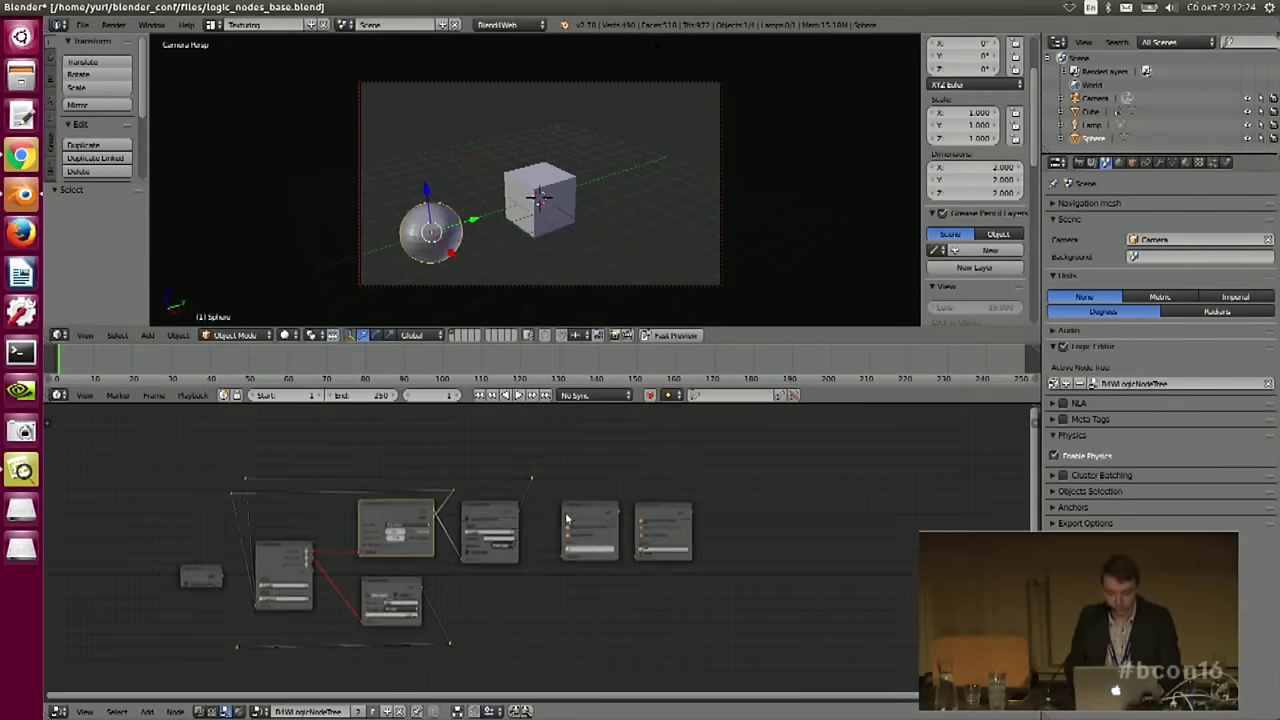
{"action": "scroll", "coordinate": [642, 485], "scroll_direction": "up", "scroll_amount": 4}
{"action": "scroll", "coordinate": [577, 506], "scroll_direction": "up", "scroll_amount": 2}
{"action": "scroll", "coordinate": [577, 506], "scroll_direction": "up", "scroll_amount": 2}
{"action": "left_click_drag", "start_coordinate": [605, 453], "coordinate": [605, 470]}
{"action": "left_click", "coordinate": [734, 454]}
{"action": "left_click_drag", "start_coordinate": [734, 454], "coordinate": [753, 458]}
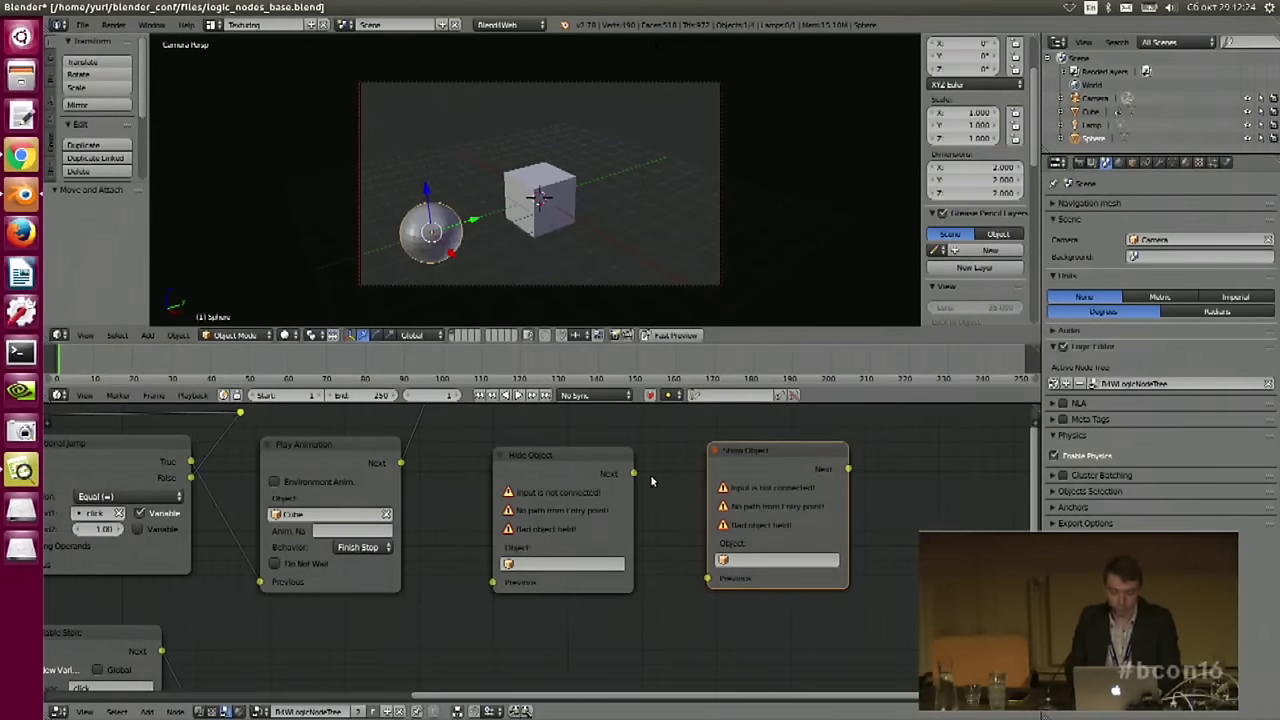
- Cut Play Animation's return link and chain Play Animation to Hide Object and Hide Object to Show Object
{"action": "mouse_move", "coordinate": [647, 475]}
{"action": "middle_mouse_down"}
{"action": "mouse_move", "coordinate": [663, 519]}
{"action": "mouse_move", "coordinate": [635, 490]}
{"action": "middle_mouse_up"}
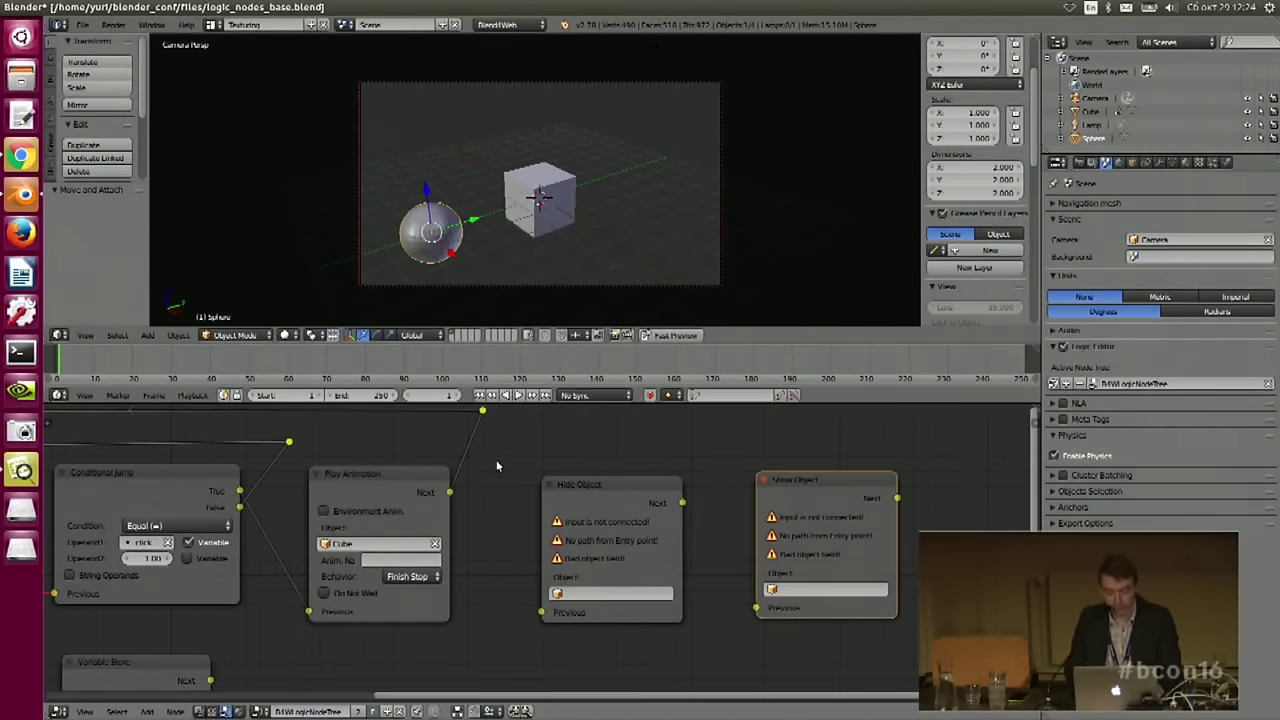
{"action": "scroll", "coordinate": [500, 488], "scroll_direction": "up", "scroll_amount": 1}
{"action": "scroll", "coordinate": [496, 488], "scroll_direction": "right", "scroll_amount": 1}
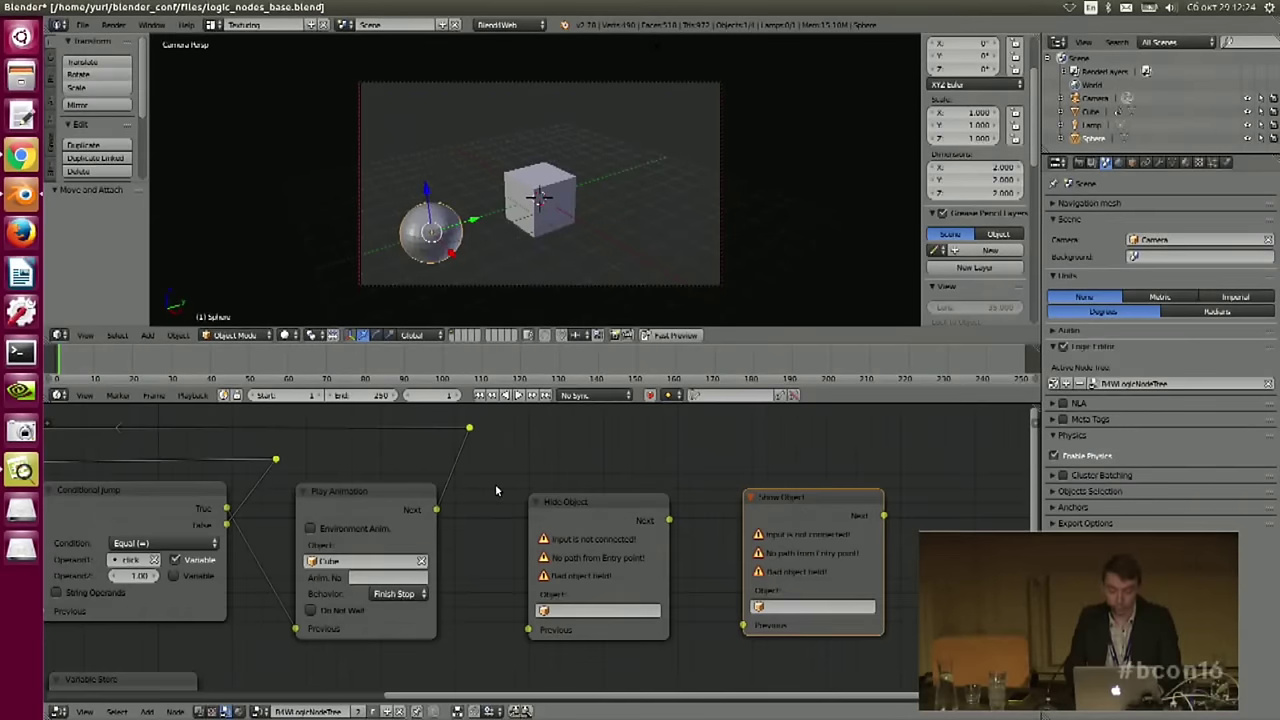
{"action": "scroll", "coordinate": [480, 475], "scroll_direction": "right", "scroll_amount": 2}
{"action": "scroll", "coordinate": [460, 455], "scroll_direction": "down", "scroll_amount": 1}
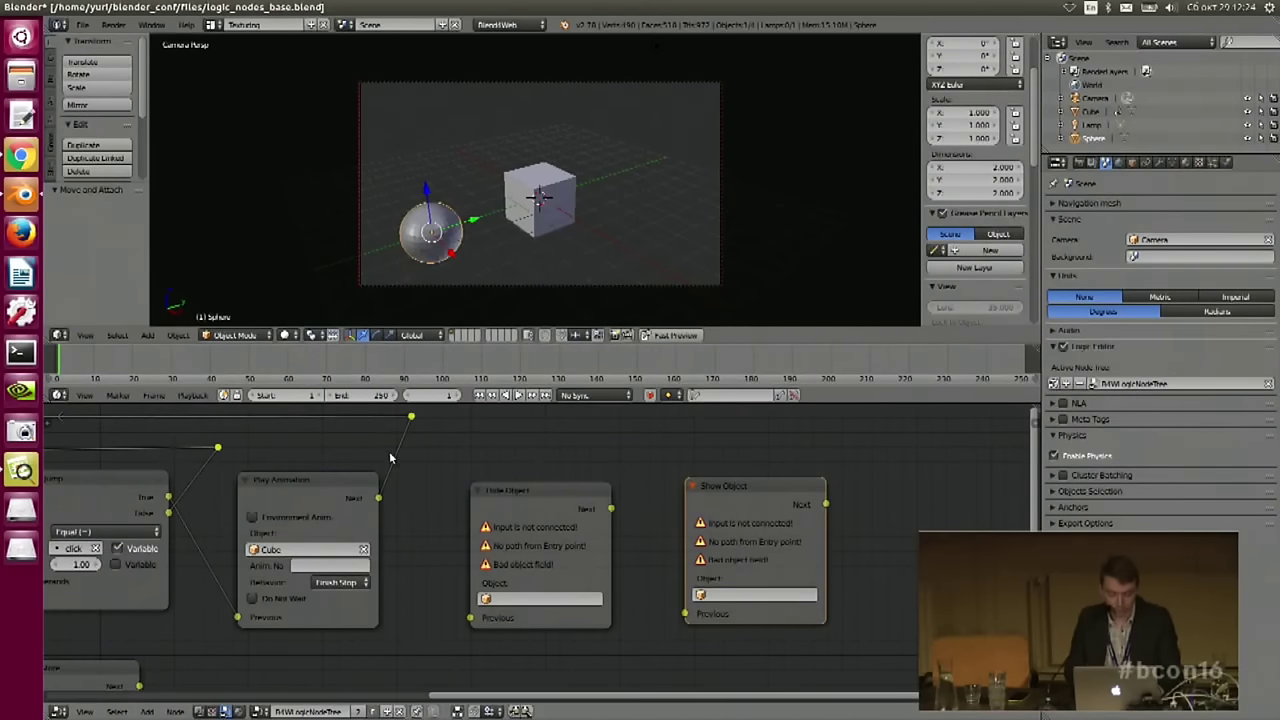
{"action": "right_click_drag", "start_coordinate": [390, 454], "coordinate": [424, 498], "text": "ctrl"}
{"action": "left_click_drag", "start_coordinate": [379, 498], "coordinate": [414, 523]}
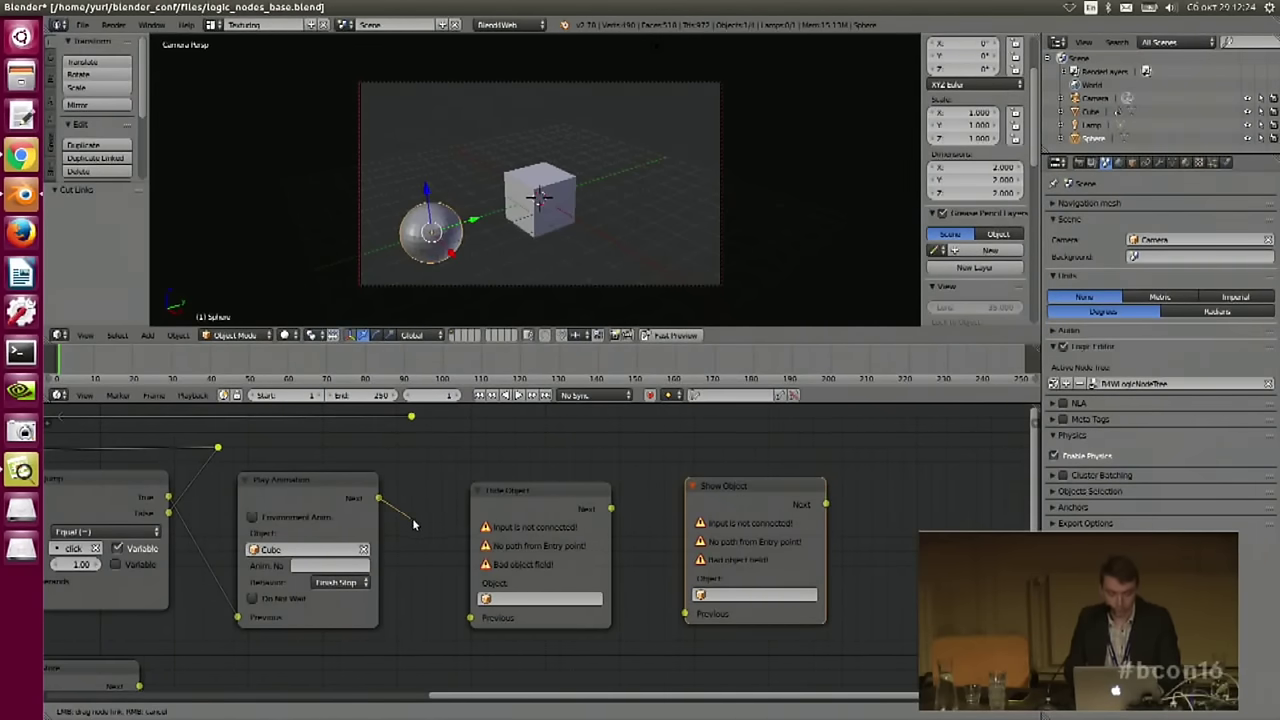
{"action": "left_click_drag", "start_coordinate": [444, 572], "coordinate": [470, 618]}
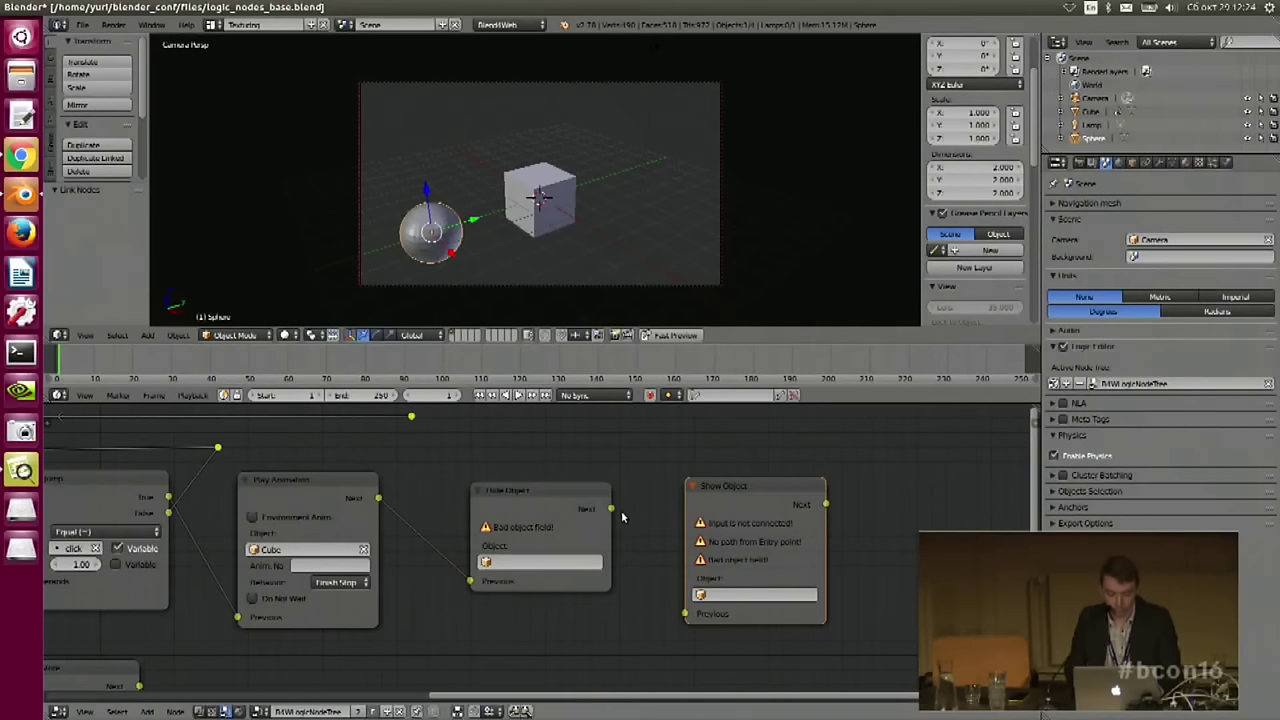
{"action": "left_click_drag", "start_coordinate": [611, 508], "coordinate": [685, 577]}
{"action": "left_click_drag", "start_coordinate": [757, 499], "coordinate": [746, 494]}
- Move the outer loop's free reroute point above and past Show Object and try to link Show Object's Next output to it
{"action": "middle_click_drag", "start_coordinate": [735, 550], "coordinate": [940, 541]}
{"action": "scroll", "coordinate": [704, 465], "scroll_direction": "down", "scroll_amount": 1}
{"action": "scroll", "coordinate": [704, 457], "scroll_direction": "up", "scroll_amount": 1}
{"action": "middle_click_drag", "start_coordinate": [704, 457], "coordinate": [567, 471]}
{"action": "left_click", "coordinate": [486, 452]}
{"action": "key", "text": "g"}
{"action": "left_click", "coordinate": [928, 448]}
{"action": "mouse_move", "coordinate": [925, 445]}
{"action": "left_mouse_down"}
{"action": "mouse_move", "coordinate": [912, 477]}
{"action": "mouse_move", "coordinate": [927, 441]}
{"action": "left_mouse_up"}
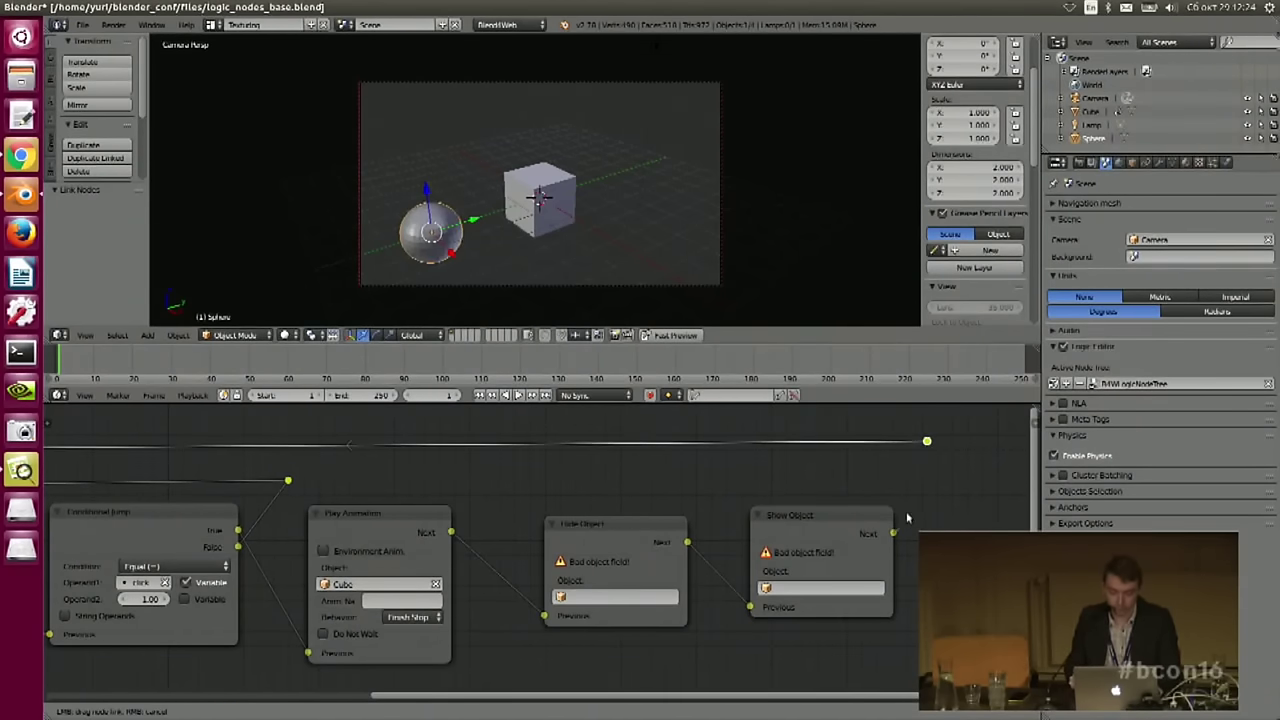
- Set the Hide Object node's object to Cube and move the node slightly down
{"action": "left_click", "coordinate": [593, 601]}
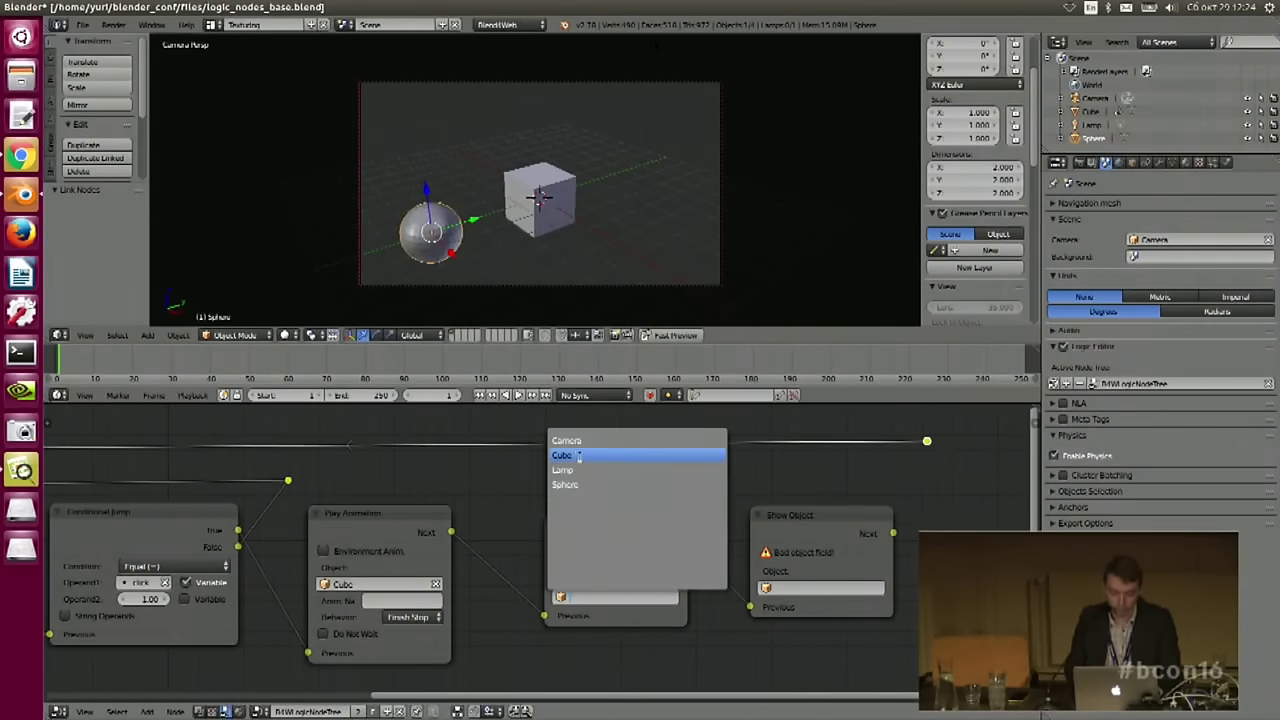
{"action": "left_click", "coordinate": [590, 455]}
{"action": "left_click_drag", "start_coordinate": [592, 522], "coordinate": [603, 543]}
{"action": "middle_click_drag", "start_coordinate": [827, 537], "coordinate": [726, 506]}
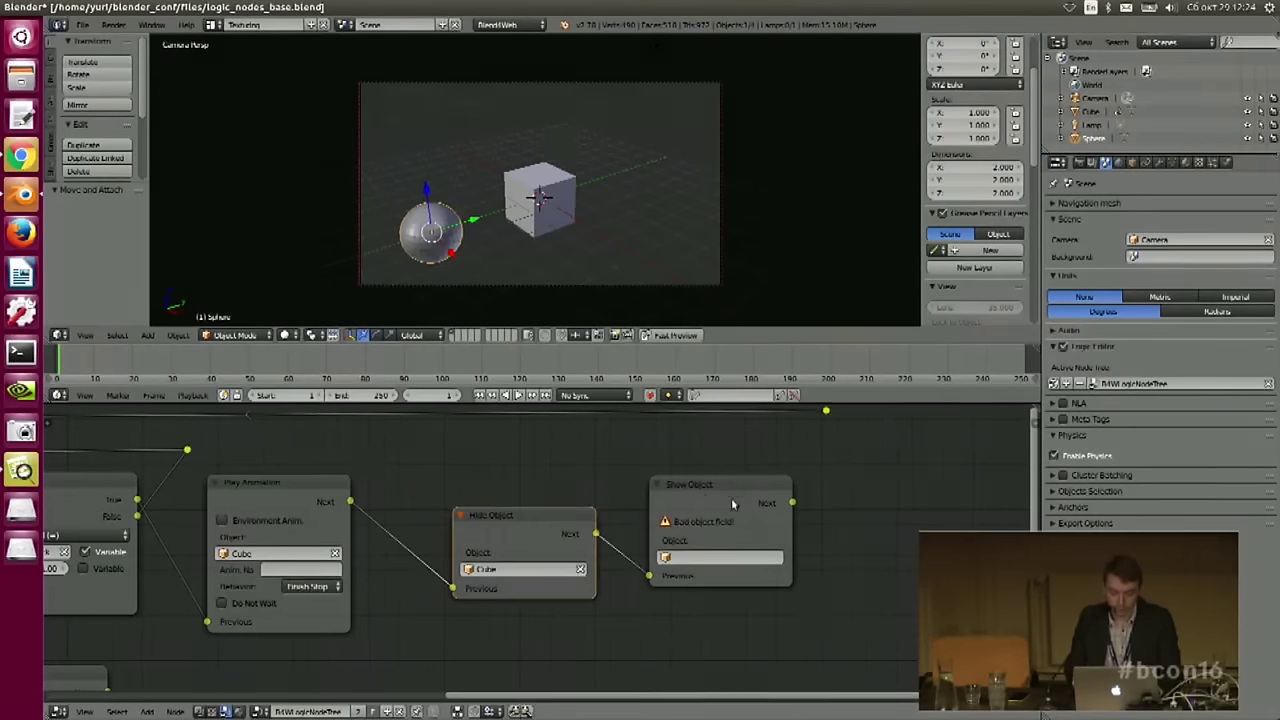
- Go to frame 99, select the raised cube and snap the 3D cursor to it
{"action": "left_click", "coordinate": [445, 366]}
{"action": "key", "text": "Left"}
{"action": "key", "text": "Left"}
{"action": "right_click", "coordinate": [548, 118]}
{"action": "key", "text": "shift+s"}
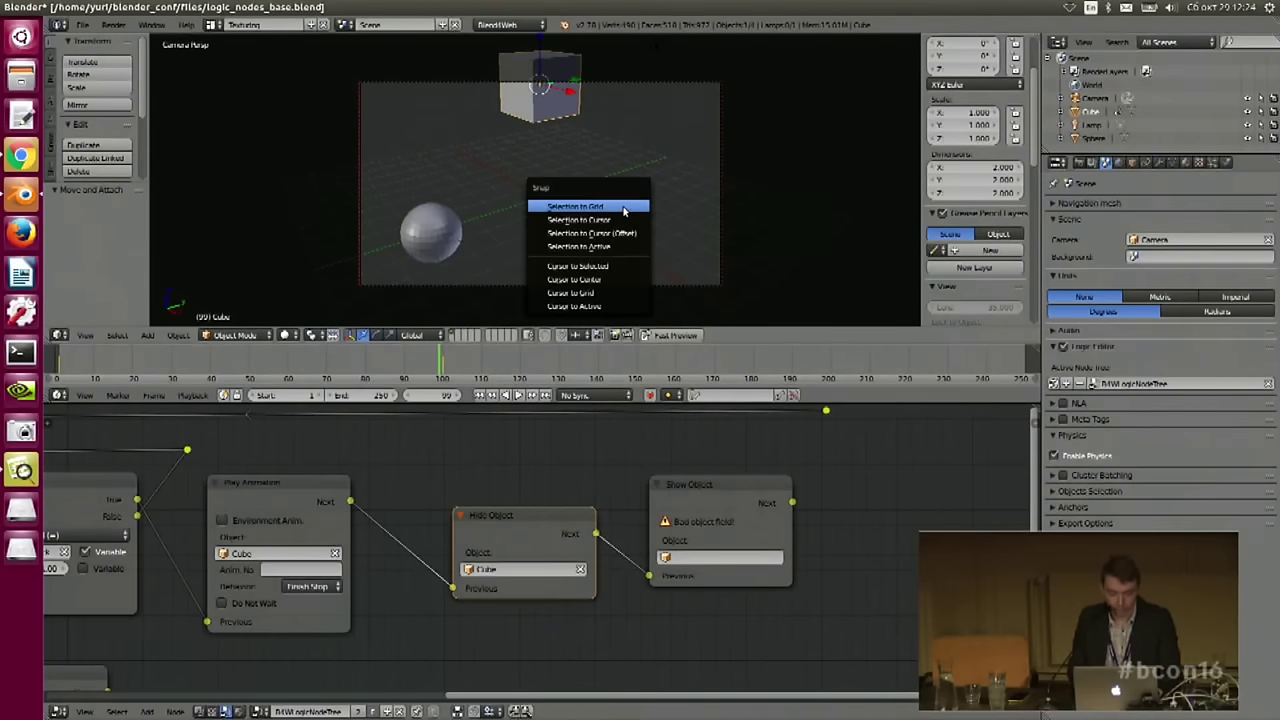
{"action": "left_click", "coordinate": [580, 266]}
- Add a cone mesh at the 3D cursor
{"action": "key", "text": "shift+a"}
{"action": "mouse_move", "coordinate": [590, 217]}
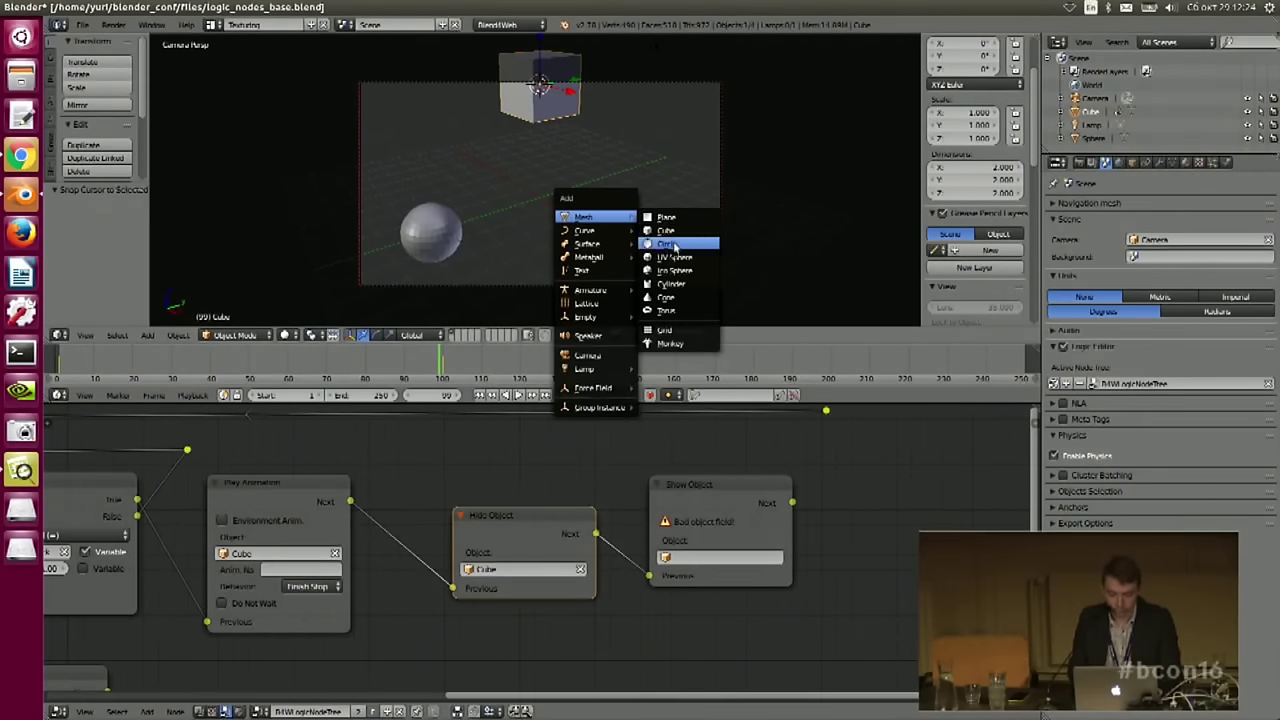
{"action": "left_click", "coordinate": [665, 297]}
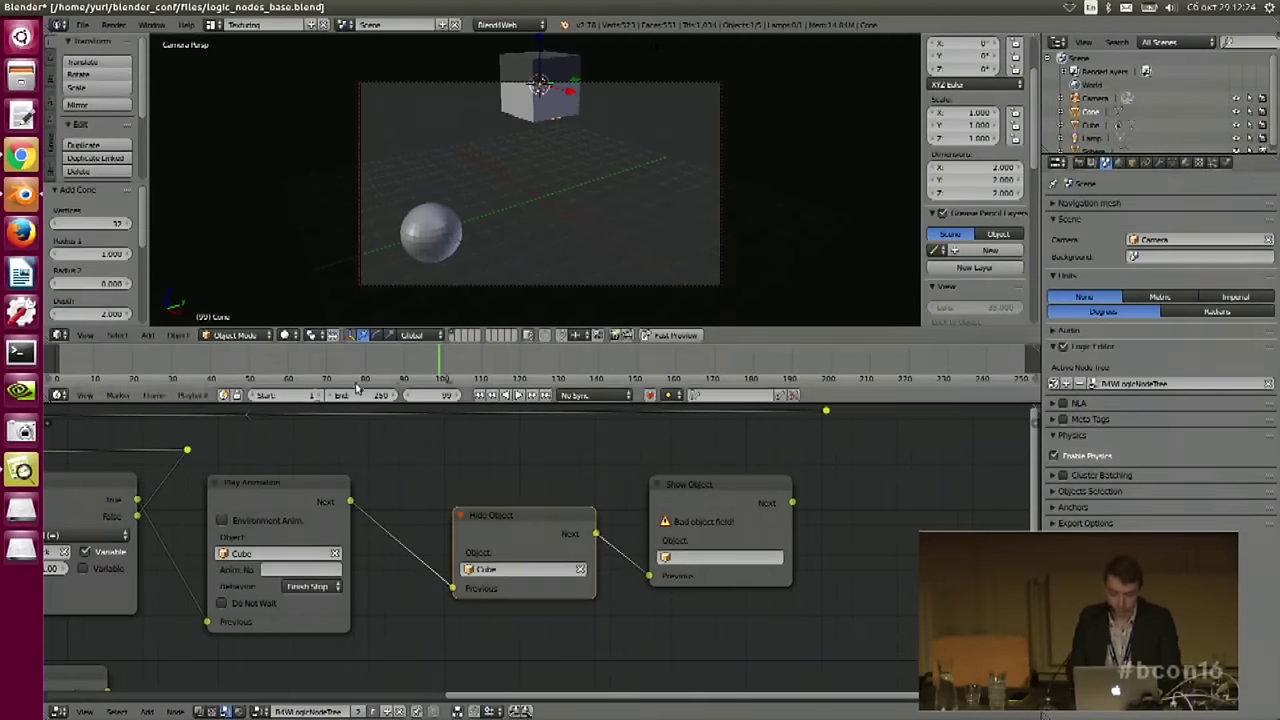
- Return to frame 1 and enable the Hidden rendering property for the cone
{"action": "left_click_drag", "start_coordinate": [436, 360], "coordinate": [262, 340]}
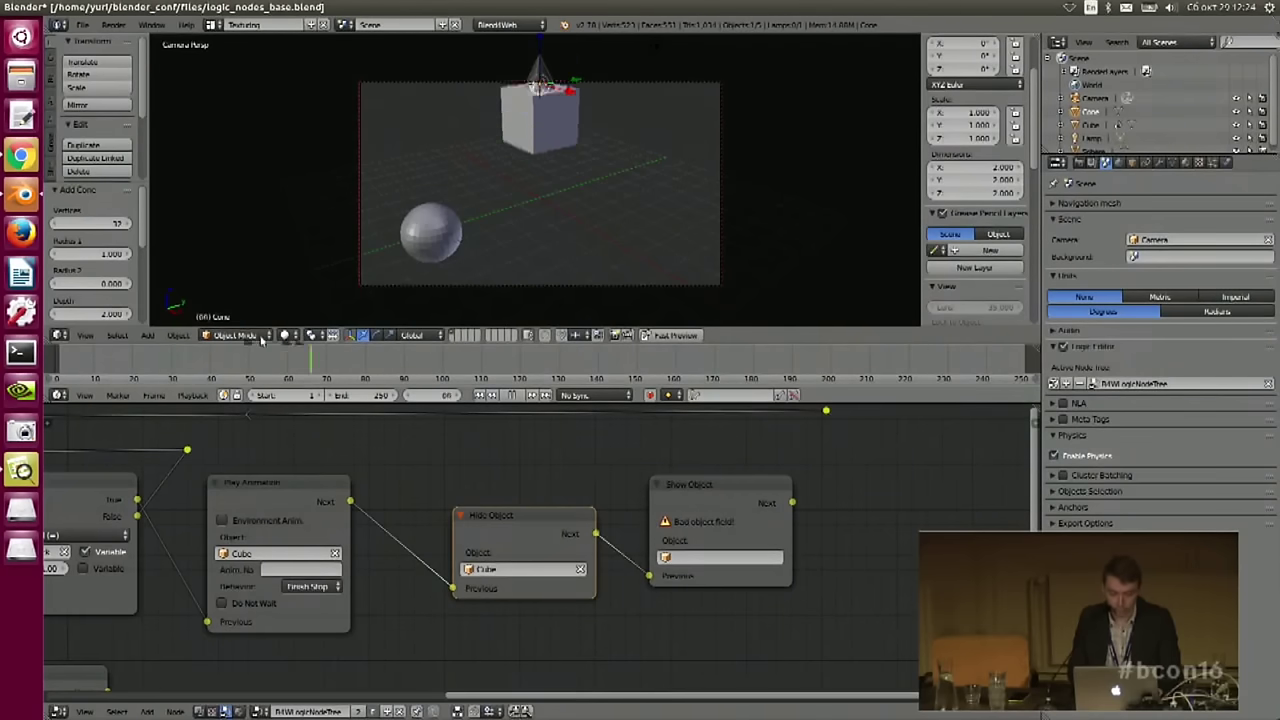
{"action": "key", "text": "Escape"}
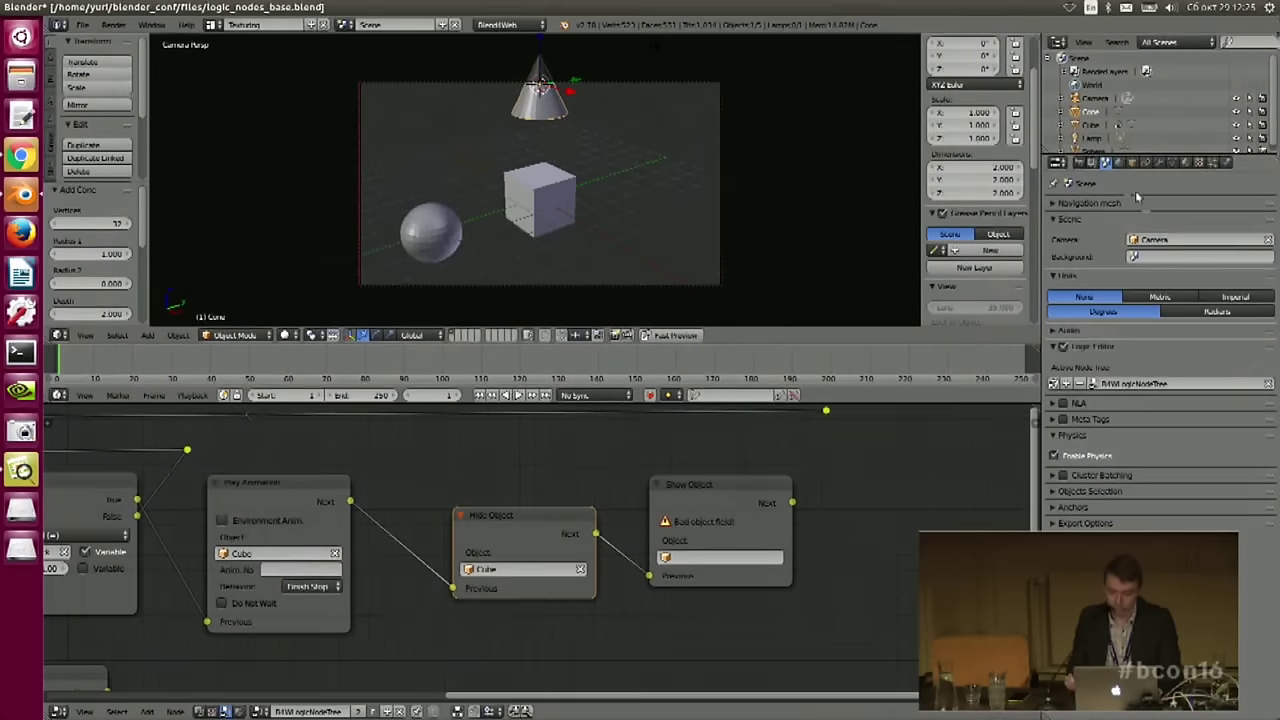
{"action": "left_click", "coordinate": [1132, 163]}
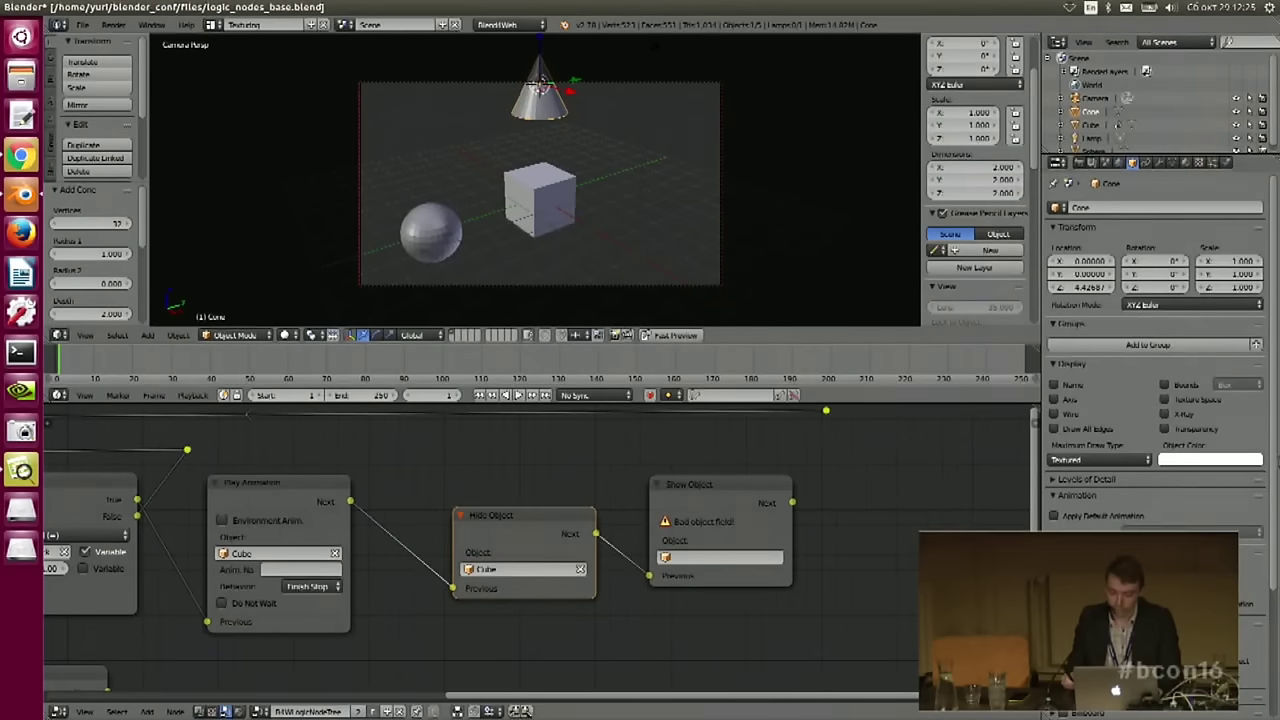
{"action": "scroll", "coordinate": [1105, 519], "scroll_direction": "down", "scroll_amount": 4}
{"action": "left_click", "coordinate": [1068, 508]}
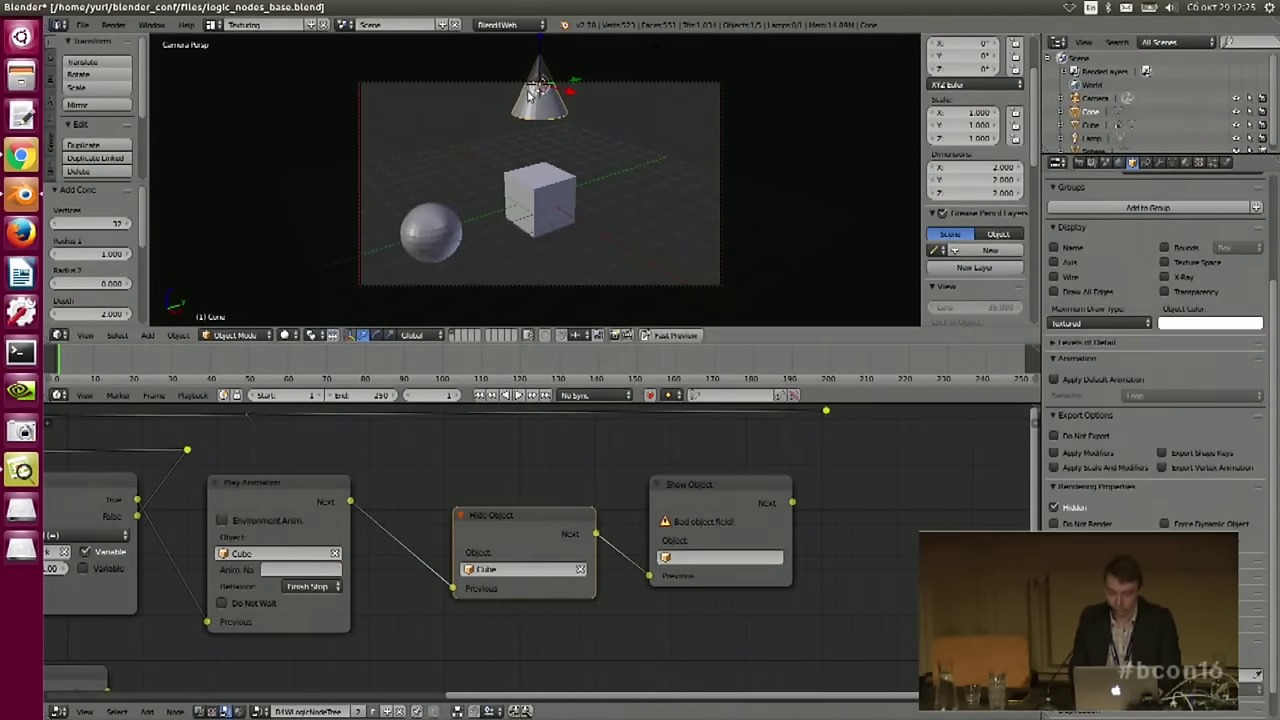
- Link the Show Object node's Next output to the outer loop's free reroute point and set the node's object to Cone
{"action": "middle_click_drag", "start_coordinate": [824, 504], "coordinate": [876, 517]}
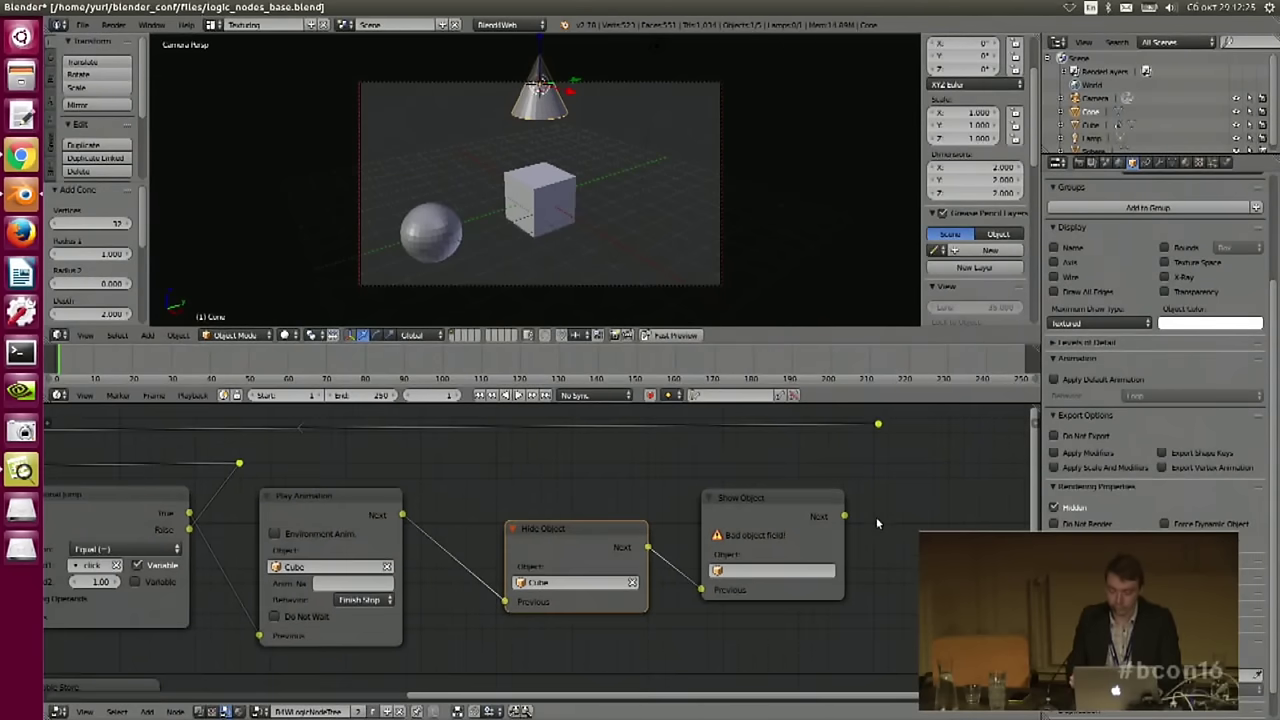
{"action": "left_click_drag", "start_coordinate": [775, 505], "coordinate": [878, 424]}
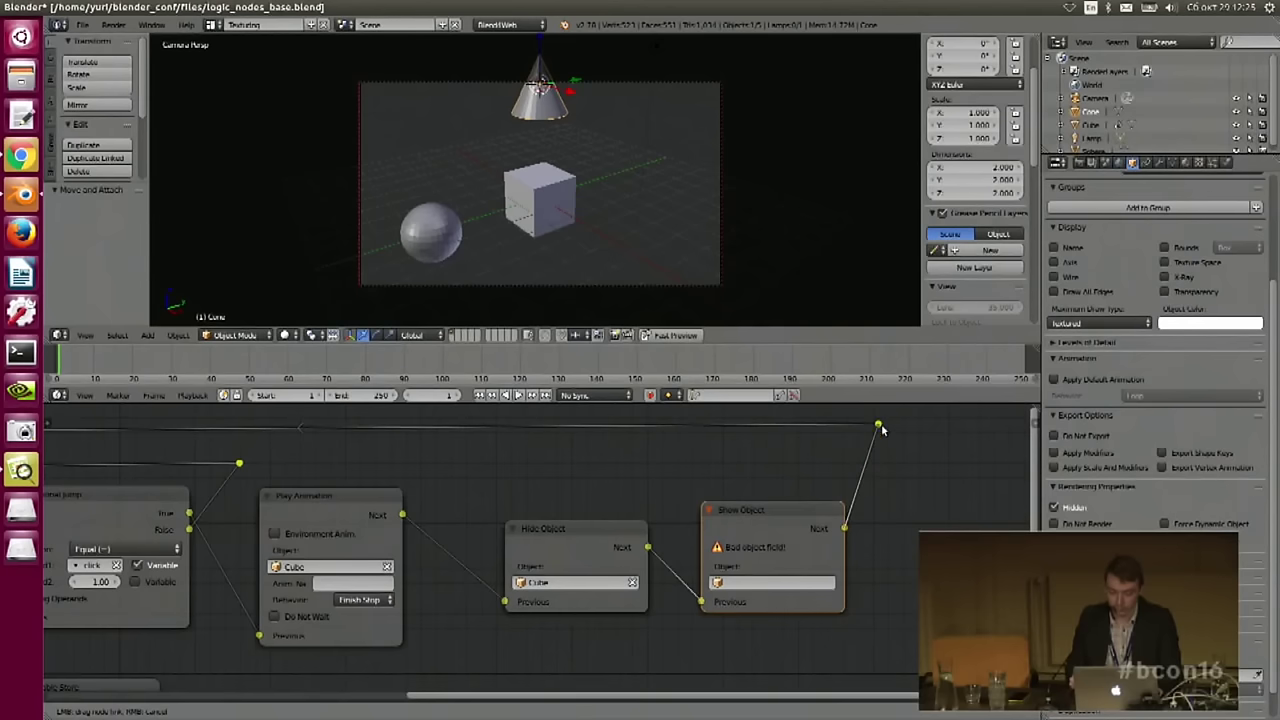
{"action": "left_click", "coordinate": [745, 583]}
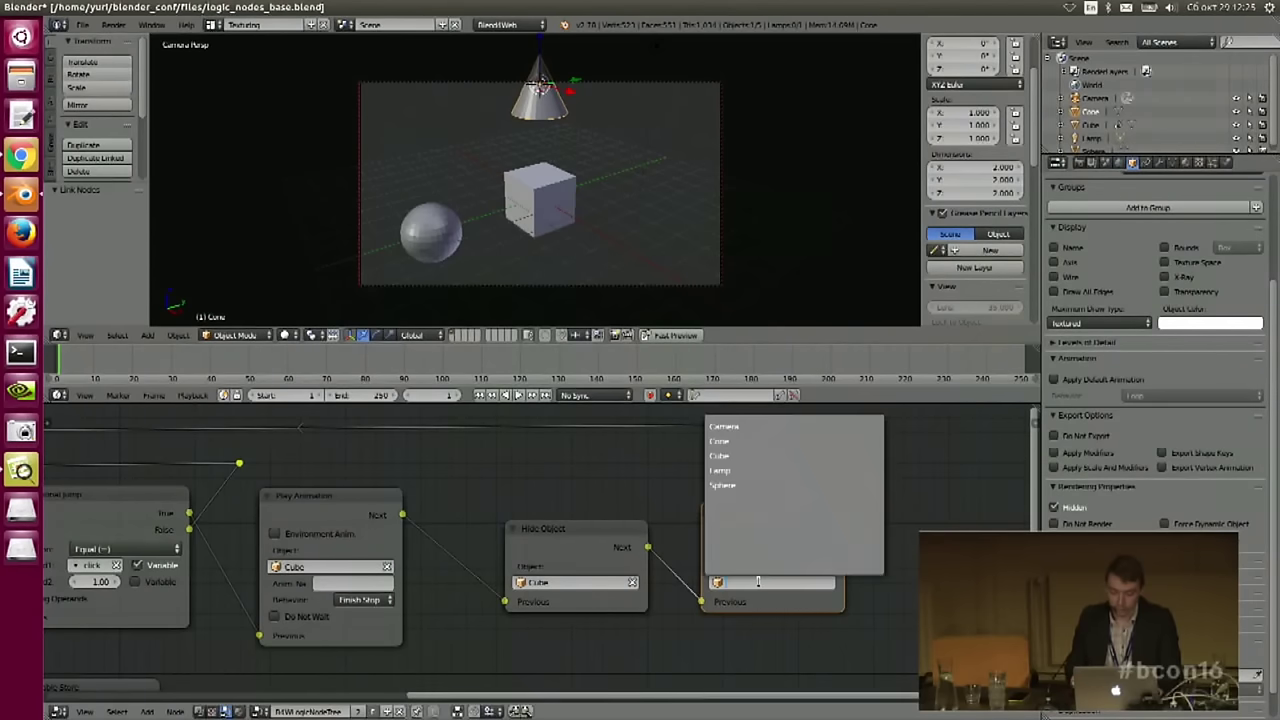
{"action": "left_click", "coordinate": [720, 441]}
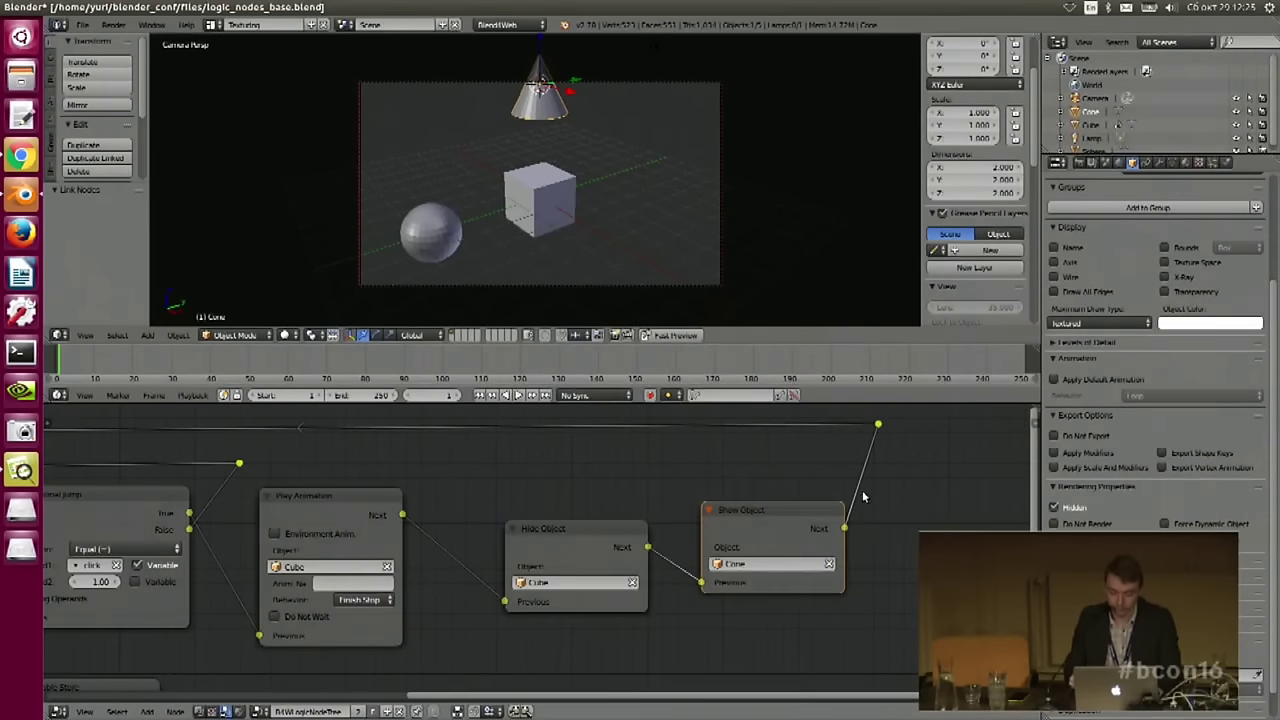
- Launch Fast Preview of the scene in the browser and close the older Blend4Web Viewer tab
{"action": "middle_click_drag", "start_coordinate": [846, 477], "coordinate": [906, 486]}
{"action": "scroll", "coordinate": [774, 477], "scroll_direction": "down", "scroll_amount": 5}
{"action": "middle_click_drag", "start_coordinate": [406, 506], "coordinate": [452, 500]}
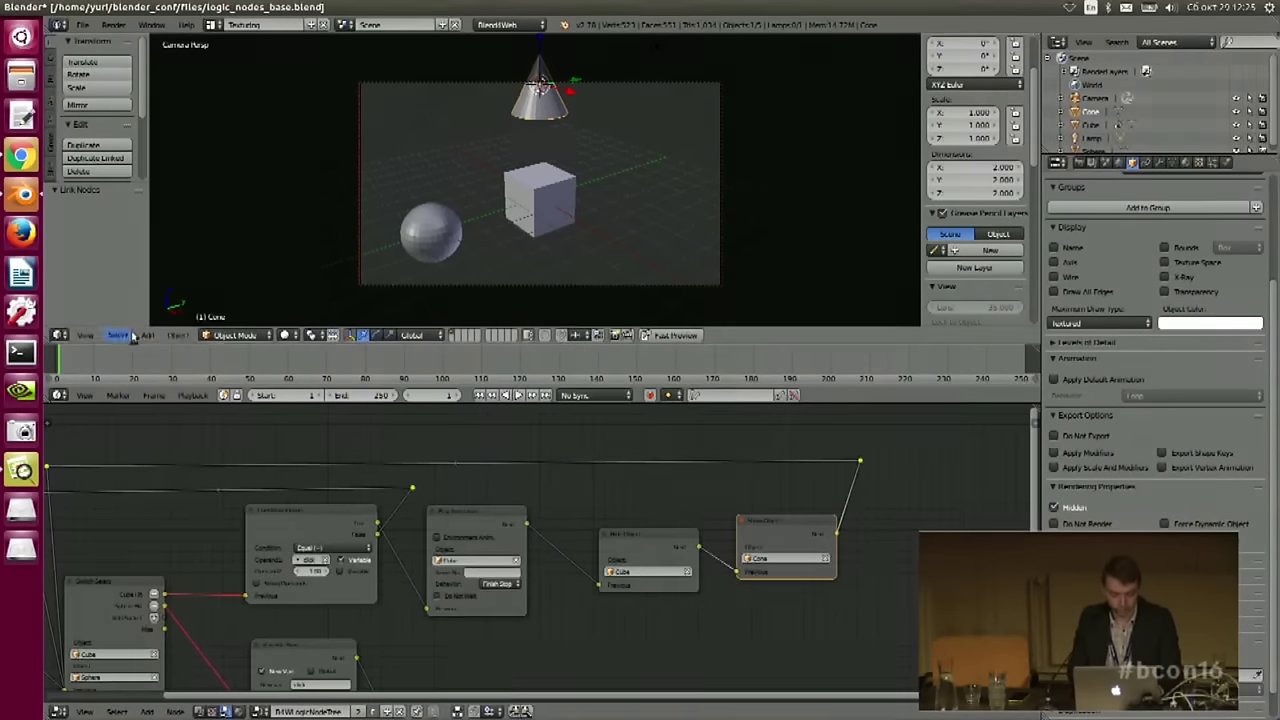
{"action": "left_click", "coordinate": [672, 335]}
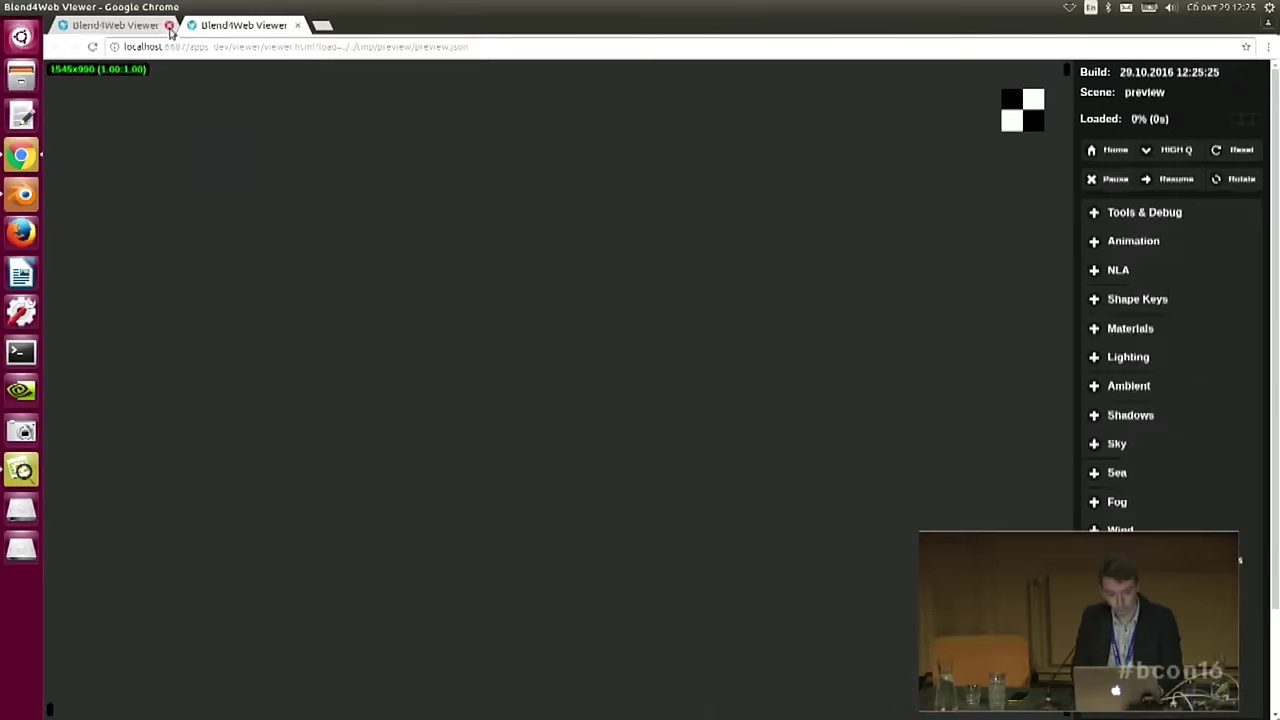
{"action": "left_click", "coordinate": [170, 27]}
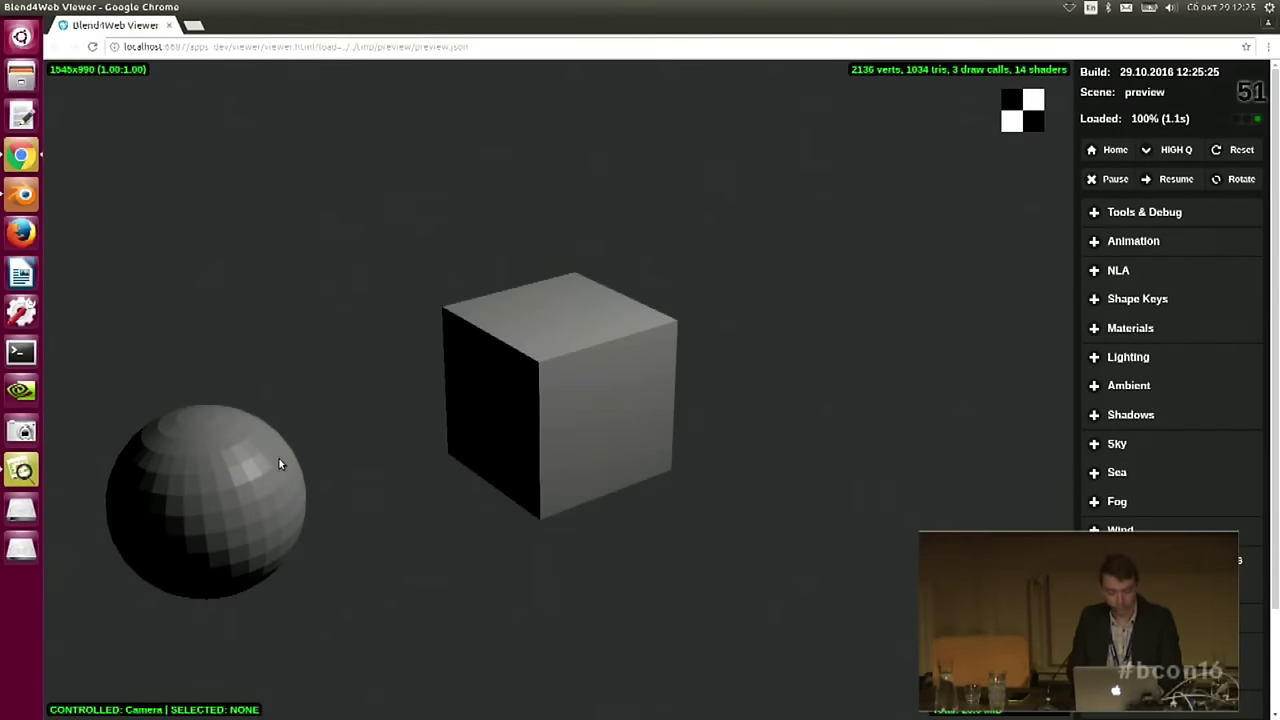
- Test the logic in the viewer by selecting the sphere and then the cube, and bring the cone into view
{"action": "left_click", "coordinate": [207, 482]}
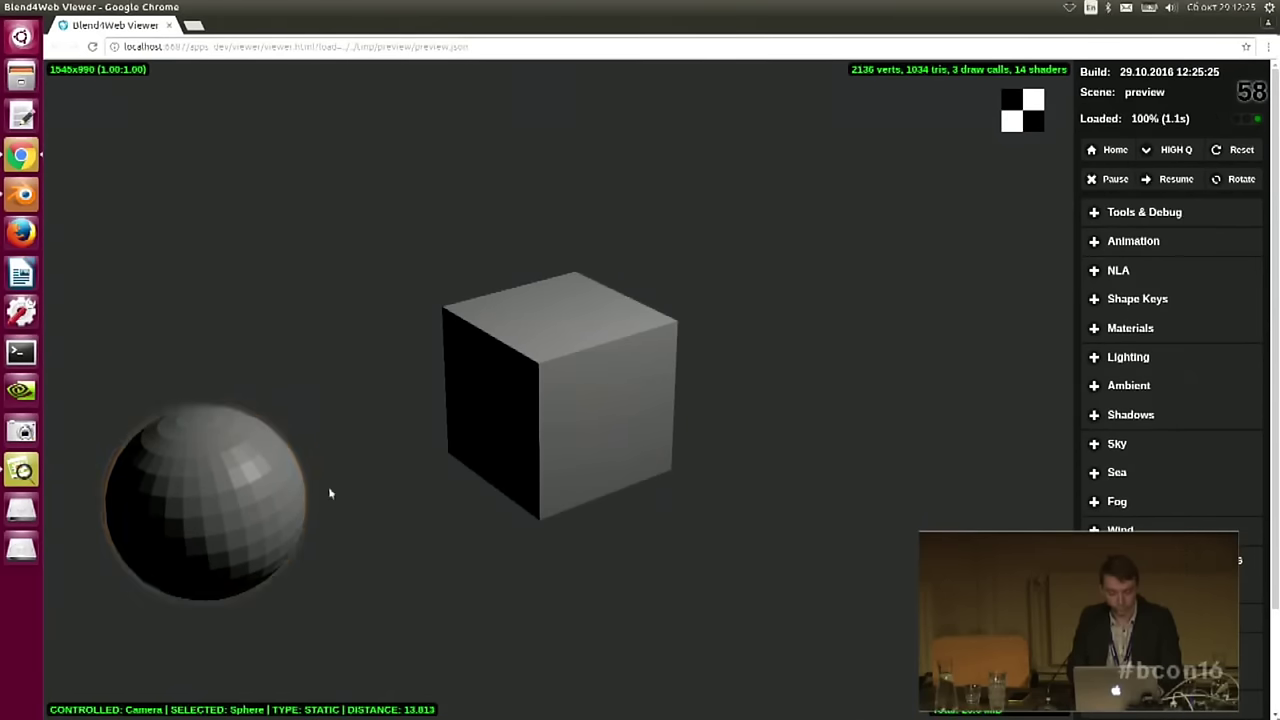
{"action": "left_click", "coordinate": [589, 387]}
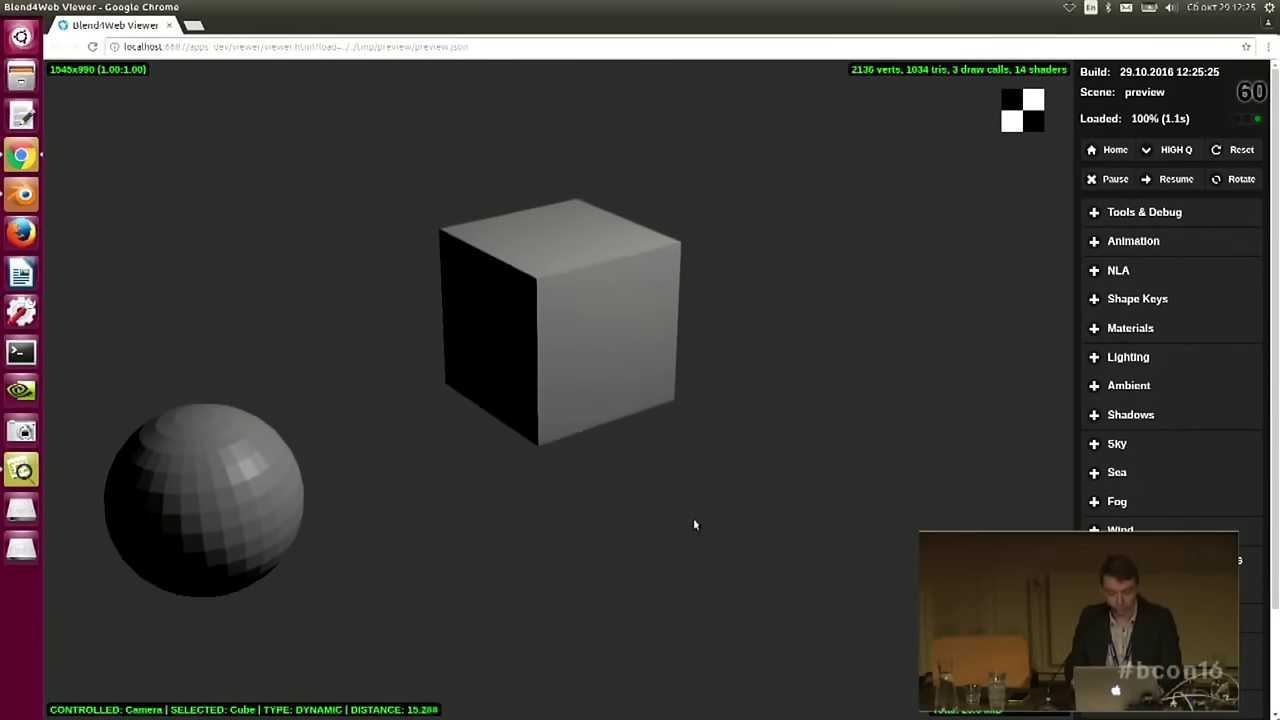
{"action": "right_click_drag", "start_coordinate": [722, 412], "coordinate": [727, 462]}
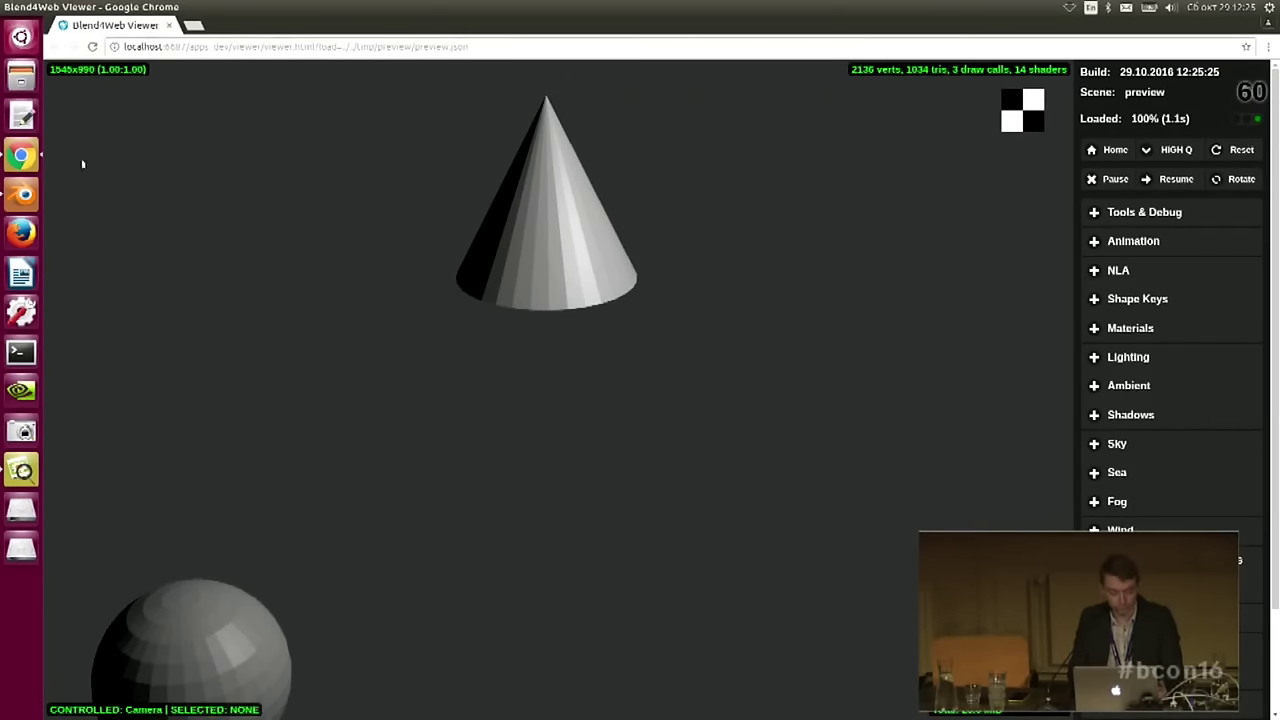
- Switch to Blender and browse to the project_example folder for opening a Blender file
{"action": "left_click", "coordinate": [16, 205]}
{"action": "left_click", "coordinate": [82, 27]}
{"action": "left_click", "coordinate": [94, 55]}
{"action": "left_click", "coordinate": [266, 105]}
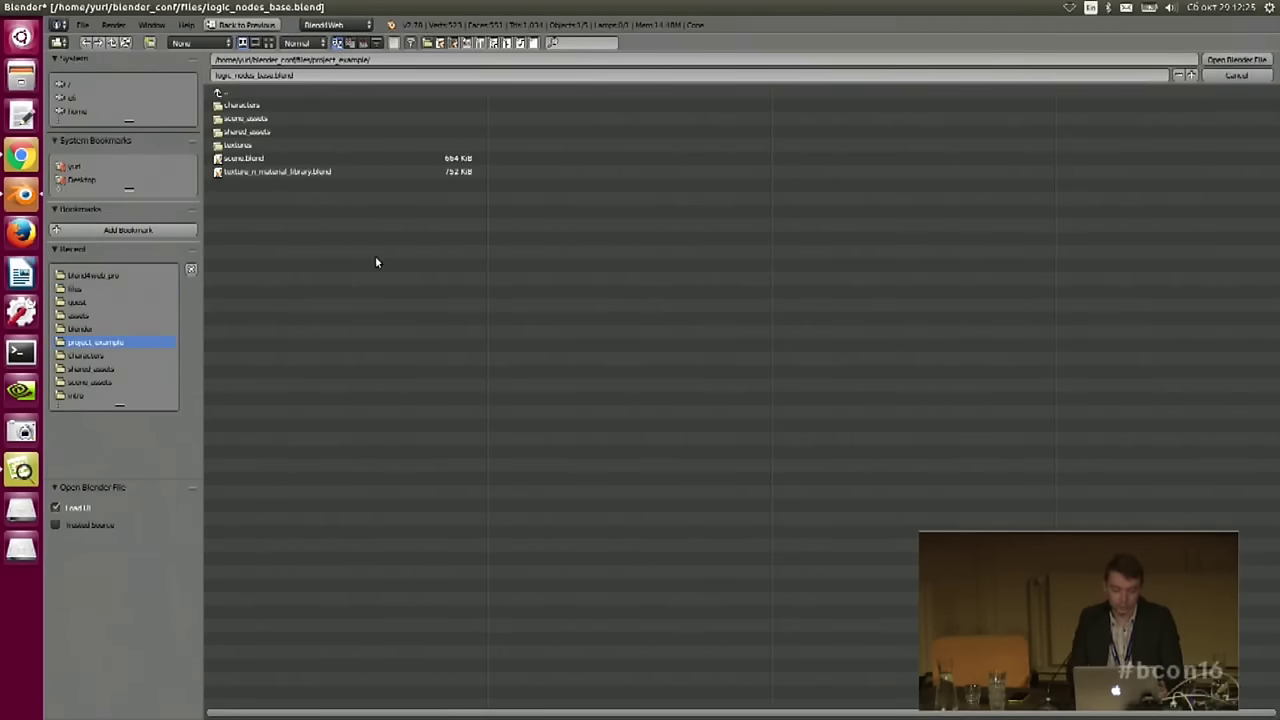
{"action": "left_click", "coordinate": [273, 160]}
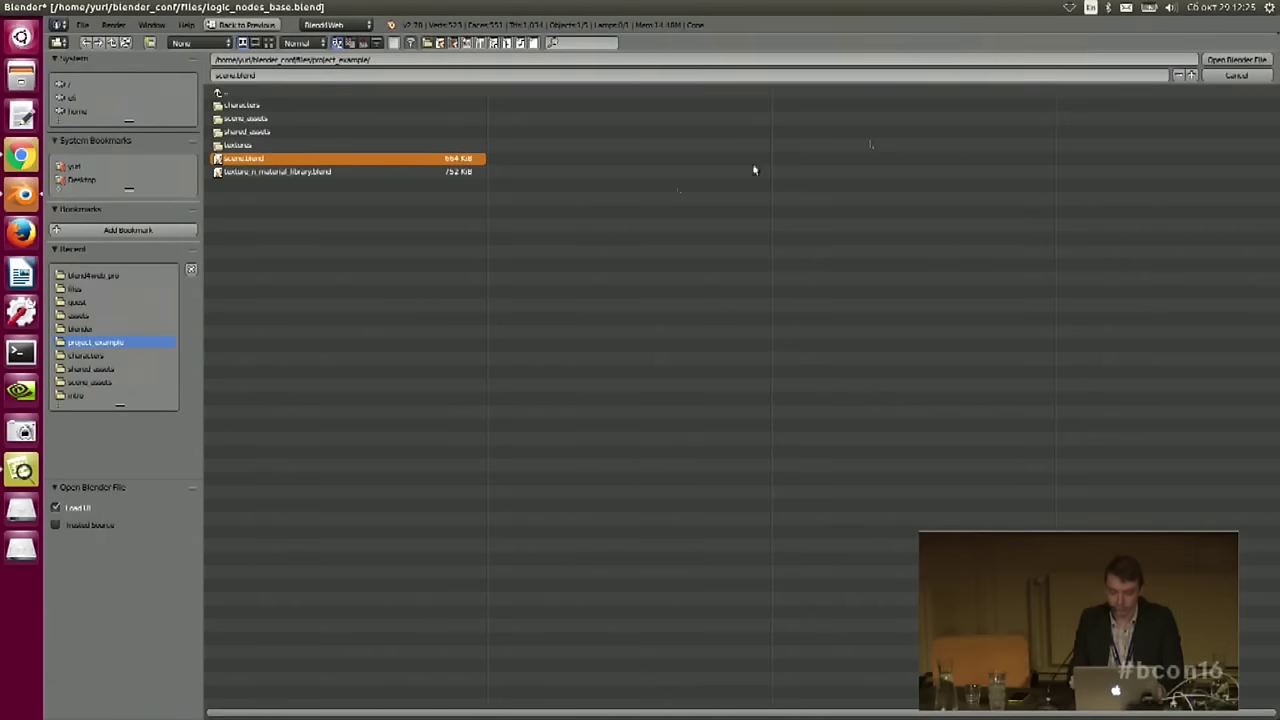
{"action": "left_click", "coordinate": [265, 92]}
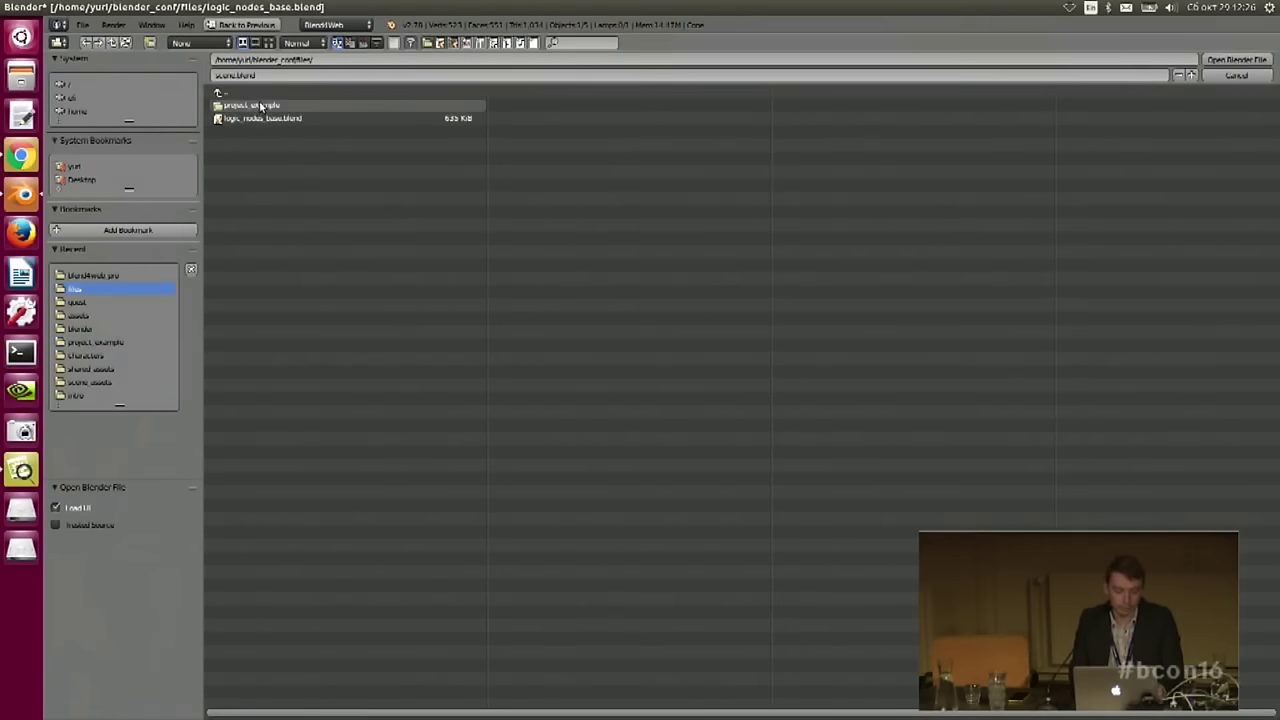
{"action": "left_click", "coordinate": [260, 105]}
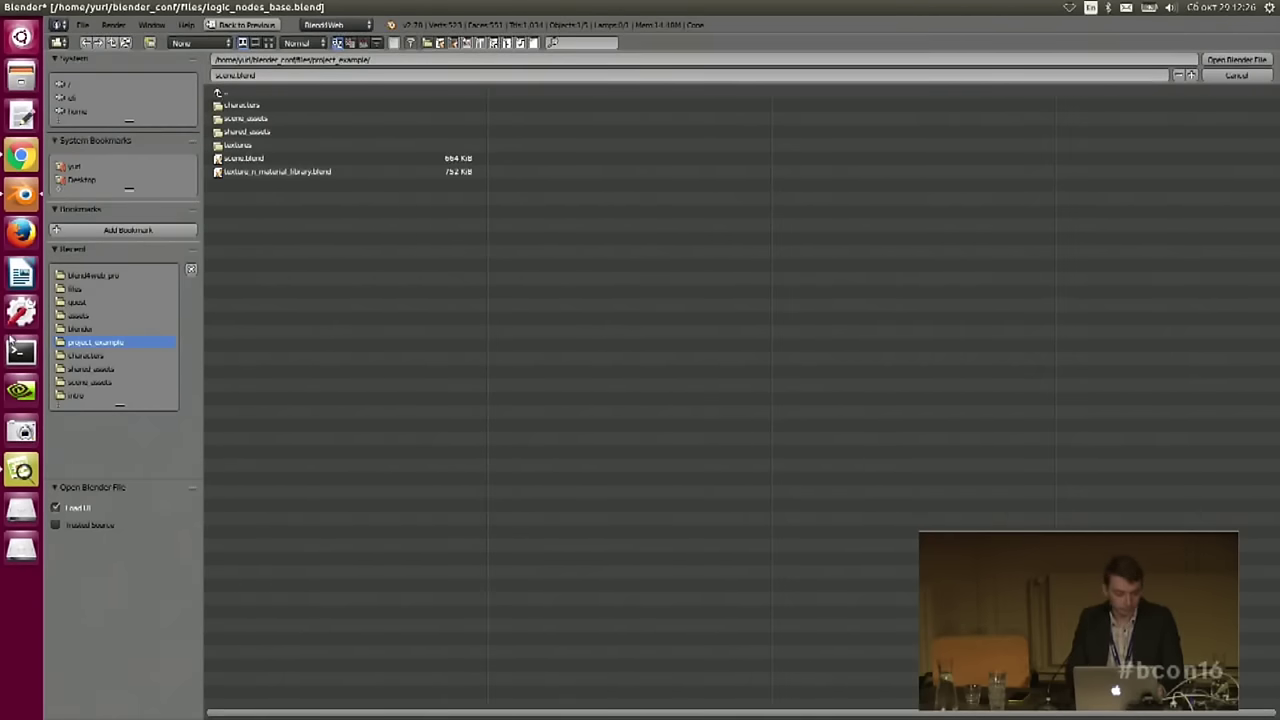
- Switch to the image viewer and advance to the Link Scene Structure slide, 04.png
{"action": "left_click", "coordinate": [22, 470]}
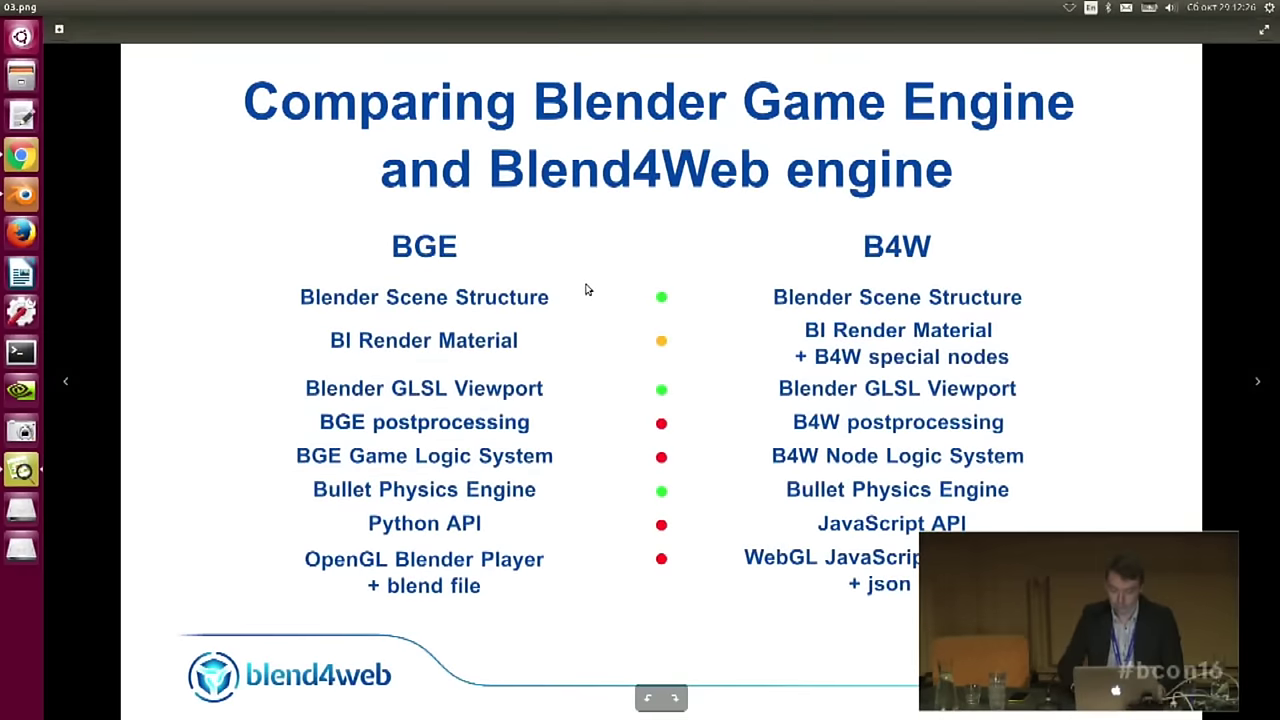
{"action": "key", "text": "Right"}
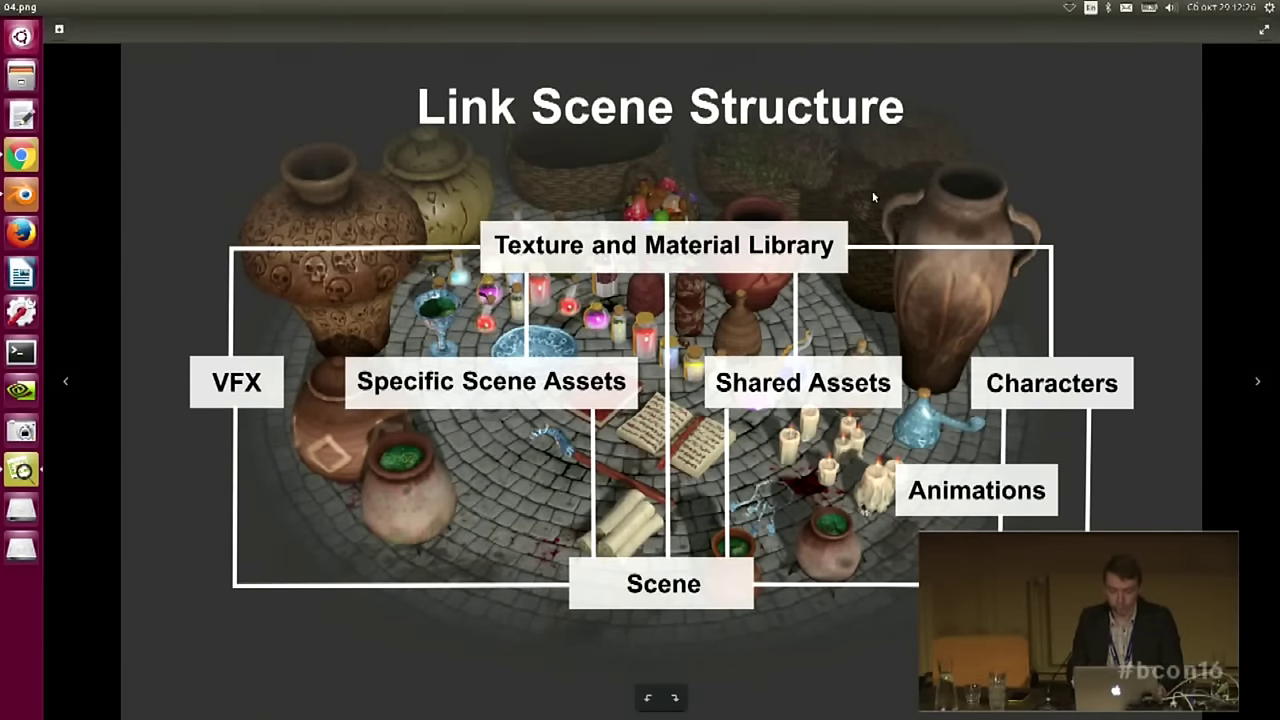
- Switch back to Blender and open texture_n_material_library.blend from the project_example folder
{"action": "left_click", "coordinate": [22, 194]}
{"action": "left_click", "coordinate": [277, 171]}
{"action": "left_click", "coordinate": [1236, 62]}
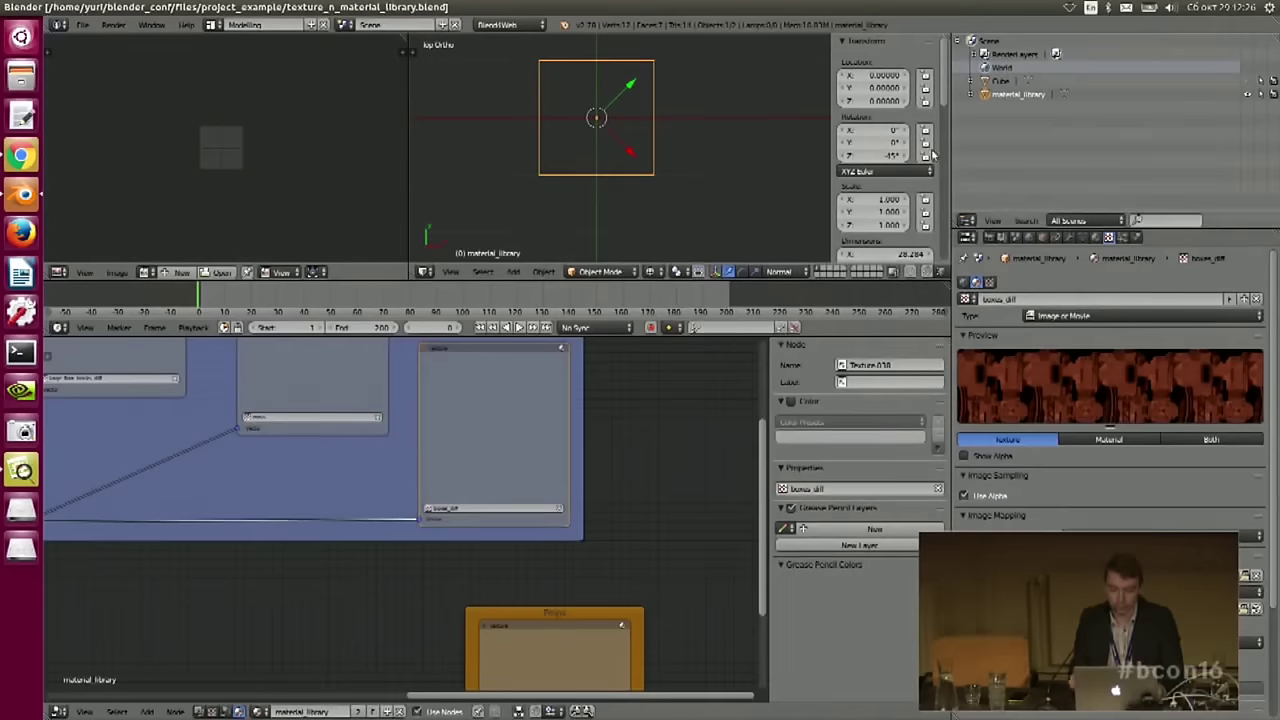
- Turn Use Nodes off and on again for material_library to refresh the texture node previews
{"action": "scroll", "coordinate": [490, 673], "scroll_direction": "down", "scroll_amount": 3}
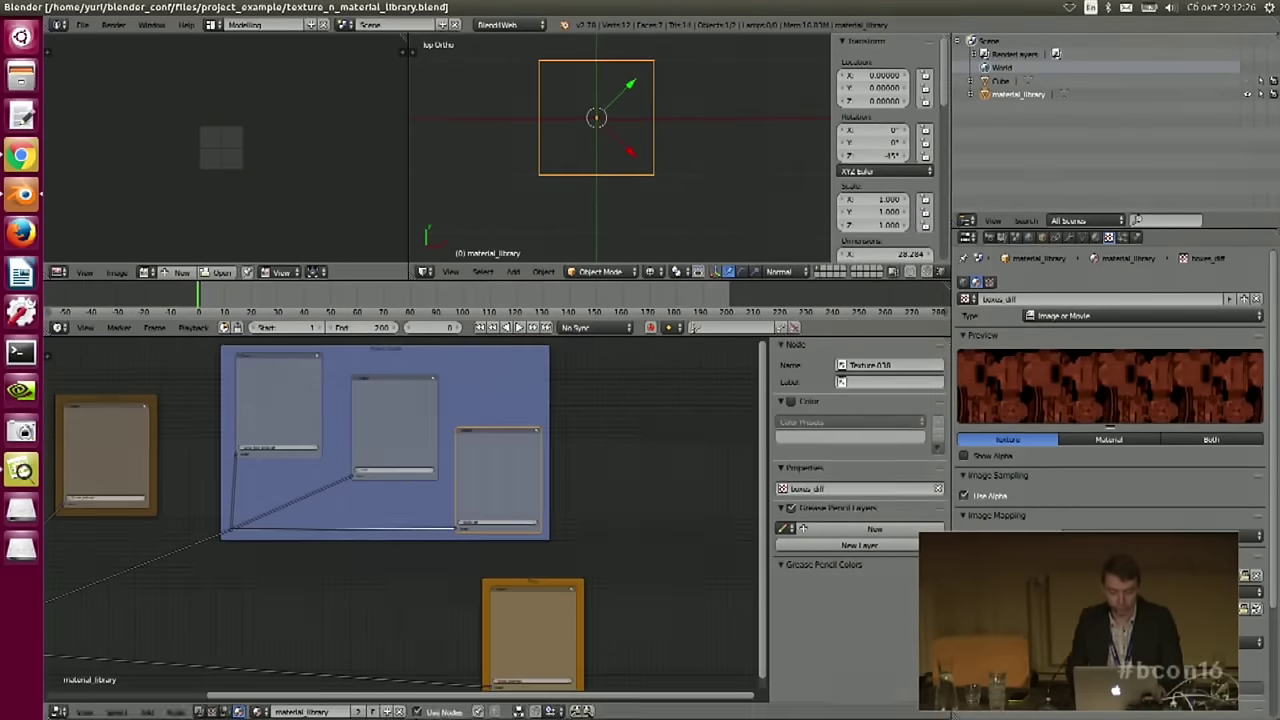
{"action": "left_click", "coordinate": [415, 711]}
{"action": "middle_click_drag", "start_coordinate": [431, 657], "coordinate": [429, 672]}
{"action": "left_click", "coordinate": [416, 712]}
{"action": "scroll", "coordinate": [549, 450], "scroll_direction": "down", "scroll_amount": 4}
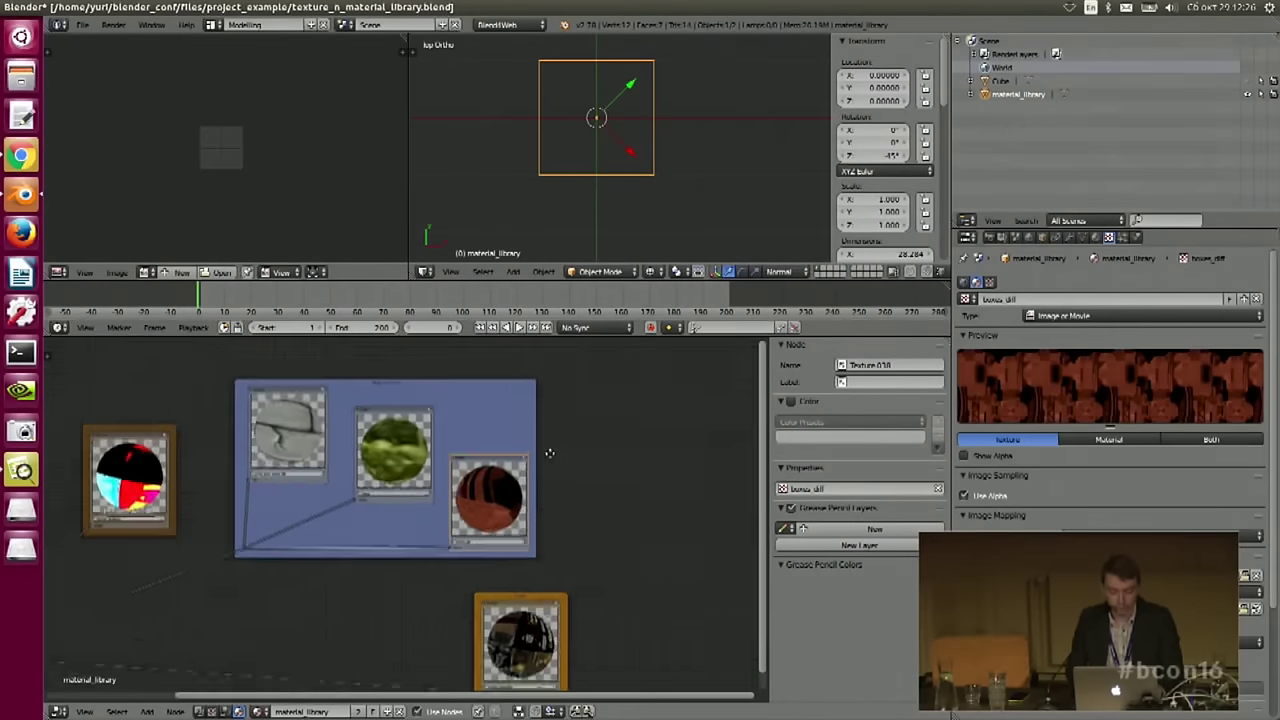
- Select the moss texture node inside the blue frame and examine the library's grouped textures
{"action": "middle_click_drag", "start_coordinate": [538, 460], "coordinate": [598, 453]}
{"action": "scroll", "coordinate": [598, 452], "scroll_direction": "up", "scroll_amount": 2}
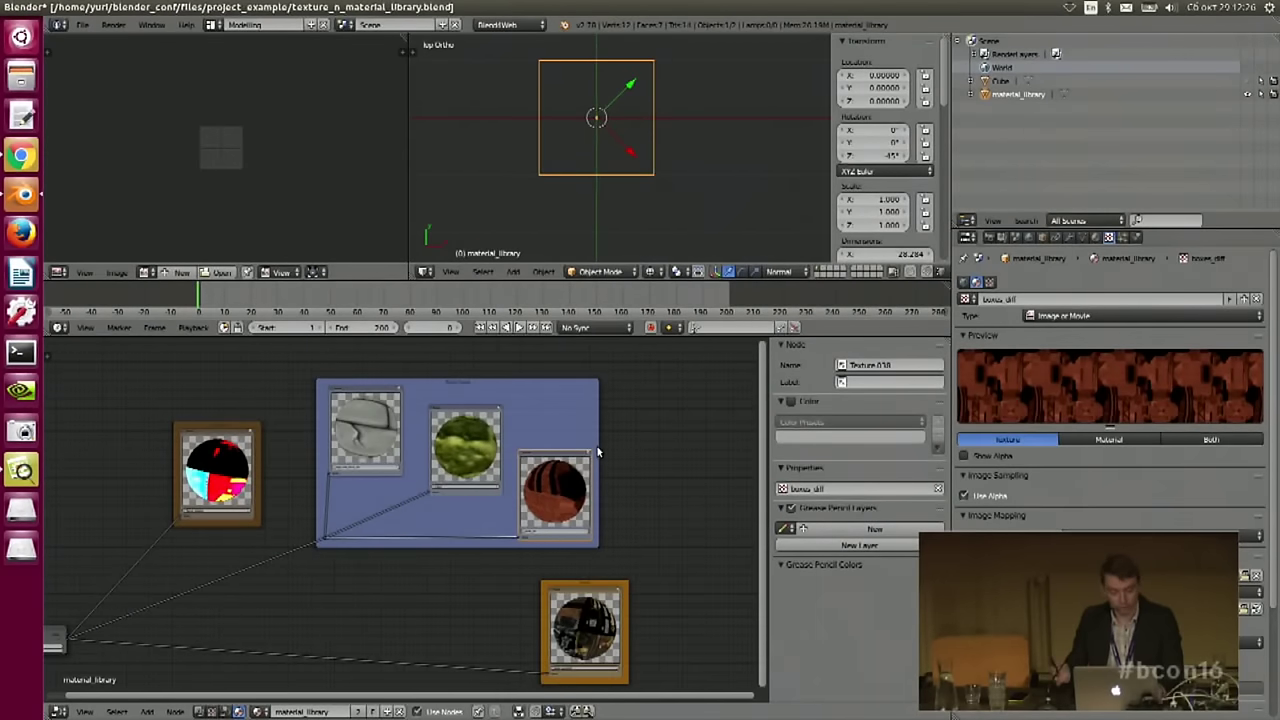
{"action": "left_click", "coordinate": [468, 443]}
{"action": "middle_click_drag", "start_coordinate": [631, 451], "coordinate": [669, 451]}
{"action": "scroll", "coordinate": [694, 436], "scroll_direction": "down", "scroll_amount": 1}
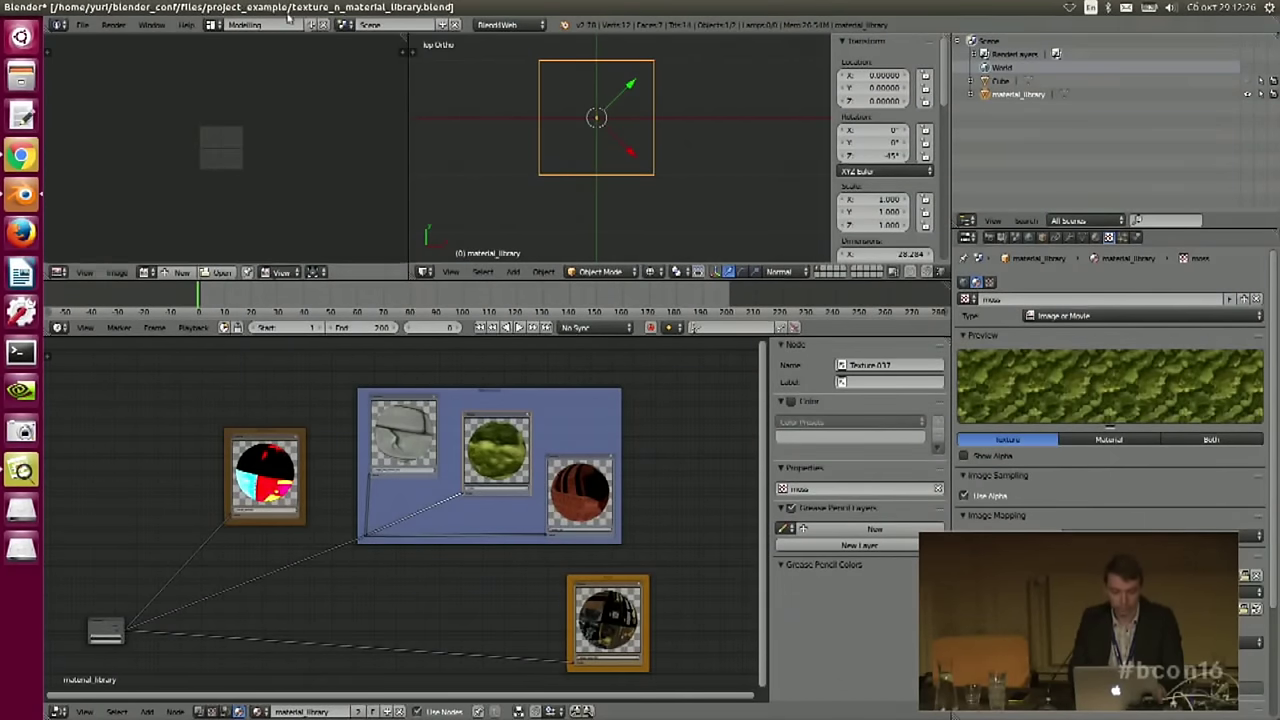
- Switch back to the Link Scene Structure slide in the image viewer
{"action": "left_click", "coordinate": [83, 25]}
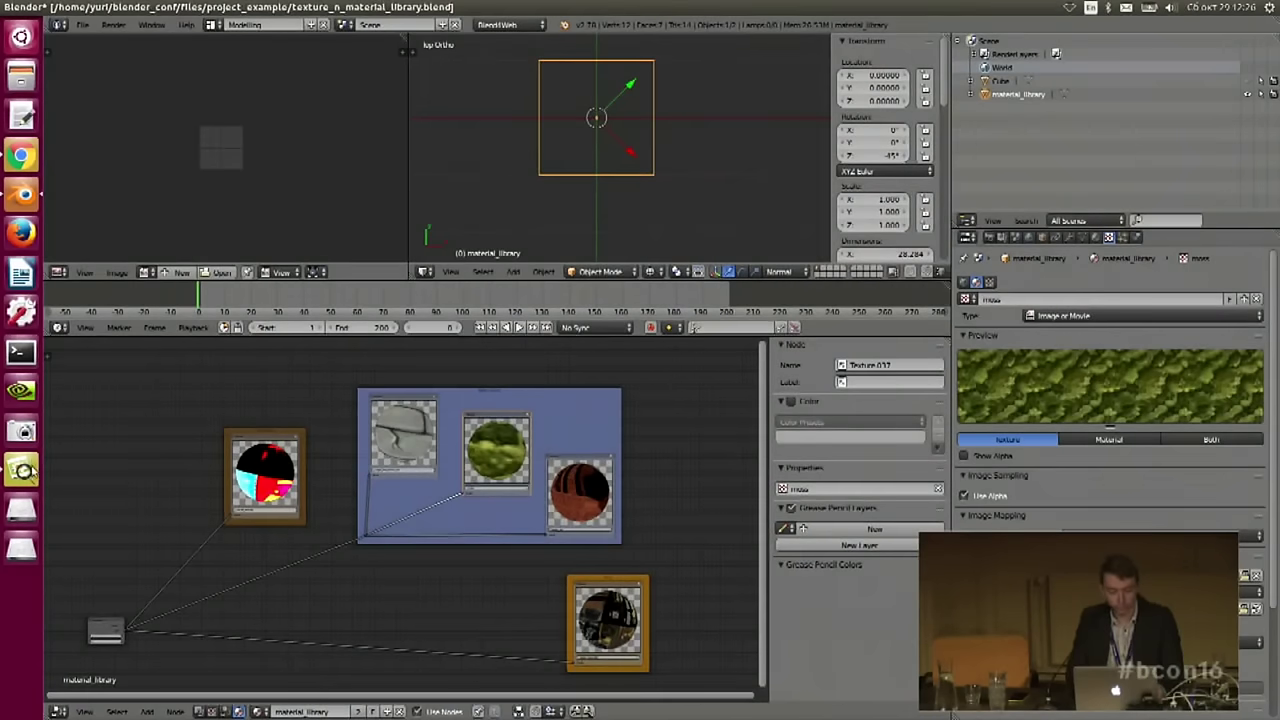
{"action": "left_click", "coordinate": [22, 470]}
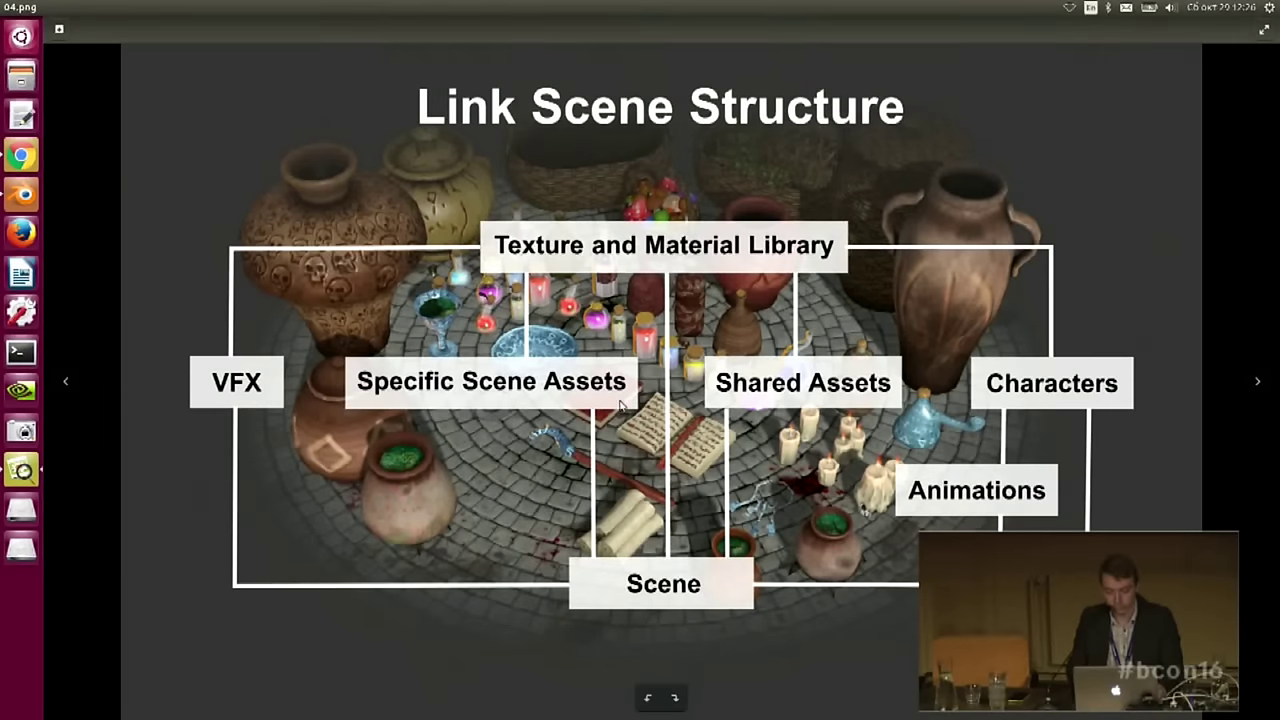
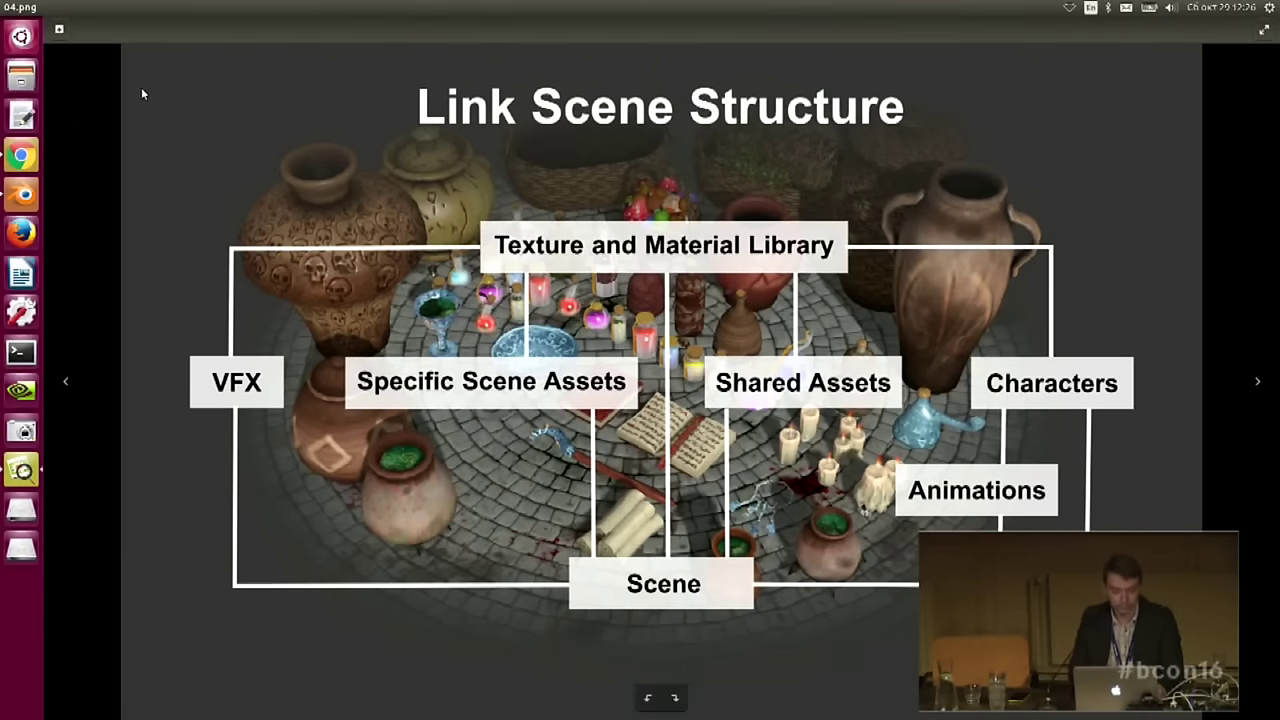
- Return to Blender and open furniture.blend from the scene_assets folder
{"action": "left_click", "coordinate": [25, 197]}
{"action": "left_click", "coordinate": [84, 24]}
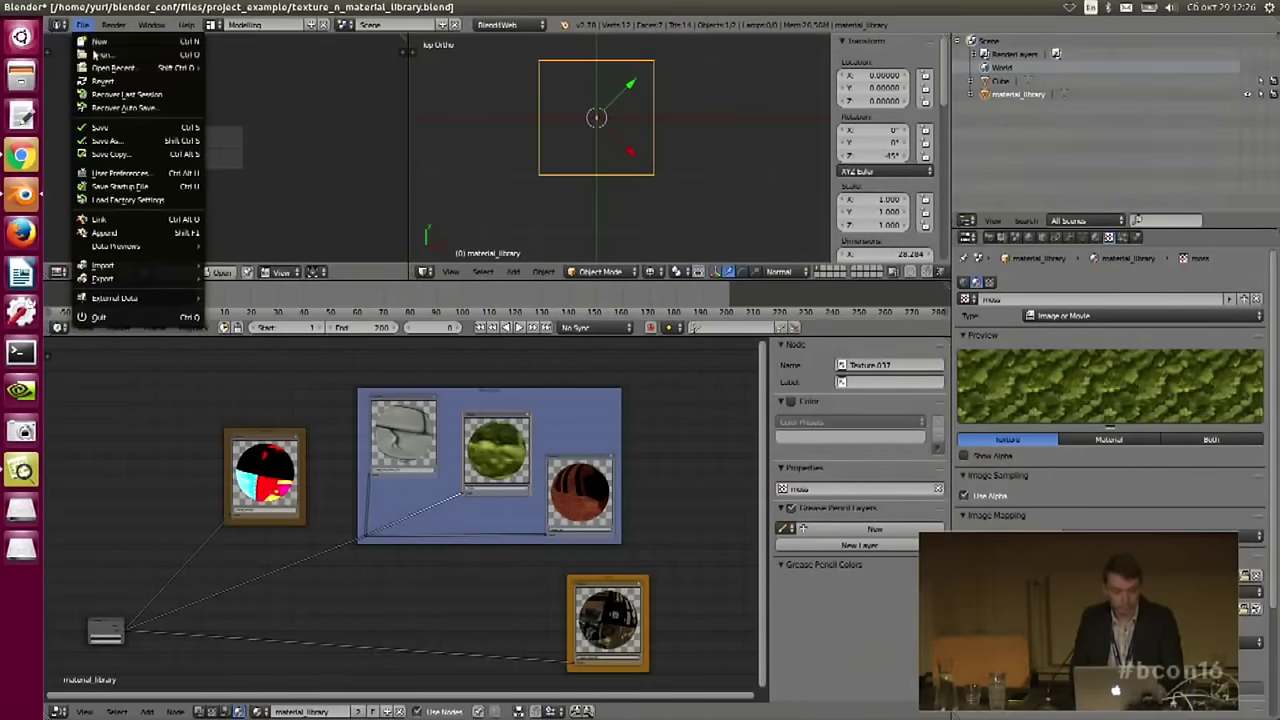
{"action": "left_click", "coordinate": [100, 45]}
{"action": "left_click", "coordinate": [258, 118]}
{"action": "left_click", "coordinate": [258, 108]}
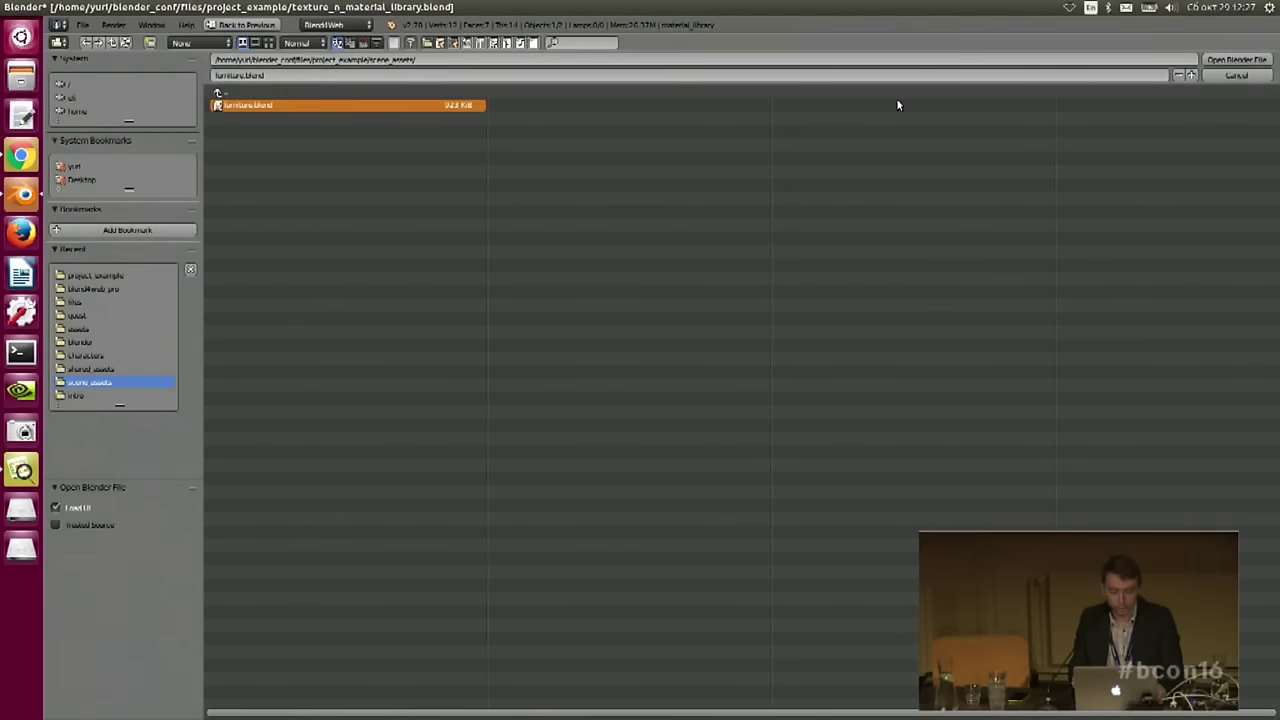
{"action": "left_click", "coordinate": [1236, 62]}
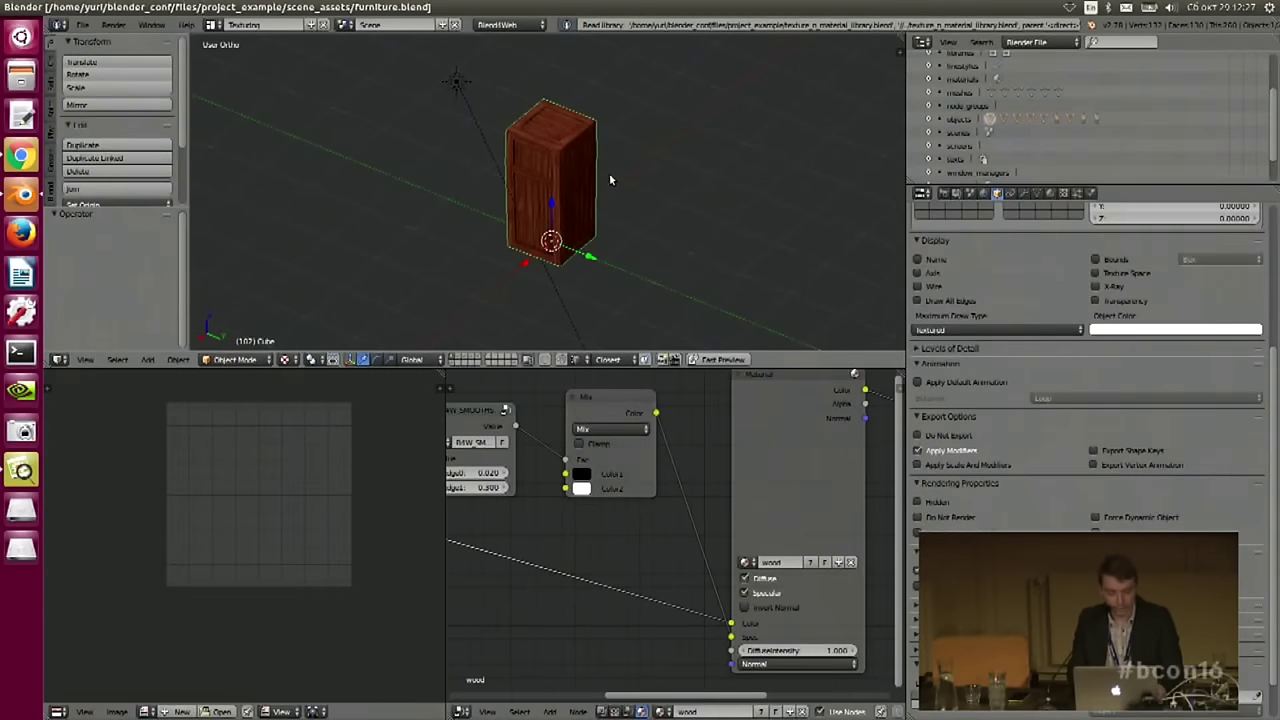
- Inspect the wooden furniture objects by switching between the scene's first few layers
{"action": "middle_click_drag", "start_coordinate": [609, 173], "coordinate": [641, 178]}
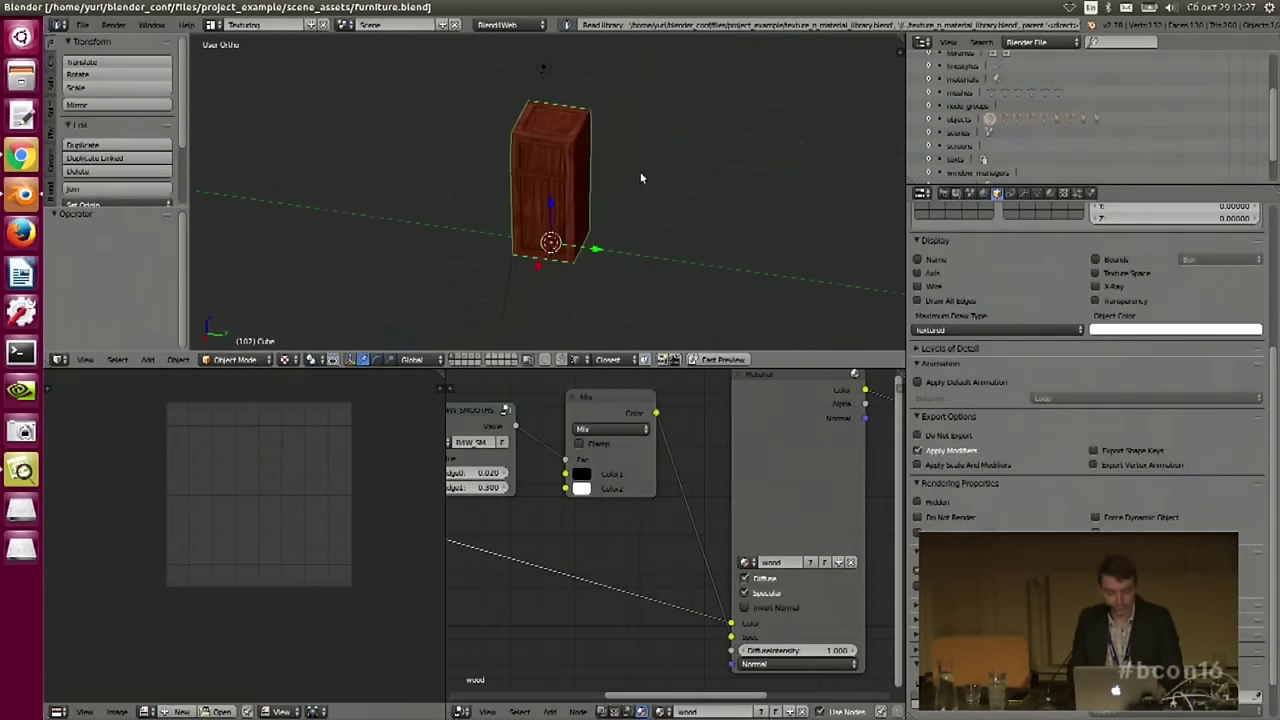
{"action": "left_click", "coordinate": [458, 357]}
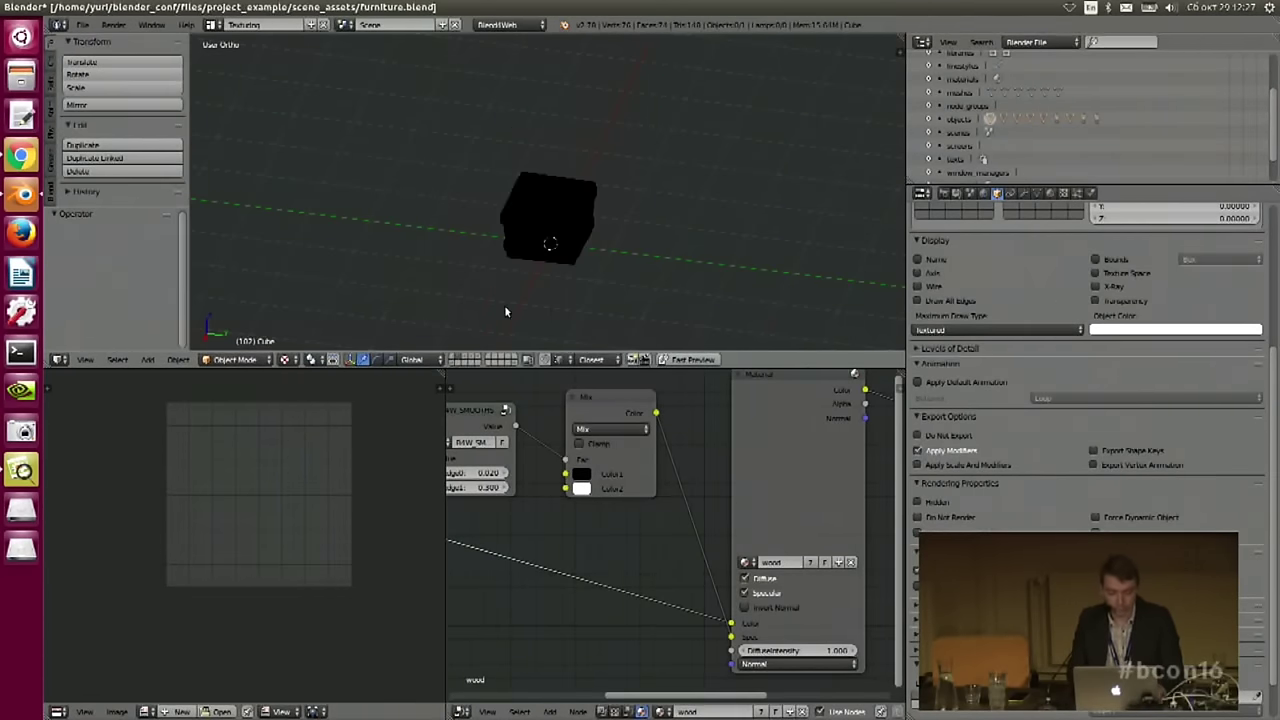
{"action": "left_click", "coordinate": [452, 357]}
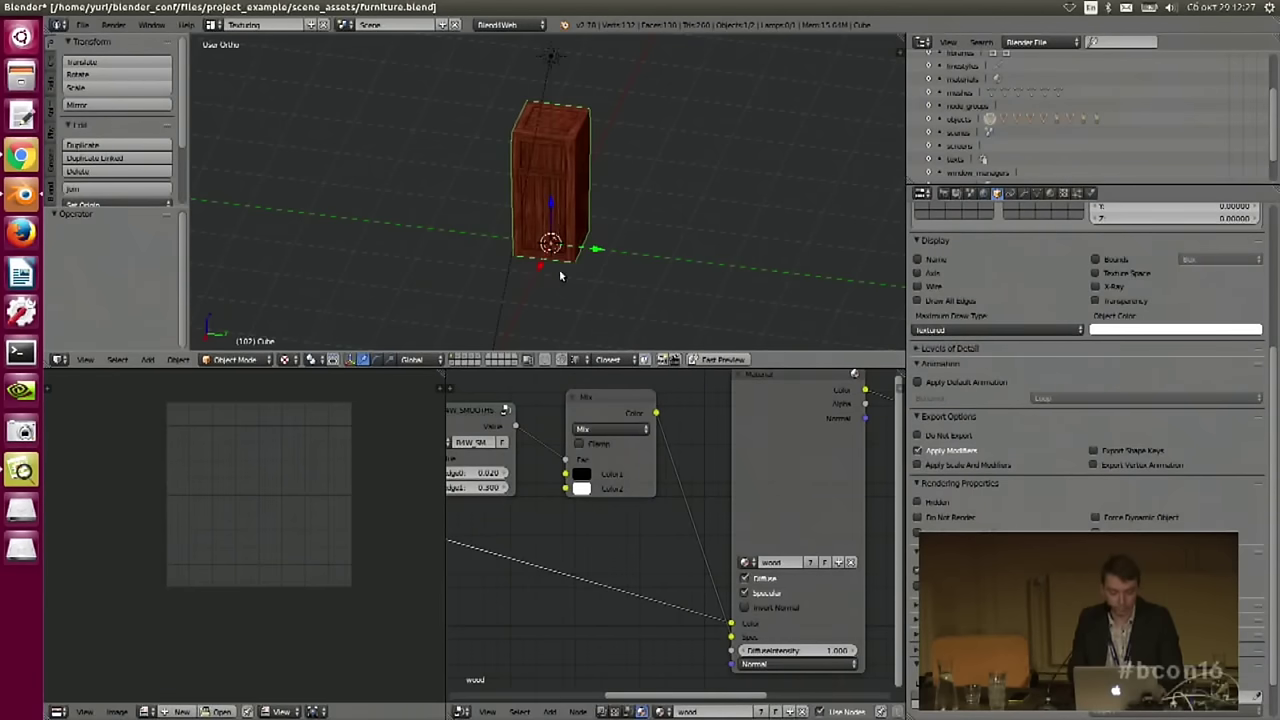
{"action": "left_click", "coordinate": [458, 357]}
{"action": "left_click", "coordinate": [463, 357]}
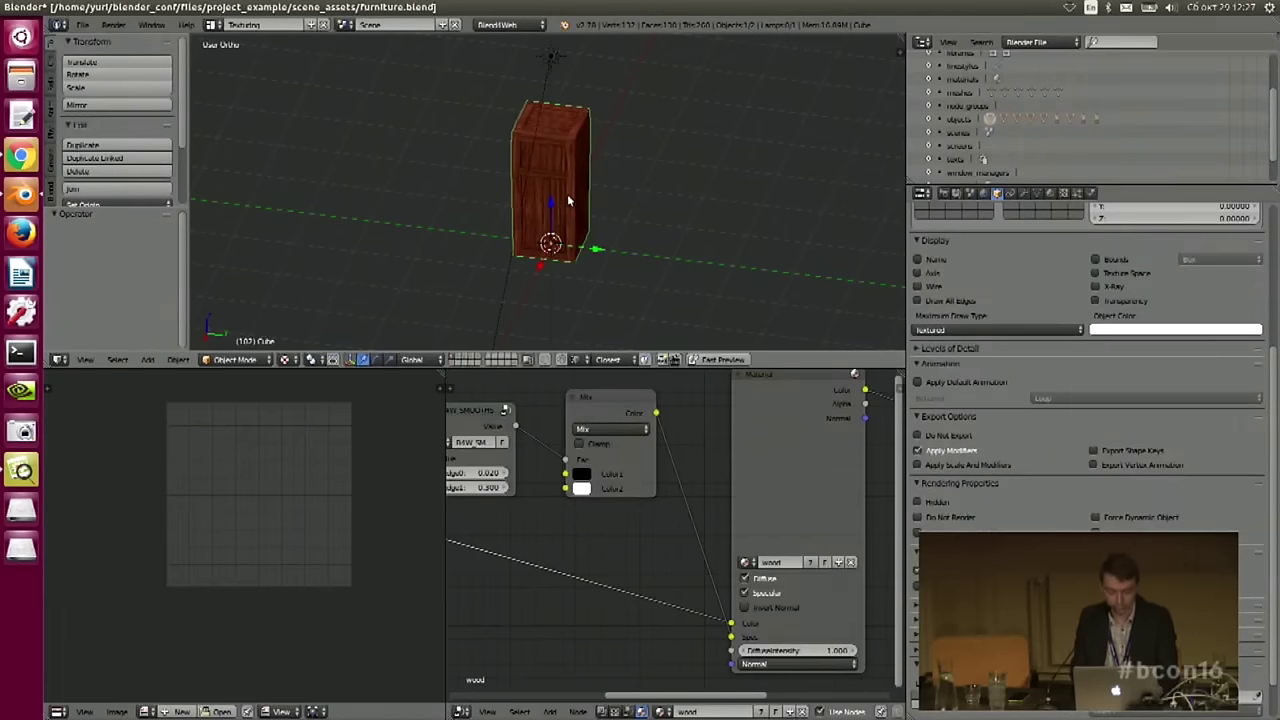
- Hide the tall wooden box, check the other layers, and examine the object group assigned to the smaller box on the first layer
{"action": "key", "text": "Delete"}
{"action": "left_click", "coordinate": [458, 357]}
{"action": "left_click", "coordinate": [455, 357]}
{"action": "left_click", "coordinate": [466, 357]}
{"action": "left_click", "coordinate": [473, 357]}
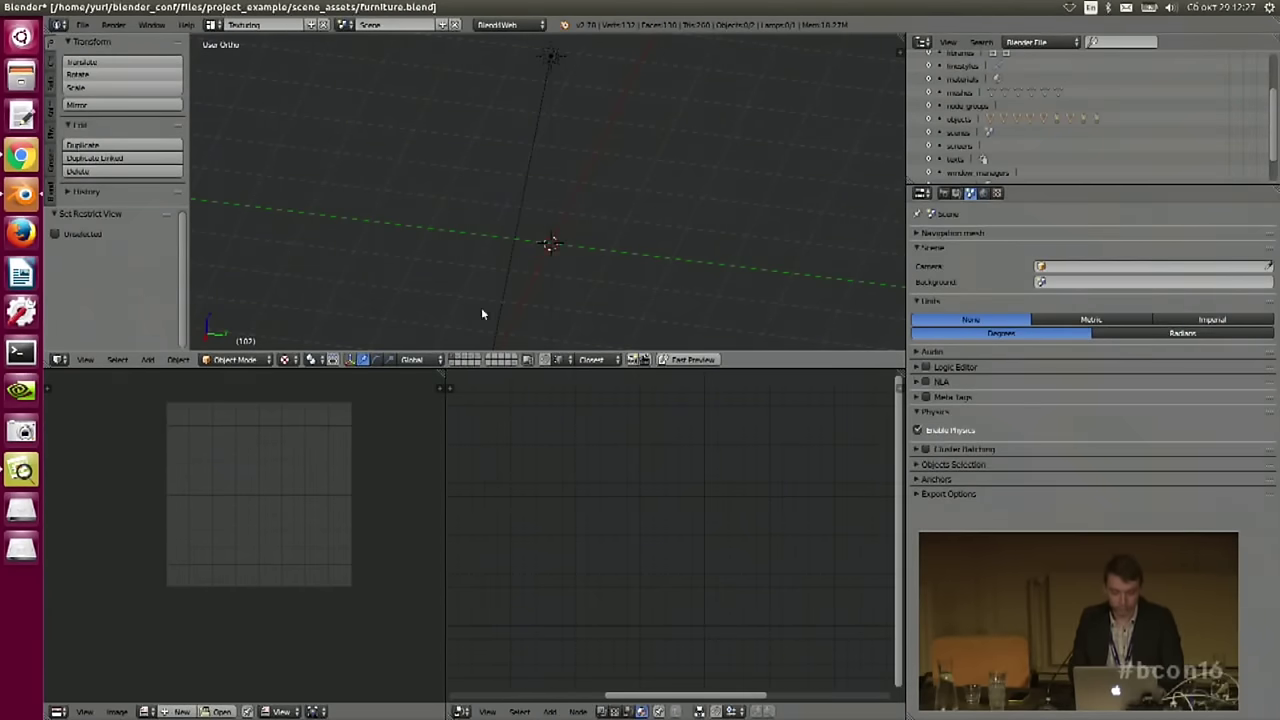
{"action": "left_click", "coordinate": [457, 359]}
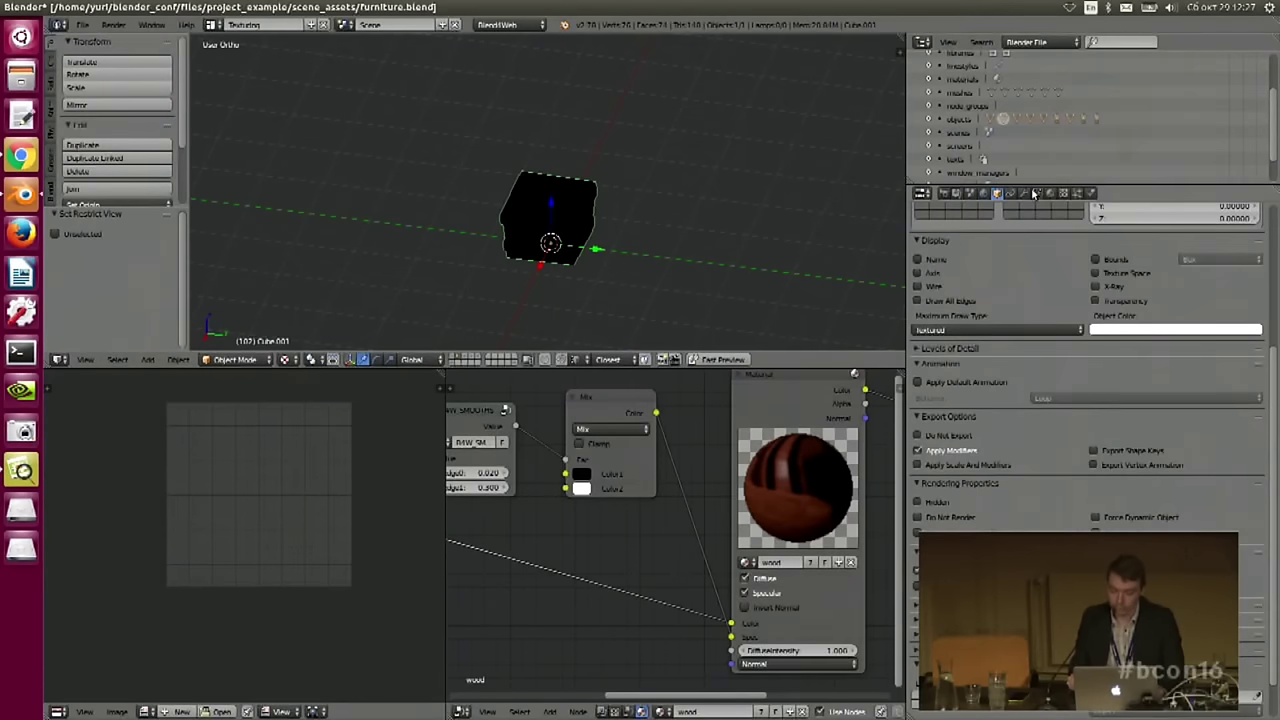
{"action": "scroll", "coordinate": [1080, 280], "scroll_direction": "up", "scroll_amount": 5}
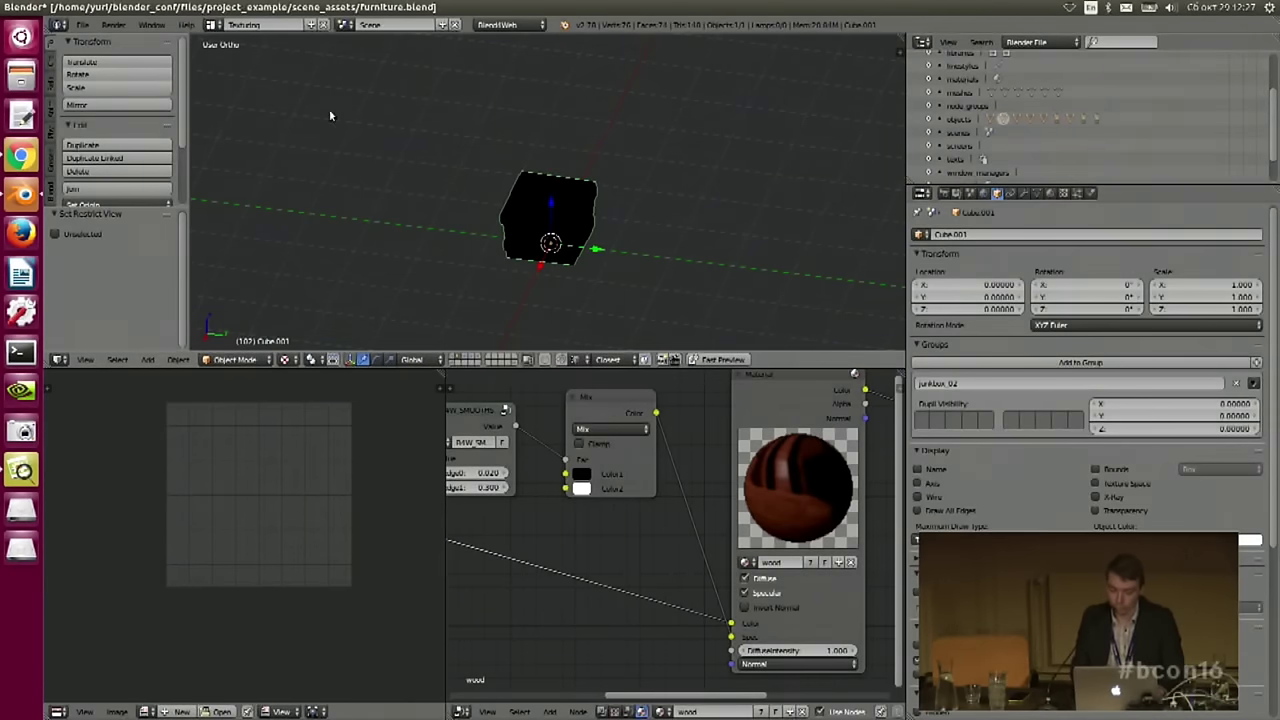
- Open farmers_instruments.blend from the project's shared_assets folder
{"action": "left_click", "coordinate": [83, 24]}
{"action": "left_click", "coordinate": [97, 58]}
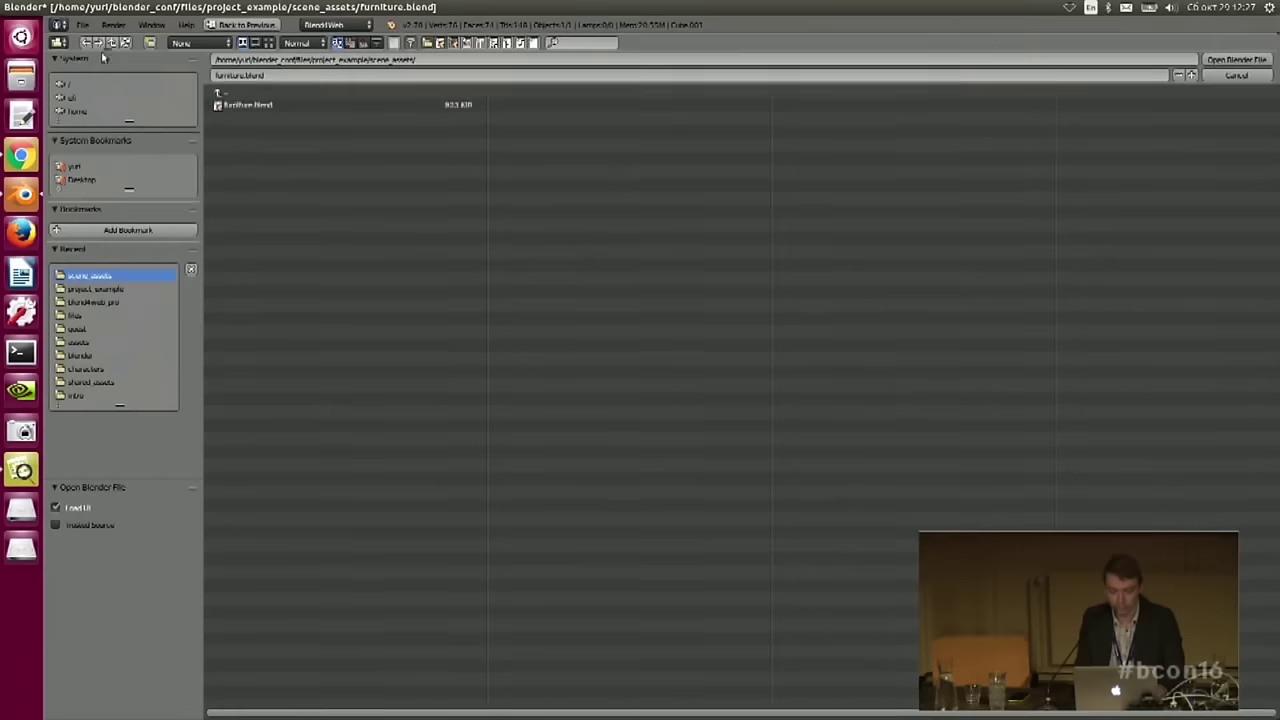
{"action": "left_click", "coordinate": [249, 96]}
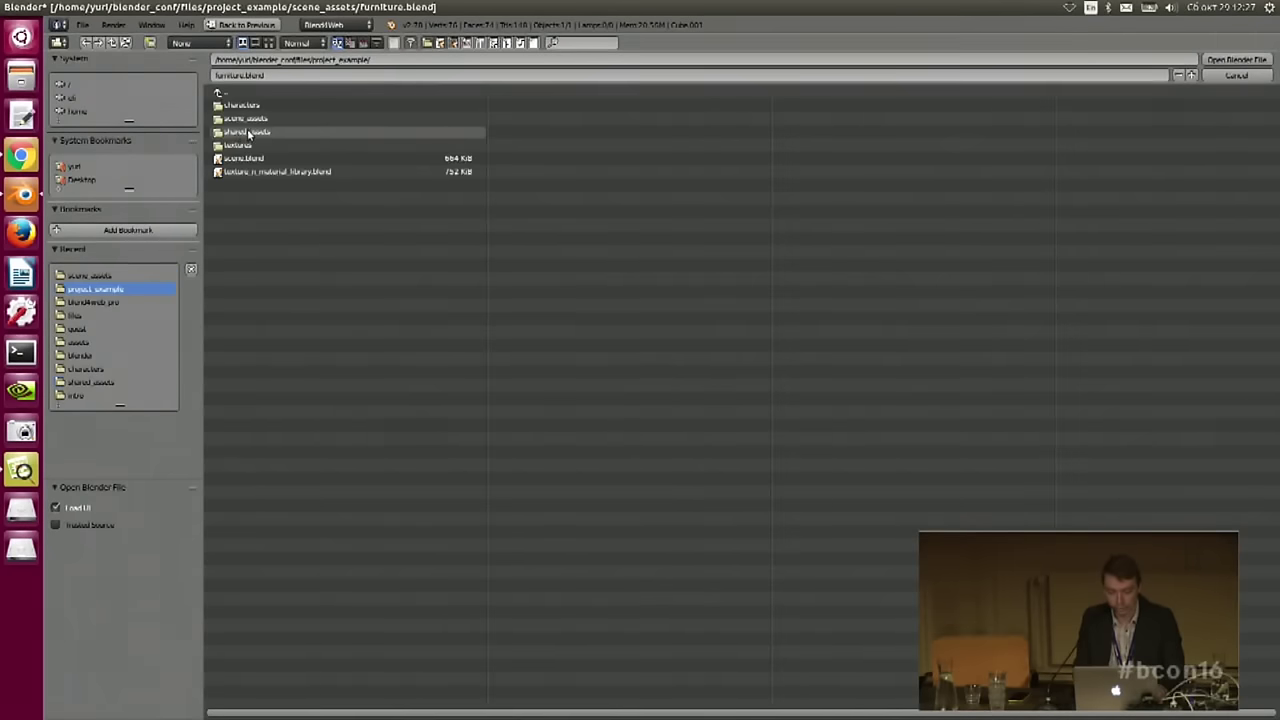
{"action": "left_click", "coordinate": [247, 131]}
{"action": "left_click", "coordinate": [260, 105]}
{"action": "left_click", "coordinate": [1236, 60]}
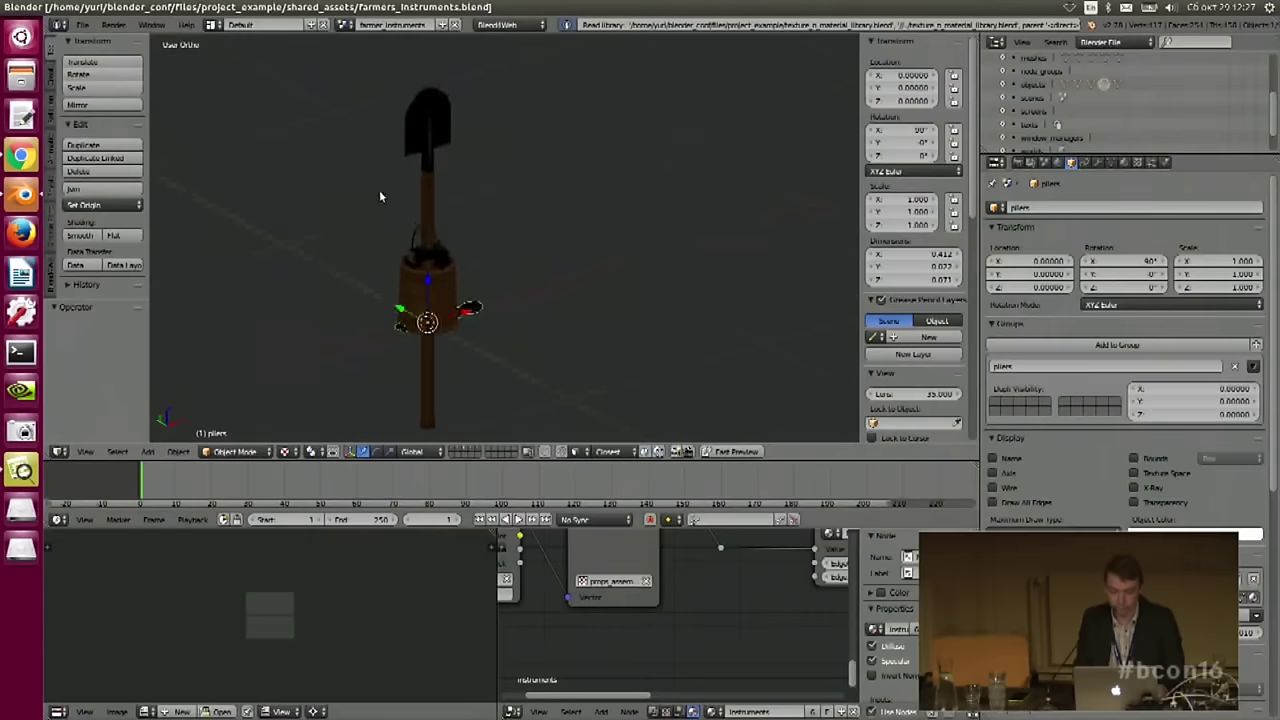
- Open farmer_model.blend from the project's characters folder
{"action": "left_click", "coordinate": [83, 24]}
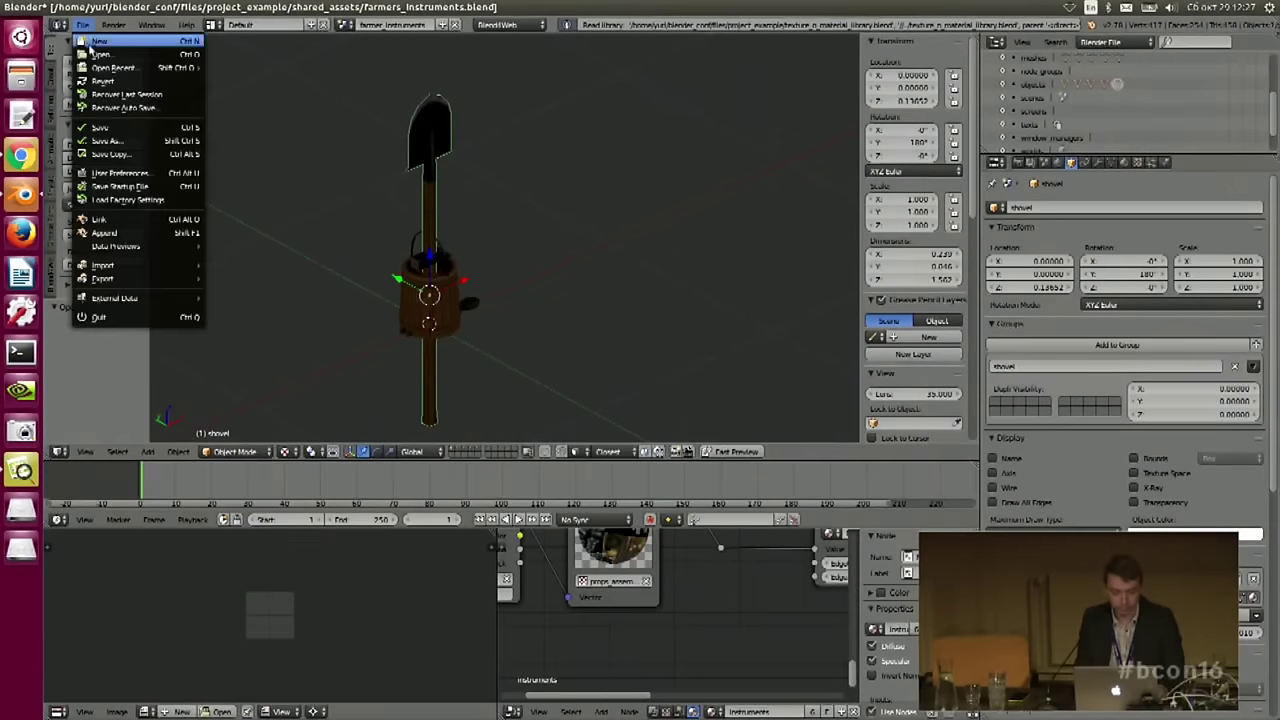
{"action": "left_click", "coordinate": [100, 54]}
{"action": "left_click", "coordinate": [287, 94]}
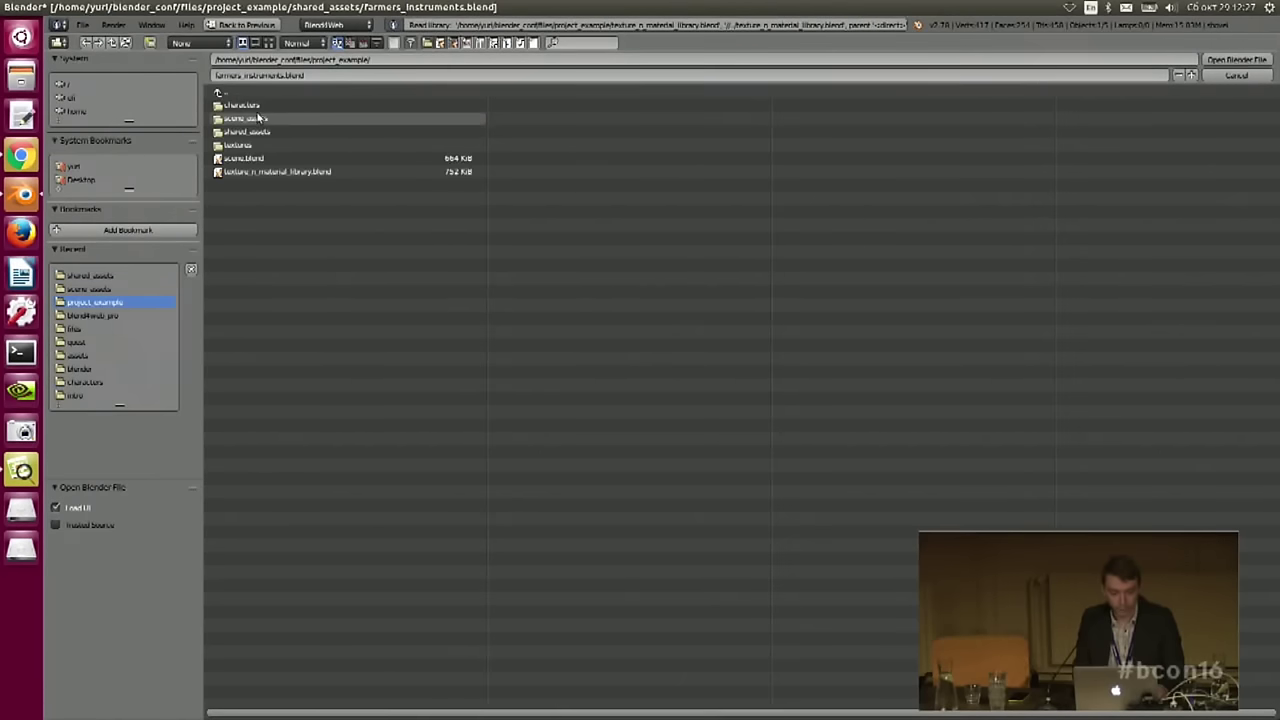
{"action": "left_click", "coordinate": [262, 118]}
{"action": "left_click", "coordinate": [265, 118]}
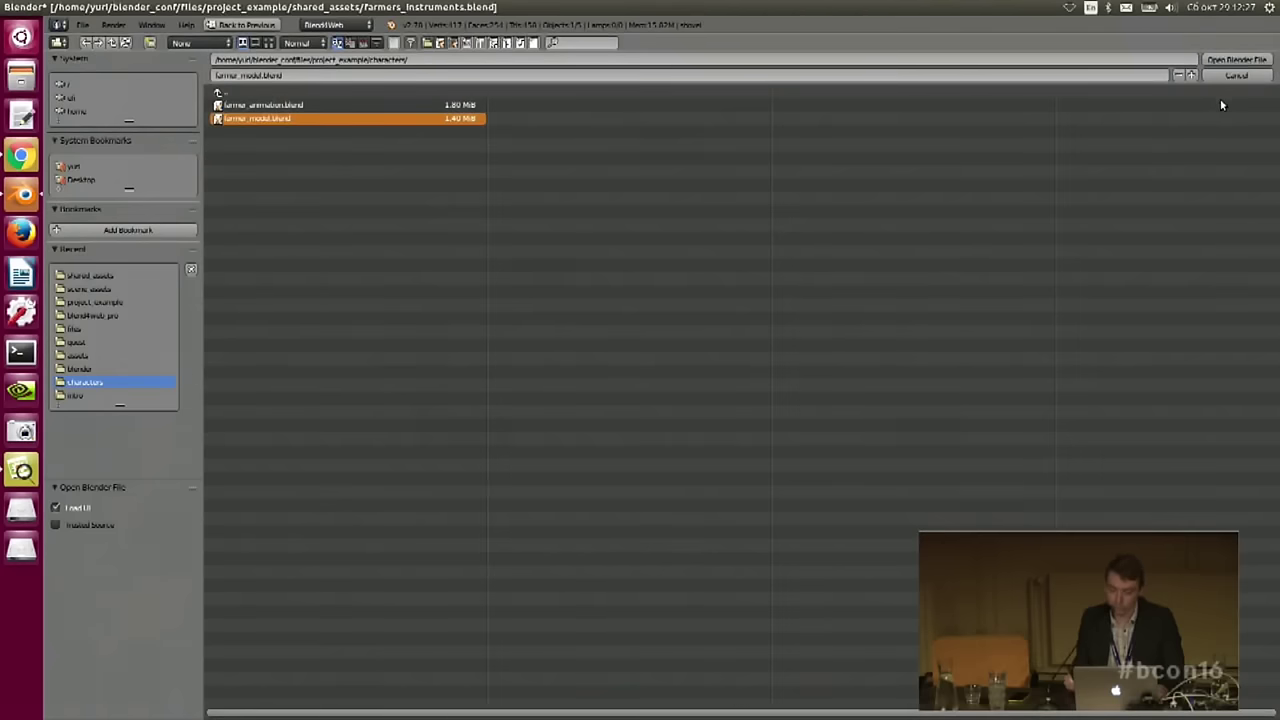
{"action": "left_click", "coordinate": [1222, 62]}
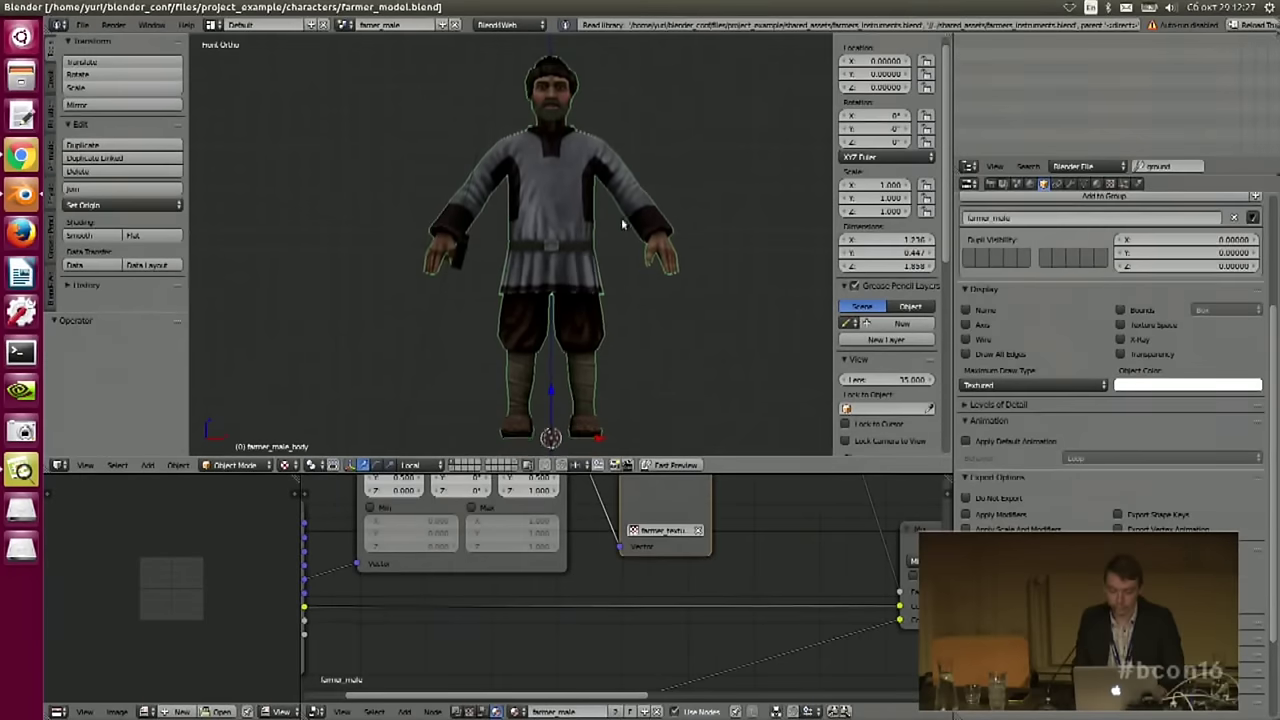
- Look over the farmer's body mesh, display the layer holding its armature, and select the thigh.l bone
{"action": "scroll", "coordinate": [623, 214], "scroll_direction": "up", "scroll_amount": 2}
{"action": "middle_click_drag", "start_coordinate": [654, 202], "coordinate": [572, 232], "text": "ctrl"}
{"action": "right_click", "coordinate": [572, 232]}
{"action": "right_click", "coordinate": [571, 267]}
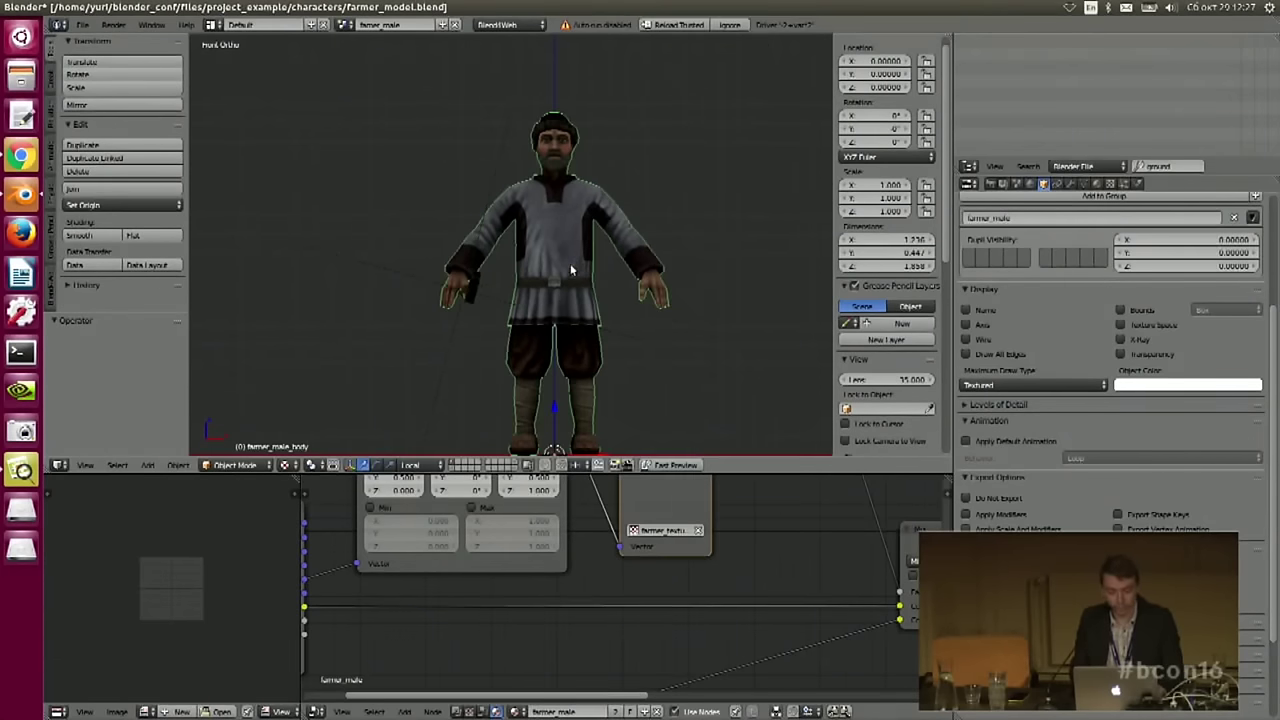
{"action": "middle_click_drag", "start_coordinate": [565, 314], "coordinate": [585, 268], "text": "shift"}
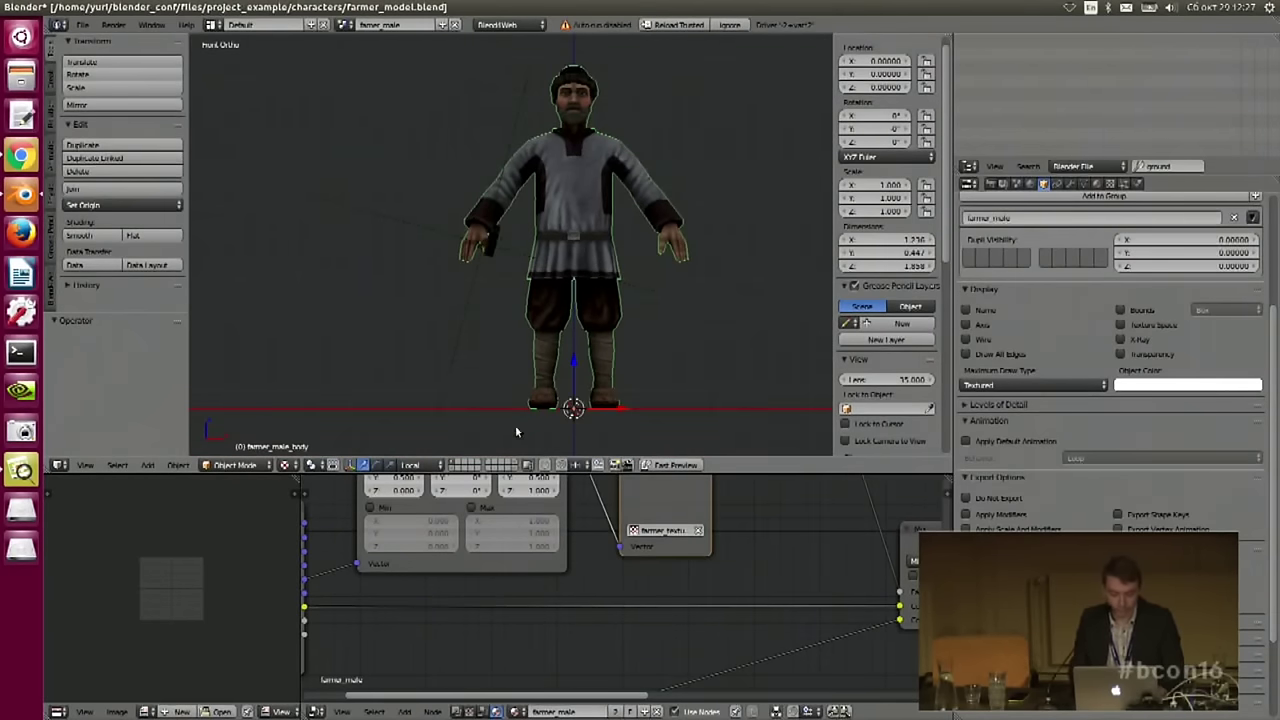
{"action": "left_click", "coordinate": [451, 468]}
{"action": "right_click", "coordinate": [597, 279]}
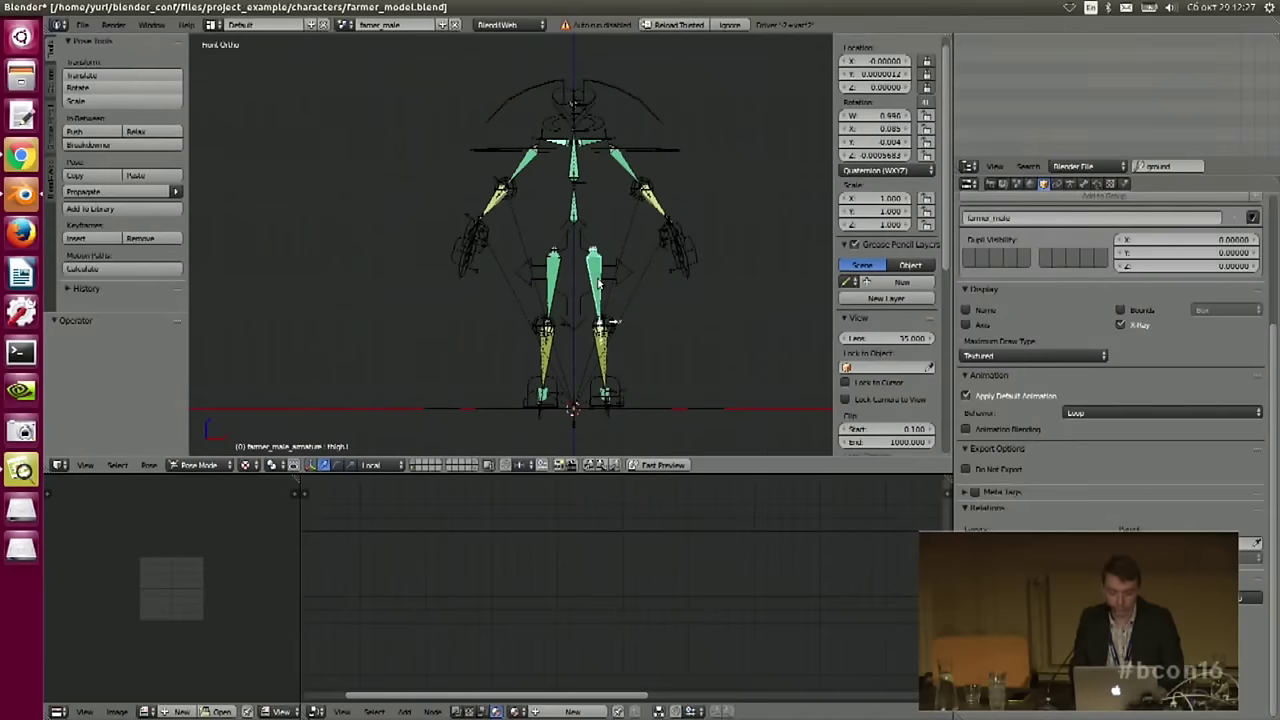
- Return the farmer's armature to Object Mode and display the farmer's mesh layer again in an angled view
{"action": "left_click", "coordinate": [206, 463]}
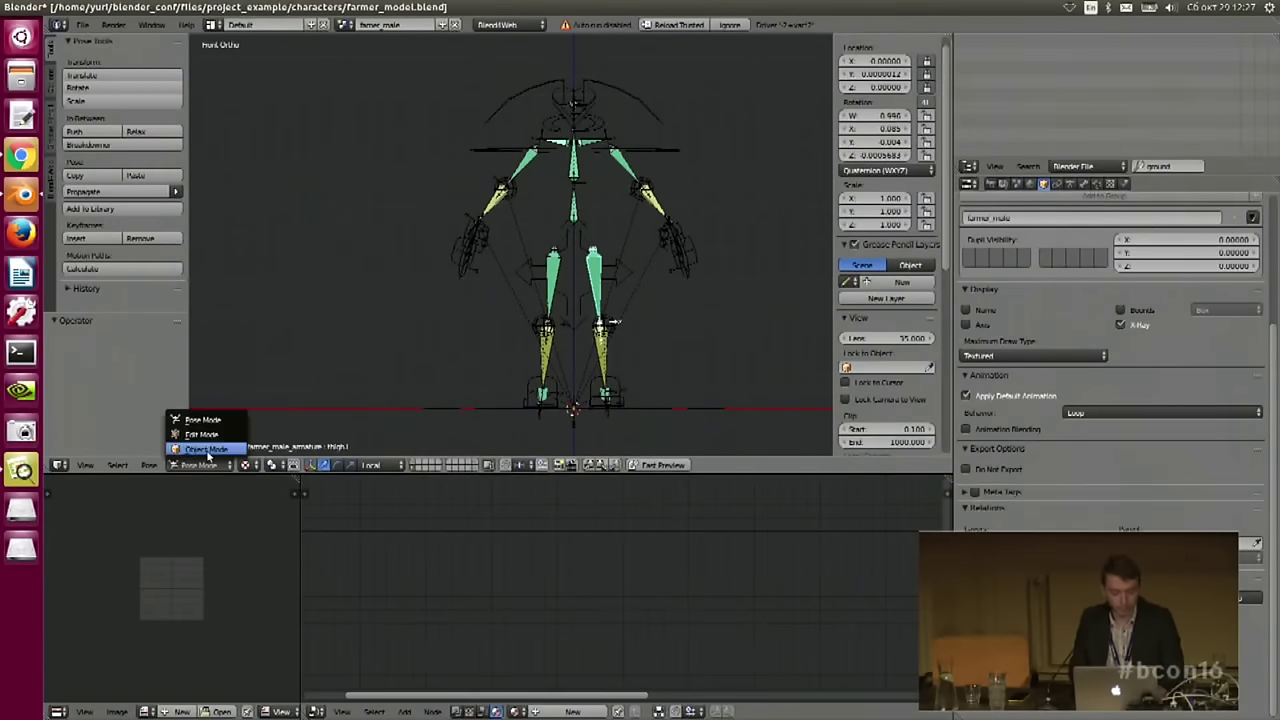
{"action": "left_click", "coordinate": [207, 449]}
{"action": "middle_click_drag", "start_coordinate": [713, 262], "coordinate": [467, 370]}
{"action": "left_click", "coordinate": [453, 462]}
{"action": "scroll", "coordinate": [510, 342], "scroll_direction": "up", "scroll_amount": 1}
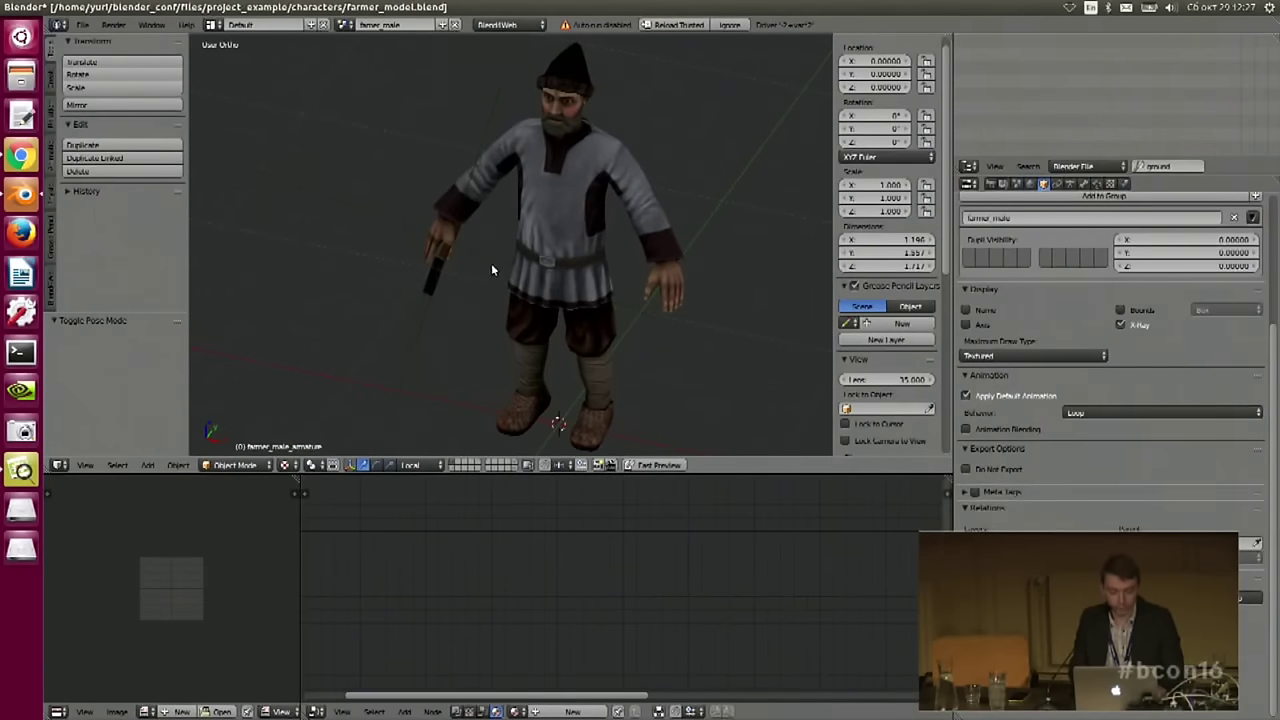
- Select the hammer in the farmer's hand and inspect it from several angles
{"action": "right_click", "coordinate": [438, 269]}
{"action": "middle_click_drag", "start_coordinate": [540, 274], "coordinate": [573, 222]}
{"action": "middle_click_drag", "start_coordinate": [588, 289], "coordinate": [660, 270]}
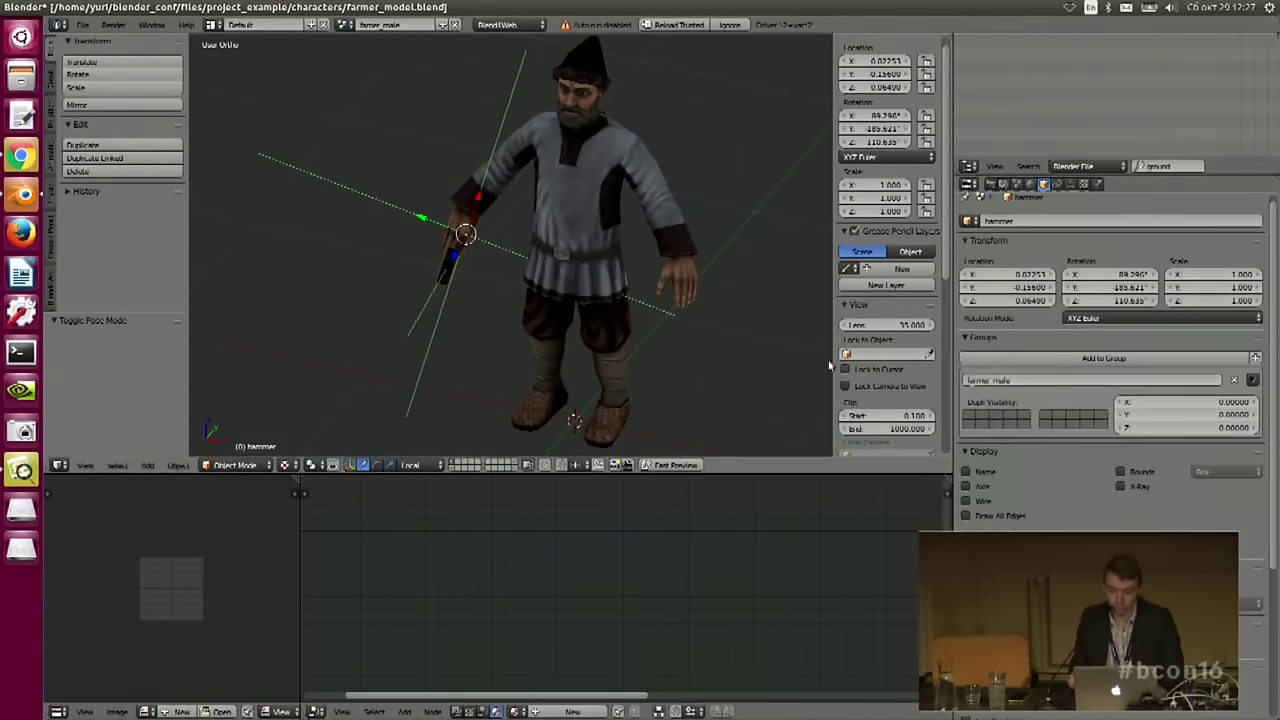
- Open farmer_animation.blend from the characters folder
{"action": "left_click", "coordinate": [82, 24]}
{"action": "left_click", "coordinate": [88, 55]}
{"action": "left_click", "coordinate": [290, 105]}
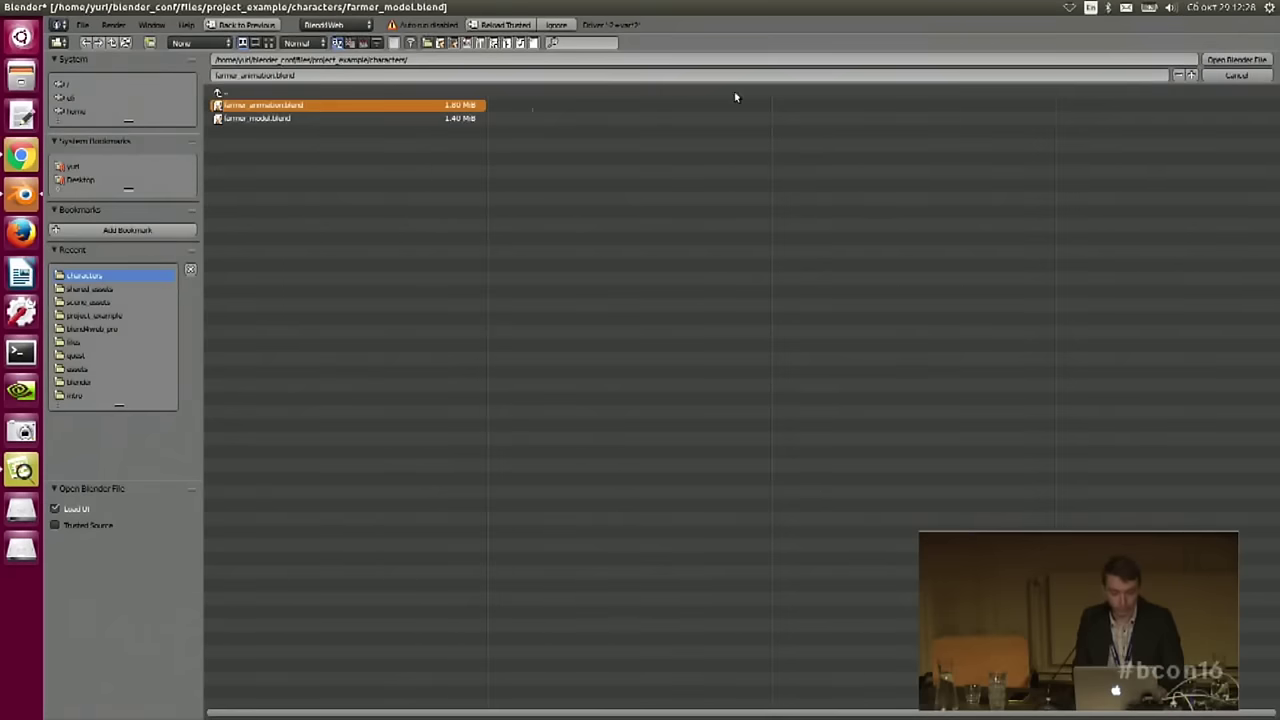
{"action": "left_click", "coordinate": [1237, 61]}
- Play back the farmer's animation in the 3D view
{"action": "middle_click_drag", "start_coordinate": [843, 277], "coordinate": [974, 289]}
{"action": "right_click", "coordinate": [1010, 283]}
{"action": "key", "text": "alt+a"}
{"action": "left_click_drag", "start_coordinate": [100, 653], "coordinate": [59, 641]}
- Open the main scene.blend from the project_example folder and frame its paved circular floor
{"action": "left_click", "coordinate": [84, 24]}
{"action": "left_click", "coordinate": [95, 48]}
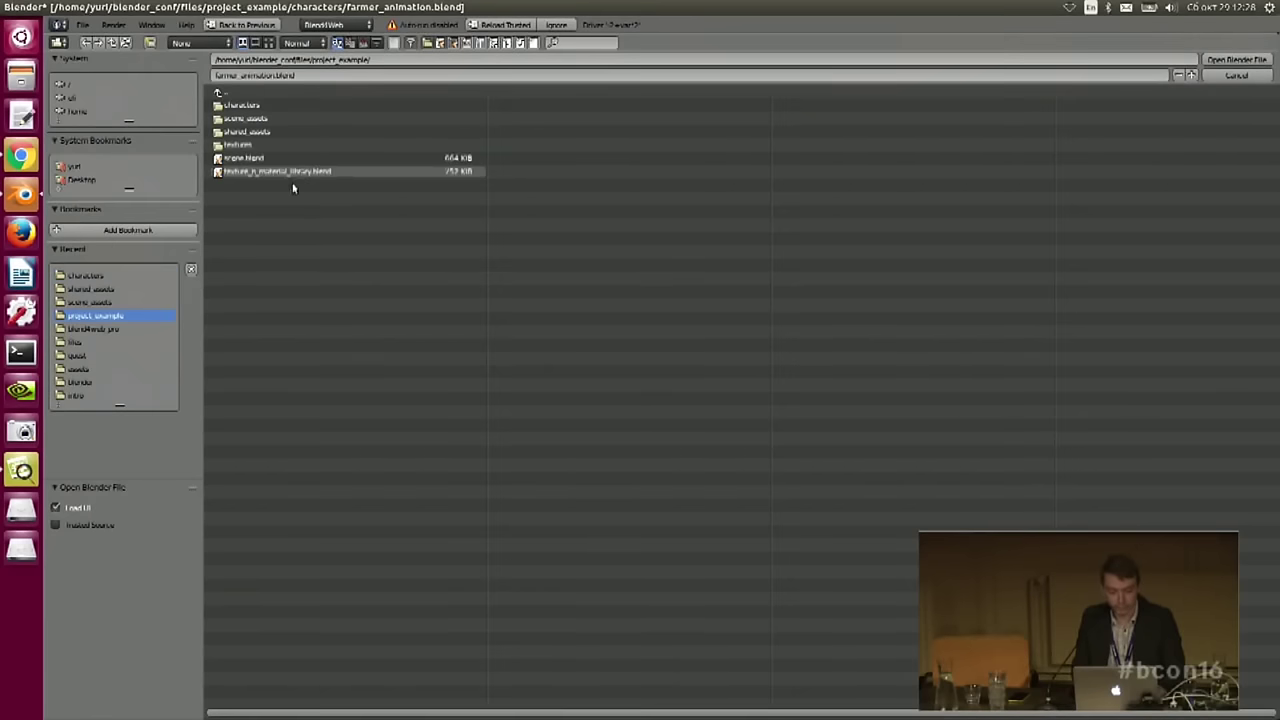
{"action": "left_click", "coordinate": [244, 157]}
{"action": "left_click", "coordinate": [1237, 59]}
{"action": "middle_click_drag", "start_coordinate": [550, 265], "coordinate": [478, 291]}
{"action": "middle_click_drag", "start_coordinate": [478, 291], "coordinate": [554, 253], "text": "shift"}
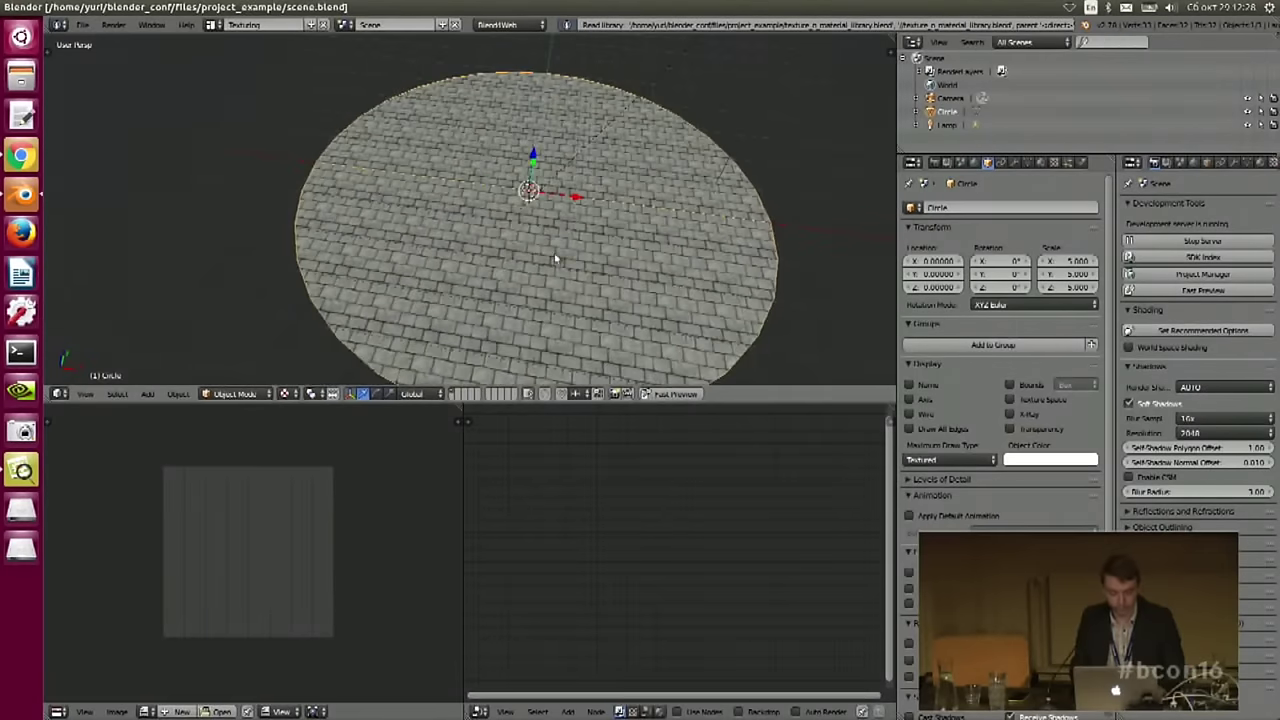
- Link the groups junkbox_01 to junkbox_04, junkbox_with_crystals and tub_of_mushrooms from scene_assets/furniture.blend into the scene
{"action": "left_click", "coordinate": [76, 24]}
{"action": "left_click", "coordinate": [100, 201]}
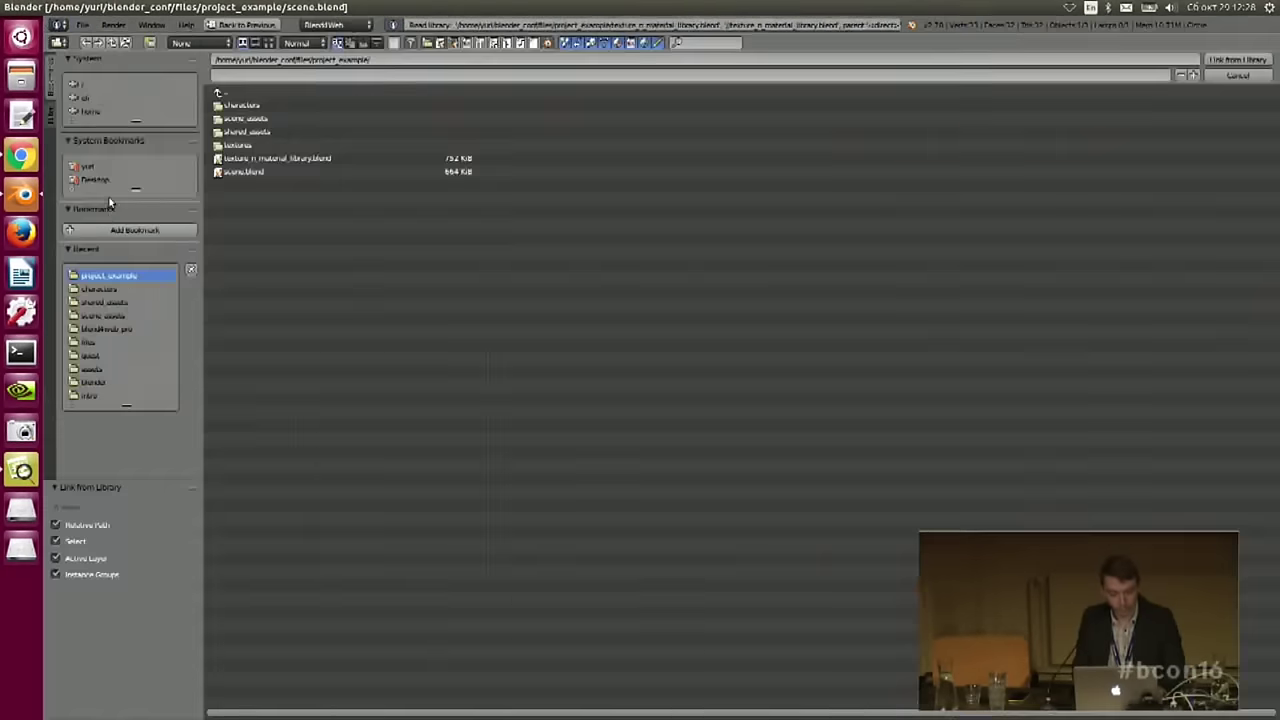
{"action": "left_click", "coordinate": [258, 118]}
{"action": "left_click", "coordinate": [263, 118]}
{"action": "left_click", "coordinate": [249, 142]}
{"action": "left_click_drag", "start_coordinate": [245, 105], "coordinate": [262, 173]}
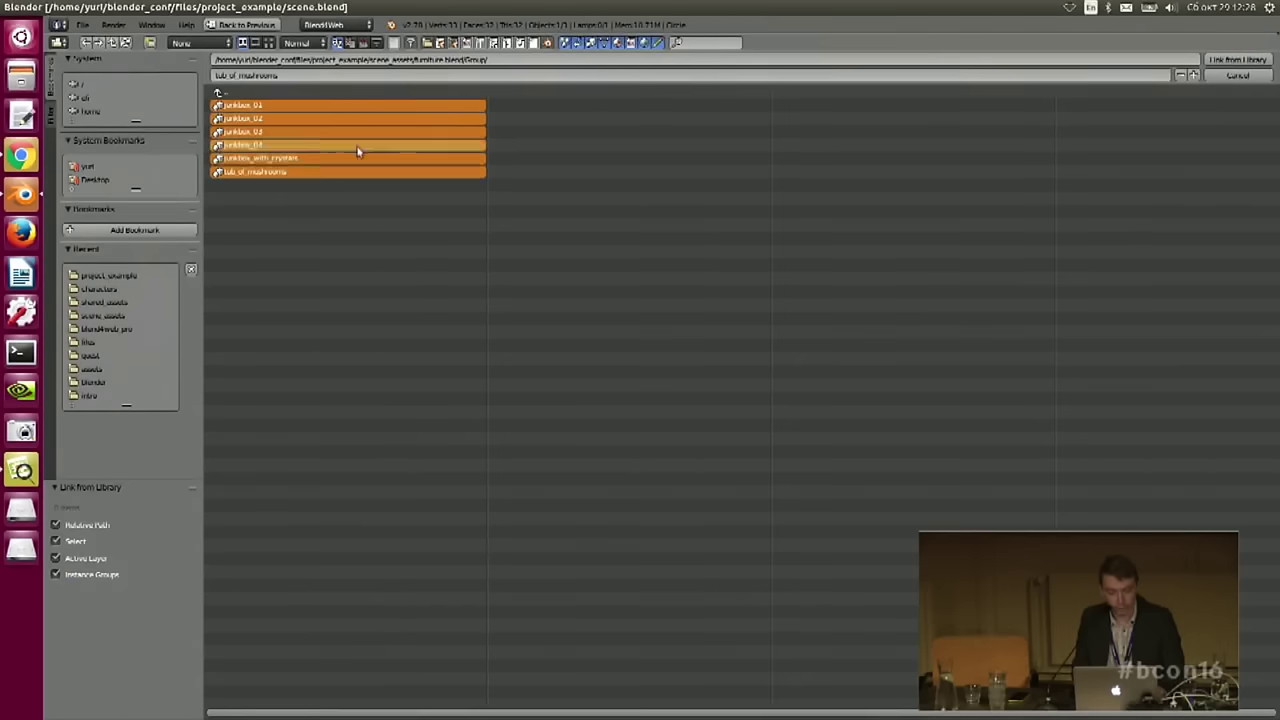
{"action": "left_click", "coordinate": [1236, 61]}
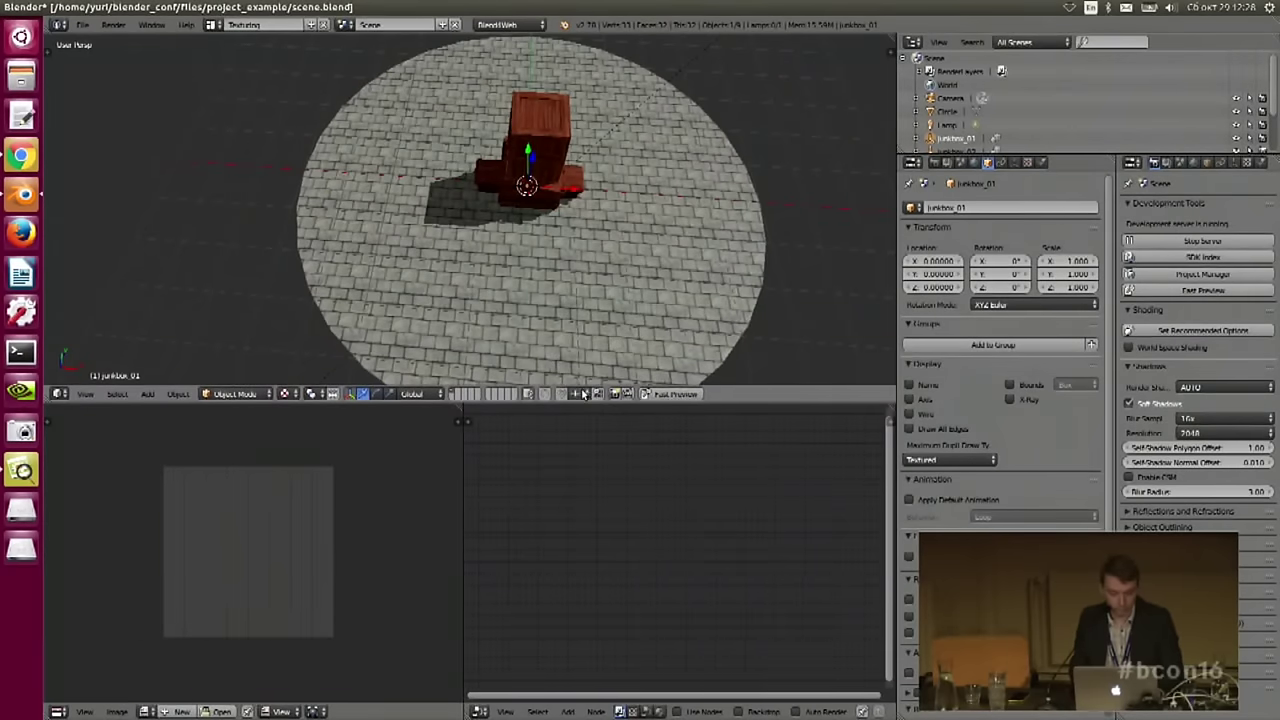
- Set the snap element to Face, and move junkbox_01 and junkbox_03 apart toward the far edge of the paved circle
{"action": "left_click", "coordinate": [584, 394]}
{"action": "left_click", "coordinate": [605, 338]}
{"action": "middle_click_drag", "start_coordinate": [538, 97], "coordinate": [510, 187], "text": "shift"}
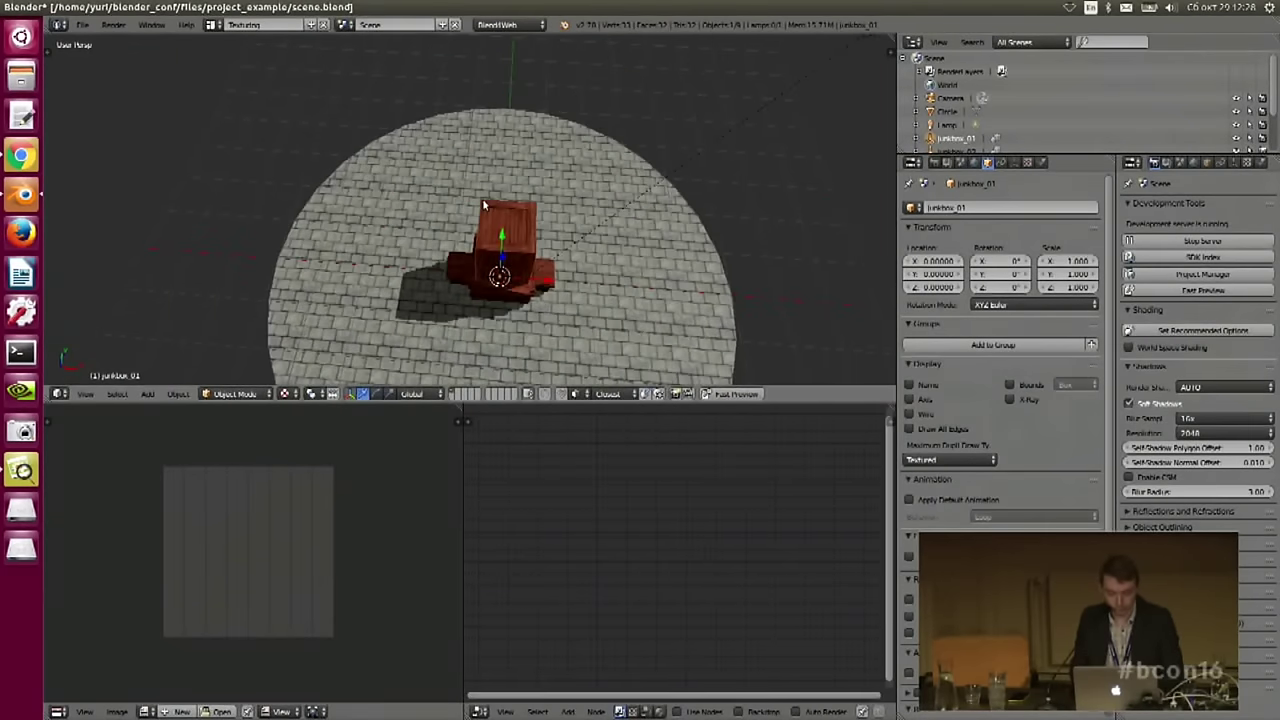
{"action": "key", "text": "g"}
{"action": "left_click", "coordinate": [411, 160]}
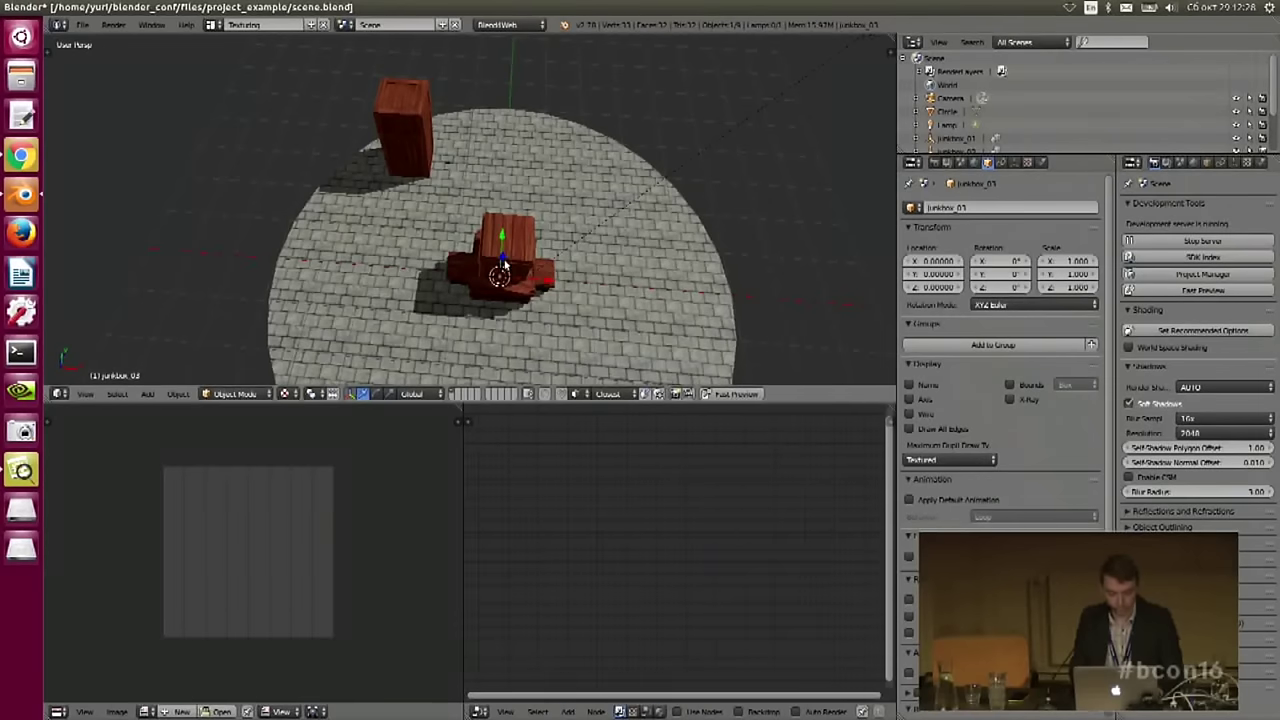
{"action": "key", "text": "g"}
{"action": "left_click", "coordinate": [534, 165]}
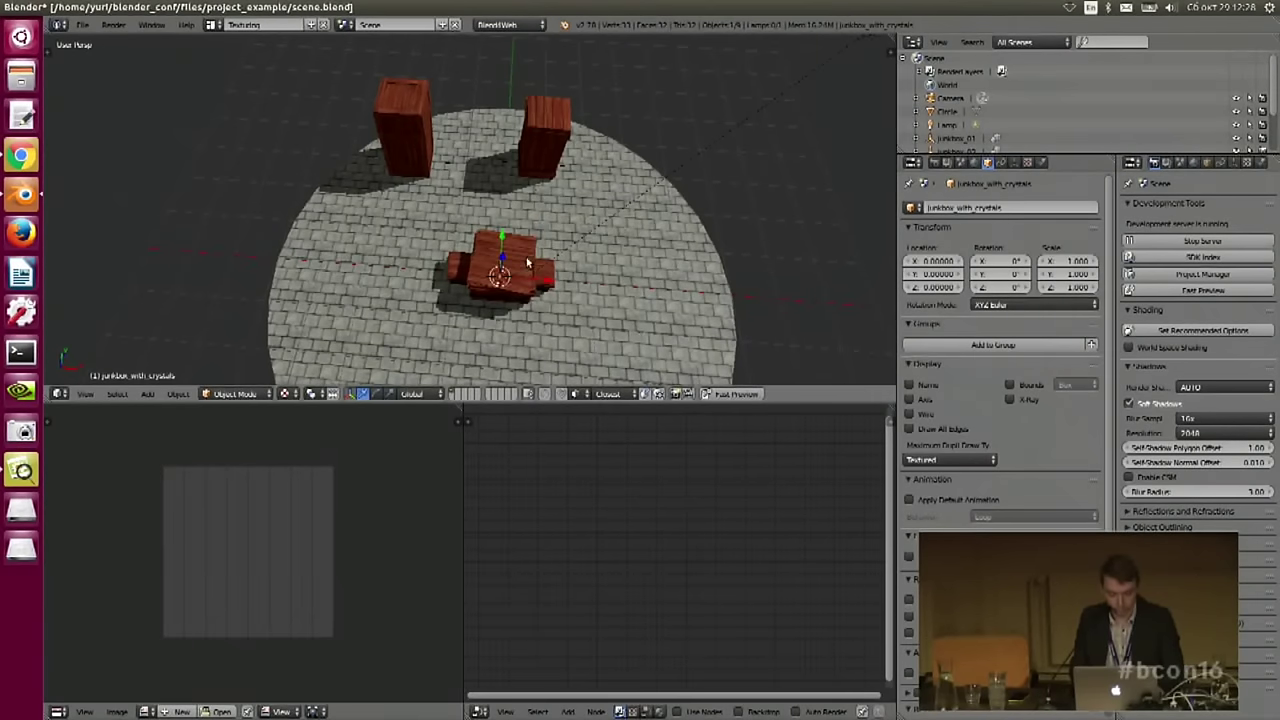
- Move junkbox_with_crystals out of the pile toward the positive X side of the paved circle
{"action": "key", "text": "shift+d"}
{"action": "key", "text": "alt"}
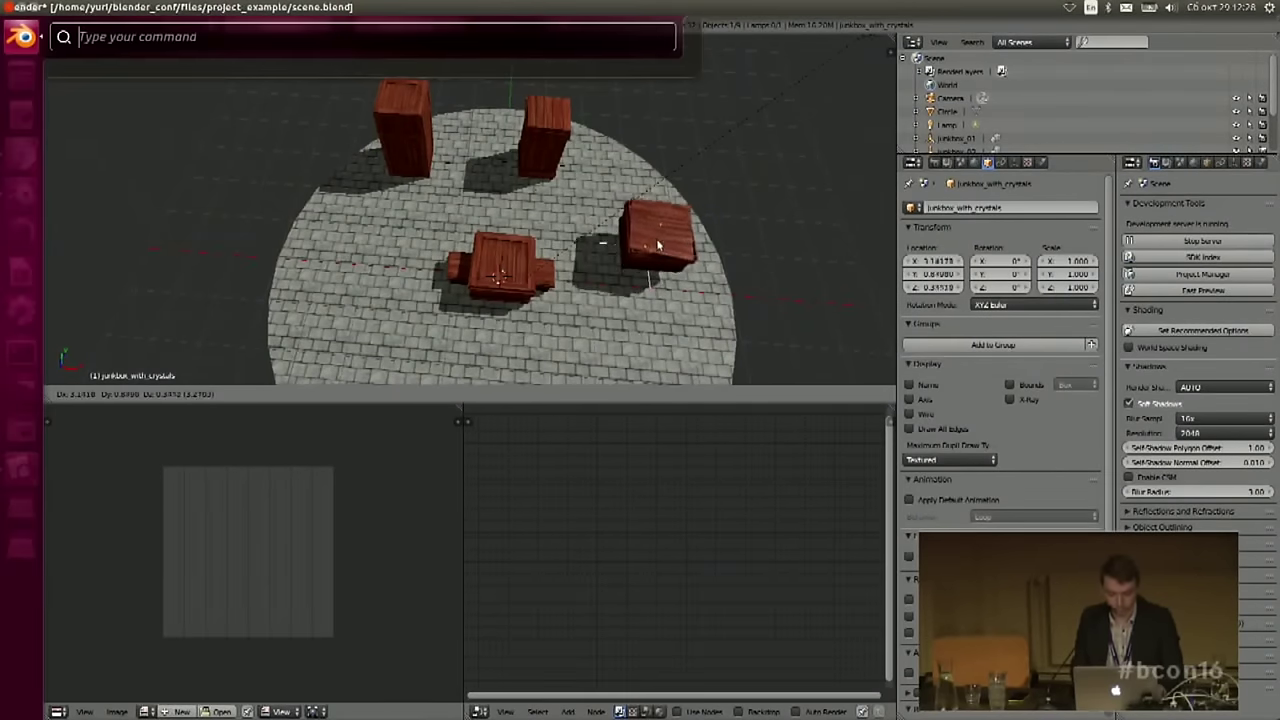
{"action": "left_click", "coordinate": [655, 245]}
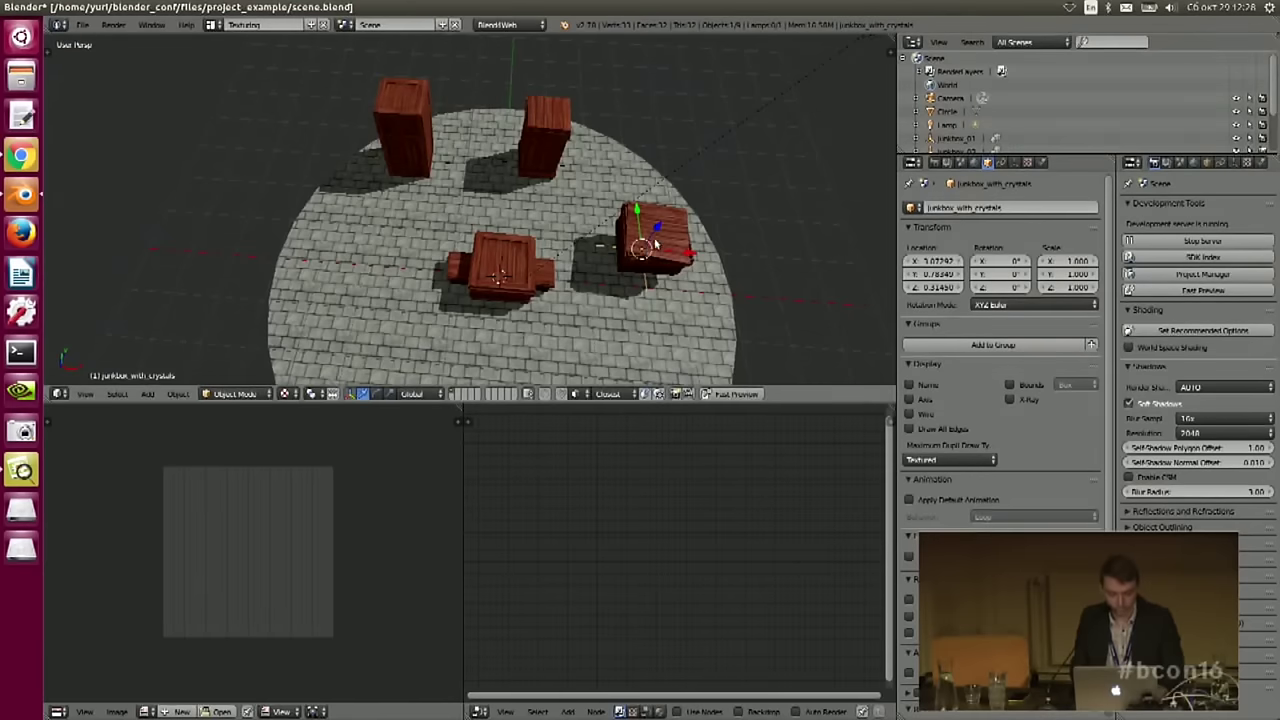
{"action": "key", "text": "g"}
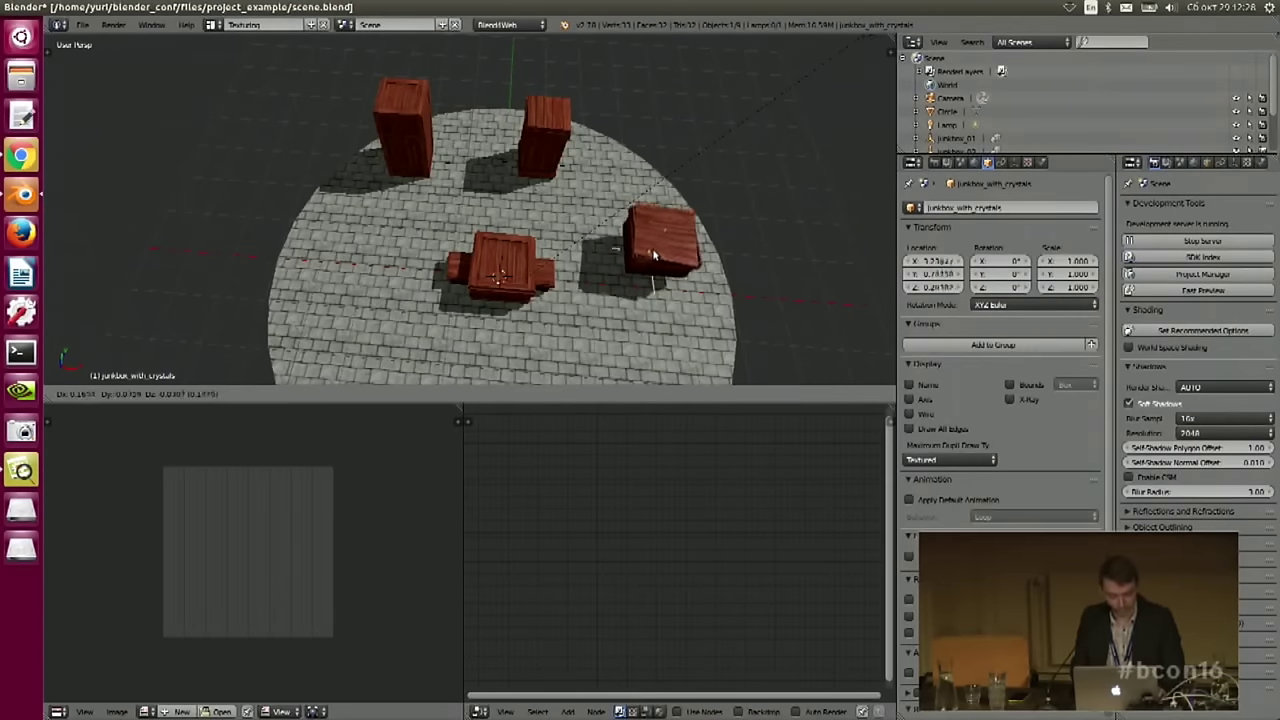
{"action": "left_click", "coordinate": [650, 238]}
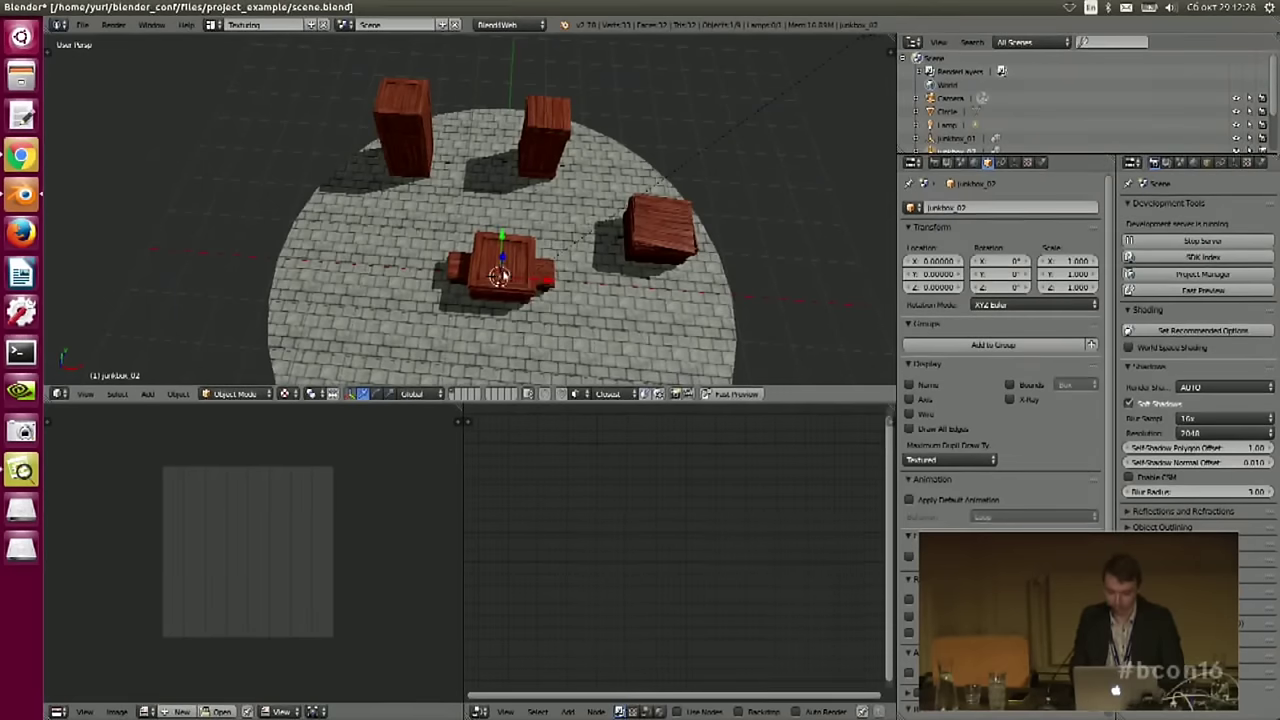
- Move junkbox_02 to about X -3.01, Y 0.61, and place junkbox_04 in front of it on the same side of the floor
{"action": "middle_click_drag", "start_coordinate": [528, 265], "coordinate": [575, 230], "text": "shift"}
{"action": "key", "text": "g"}
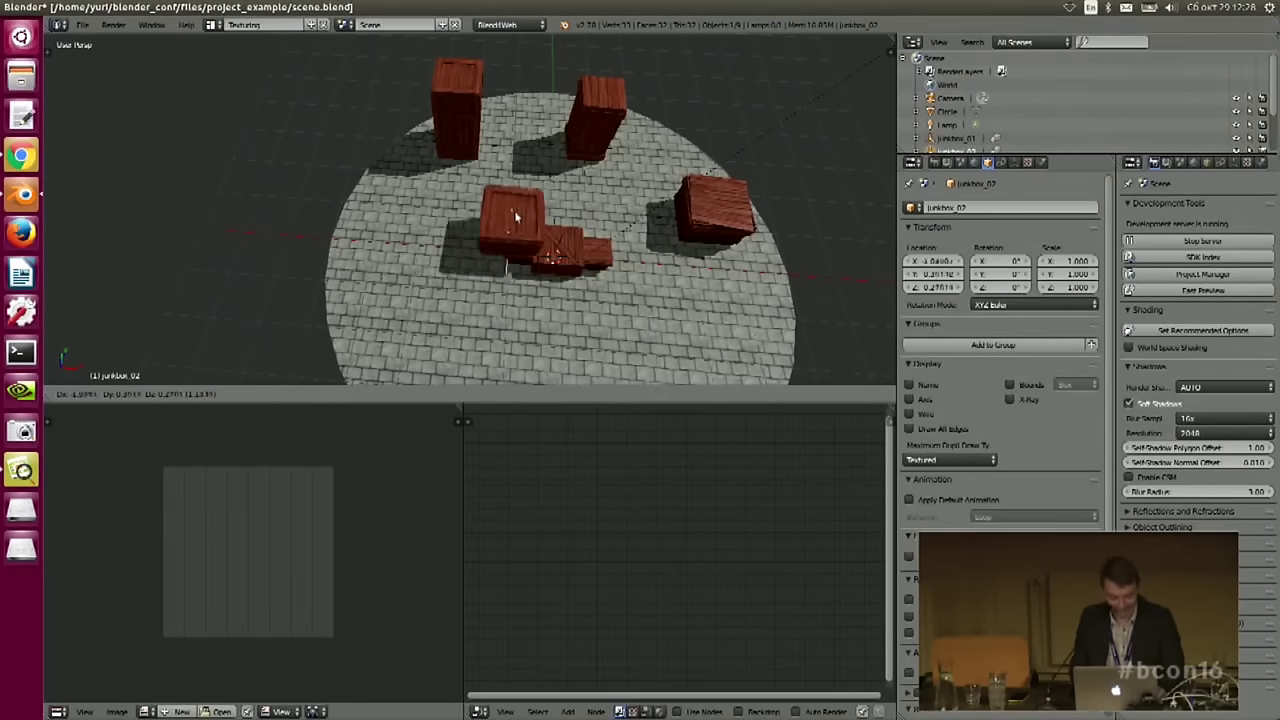
{"action": "left_click", "coordinate": [422, 225]}
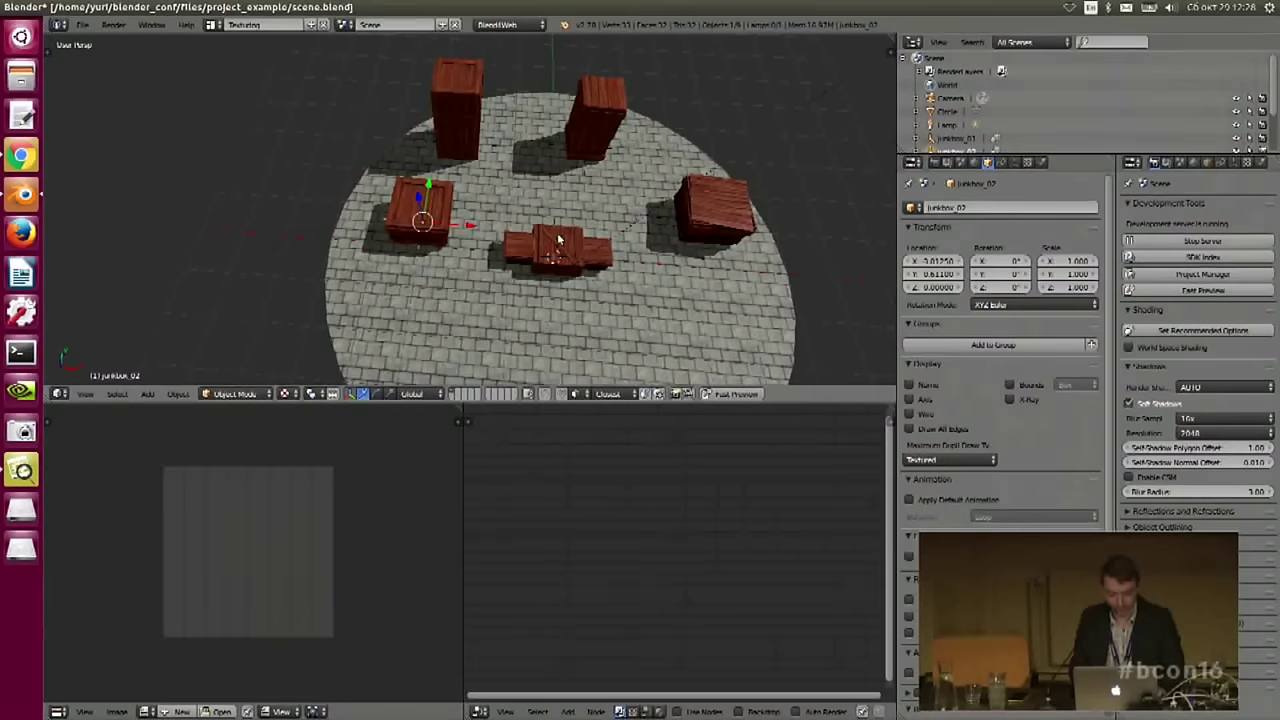
{"action": "middle_click_drag", "start_coordinate": [553, 257], "coordinate": [549, 240], "text": "shift"}
{"action": "key", "text": "g"}
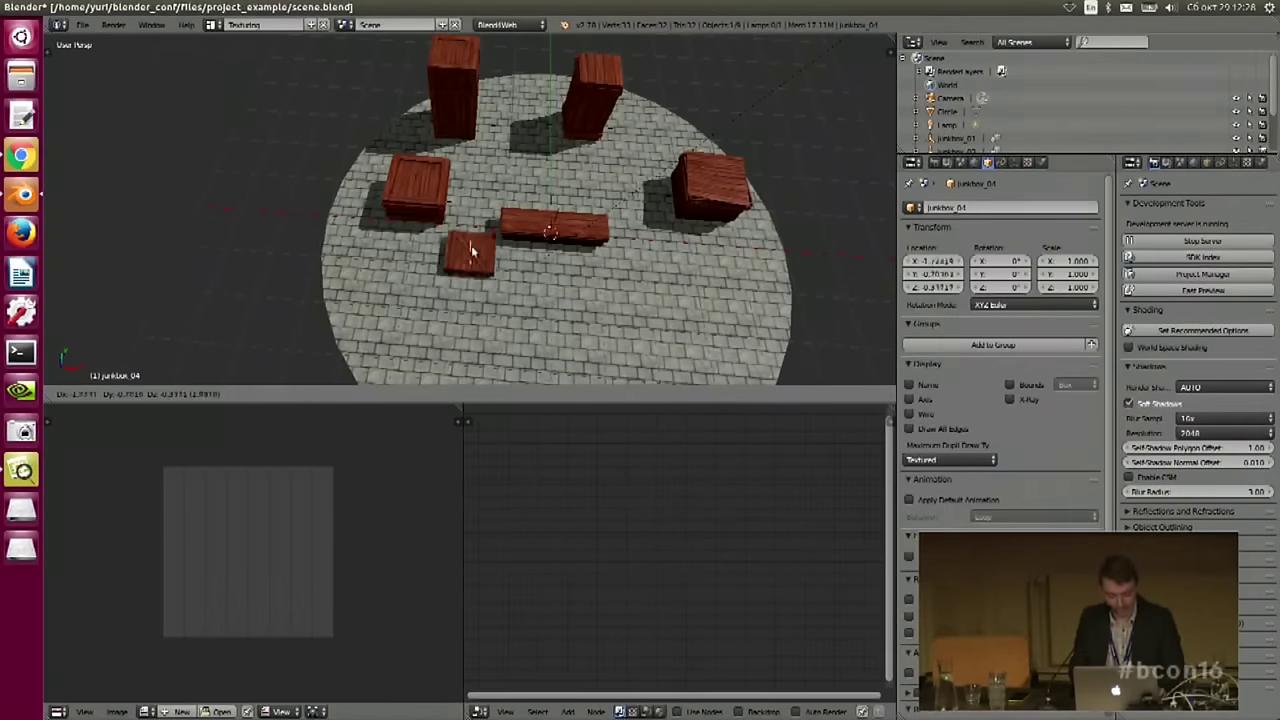
{"action": "left_click", "coordinate": [422, 305]}
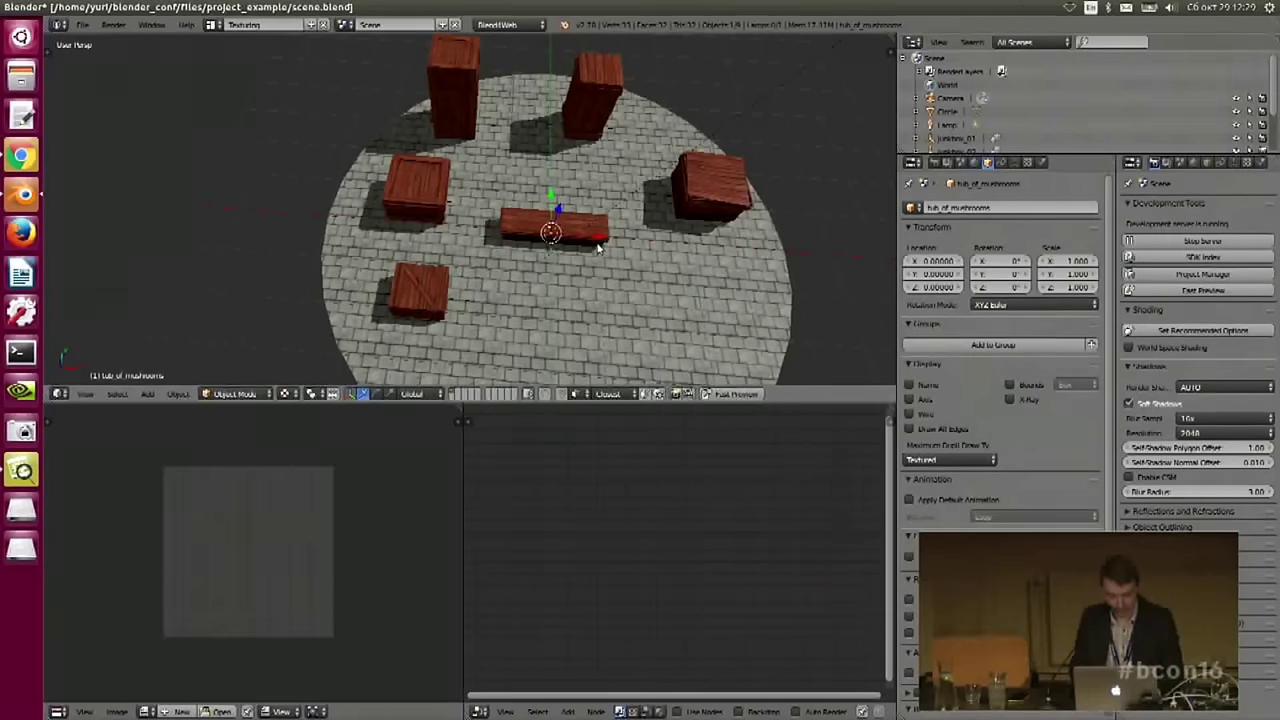
- Move tub_of_mushrooms to about X 3.26, Y -1.04, and rotate it to about -113.5° around Z
{"action": "key", "text": "g"}
{"action": "left_click", "coordinate": [707, 290]}
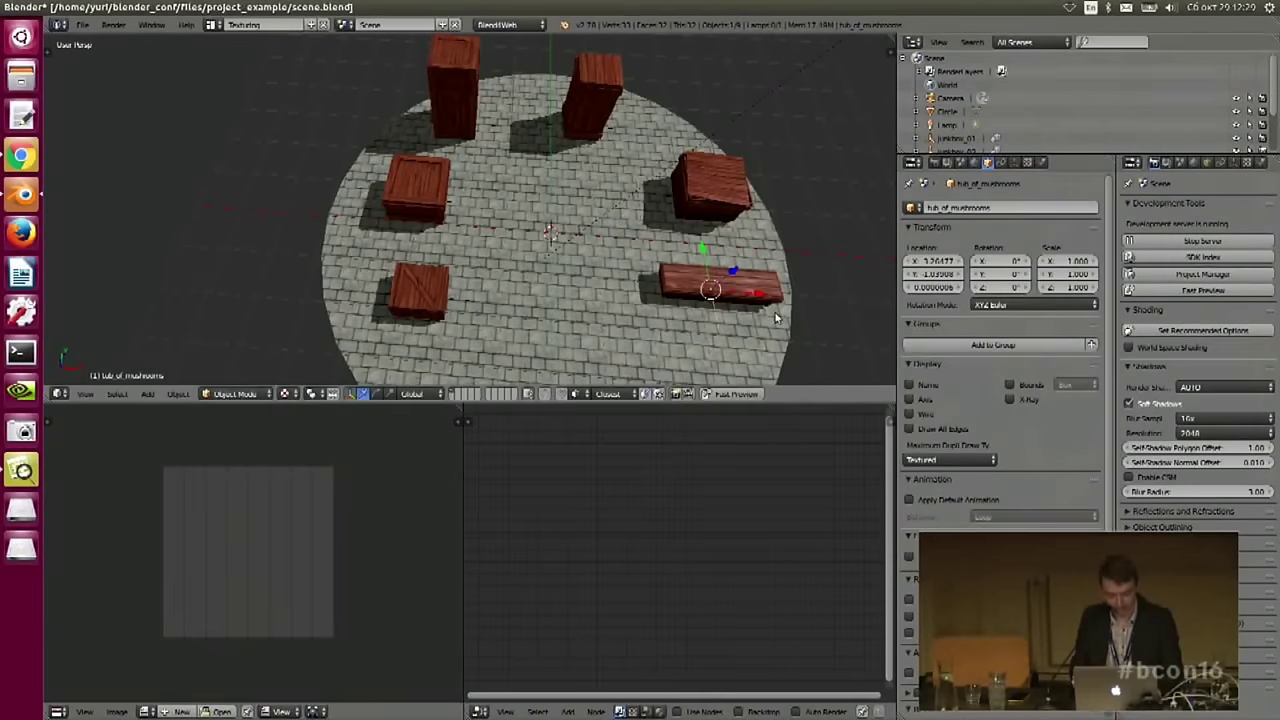
{"action": "key", "text": "r"}
{"action": "left_click", "coordinate": [655, 337]}
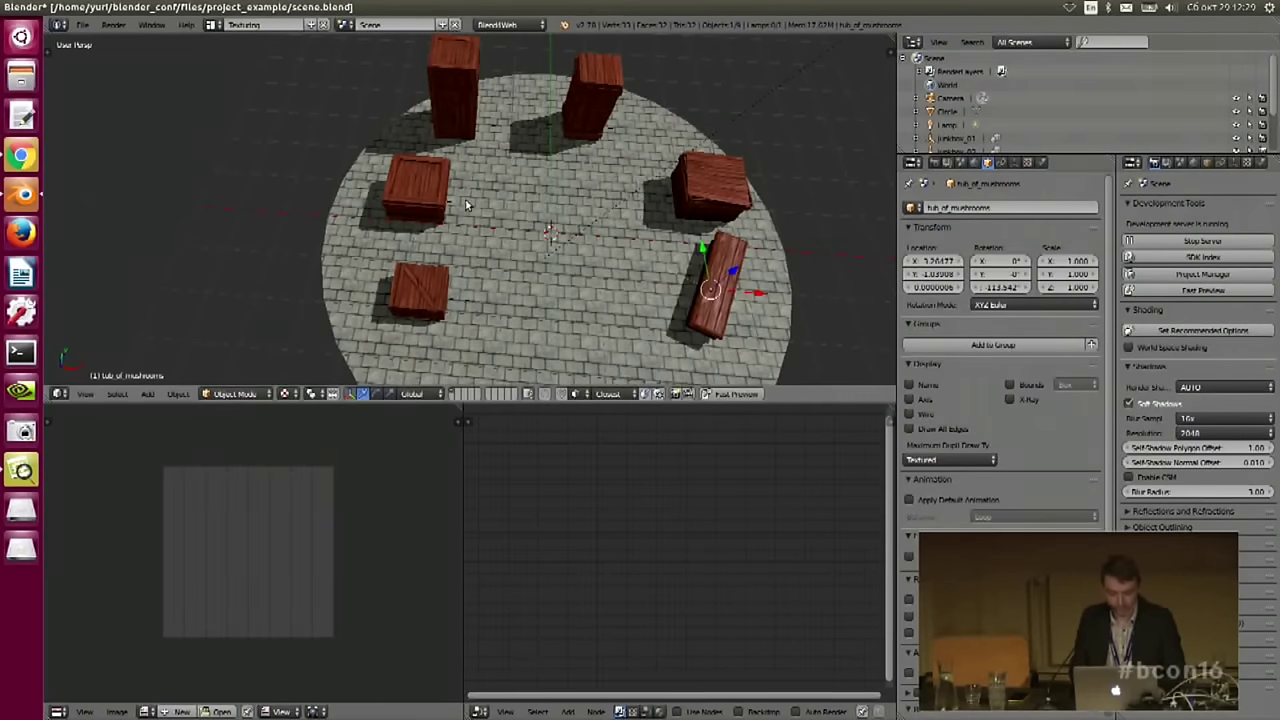
- Link the bucket, hammer, jugful, pliers and shovel groups from shared_assets/farmers_instruments.blend into the scene
{"action": "middle_click_drag", "start_coordinate": [465, 204], "coordinate": [331, 194]}
{"action": "left_click", "coordinate": [82, 24]}
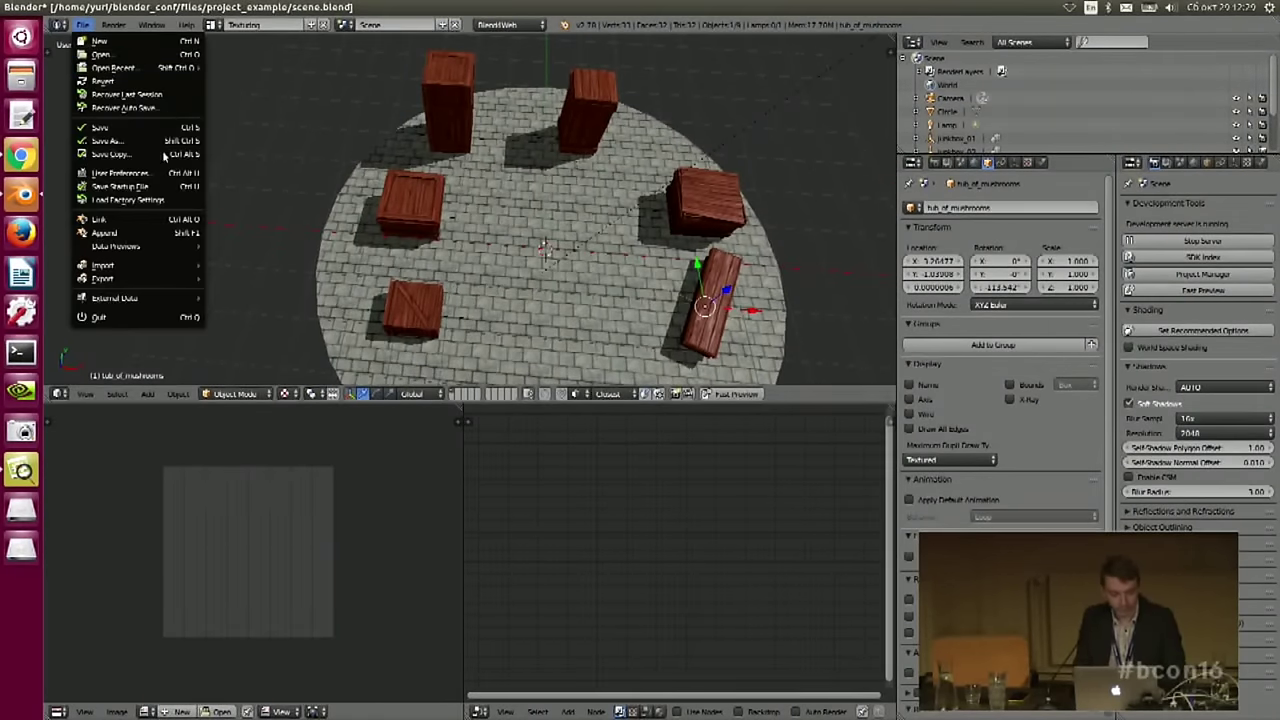
{"action": "left_click", "coordinate": [120, 218]}
{"action": "left_click", "coordinate": [285, 100]}
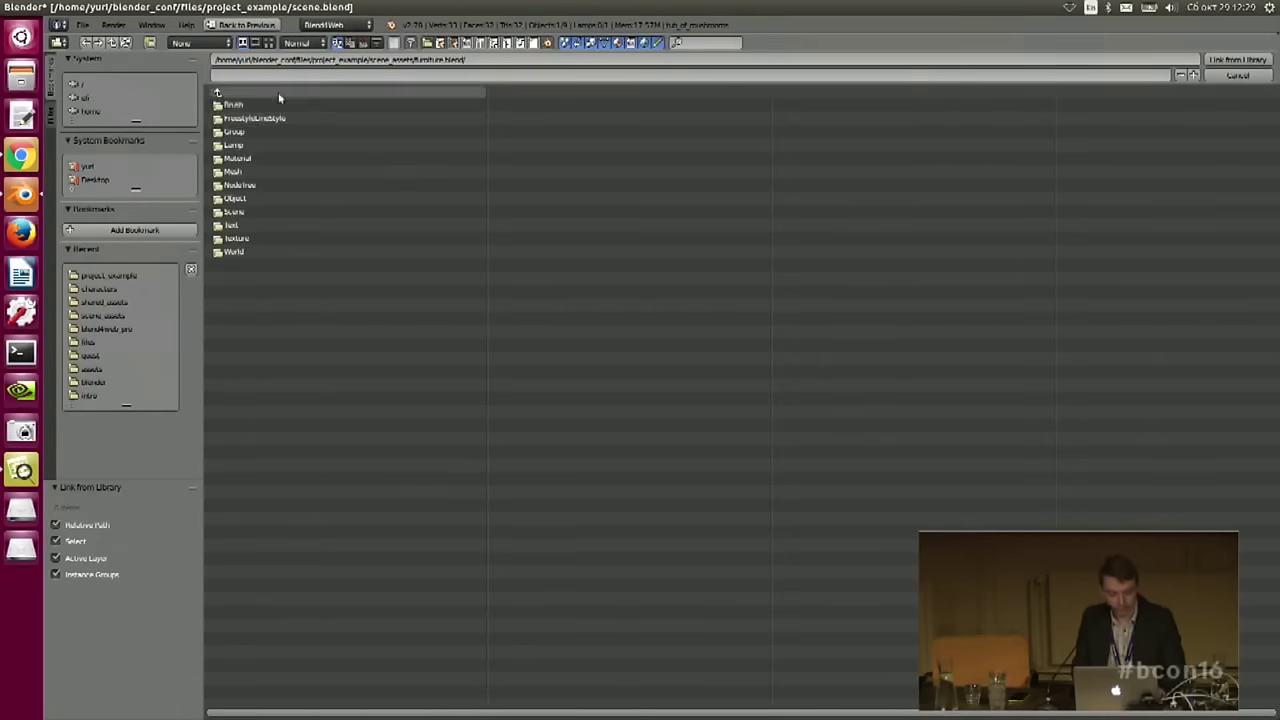
{"action": "left_click", "coordinate": [279, 96]}
{"action": "left_click", "coordinate": [278, 91]}
{"action": "left_click", "coordinate": [259, 131]}
{"action": "left_click", "coordinate": [274, 106]}
{"action": "left_click", "coordinate": [253, 133]}
{"action": "left_click", "coordinate": [265, 107]}
{"action": "left_click_drag", "start_coordinate": [261, 125], "coordinate": [360, 156]}
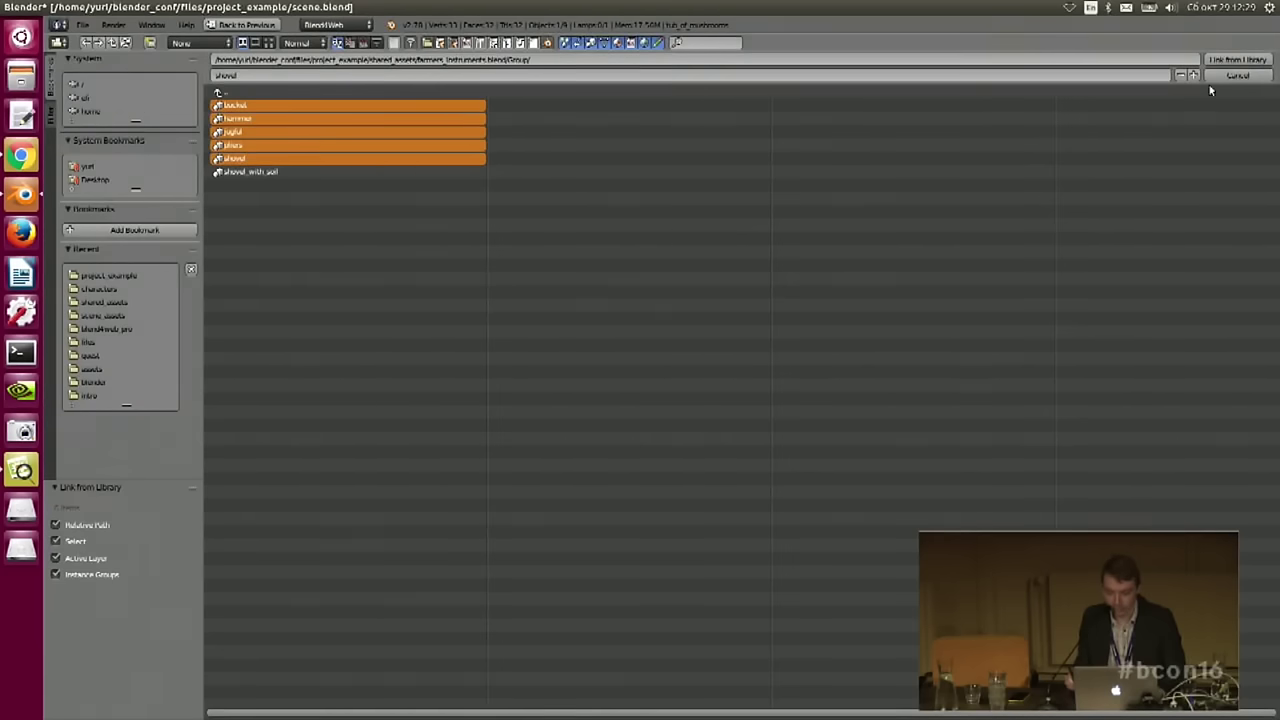
{"action": "left_click", "coordinate": [1218, 60]}
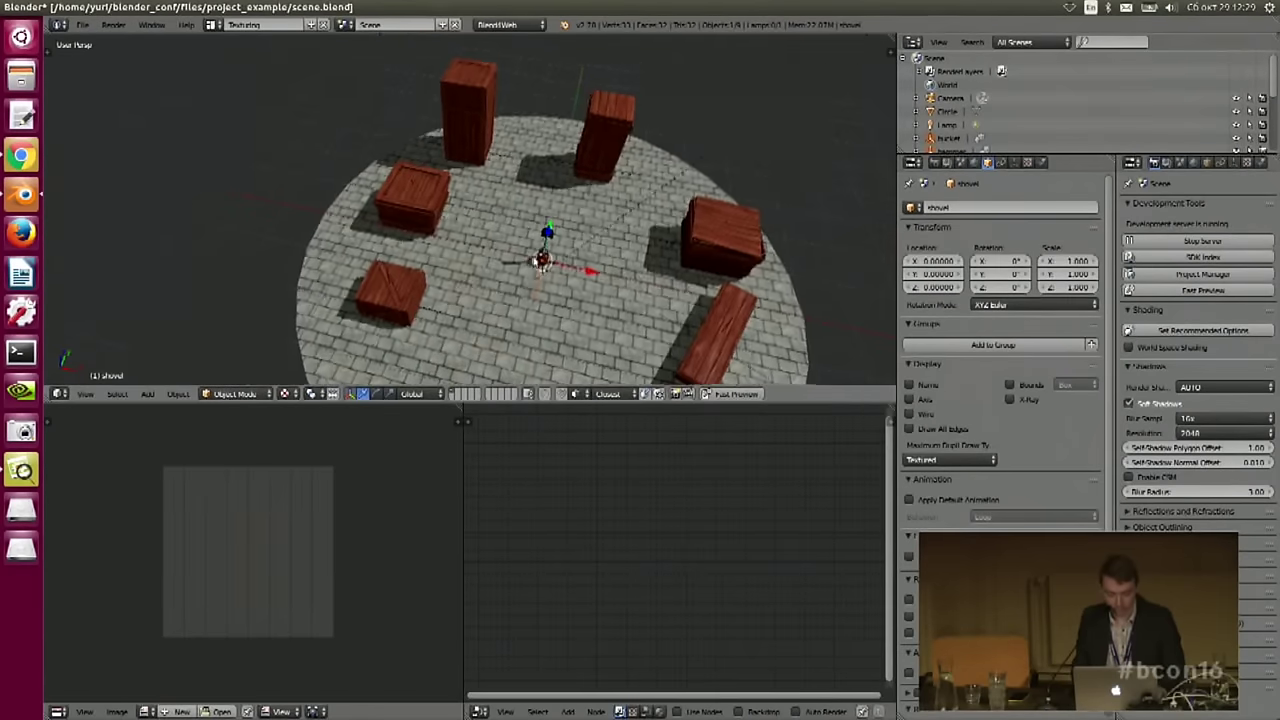
- Move the shovel to the tall box on the far positive X side, then rotate and reposition it to lean against the box
{"action": "scroll", "coordinate": [571, 209], "scroll_direction": "up", "scroll_amount": 4}
{"action": "right_click", "coordinate": [671, 249]}
{"action": "right_click", "coordinate": [641, 268]}
{"action": "middle_click_drag", "start_coordinate": [645, 258], "coordinate": [409, 186], "text": "shift"}
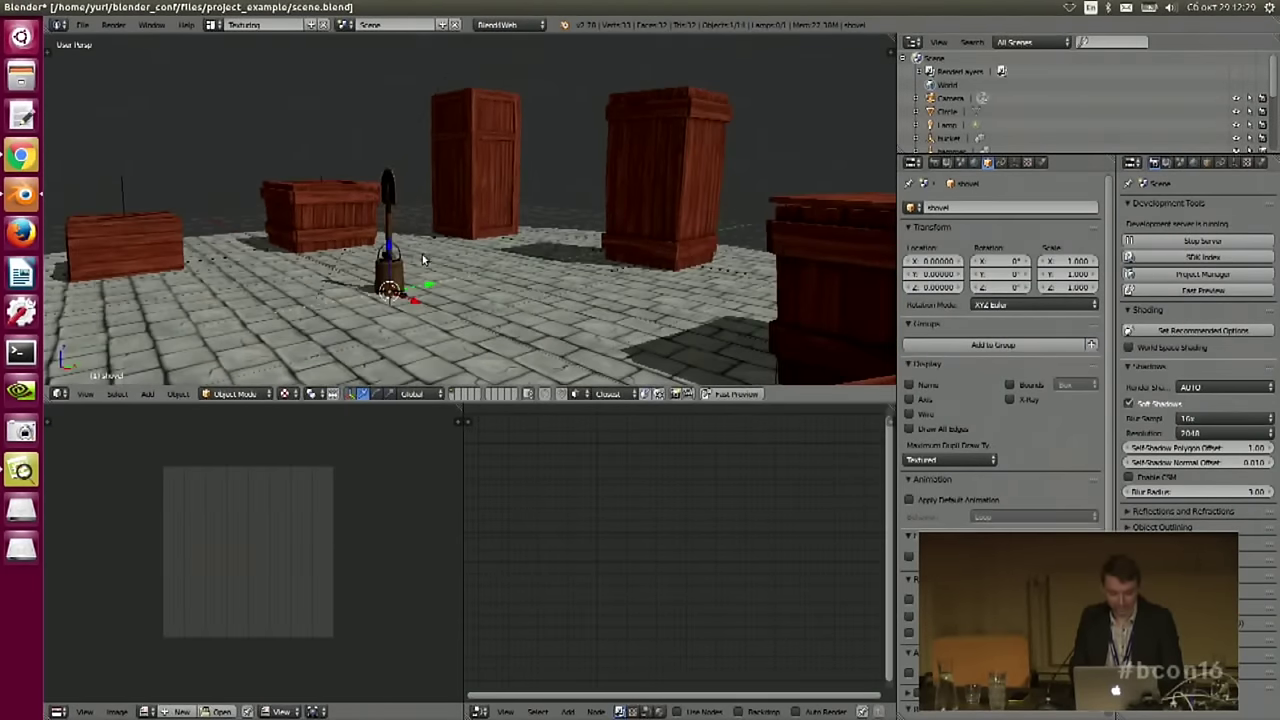
{"action": "middle_click_drag", "start_coordinate": [490, 240], "coordinate": [457, 254]}
{"action": "key", "text": "g"}
{"action": "left_click", "coordinate": [718, 190]}
{"action": "middle_click_drag", "start_coordinate": [714, 194], "coordinate": [600, 252]}
{"action": "key", "text": "r"}
{"action": "left_click", "coordinate": [587, 270]}
{"action": "key", "text": "g"}
{"action": "left_click", "coordinate": [602, 300]}
- Place the bucket on top of junkbox_02 at about X -2.83, Y 0.59, Z 0.85
{"action": "middle_click_drag", "start_coordinate": [602, 300], "coordinate": [485, 287]}
{"action": "key", "text": "g"}
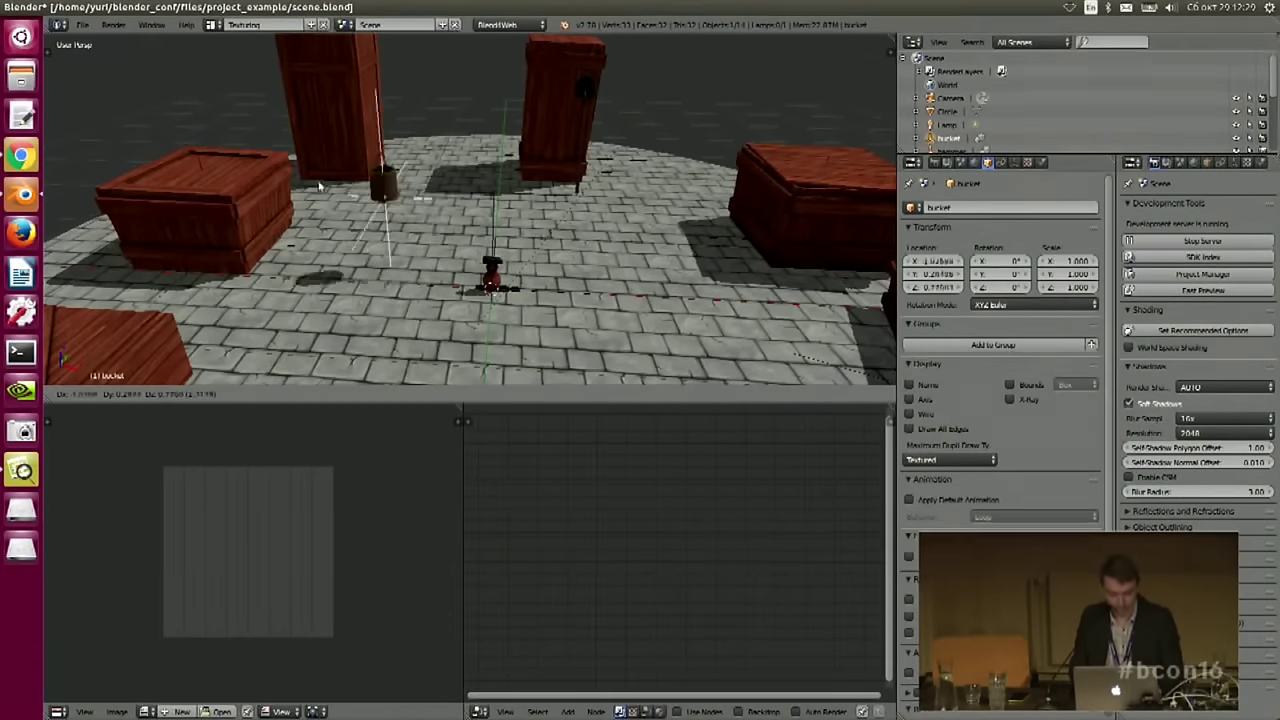
{"action": "left_click", "coordinate": [212, 177]}
- Place the jugful on top of junkbox_04, the low box in front of the one holding the bucket
{"action": "middle_click_drag", "start_coordinate": [386, 156], "coordinate": [378, 125]}
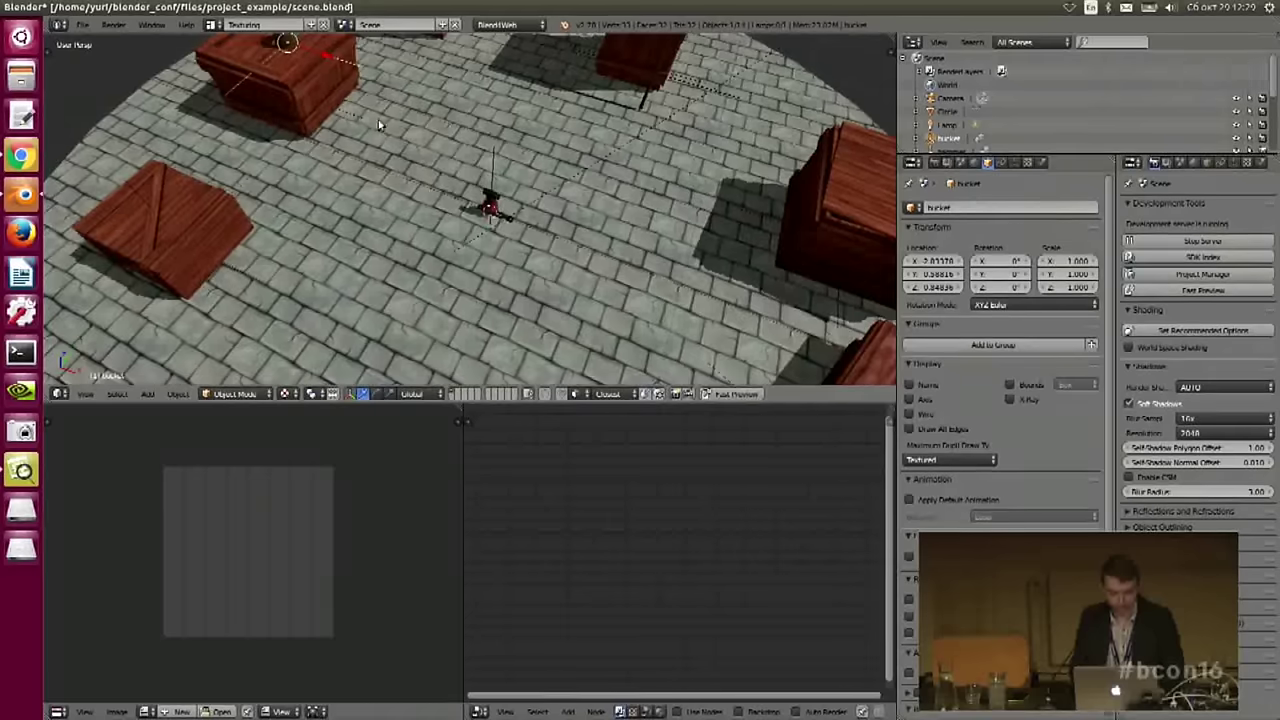
{"action": "right_click", "coordinate": [486, 205]}
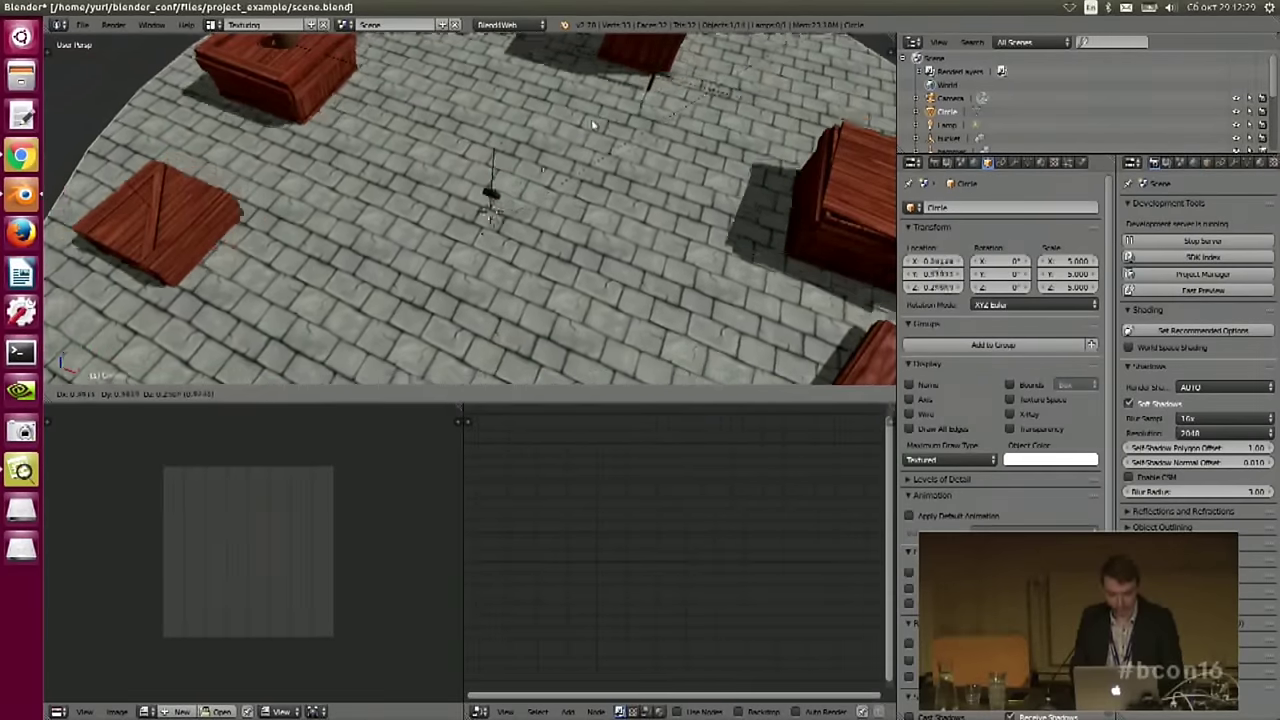
{"action": "right_click", "coordinate": [490, 207]}
{"action": "middle_click_drag", "start_coordinate": [476, 267], "coordinate": [489, 235]}
{"action": "key", "text": "g"}
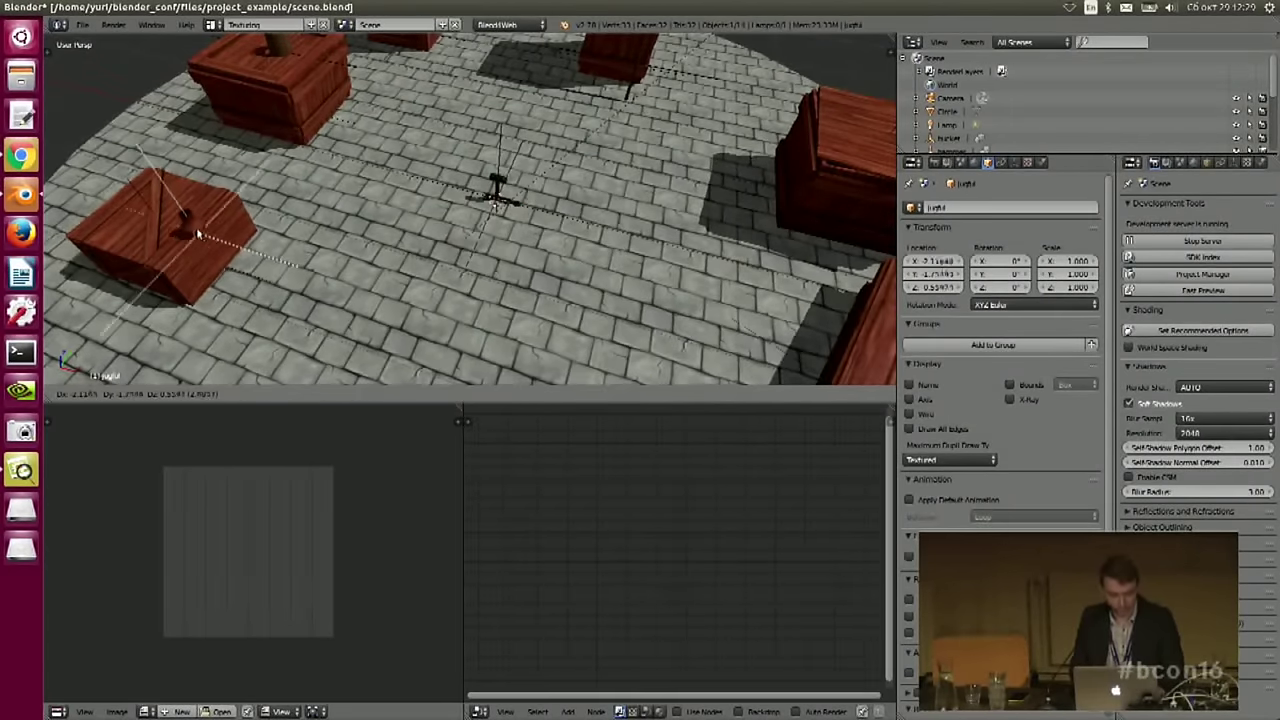
{"action": "left_click", "coordinate": [174, 242]}
- Lay the hammer down by rotating it 90° around X and about 51° around Z
{"action": "key", "text": "r"}
{"action": "key", "text": "Escape"}
{"action": "type", "text": "rz90"}
{"action": "key", "text": "Escape"}
{"action": "type", "text": "rx90"}
{"action": "key", "text": "Return"}
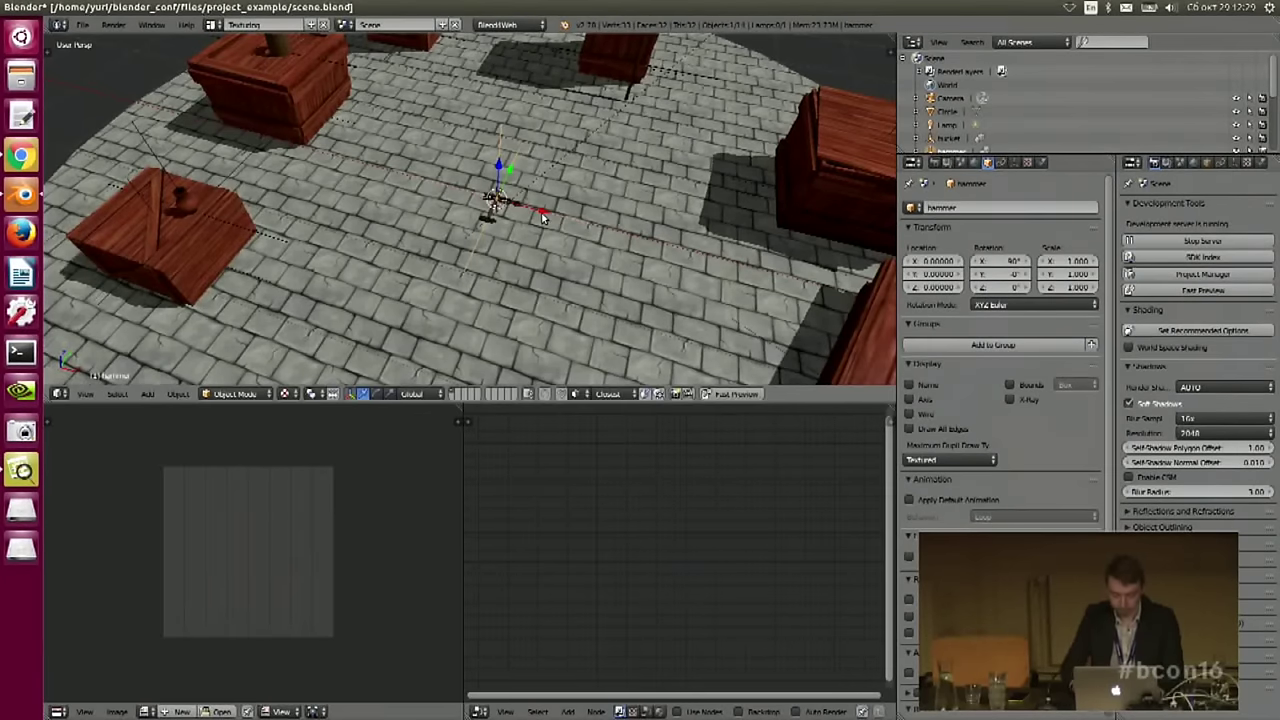
{"action": "key", "text": "r"}
{"action": "key", "text": "z"}
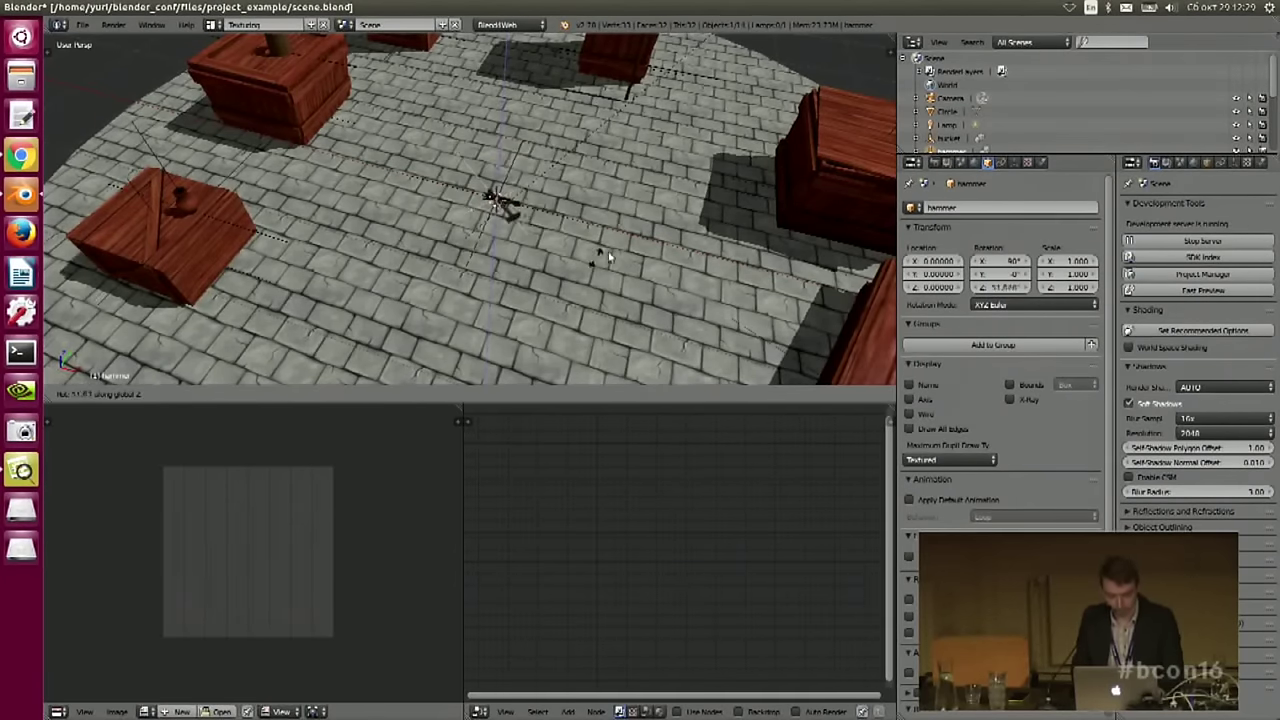
{"action": "left_click", "coordinate": [596, 264]}
- Move the hammer out of the scene centre to a spot slightly in front of it on the floor
{"action": "mouse_move", "coordinate": [508, 228]}
{"action": "middle_mouse_down"}
{"action": "mouse_move", "coordinate": [486, 230]}
{"action": "mouse_move", "coordinate": [508, 218]}
{"action": "middle_mouse_up"}
{"action": "key", "text": "g"}
{"action": "left_click", "coordinate": [490, 236]}
- Move the pliers away from the centre to about X -0.68, Y -0.60 on the floor
{"action": "right_click", "coordinate": [505, 214]}
{"action": "key", "text": "g"}
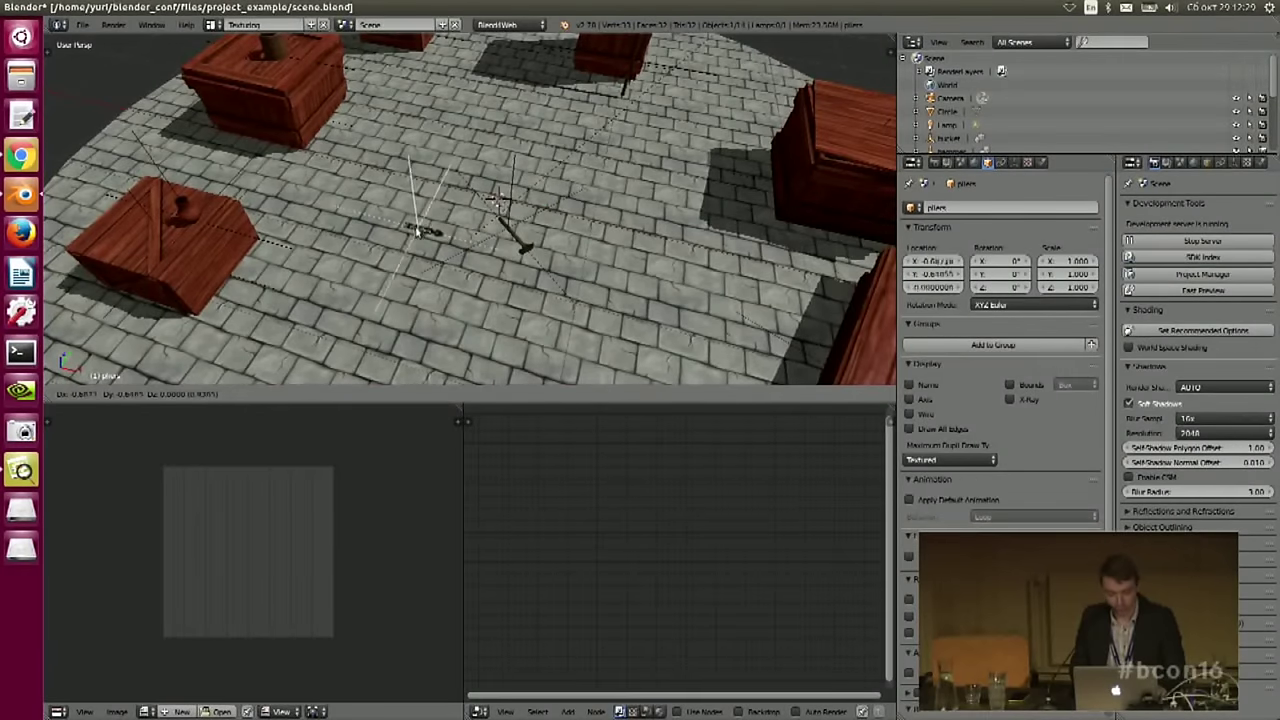
{"action": "left_click", "coordinate": [442, 248]}
{"action": "middle_click_drag", "start_coordinate": [546, 240], "coordinate": [450, 260]}
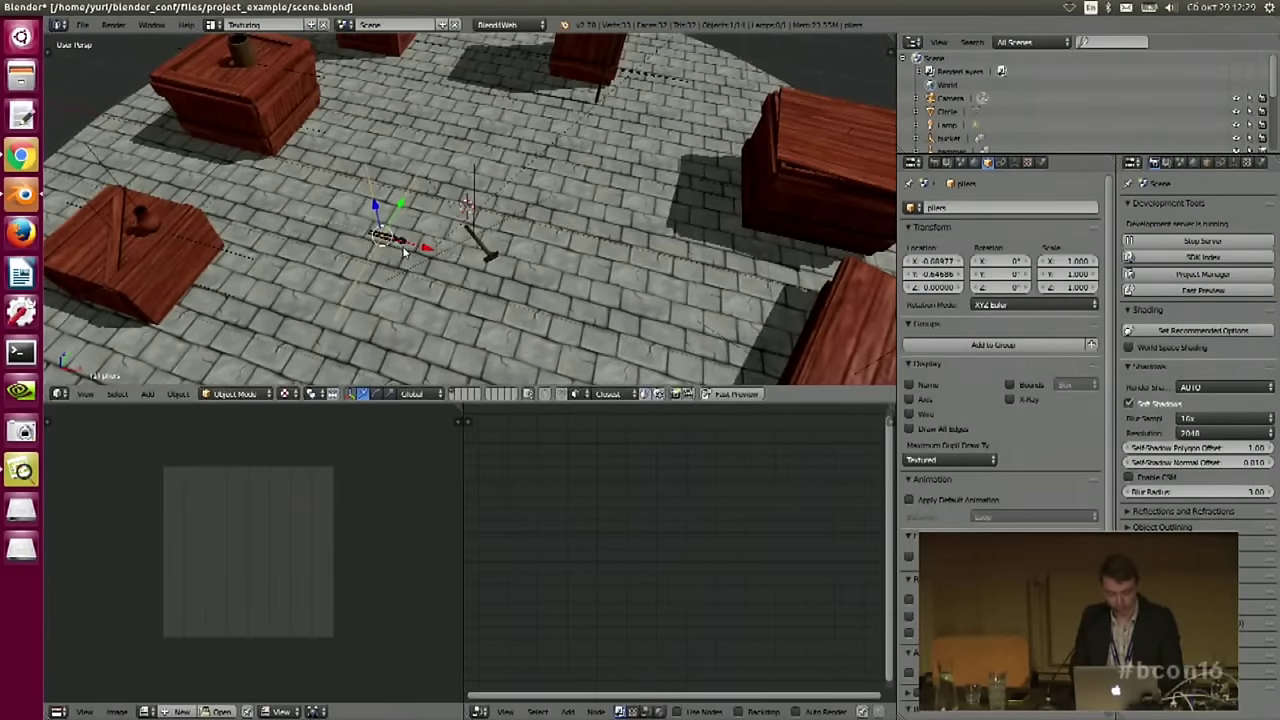
{"action": "key", "text": "g"}
{"action": "left_click", "coordinate": [427, 258]}
{"action": "middle_click_drag", "start_coordinate": [427, 258], "coordinate": [486, 221]}
- Reposition the hammer in the horizontal plane only, to about X 0.20, Y -0.54
{"action": "right_click", "coordinate": [491, 218]}
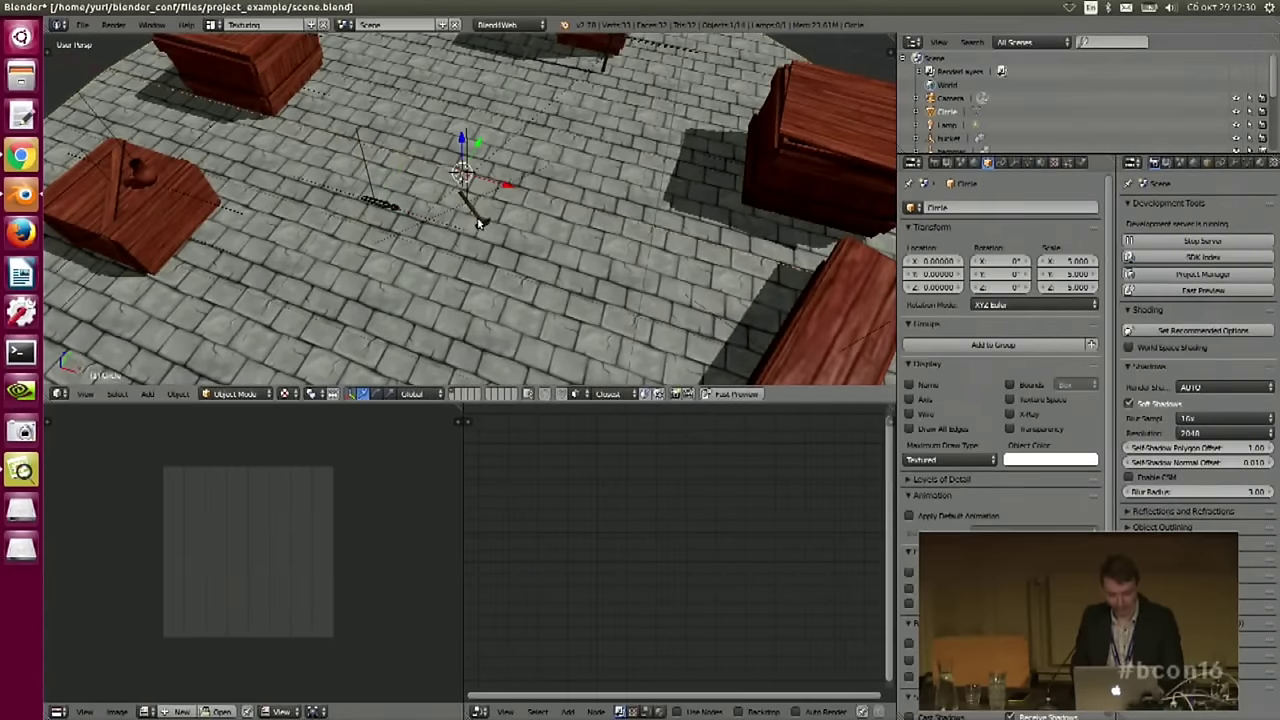
{"action": "right_click", "coordinate": [479, 223]}
{"action": "key", "text": "g"}
{"action": "key", "text": "shift+z"}
{"action": "left_click", "coordinate": [488, 222]}
- Move the pliers farther from the hammer, to about X -1.11, Y -1.18 on the floor
{"action": "middle_click_drag", "start_coordinate": [487, 220], "coordinate": [400, 213]}
{"action": "right_click", "coordinate": [396, 212]}
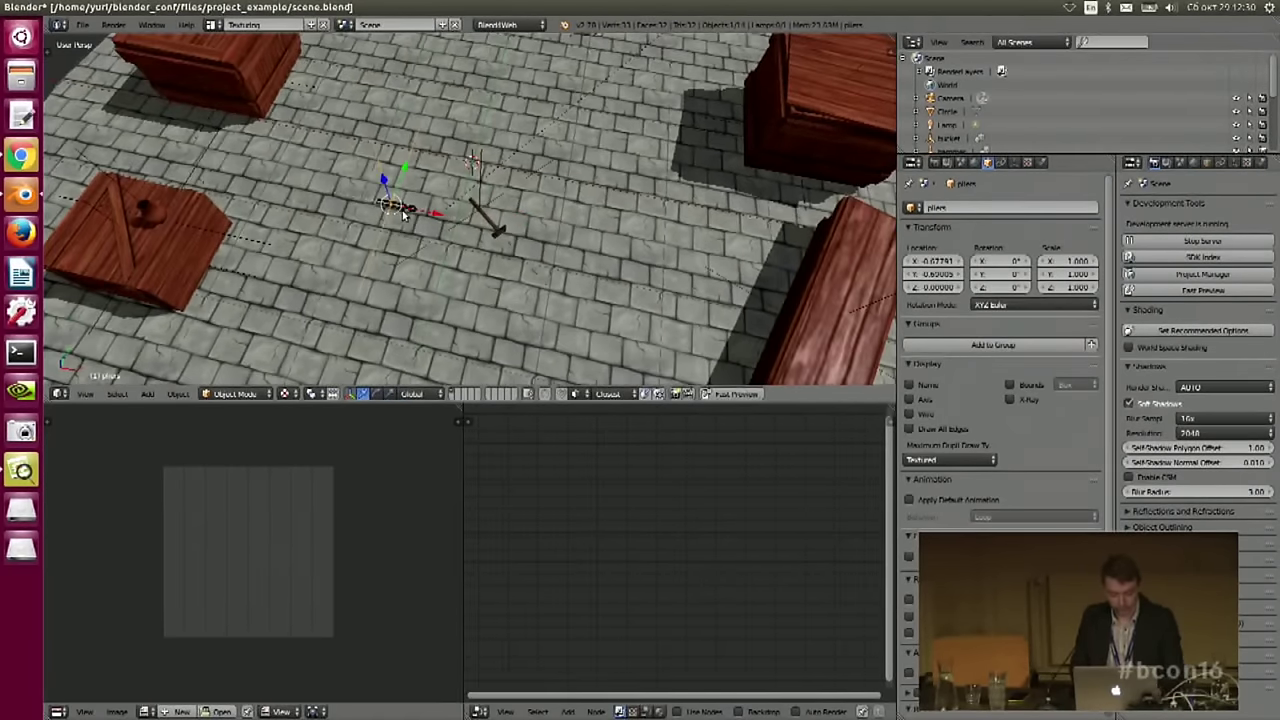
{"action": "key", "text": "g"}
{"action": "left_click", "coordinate": [338, 248]}
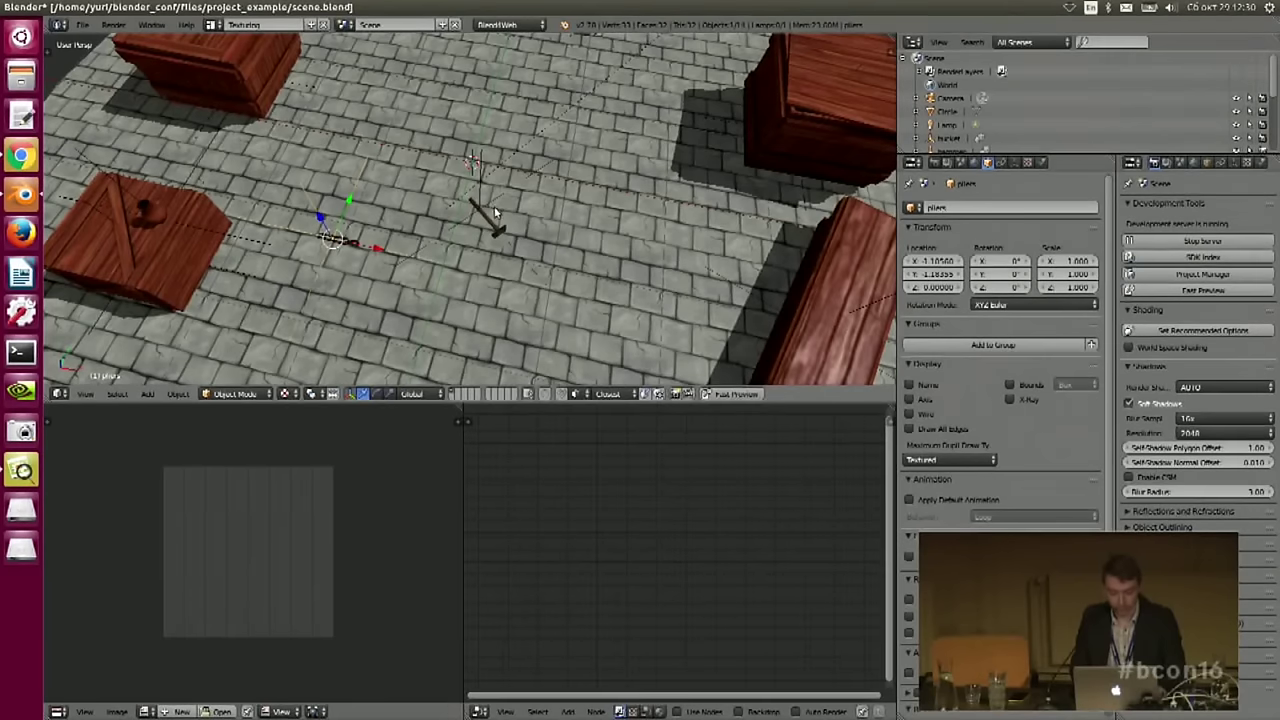
- Link the farmer_male group from characters/farmer_model.blend into the scene
{"action": "middle_click_drag", "start_coordinate": [494, 212], "coordinate": [447, 231], "text": "shift"}
{"action": "left_click", "coordinate": [84, 25]}
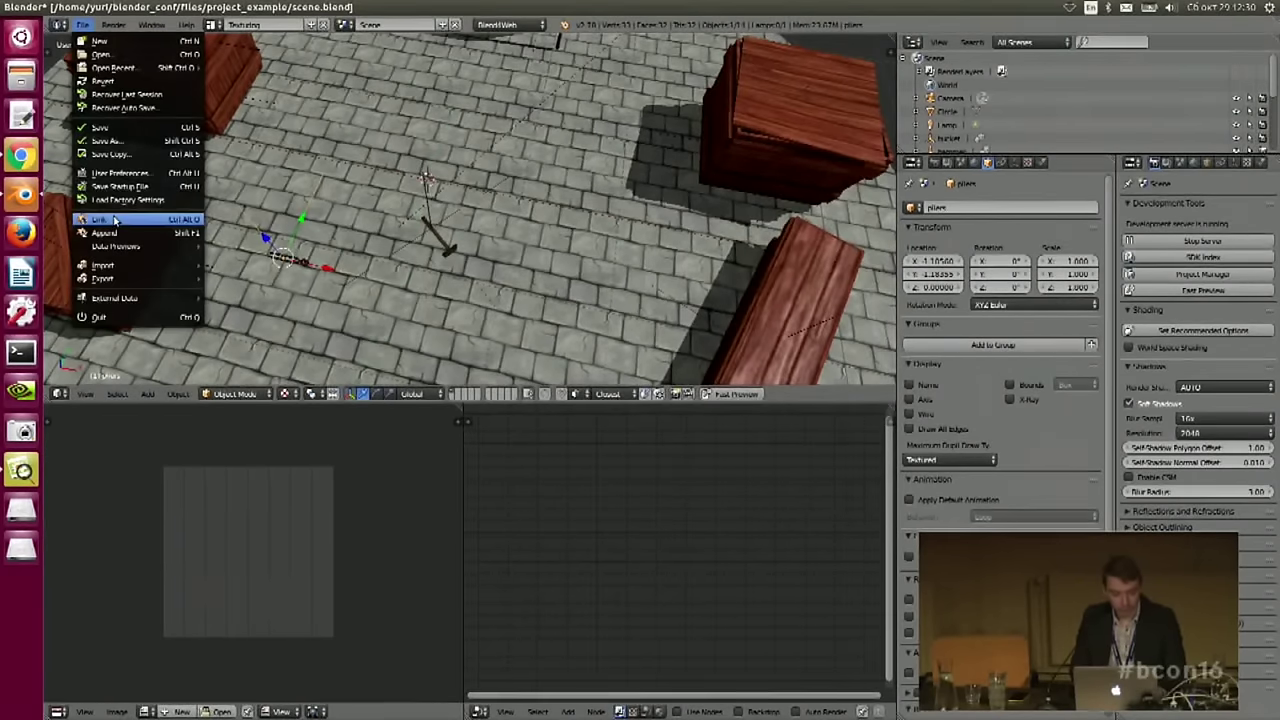
{"action": "left_click", "coordinate": [115, 220]}
{"action": "left_click", "coordinate": [243, 93]}
{"action": "left_click", "coordinate": [244, 93]}
{"action": "left_click", "coordinate": [265, 94]}
{"action": "left_click", "coordinate": [250, 106]}
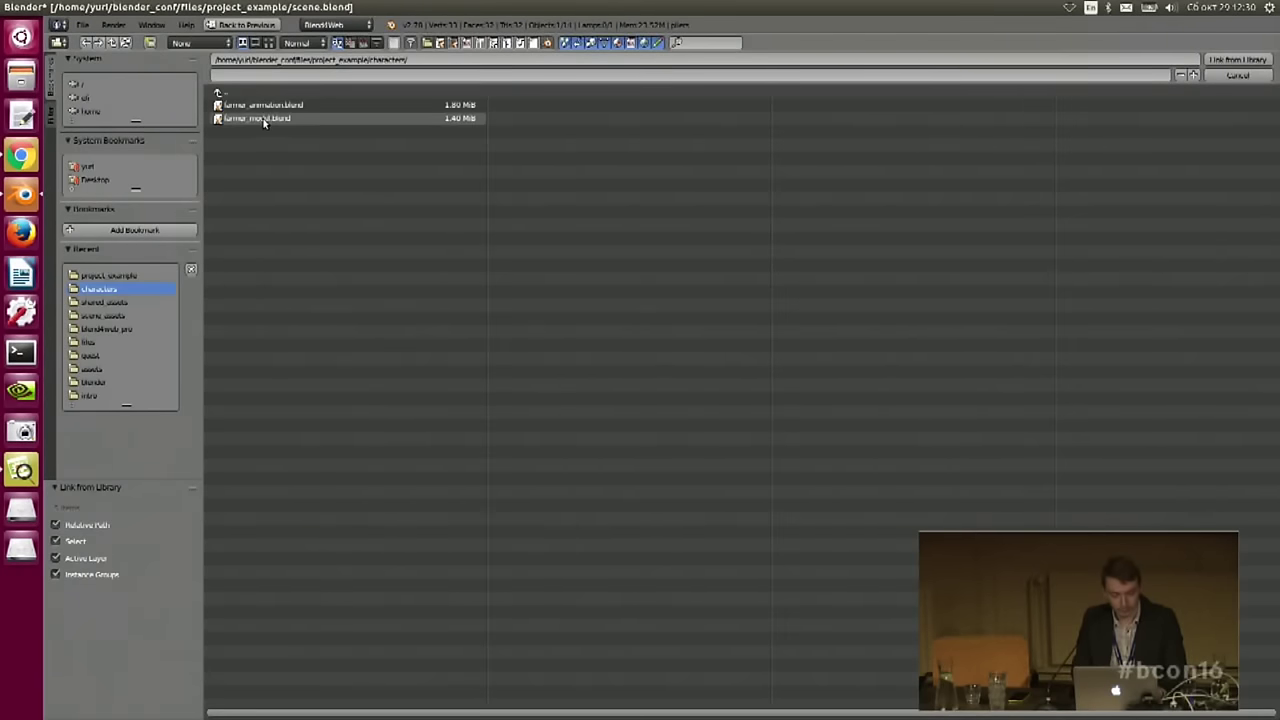
{"action": "left_click", "coordinate": [264, 120]}
{"action": "left_click", "coordinate": [250, 145]}
{"action": "left_click", "coordinate": [250, 106]}
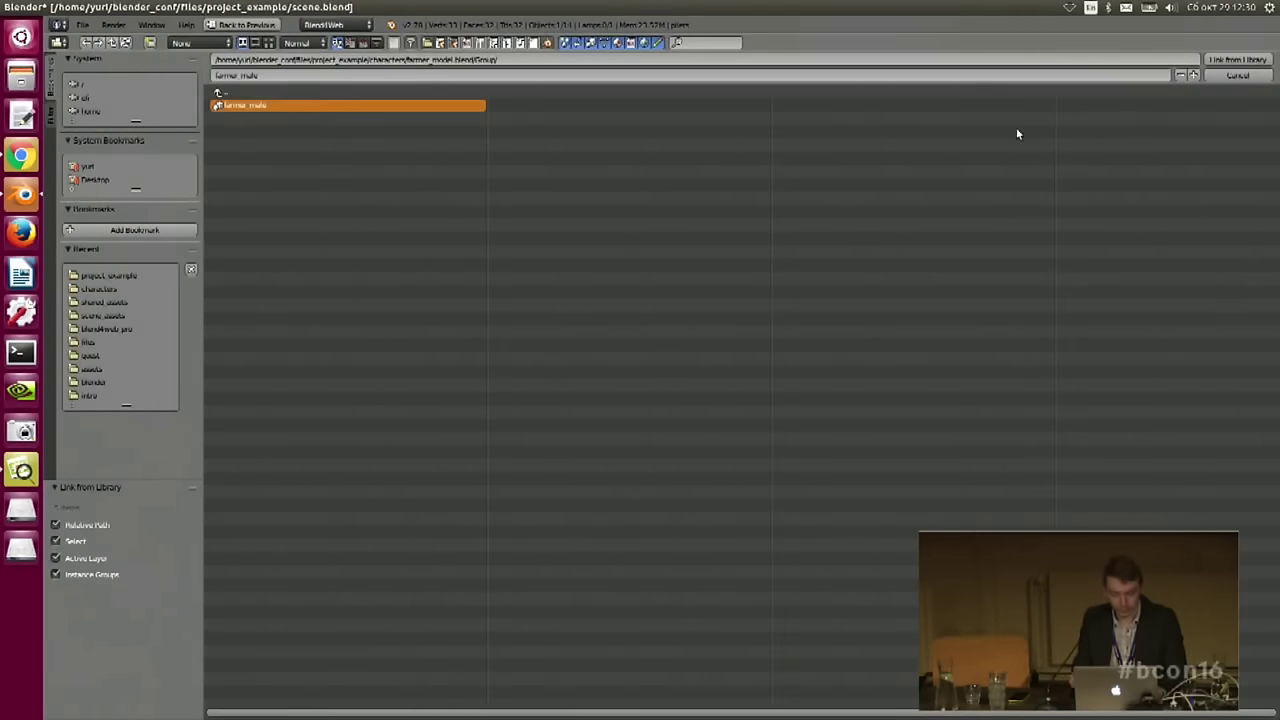
{"action": "left_click", "coordinate": [1238, 60]}
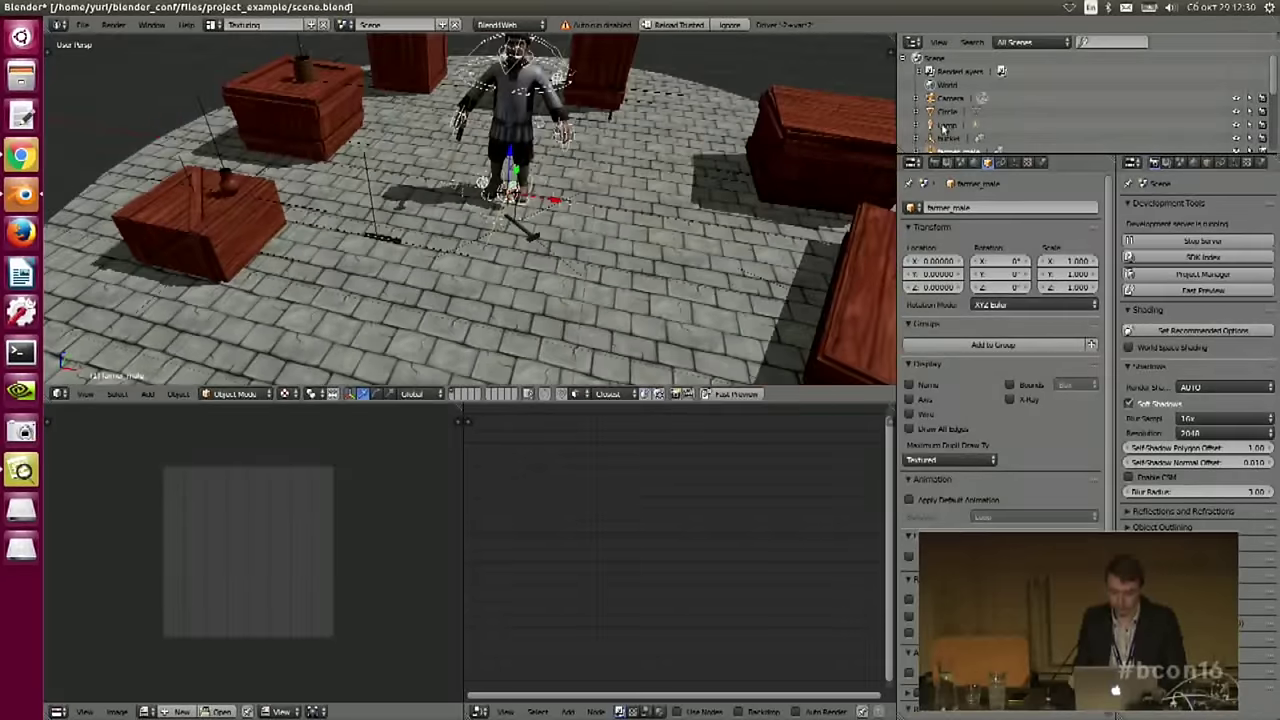
{"action": "key", "text": "n"}
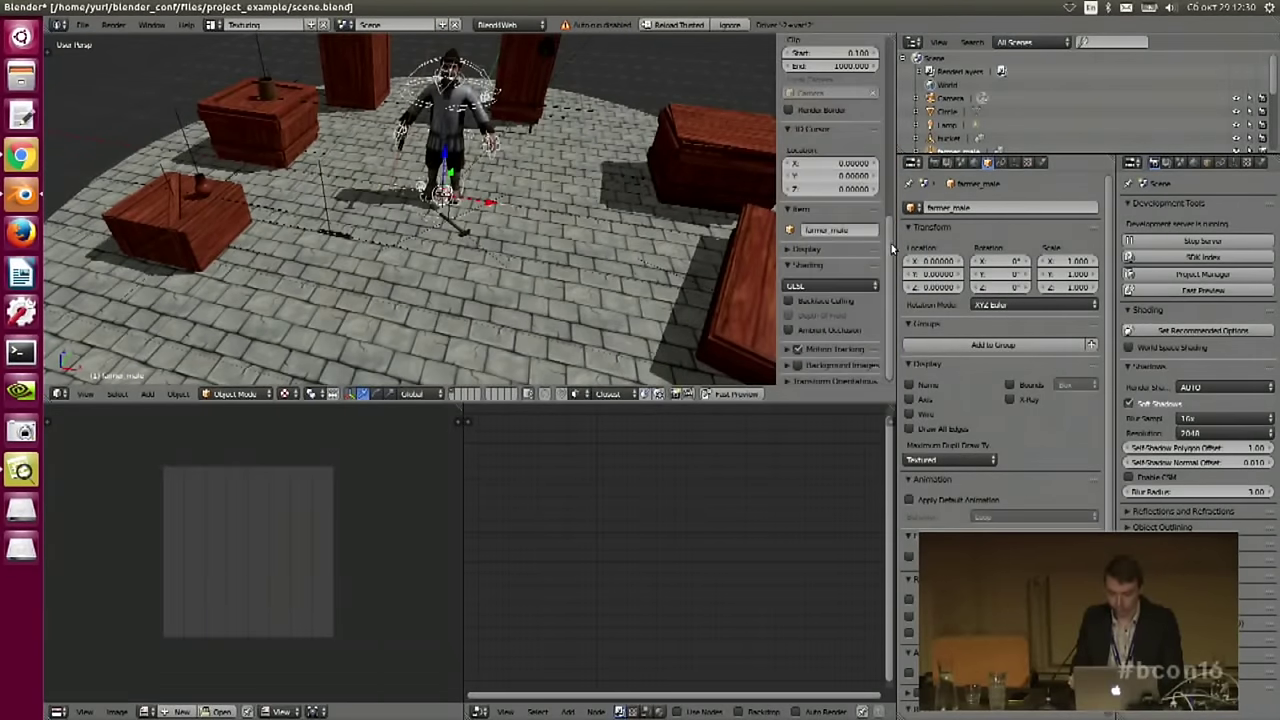
{"action": "scroll", "coordinate": [830, 220], "scroll_direction": "up", "scroll_amount": 10}
{"action": "key", "text": "n"}
{"action": "middle_click_drag", "start_coordinate": [597, 182], "coordinate": [483, 222]}
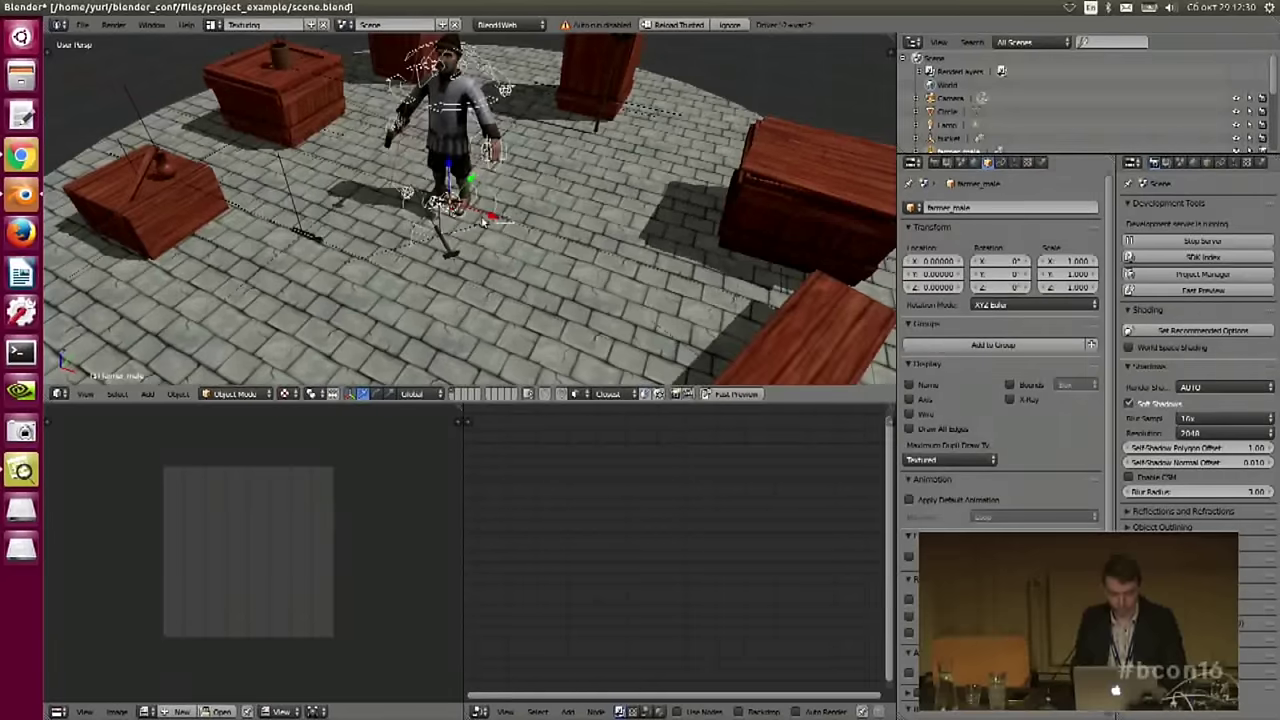
{"action": "right_click", "coordinate": [447, 255]}
{"action": "scroll", "coordinate": [523, 223], "scroll_direction": "up", "scroll_amount": 3}
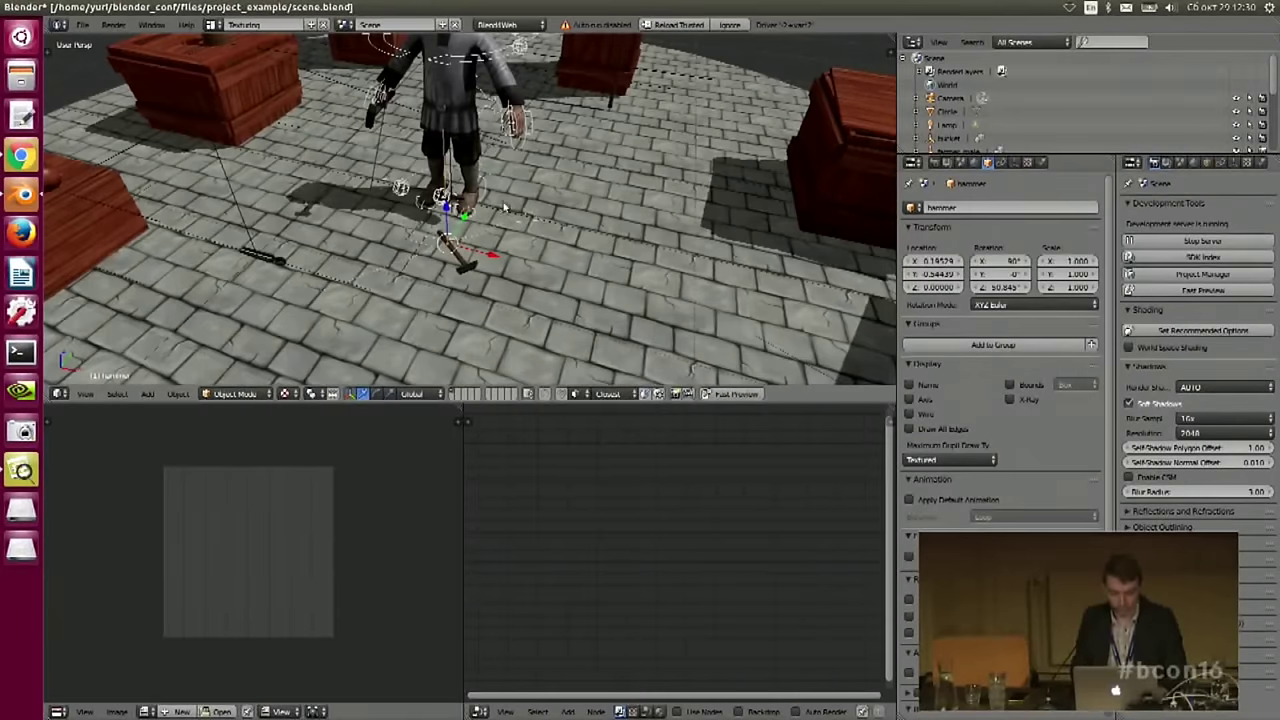
{"action": "middle_click_drag", "start_coordinate": [530, 188], "coordinate": [545, 160]}
- Make a proxy of the linked farmer_male group using its farmer_male_armature
{"action": "right_click", "coordinate": [480, 200]}
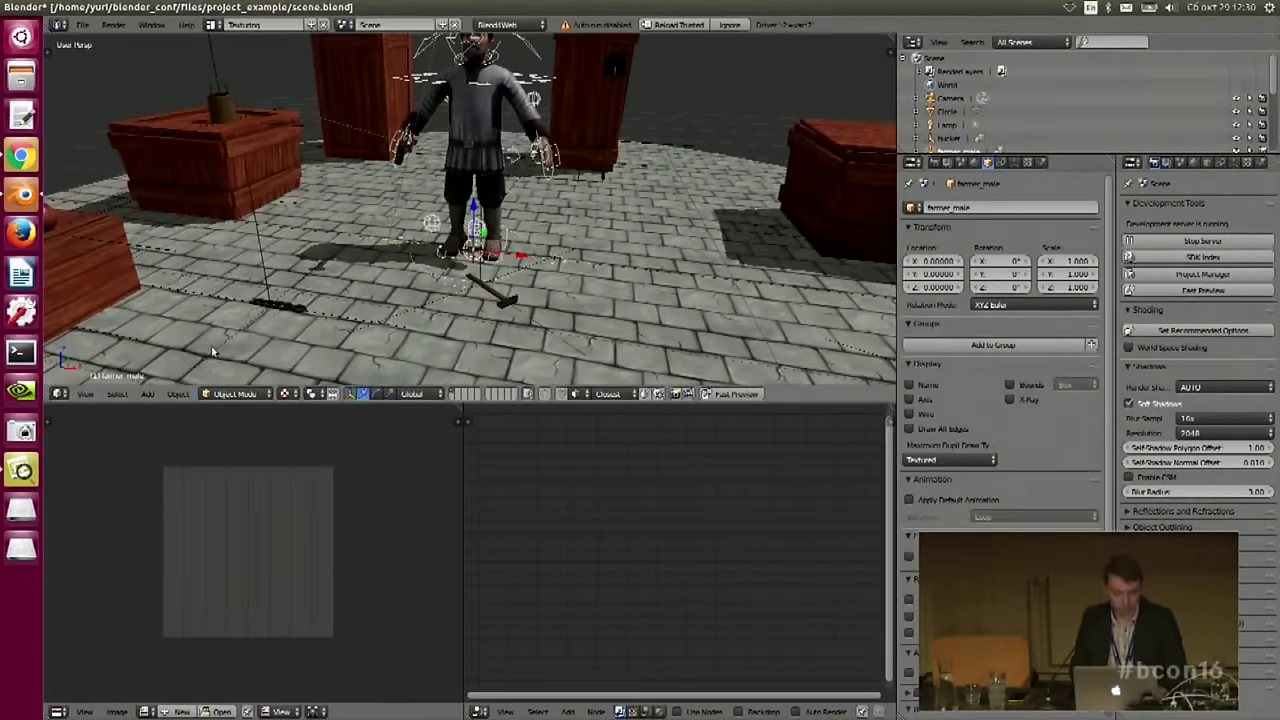
{"action": "left_click", "coordinate": [177, 393]}
{"action": "left_click", "coordinate": [174, 395]}
{"action": "left_click", "coordinate": [176, 395]}
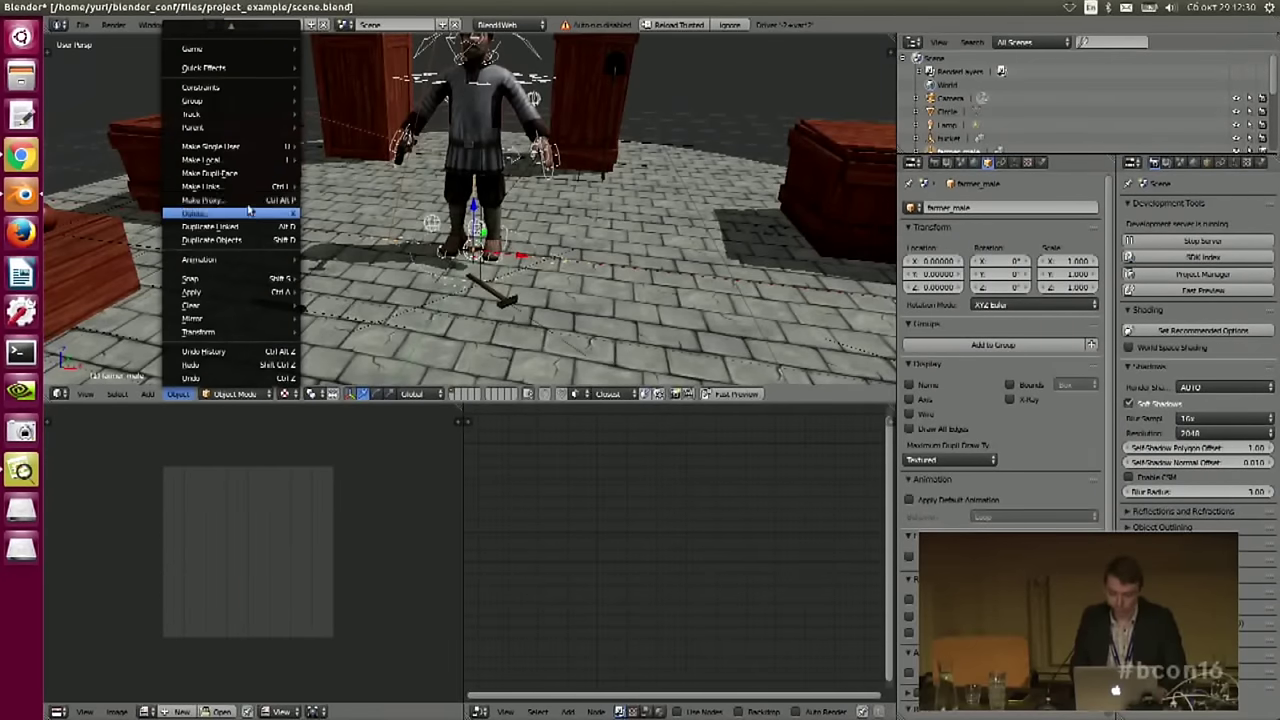
{"action": "left_click", "coordinate": [238, 202]}
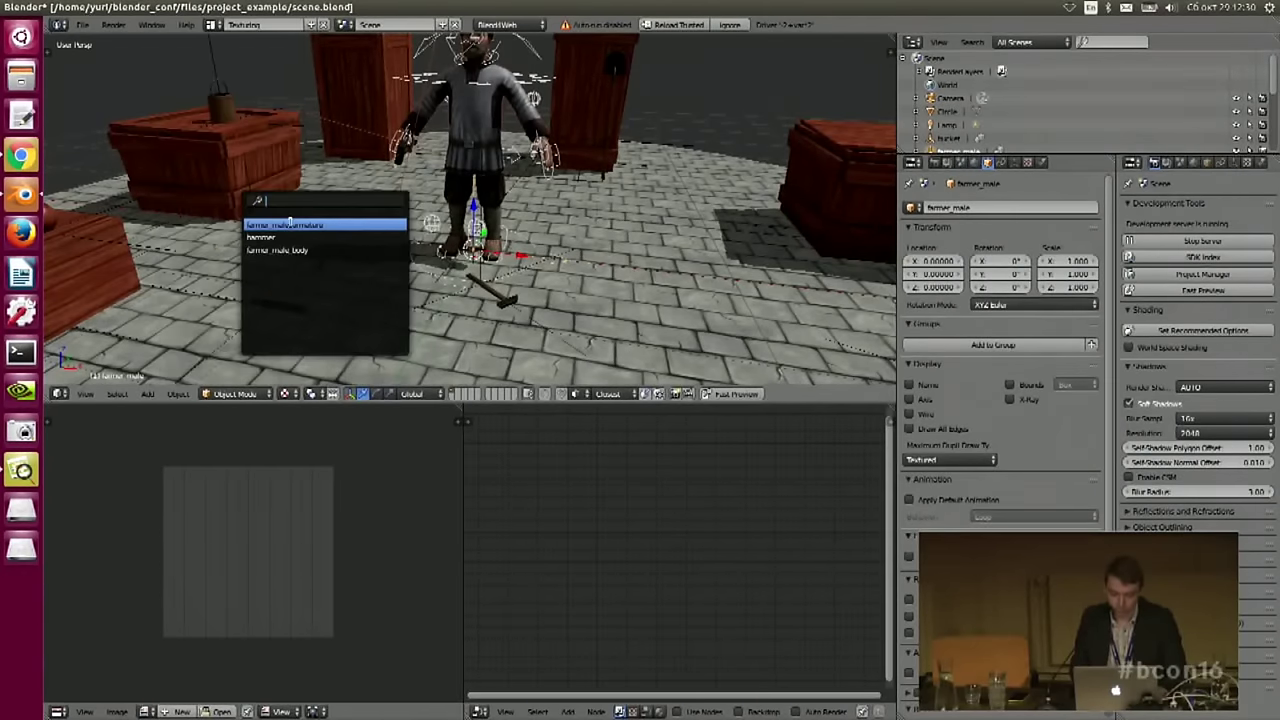
{"action": "left_click", "coordinate": [290, 224]}
{"action": "middle_click_drag", "start_coordinate": [450, 270], "coordinate": [592, 274]}
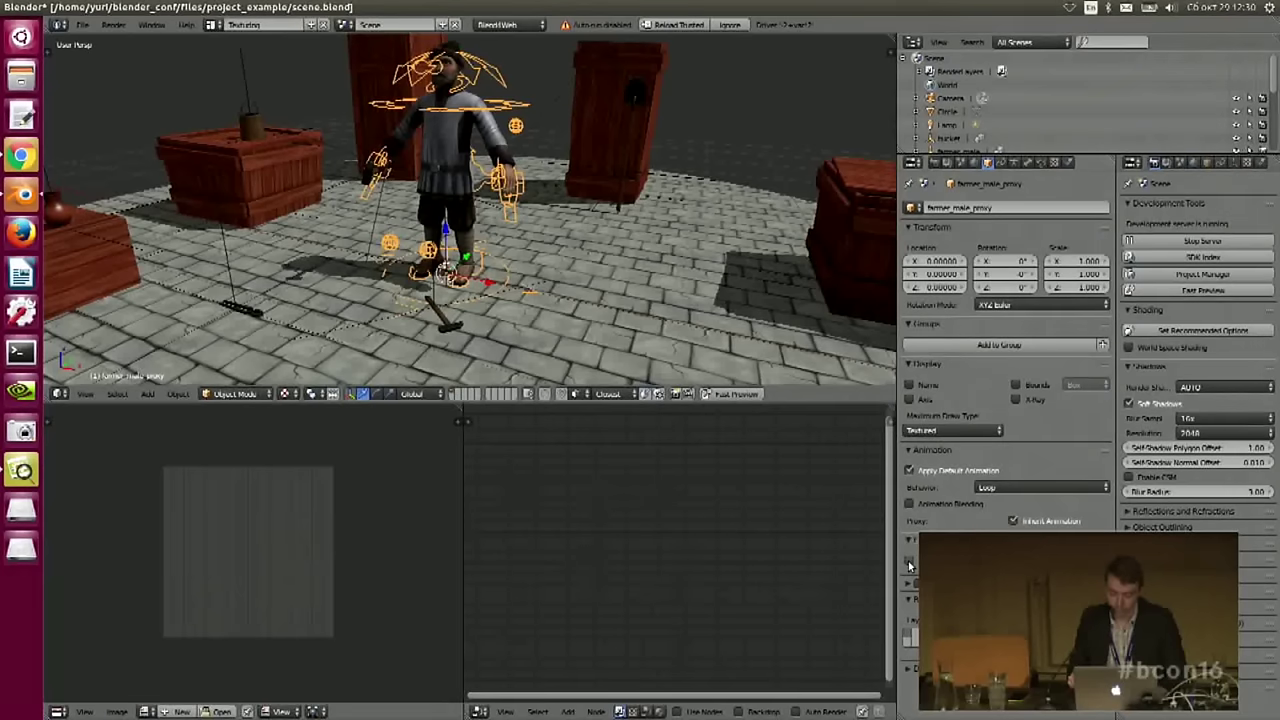
- Browse to the actions in characters/farmer_animation.blend for linking and select all four hammer_pickup and idle actions, including the baked ones
{"action": "middle_click_drag", "start_coordinate": [600, 262], "coordinate": [590, 263]}
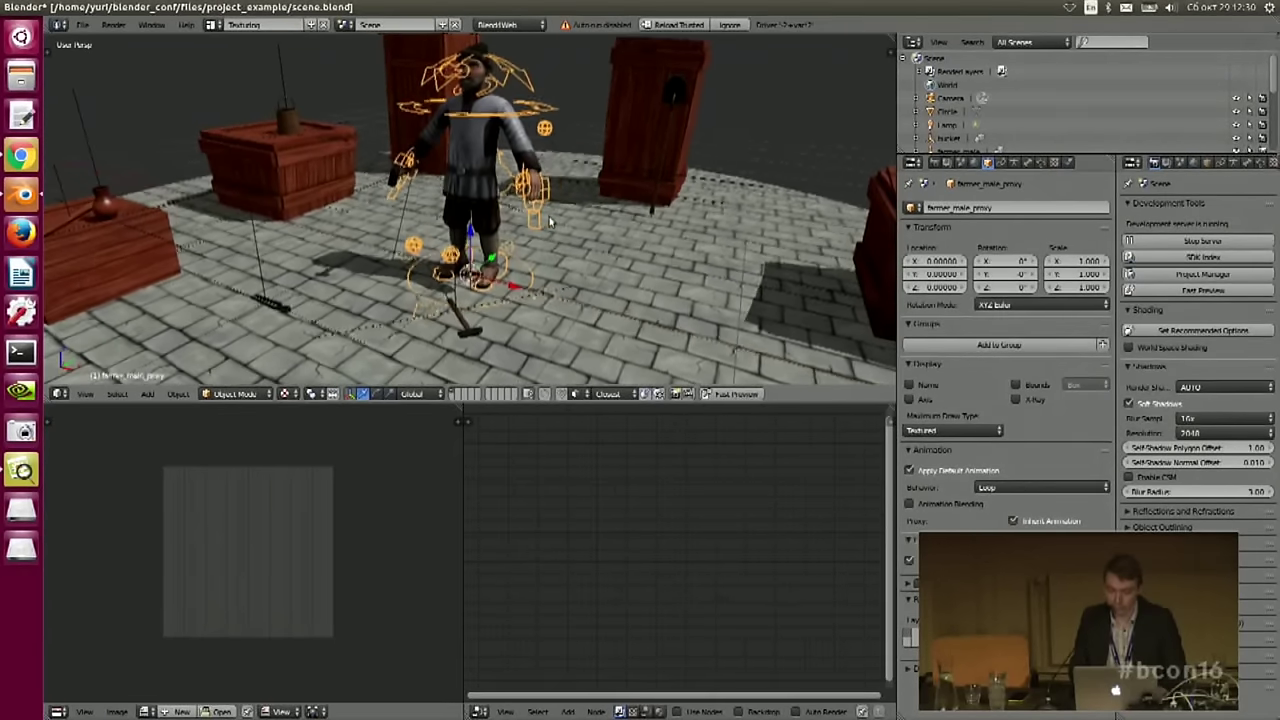
{"action": "middle_click_drag", "start_coordinate": [537, 188], "coordinate": [551, 212], "text": "shift"}
{"action": "middle_click_drag", "start_coordinate": [428, 226], "coordinate": [444, 222]}
{"action": "left_click", "coordinate": [82, 24]}
{"action": "left_click", "coordinate": [100, 221]}
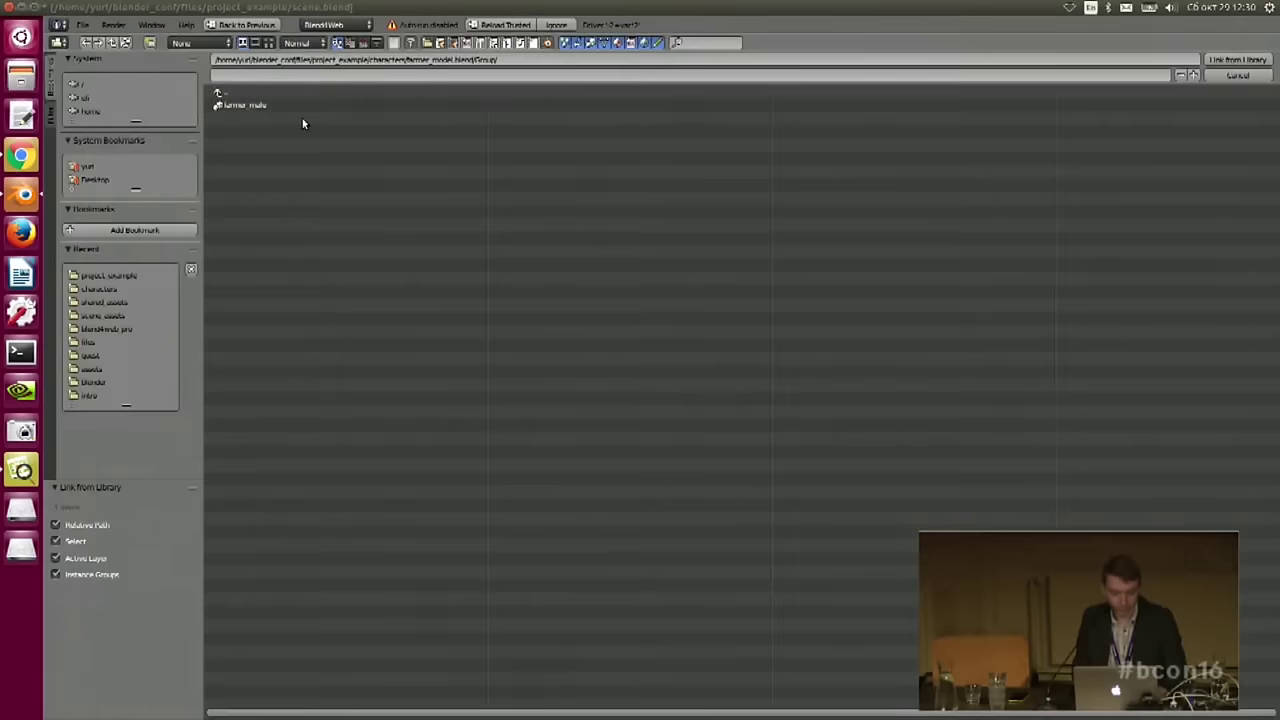
{"action": "left_click", "coordinate": [241, 94]}
{"action": "left_click", "coordinate": [248, 97]}
{"action": "double_click", "coordinate": [258, 107]}
{"action": "double_click", "coordinate": [246, 106]}
{"action": "left_click", "coordinate": [263, 108]}
{"action": "left_click", "coordinate": [262, 119], "text": "shift"}
{"action": "left_click", "coordinate": [262, 133], "text": "shift"}
{"action": "left_click", "coordinate": [262, 147], "text": "shift"}
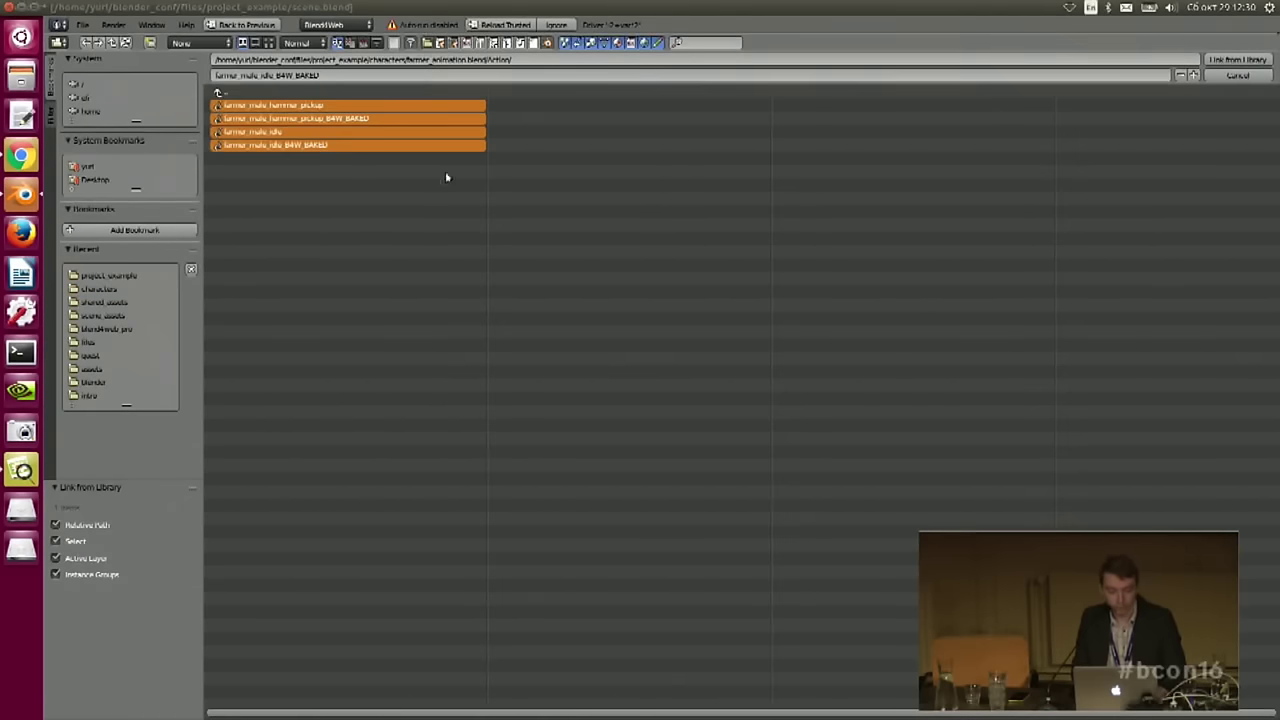
- Examine the hammer_pickup and idle actions and their B4W_BAKED counterparts in farmer_animation.blend
{"action": "left_click", "coordinate": [334, 108]}
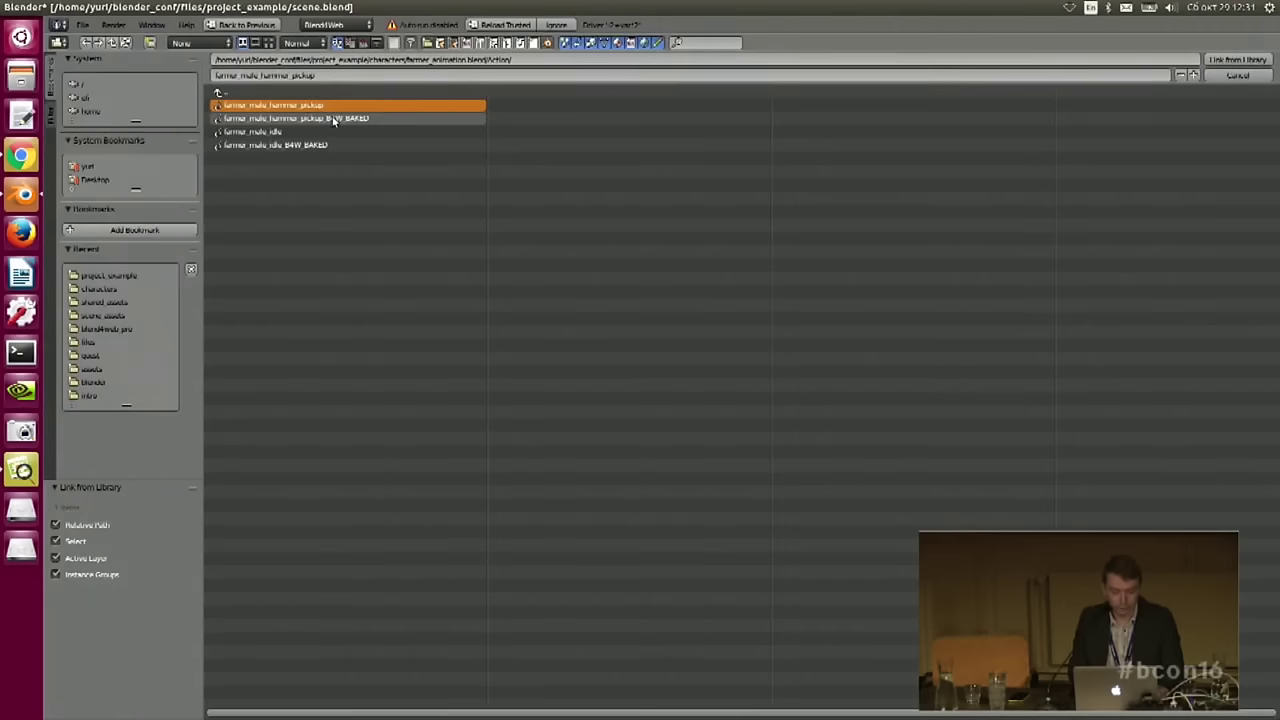
{"action": "left_click", "coordinate": [317, 132]}
{"action": "left_click", "coordinate": [329, 107]}
{"action": "left_click", "coordinate": [317, 131]}
{"action": "left_click", "coordinate": [329, 107]}
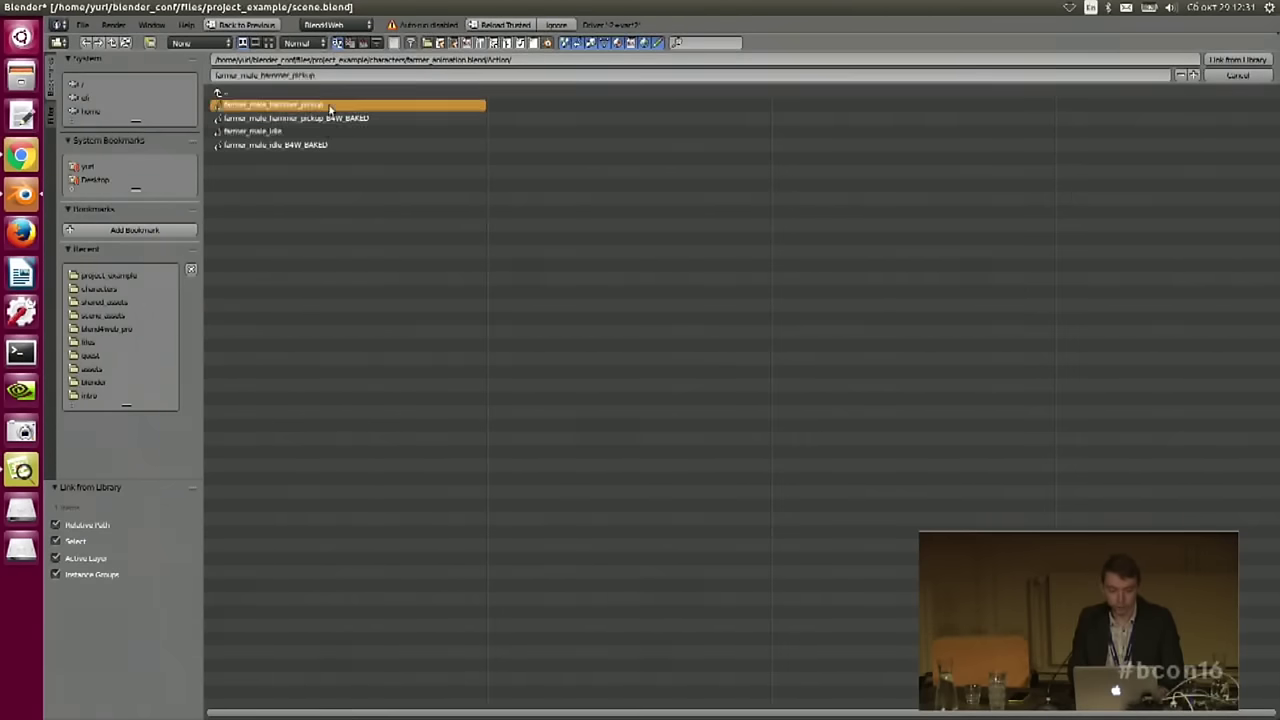
{"action": "left_click", "coordinate": [322, 132]}
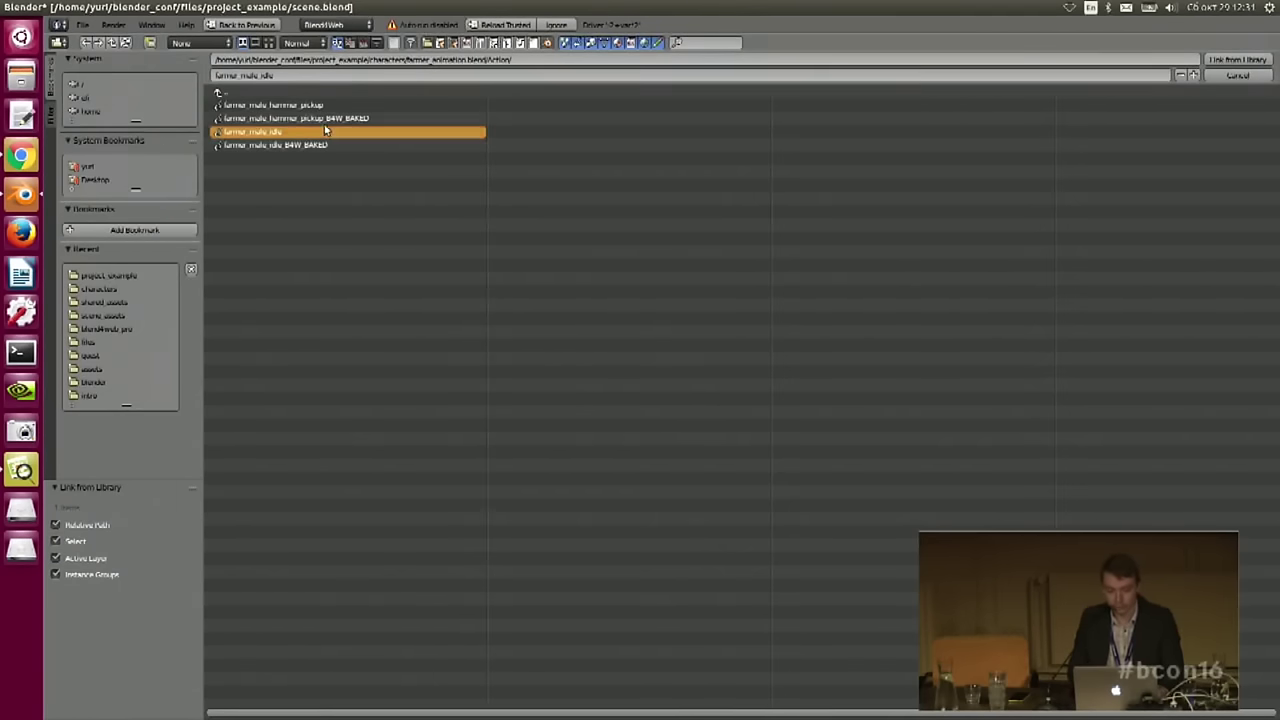
{"action": "left_click", "coordinate": [337, 107]}
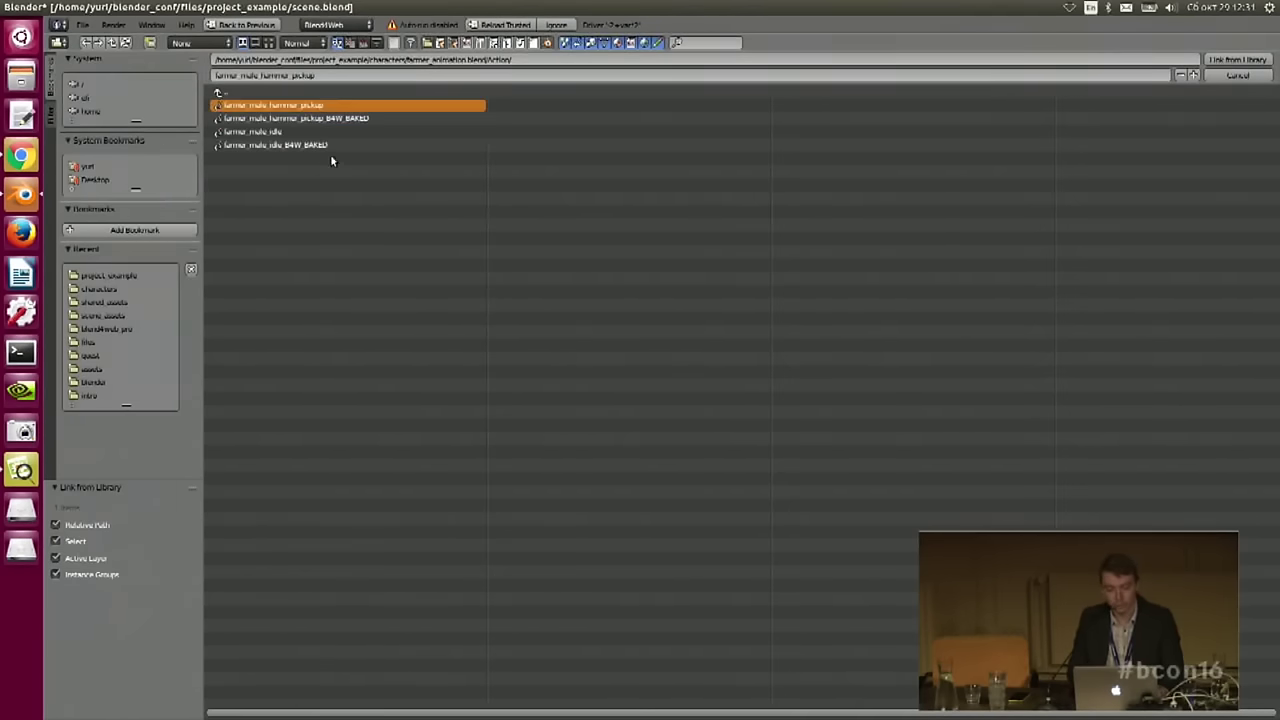
{"action": "left_click", "coordinate": [362, 119]}
{"action": "left_click", "coordinate": [354, 107]}
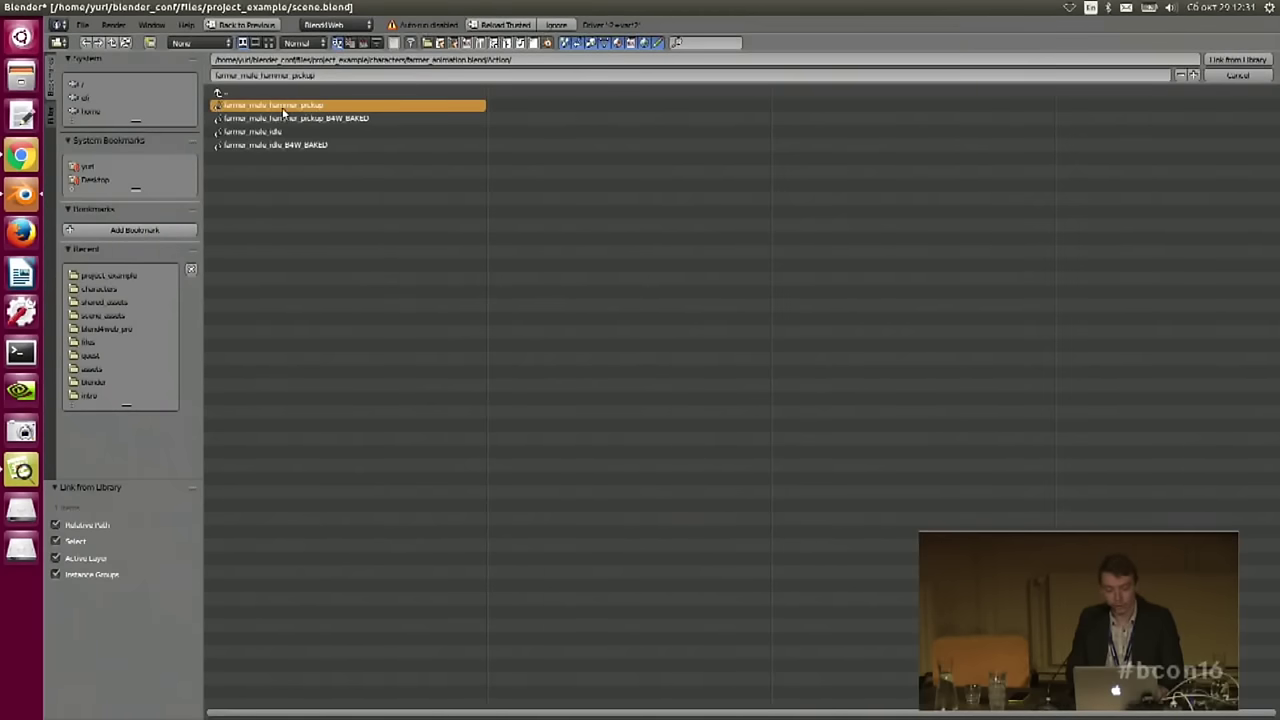
{"action": "left_click", "coordinate": [331, 119]}
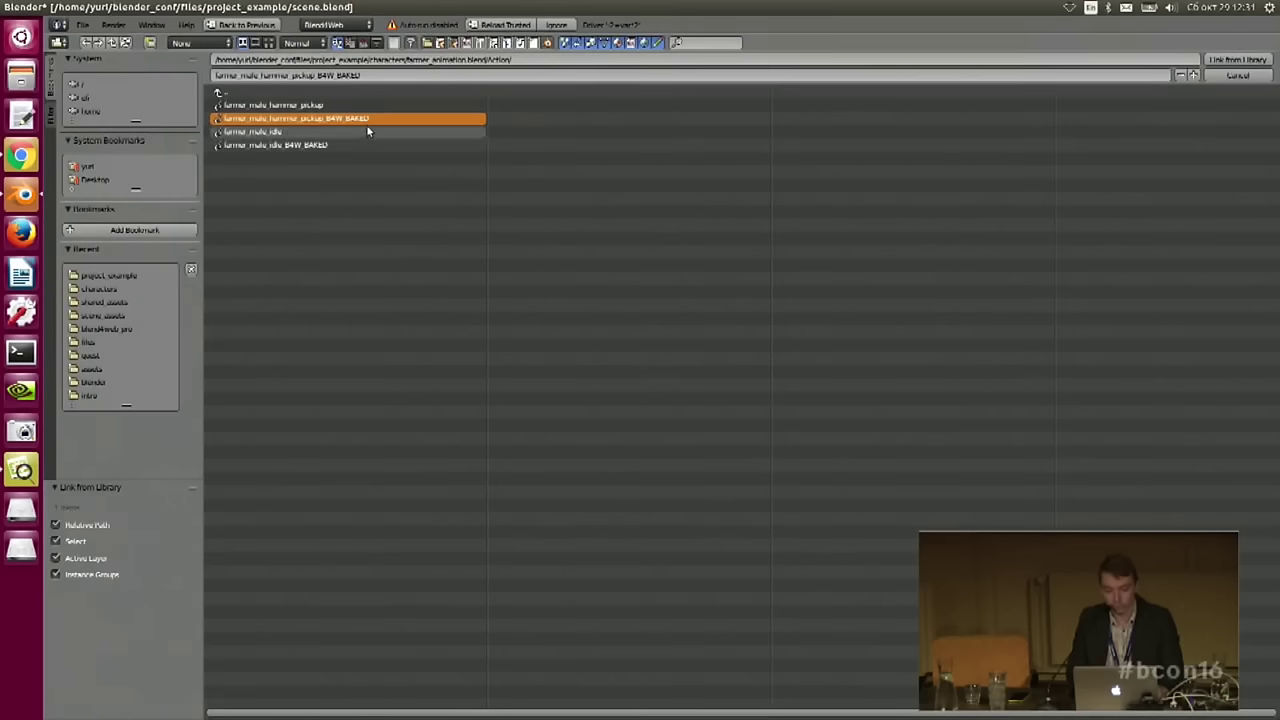
- Select all four farmer_male hammer_pickup and idle actions, including the B4W_BAKED ones, and link them into the scene
{"action": "left_click", "coordinate": [318, 106]}
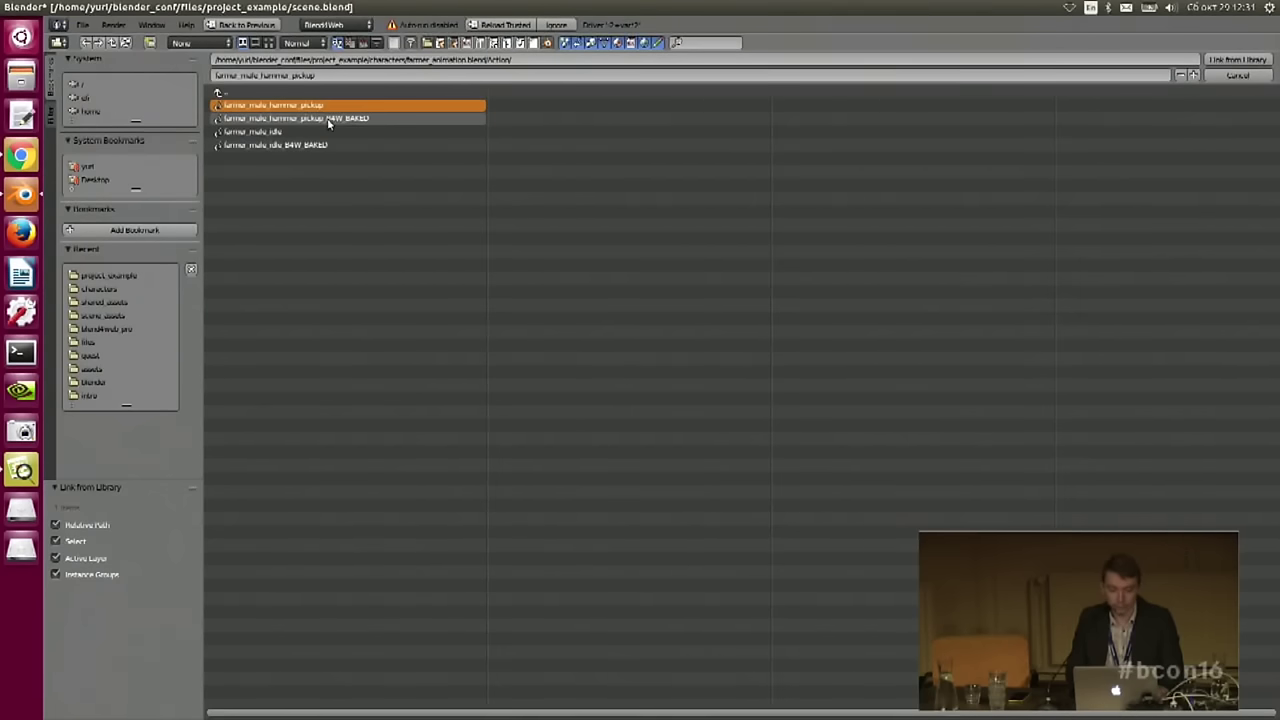
{"action": "left_click", "coordinate": [333, 119], "text": "shift"}
{"action": "left_click", "coordinate": [320, 132], "text": "shift"}
{"action": "left_click", "coordinate": [339, 145], "text": "shift"}
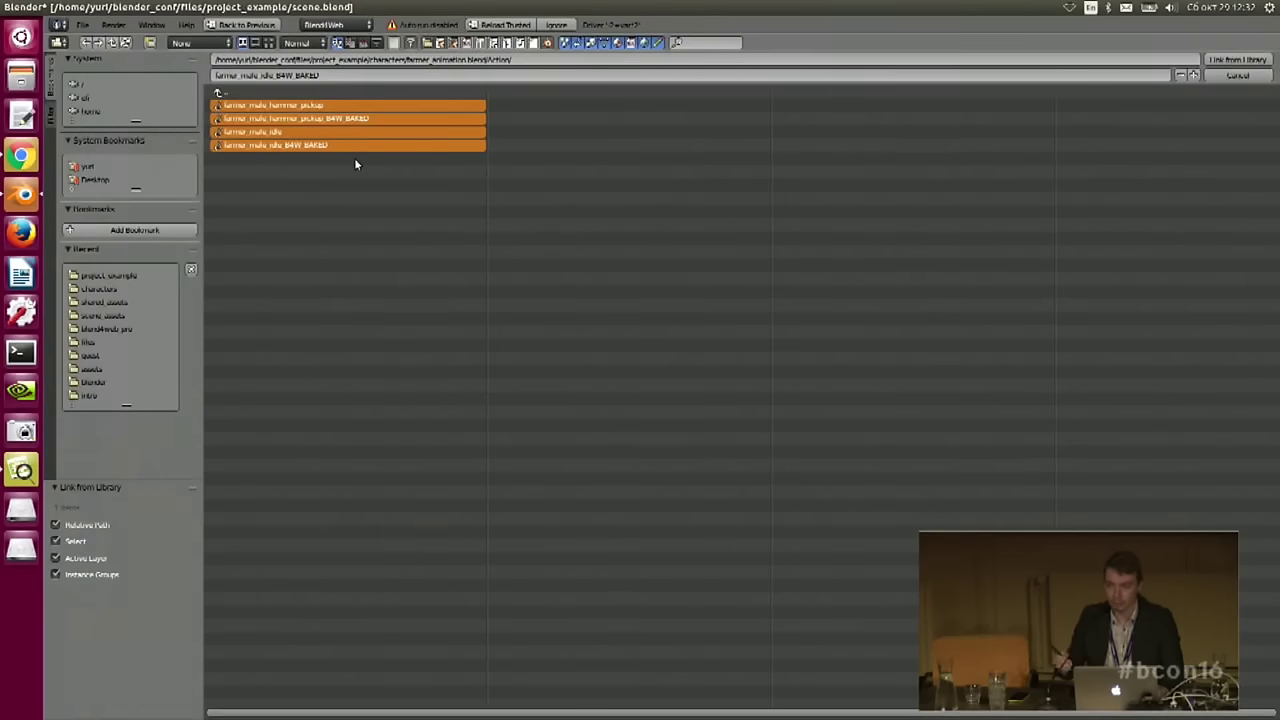
{"action": "left_click", "coordinate": [1230, 60]}
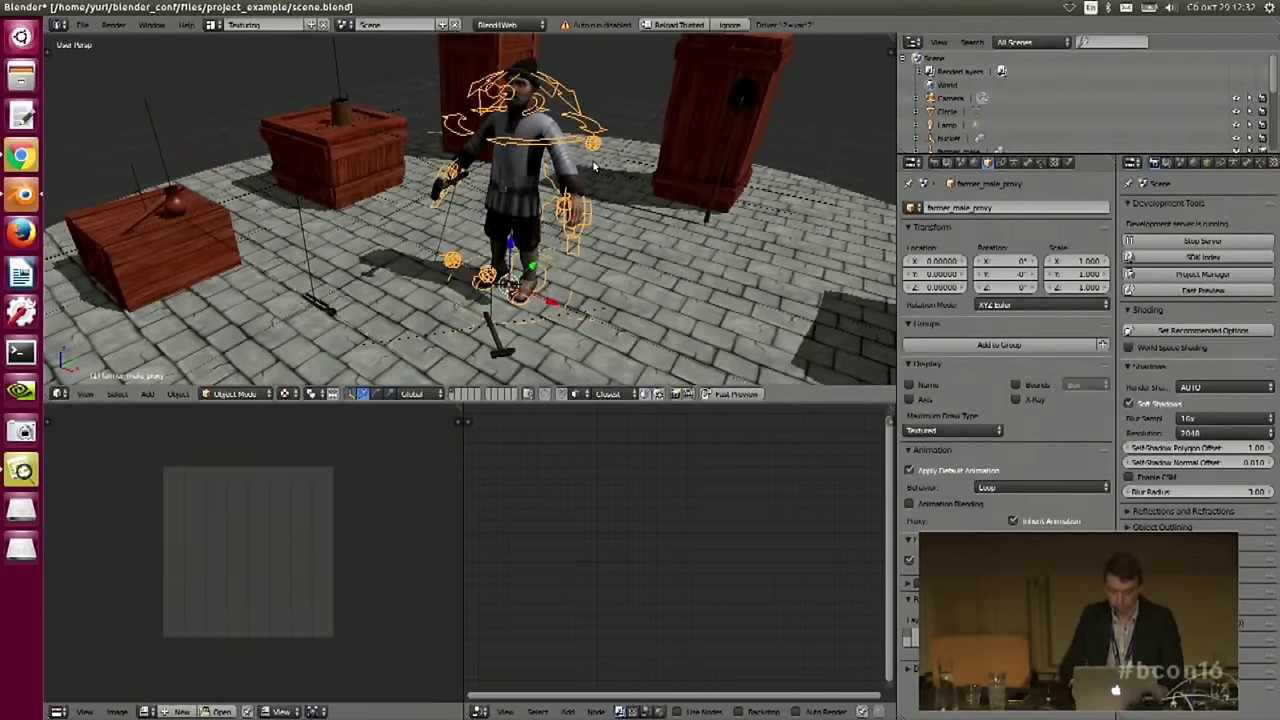
- Switch to the Animation layout and assign the linked farmer_male_idle action to farmer_male_proxy in the Action Editor
{"action": "key", "text": "ctrl+Right"}
{"action": "key", "text": "ctrl+Right"}
{"action": "middle_click_drag", "start_coordinate": [592, 159], "coordinate": [695, 168]}
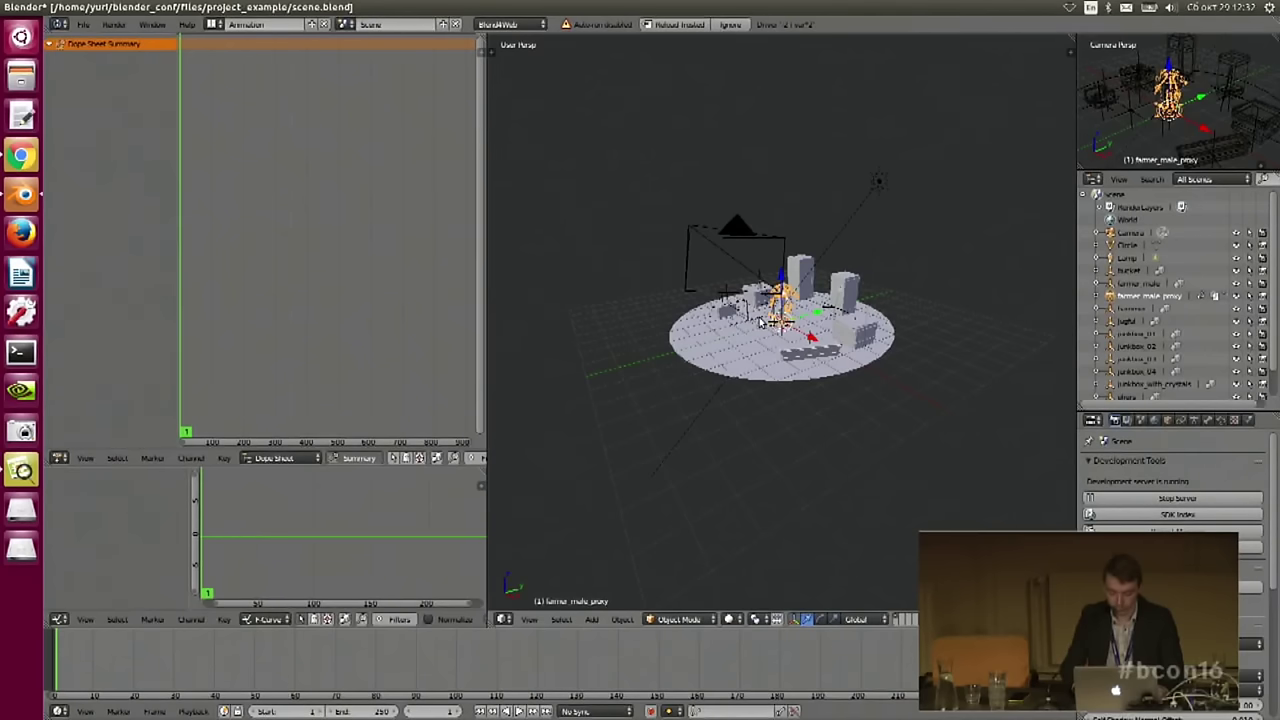
{"action": "scroll", "coordinate": [732, 369], "scroll_direction": "up", "scroll_amount": 7}
{"action": "middle_click_drag", "start_coordinate": [722, 355], "coordinate": [715, 390]}
{"action": "scroll", "coordinate": [735, 393], "scroll_direction": "up", "scroll_amount": 6}
{"action": "left_click", "coordinate": [274, 457]}
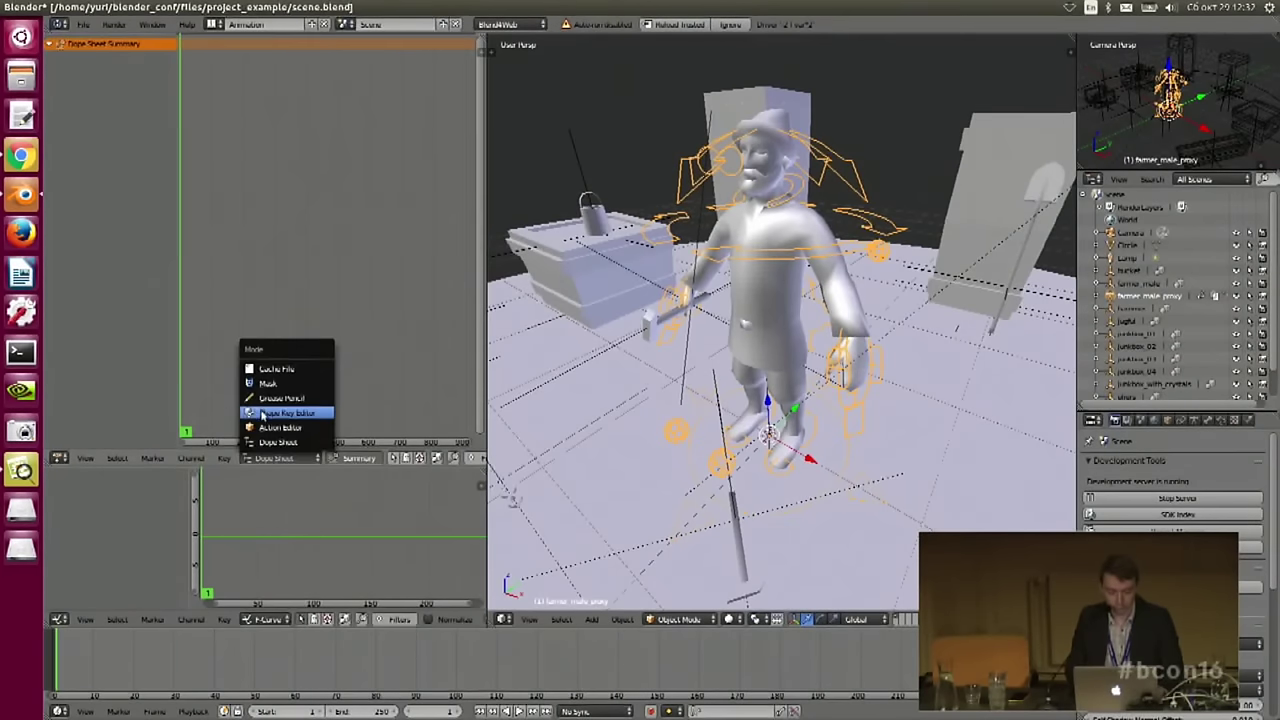
{"action": "left_click", "coordinate": [288, 413]}
{"action": "left_click", "coordinate": [326, 457]}
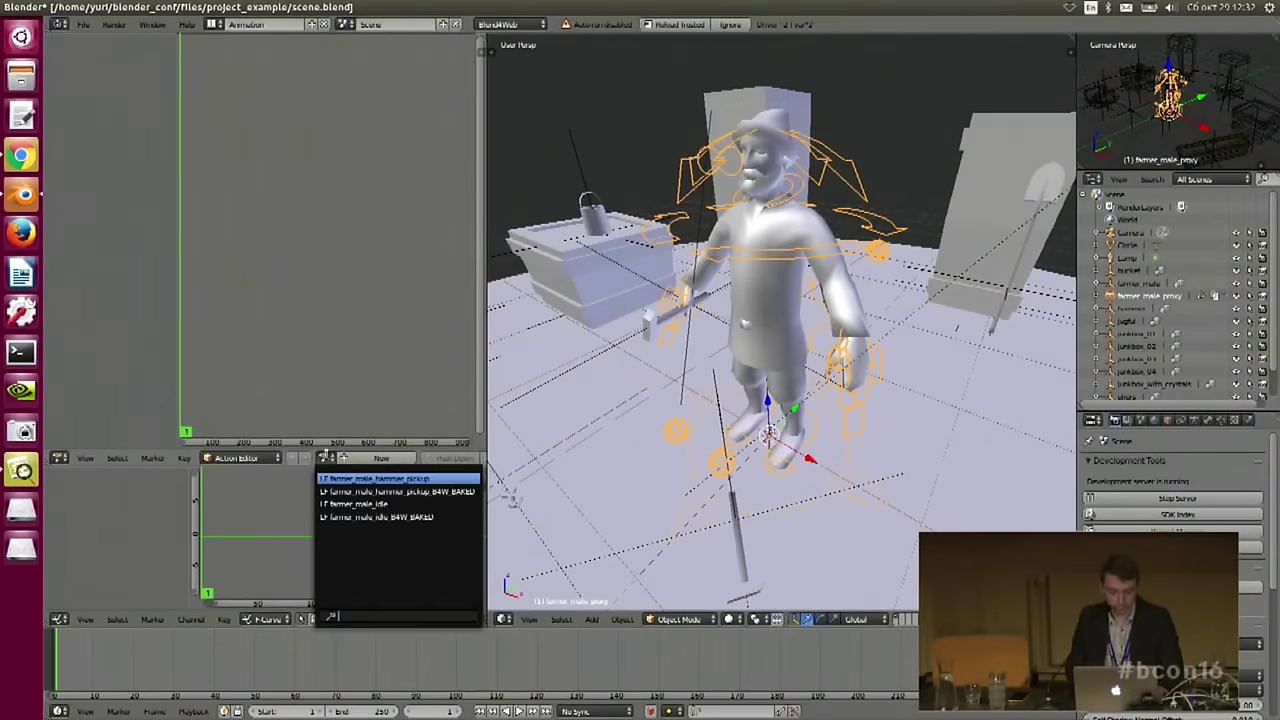
{"action": "left_click", "coordinate": [345, 504]}
- Play the idle animation on the farmer to check it and stop the playback
{"action": "middle_click_drag", "start_coordinate": [750, 284], "coordinate": [531, 434]}
{"action": "mouse_move", "coordinate": [50, 665]}
{"action": "left_mouse_down"}
{"action": "mouse_move", "coordinate": [416, 648]}
{"action": "mouse_move", "coordinate": [50, 643]}
{"action": "left_mouse_up"}
{"action": "key", "text": "alt+a"}
{"action": "key", "text": "Escape"}
{"action": "middle_click_drag", "start_coordinate": [915, 266], "coordinate": [877, 271]}
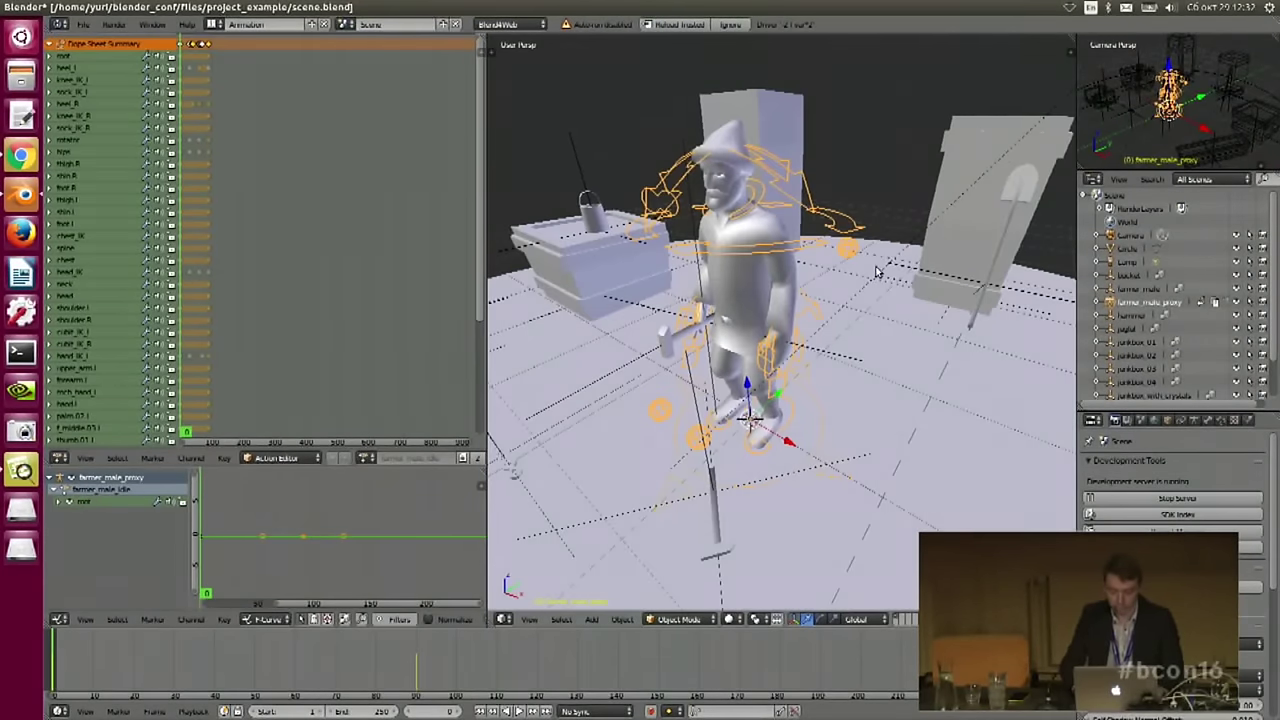
- Return to the Texturing layout, join the image editor area into the node editor and switch it to logic nodes
{"action": "key", "text": "ctrl+Left"}
{"action": "key", "text": "ctrl+Left"}
{"action": "key", "text": "ctrl+Left"}
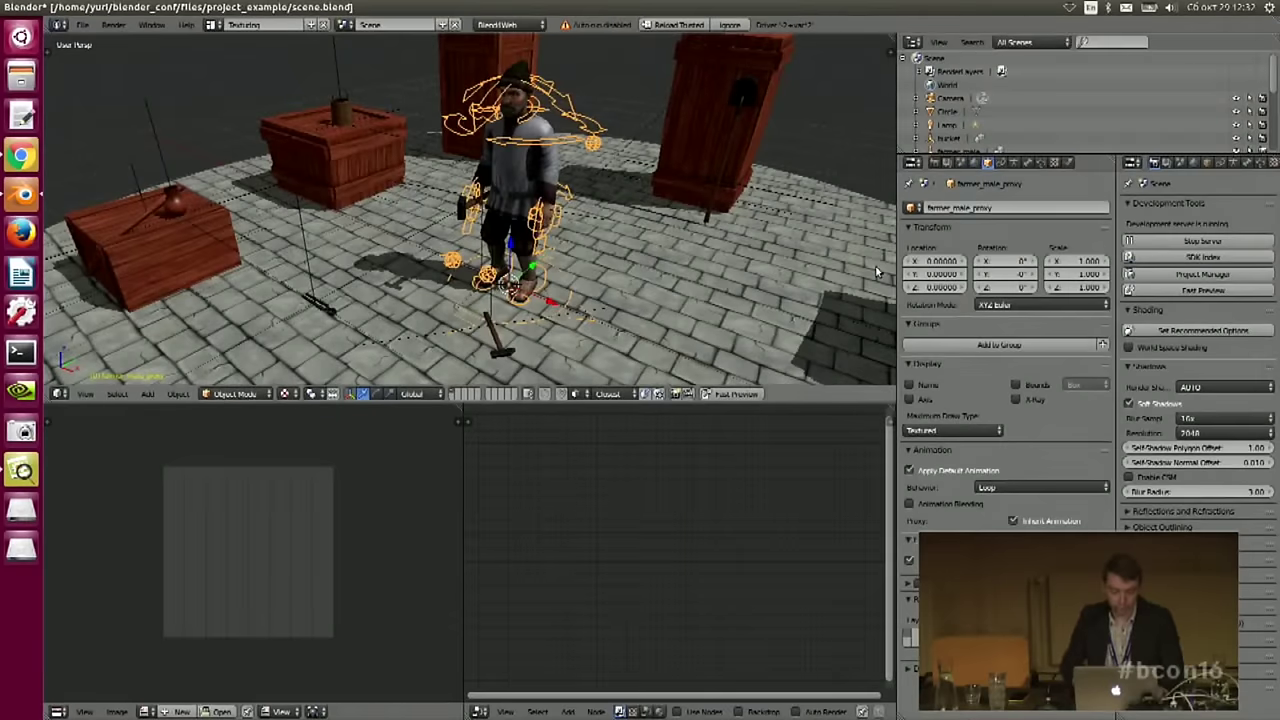
{"action": "left_click_drag", "start_coordinate": [458, 705], "coordinate": [293, 605]}
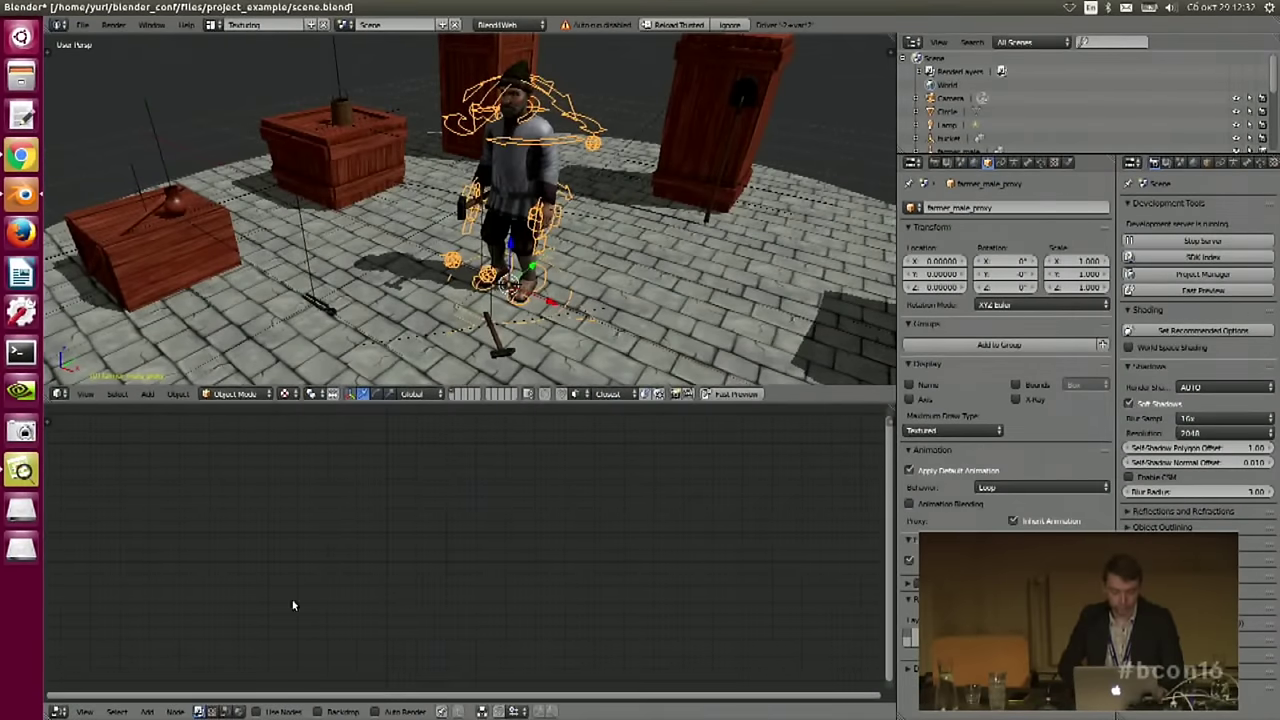
{"action": "left_click", "coordinate": [226, 711]}
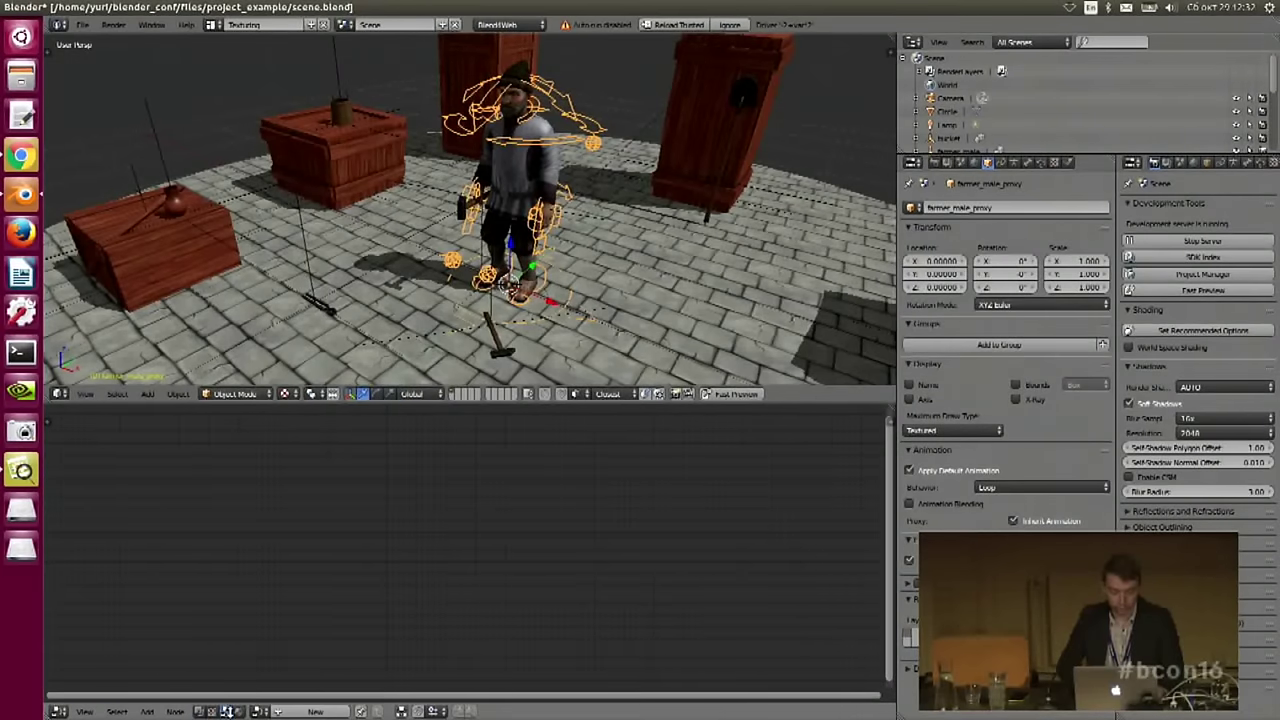
- Enable the Logic Editor in the scene settings, add a logic node tree and make B4WLogicNodeTree the active one
{"action": "left_click", "coordinate": [971, 163]}
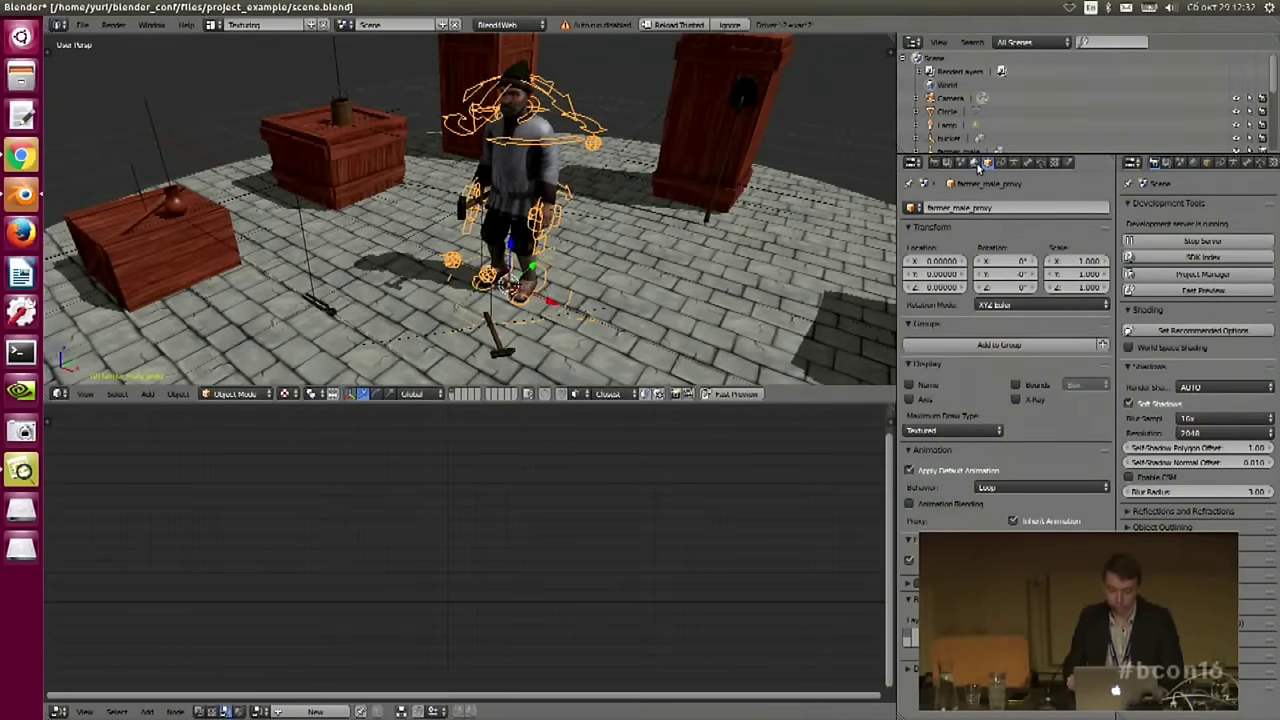
{"action": "left_click", "coordinate": [960, 163]}
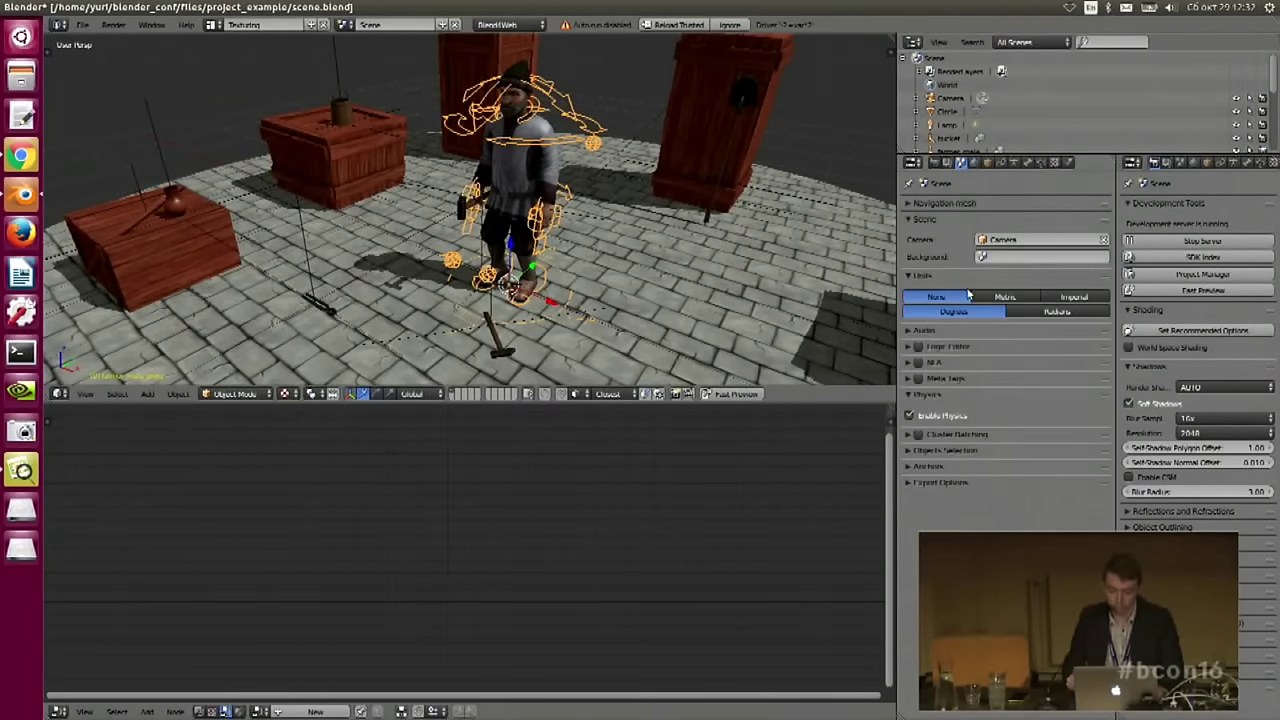
{"action": "left_click", "coordinate": [907, 347]}
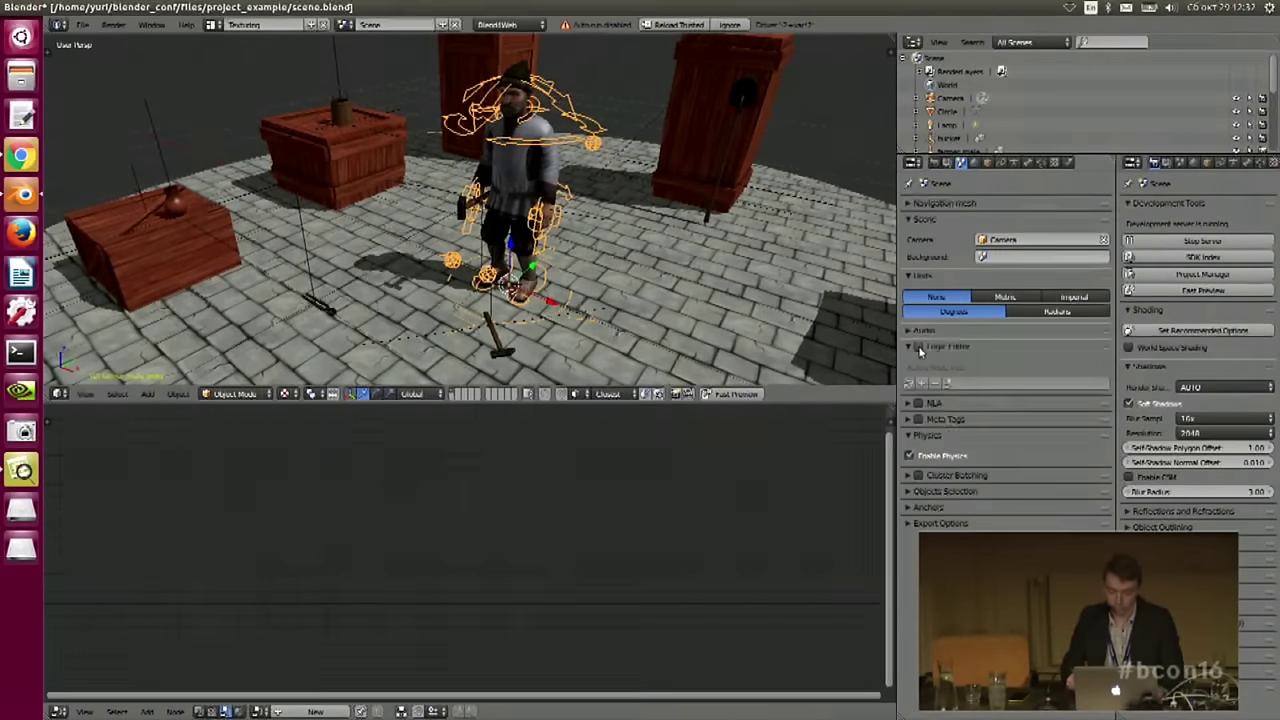
{"action": "left_click", "coordinate": [918, 347]}
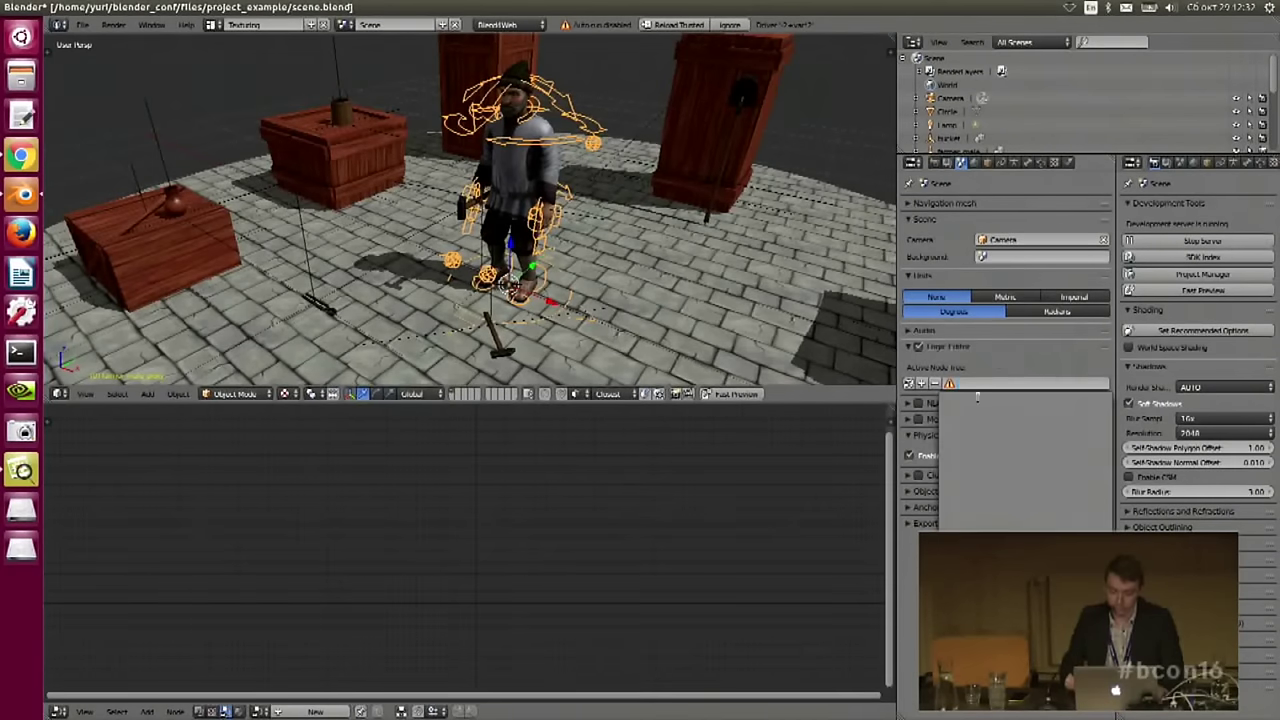
{"action": "left_click", "coordinate": [922, 383]}
{"action": "left_click", "coordinate": [990, 384]}
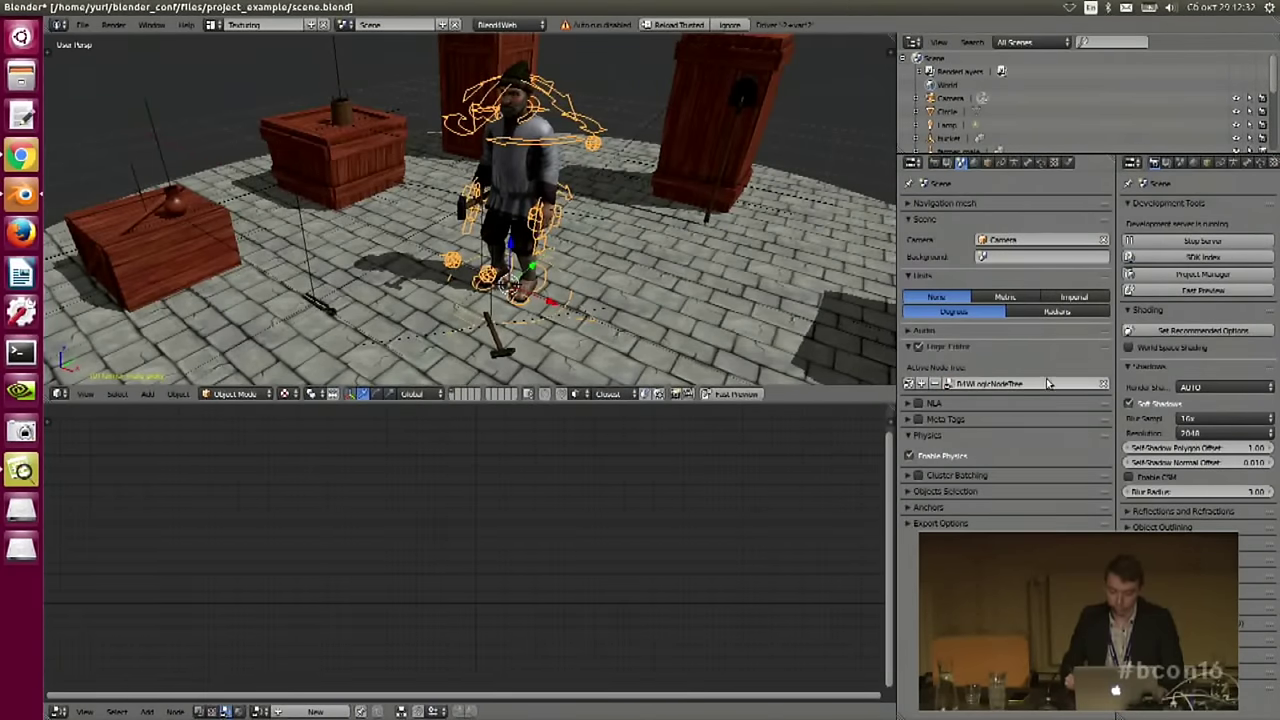
- Load B4WLogicNodeTree in the node editor and reposition its Entry Point node
{"action": "left_click", "coordinate": [258, 710]}
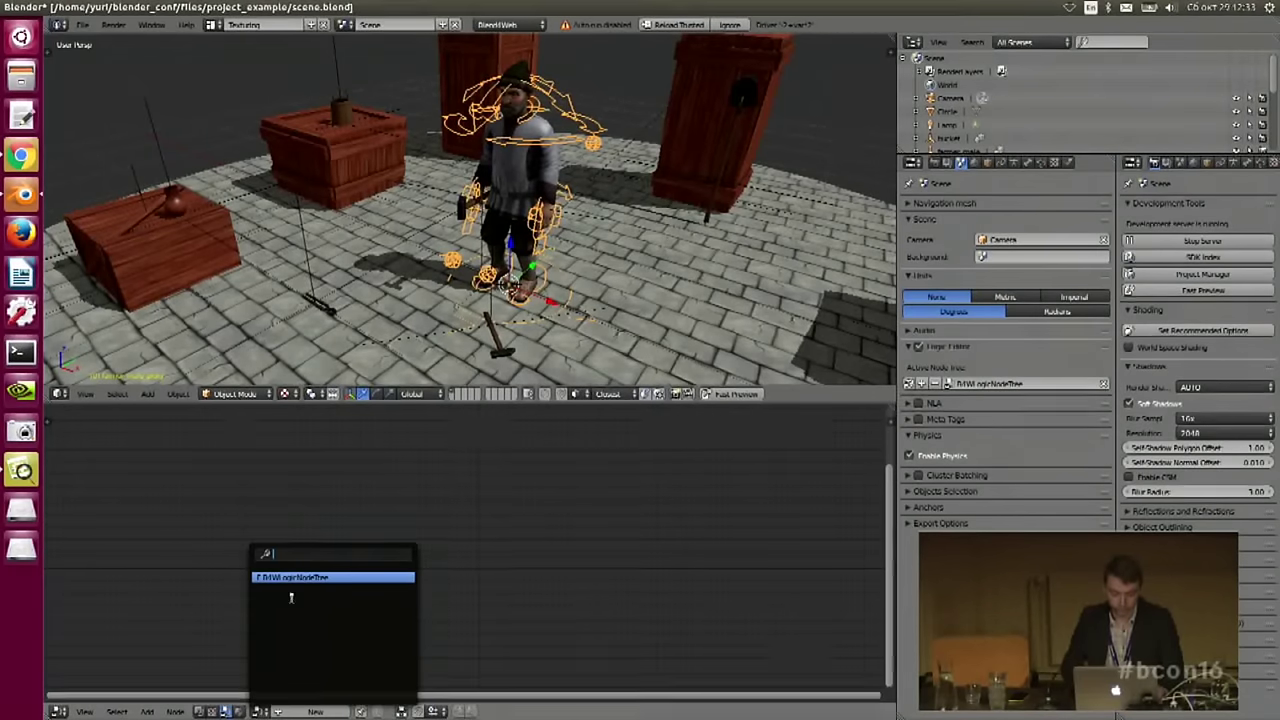
{"action": "left_click", "coordinate": [296, 578]}
{"action": "key", "text": "Home"}
{"action": "middle_click_drag", "start_coordinate": [515, 571], "coordinate": [531, 541]}
{"action": "scroll", "coordinate": [514, 529], "scroll_direction": "up", "scroll_amount": 3}
{"action": "left_click_drag", "start_coordinate": [340, 542], "coordinate": [332, 524]}
{"action": "middle_click_drag", "start_coordinate": [575, 483], "coordinate": [561, 500]}
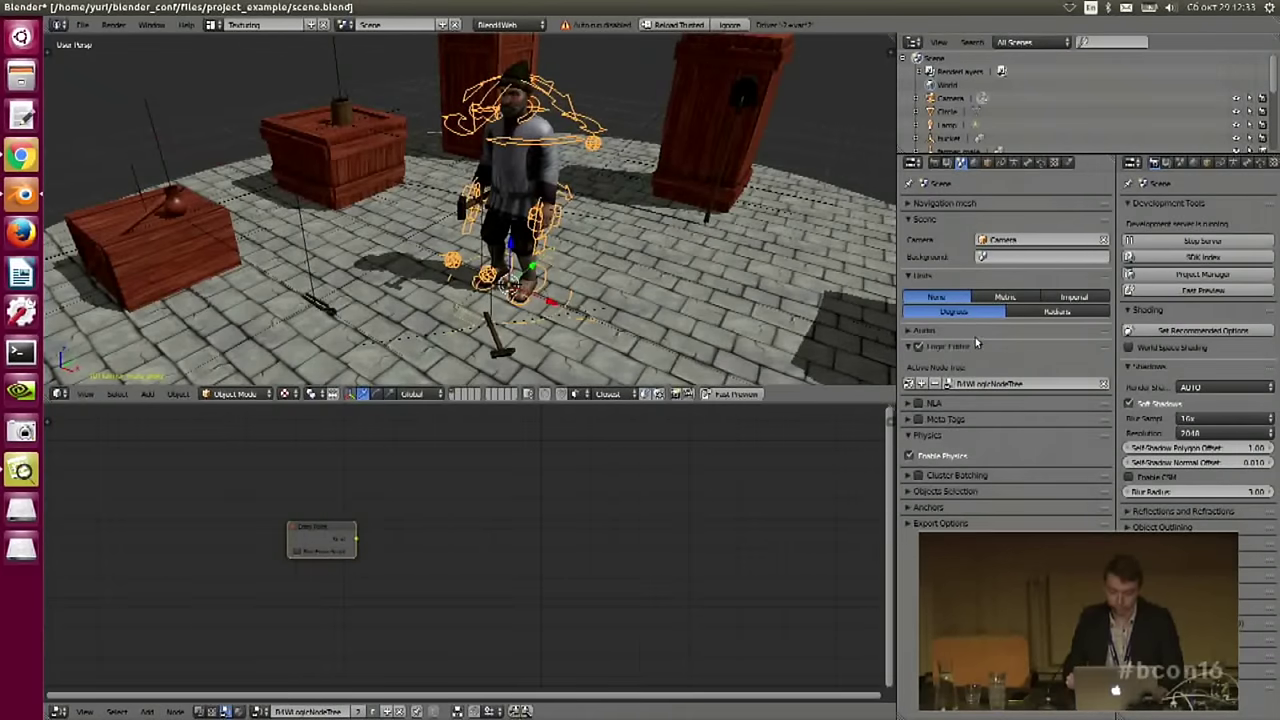
{"action": "key", "text": "shift+a"}
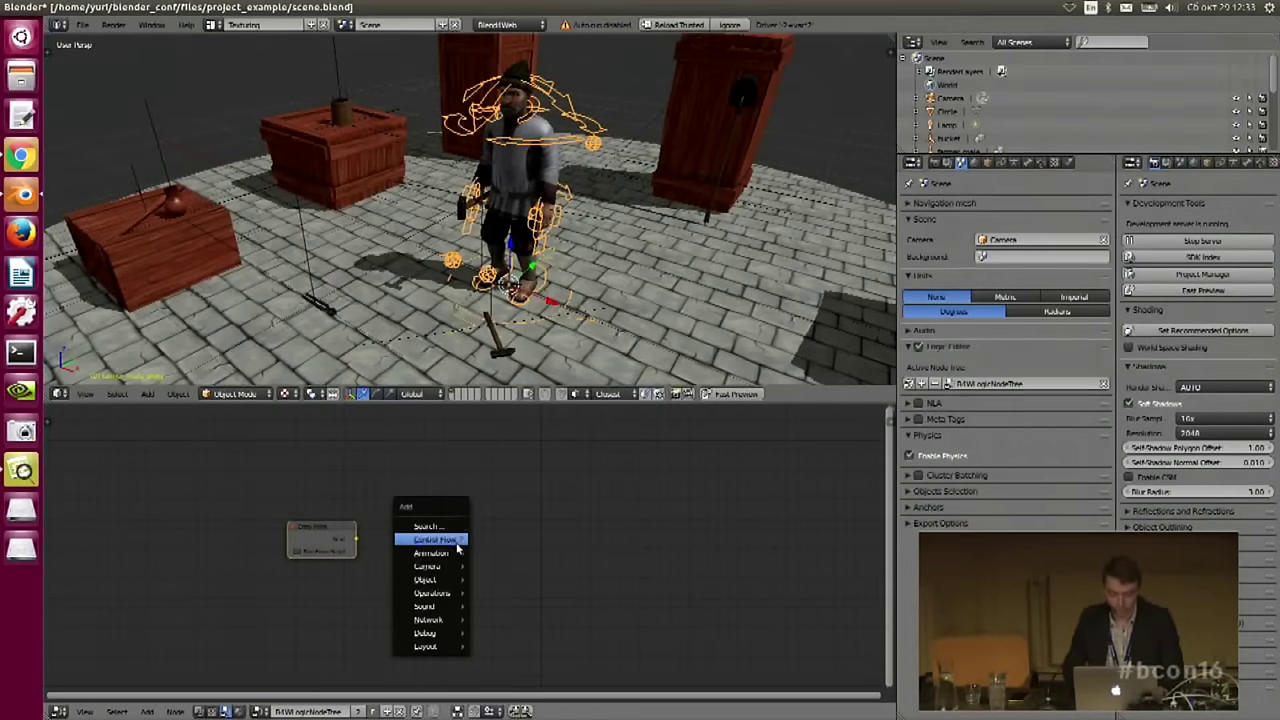
{"action": "mouse_move", "coordinate": [455, 556]}
{"action": "left_click", "coordinate": [500, 553]}
{"action": "key", "text": "ctrl+z"}
- Add a Play Animation node beside the Entry Point node and connect the Entry Point's Next output to its Previous input
{"action": "key", "text": "shift+a"}
{"action": "mouse_move", "coordinate": [515, 524]}
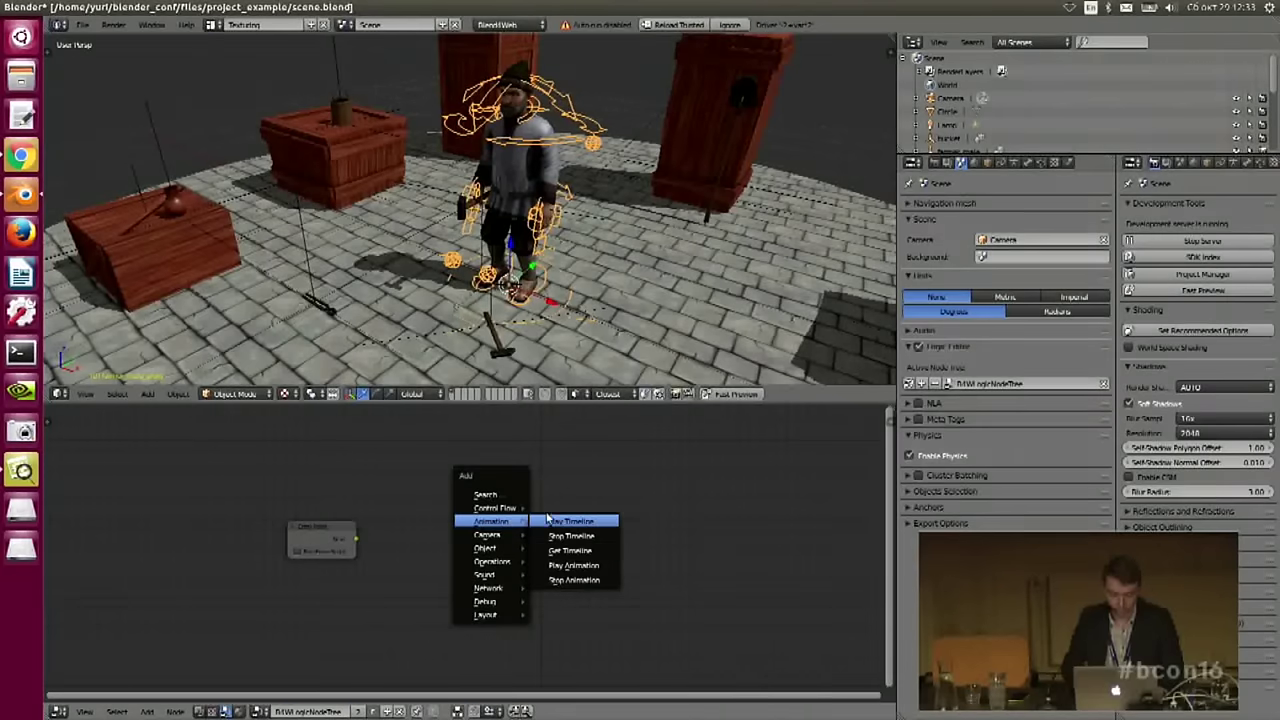
{"action": "left_click", "coordinate": [588, 567]}
{"action": "left_click", "coordinate": [580, 575]}
{"action": "scroll", "coordinate": [443, 610], "scroll_direction": "up", "scroll_amount": 1}
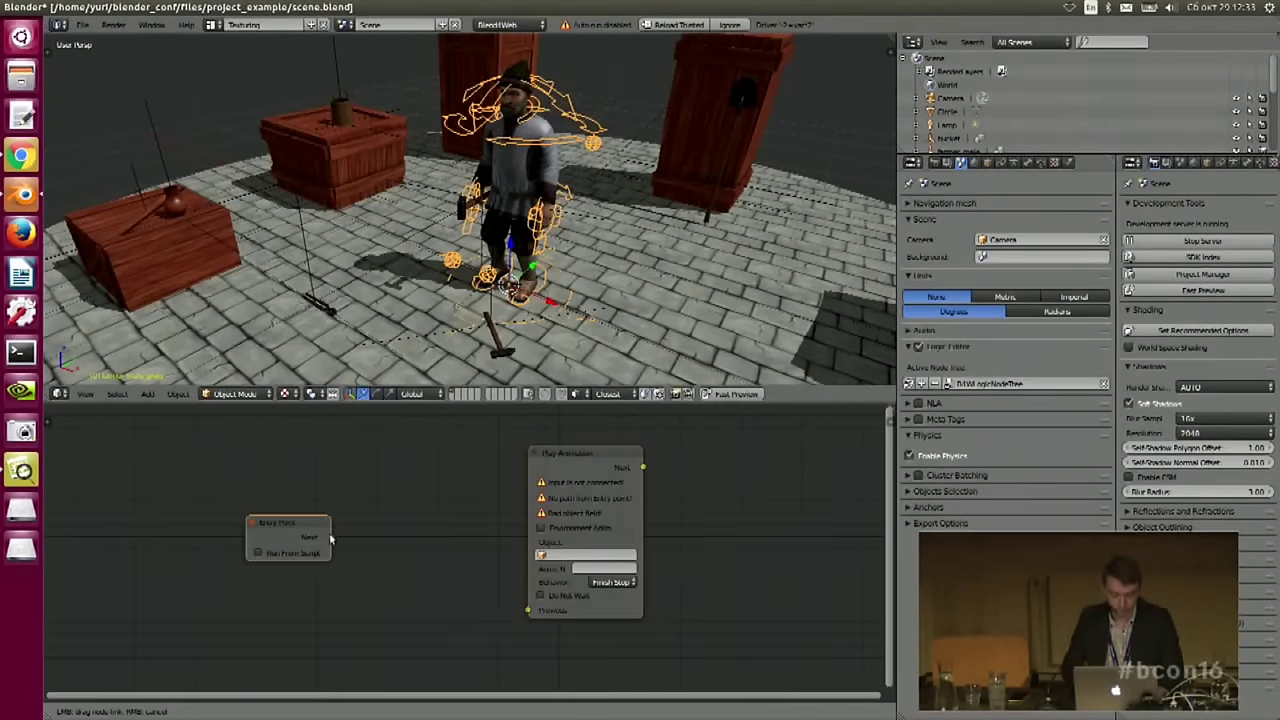
{"action": "left_click_drag", "start_coordinate": [531, 609], "coordinate": [531, 609]}
- Widen the Play Animation node and set its object to farmer_male
{"action": "left_click_drag", "start_coordinate": [643, 507], "coordinate": [713, 495]}
{"action": "left_click_drag", "start_coordinate": [642, 449], "coordinate": [600, 450]}
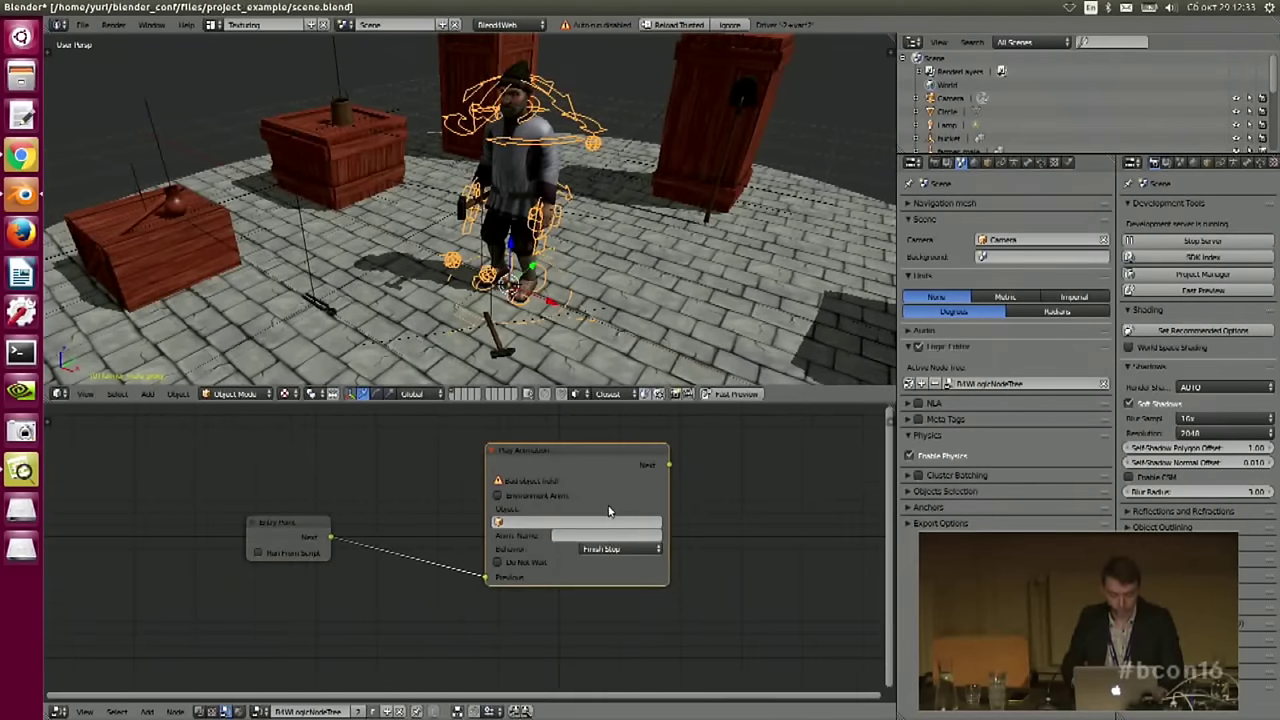
{"action": "scroll", "coordinate": [608, 511], "scroll_direction": "up", "scroll_amount": 2}
{"action": "left_click", "coordinate": [601, 521]}
{"action": "type", "text": "far"}
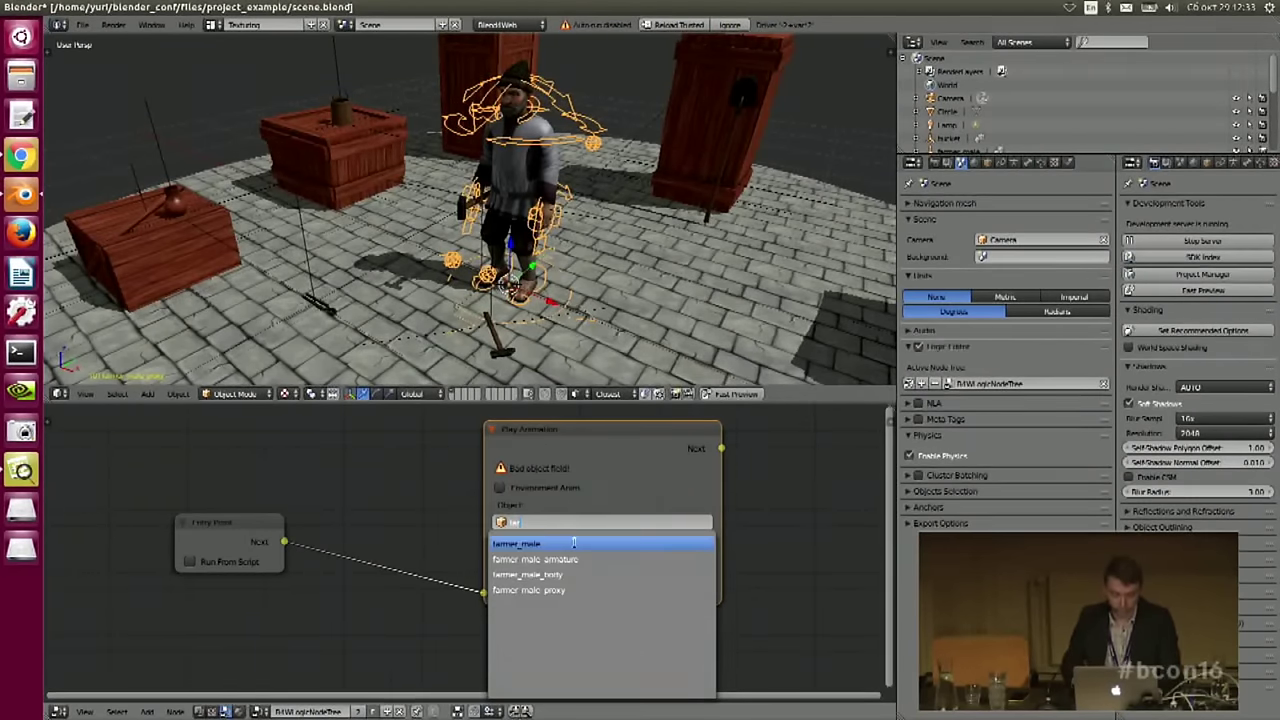
{"action": "left_click", "coordinate": [574, 542]}
- Add farmer_male_armature as the dupli child in the Play Animation node's object path and widen the node further
{"action": "left_click_drag", "start_coordinate": [654, 440], "coordinate": [627, 447]}
{"action": "left_click", "coordinate": [626, 527]}
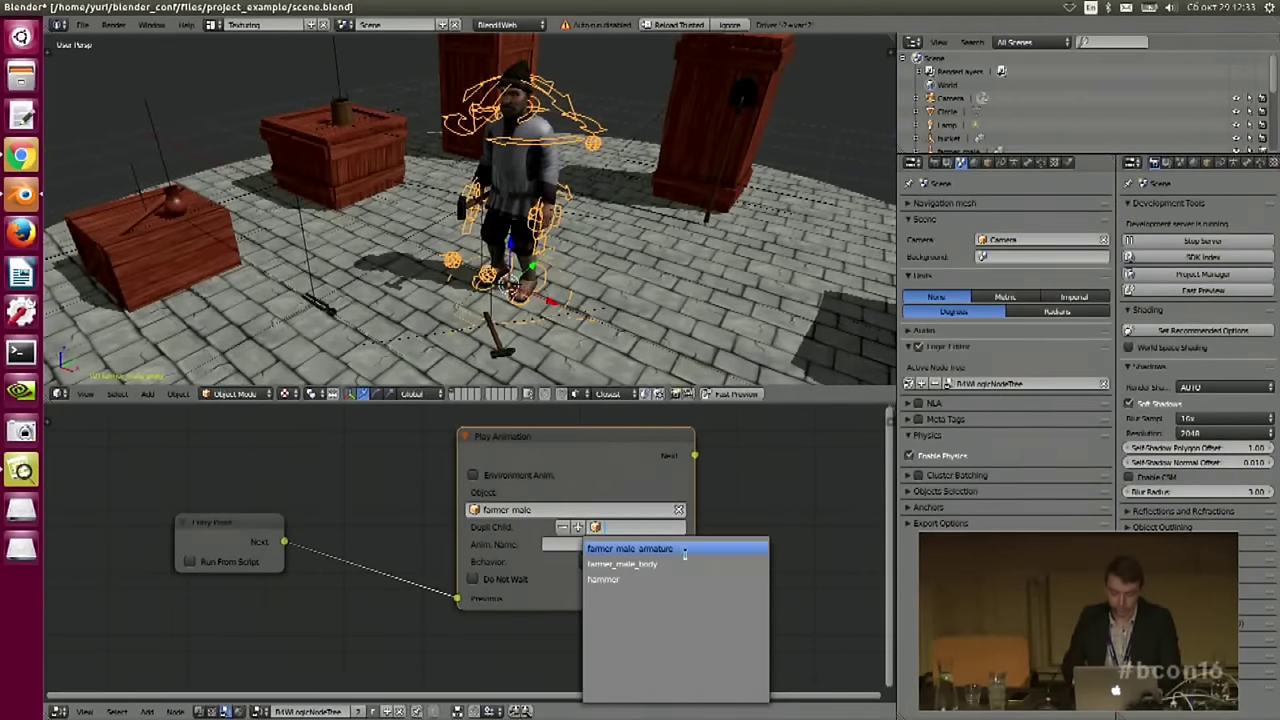
{"action": "left_click", "coordinate": [686, 550]}
{"action": "left_click", "coordinate": [580, 529]}
{"action": "left_click_drag", "start_coordinate": [618, 441], "coordinate": [596, 433]}
{"action": "left_click_drag", "start_coordinate": [670, 487], "coordinate": [731, 485]}
- Copy the farmer_male_idle action's name from the Action Editor and enter it as the Play Animation node's animation name
{"action": "left_click", "coordinate": [592, 545]}
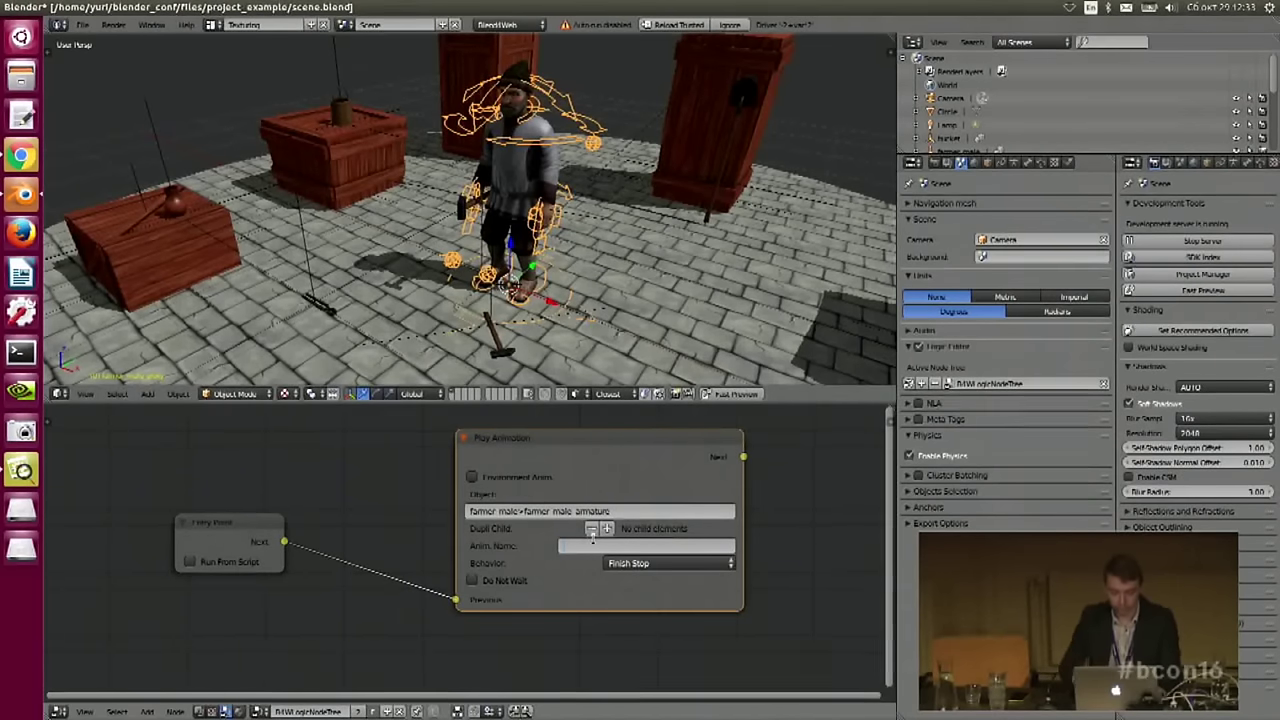
{"action": "key", "text": "ctrl+Right"}
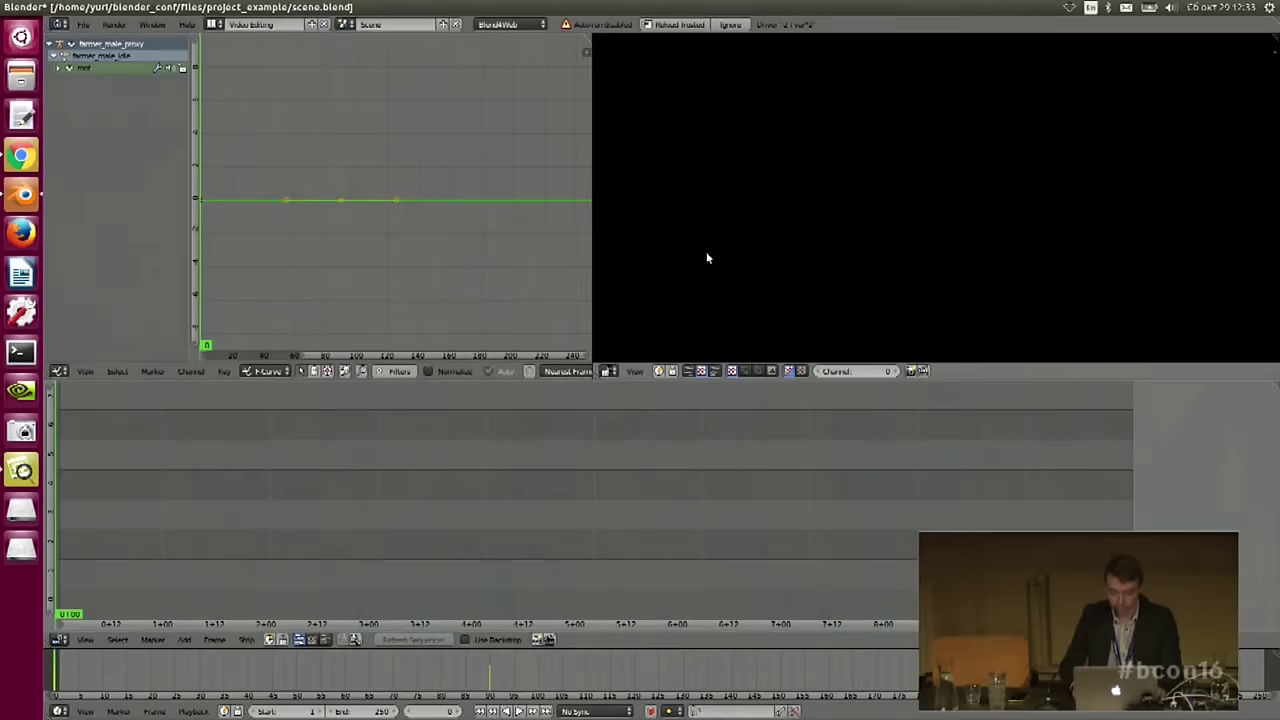
{"action": "key", "text": "ctrl+Right"}
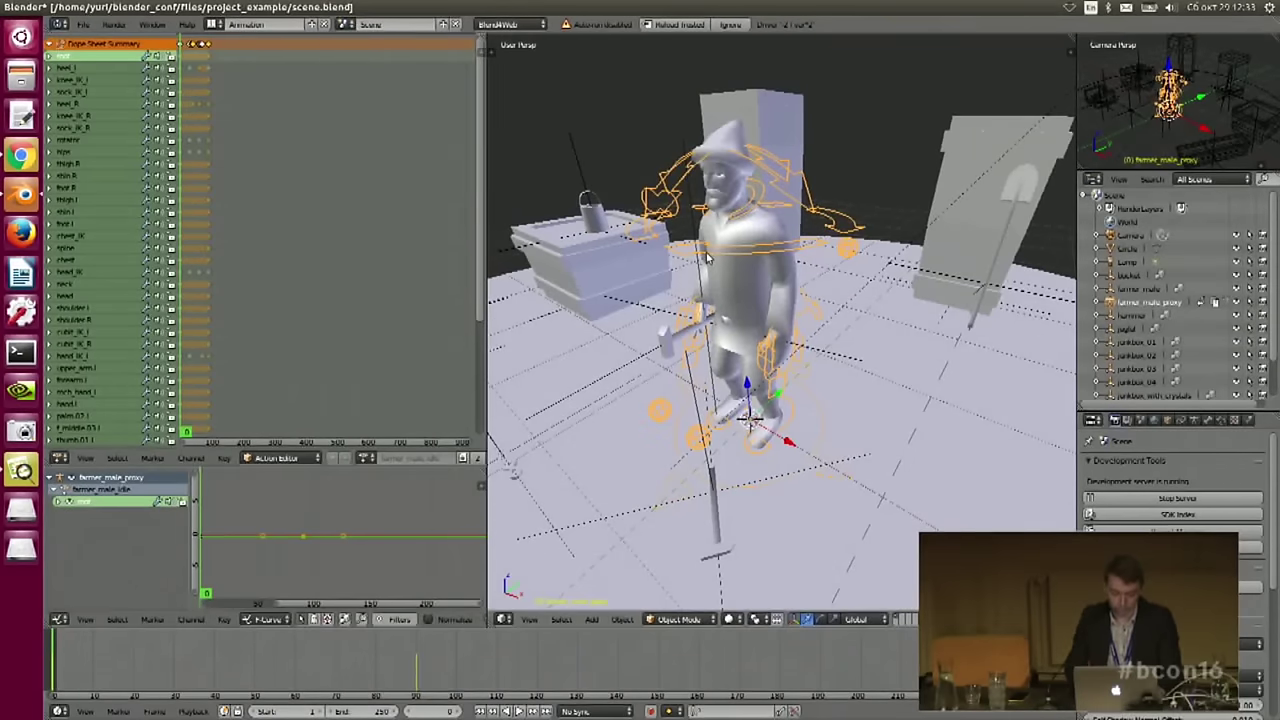
{"action": "left_click", "coordinate": [464, 458]}
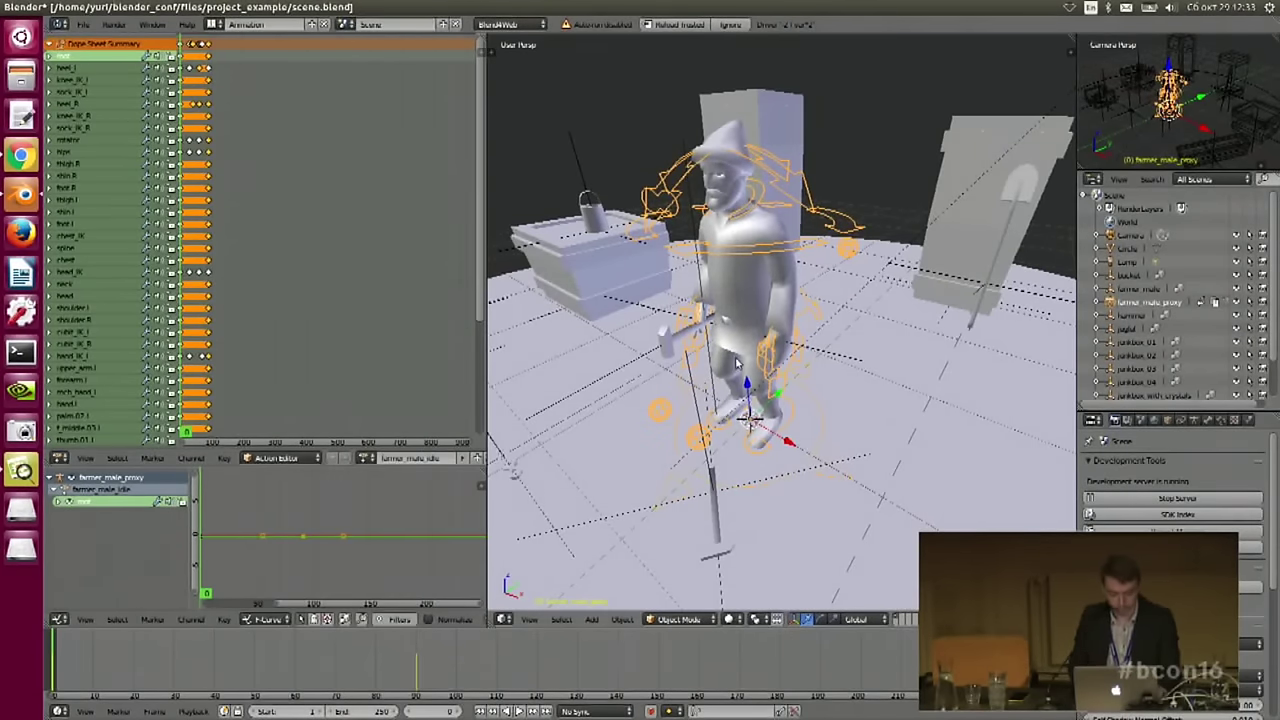
{"action": "key", "text": "ctrl+Right"}
{"action": "key", "text": "ctrl+Right"}
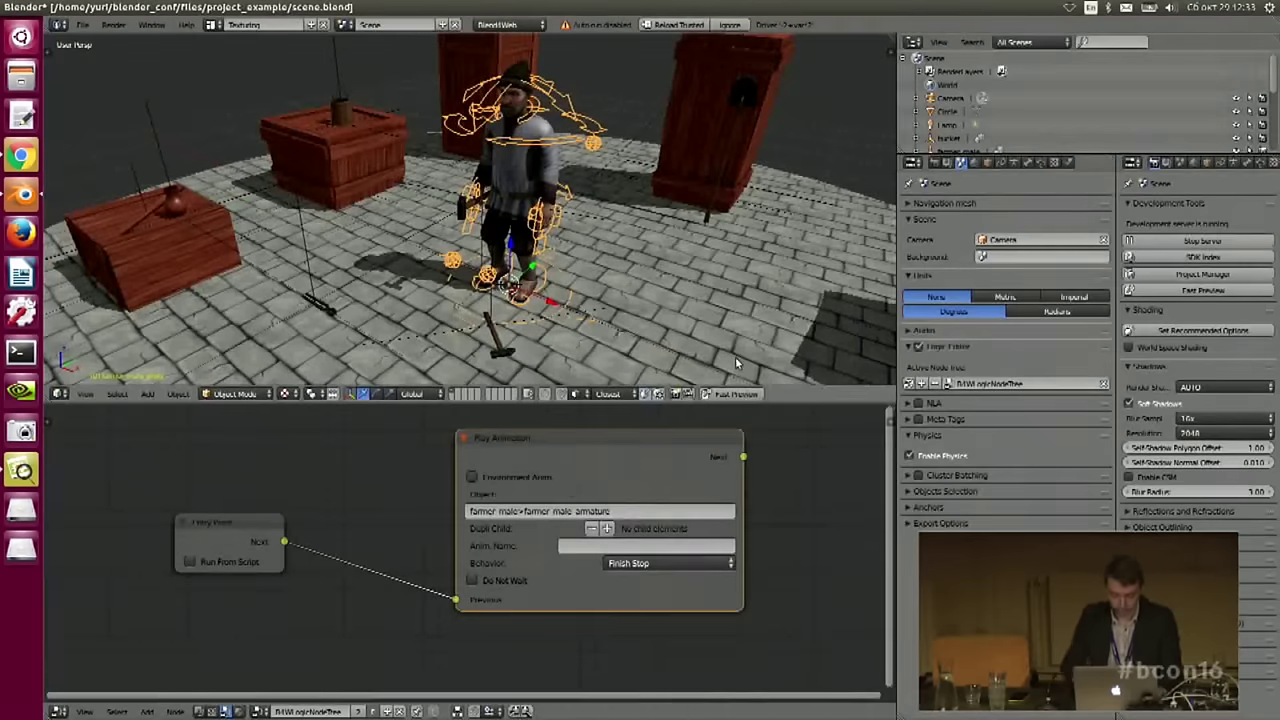
{"action": "left_click", "coordinate": [581, 545]}
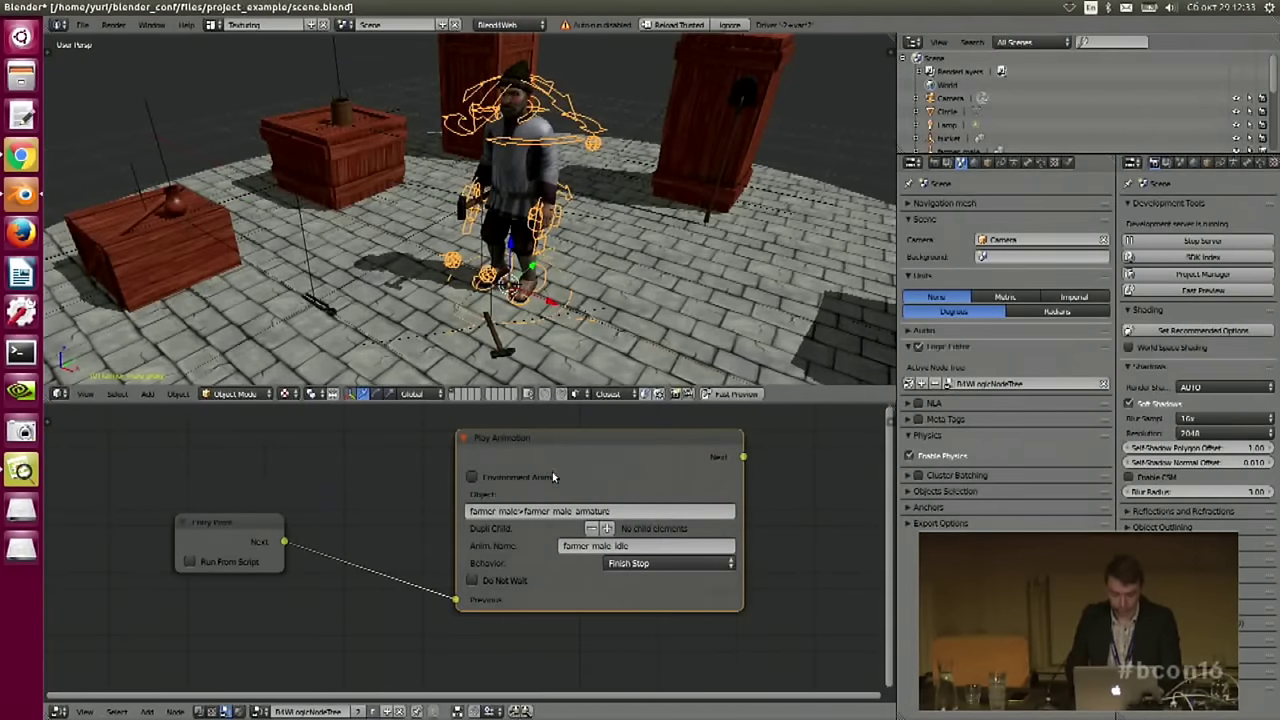
- Set the Play Animation node's behavior to Loop, enable Do Not Wait and place the node nearer the Entry Point node
{"action": "left_click", "coordinate": [641, 577]}
{"action": "left_click", "coordinate": [645, 545]}
{"action": "left_click_drag", "start_coordinate": [572, 542], "coordinate": [538, 540]}
{"action": "left_click_drag", "start_coordinate": [622, 430], "coordinate": [579, 447]}
- Run a Fast Preview of the scene in the Blend4Web Viewer and examine the farmer's idle animation from closer up
{"action": "middle_click_drag", "start_coordinate": [520, 255], "coordinate": [548, 241], "text": "shift"}
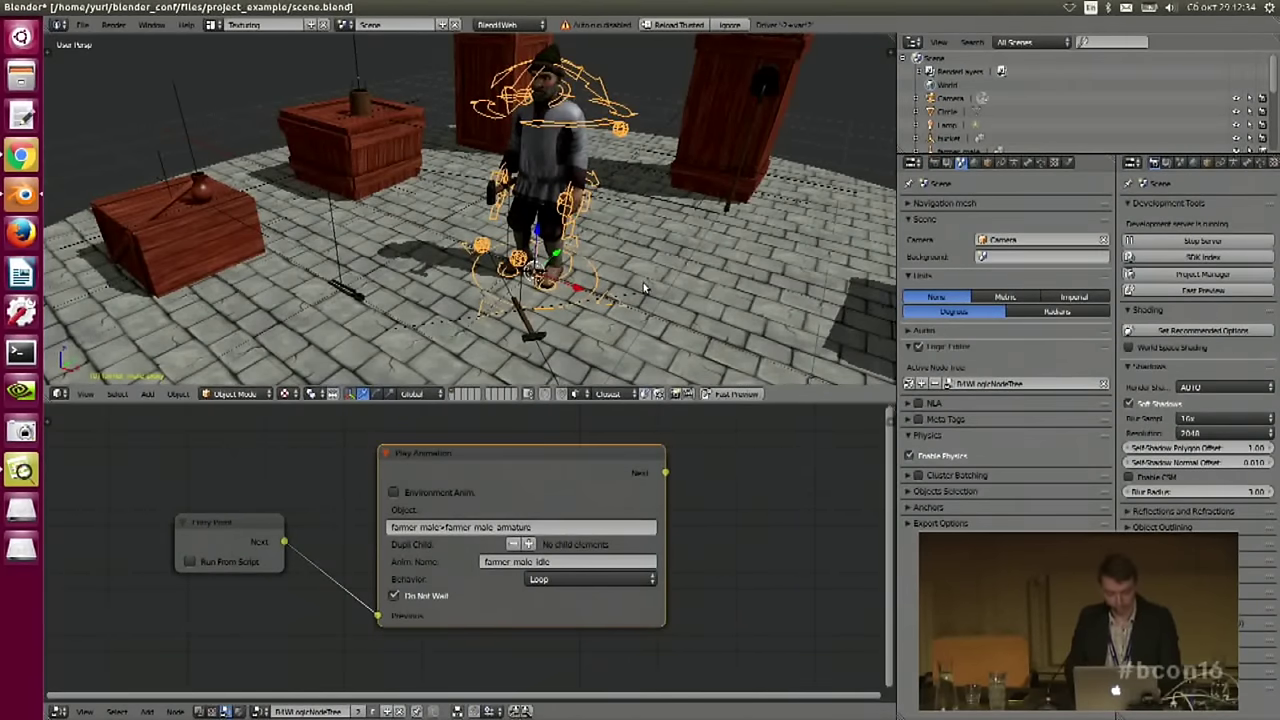
{"action": "middle_click_drag", "start_coordinate": [639, 284], "coordinate": [744, 358]}
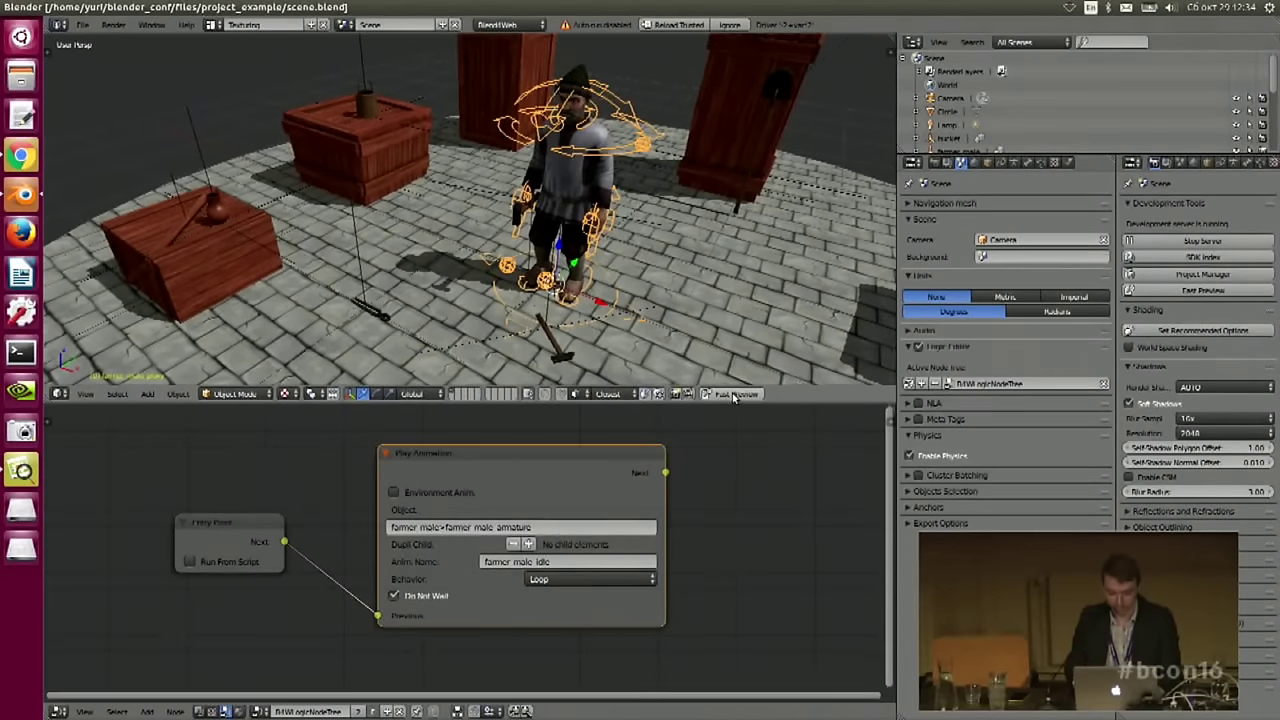
{"action": "left_click", "coordinate": [729, 396]}
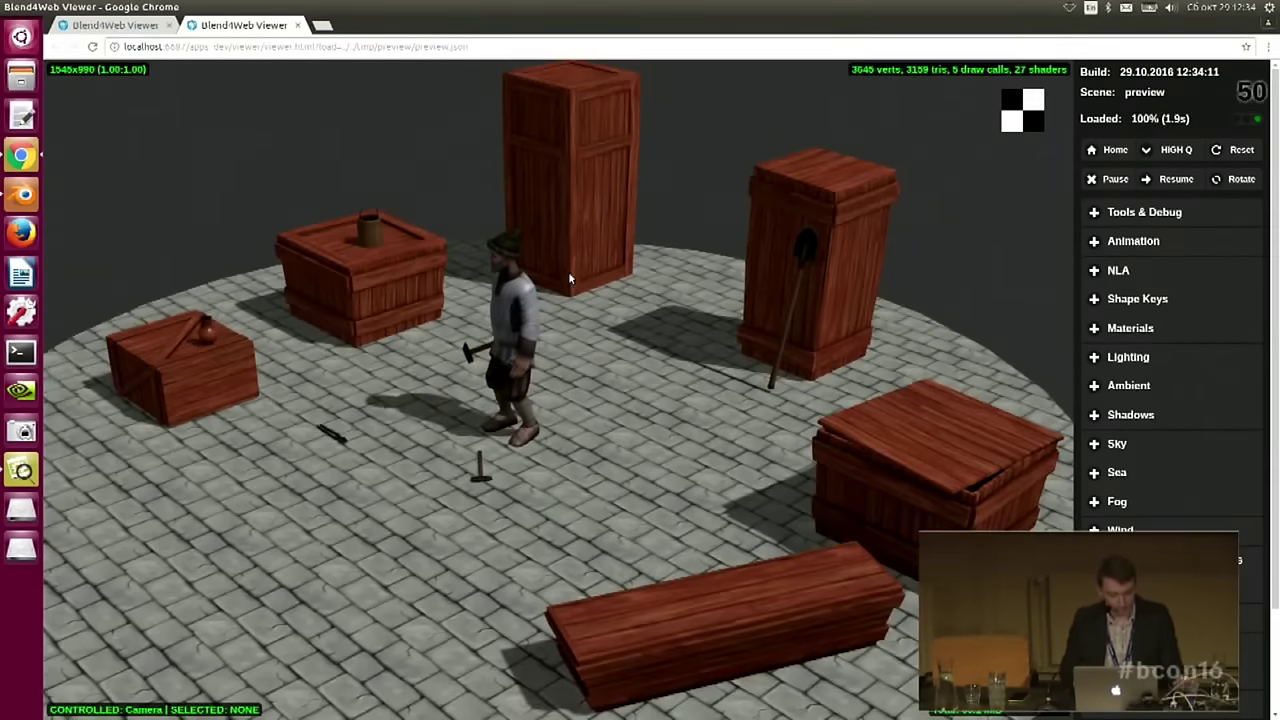
{"action": "left_click_drag", "start_coordinate": [568, 271], "coordinate": [635, 288]}
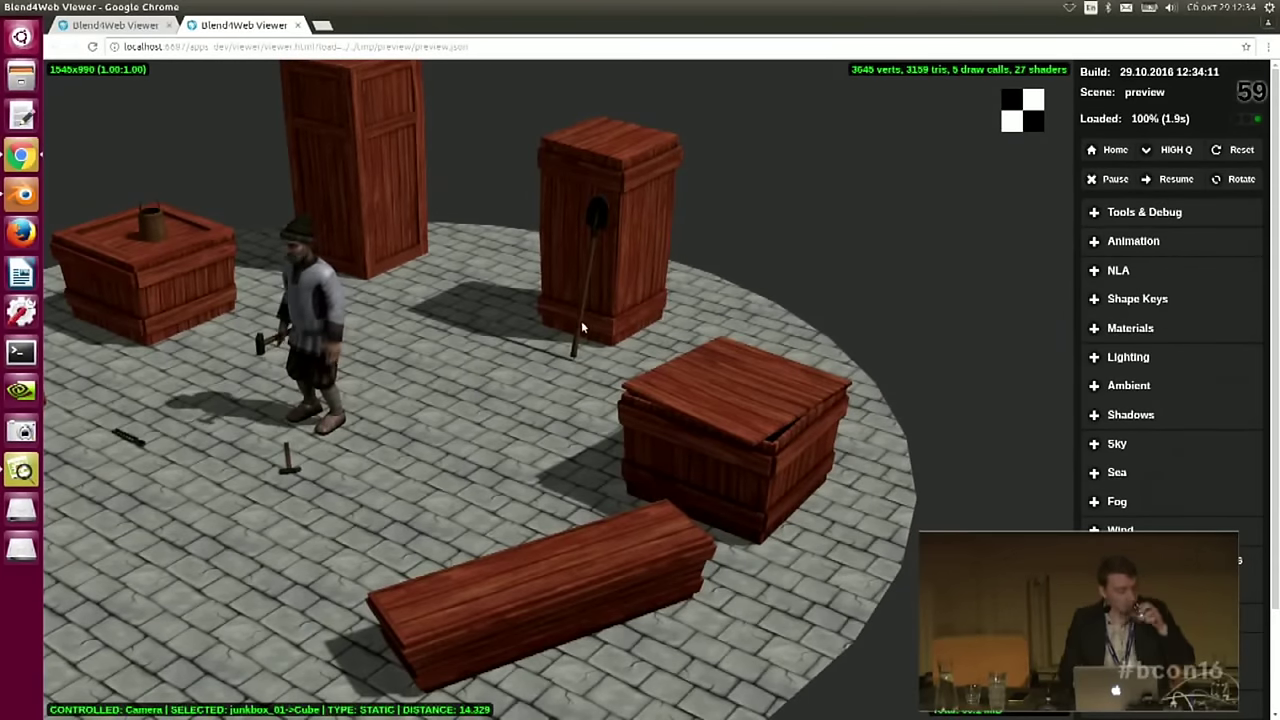
{"action": "left_click_drag", "start_coordinate": [561, 324], "coordinate": [616, 282]}
{"action": "right_click_drag", "start_coordinate": [616, 282], "coordinate": [675, 330]}
{"action": "scroll", "coordinate": [630, 240], "scroll_direction": "up", "scroll_amount": 2}
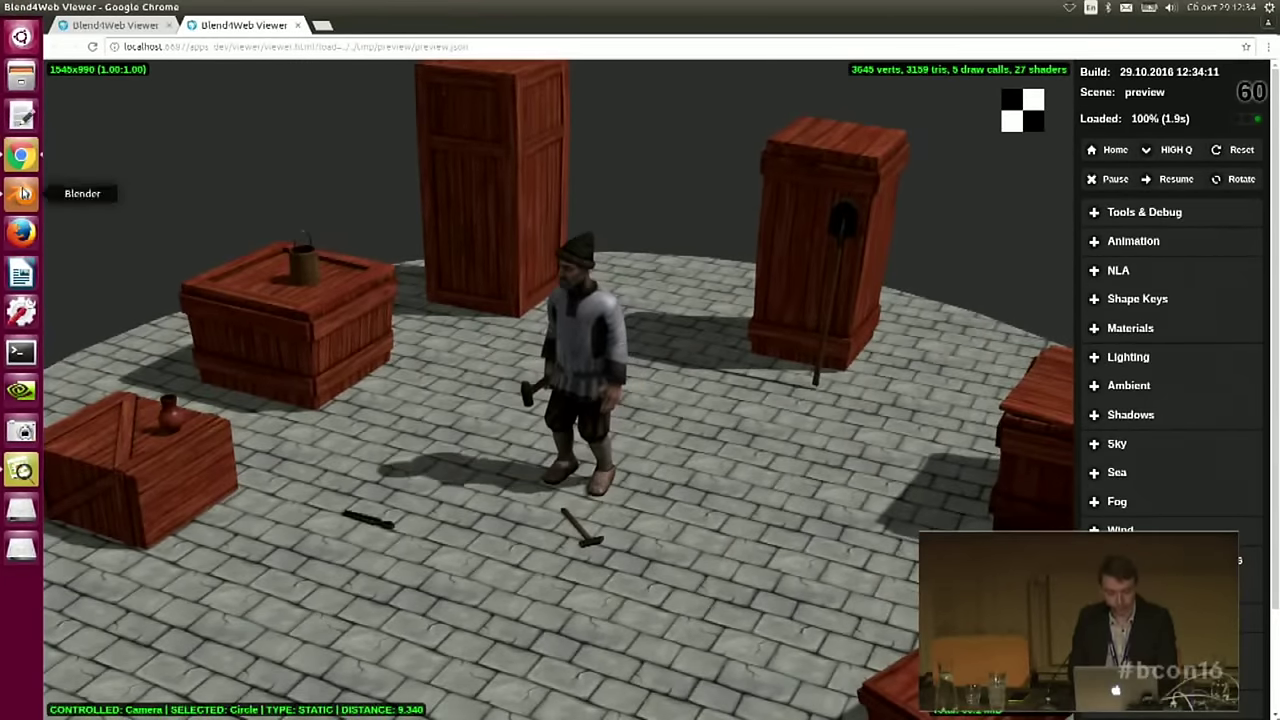
- Return to Blender and, in the Animation layout, assign the farmer_male_hammer_pickup action to the farmer's proxy
{"action": "left_click", "coordinate": [22, 194]}
{"action": "left_click_drag", "start_coordinate": [468, 478], "coordinate": [530, 480]}
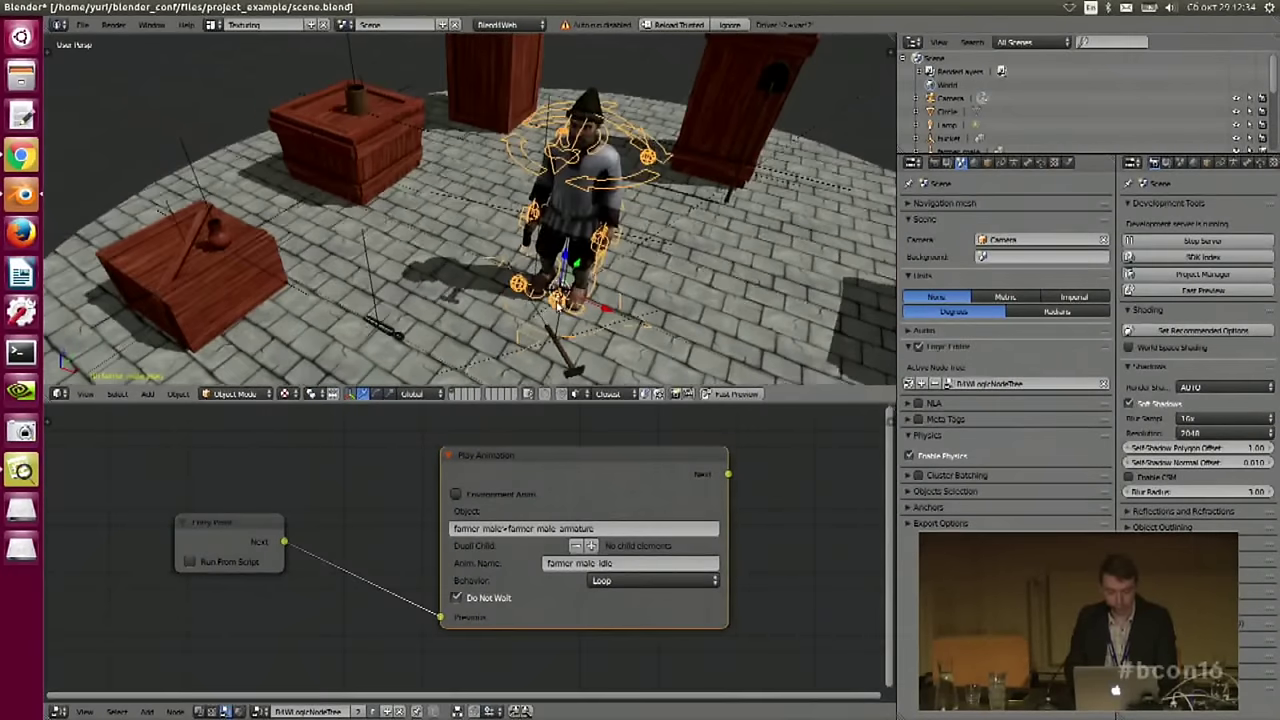
{"action": "key", "text": "ctrl+Right"}
{"action": "key", "text": "ctrl+Right"}
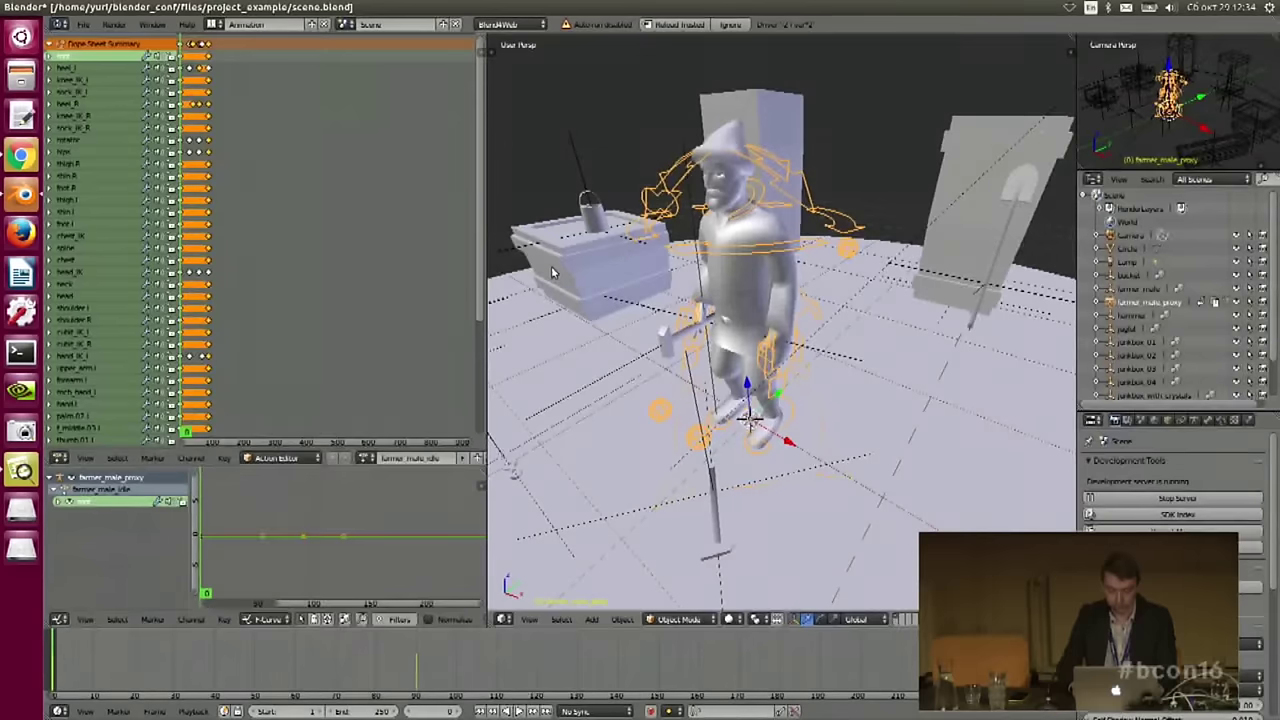
{"action": "left_click", "coordinate": [367, 458]}
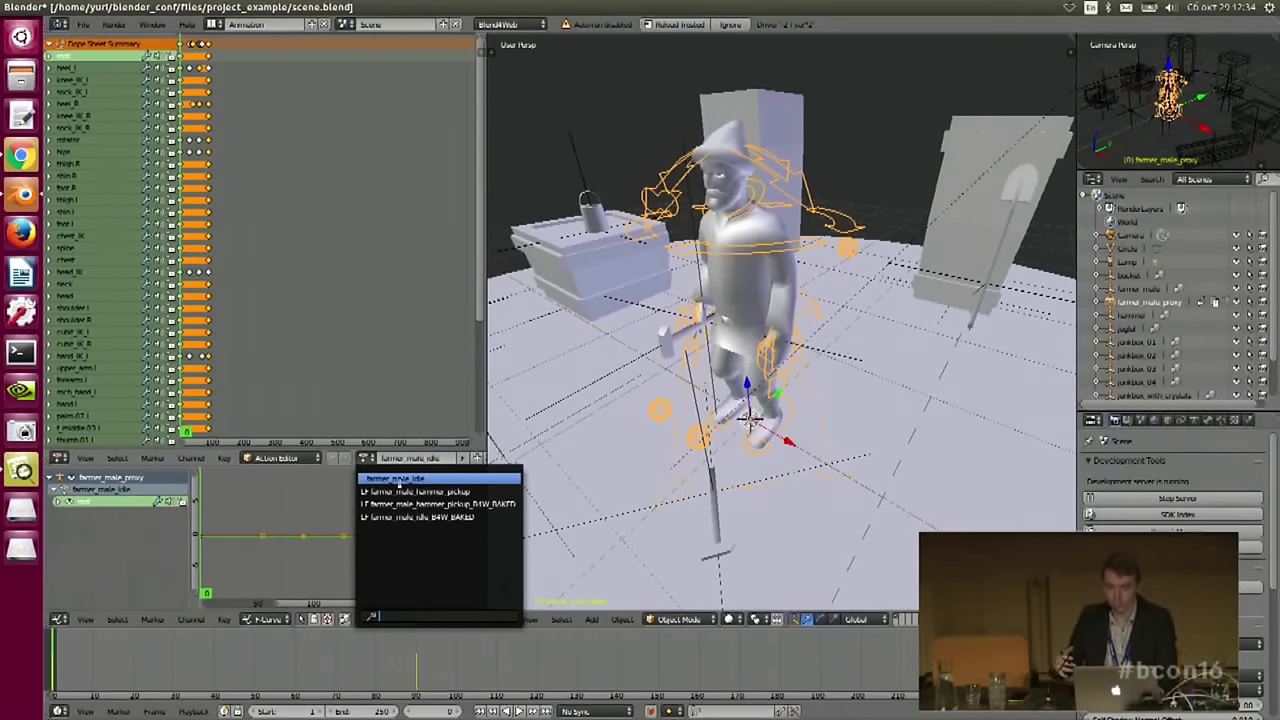
{"action": "left_click", "coordinate": [432, 490]}
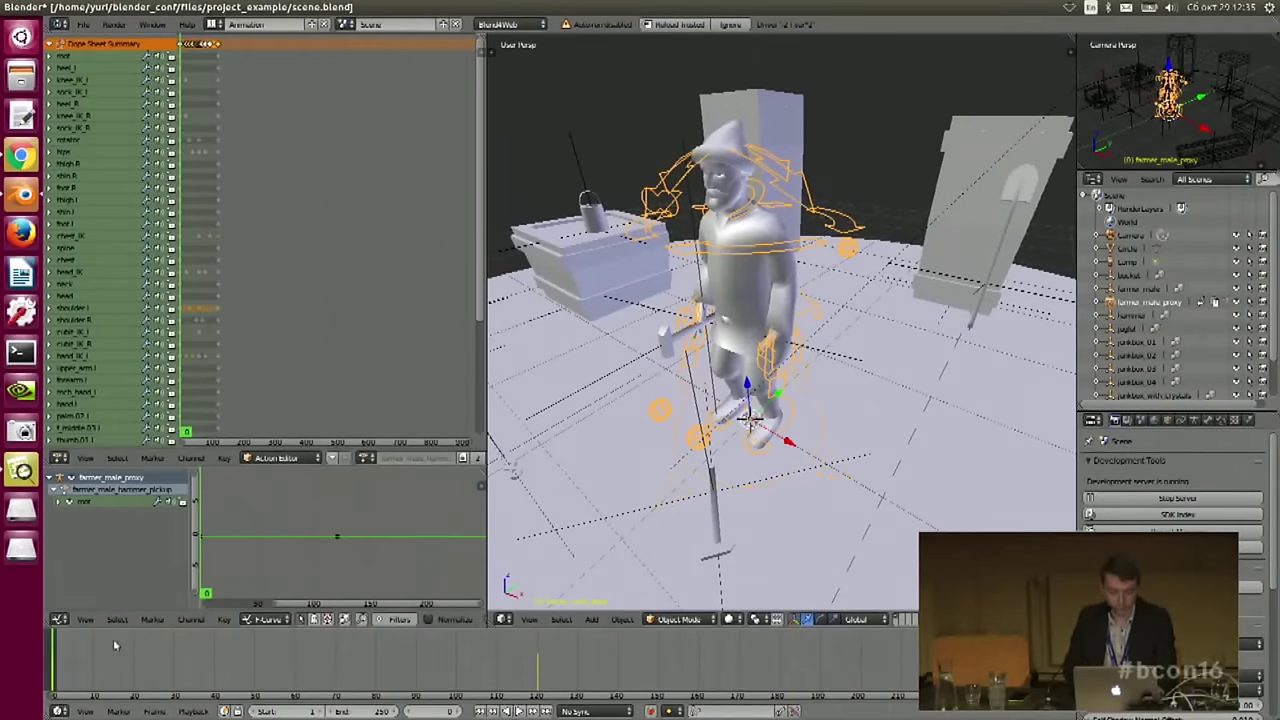
- Play back the hammer pickup action and set the current frame to 59, where the farmer bends down
{"action": "key", "text": "alt+a"}
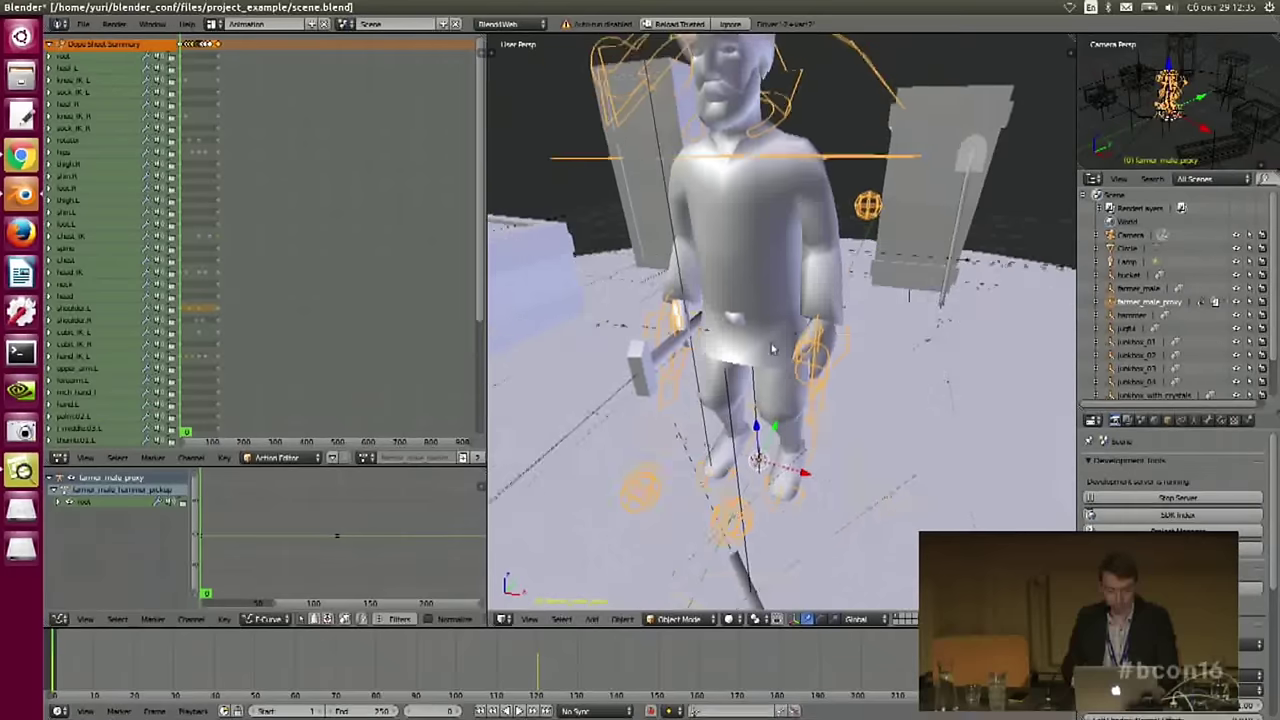
{"action": "left_click", "coordinate": [300, 650]}
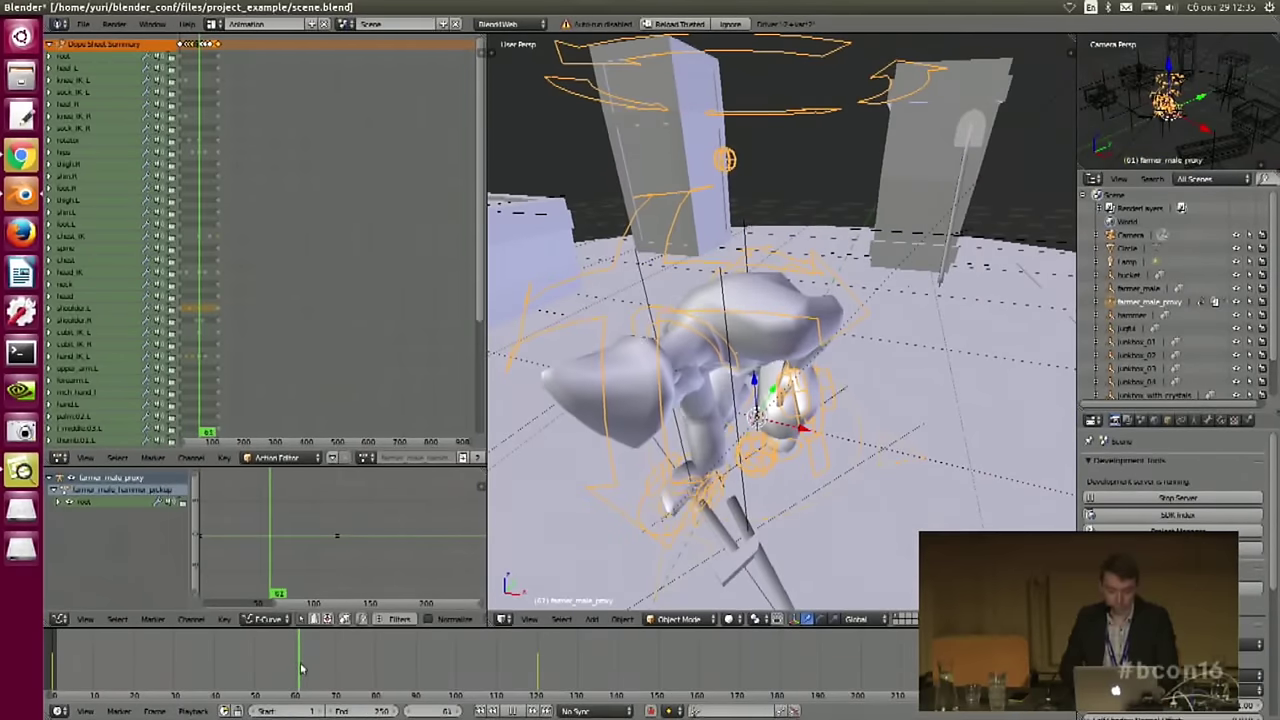
{"action": "left_click_drag", "start_coordinate": [298, 670], "coordinate": [291, 660]}
{"action": "key", "text": "alt+a"}
- Select the hammer lying on the ground and rotate it about the Z axis to match the hammer in the farmer's hand
{"action": "mouse_move", "coordinate": [790, 484]}
{"action": "middle_mouse_down", "text": "shift"}
{"action": "mouse_move", "coordinate": [788, 389]}
{"action": "mouse_move", "coordinate": [769, 495]}
{"action": "middle_mouse_up", "text": "shift"}
{"action": "scroll", "coordinate": [807, 356], "scroll_direction": "up", "scroll_amount": 2}
{"action": "right_click", "coordinate": [769, 495]}
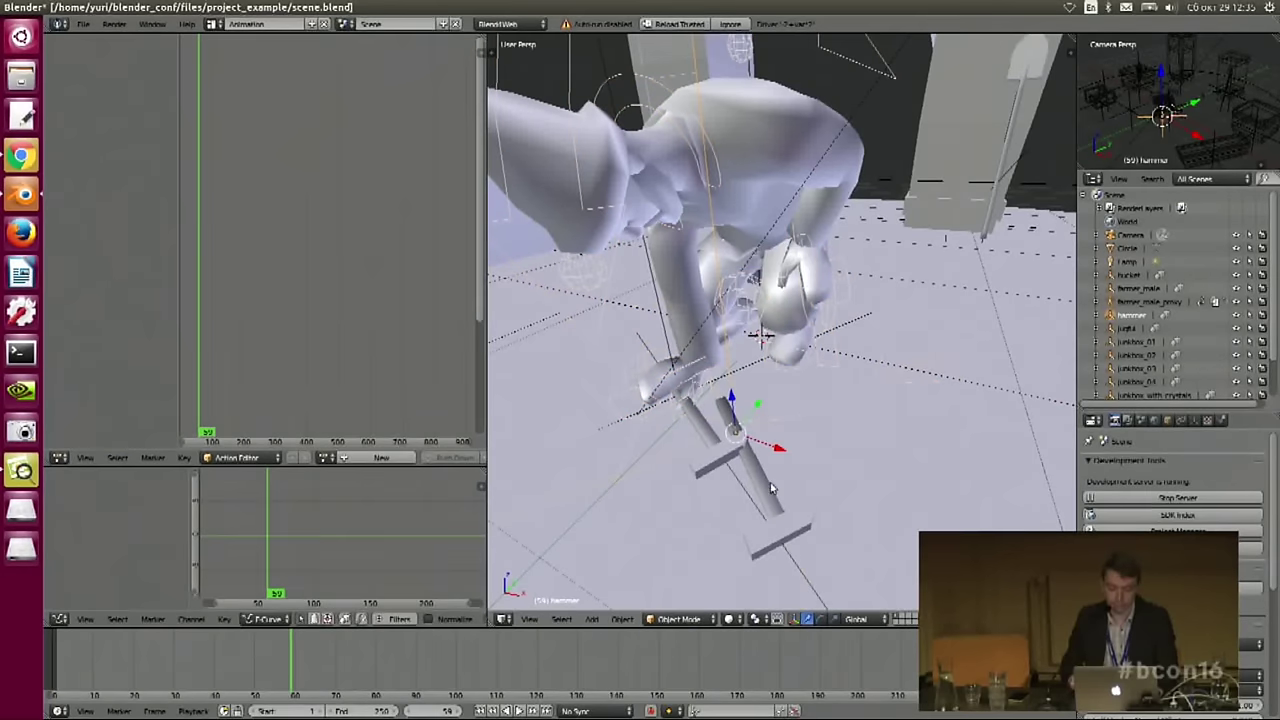
{"action": "middle_click_drag", "start_coordinate": [751, 394], "coordinate": [783, 468]}
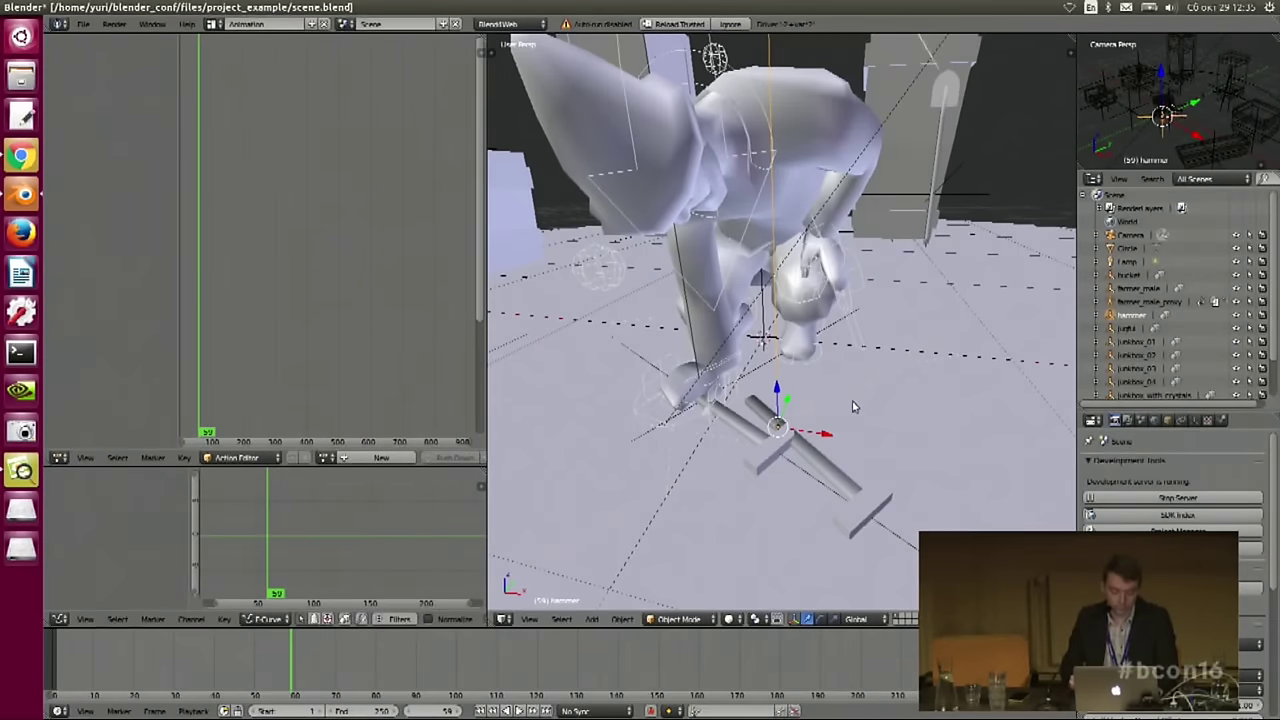
{"action": "middle_click_drag", "start_coordinate": [852, 407], "coordinate": [838, 432]}
{"action": "key", "text": "r"}
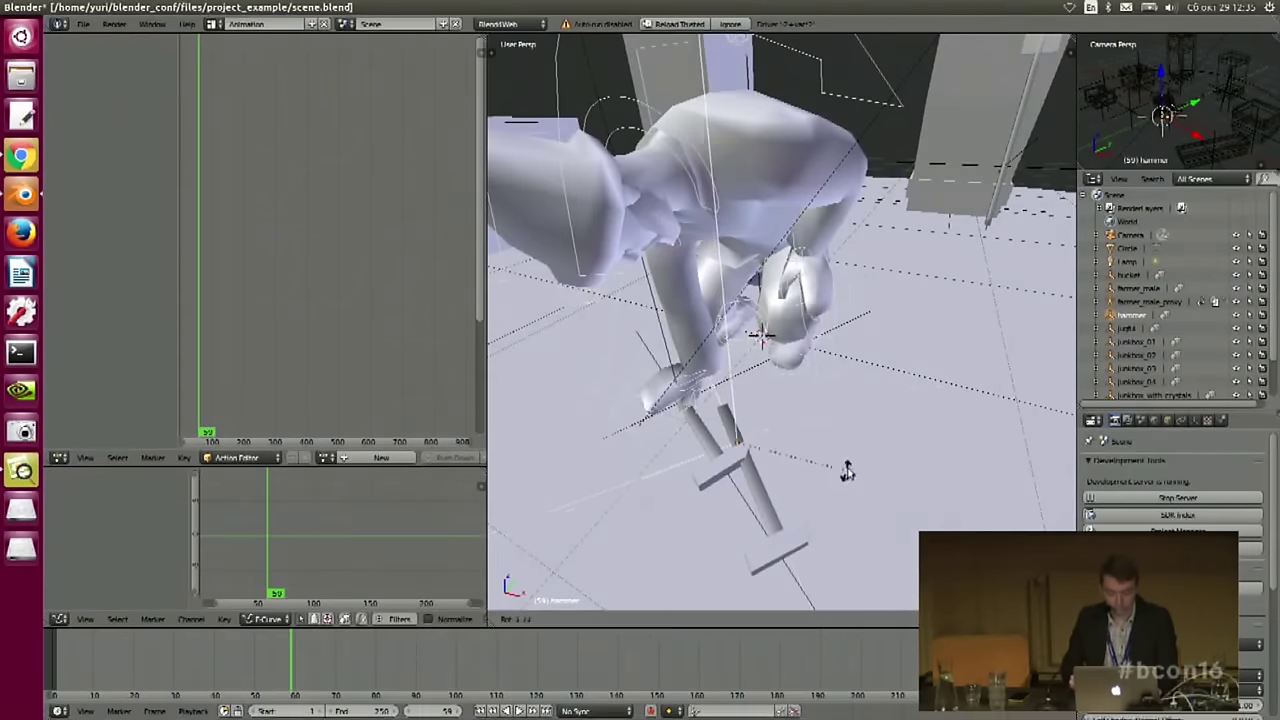
{"action": "right_click", "coordinate": [867, 463]}
{"action": "key", "text": "r"}
{"action": "key", "text": "z"}
{"action": "left_click", "coordinate": [900, 436]}
- Move the ground hammer to the spot where the farmer's hand reaches down and return the timeline to frame 0
{"action": "middle_click_drag", "start_coordinate": [851, 403], "coordinate": [922, 437]}
{"action": "middle_click_drag", "start_coordinate": [810, 454], "coordinate": [929, 279]}
{"action": "key", "text": "g"}
{"action": "left_click", "coordinate": [912, 416]}
{"action": "scroll", "coordinate": [925, 283], "scroll_direction": "down", "scroll_amount": 3}
{"action": "middle_click_drag", "start_coordinate": [837, 334], "coordinate": [838, 298]}
{"action": "left_click_drag", "start_coordinate": [289, 646], "coordinate": [34, 660]}
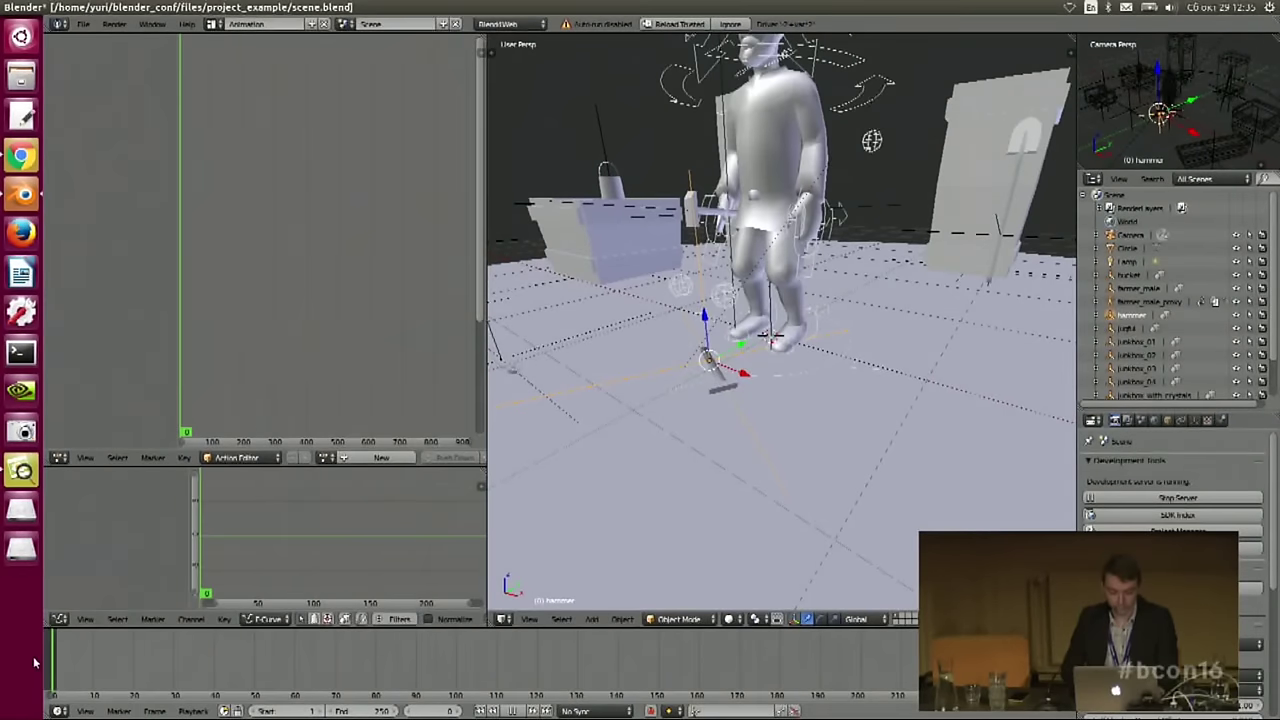
- In the Texturing layout, add a Switch Select node and connect the Play Animation node's Next output to its Previous input
{"action": "middle_click_drag", "start_coordinate": [900, 322], "coordinate": [859, 319]}
{"action": "key", "text": "ctrl+Left"}
{"action": "key", "text": "ctrl+Left"}
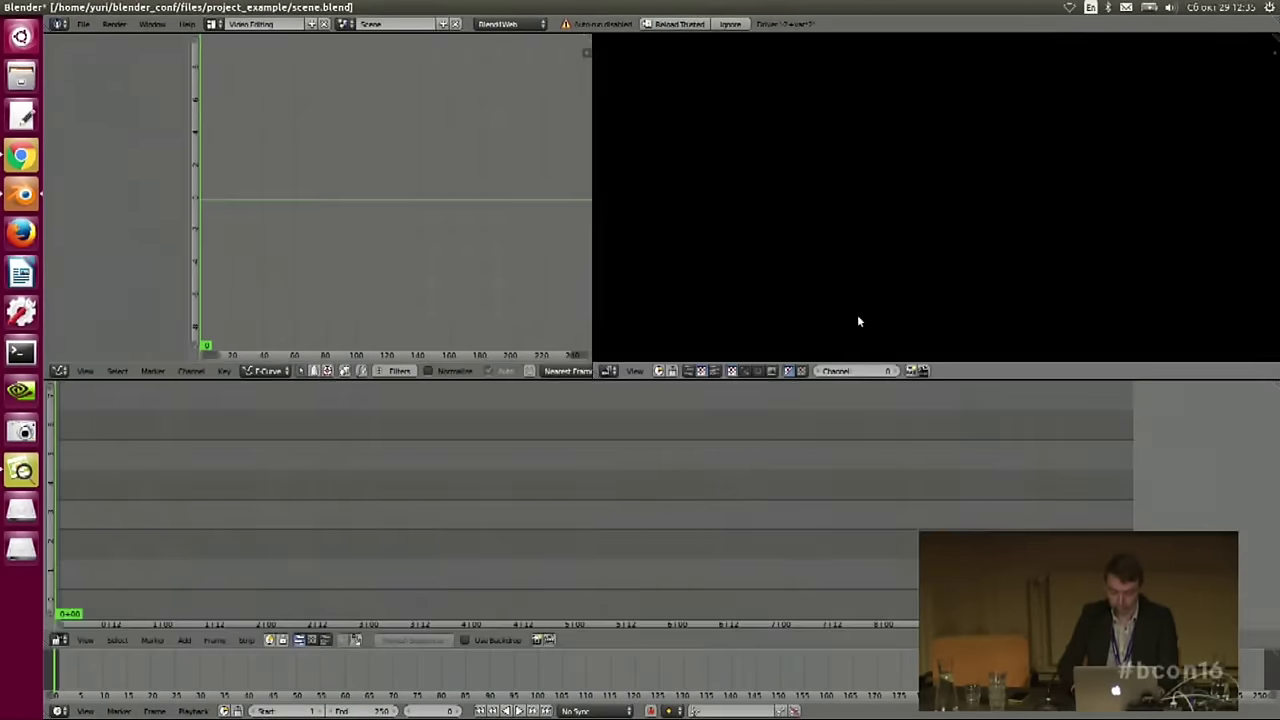
{"action": "left_click_drag", "start_coordinate": [631, 475], "coordinate": [581, 473]}
{"action": "middle_click_drag", "start_coordinate": [720, 501], "coordinate": [523, 565]}
{"action": "key", "text": "shift+a"}
{"action": "mouse_move", "coordinate": [655, 531]}
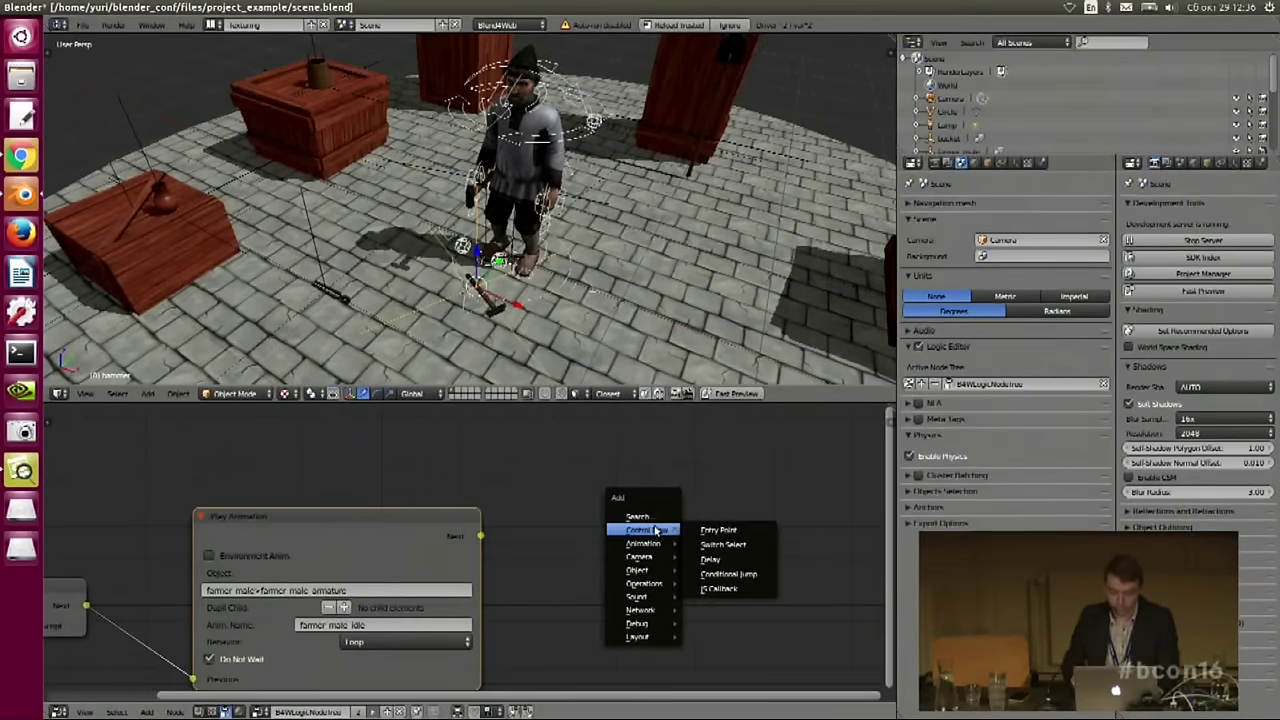
{"action": "left_click", "coordinate": [720, 544]}
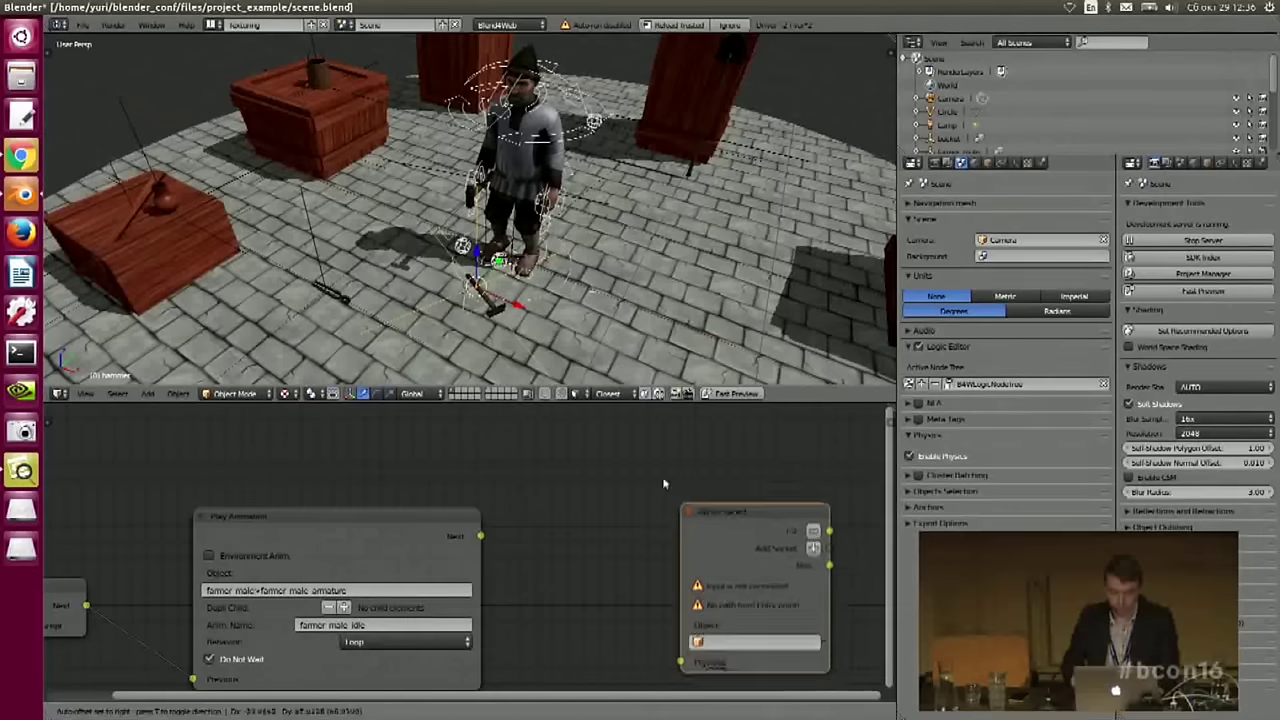
{"action": "left_click_drag", "start_coordinate": [481, 536], "coordinate": [543, 568]}
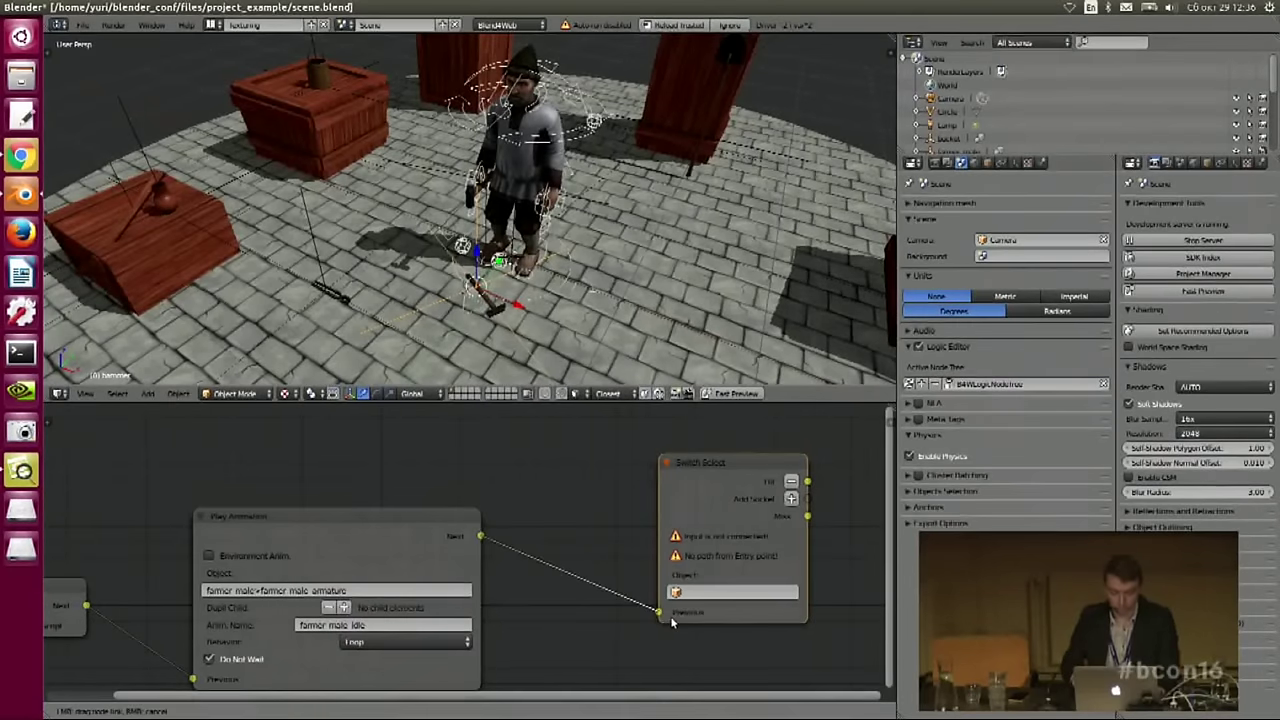
{"action": "left_click_drag", "start_coordinate": [672, 622], "coordinate": [671, 621]}
{"action": "left_click_drag", "start_coordinate": [738, 481], "coordinate": [723, 520]}
{"action": "middle_click_drag", "start_coordinate": [654, 534], "coordinate": [547, 449]}
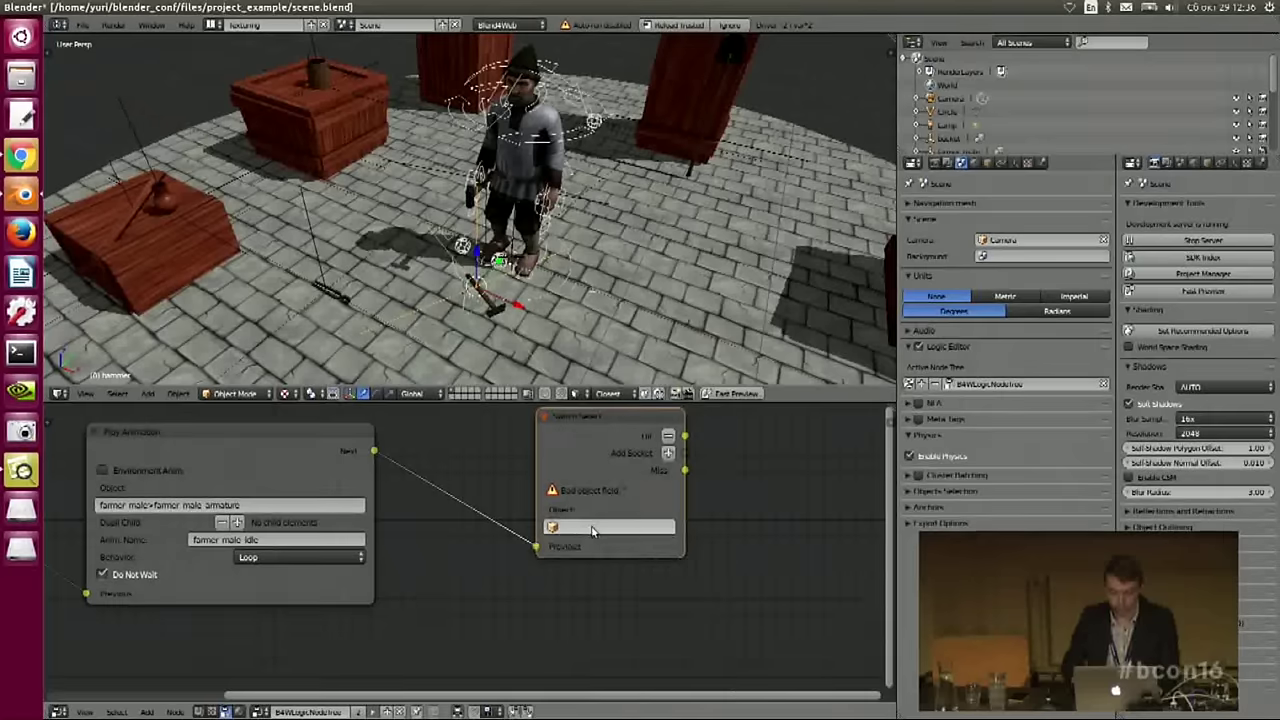
- Set the Switch Select node's object to hammer with hammer as its dupli child
{"action": "left_click", "coordinate": [592, 528]}
{"action": "type", "text": "ham"}
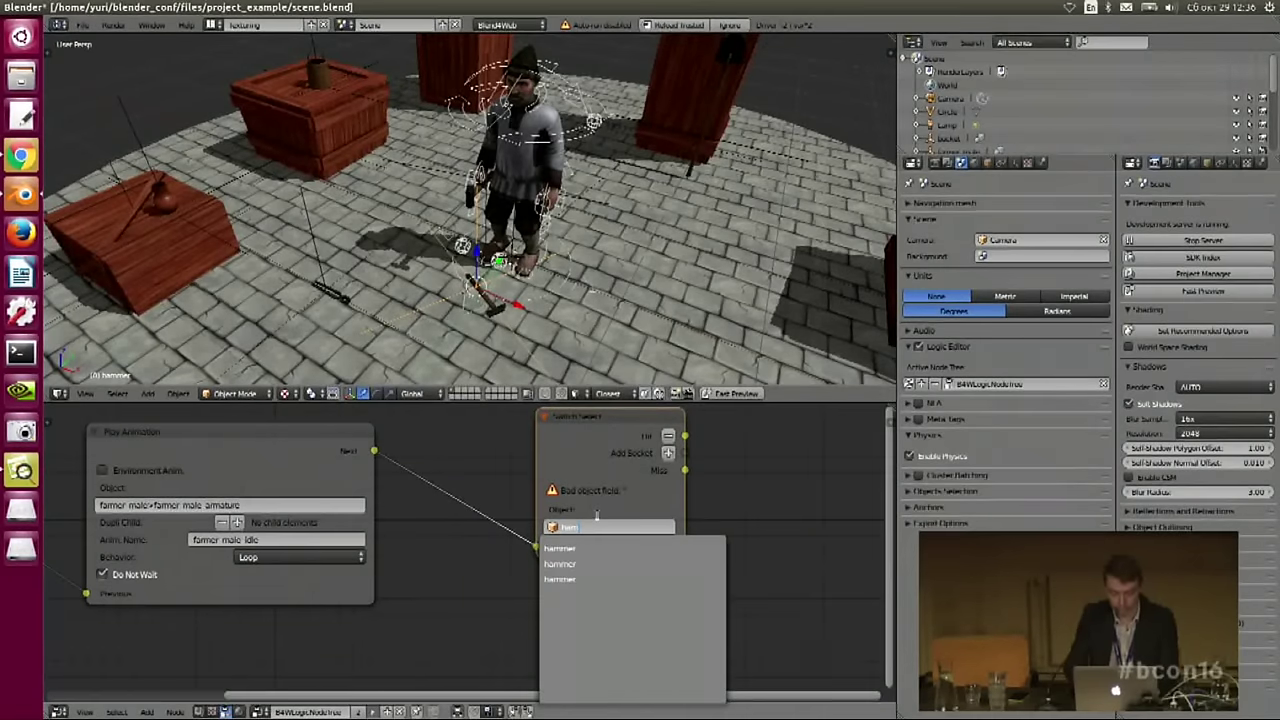
{"action": "left_click", "coordinate": [603, 548]}
{"action": "left_click", "coordinate": [653, 526]}
{"action": "left_click", "coordinate": [659, 543]}
{"action": "left_click", "coordinate": [614, 525]}
{"action": "left_click_drag", "start_coordinate": [628, 435], "coordinate": [594, 463]}
- Add a second Play Animation node and connect the Switch Select node's hammer Hit output to its Previous input
{"action": "middle_click_drag", "start_coordinate": [747, 510], "coordinate": [643, 529]}
{"action": "key", "text": "shift+a"}
{"action": "mouse_move", "coordinate": [659, 557]}
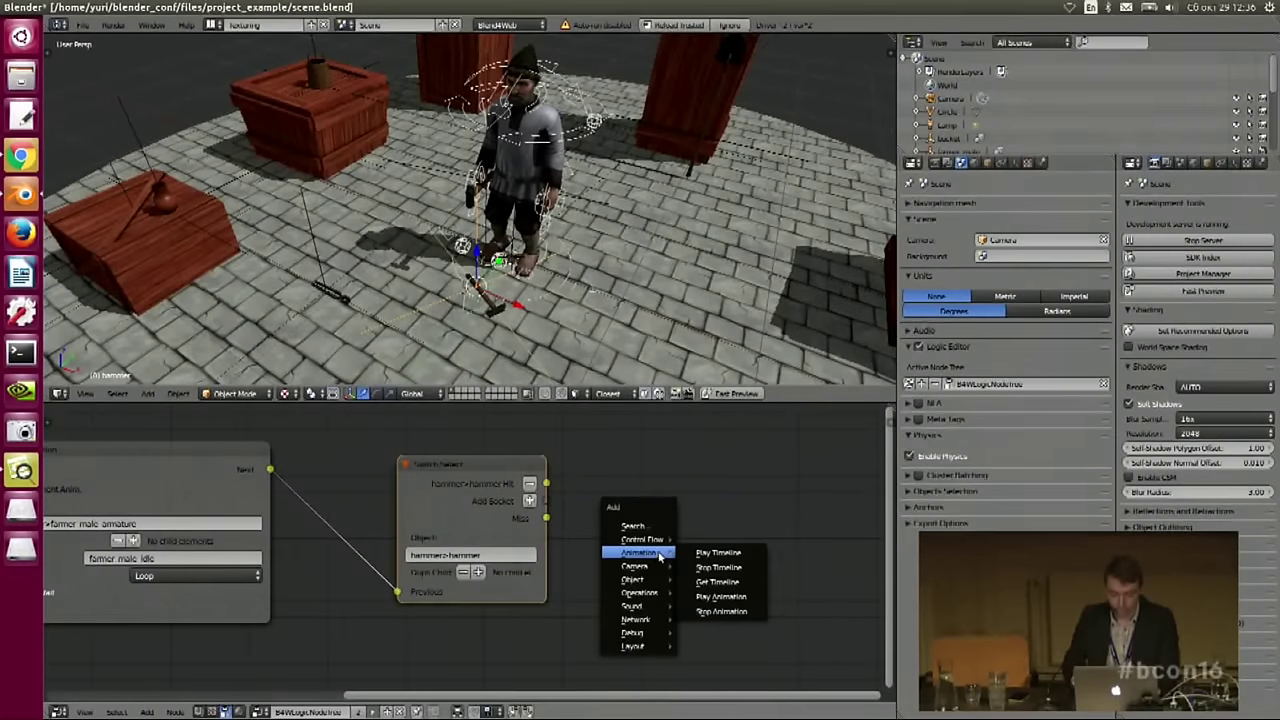
{"action": "left_click", "coordinate": [720, 596]}
{"action": "left_click", "coordinate": [720, 531]}
{"action": "left_click_drag", "start_coordinate": [546, 483], "coordinate": [694, 617]}
- Set the new Play Animation node's object to farmer_male with farmer_male_armature as dupli child, and widen the node
{"action": "left_click", "coordinate": [729, 528]}
{"action": "type", "text": "farm"}
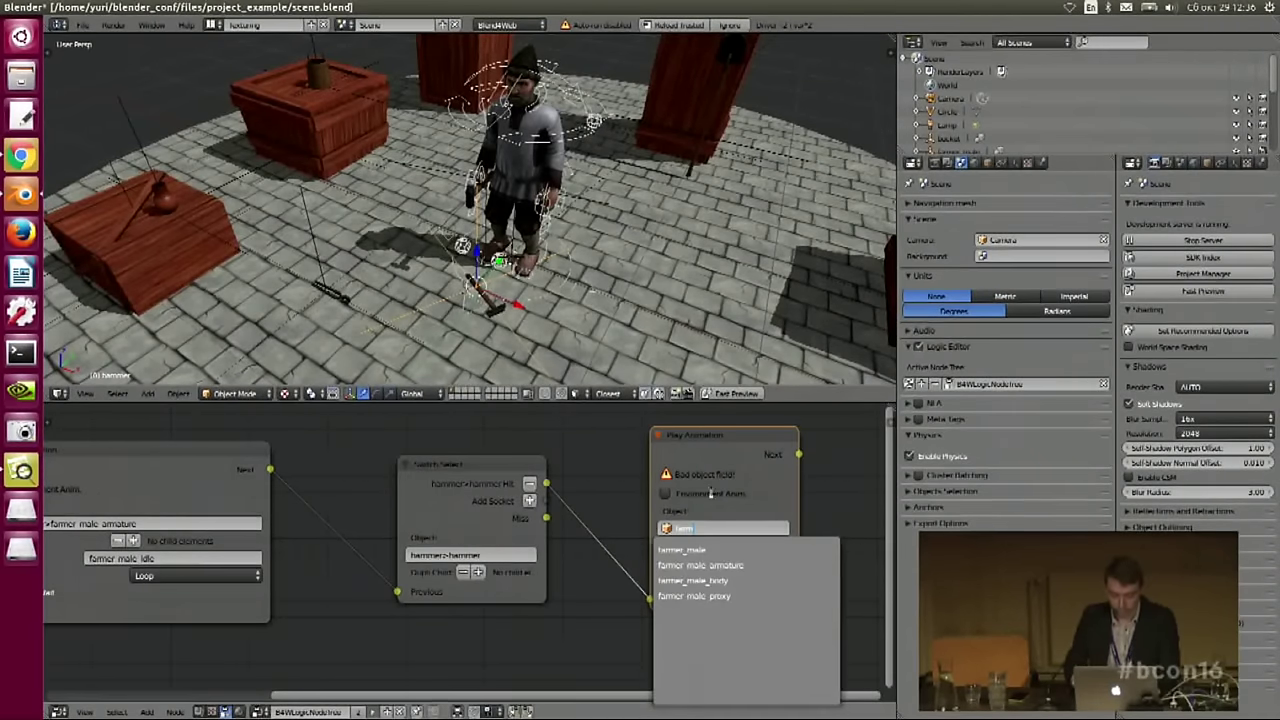
{"action": "left_click", "coordinate": [714, 553]}
{"action": "left_click", "coordinate": [765, 529]}
{"action": "left_click", "coordinate": [787, 549]}
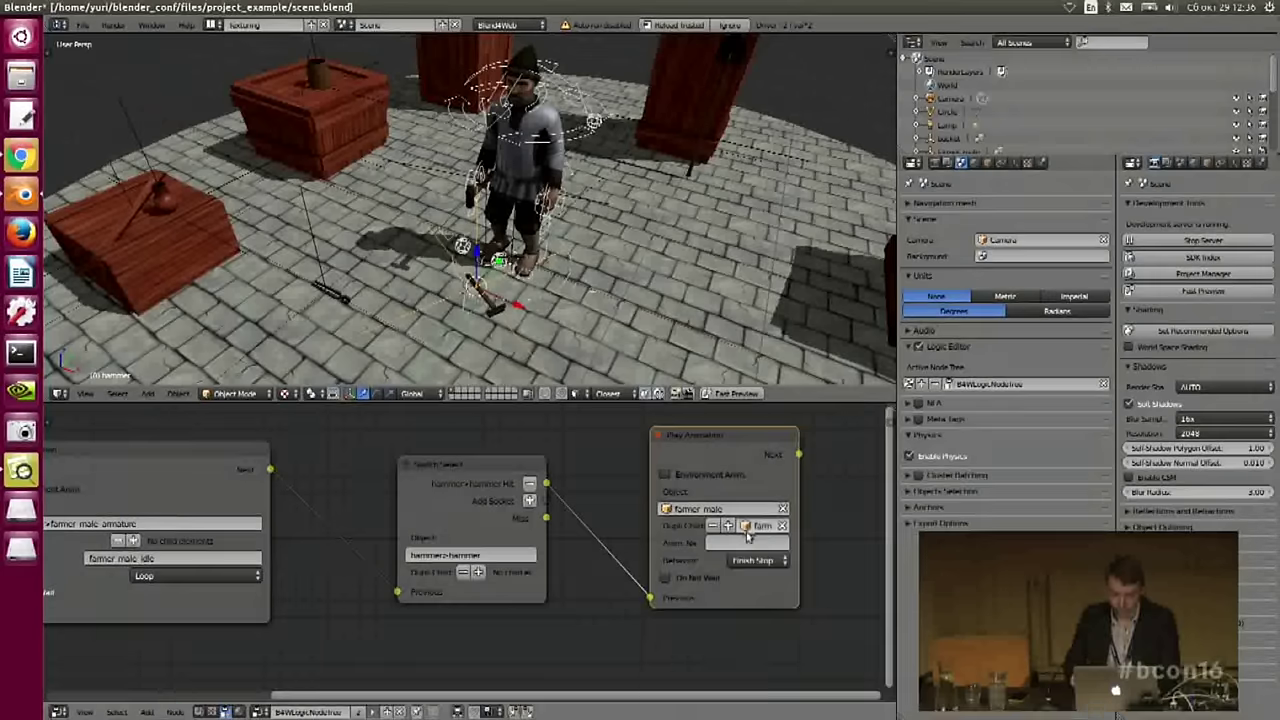
{"action": "left_click", "coordinate": [731, 524]}
{"action": "left_click_drag", "start_coordinate": [805, 494], "coordinate": [867, 493]}
- Copy the farmer_male_hammer_pickup action's name from the Action Editor and enter it as the second Play Animation node's animation name
{"action": "middle_click_drag", "start_coordinate": [773, 470], "coordinate": [658, 461]}
{"action": "key", "text": "ctrl+Right"}
{"action": "key", "text": "ctrl+Right"}
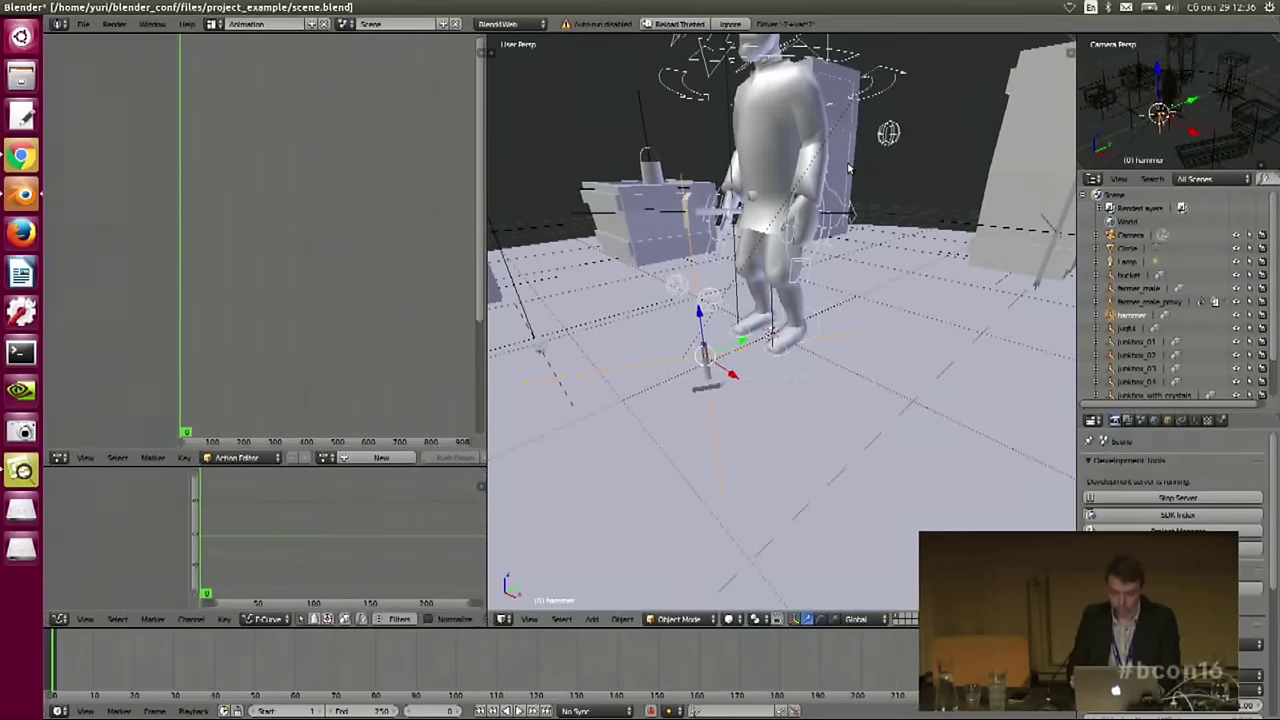
{"action": "right_click", "coordinate": [848, 170]}
{"action": "left_click", "coordinate": [463, 459]}
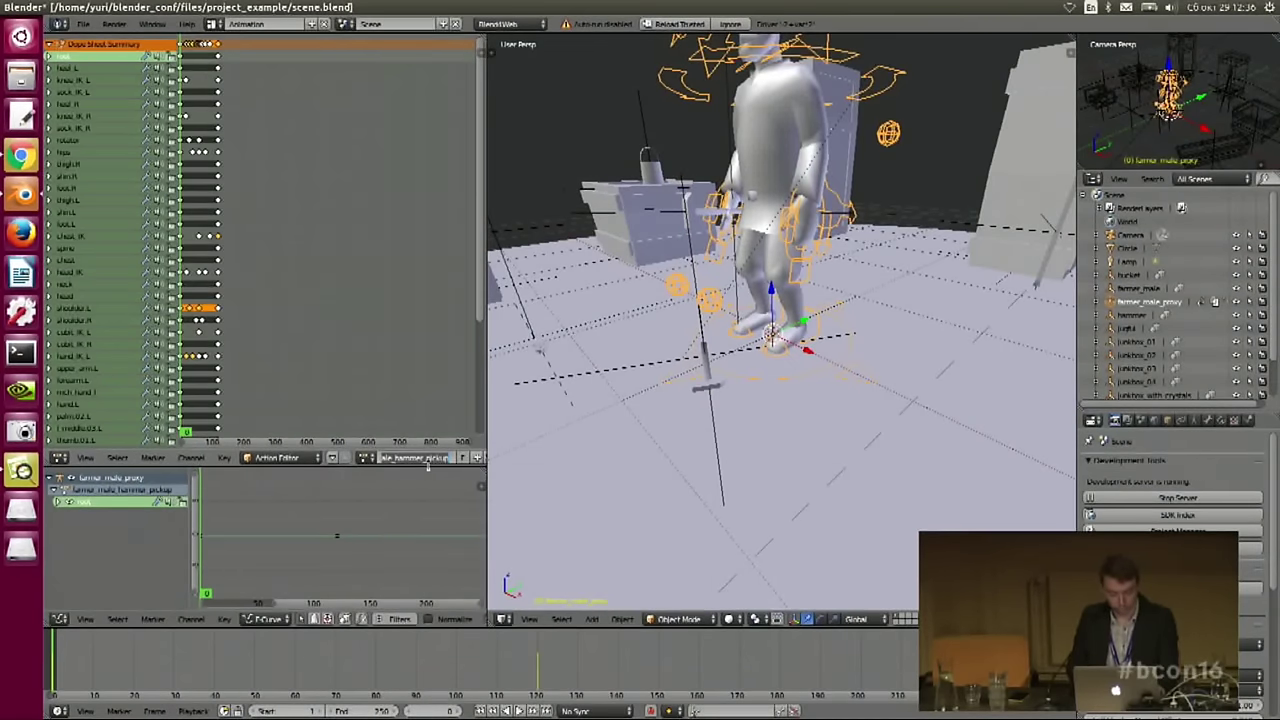
{"action": "middle_click_drag", "start_coordinate": [748, 424], "coordinate": [717, 421]}
{"action": "key", "text": "ctrl+Left"}
{"action": "key", "text": "ctrl+Left"}
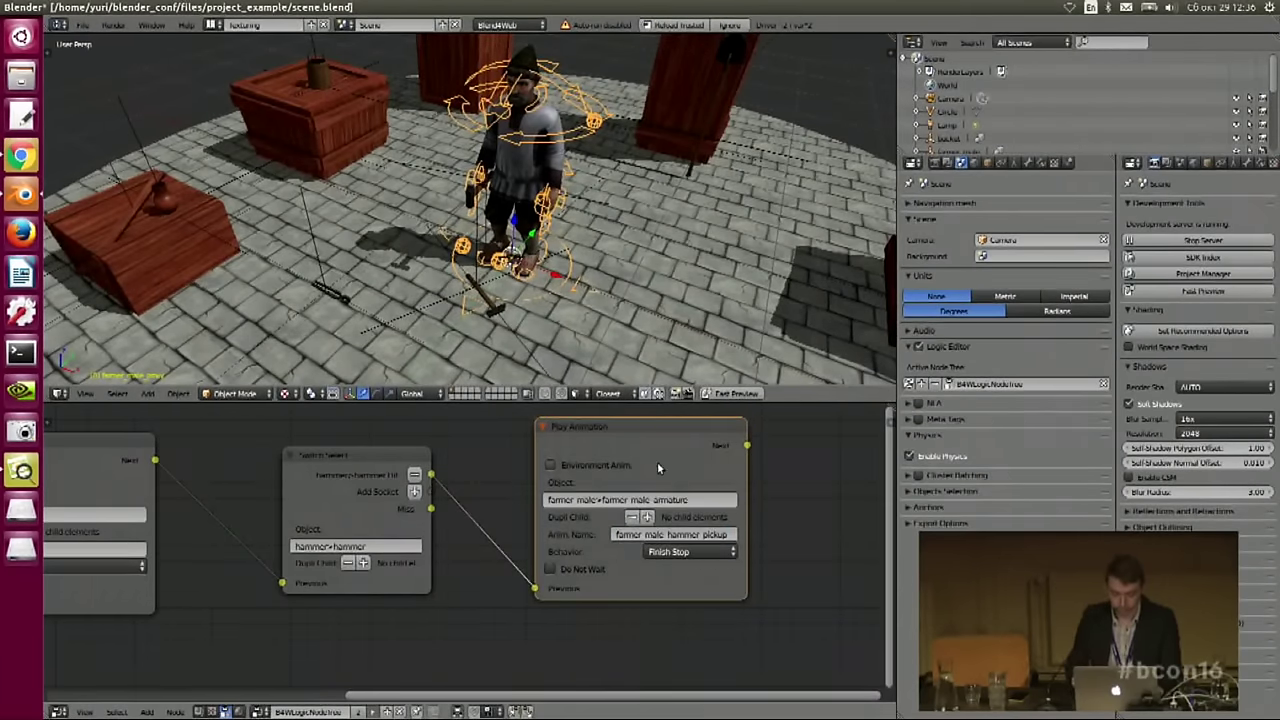
{"action": "key", "text": "Home"}
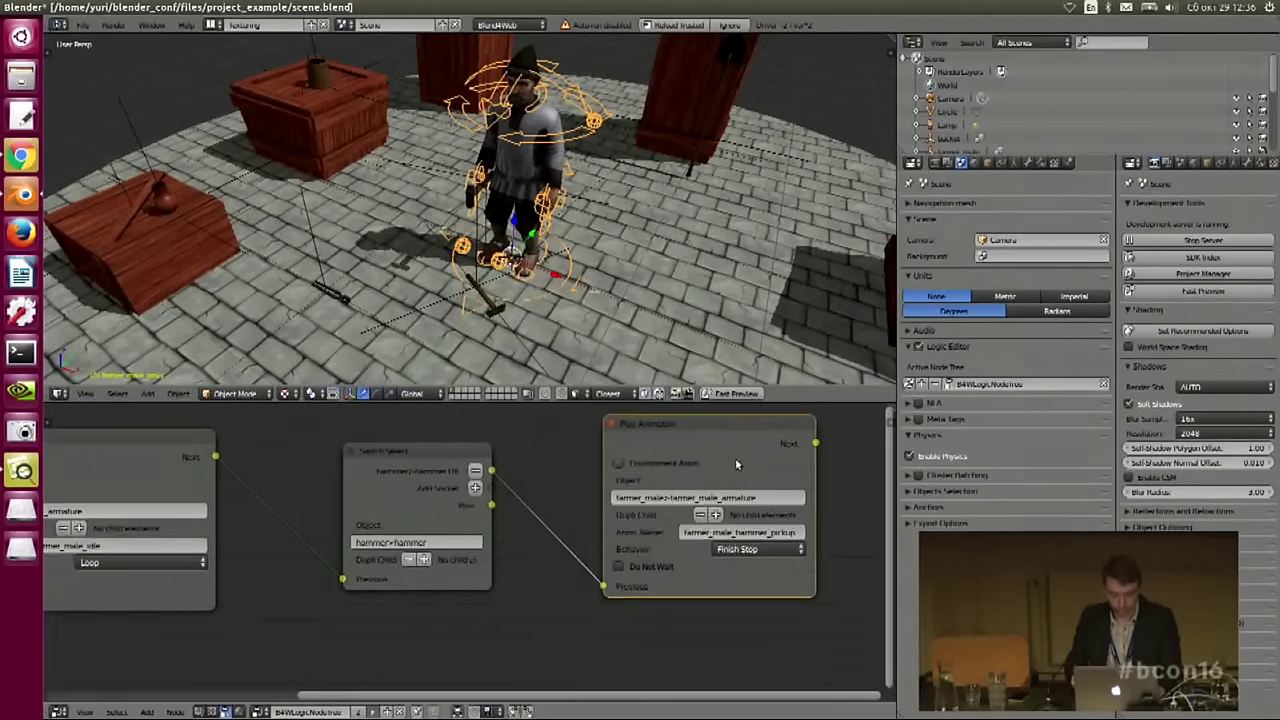
- Save the scene and launch its Fast Preview in the browser
{"action": "key", "text": "ctrl+s"}
{"action": "left_click", "coordinate": [660, 303]}
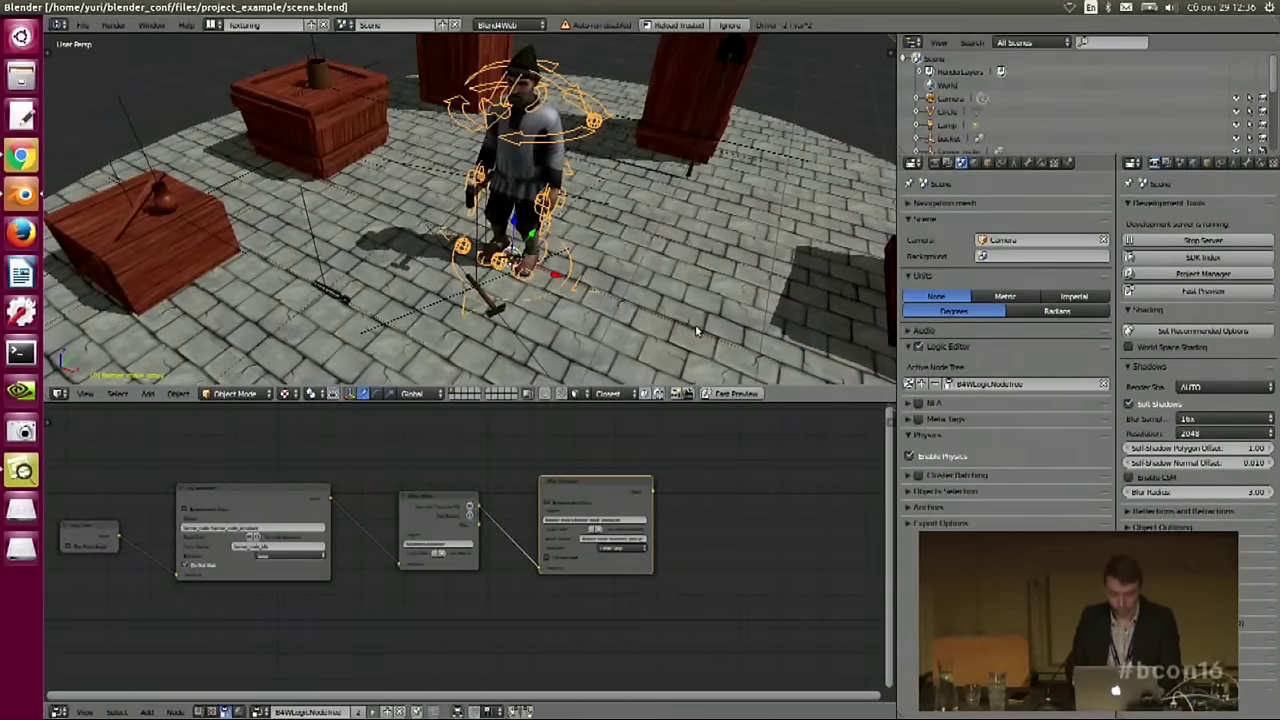
{"action": "left_click", "coordinate": [730, 396]}
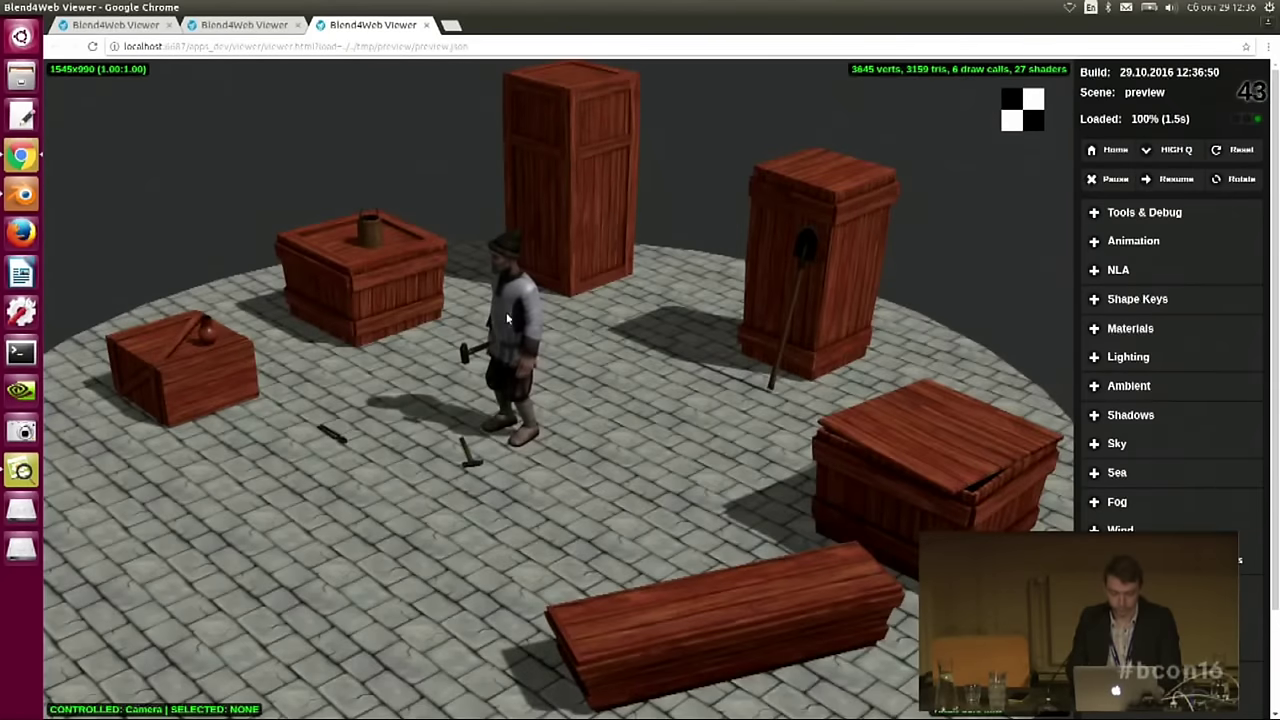
- Test the pickup logic by selecting the hammer on the floor in the preview, and close the two older viewer tabs
{"action": "left_click", "coordinate": [645, 330]}
{"action": "left_click_drag", "start_coordinate": [645, 330], "coordinate": [635, 470]}
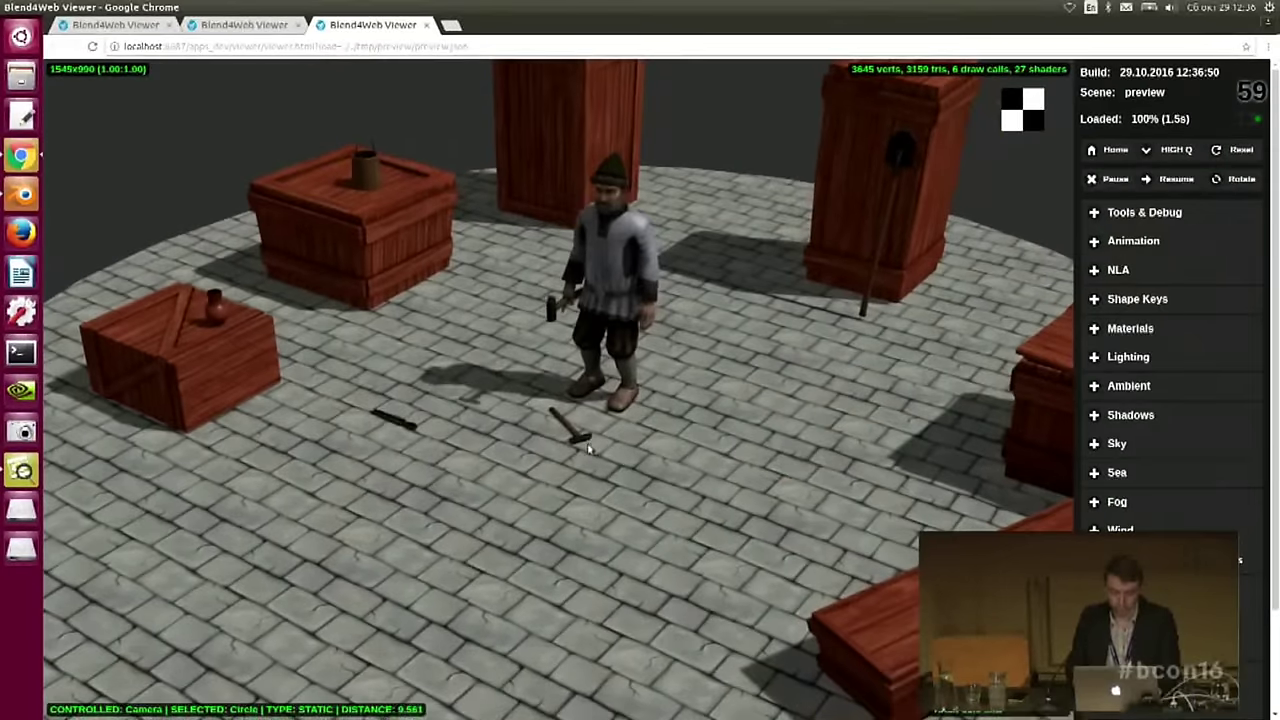
{"action": "left_click", "coordinate": [574, 432]}
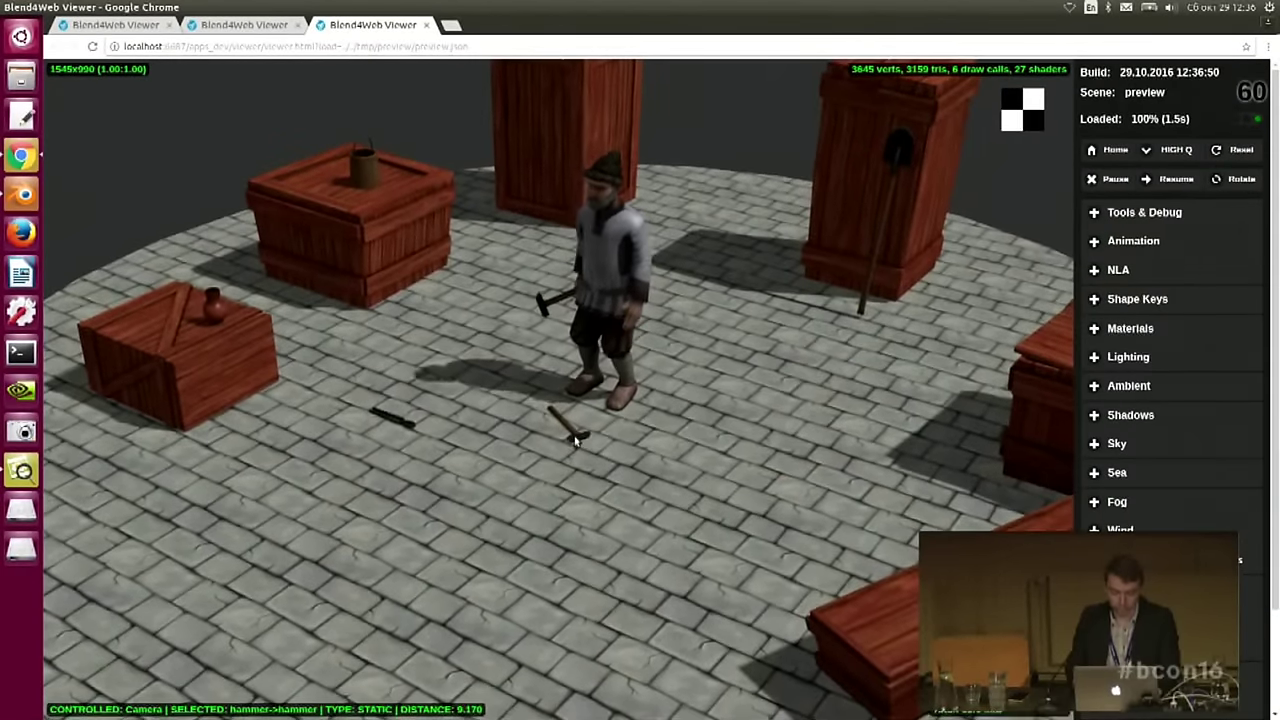
{"action": "left_click", "coordinate": [576, 436]}
{"action": "left_click", "coordinate": [168, 28]}
{"action": "left_click", "coordinate": [168, 27]}
{"action": "left_click", "coordinate": [461, 323]}
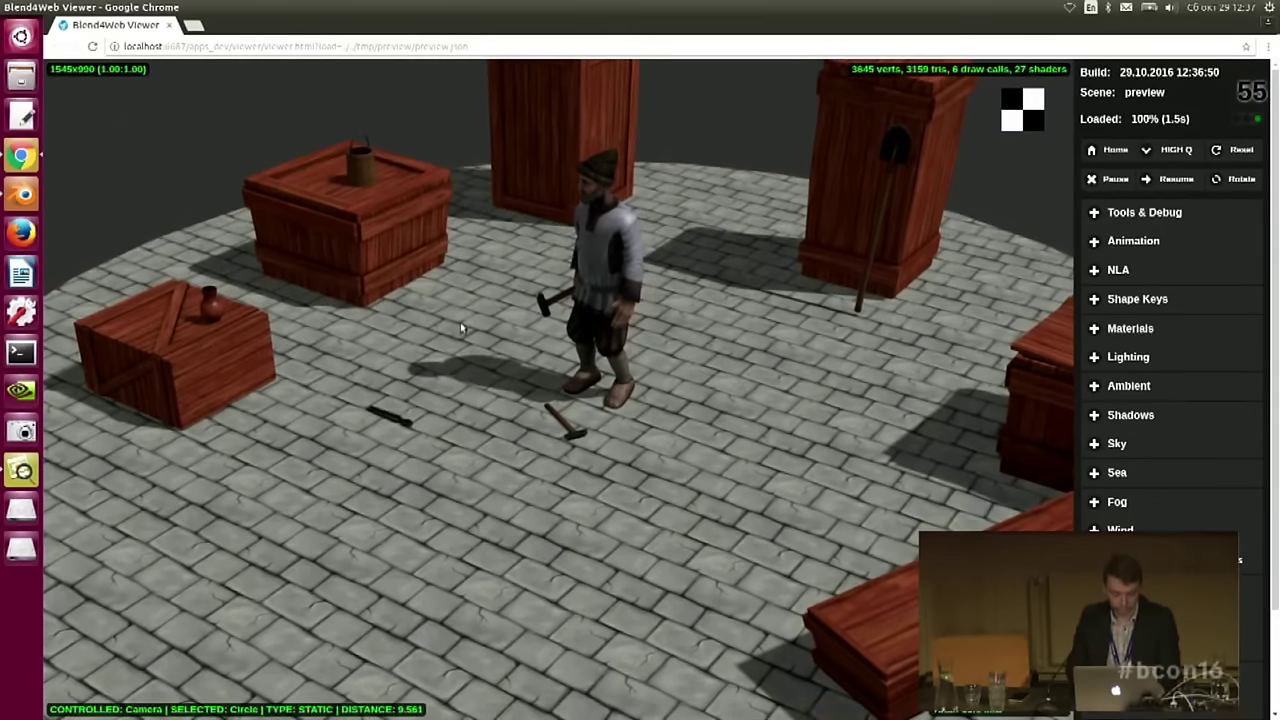
- Return to Blender, relaunch the Fast Preview to test selecting the floor hammer in a closer view, and close the older viewer tab
{"action": "left_click", "coordinate": [21, 195]}
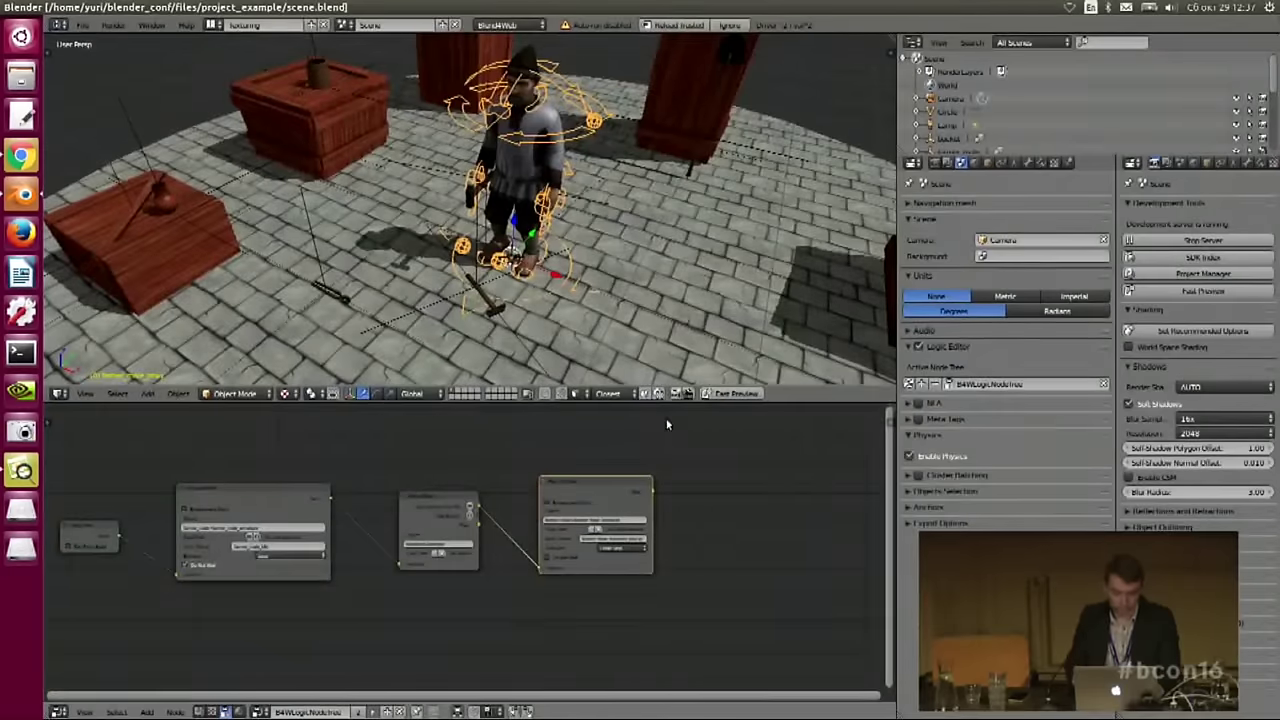
{"action": "left_click", "coordinate": [736, 393]}
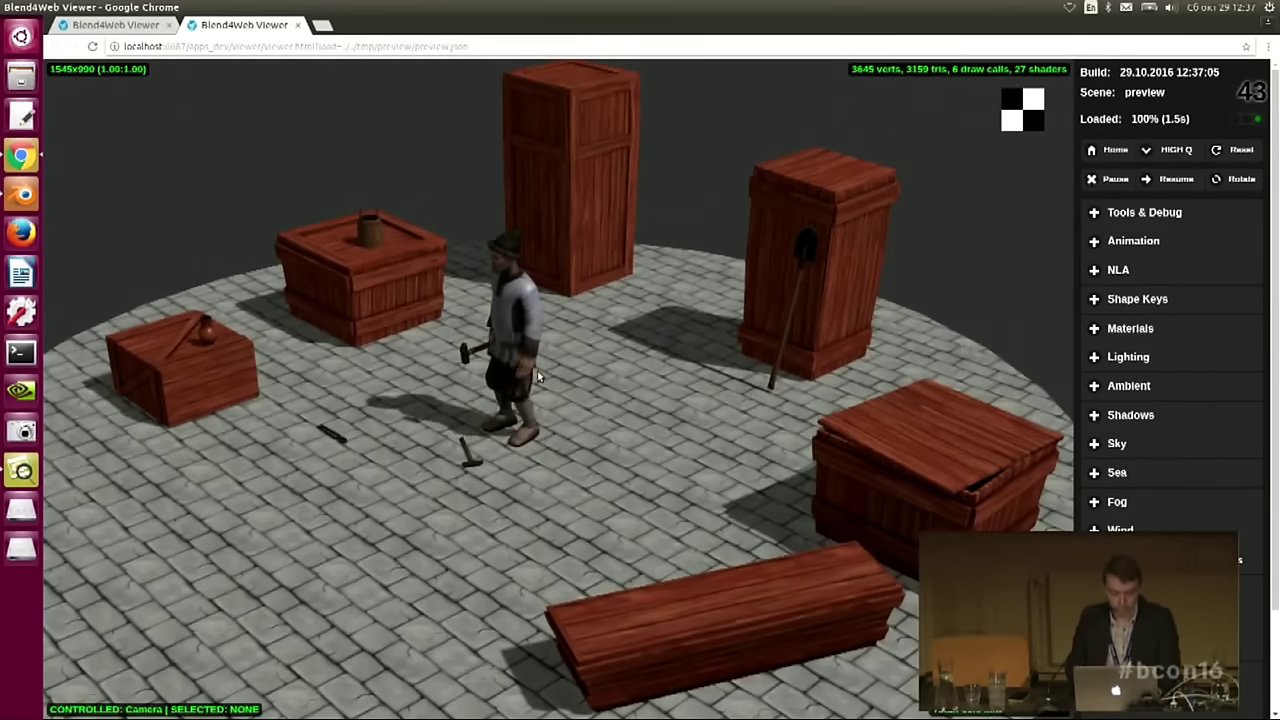
{"action": "left_click", "coordinate": [467, 451]}
{"action": "left_click_drag", "start_coordinate": [467, 451], "coordinate": [508, 383]}
{"action": "scroll", "coordinate": [508, 420], "scroll_direction": "up", "scroll_amount": 4}
{"action": "left_click", "coordinate": [550, 449]}
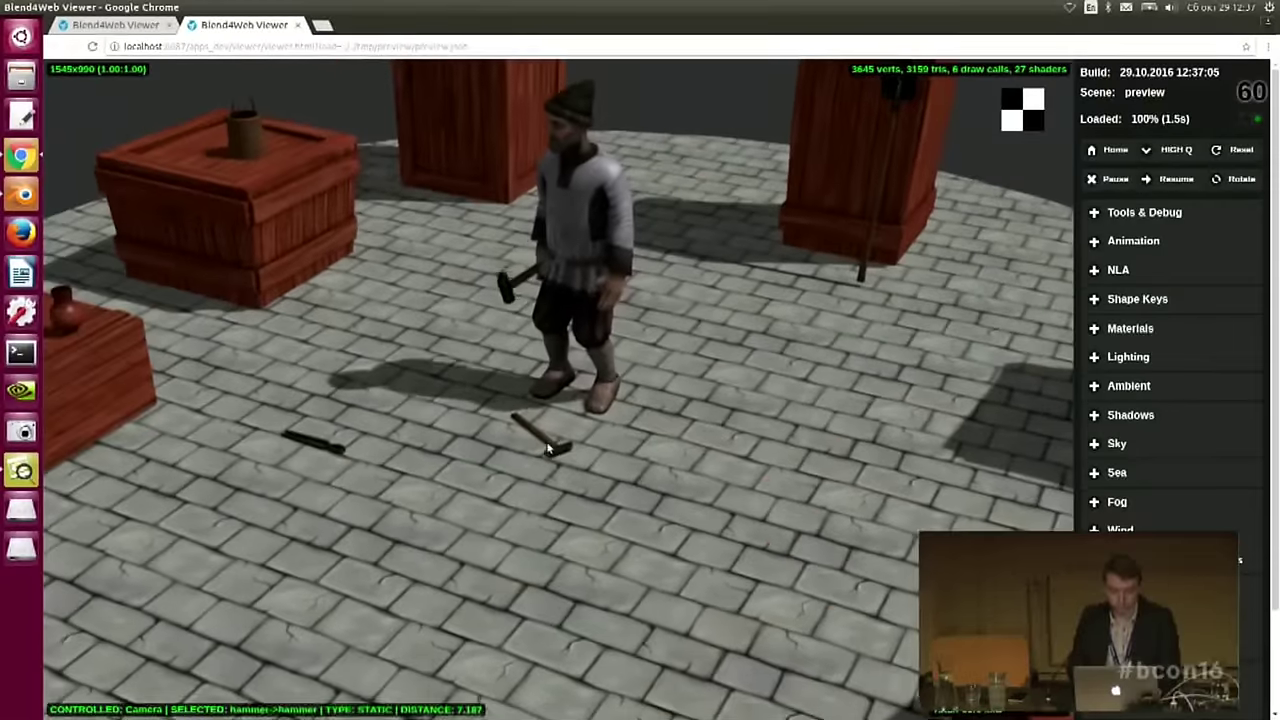
{"action": "left_click", "coordinate": [170, 24]}
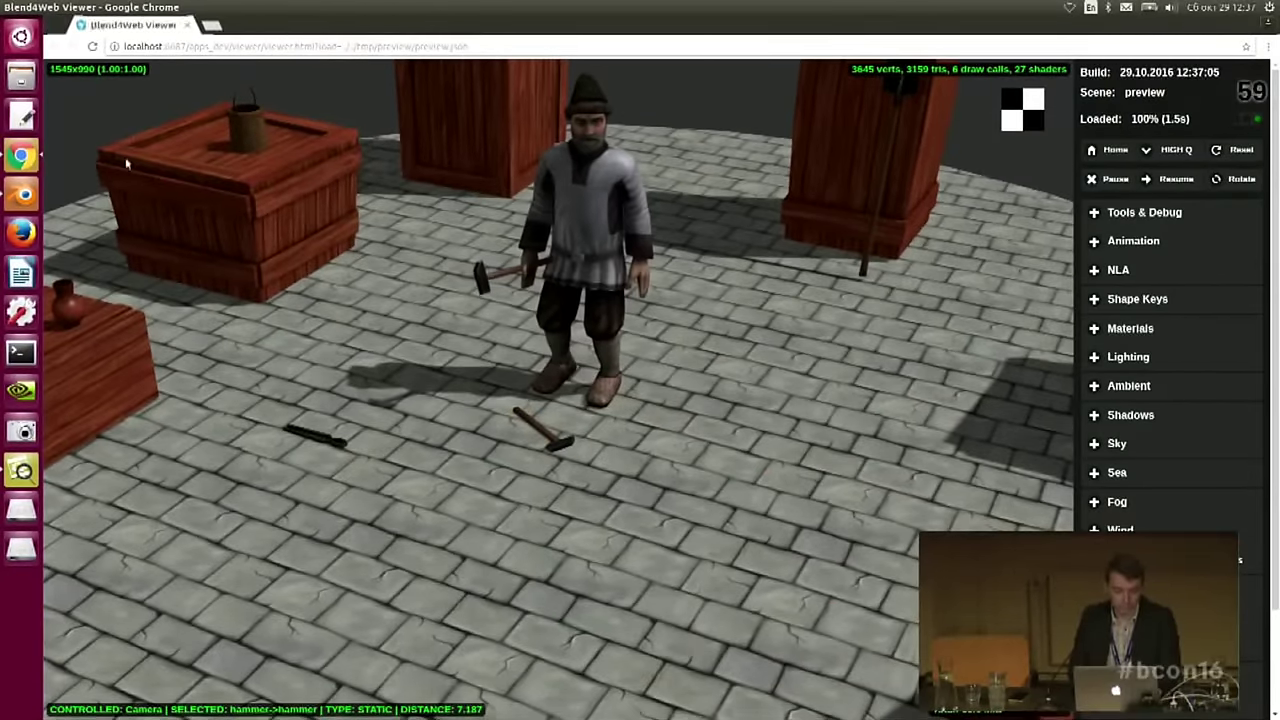
{"action": "left_click_drag", "start_coordinate": [500, 354], "coordinate": [486, 357]}
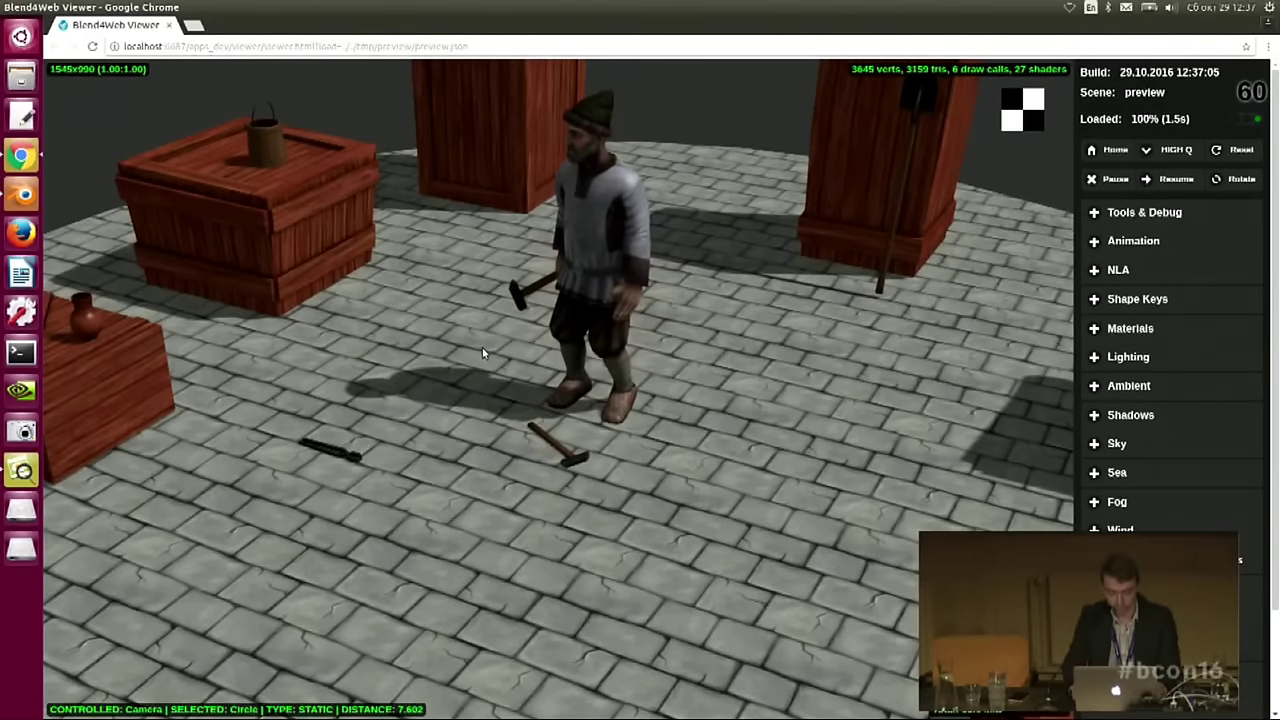
- Check the browser's console log, and return to Blender to inspect the logic node chain
{"action": "key", "text": "ctrl+shift+j"}
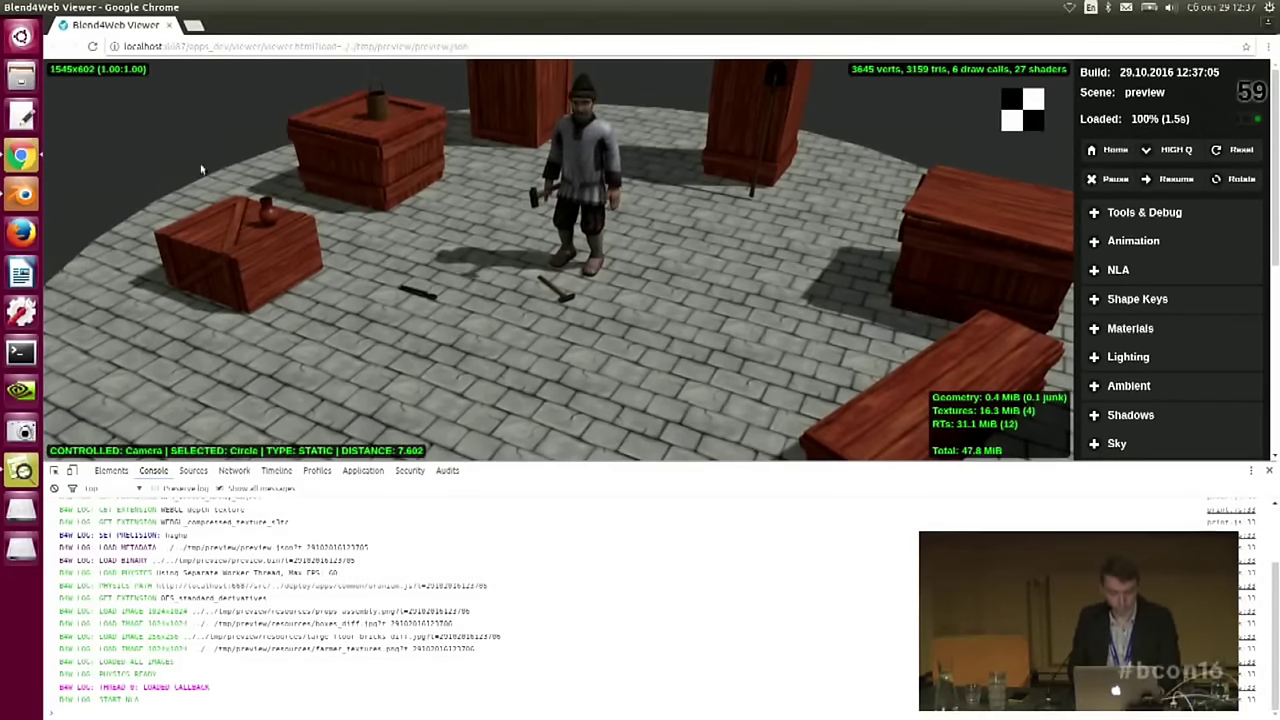
{"action": "left_click", "coordinate": [22, 193]}
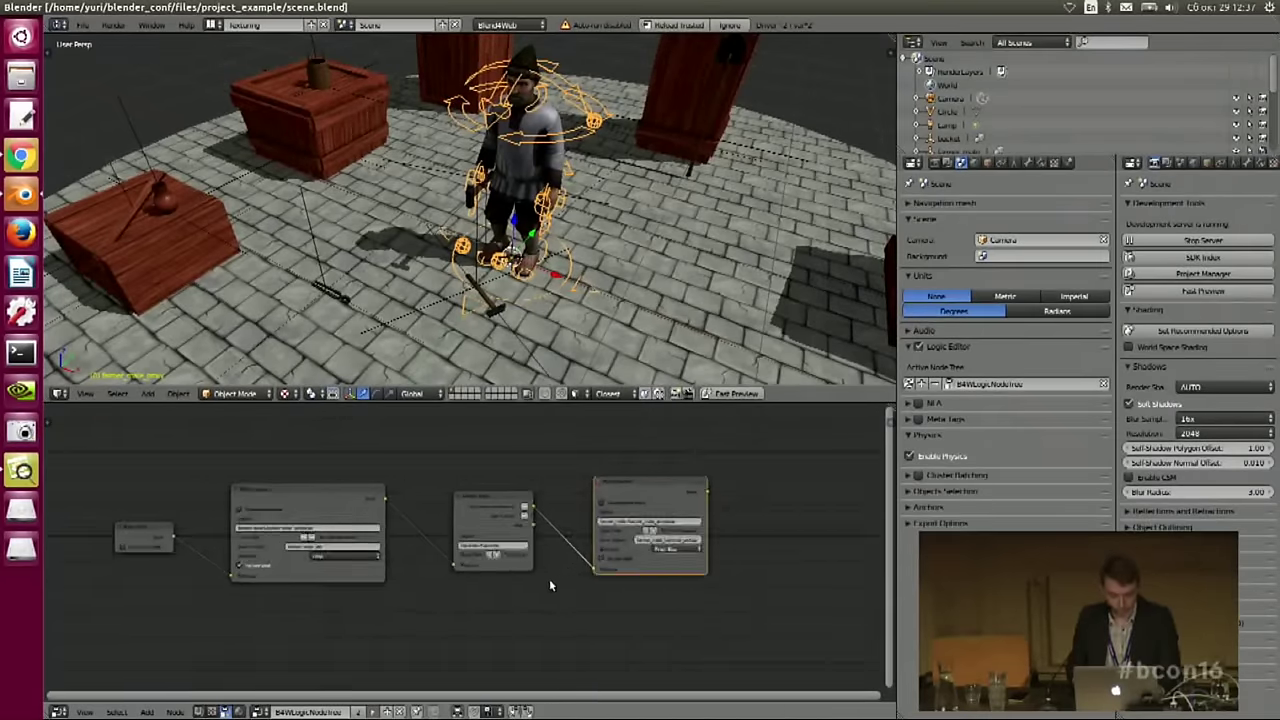
{"action": "scroll", "coordinate": [550, 585], "scroll_direction": "up", "scroll_amount": 4}
{"action": "scroll", "coordinate": [690, 486], "scroll_direction": "down", "scroll_amount": 5}
{"action": "middle_click_drag", "start_coordinate": [621, 514], "coordinate": [549, 510]}
{"action": "mouse_move", "coordinate": [679, 487]}
{"action": "middle_mouse_down"}
{"action": "mouse_move", "coordinate": [849, 492]}
{"action": "mouse_move", "coordinate": [686, 478]}
{"action": "middle_mouse_up"}
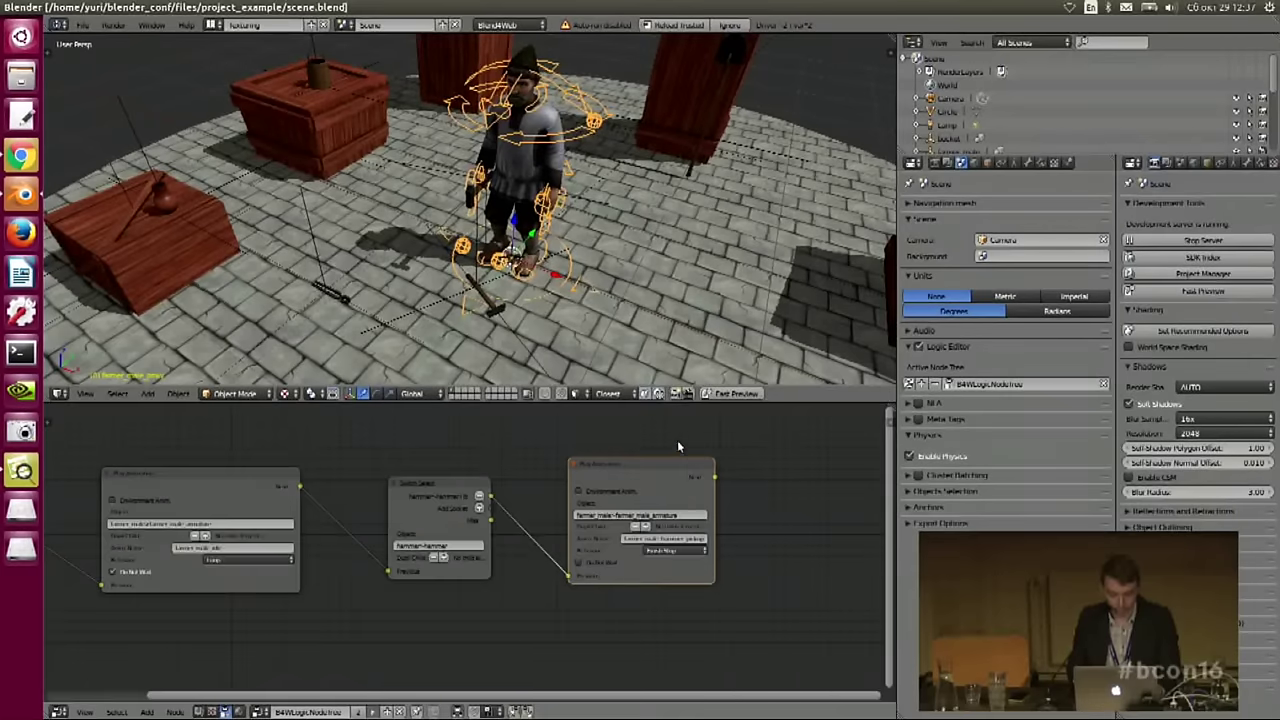
- Run a new Fast Preview and retry selecting the hammer beside the farmer
{"action": "left_click", "coordinate": [735, 396]}
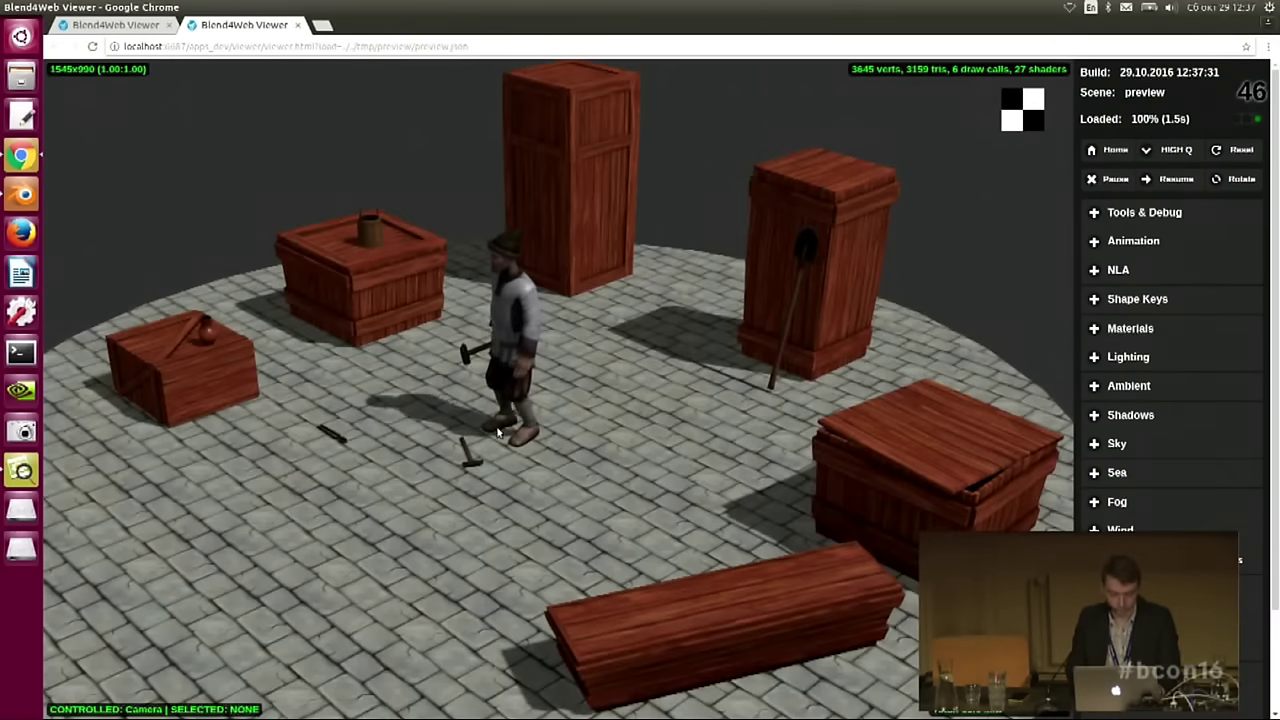
{"action": "left_click", "coordinate": [470, 460]}
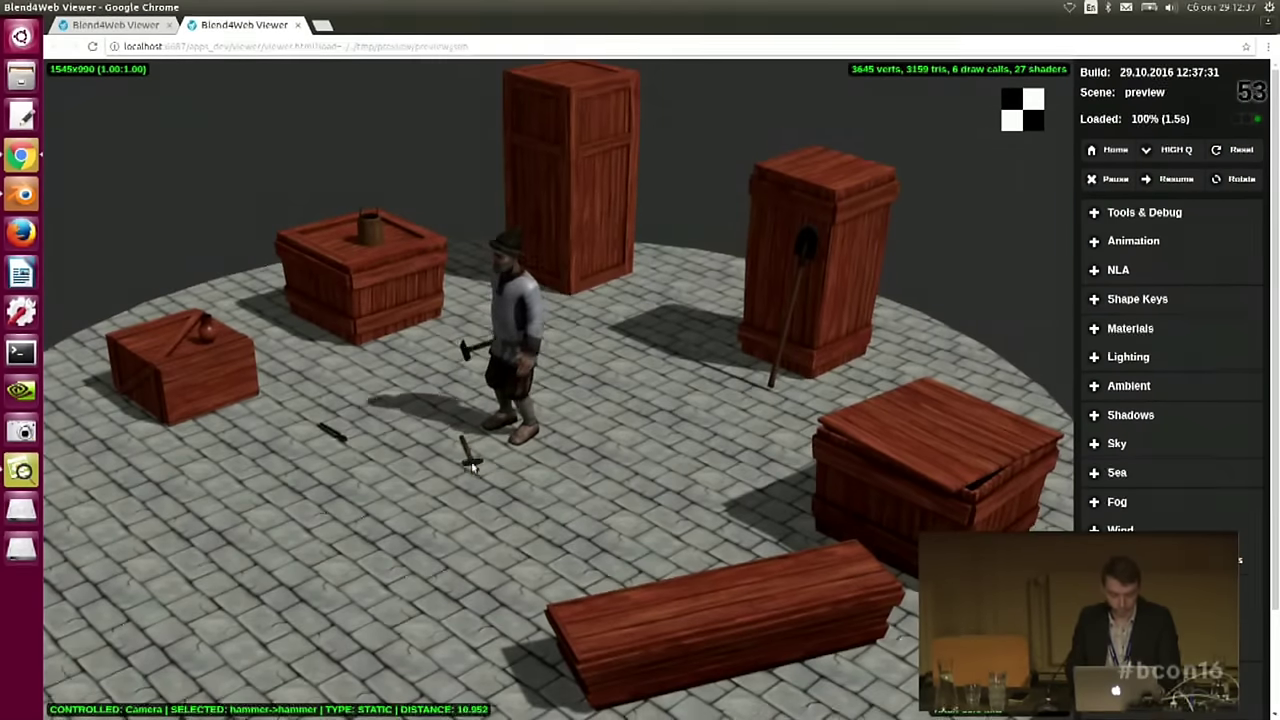
{"action": "left_click_drag", "start_coordinate": [472, 463], "coordinate": [478, 455]}
{"action": "left_click", "coordinate": [492, 426]}
{"action": "middle_click_drag", "start_coordinate": [492, 426], "coordinate": [637, 452]}
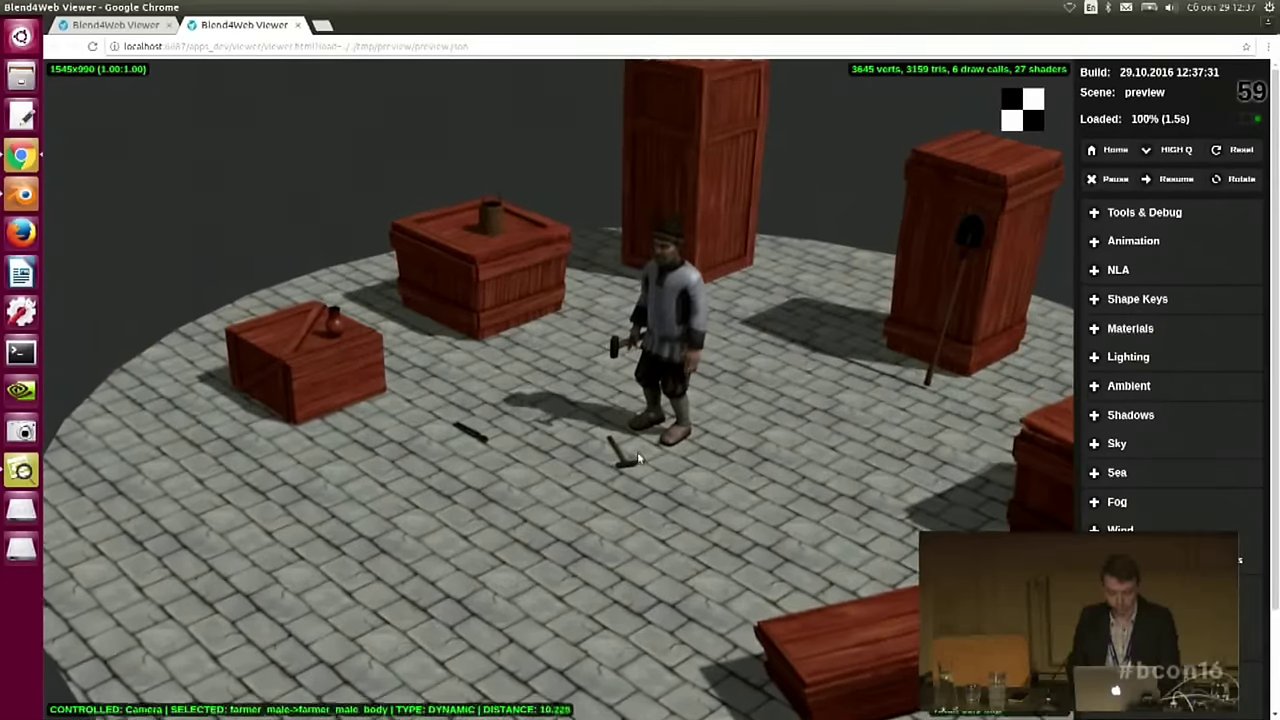
{"action": "left_click", "coordinate": [637, 451]}
- Switch back to Blender and check the farmer_male proxy's object properties and the animation name farmer_male_hammer_pickup in its Play Animation node
{"action": "key", "text": "alt+Tab"}
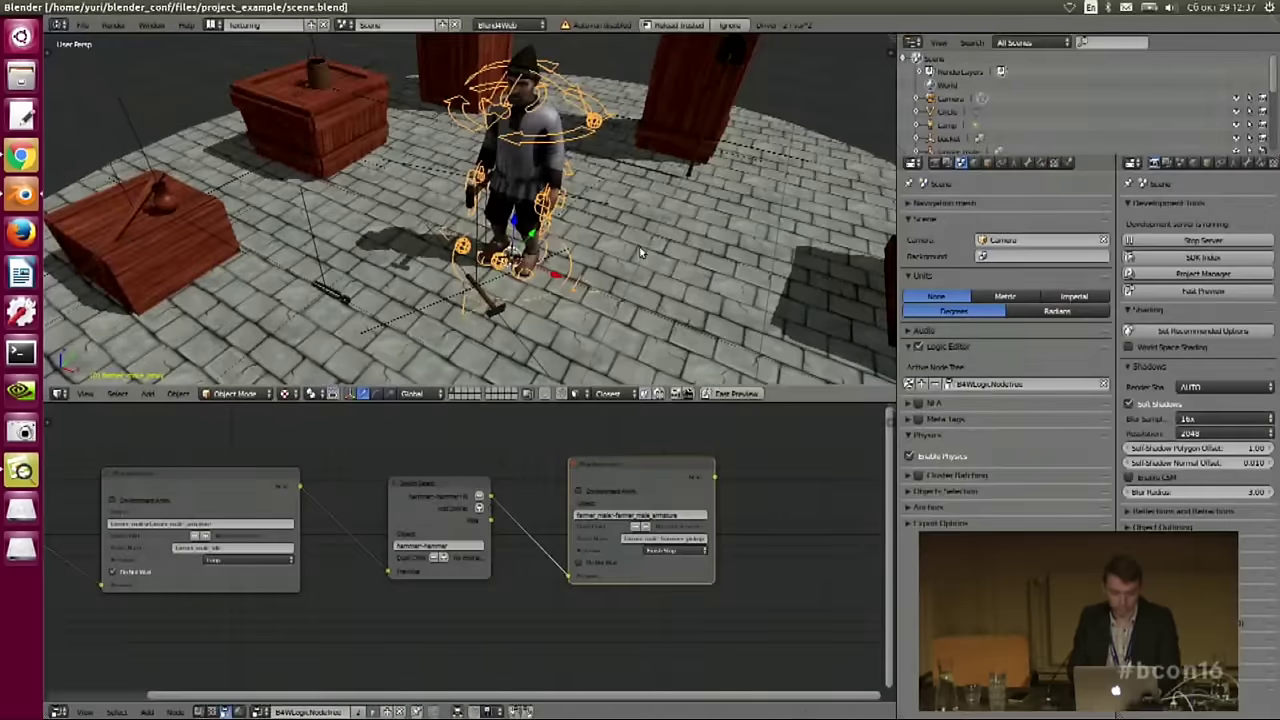
{"action": "left_click", "coordinate": [987, 163]}
{"action": "middle_click_drag", "start_coordinate": [585, 204], "coordinate": [599, 170]}
{"action": "middle_click_drag", "start_coordinate": [548, 577], "coordinate": [570, 597]}
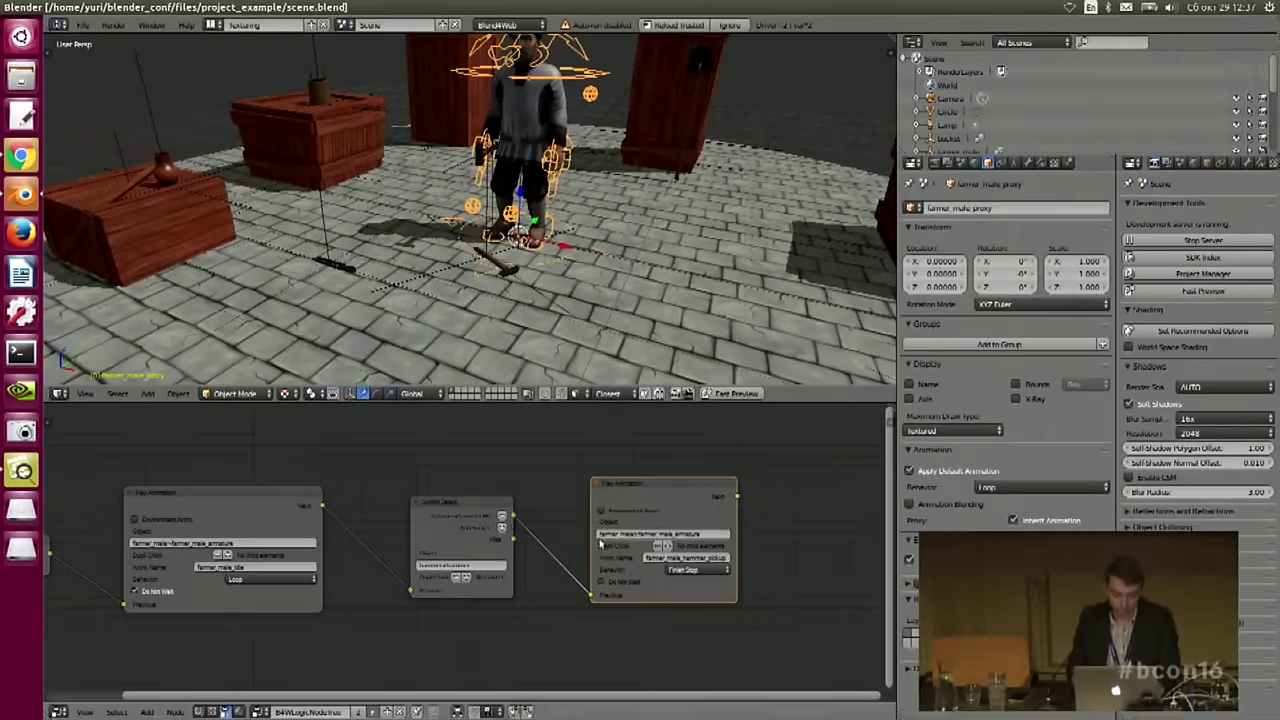
{"action": "scroll", "coordinate": [600, 596], "scroll_direction": "up", "scroll_amount": 3}
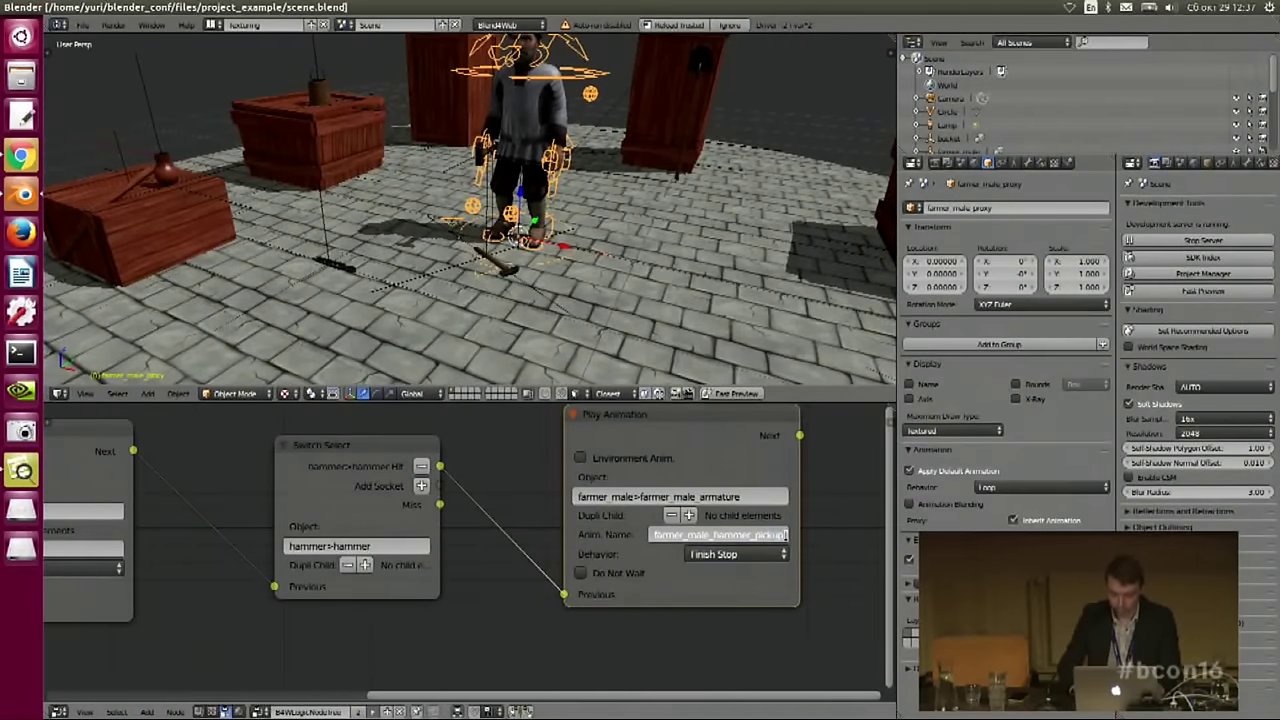
{"action": "key", "text": "Return"}
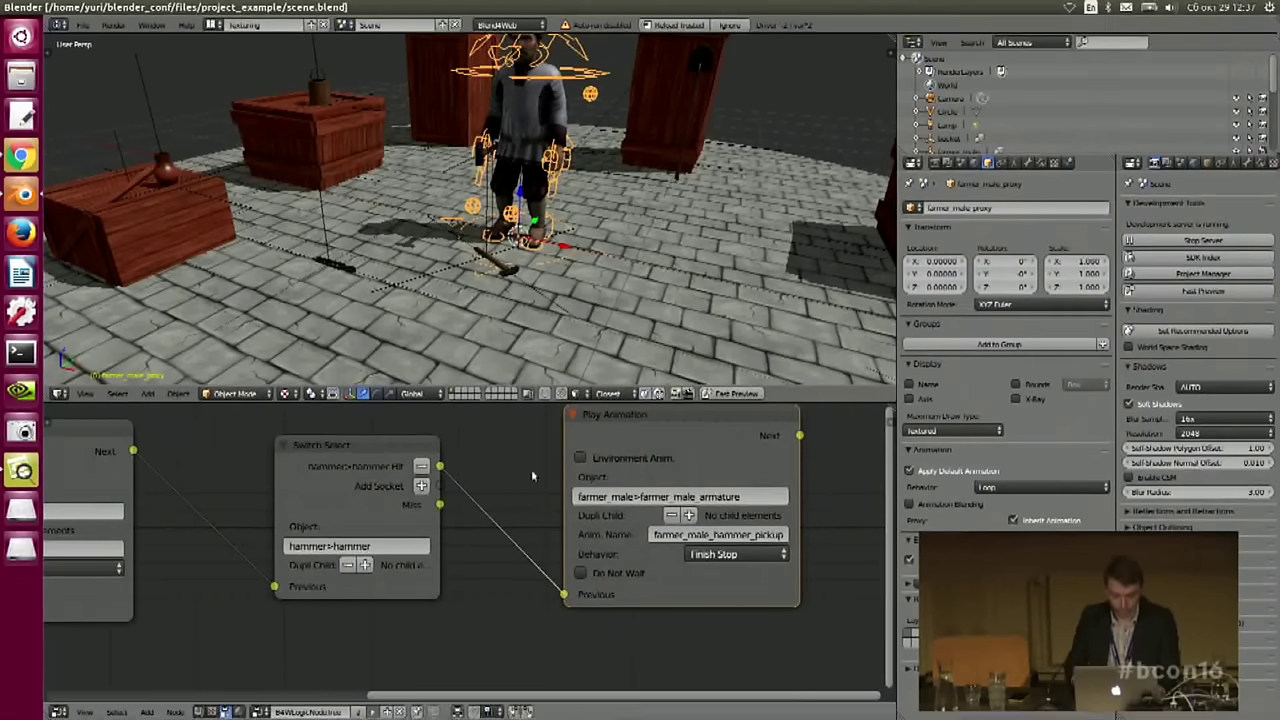
- Inspect the hammer's Switch Select node and its links to the idle and pickup Play Animation nodes
{"action": "middle_click_drag", "start_coordinate": [318, 447], "coordinate": [657, 477]}
{"action": "middle_click_drag", "start_coordinate": [396, 531], "coordinate": [708, 497]}
{"action": "scroll", "coordinate": [746, 491], "scroll_direction": "right", "scroll_amount": 8, "text": "ctrl"}
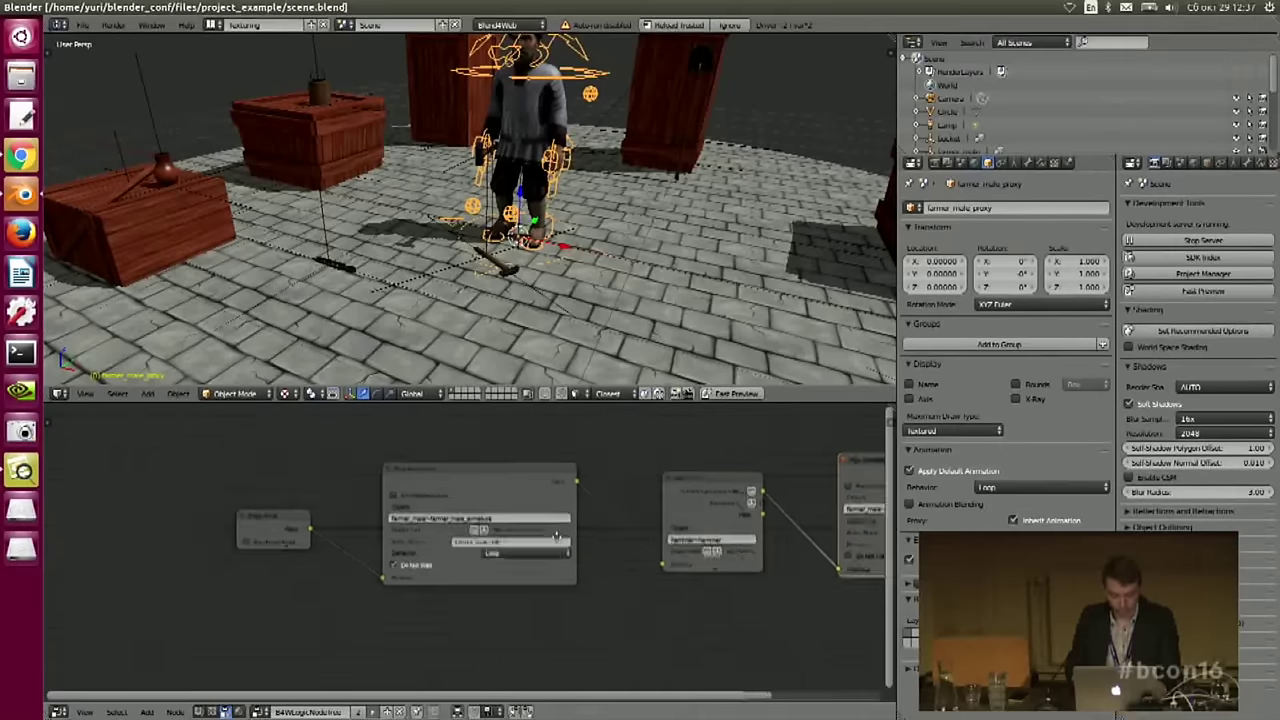
{"action": "scroll", "coordinate": [521, 533], "scroll_direction": "up", "scroll_amount": 3}
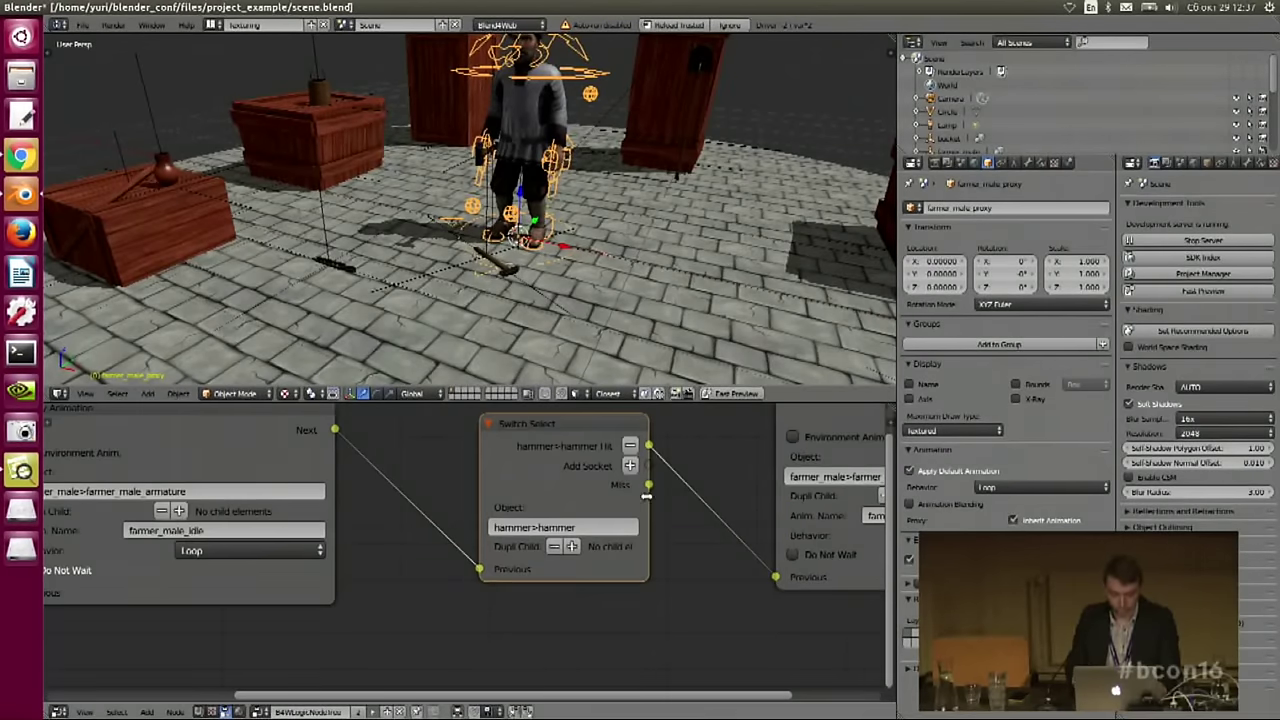
{"action": "scroll", "coordinate": [538, 468], "scroll_direction": "down", "scroll_amount": 2}
{"action": "scroll", "coordinate": [537, 469], "scroll_direction": "down", "scroll_amount": 1}
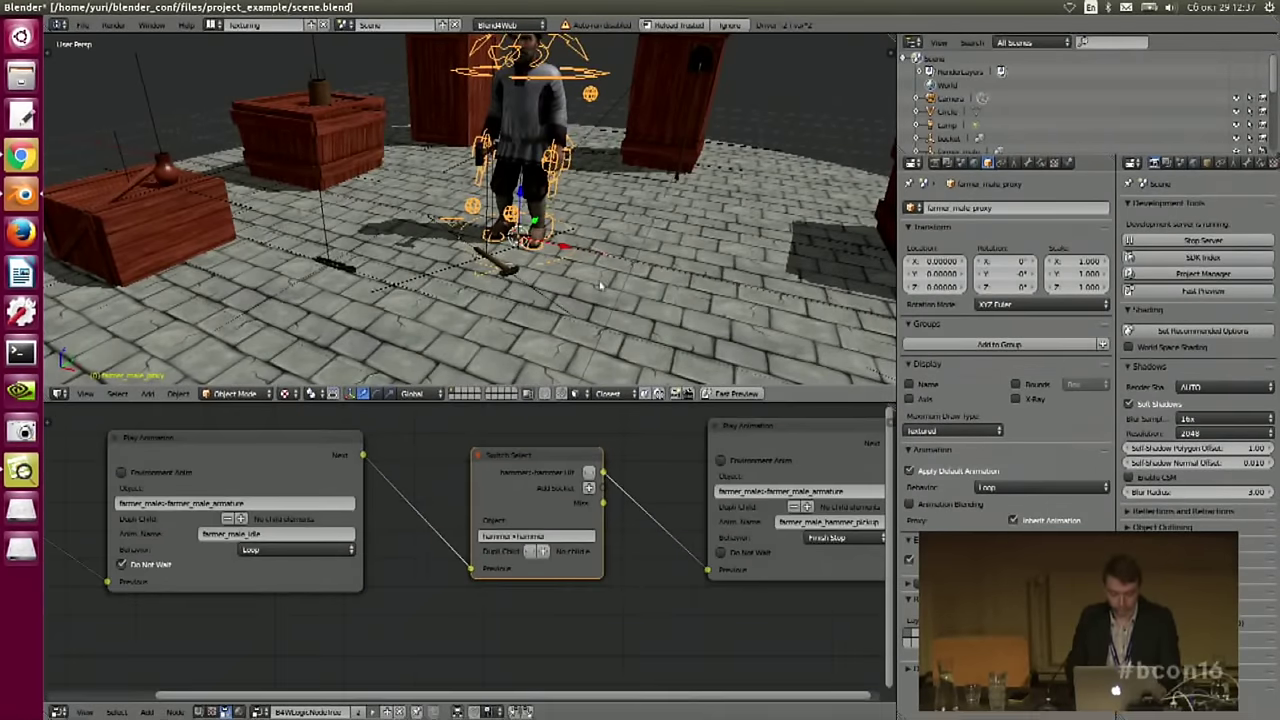
- Watch the farmer's hammer pickup animation in a fresh Fast Preview, closing the two older viewer tabs
{"action": "left_click", "coordinate": [733, 394]}
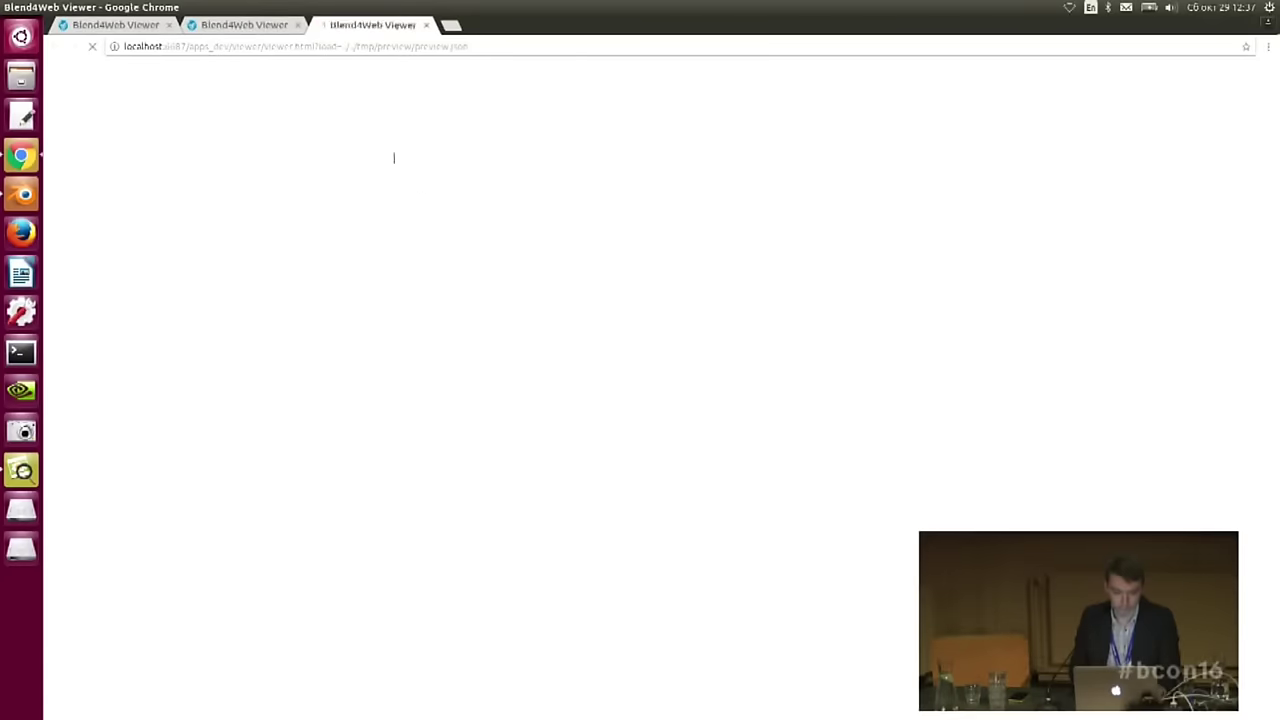
{"action": "left_click", "coordinate": [170, 25]}
{"action": "left_click", "coordinate": [170, 27]}
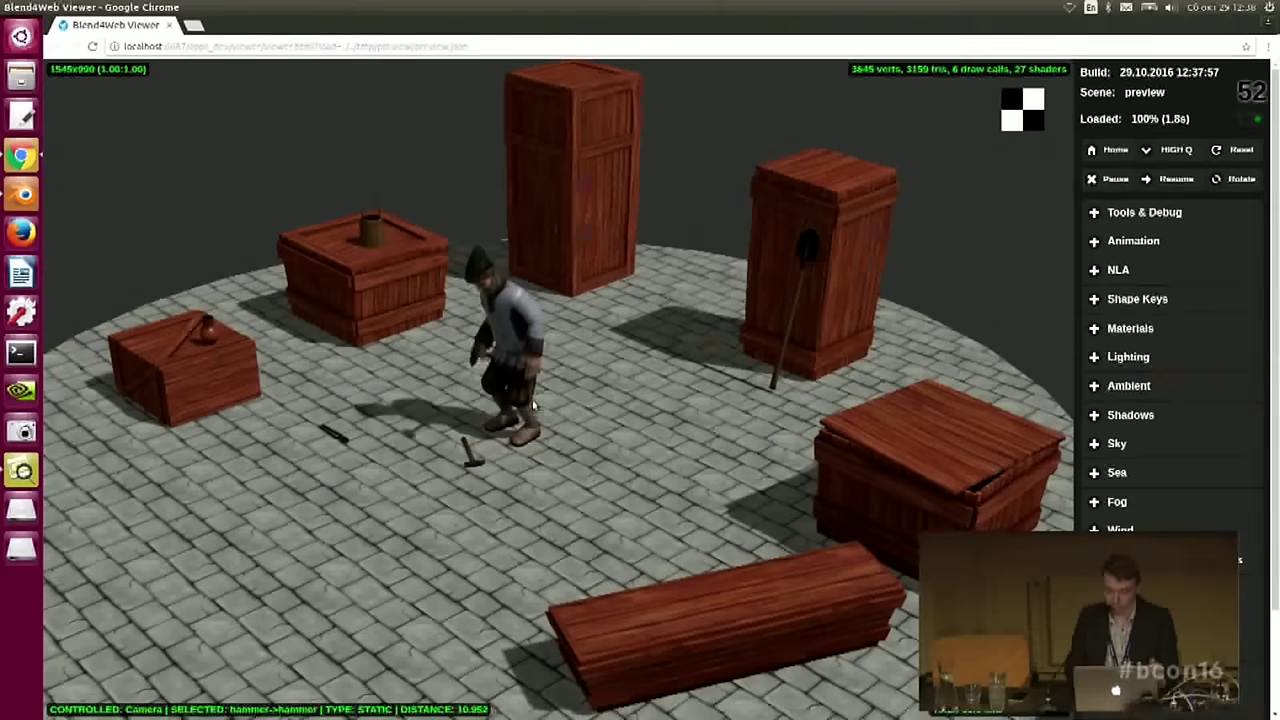
{"action": "left_click_drag", "start_coordinate": [525, 435], "coordinate": [603, 271]}
{"action": "left_click", "coordinate": [458, 590]}
{"action": "scroll", "coordinate": [458, 588], "scroll_direction": "down", "scroll_amount": 1}
{"action": "left_click_drag", "start_coordinate": [518, 585], "coordinate": [535, 555]}
{"action": "left_click_drag", "start_coordinate": [640, 425], "coordinate": [603, 334]}
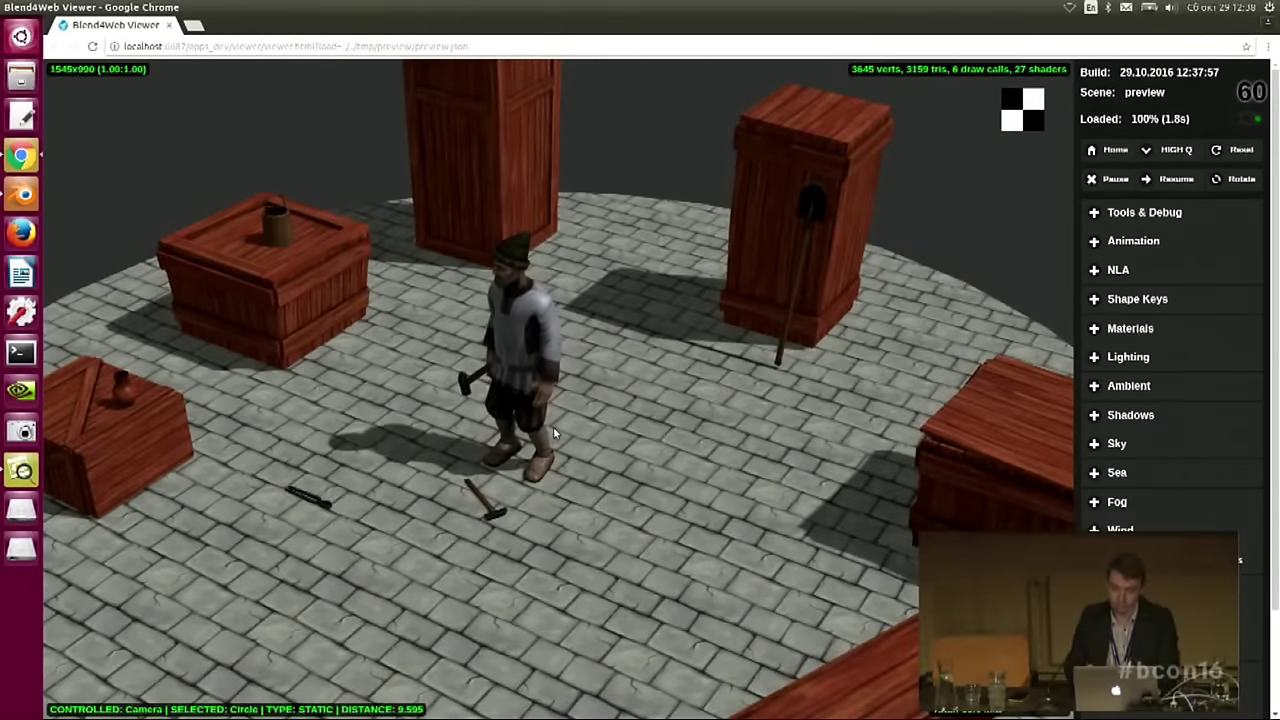
{"action": "left_click_drag", "start_coordinate": [553, 426], "coordinate": [630, 248]}
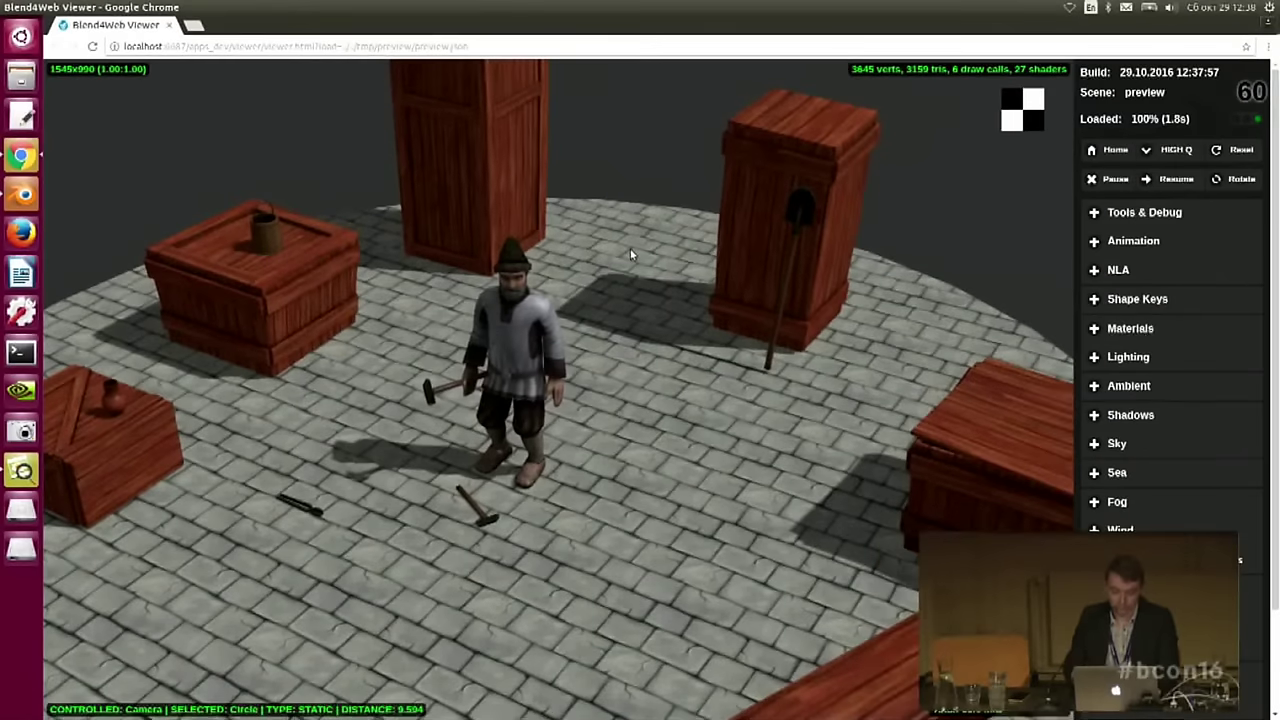
- In Blender's logic editor, add a Show Object node and insert it between Entry Point and the farmer_male_idle Play Animation node
{"action": "key", "text": "alt+Tab"}
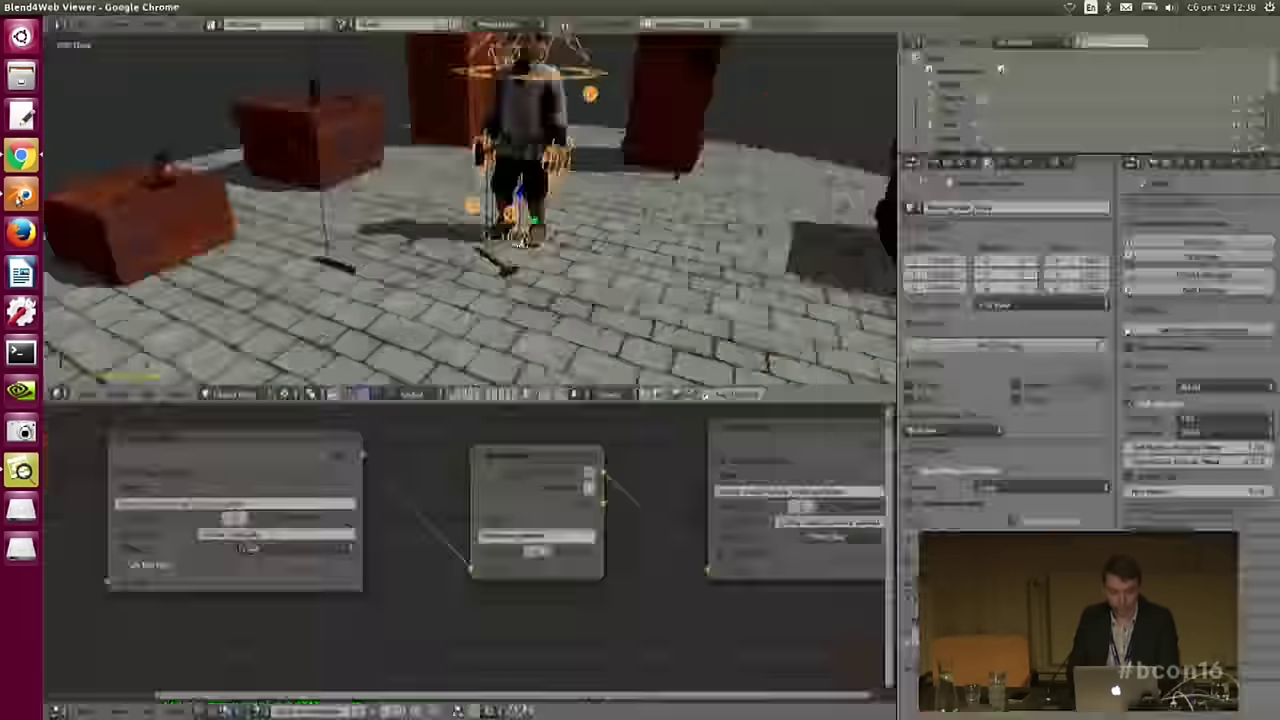
{"action": "middle_click_drag", "start_coordinate": [634, 560], "coordinate": [342, 548]}
{"action": "left_click", "coordinate": [494, 436]}
{"action": "left_click_drag", "start_coordinate": [541, 447], "coordinate": [523, 449]}
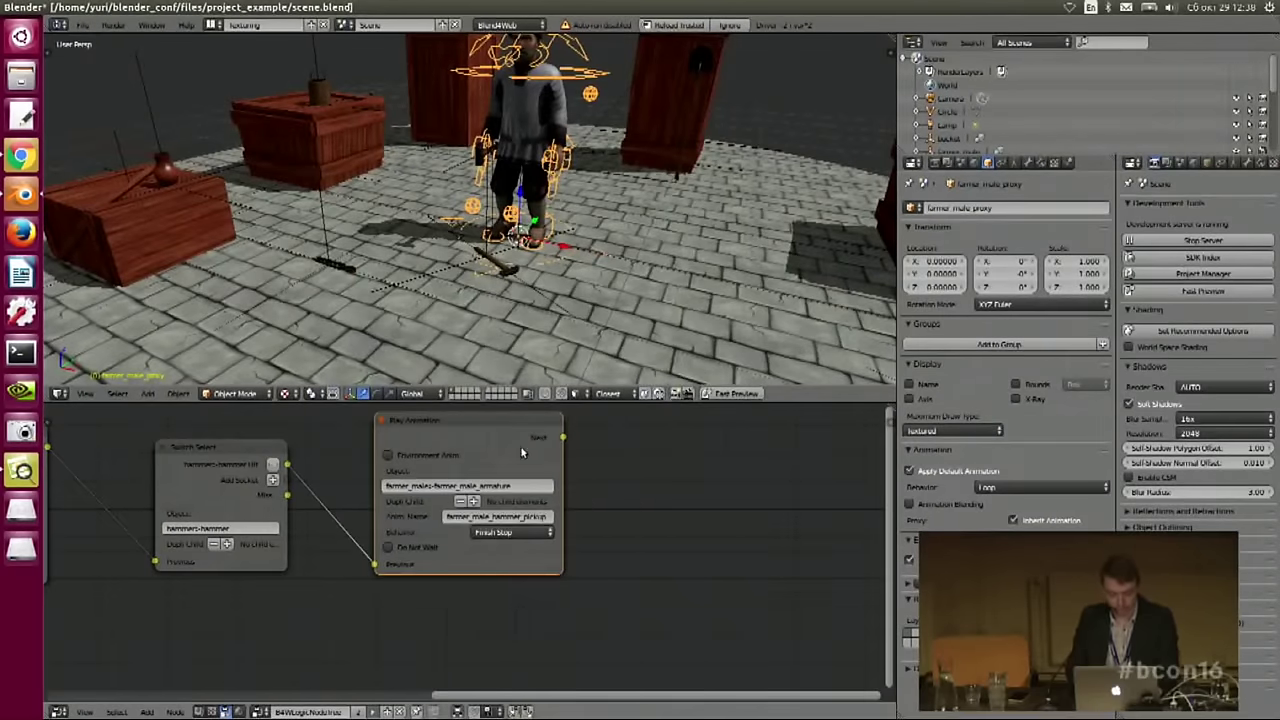
{"action": "key", "text": "shift+a"}
{"action": "mouse_move", "coordinate": [679, 527]}
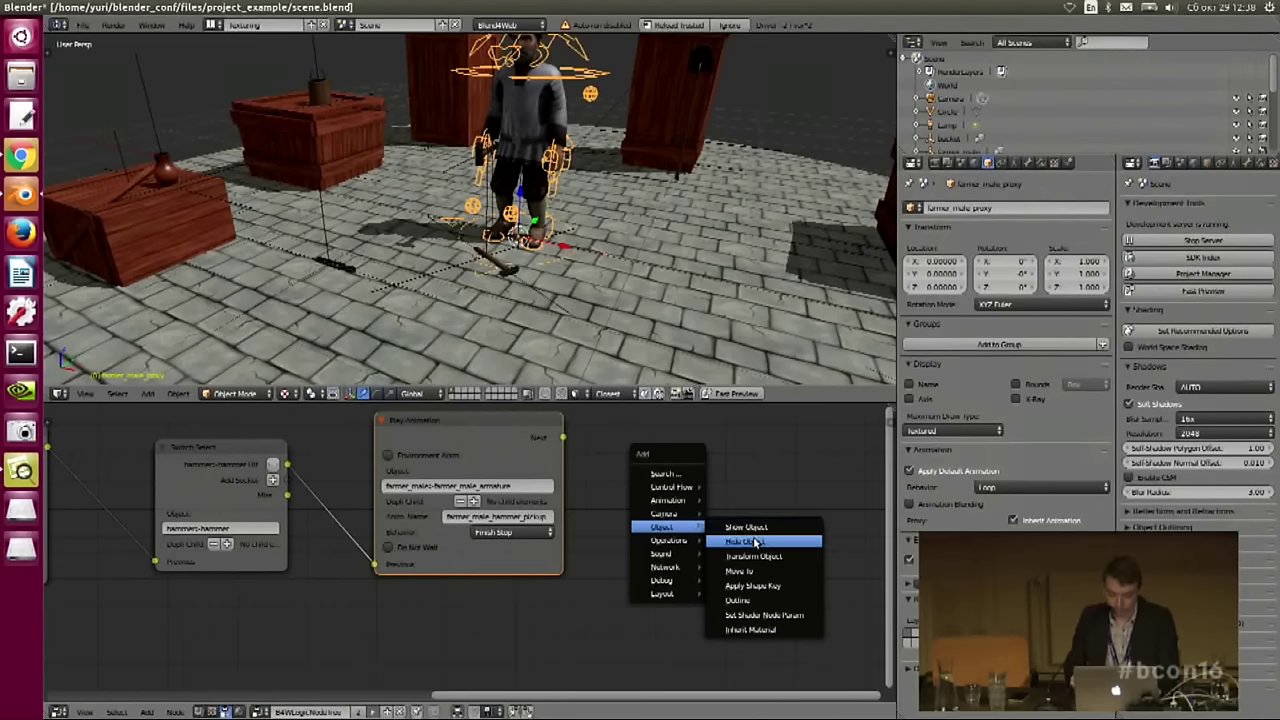
{"action": "left_click", "coordinate": [755, 530]}
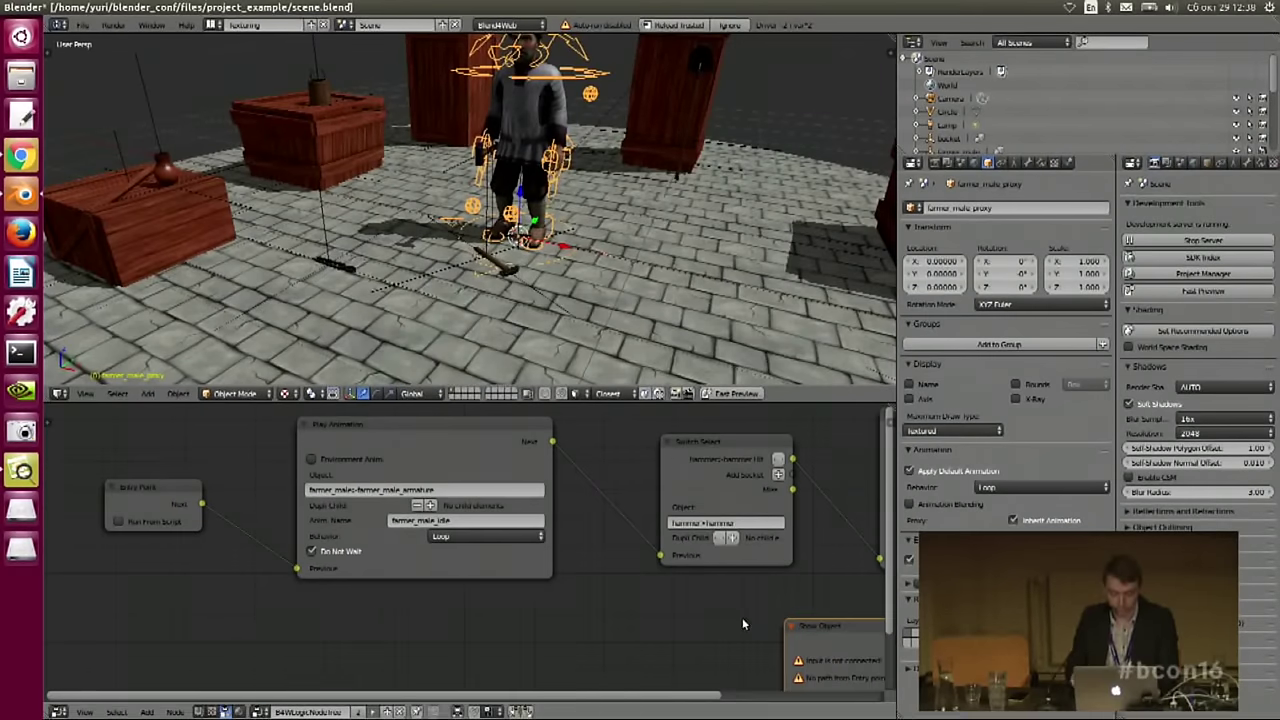
{"action": "left_click", "coordinate": [122, 608]}
{"action": "middle_click_drag", "start_coordinate": [123, 608], "coordinate": [352, 545]}
{"action": "left_click_drag", "start_coordinate": [384, 419], "coordinate": [221, 428]}
{"action": "left_click_drag", "start_coordinate": [417, 544], "coordinate": [391, 450]}
- Assign the hammer as the object of the Show Object node
{"action": "left_click", "coordinate": [411, 506]}
{"action": "type", "text": "ha"}
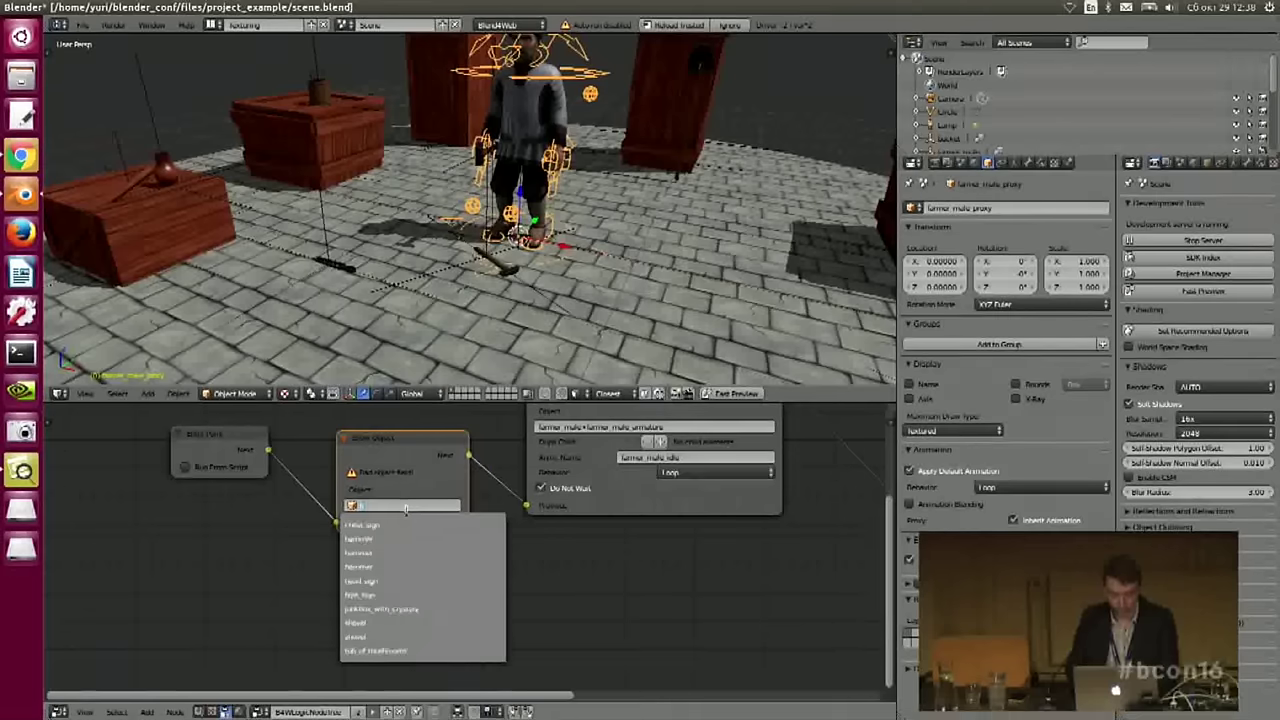
{"action": "left_click", "coordinate": [413, 523]}
{"action": "left_click", "coordinate": [430, 503]}
{"action": "left_click", "coordinate": [428, 520]}
{"action": "left_click_drag", "start_coordinate": [420, 454], "coordinate": [416, 443]}
- Add a Hide Object node after the farmer_male_hammer_pickup Play Animation node
{"action": "middle_click_drag", "start_coordinate": [592, 551], "coordinate": [352, 587]}
{"action": "scroll", "coordinate": [690, 534], "scroll_direction": "down", "scroll_amount": 6}
{"action": "middle_click_drag", "start_coordinate": [816, 551], "coordinate": [478, 573]}
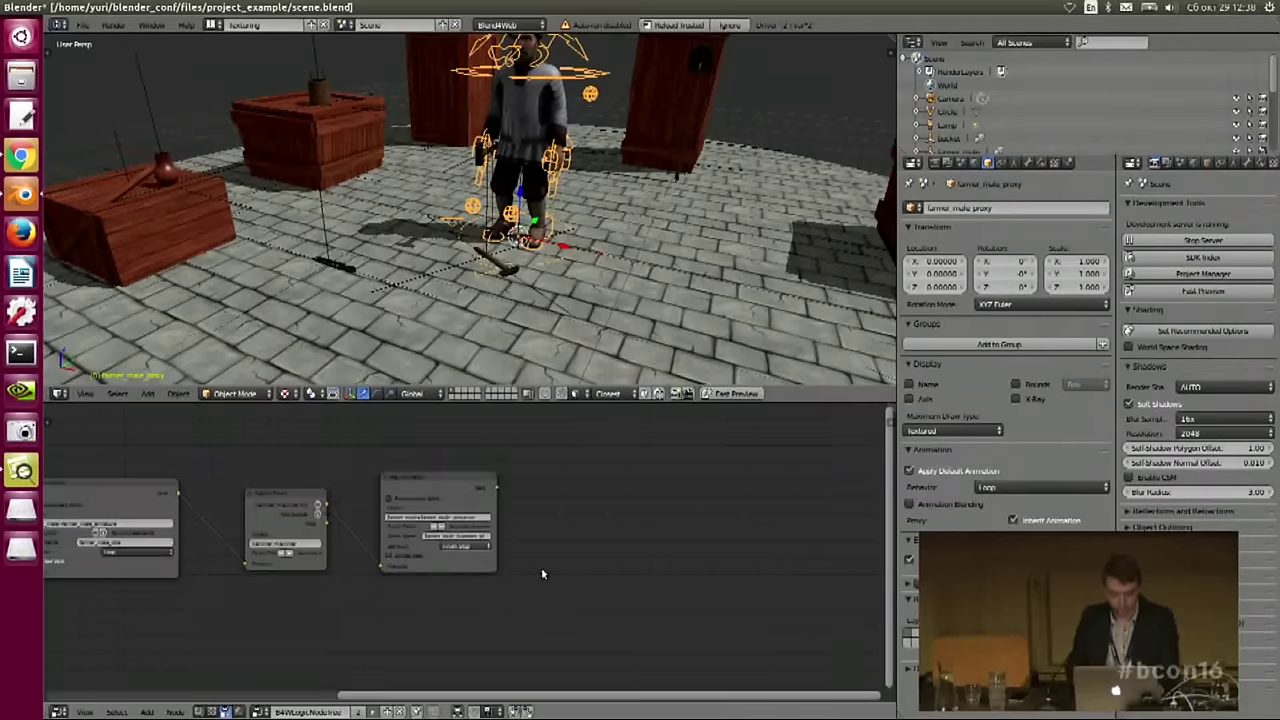
{"action": "scroll", "coordinate": [541, 573], "scroll_direction": "up", "scroll_amount": 2}
{"action": "key", "text": "shift+a"}
{"action": "mouse_move", "coordinate": [644, 482]}
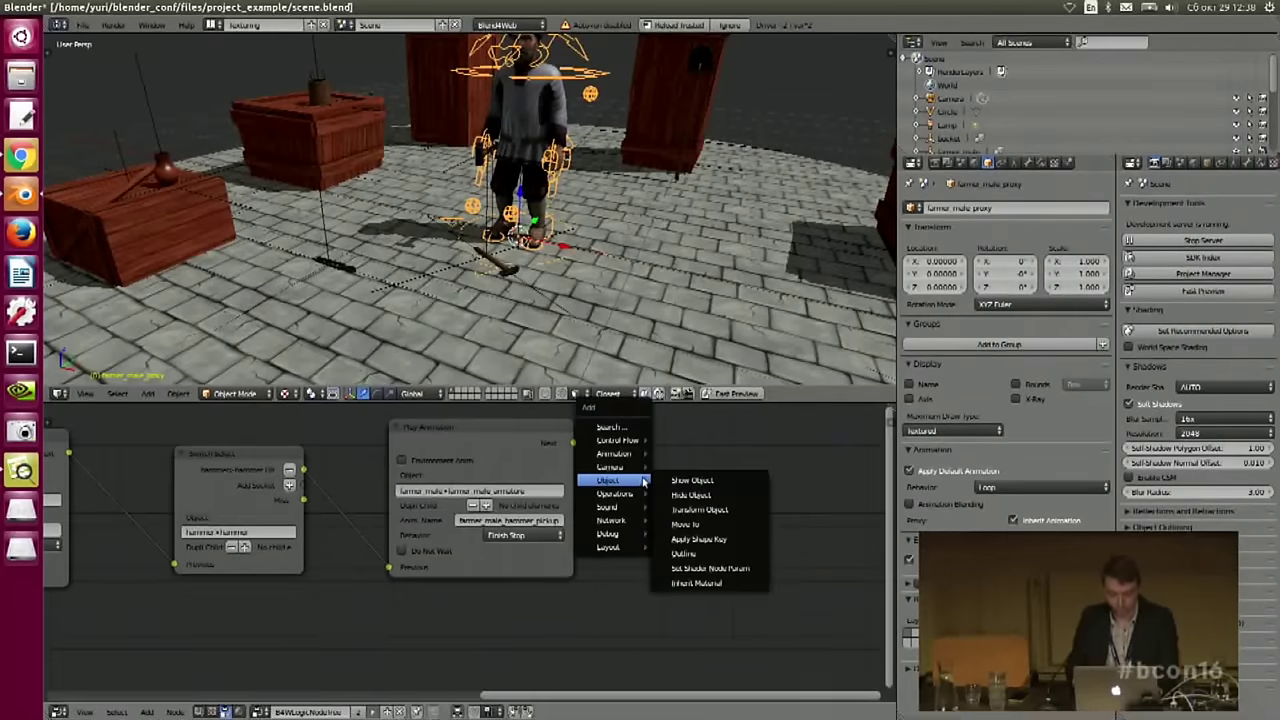
{"action": "left_click", "coordinate": [700, 496]}
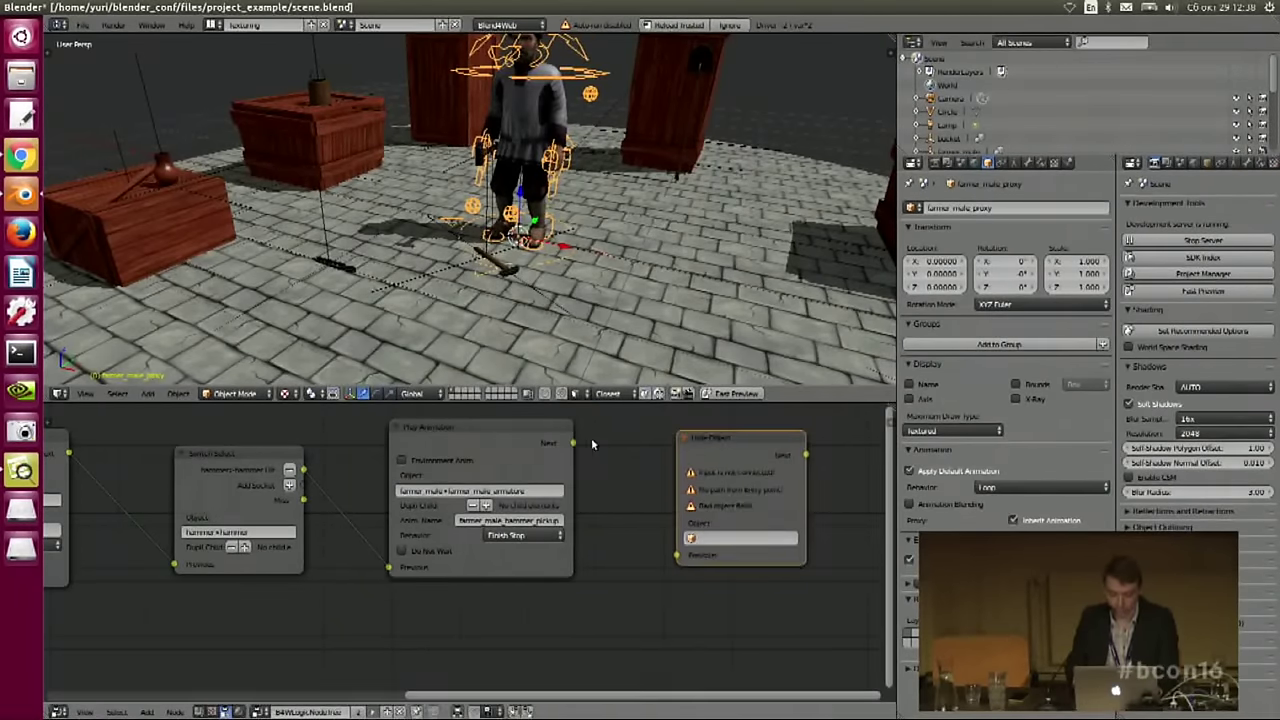
- Connect the farmer_male_hammer_pickup Play Animation node to the Hide Object node and set its object to farmer_male > hammer > hammer
{"action": "left_click_drag", "start_coordinate": [572, 443], "coordinate": [630, 508]}
{"action": "left_click_drag", "start_coordinate": [676, 556], "coordinate": [677, 555]}
{"action": "left_click", "coordinate": [710, 503]}
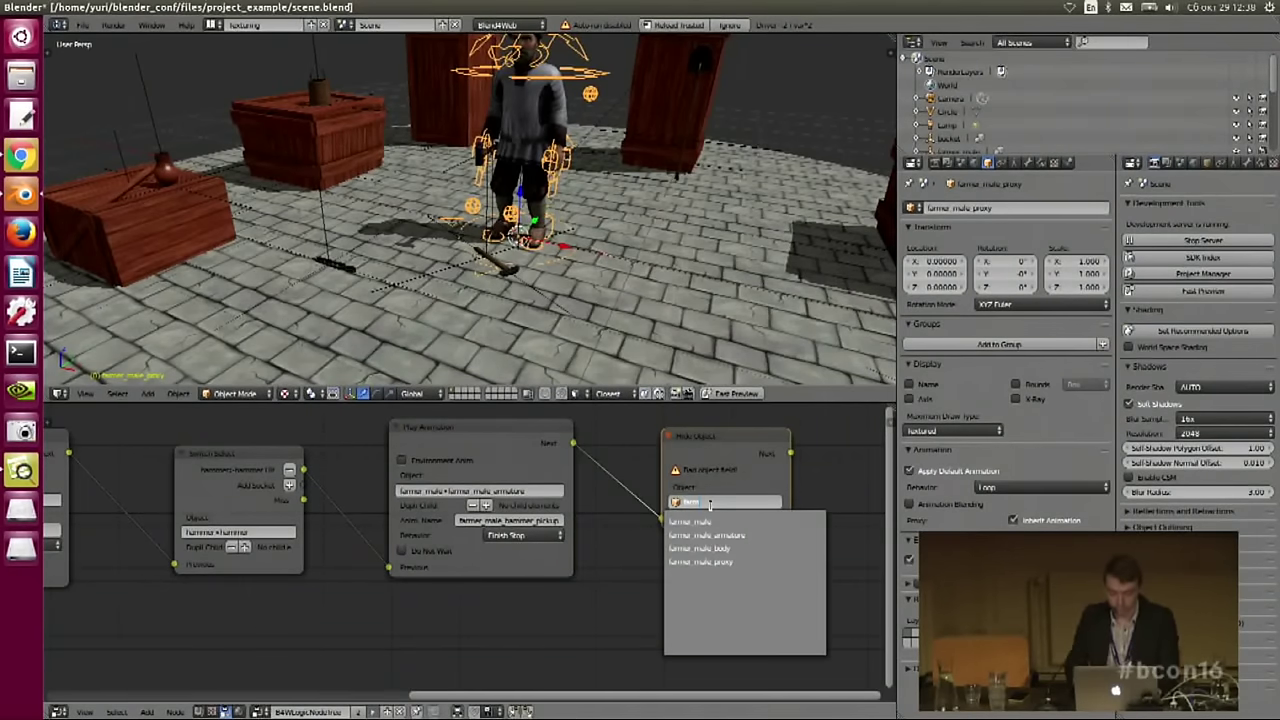
{"action": "left_click", "coordinate": [734, 522]}
{"action": "left_click", "coordinate": [762, 500]}
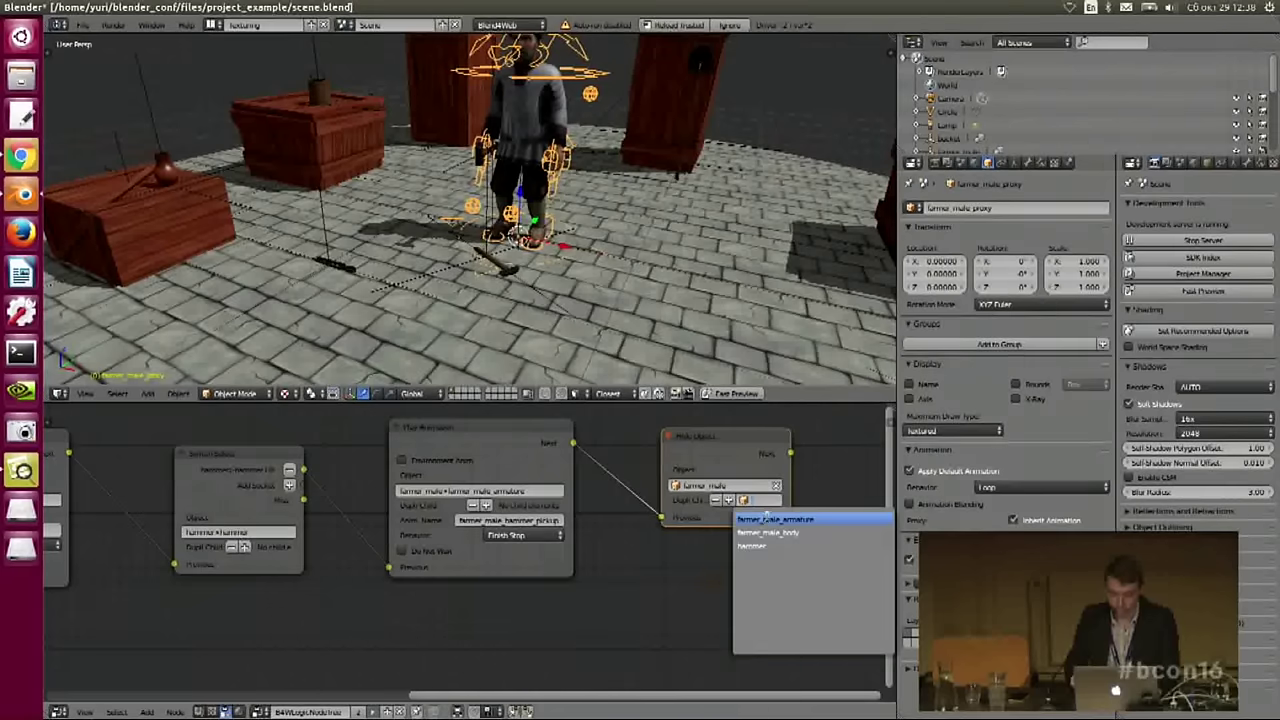
{"action": "left_click", "coordinate": [770, 547]}
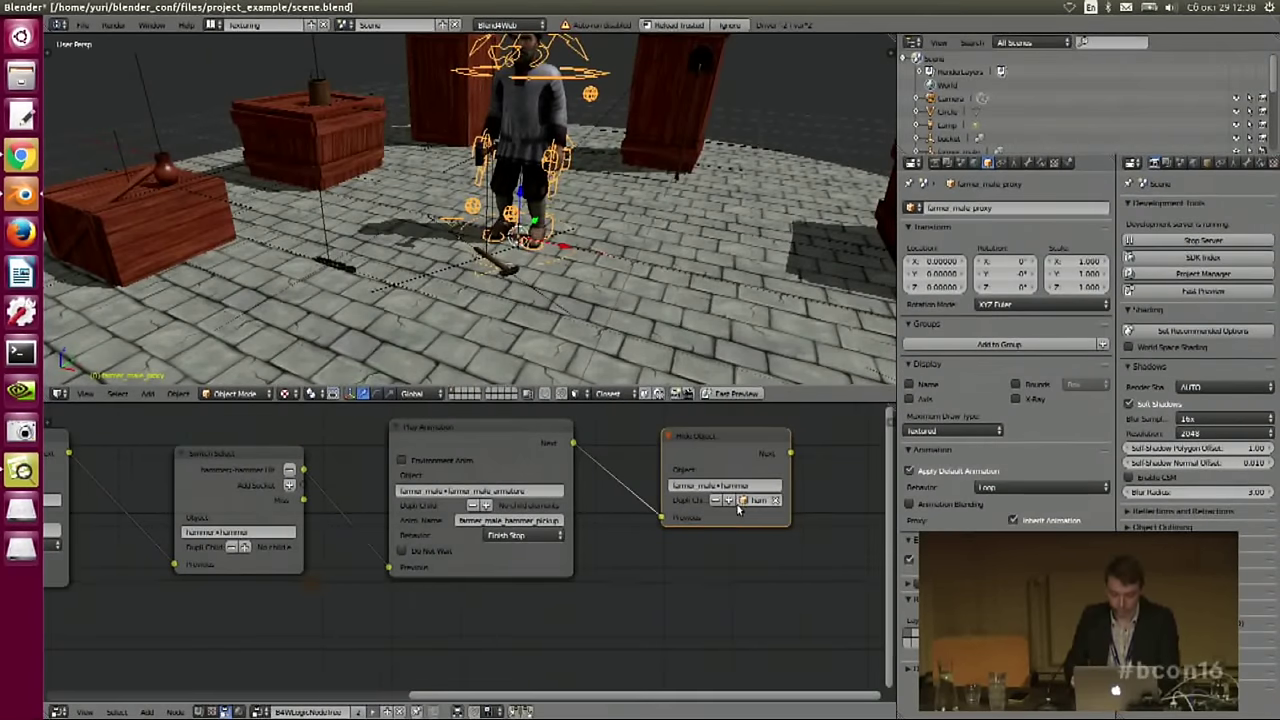
{"action": "left_click_drag", "start_coordinate": [791, 485], "coordinate": [823, 474]}
- Add a second Hide Object node and connect it after the first Hide Object node
{"action": "middle_click_drag", "start_coordinate": [880, 457], "coordinate": [757, 477]}
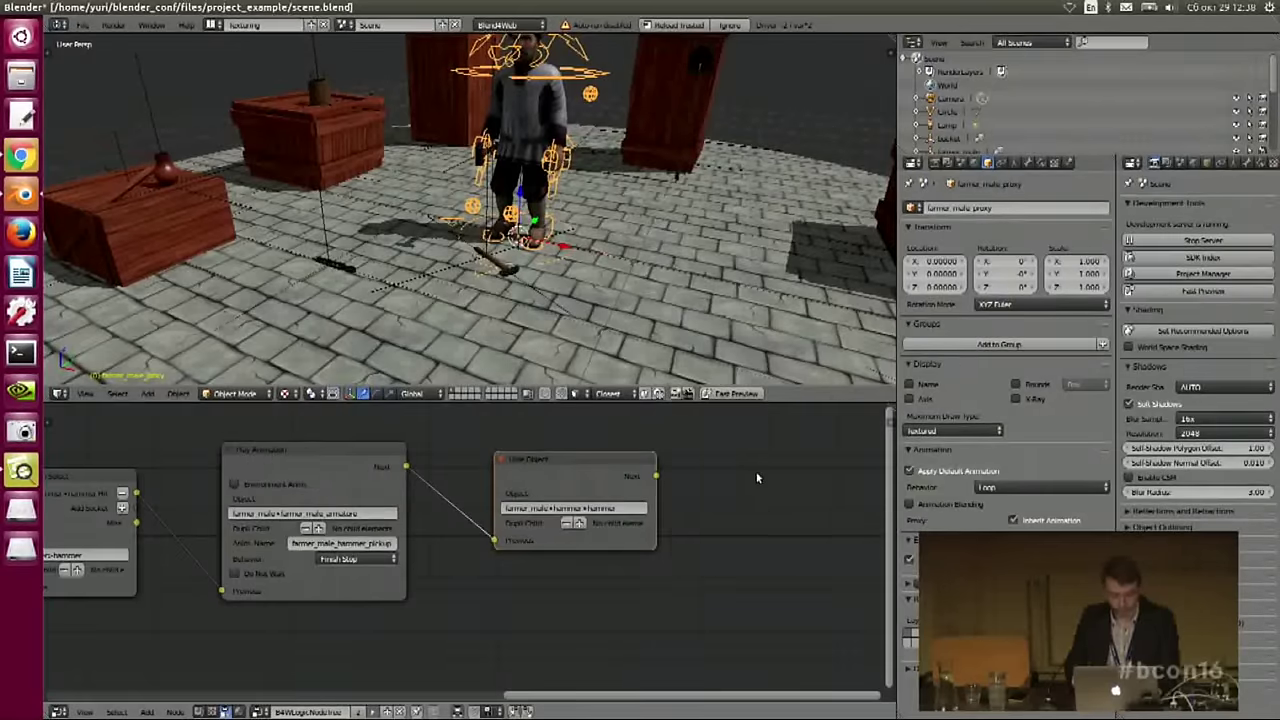
{"action": "key", "text": "shift+a"}
{"action": "mouse_move", "coordinate": [743, 487]}
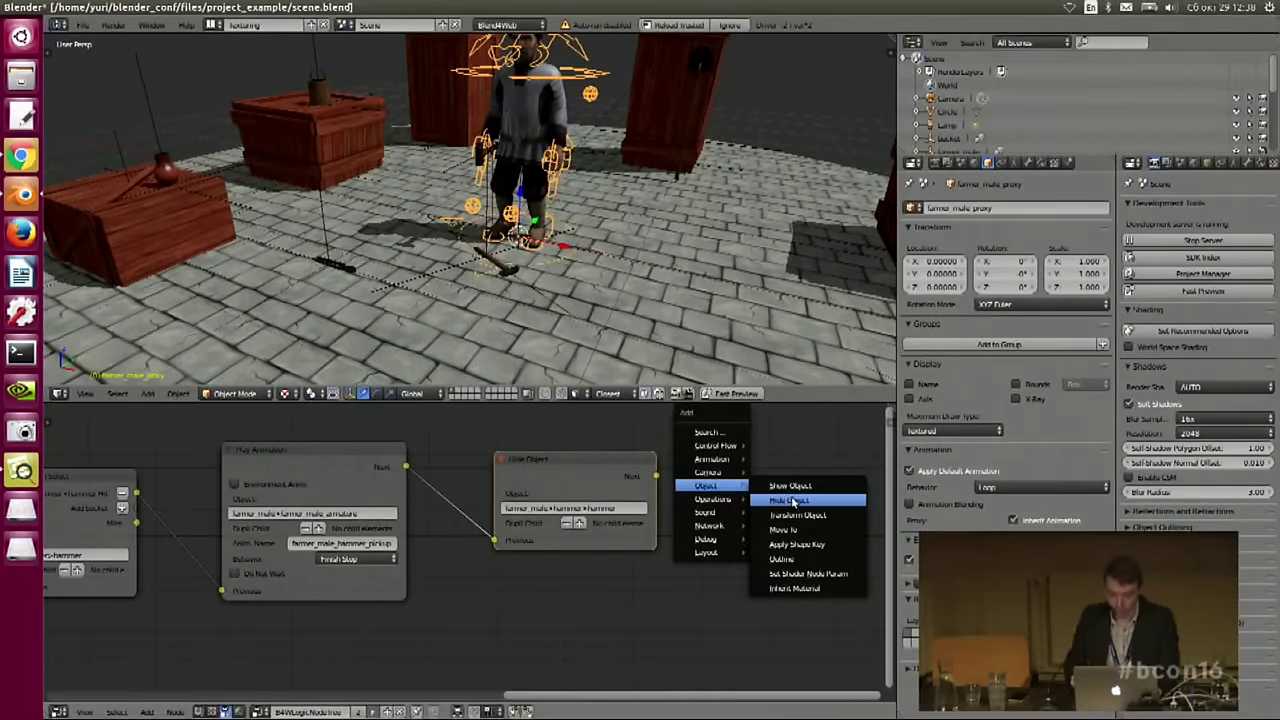
{"action": "left_click", "coordinate": [789, 498]}
{"action": "left_click_drag", "start_coordinate": [656, 475], "coordinate": [740, 522]}
{"action": "left_click_drag", "start_coordinate": [821, 447], "coordinate": [777, 459]}
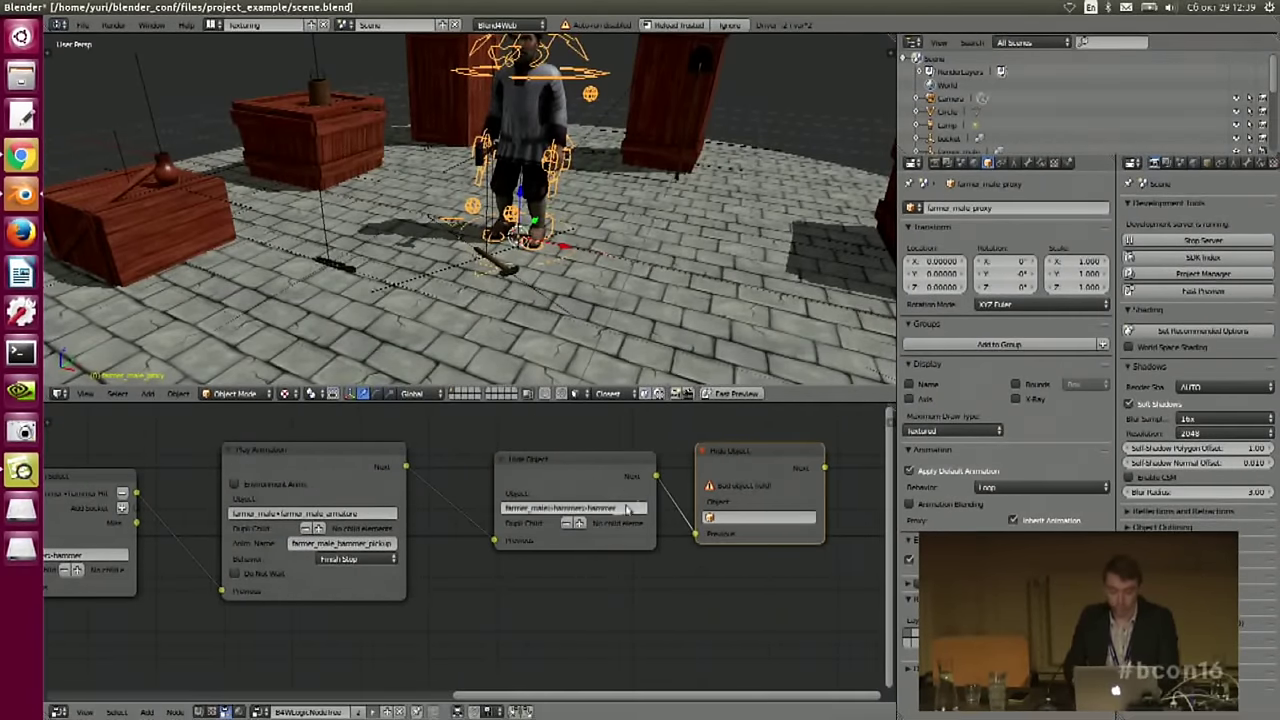
- Set the Show Object node after Entry Point to the farmer_male object with hammer as its dupli child
{"action": "middle_click_drag", "start_coordinate": [588, 494], "coordinate": [638, 485]}
{"action": "middle_click_drag", "start_coordinate": [455, 536], "coordinate": [892, 583]}
{"action": "middle_click_drag", "start_coordinate": [52, 583], "coordinate": [489, 501]}
{"action": "scroll", "coordinate": [490, 506], "scroll_direction": "left", "scroll_amount": 1, "text": "ctrl"}
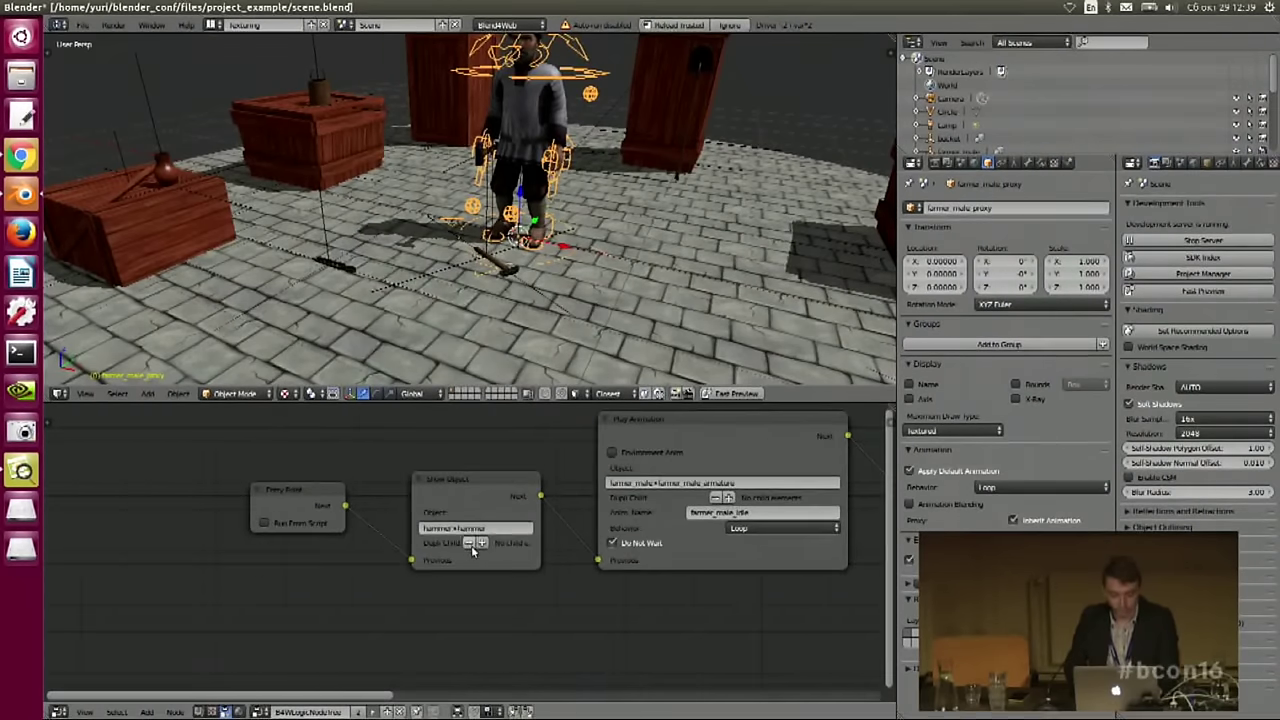
{"action": "left_click", "coordinate": [492, 530]}
{"action": "left_click", "coordinate": [476, 529]}
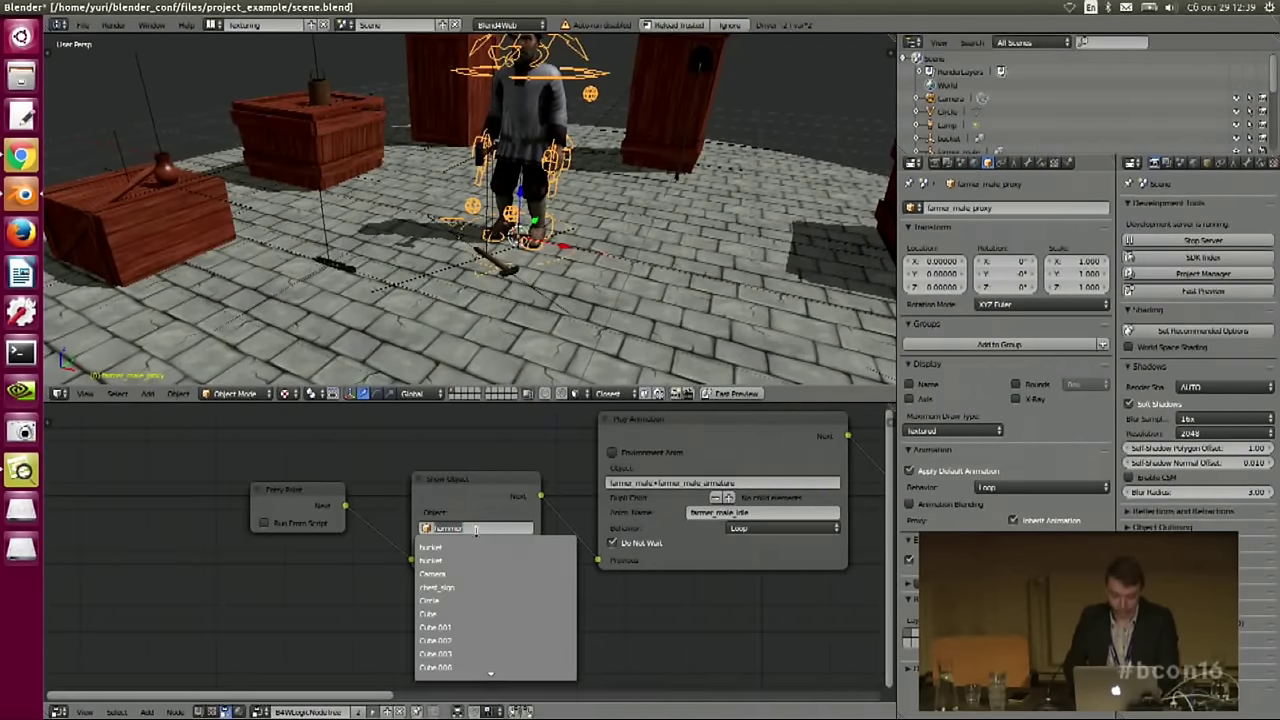
{"action": "left_click", "coordinate": [473, 548]}
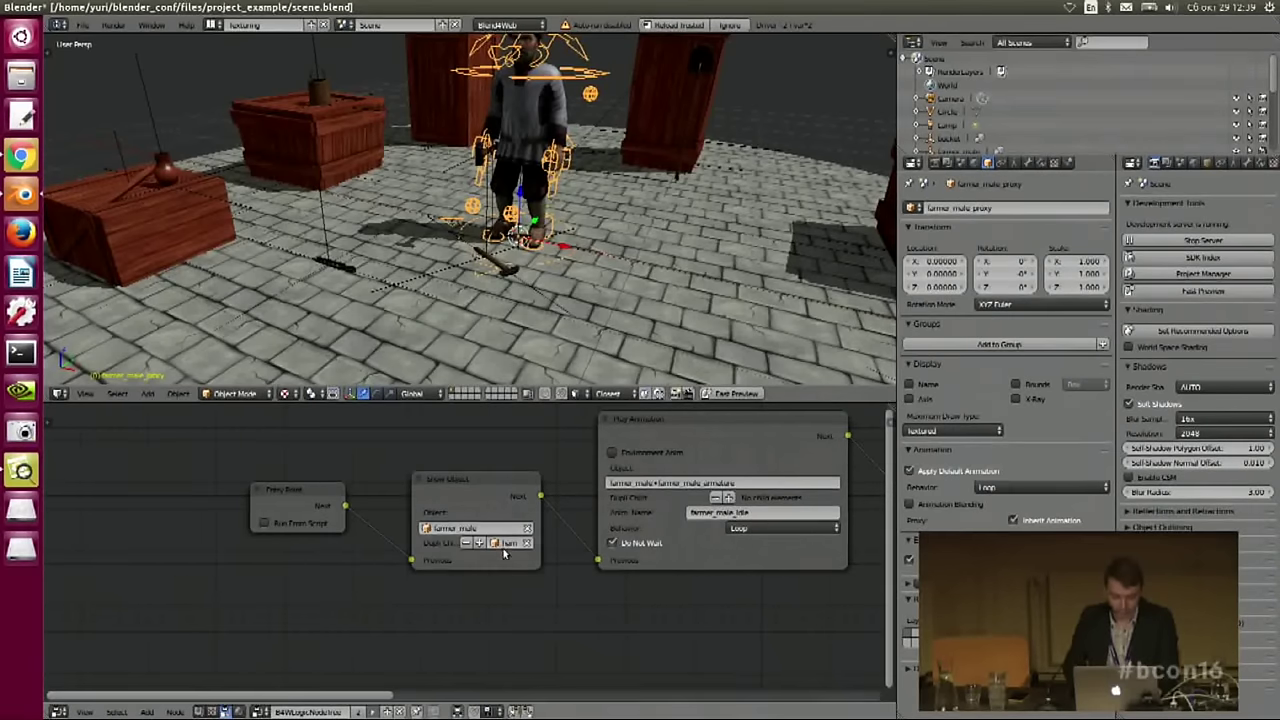
{"action": "left_click", "coordinate": [502, 543]}
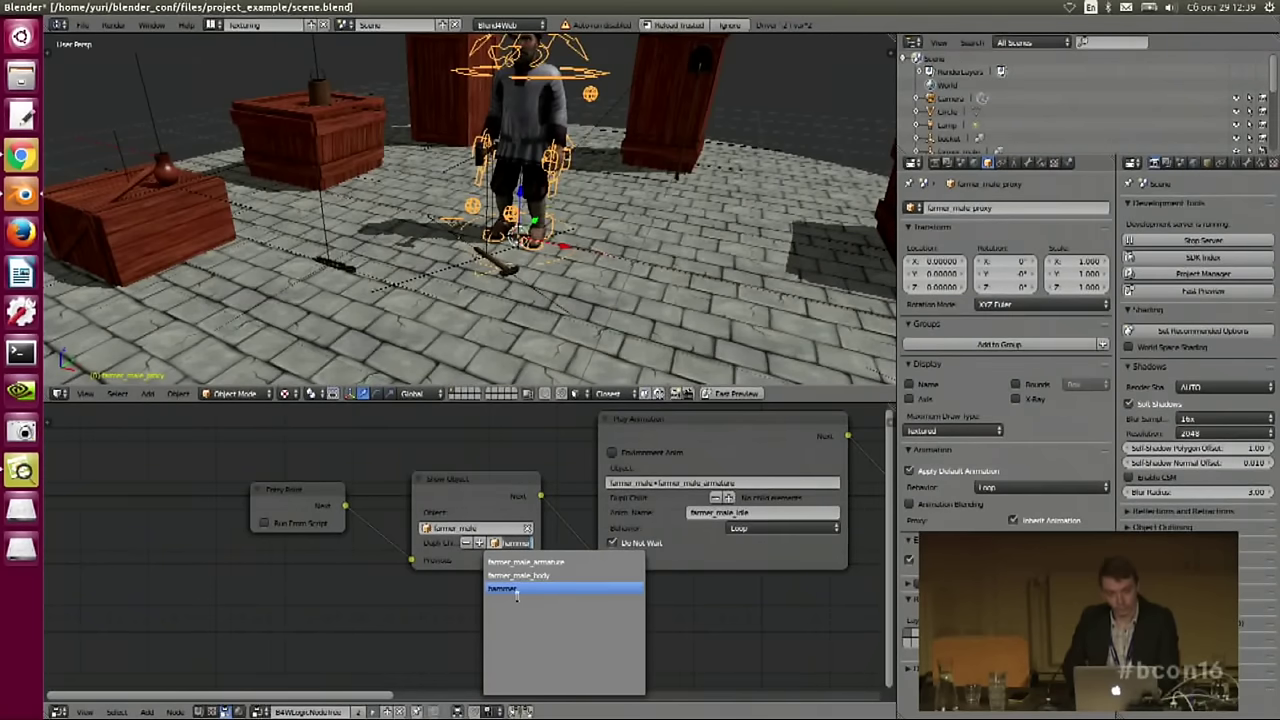
{"action": "left_click", "coordinate": [518, 590]}
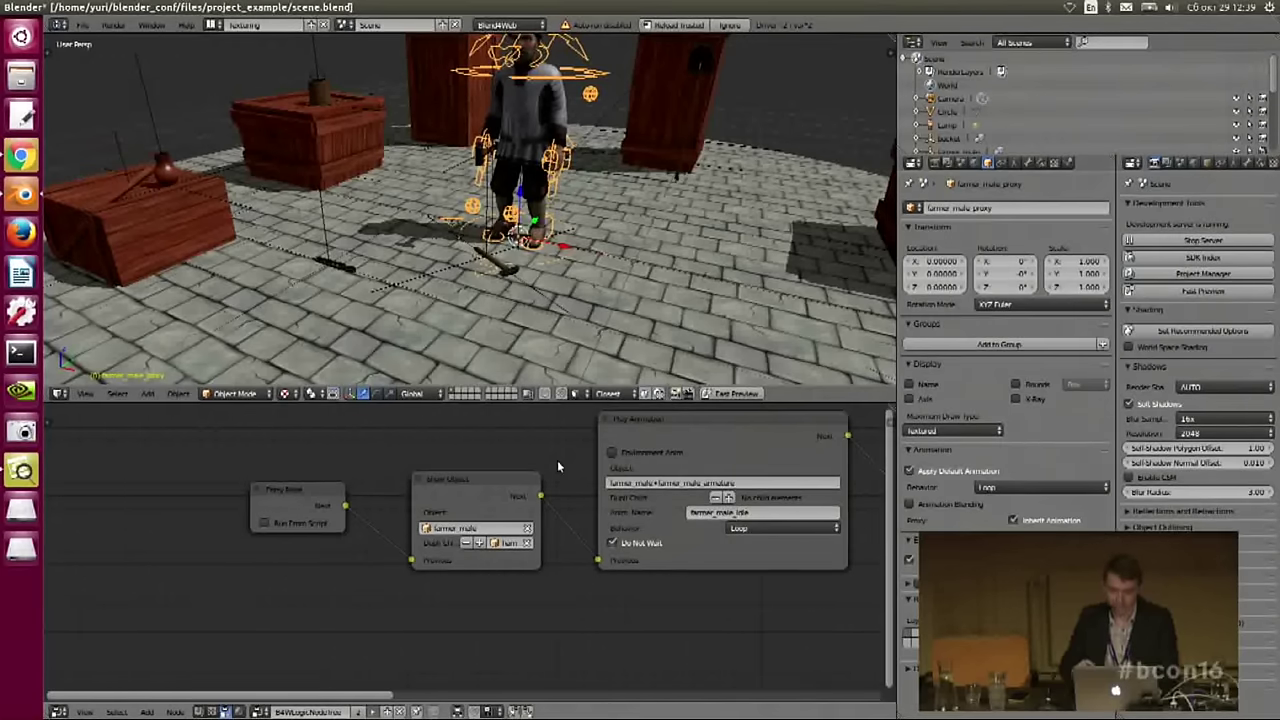
- Widen the Show Object node and add the nested hammer child, making its object path farmer_male > hammer > hammer
{"action": "left_click_drag", "start_coordinate": [412, 503], "coordinate": [386, 503]}
{"action": "left_click_drag", "start_coordinate": [481, 491], "coordinate": [473, 464]}
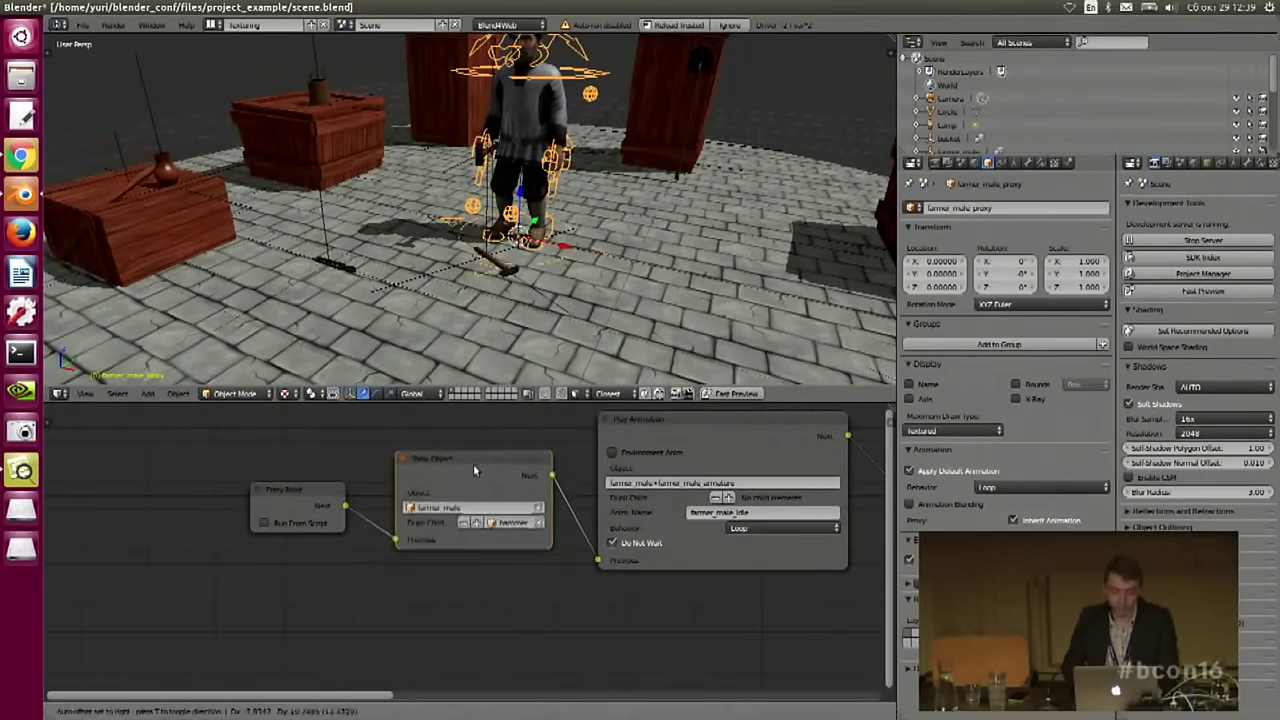
{"action": "left_click", "coordinate": [518, 523]}
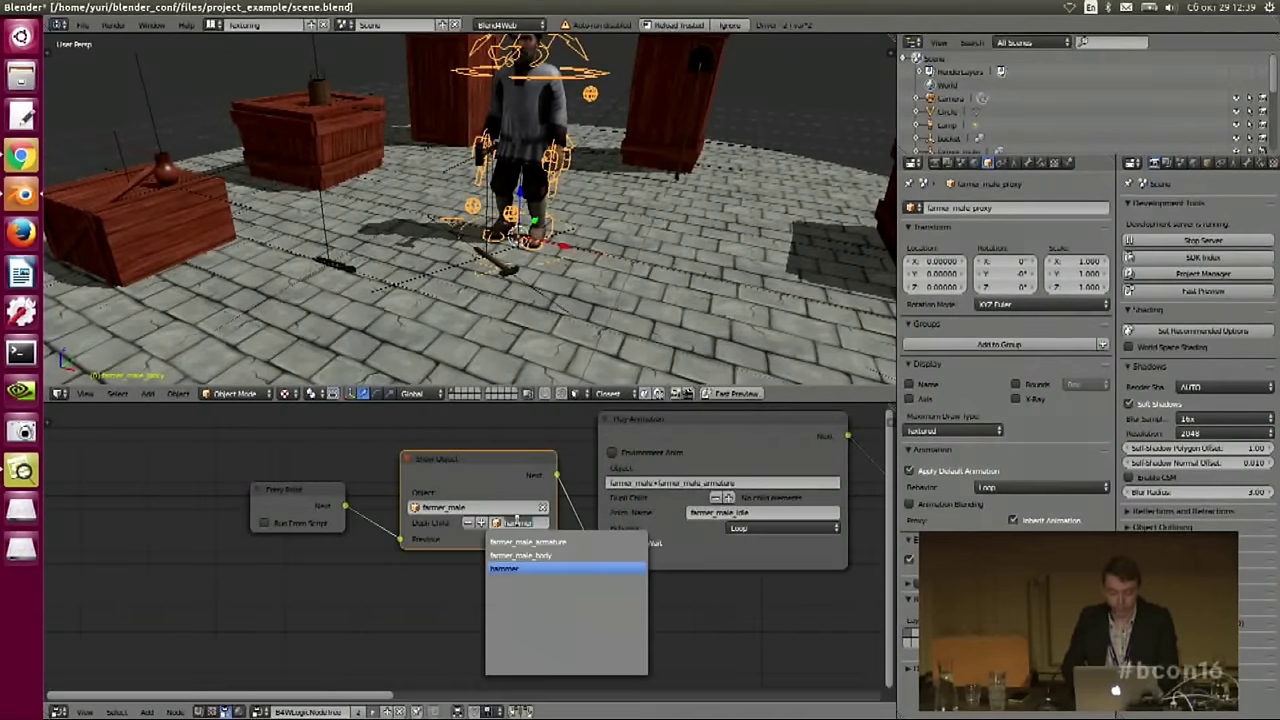
{"action": "left_click", "coordinate": [520, 570]}
{"action": "left_click", "coordinate": [517, 524]}
{"action": "left_click", "coordinate": [518, 541]}
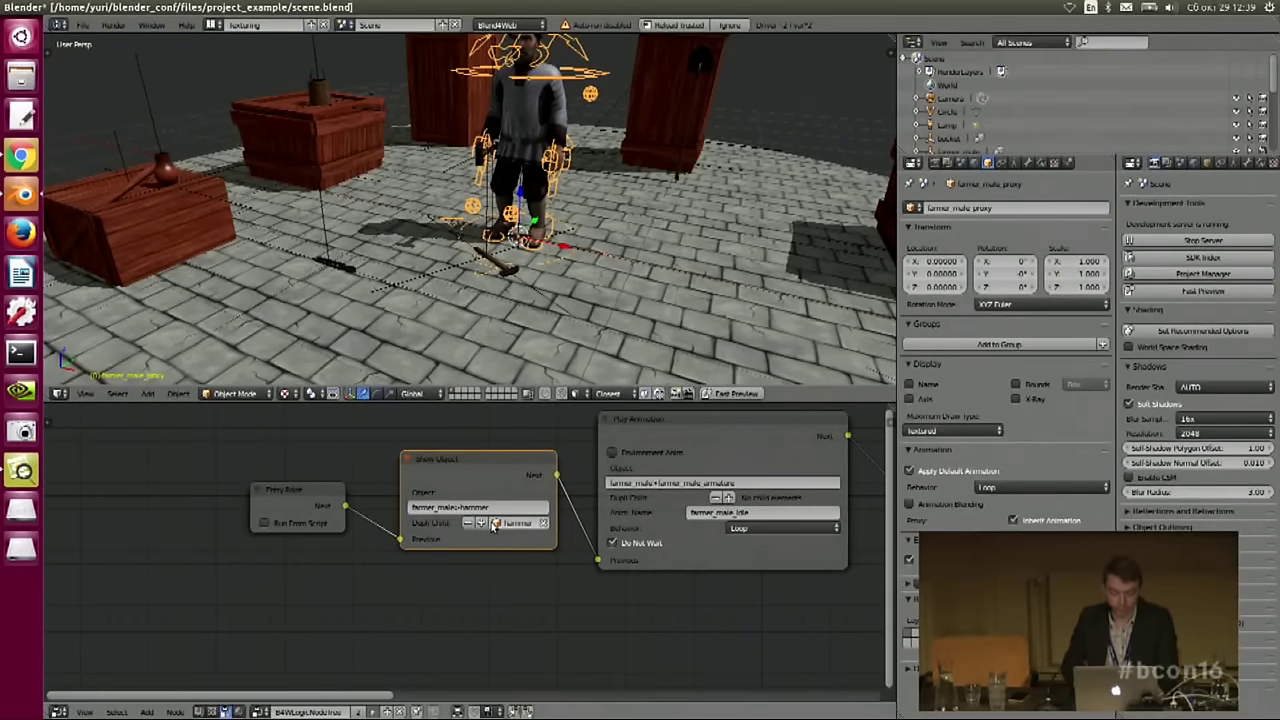
{"action": "left_click_drag", "start_coordinate": [498, 490], "coordinate": [492, 498]}
- Change the object of the first Hide Object node after the pickup animation to hammer > hammer
{"action": "middle_click_drag", "start_coordinate": [852, 512], "coordinate": [491, 524]}
{"action": "middle_click_drag", "start_coordinate": [786, 542], "coordinate": [458, 551]}
{"action": "scroll", "coordinate": [786, 539], "scroll_direction": "down", "scroll_amount": 5}
{"action": "scroll", "coordinate": [680, 506], "scroll_direction": "up", "scroll_amount": 10}
{"action": "middle_click_drag", "start_coordinate": [786, 450], "coordinate": [591, 506]}
{"action": "scroll", "coordinate": [640, 508], "scroll_direction": "down", "scroll_amount": 8}
{"action": "middle_click_drag", "start_coordinate": [441, 491], "coordinate": [556, 498]}
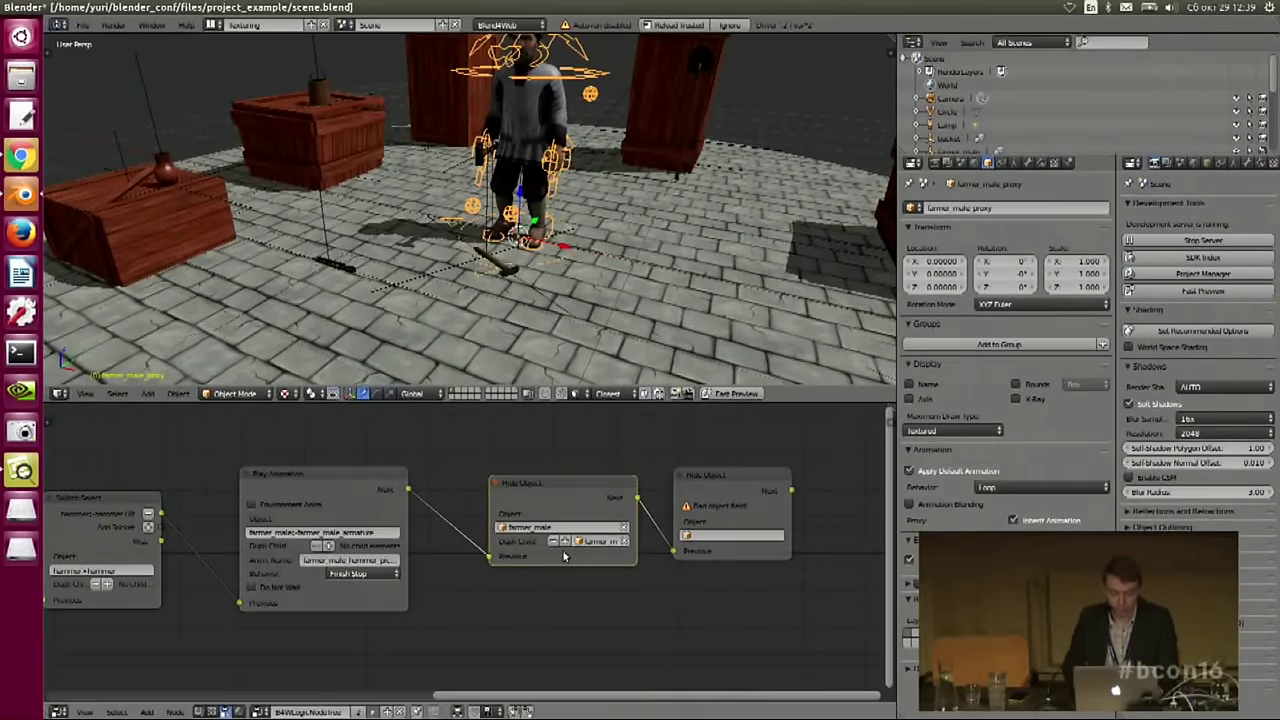
{"action": "left_click", "coordinate": [570, 527]}
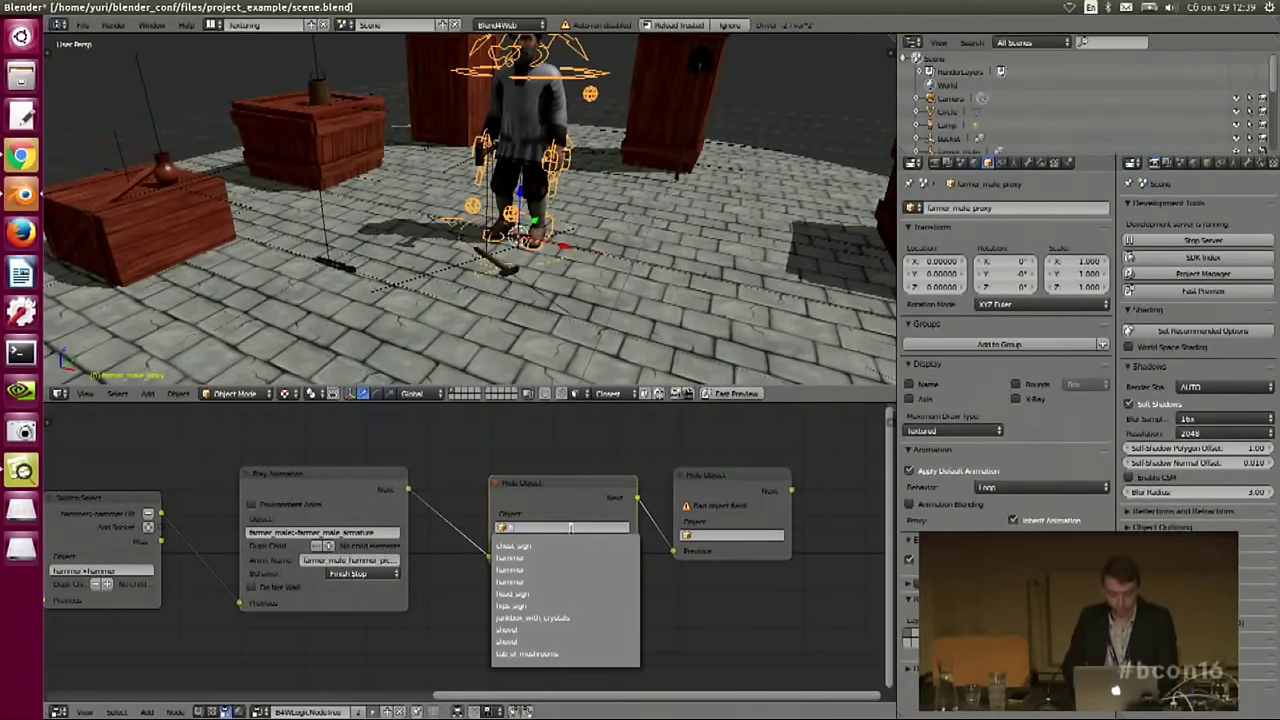
{"action": "type", "text": "ham"}
{"action": "left_click", "coordinate": [567, 544]}
{"action": "left_click", "coordinate": [599, 543]}
{"action": "left_click", "coordinate": [599, 557]}
- Set the last Hide Object node to the farmer_male object with hammer as its dupli child
{"action": "left_click", "coordinate": [725, 485]}
{"action": "middle_click_drag", "start_coordinate": [730, 487], "coordinate": [617, 487]}
{"action": "left_click", "coordinate": [615, 537]}
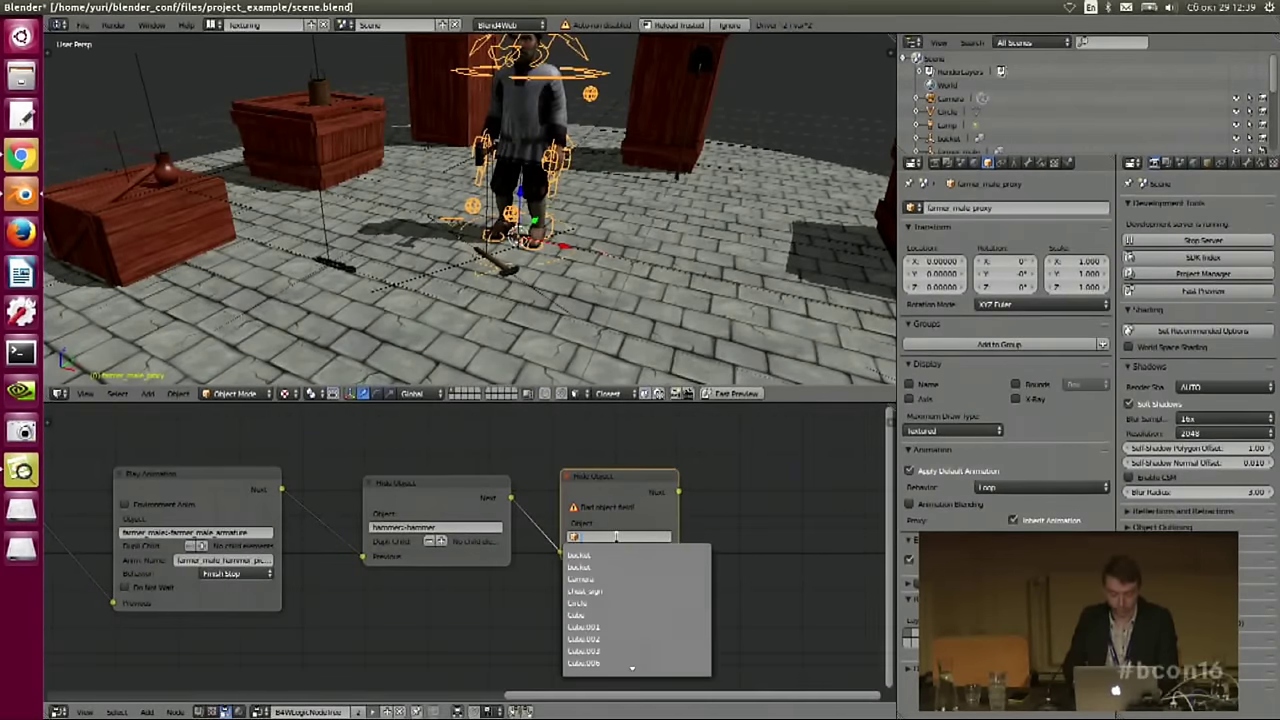
{"action": "left_click", "coordinate": [598, 555]}
{"action": "left_click", "coordinate": [643, 537]}
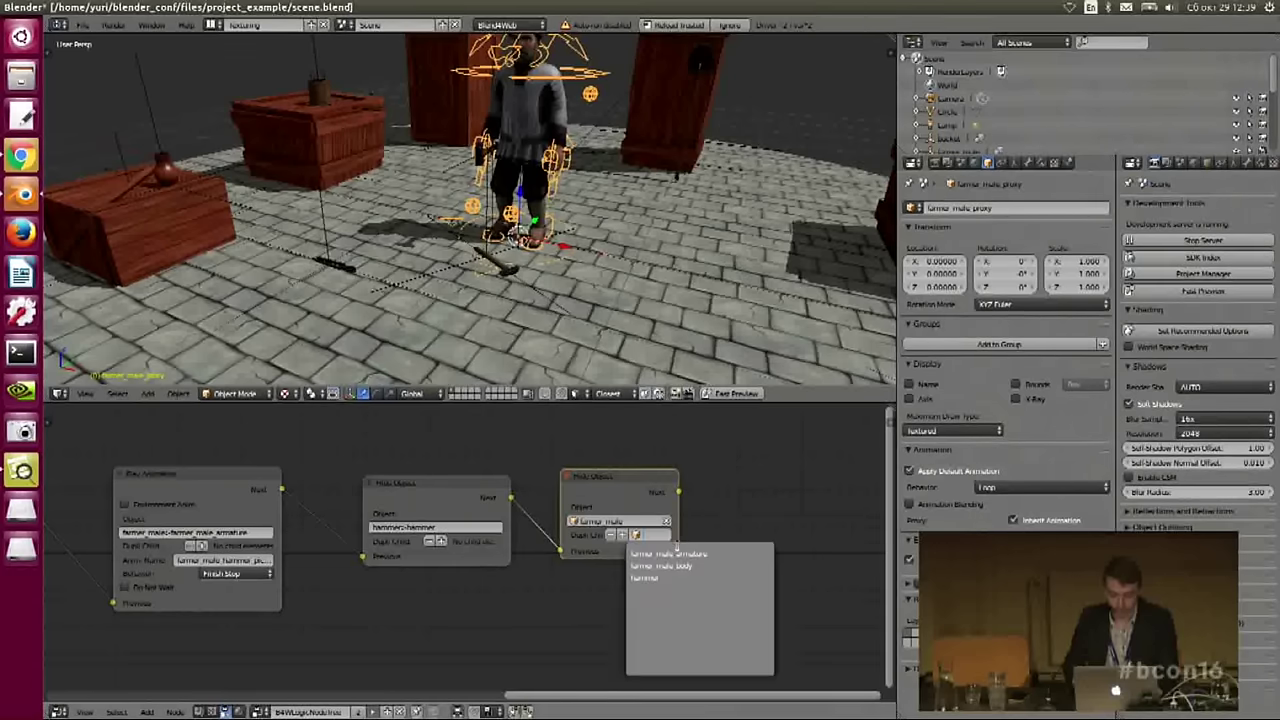
{"action": "left_click", "coordinate": [648, 577]}
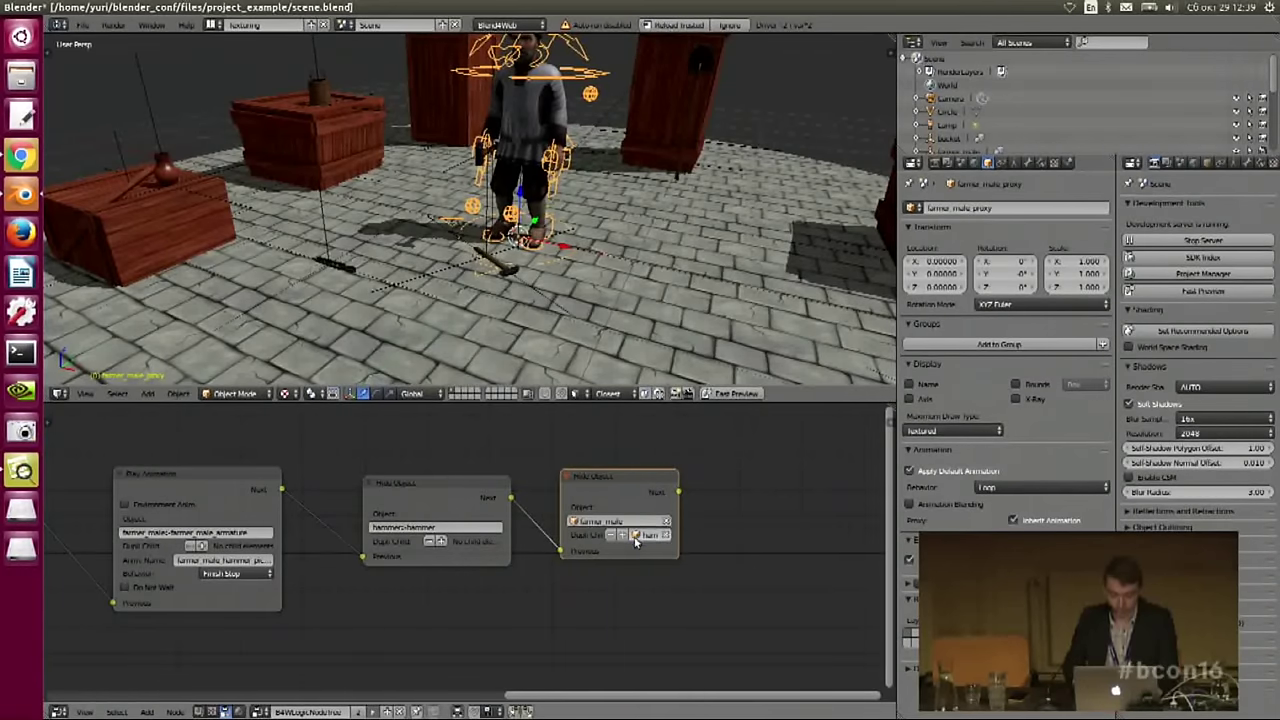
{"action": "middle_click_drag", "start_coordinate": [601, 504], "coordinate": [623, 503]}
{"action": "left_click_drag", "start_coordinate": [642, 474], "coordinate": [639, 477]}
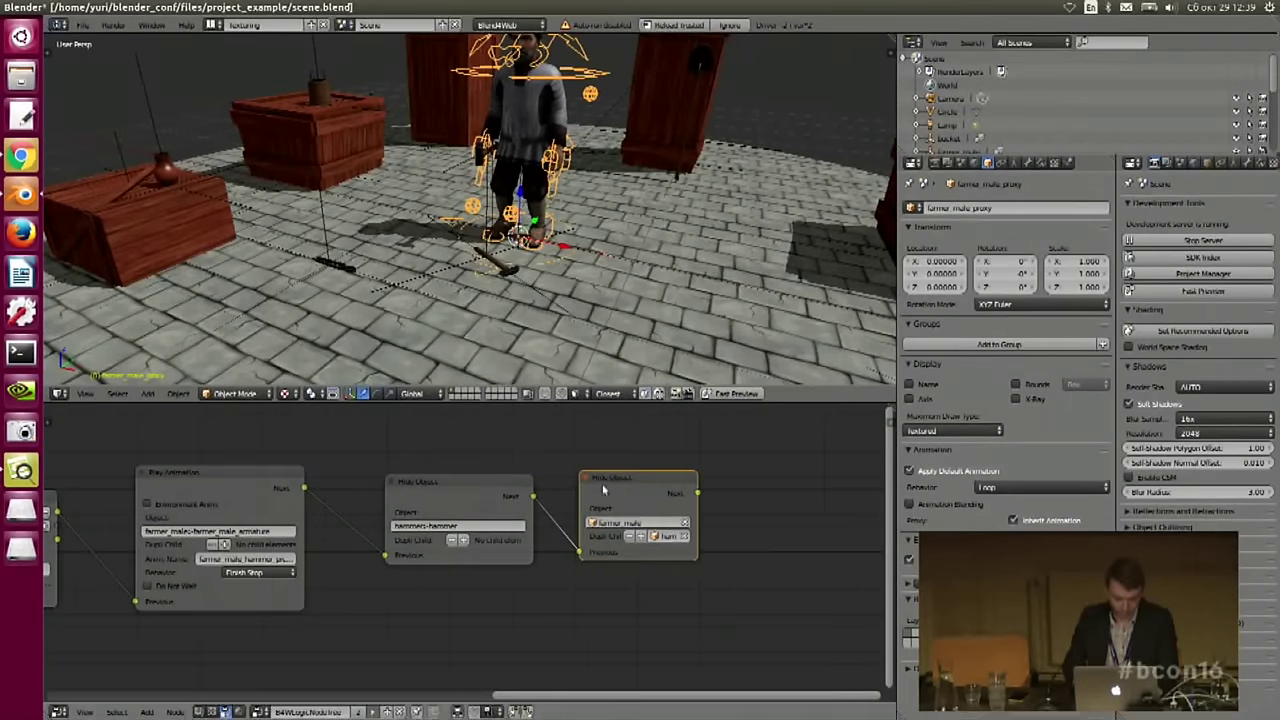
- Replace the last Hide Object node with a Show Object node connected after the remaining Hide Object node
{"action": "key", "text": "x"}
{"action": "key", "text": "shift+a"}
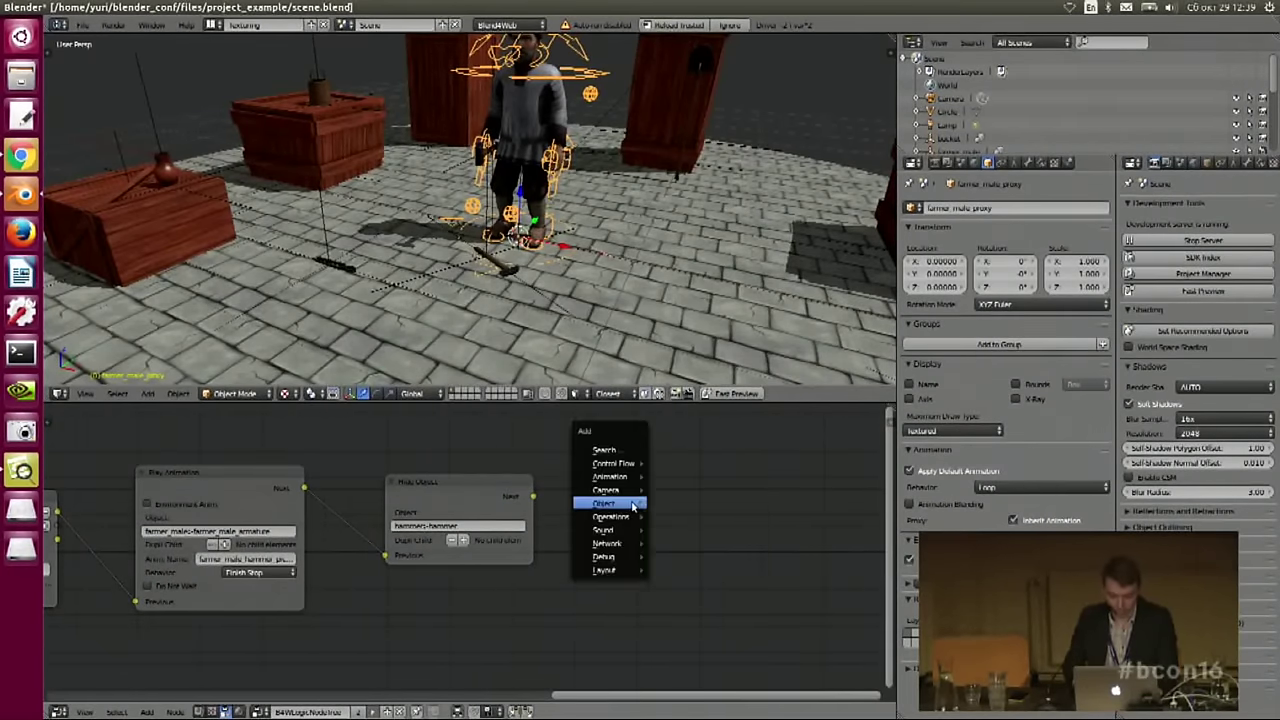
{"action": "mouse_move", "coordinate": [640, 503]}
{"action": "left_click", "coordinate": [686, 505]}
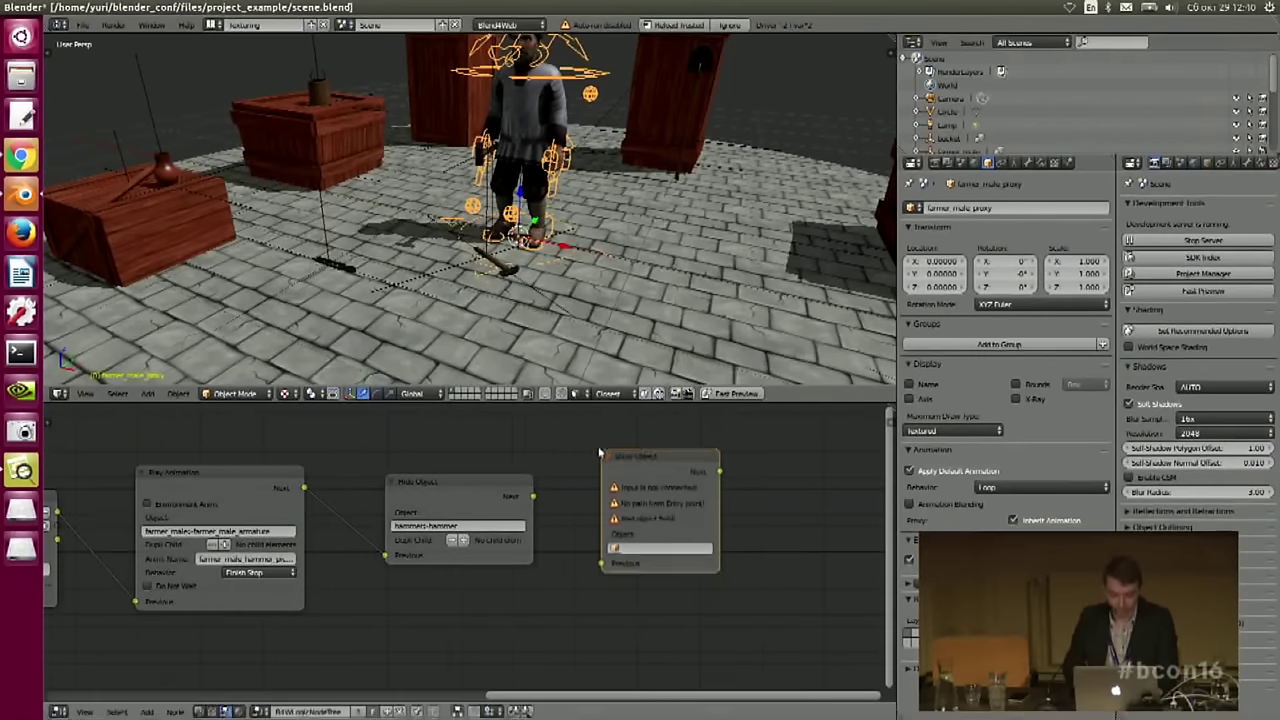
{"action": "left_click_drag", "start_coordinate": [535, 497], "coordinate": [602, 565]}
{"action": "left_click_drag", "start_coordinate": [661, 466], "coordinate": [631, 482]}
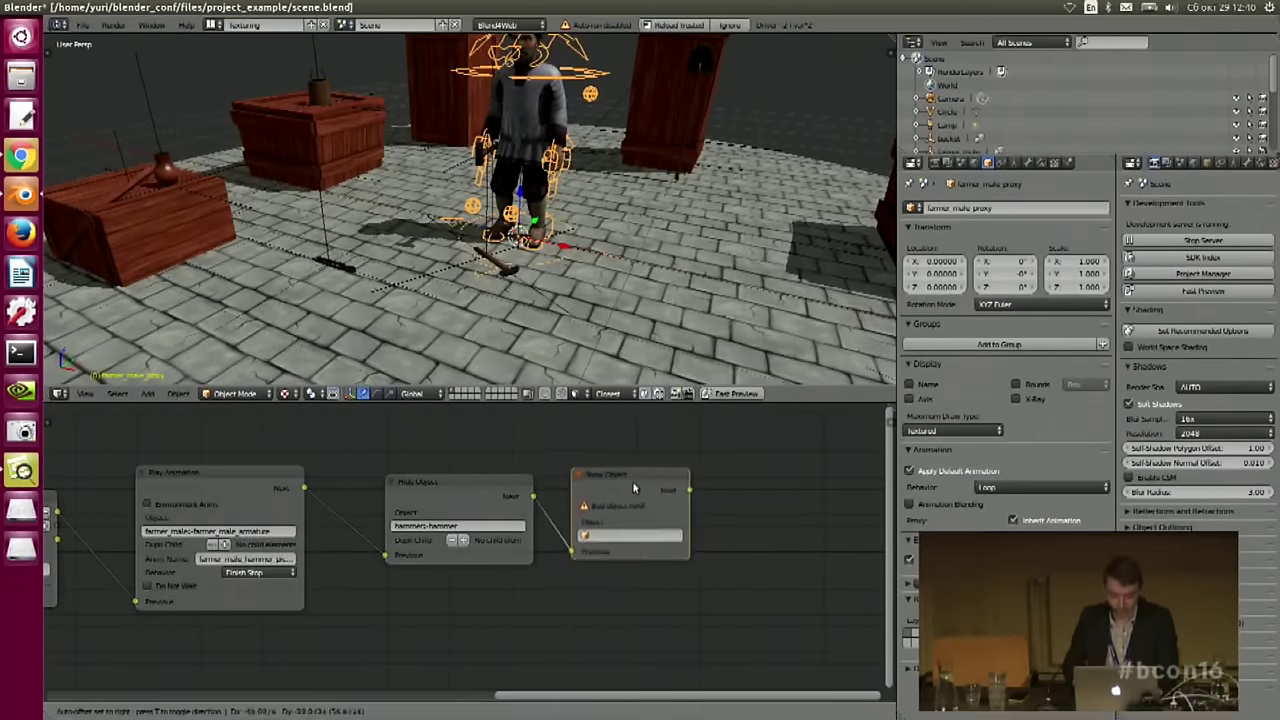
{"action": "middle_click_drag", "start_coordinate": [631, 482], "coordinate": [643, 473]}
- Set the object of the last Show Object node to farmer_male > hammer > hammer
{"action": "left_click", "coordinate": [637, 523]}
{"action": "type", "text": "fa"}
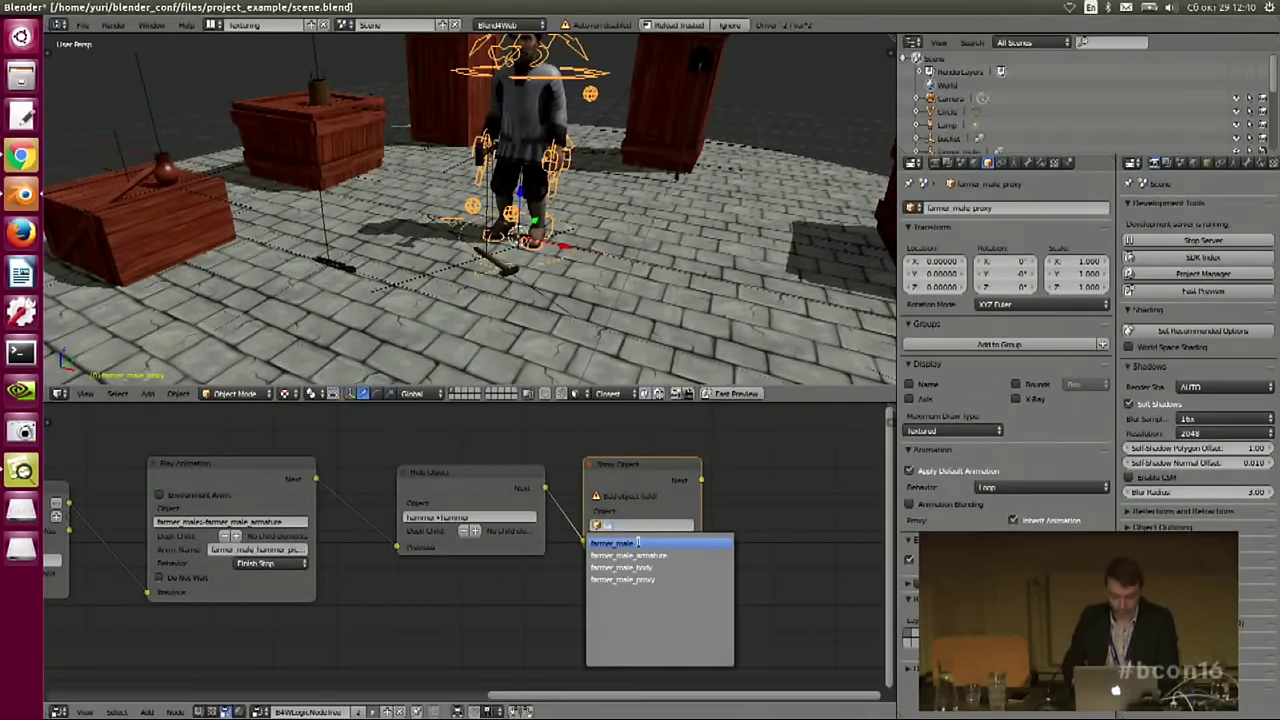
{"action": "left_click", "coordinate": [638, 542]}
{"action": "left_click", "coordinate": [667, 522]}
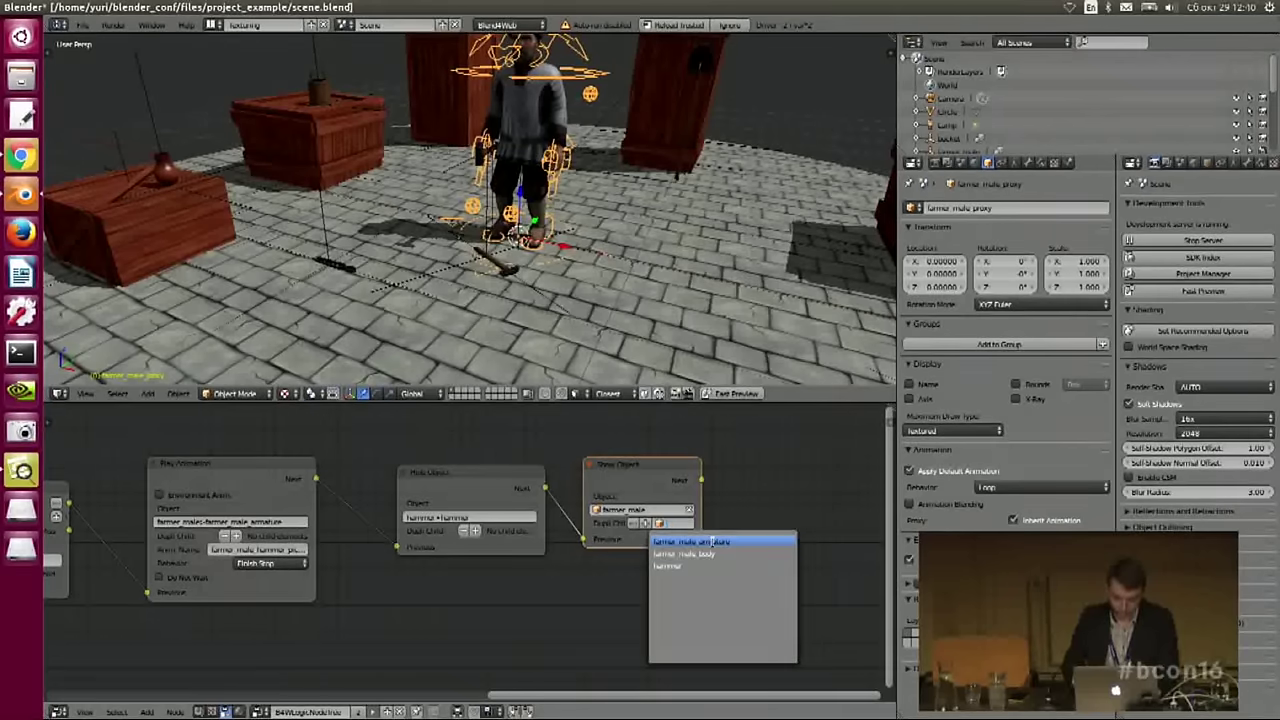
{"action": "left_click", "coordinate": [693, 566]}
{"action": "left_click", "coordinate": [646, 525]}
{"action": "left_click", "coordinate": [667, 524]}
{"action": "left_click", "coordinate": [670, 543]}
{"action": "left_click", "coordinate": [646, 525]}
{"action": "left_click_drag", "start_coordinate": [648, 468], "coordinate": [653, 475]}
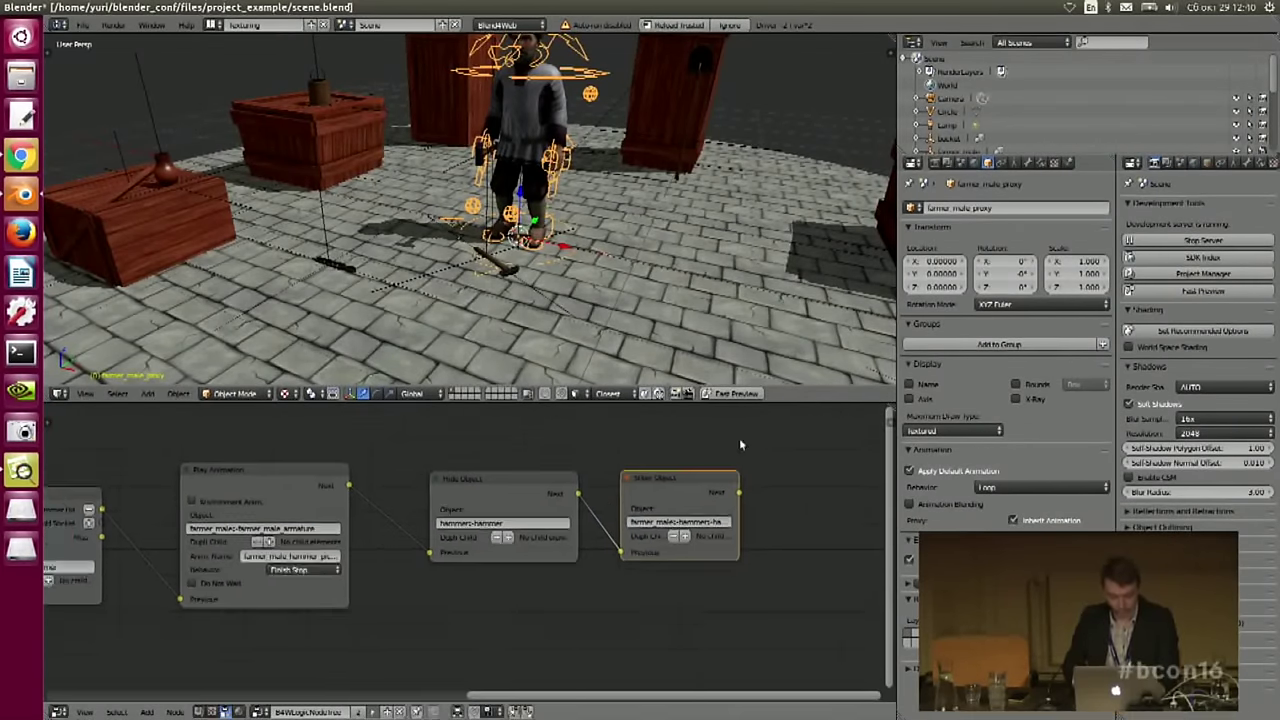
- Review the whole logic node chain, checking the show and hide nodes around the animation nodes
{"action": "scroll", "coordinate": [739, 438], "scroll_direction": "down", "scroll_amount": 4}
{"action": "scroll", "coordinate": [800, 497], "scroll_direction": "up", "scroll_amount": 2}
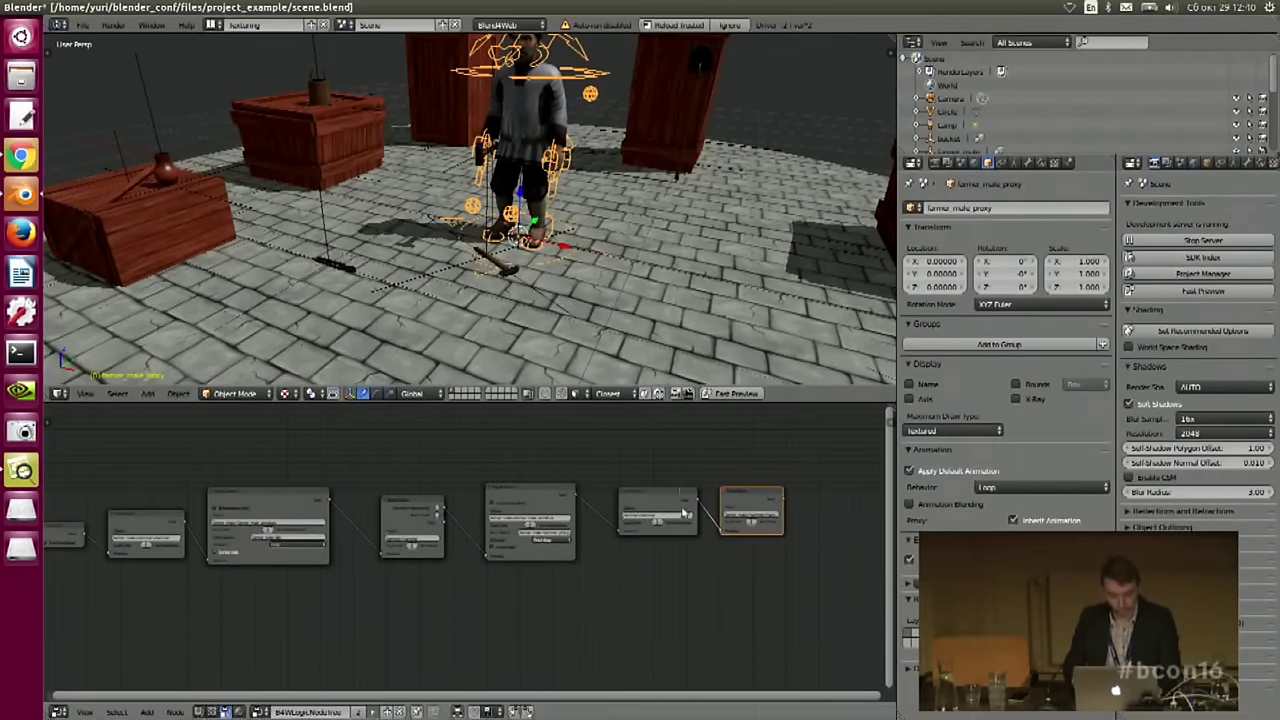
{"action": "scroll", "coordinate": [545, 562], "scroll_direction": "up", "scroll_amount": 2}
{"action": "middle_click_drag", "start_coordinate": [545, 562], "coordinate": [460, 579]}
{"action": "left_click", "coordinate": [584, 503]}
{"action": "left_click_drag", "start_coordinate": [584, 497], "coordinate": [582, 502]}
{"action": "middle_click_drag", "start_coordinate": [354, 540], "coordinate": [499, 523]}
{"action": "left_click", "coordinate": [547, 479]}
- Delete the Show Object node after Entry Point and connect a new Hide Object node to Entry Point in its place
{"action": "middle_click_drag", "start_coordinate": [370, 519], "coordinate": [770, 509]}
{"action": "middle_click_drag", "start_coordinate": [230, 550], "coordinate": [637, 537]}
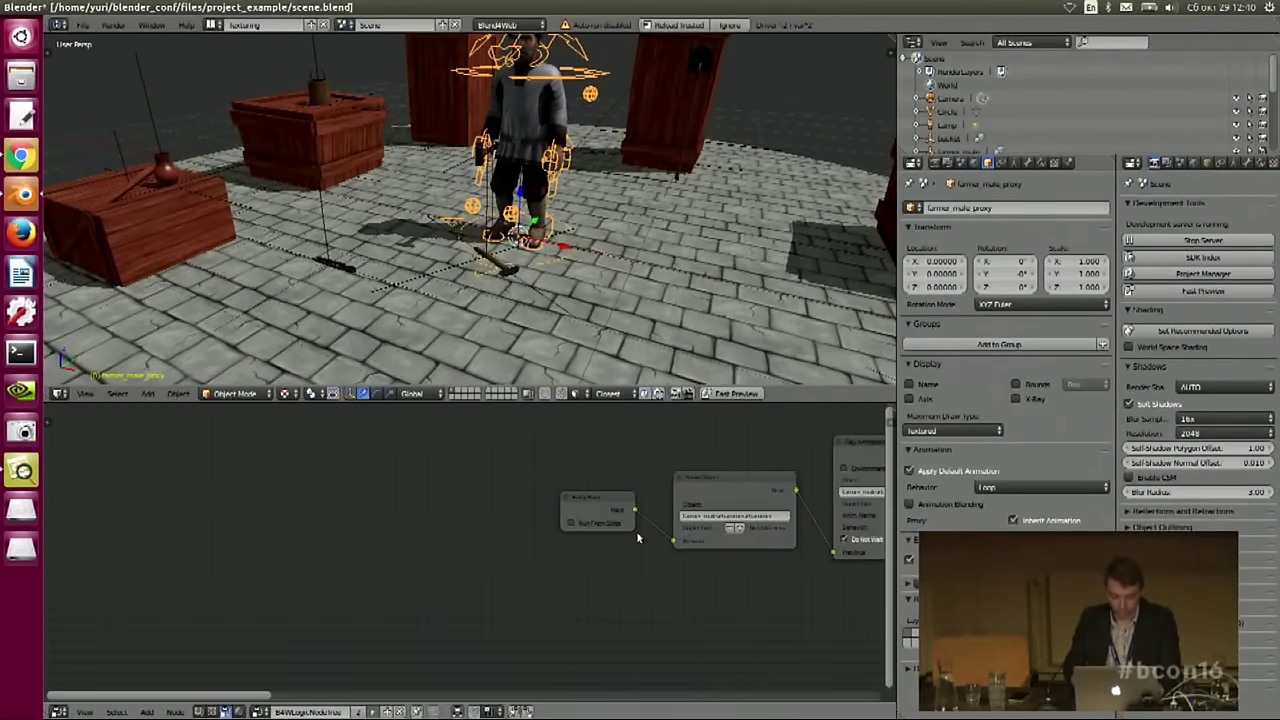
{"action": "scroll", "coordinate": [650, 598], "scroll_direction": "up", "scroll_amount": 2}
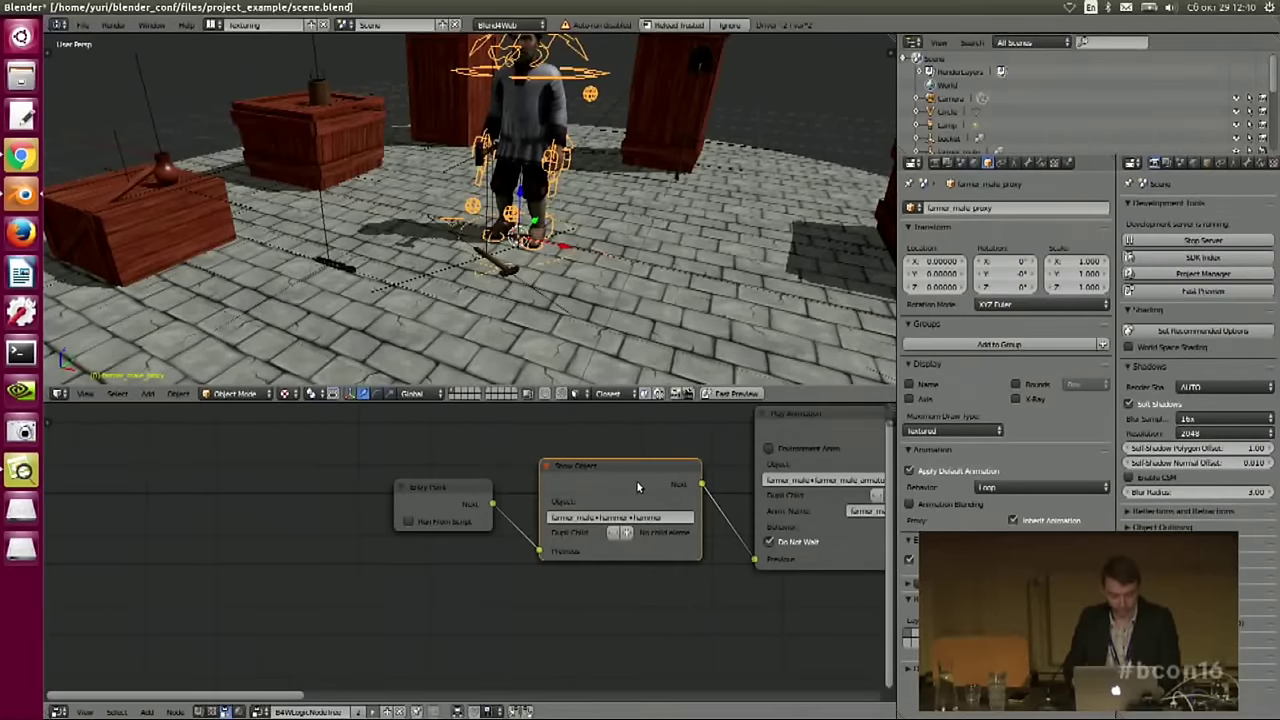
{"action": "key", "text": "x"}
{"action": "key", "text": "shift+a"}
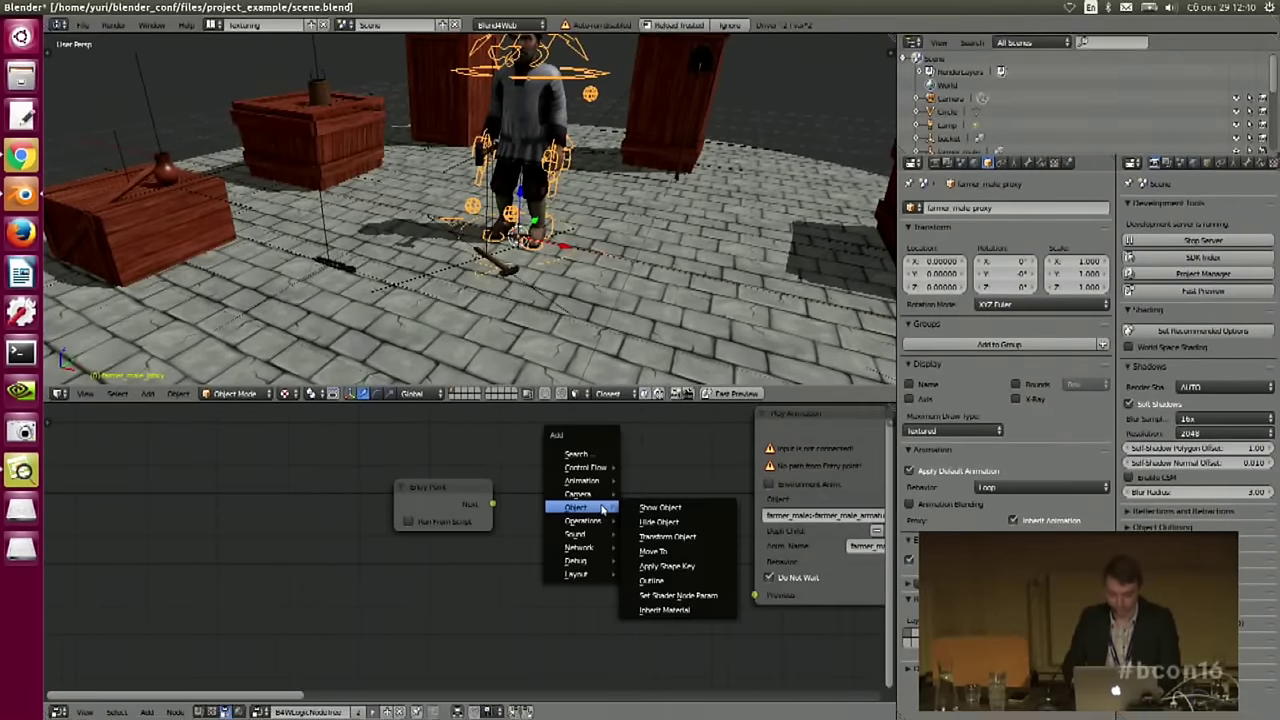
{"action": "left_click", "coordinate": [660, 522]}
{"action": "left_click", "coordinate": [557, 445]}
{"action": "left_click_drag", "start_coordinate": [493, 504], "coordinate": [557, 573]}
- Set the new Hide Object node's object to hammer > hammer and connect it to the farmer_male_idle Play Animation node
{"action": "left_click", "coordinate": [604, 519]}
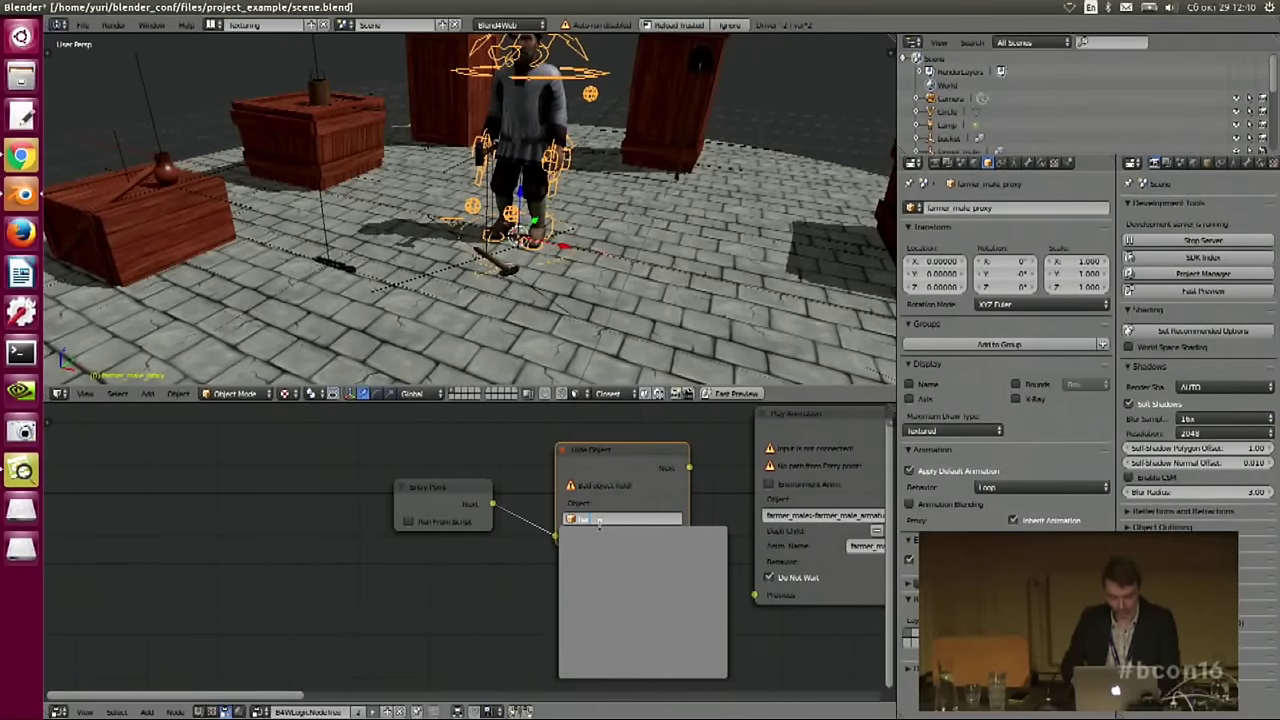
{"action": "key", "text": "BackSpace"}
{"action": "key", "text": "BackSpace"}
{"action": "key", "text": "BackSpace"}
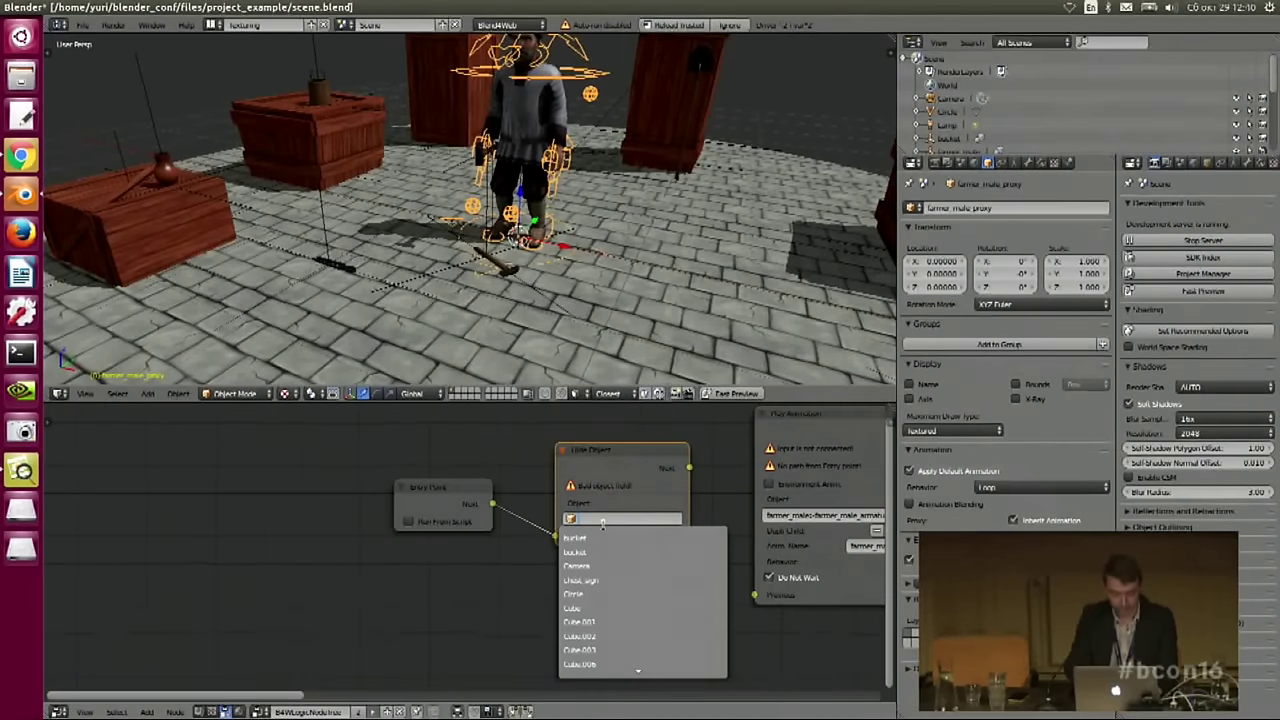
{"action": "key", "text": "Escape"}
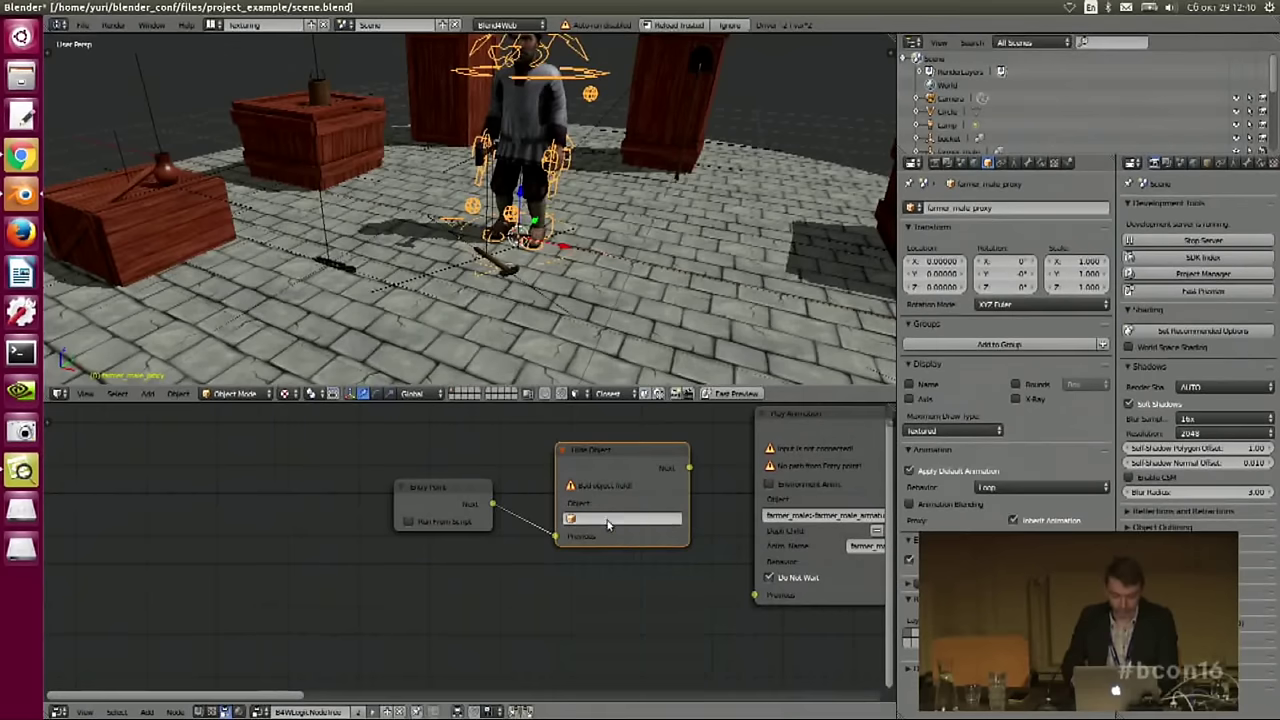
{"action": "left_click", "coordinate": [607, 519]}
{"action": "left_click", "coordinate": [614, 537]}
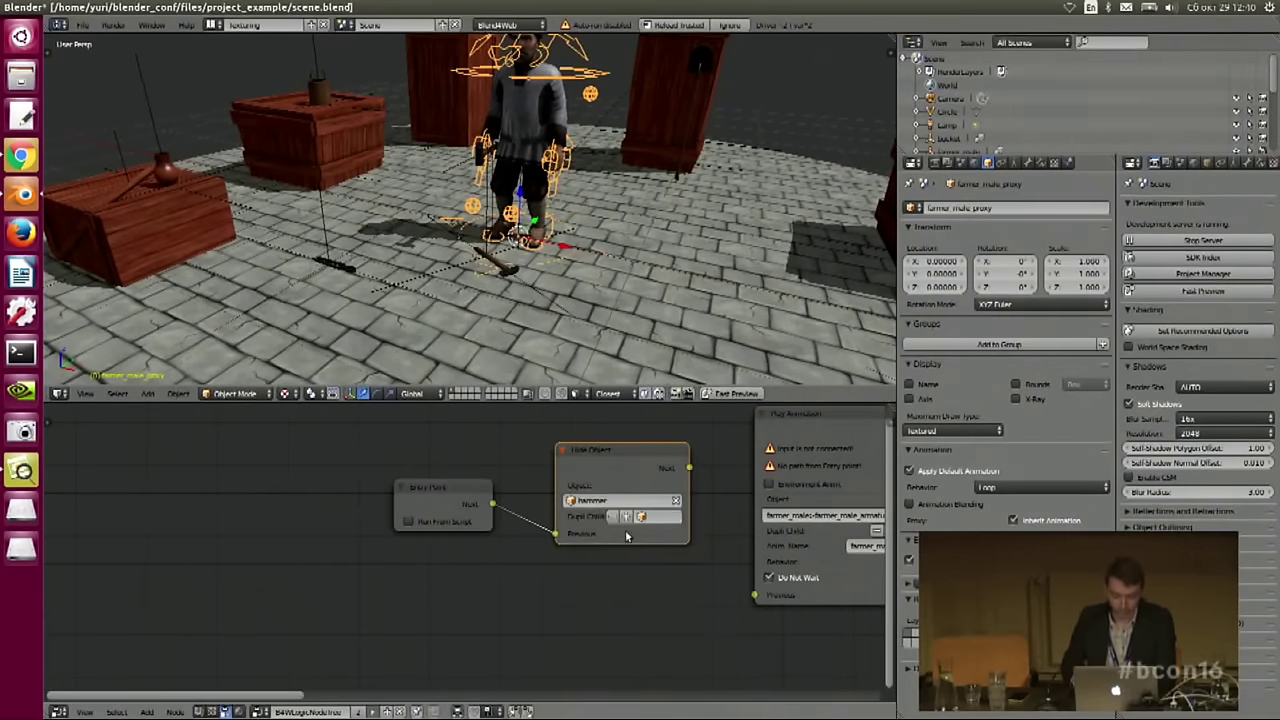
{"action": "left_click", "coordinate": [651, 518]}
{"action": "left_click", "coordinate": [651, 538]}
{"action": "left_click", "coordinate": [628, 518]}
{"action": "left_click_drag", "start_coordinate": [689, 467], "coordinate": [754, 595]}
{"action": "left_click_drag", "start_coordinate": [633, 451], "coordinate": [636, 456]}
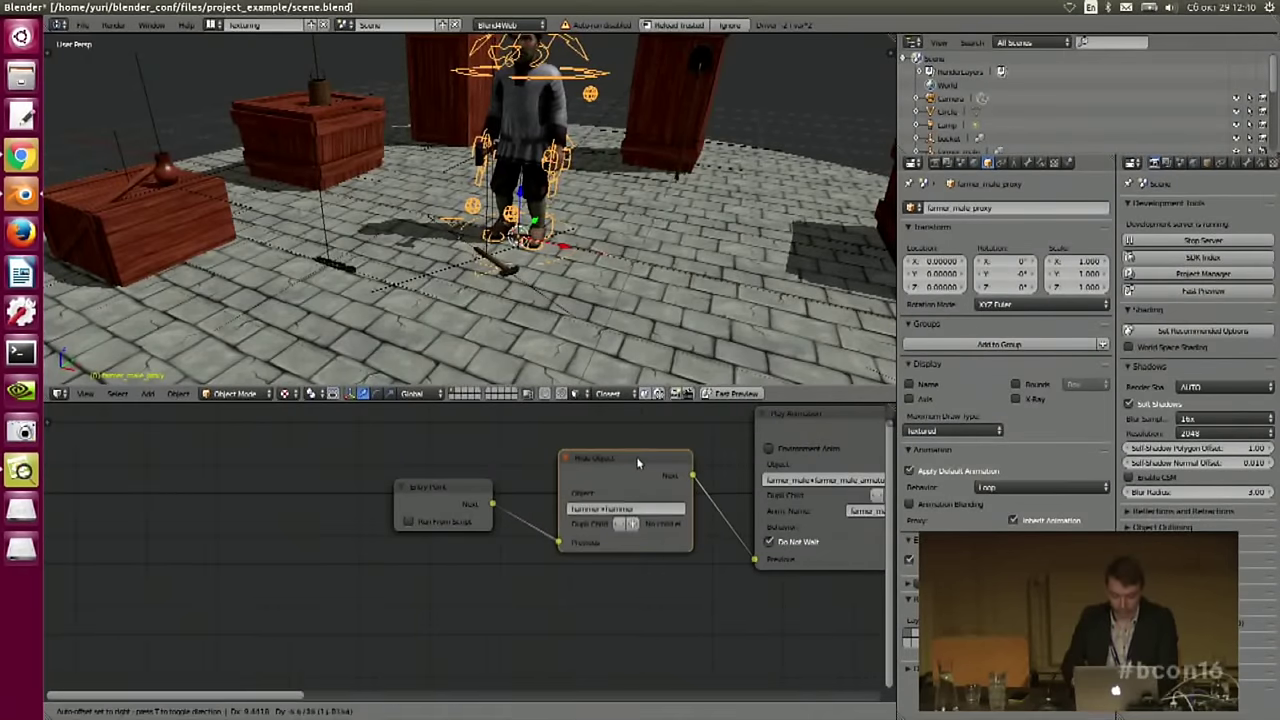
- Run a Fast Preview in the browser, keeping one viewer tab, and view the farmer and hammers from another angle
{"action": "key", "text": "Home"}
{"action": "scroll", "coordinate": [733, 602], "scroll_direction": "up", "scroll_amount": 3}
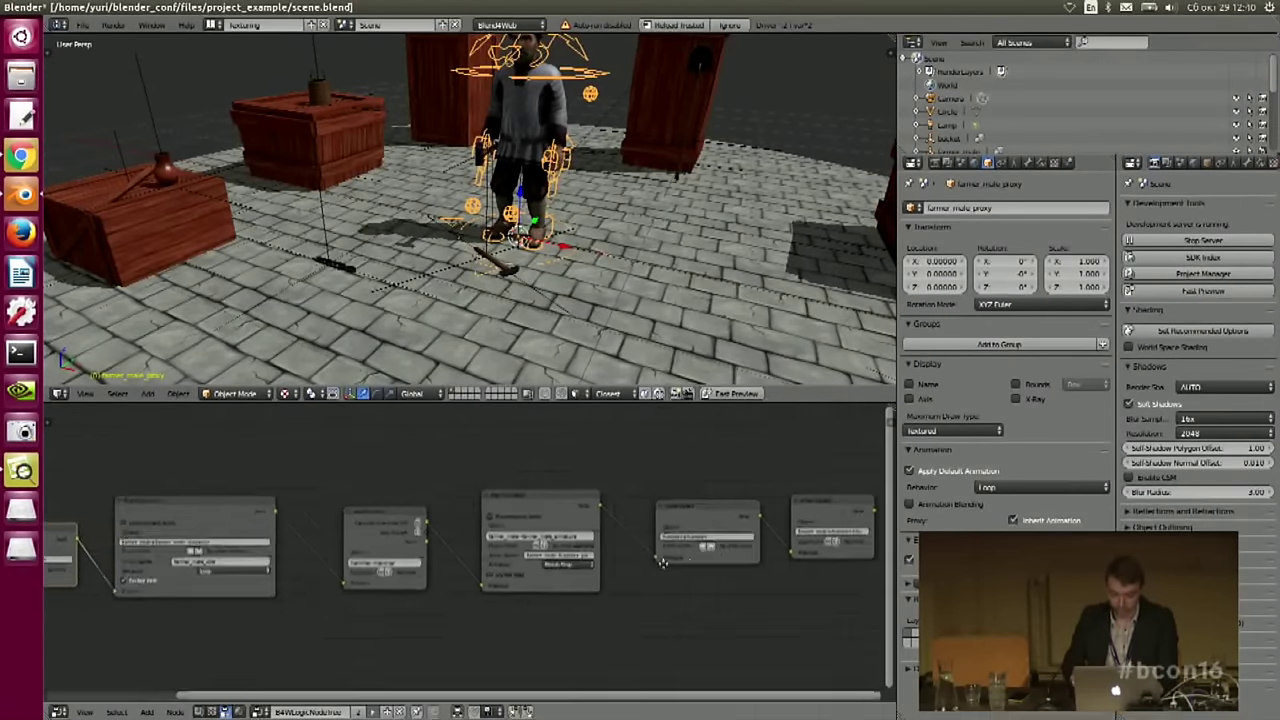
{"action": "left_click", "coordinate": [727, 396]}
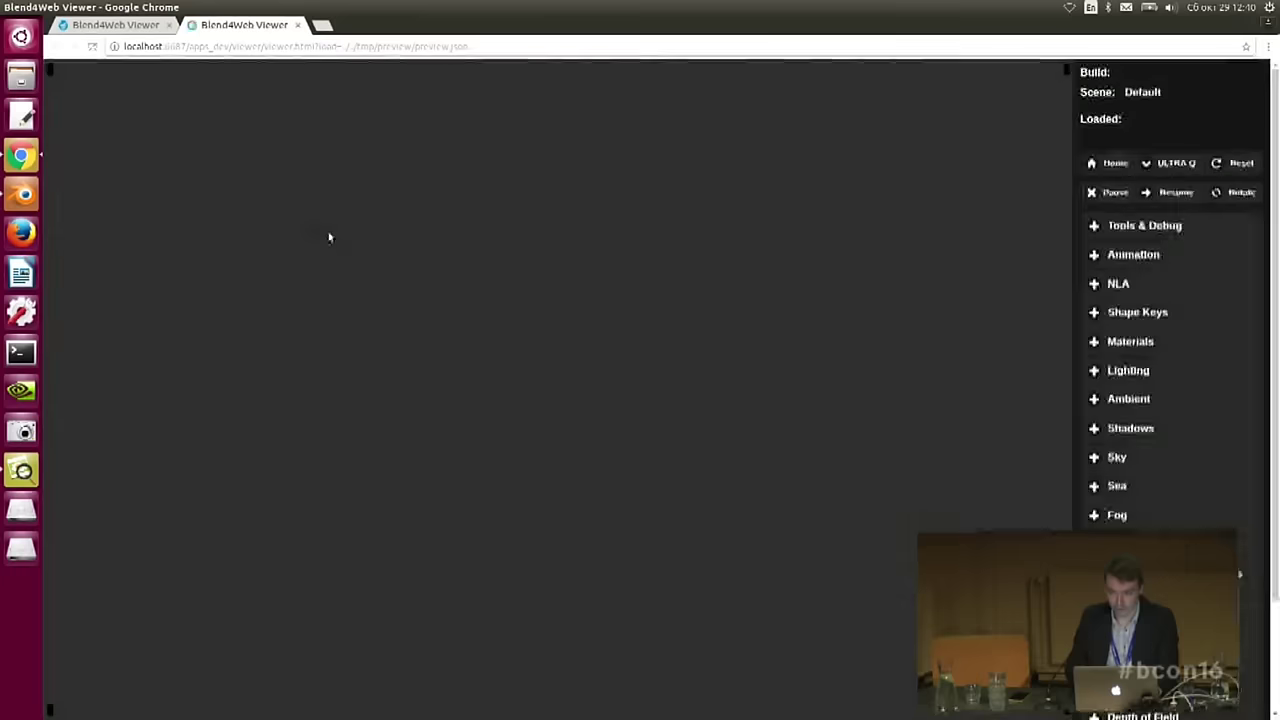
{"action": "left_click", "coordinate": [169, 25]}
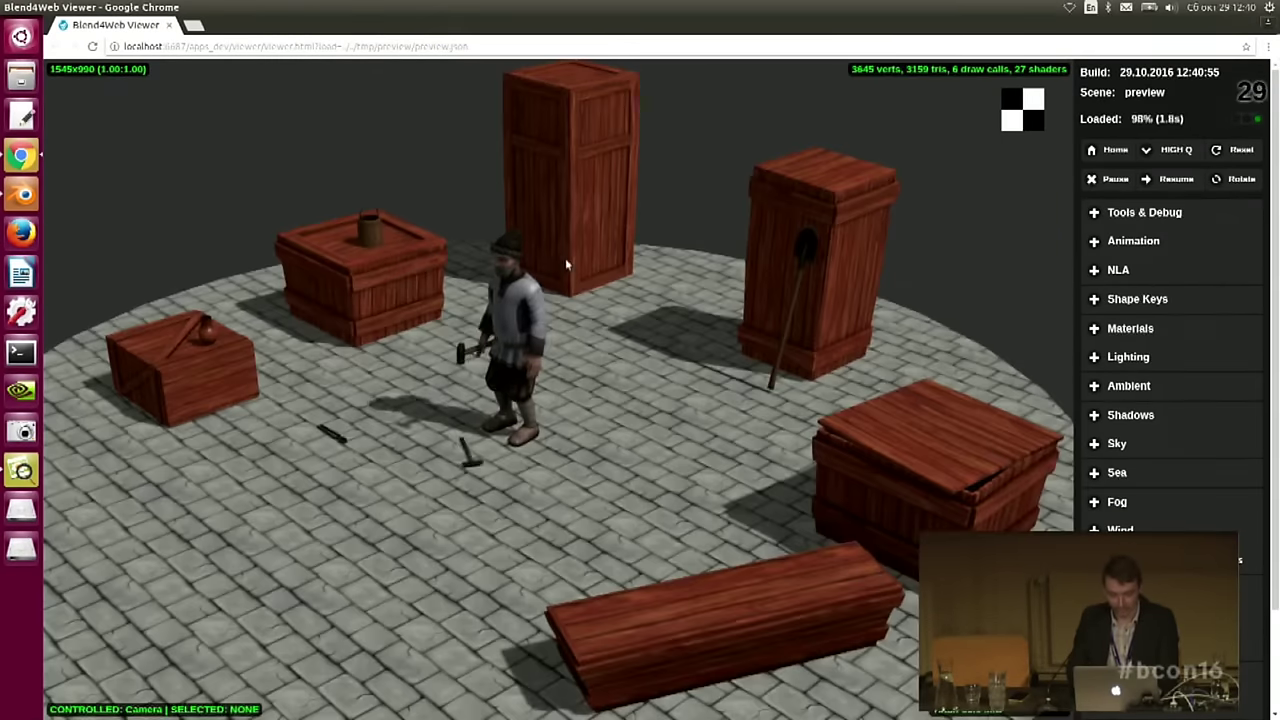
{"action": "left_click_drag", "start_coordinate": [554, 261], "coordinate": [563, 430]}
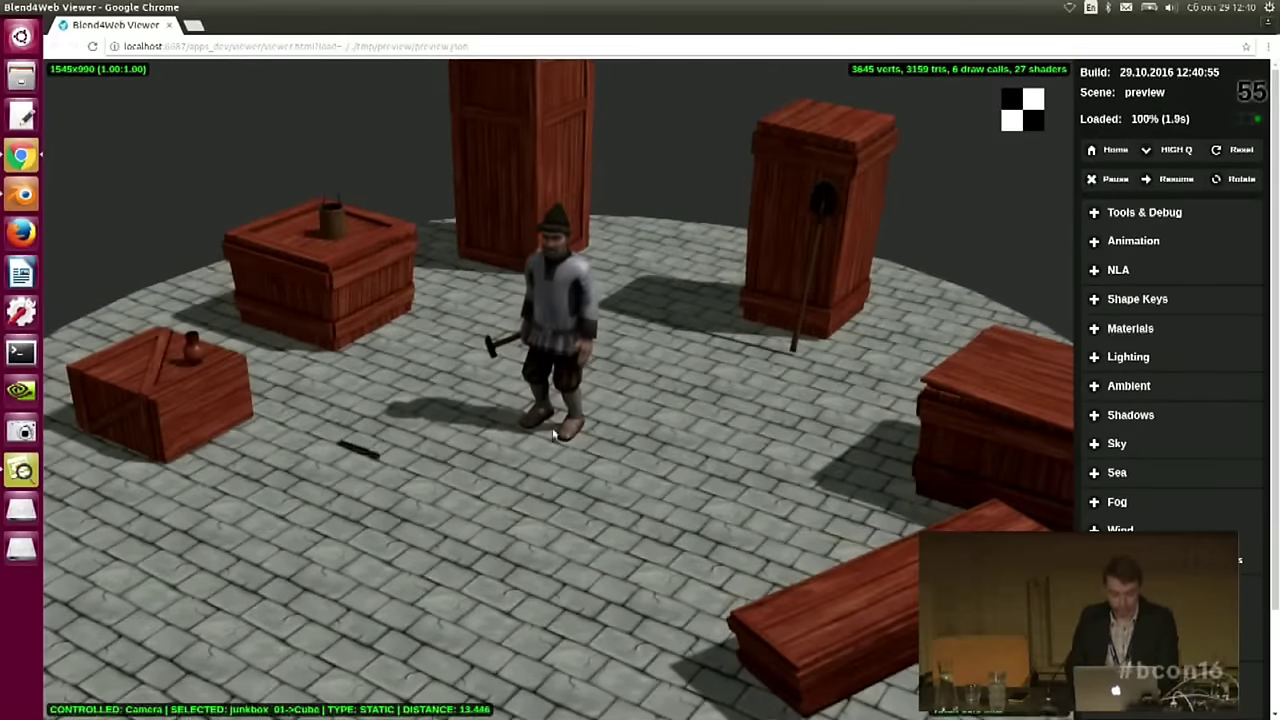
- Back in Blender, set the object of the Hide Object node after Entry Point to the hammer inside farmer_male
{"action": "left_click", "coordinate": [24, 193]}
{"action": "middle_click_drag", "start_coordinate": [402, 629], "coordinate": [1053, 614]}
{"action": "scroll", "coordinate": [703, 522], "scroll_direction": "up", "scroll_amount": 5}
{"action": "middle_click_drag", "start_coordinate": [703, 522], "coordinate": [494, 504]}
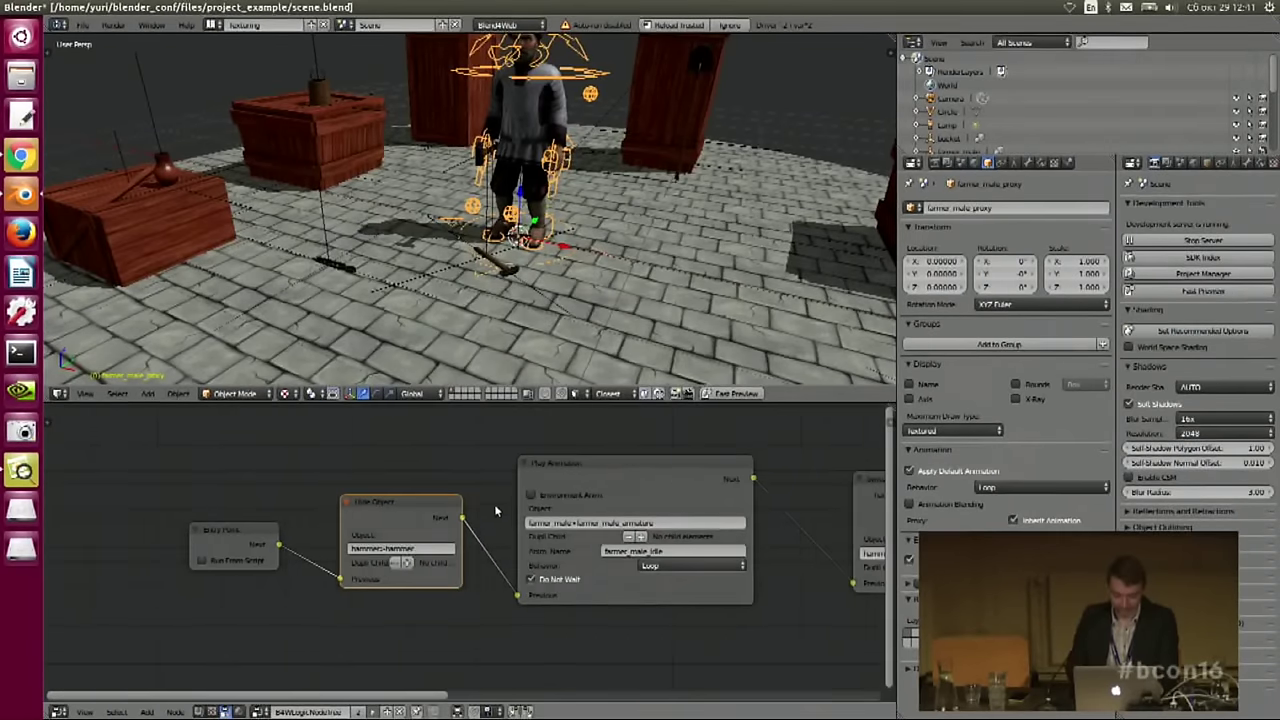
{"action": "scroll", "coordinate": [482, 503], "scroll_direction": "up", "scroll_amount": 1}
{"action": "left_click", "coordinate": [419, 568]}
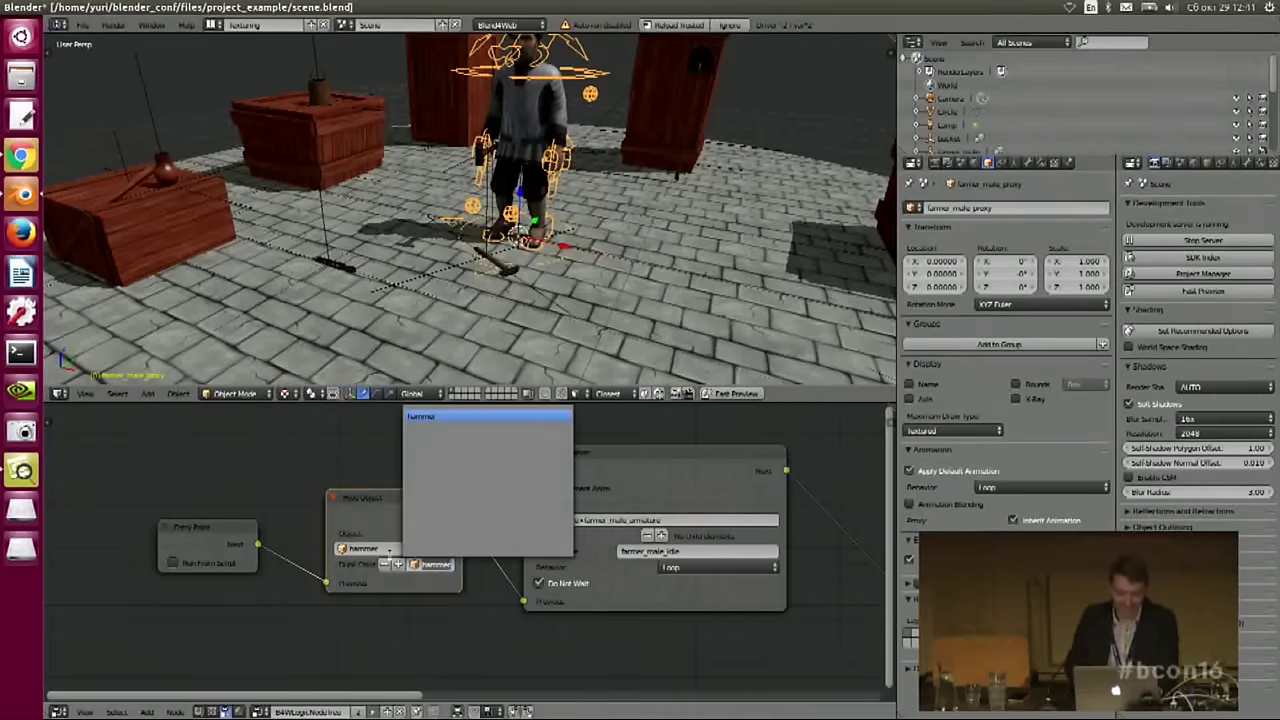
{"action": "left_click", "coordinate": [379, 548]}
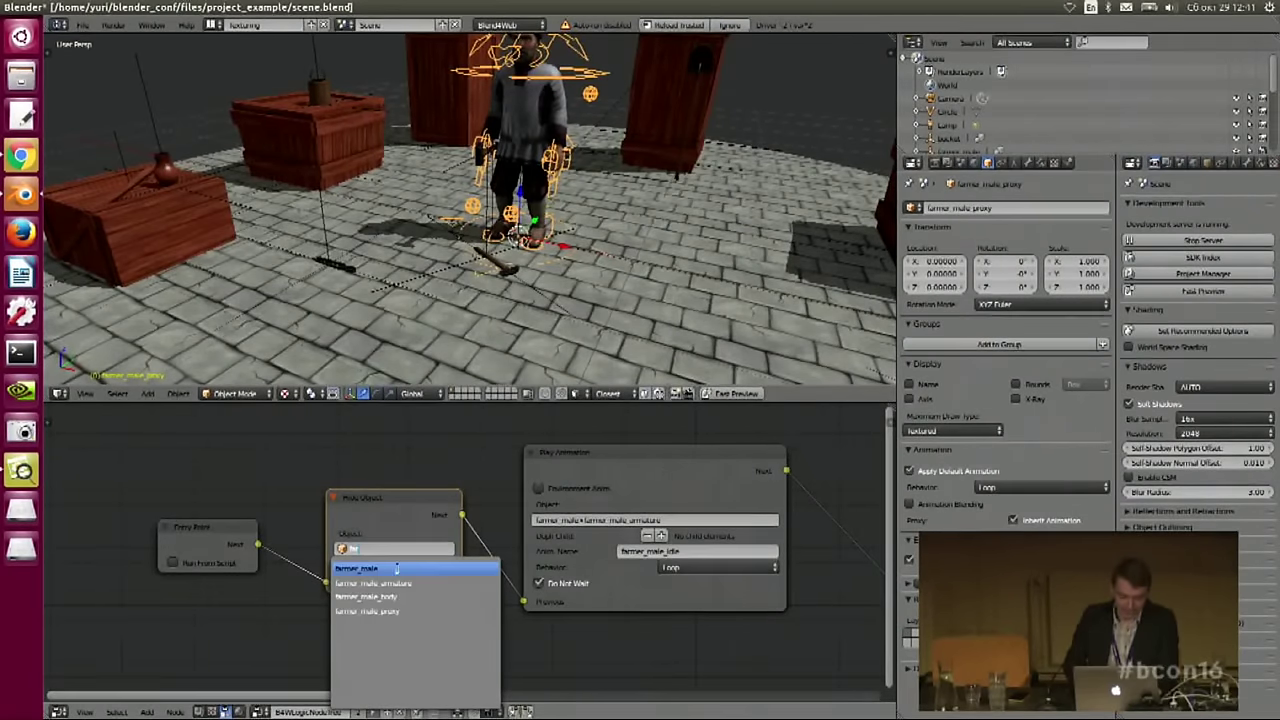
{"action": "left_click", "coordinate": [396, 568]}
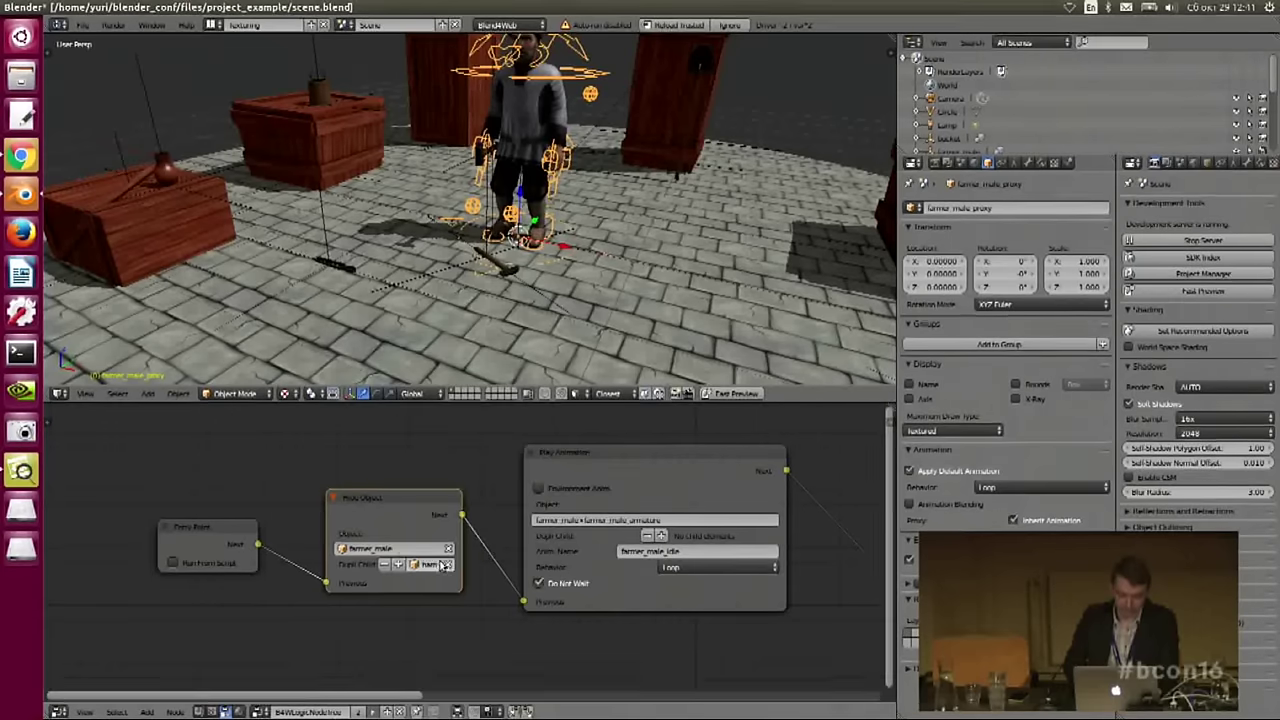
{"action": "left_click", "coordinate": [436, 565]}
{"action": "left_click", "coordinate": [436, 445]}
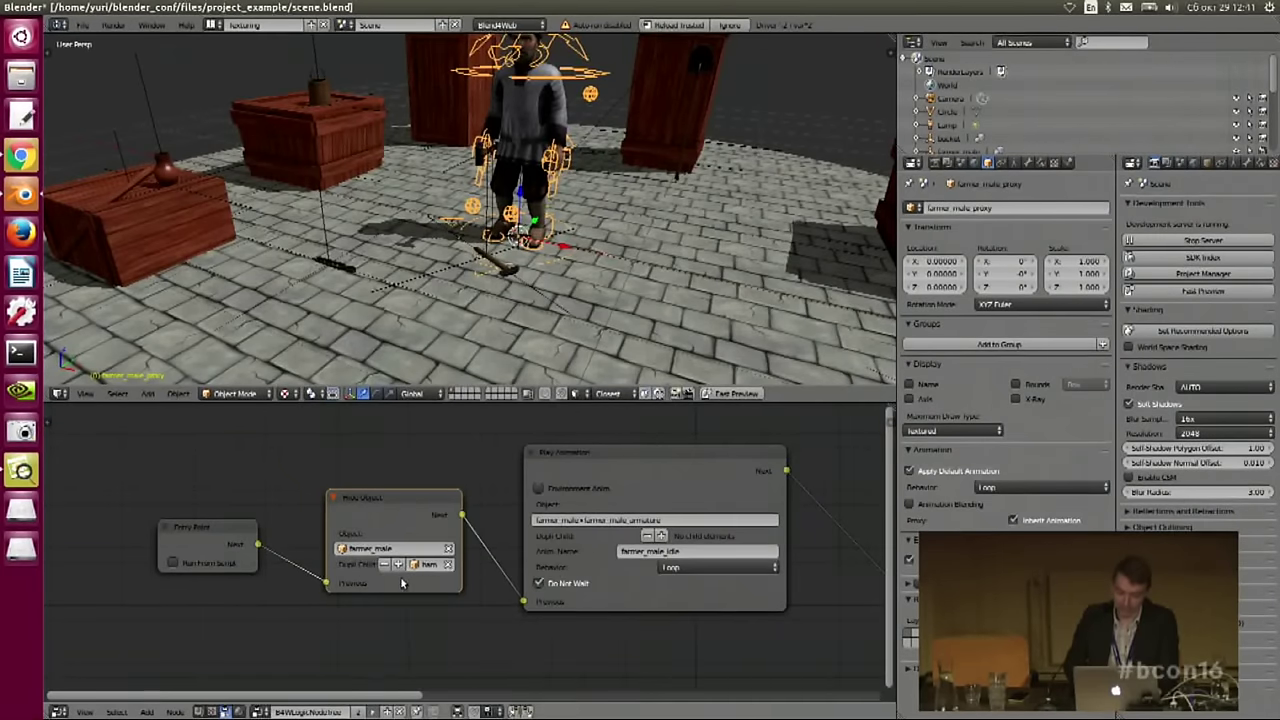
{"action": "left_click", "coordinate": [432, 565]}
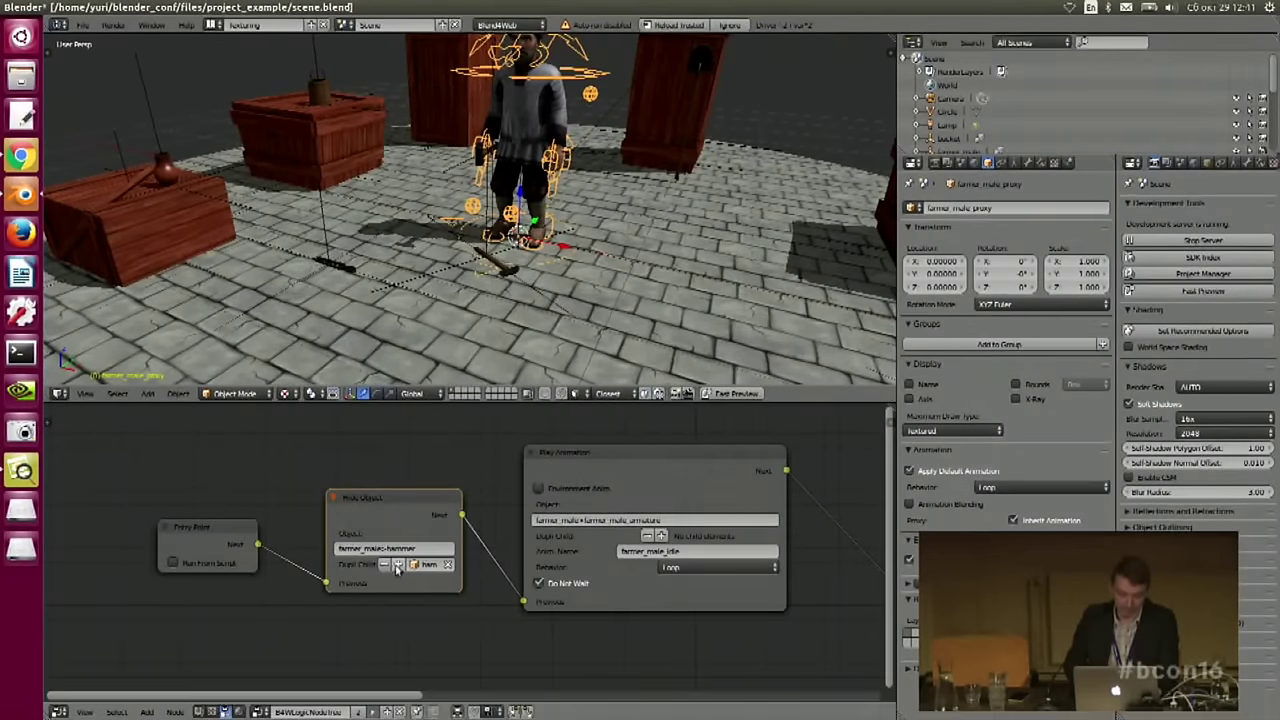
- Run a new Fast Preview, frame the farmer and select the floor hammer to test the changed hide node
{"action": "scroll", "coordinate": [464, 557], "scroll_direction": "down", "scroll_amount": 5}
{"action": "left_click", "coordinate": [736, 393]}
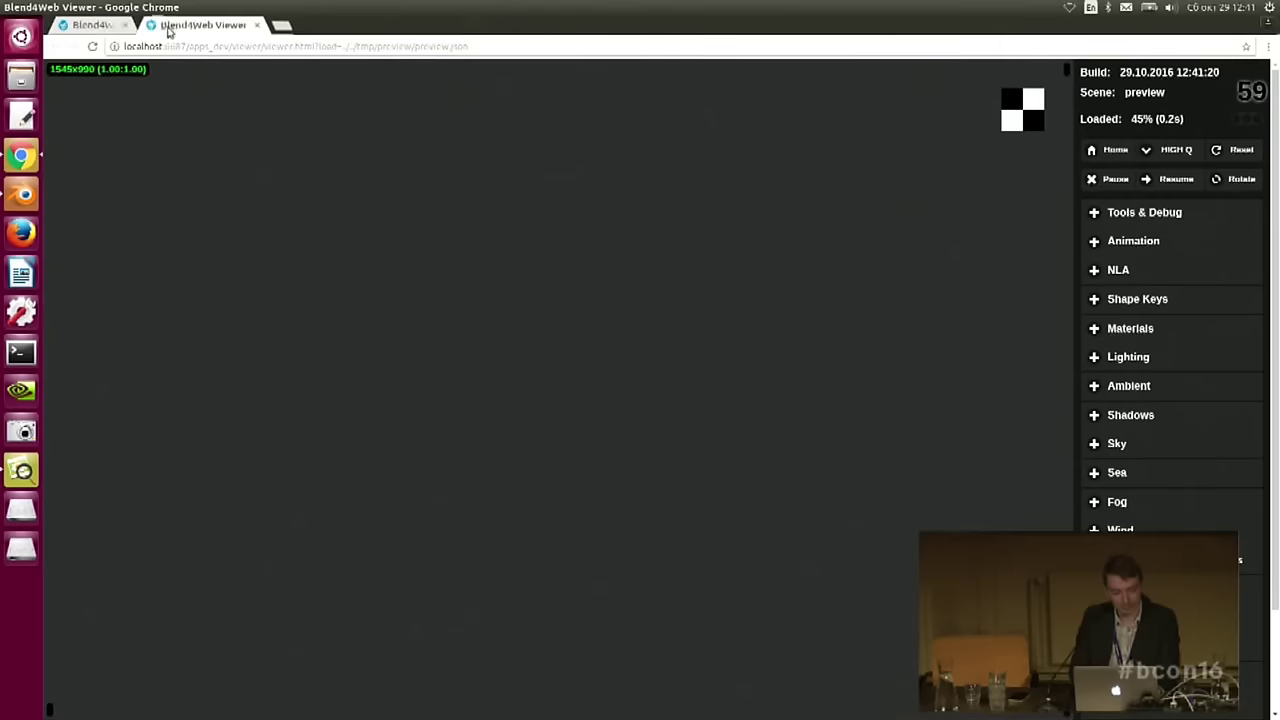
{"action": "left_click", "coordinate": [168, 25]}
{"action": "left_click_drag", "start_coordinate": [447, 374], "coordinate": [626, 293]}
{"action": "right_click_drag", "start_coordinate": [625, 293], "coordinate": [643, 268]}
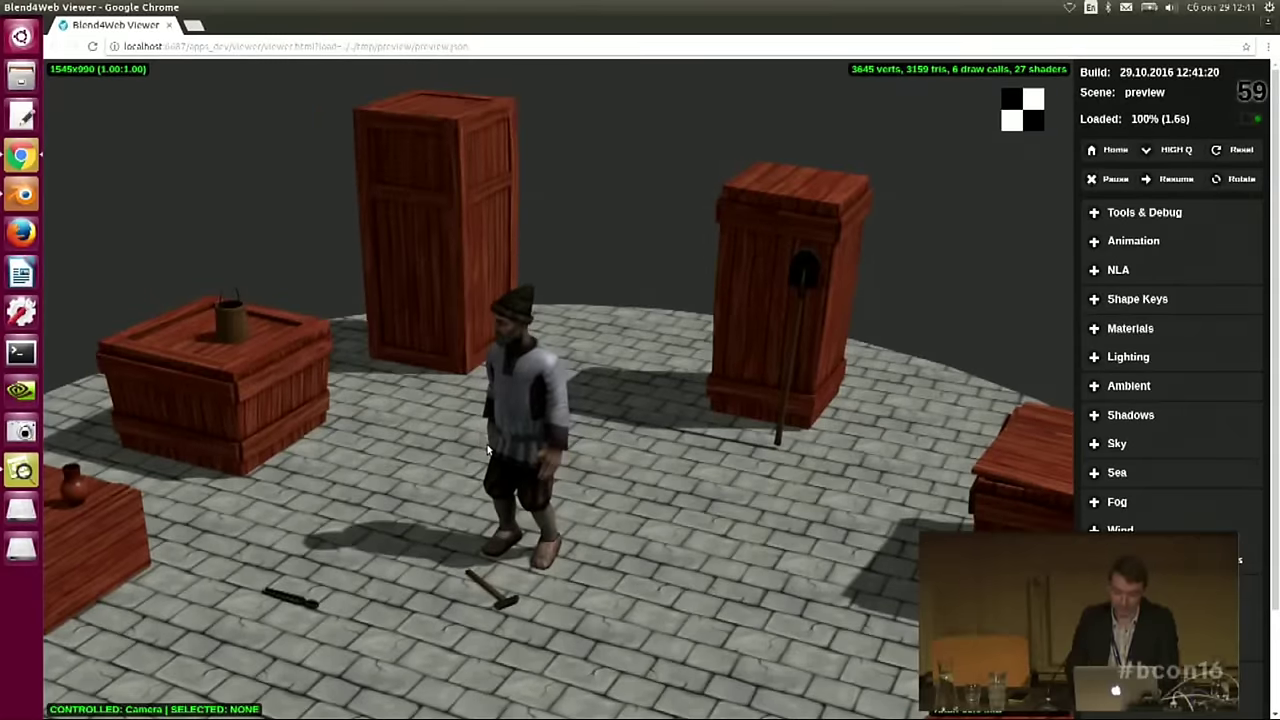
{"action": "right_click_drag", "start_coordinate": [538, 451], "coordinate": [478, 459]}
{"action": "right_click_drag", "start_coordinate": [599, 251], "coordinate": [597, 246]}
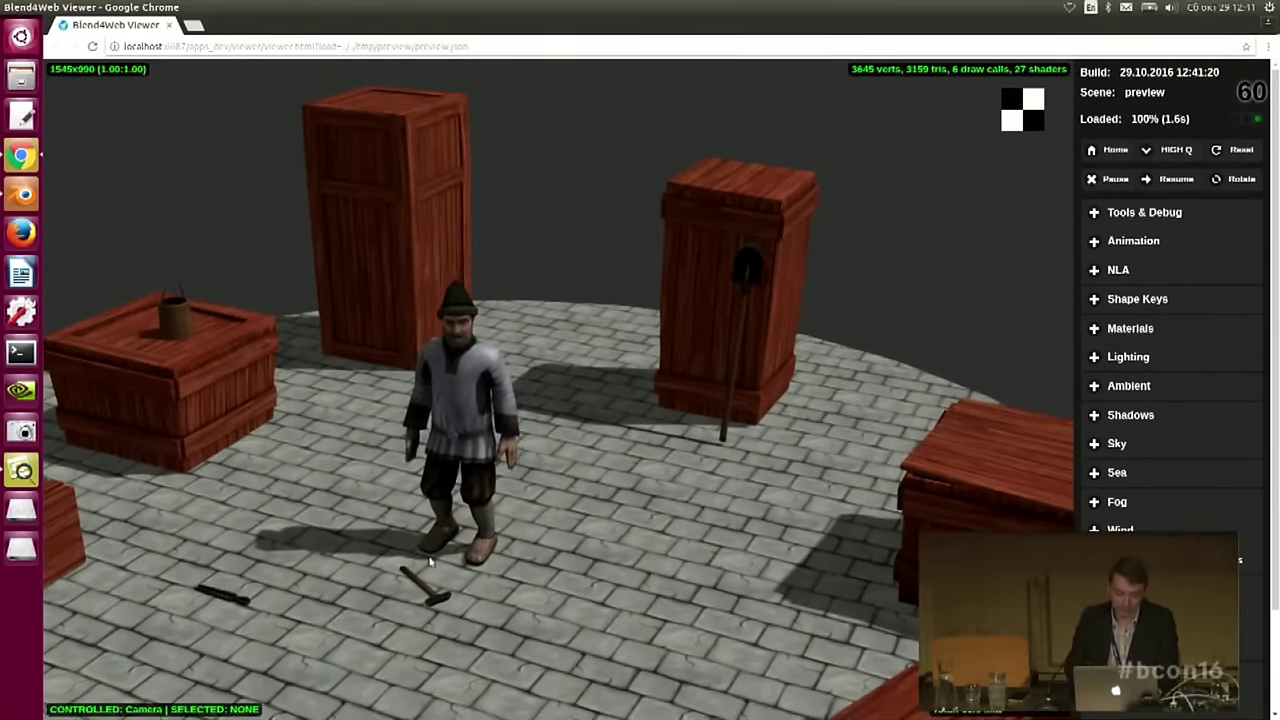
{"action": "left_click", "coordinate": [435, 600]}
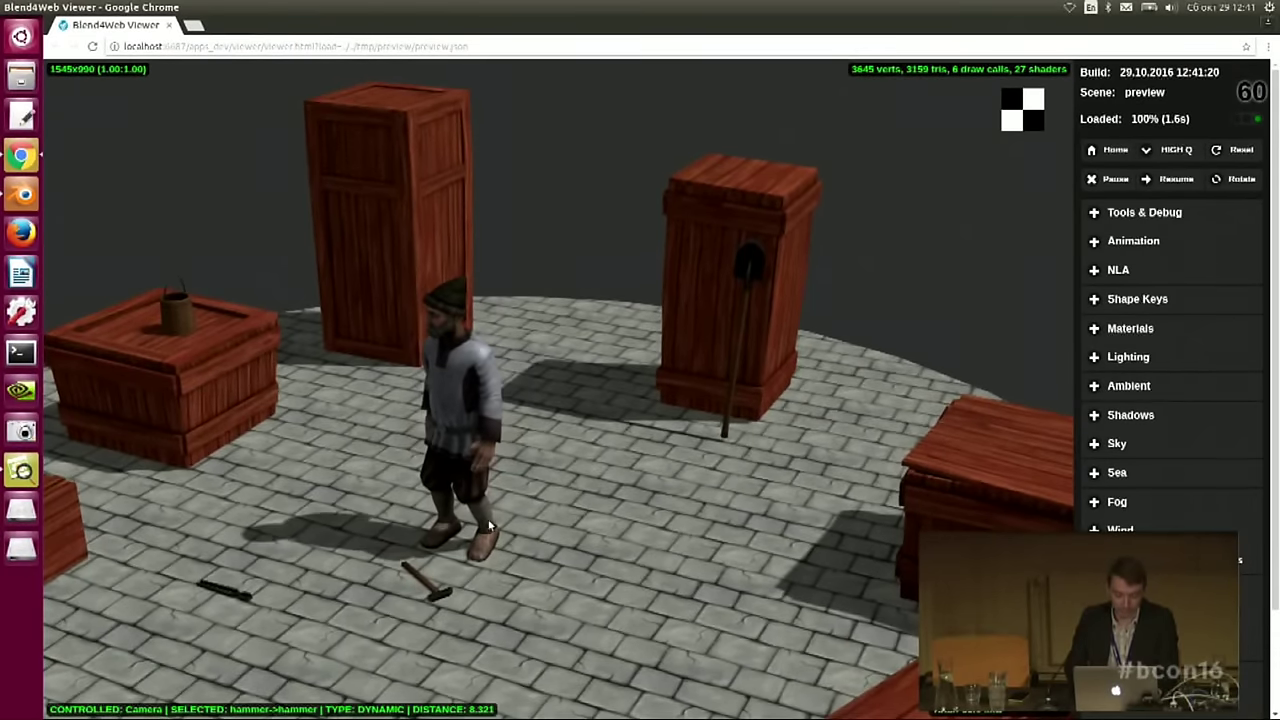
{"action": "left_click", "coordinate": [422, 587]}
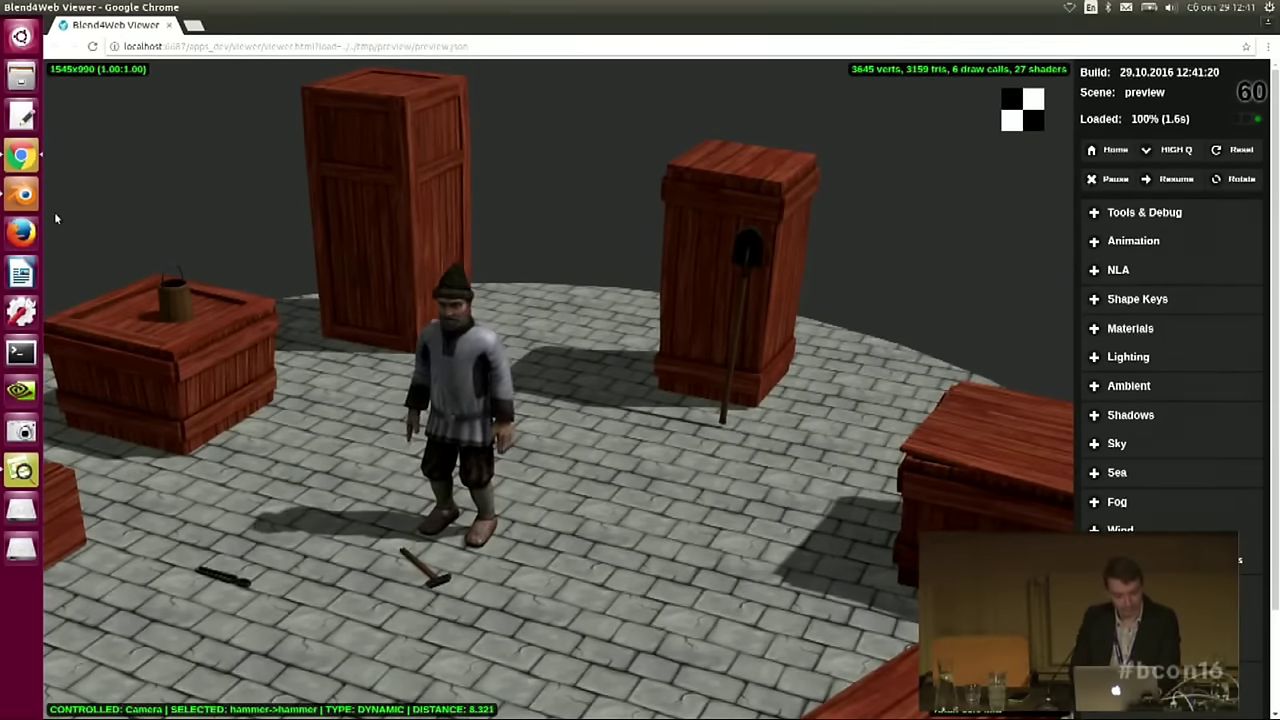
- Recheck the logic nodes in Blender and repeat the Fast Preview, selecting the floor hammer and watching the farmer's hand
{"action": "left_click", "coordinate": [20, 193]}
{"action": "scroll", "coordinate": [588, 561], "scroll_direction": "up", "scroll_amount": 7}
{"action": "middle_click_drag", "start_coordinate": [588, 561], "coordinate": [858, 543]}
{"action": "middle_click_drag", "start_coordinate": [405, 523], "coordinate": [775, 533]}
{"action": "scroll", "coordinate": [689, 540], "scroll_direction": "right", "scroll_amount": 5, "text": "ctrl"}
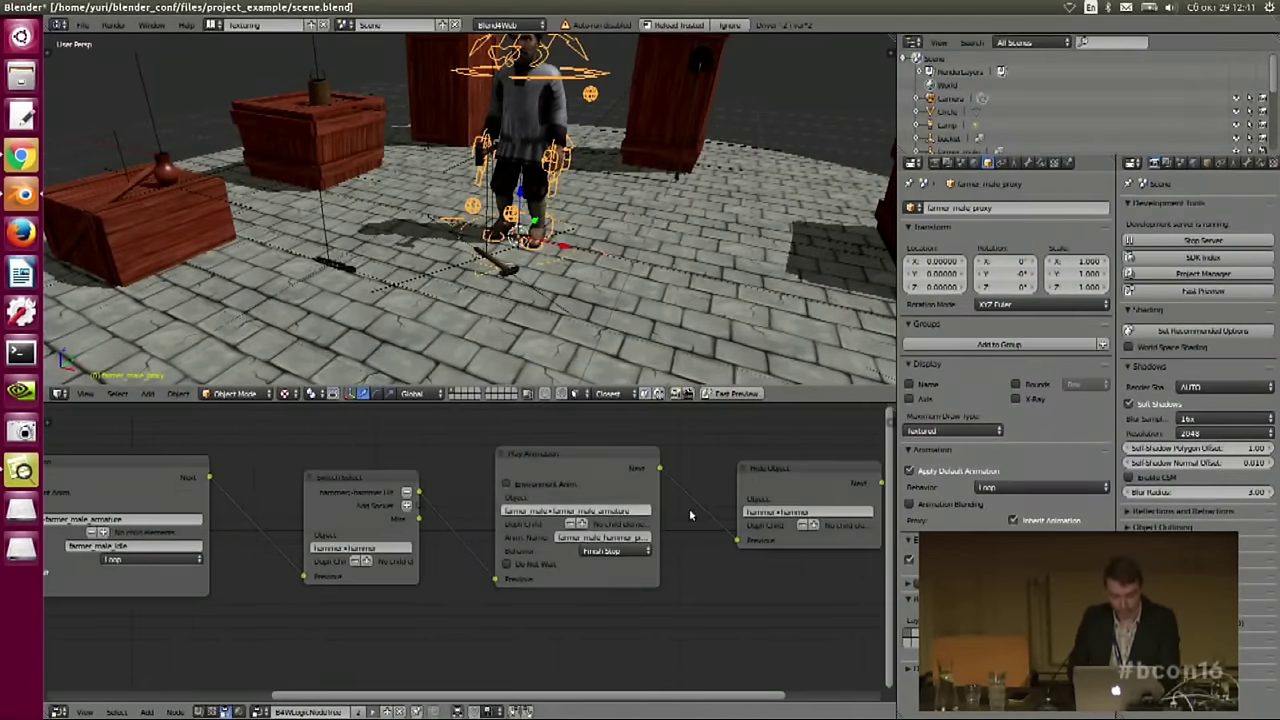
{"action": "left_click", "coordinate": [731, 392]}
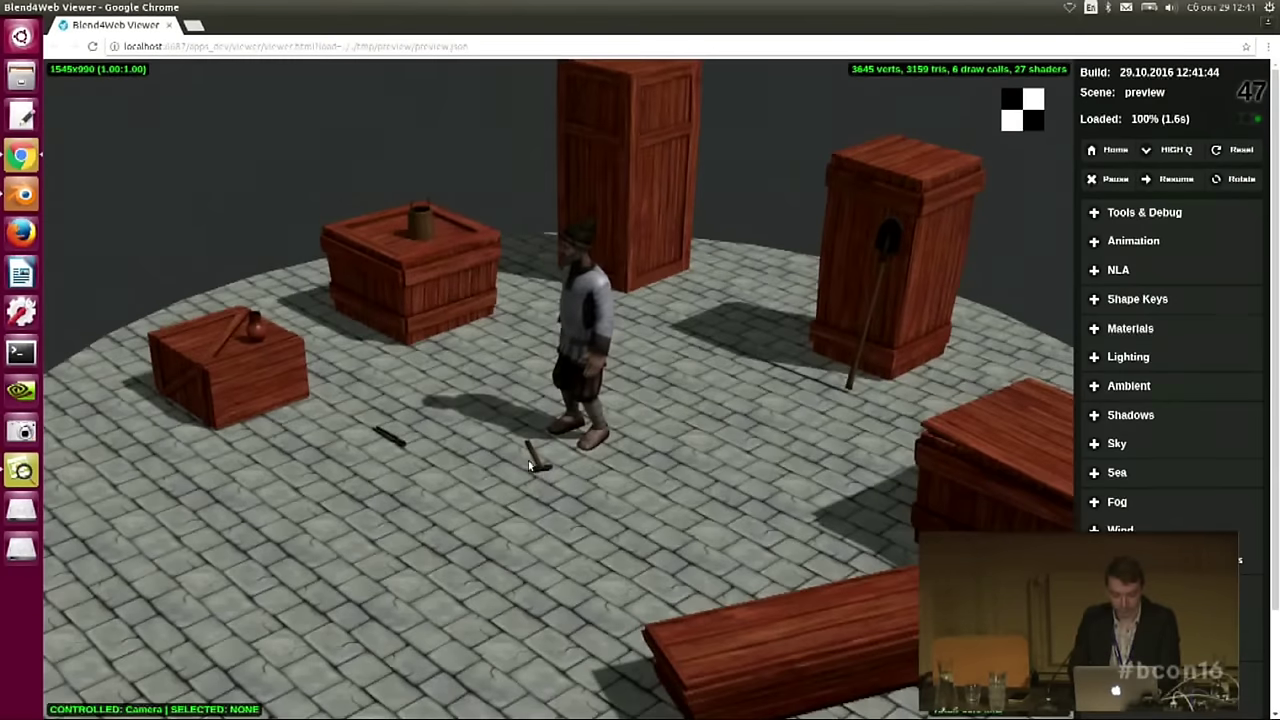
{"action": "left_click", "coordinate": [542, 464]}
{"action": "left_click_drag", "start_coordinate": [693, 329], "coordinate": [661, 160]}
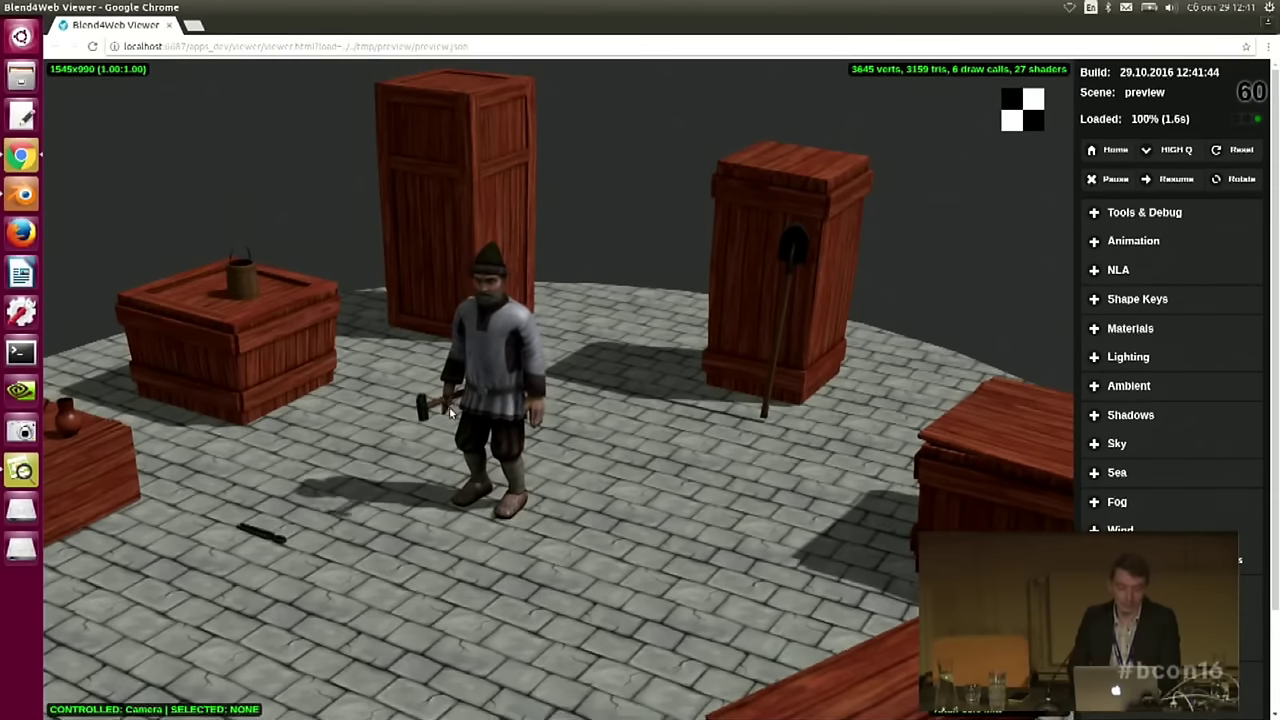
- In Blender, examine the farmer_male_hammer_pickup Play Animation node and the Hide Object and Show Object nodes that follow it
{"action": "left_click", "coordinate": [20, 194]}
{"action": "middle_click_drag", "start_coordinate": [683, 574], "coordinate": [449, 583]}
{"action": "scroll", "coordinate": [480, 545], "scroll_direction": "up", "scroll_amount": 4}
{"action": "middle_click_drag", "start_coordinate": [495, 535], "coordinate": [657, 554]}
{"action": "scroll", "coordinate": [488, 443], "scroll_direction": "down", "scroll_amount": 2}
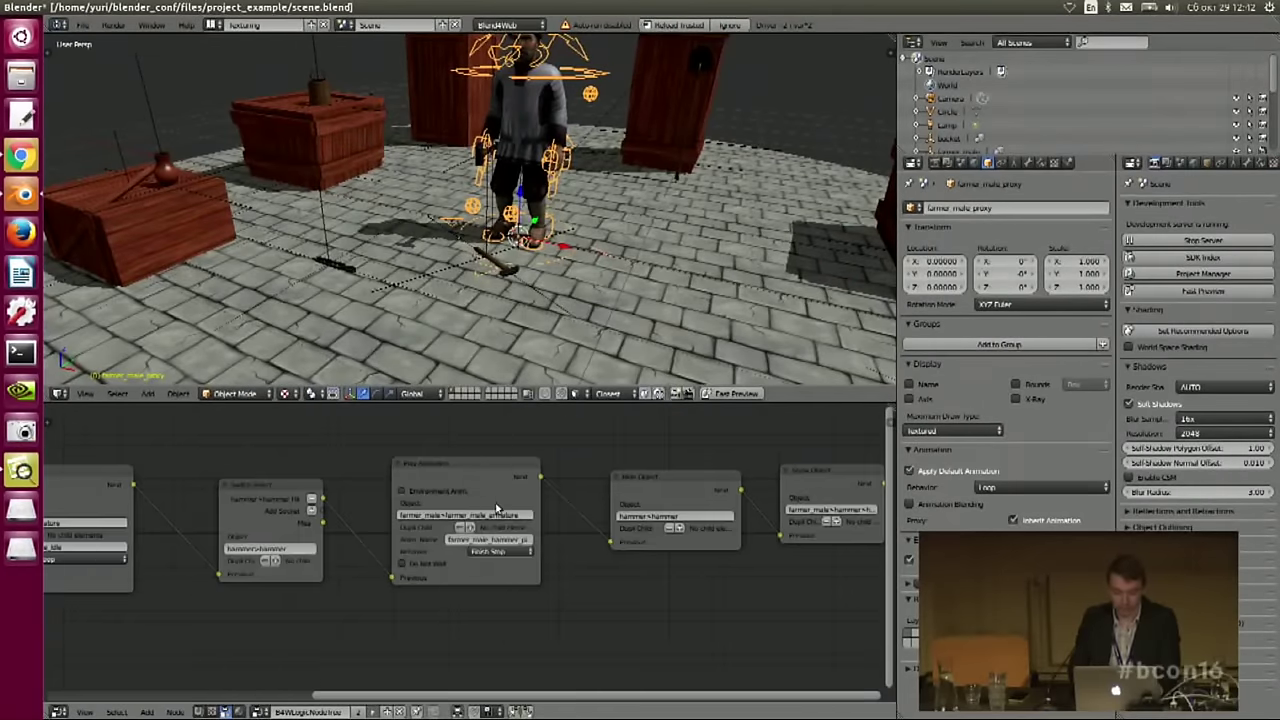
{"action": "scroll", "coordinate": [497, 508], "scroll_direction": "up", "scroll_amount": 2}
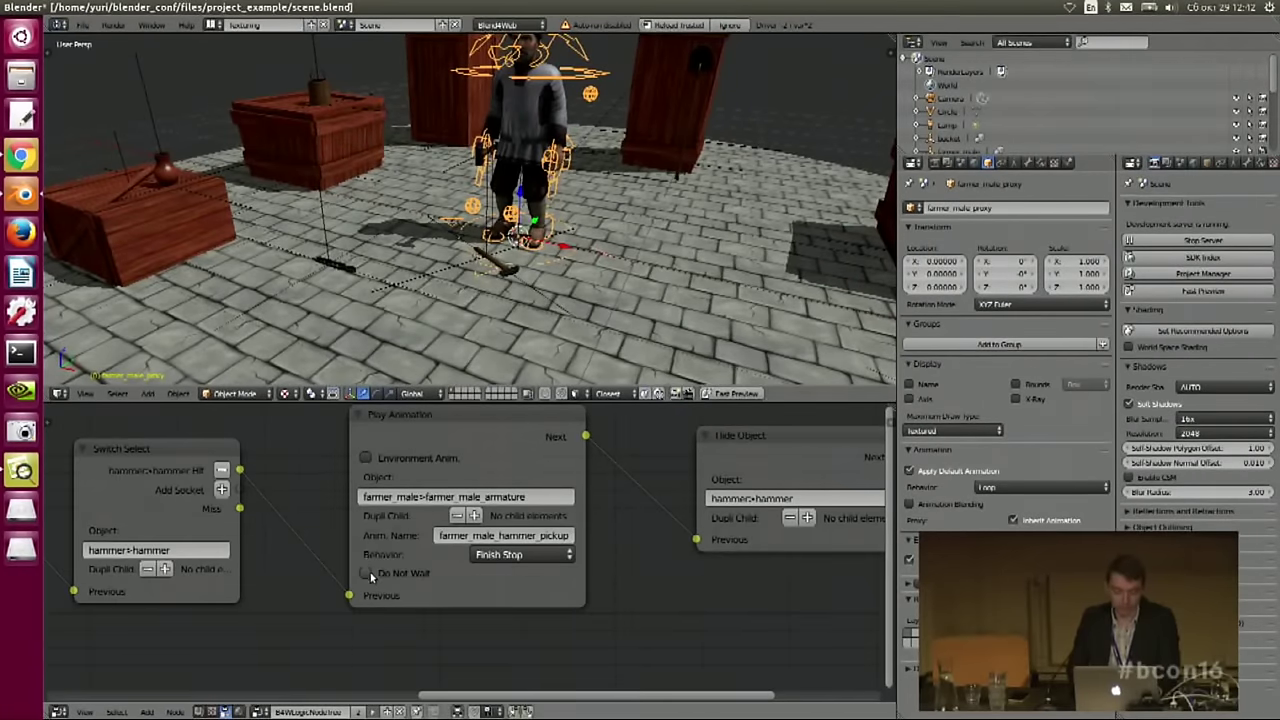
{"action": "left_click_drag", "start_coordinate": [469, 421], "coordinate": [471, 427]}
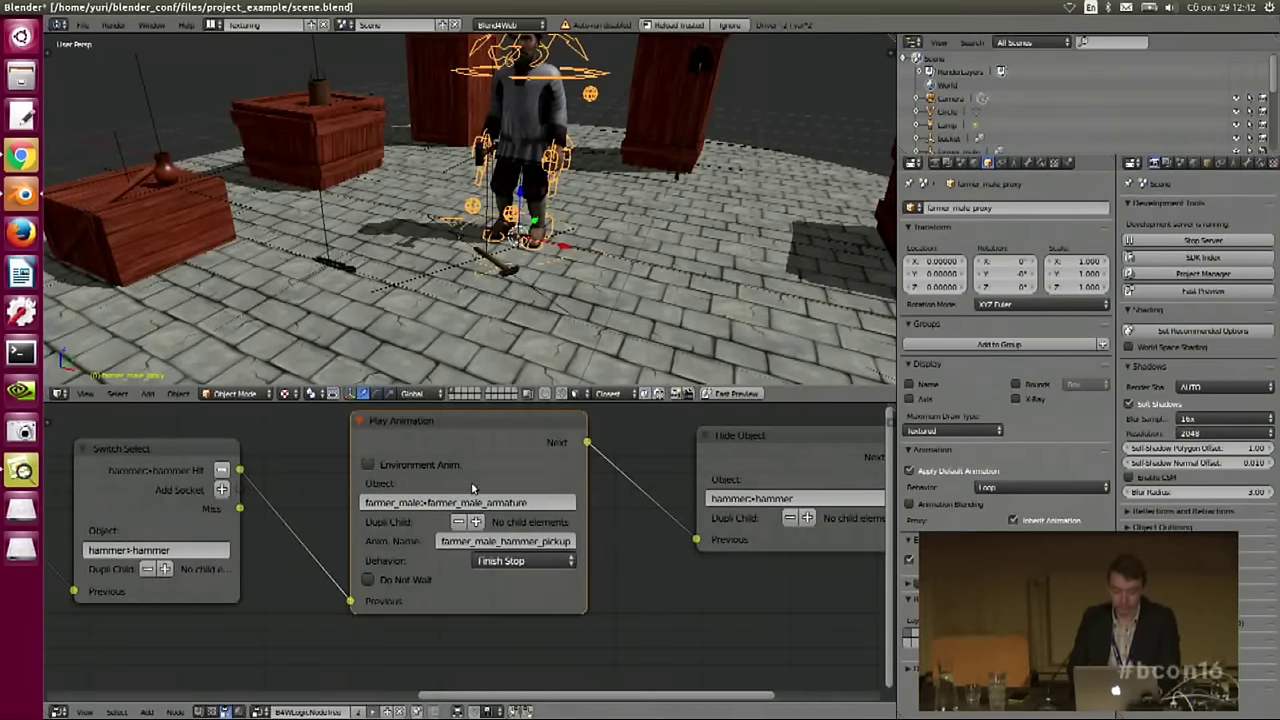
{"action": "middle_click_drag", "start_coordinate": [667, 506], "coordinate": [432, 523]}
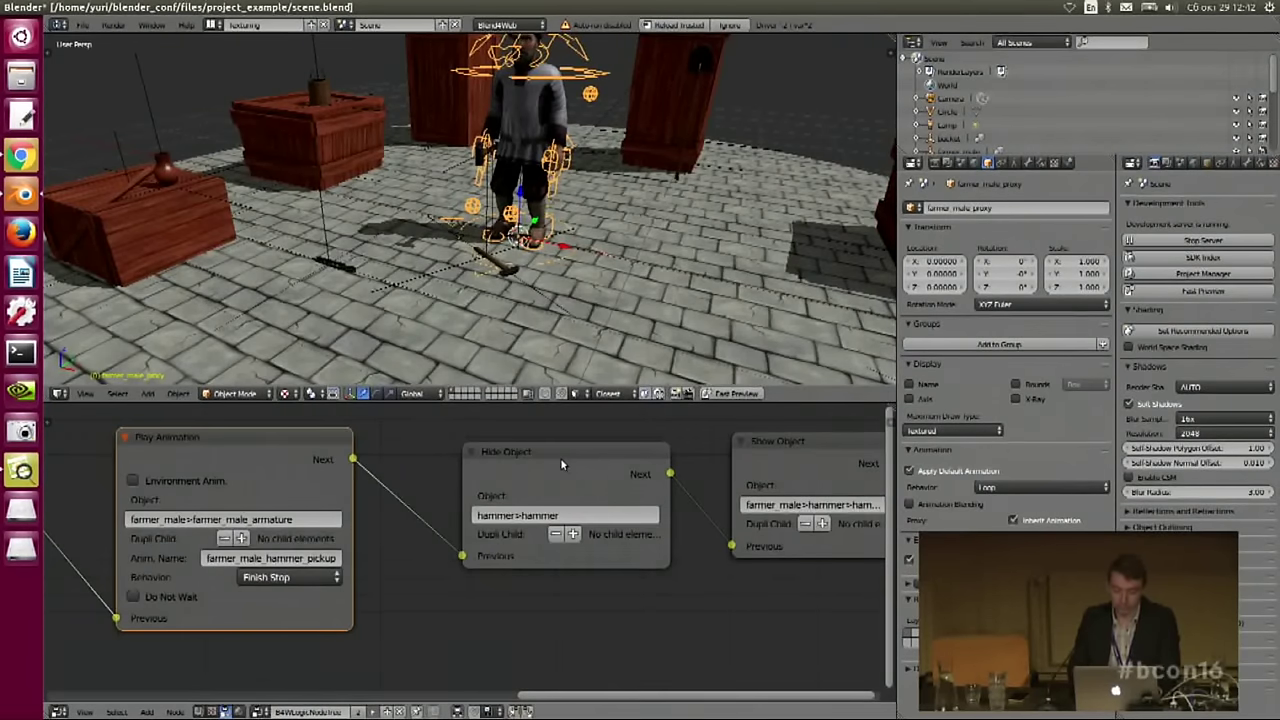
{"action": "left_click_drag", "start_coordinate": [560, 460], "coordinate": [579, 449]}
{"action": "left_click", "coordinate": [796, 458]}
{"action": "middle_click_drag", "start_coordinate": [208, 445], "coordinate": [256, 438]}
{"action": "left_click", "coordinate": [256, 438]}
{"action": "middle_click_drag", "start_coordinate": [475, 579], "coordinate": [500, 547]}
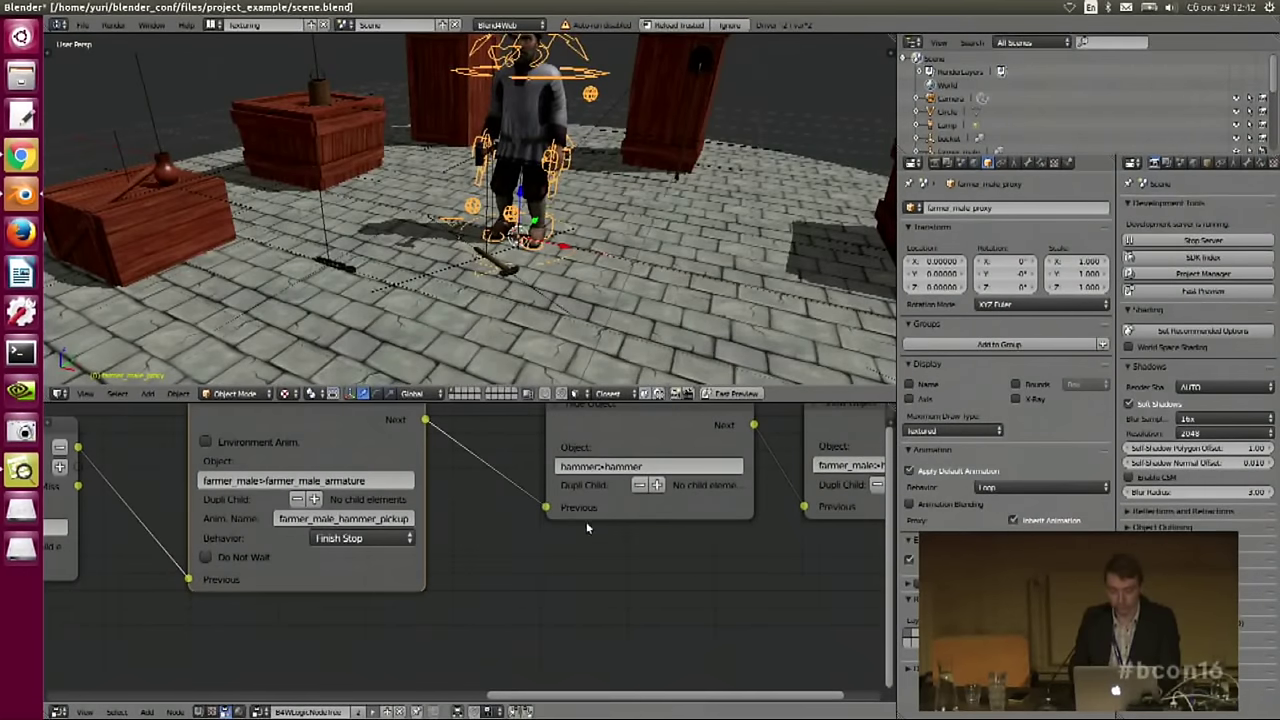
- Enable Do Not Wait on the farmer_male_hammer_pickup Play Animation node
{"action": "middle_click_drag", "start_coordinate": [533, 454], "coordinate": [538, 480]}
{"action": "left_click_drag", "start_coordinate": [379, 434], "coordinate": [389, 420]}
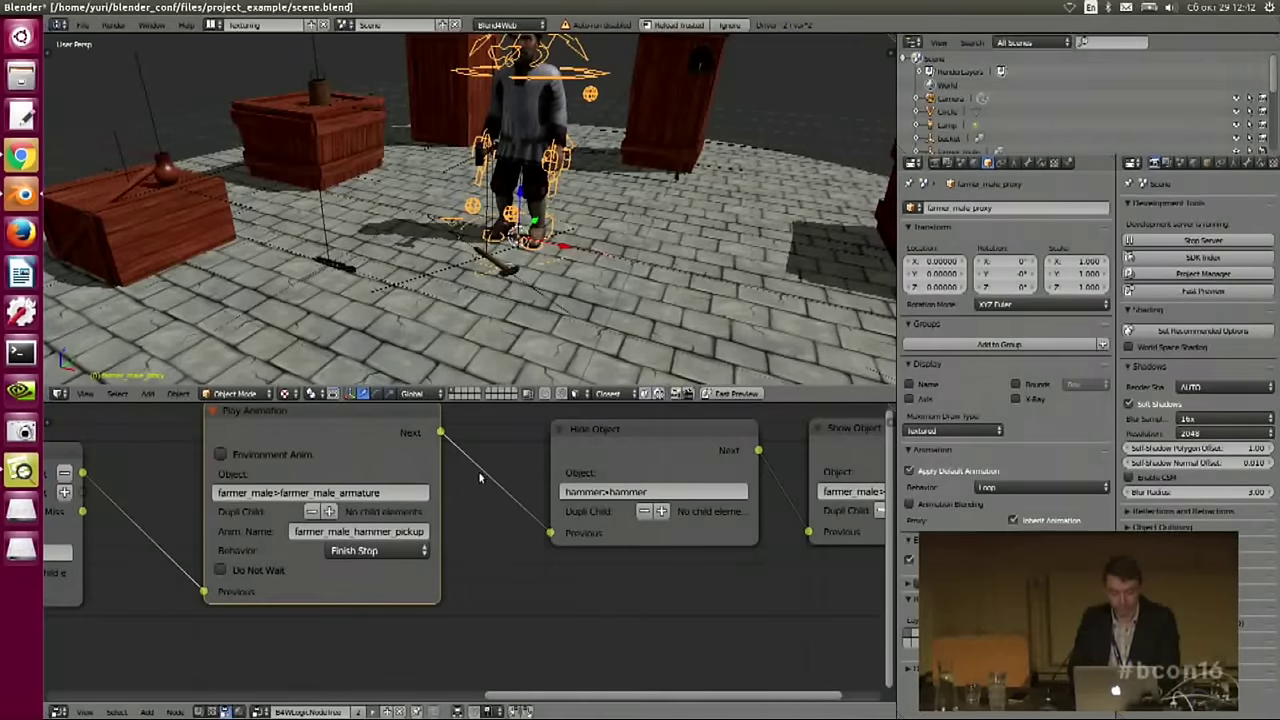
{"action": "left_click", "coordinate": [221, 570]}
{"action": "middle_click_drag", "start_coordinate": [254, 556], "coordinate": [168, 583]}
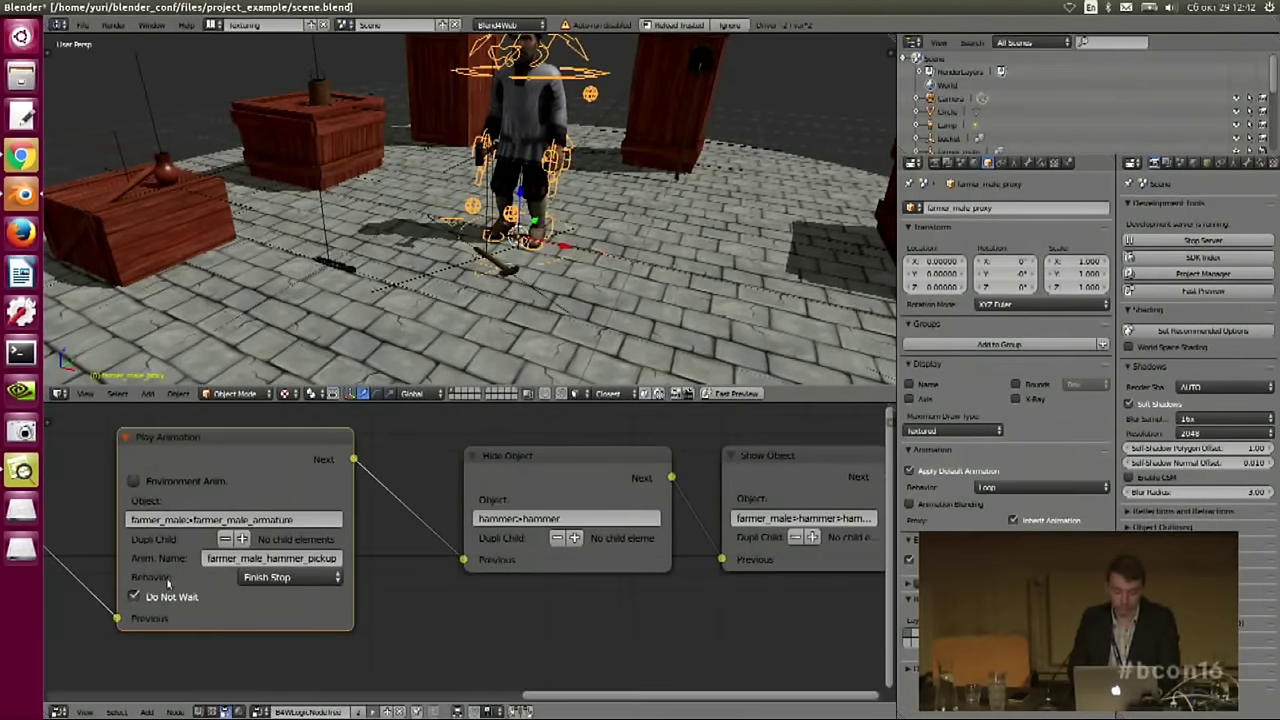
- Make room before the floor hammer's Hide Object node and insert a Delay node of 2.50 after the pickup Play Animation node
{"action": "left_click", "coordinate": [562, 481]}
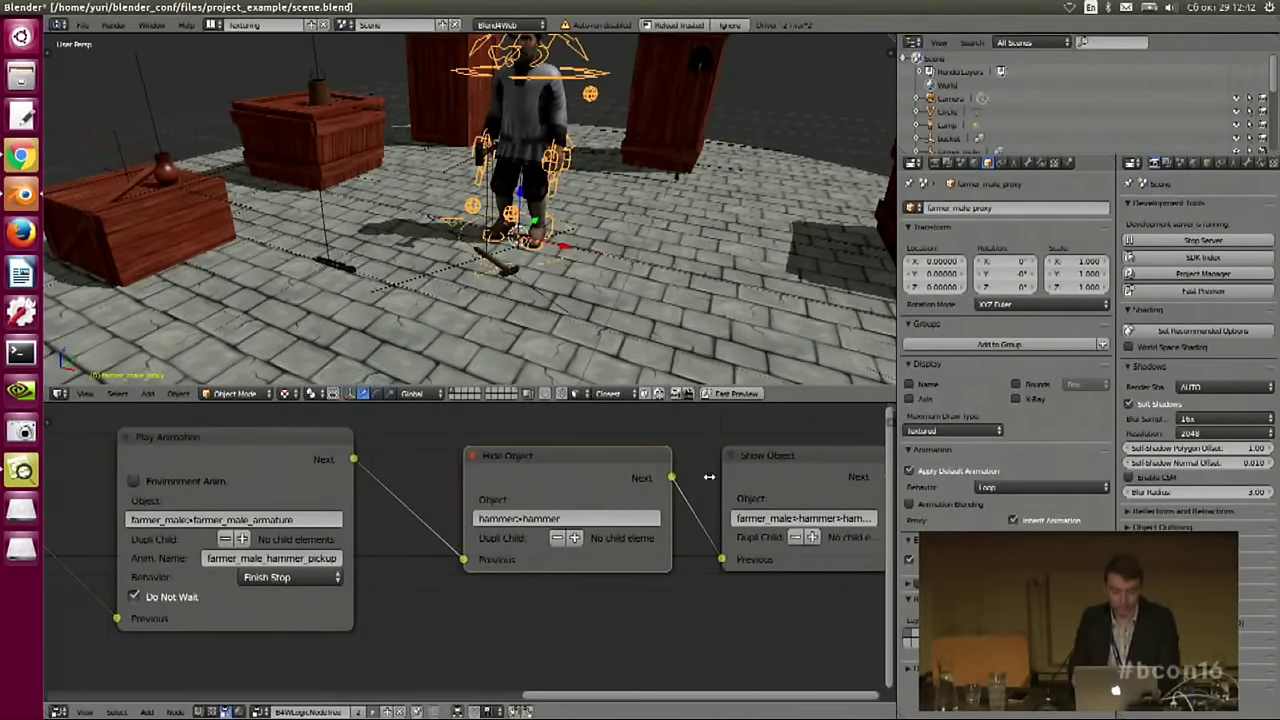
{"action": "left_click_drag", "start_coordinate": [756, 480], "coordinate": [843, 481]}
{"action": "key", "text": "shift+a"}
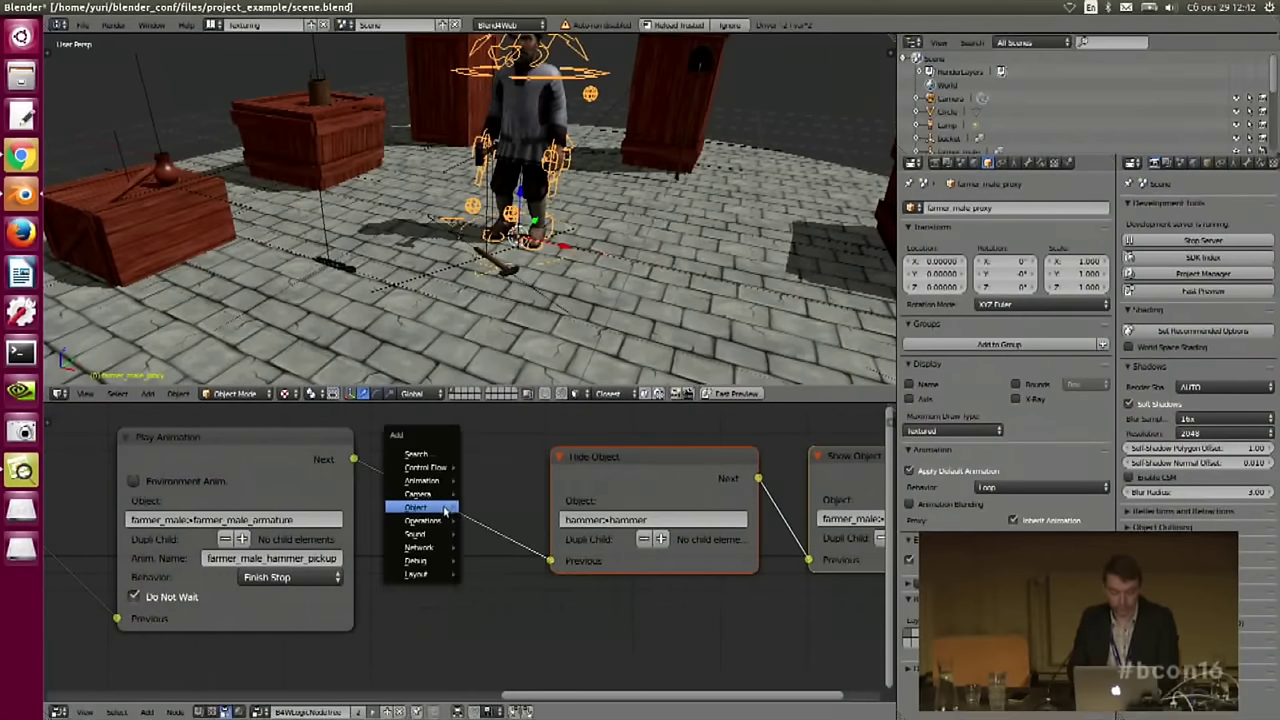
{"action": "mouse_move", "coordinate": [432, 469]}
{"action": "left_click", "coordinate": [482, 493]}
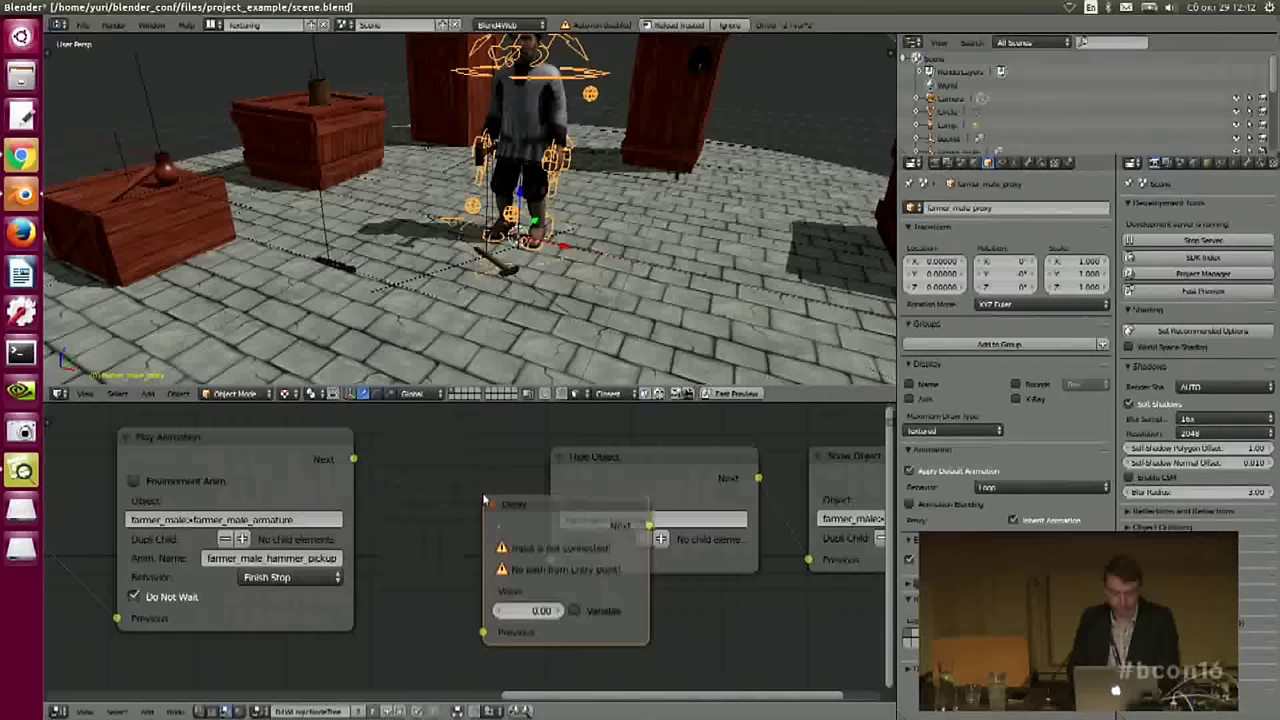
{"action": "left_click", "coordinate": [404, 433]}
{"action": "left_click_drag", "start_coordinate": [520, 459], "coordinate": [522, 478]}
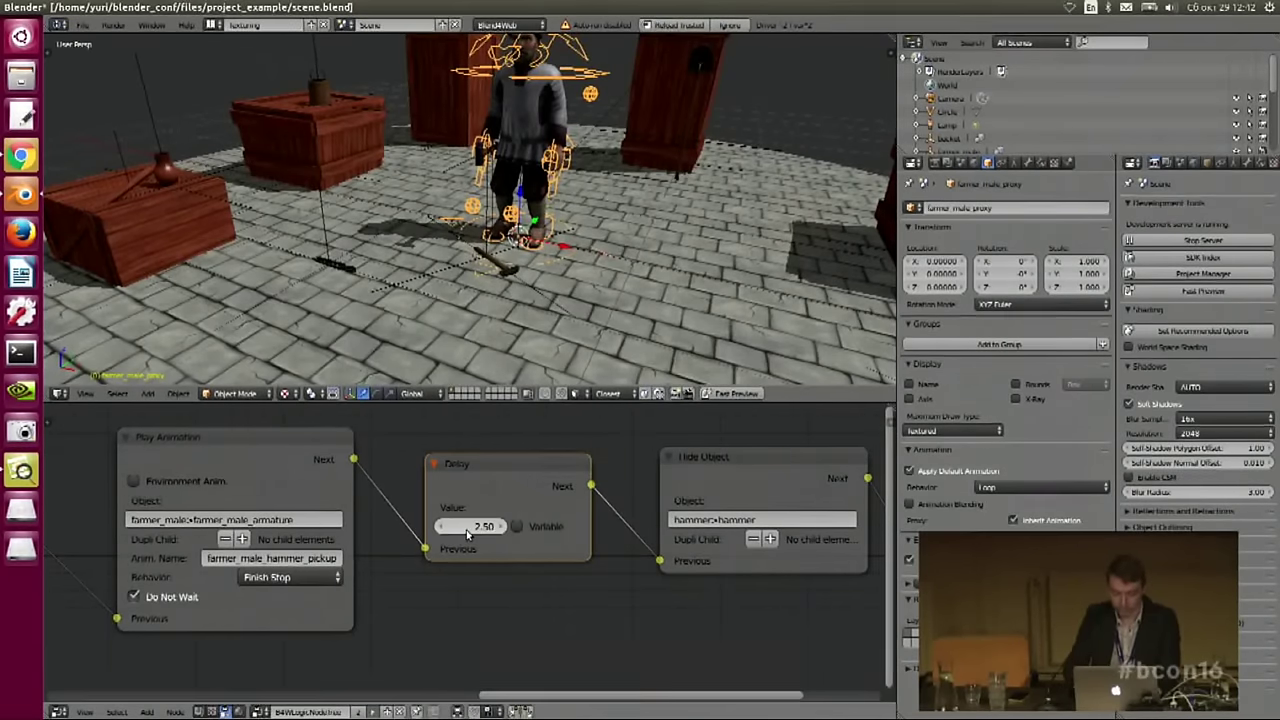
{"action": "left_click_drag", "start_coordinate": [536, 475], "coordinate": [543, 487]}
- Look over the Delay, Hide Object and Show Object sequence, and test it in Fast Preview by selecting the floor hammer
{"action": "middle_click_drag", "start_coordinate": [640, 510], "coordinate": [500, 497]}
{"action": "left_click_drag", "start_coordinate": [385, 488], "coordinate": [384, 481]}
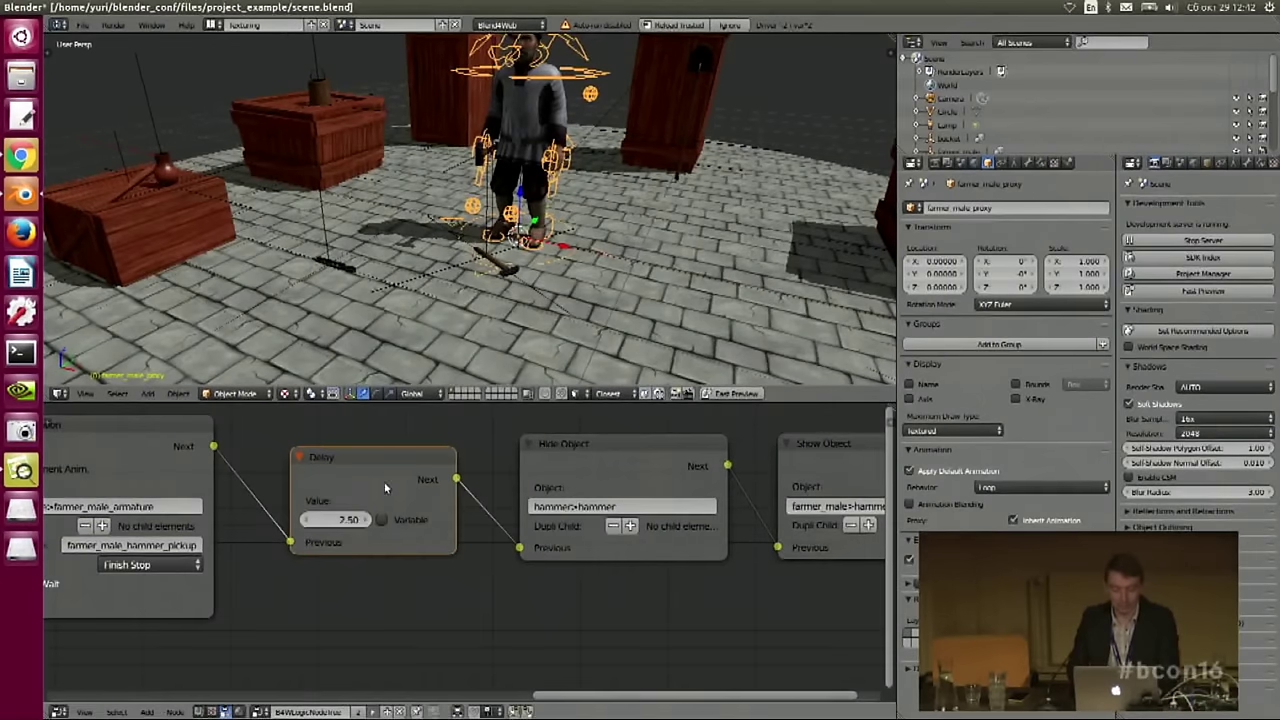
{"action": "middle_click_drag", "start_coordinate": [458, 498], "coordinate": [481, 506]}
{"action": "middle_click_drag", "start_coordinate": [702, 469], "coordinate": [600, 472]}
{"action": "middle_click_drag", "start_coordinate": [433, 474], "coordinate": [445, 472]}
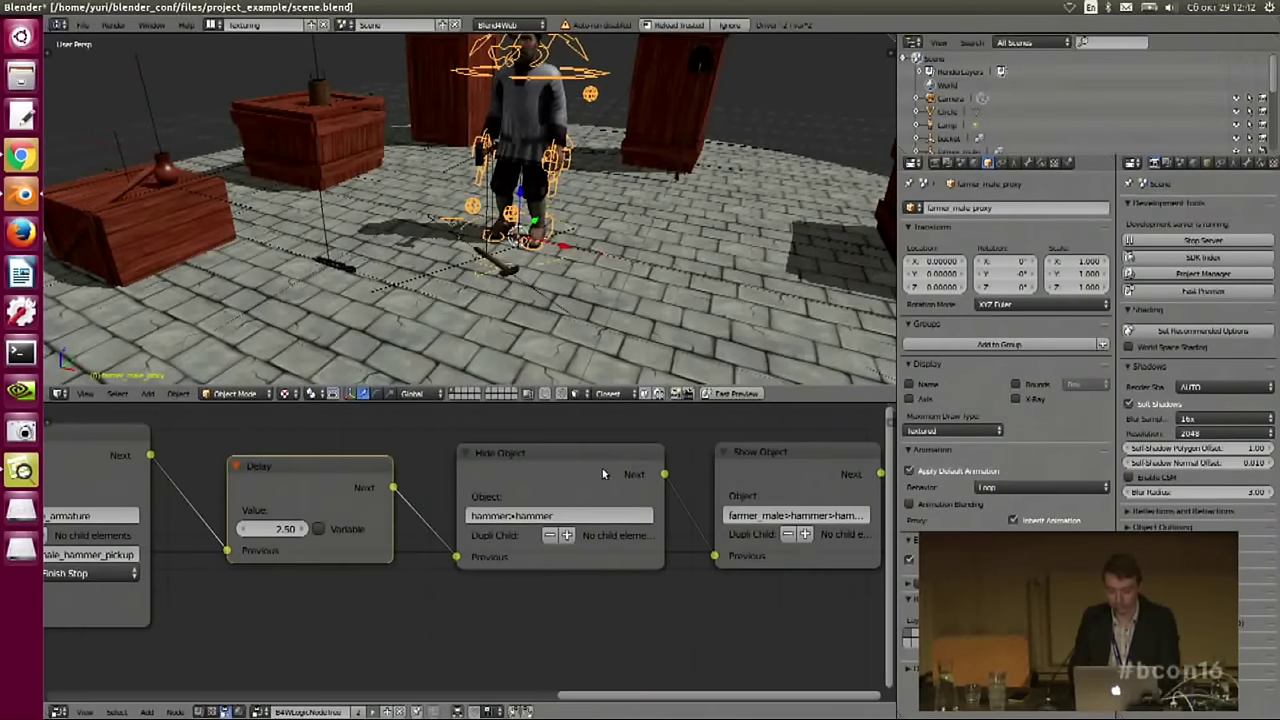
{"action": "middle_click_drag", "start_coordinate": [633, 474], "coordinate": [650, 480]}
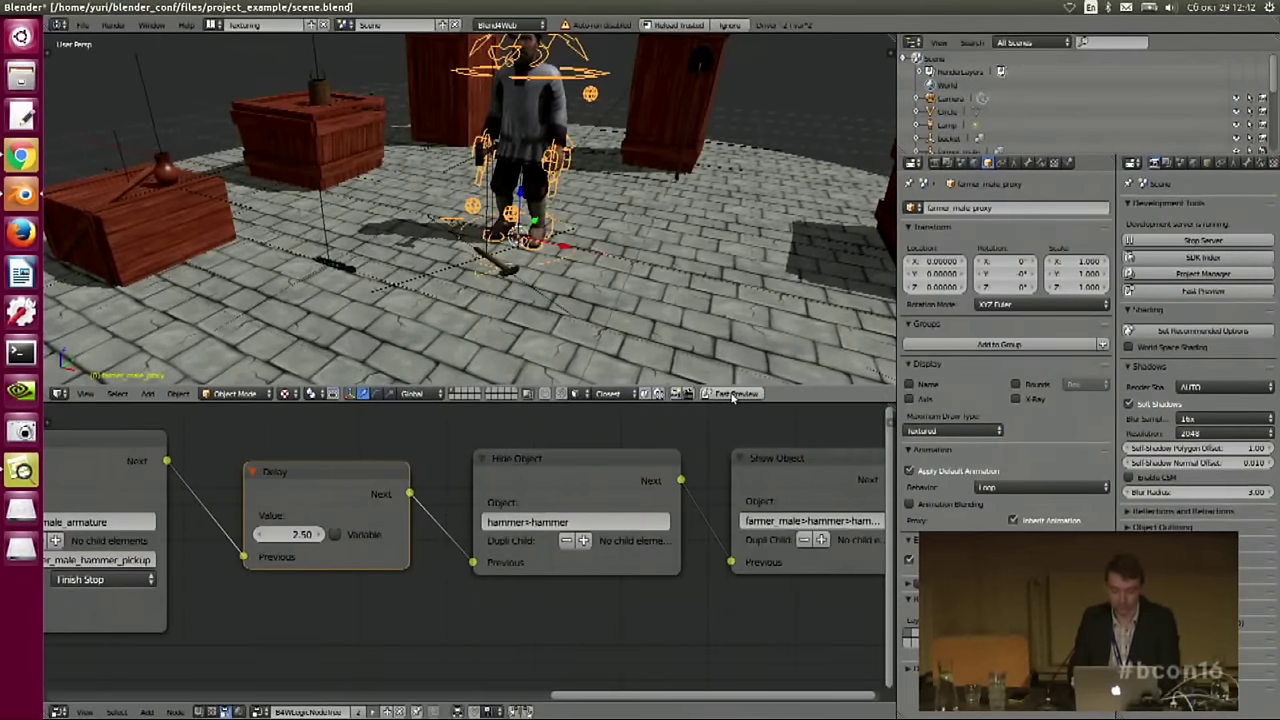
{"action": "left_click", "coordinate": [733, 394]}
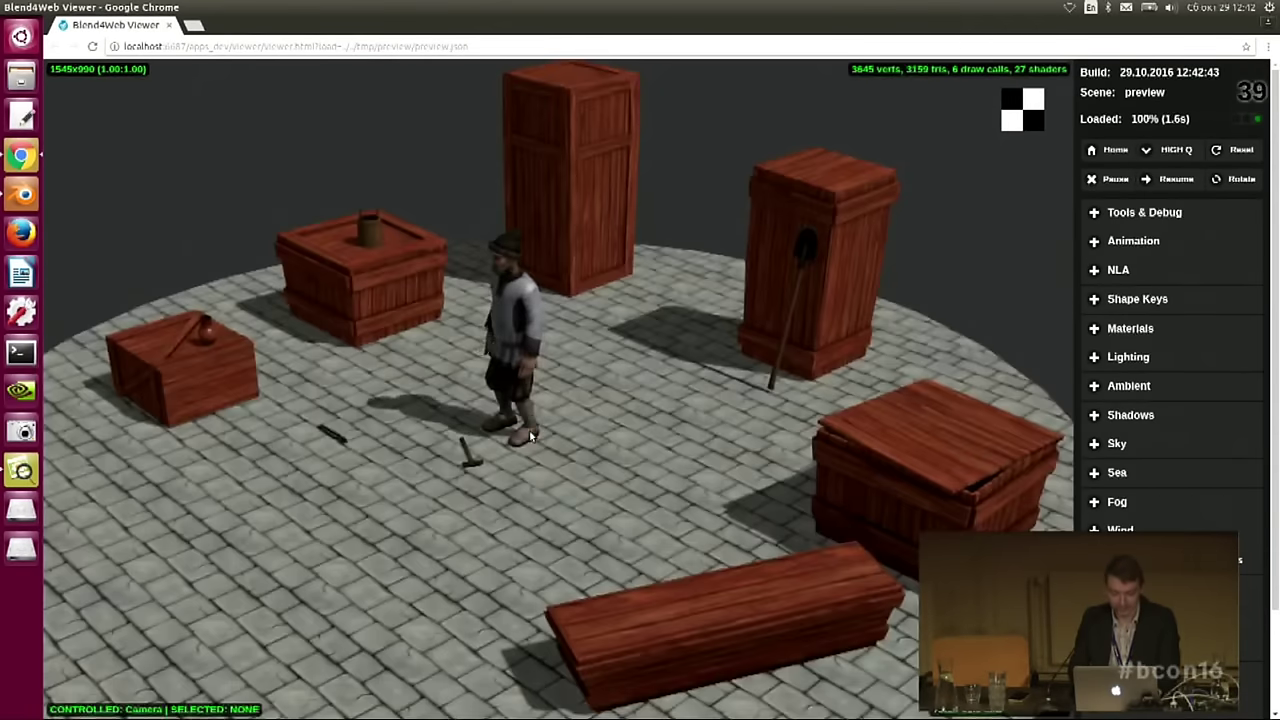
{"action": "left_click_drag", "start_coordinate": [453, 373], "coordinate": [465, 532]}
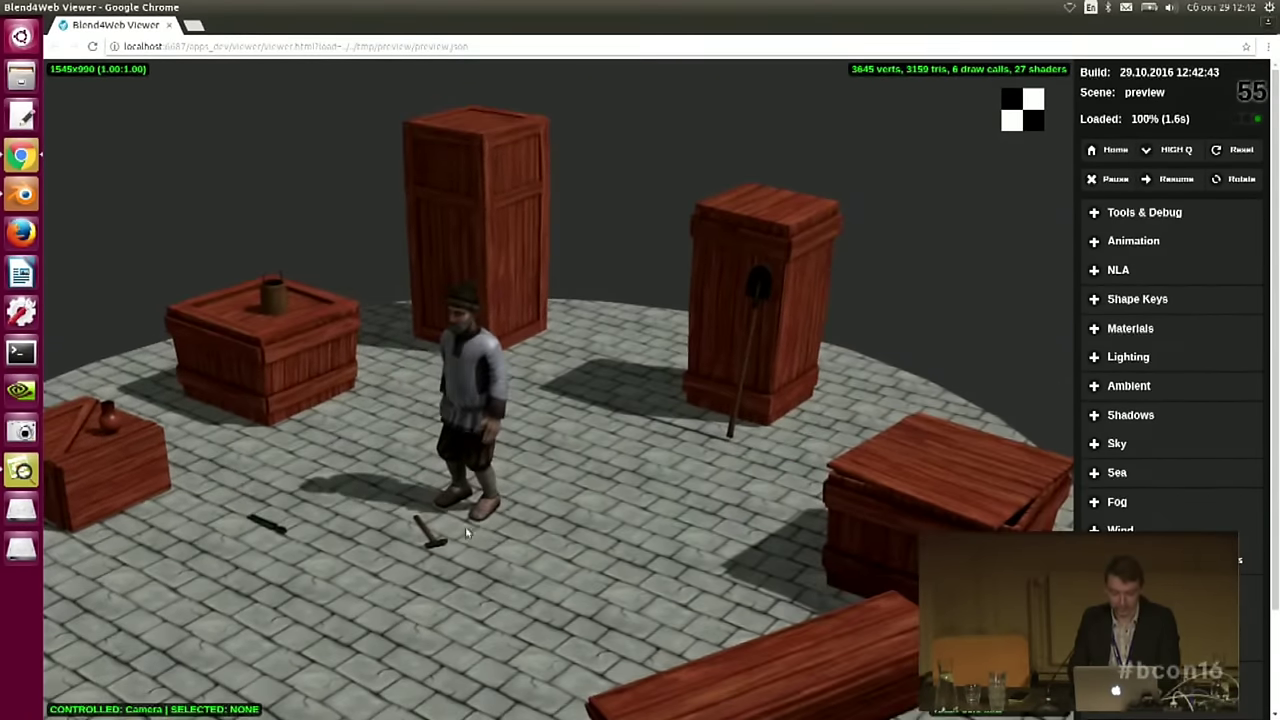
{"action": "left_click", "coordinate": [434, 541]}
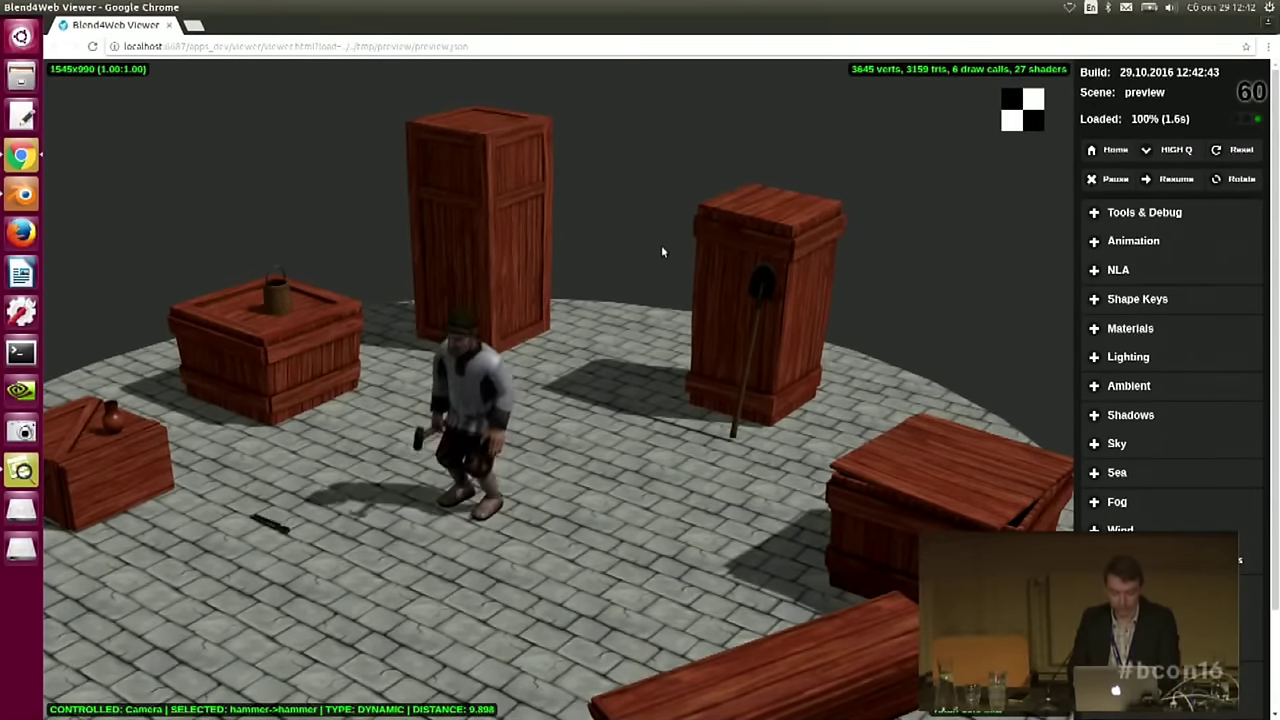
- Inspect the farmer holding the hammer from several angles in the preview scene
{"action": "left_click_drag", "start_coordinate": [615, 242], "coordinate": [705, 203]}
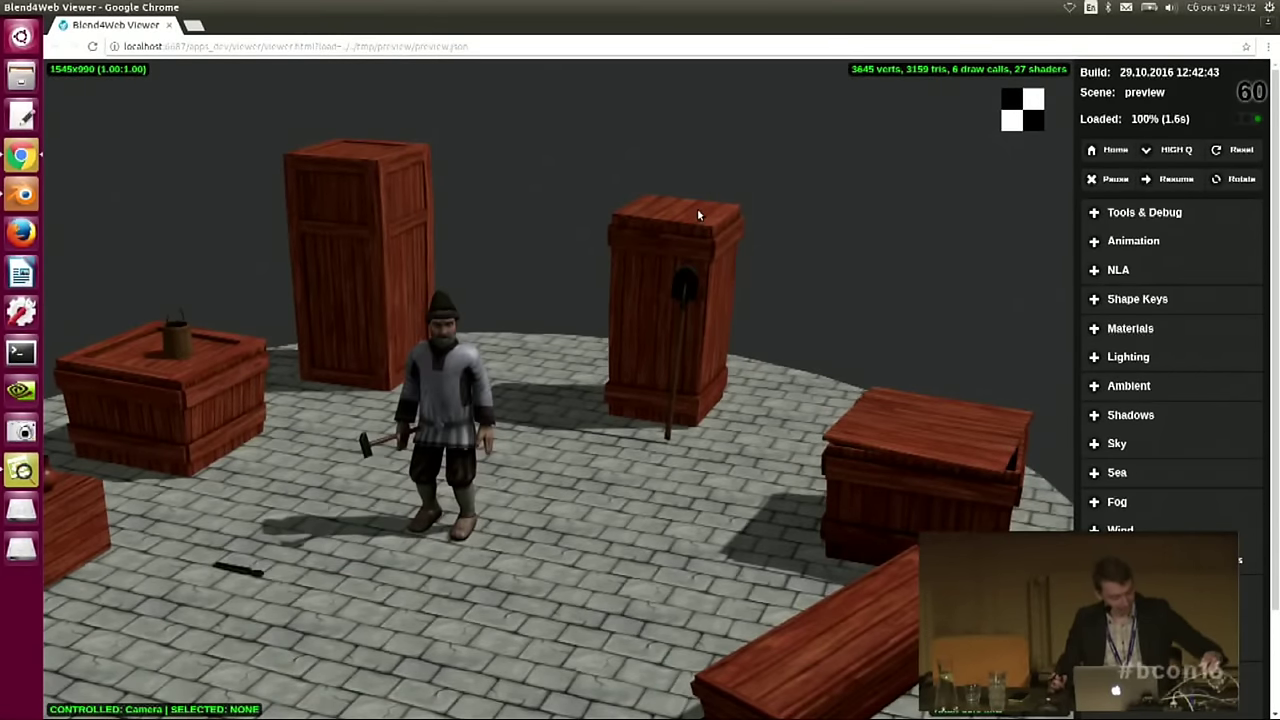
{"action": "left_click_drag", "start_coordinate": [398, 313], "coordinate": [450, 250]}
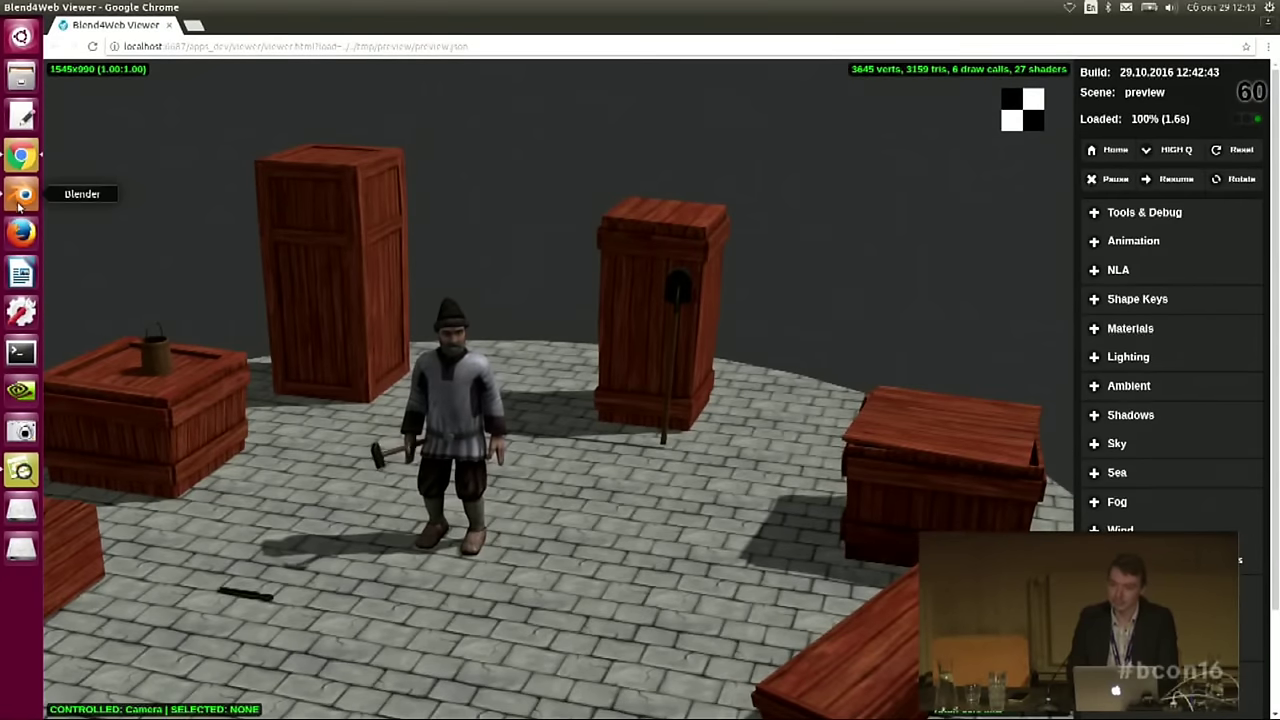
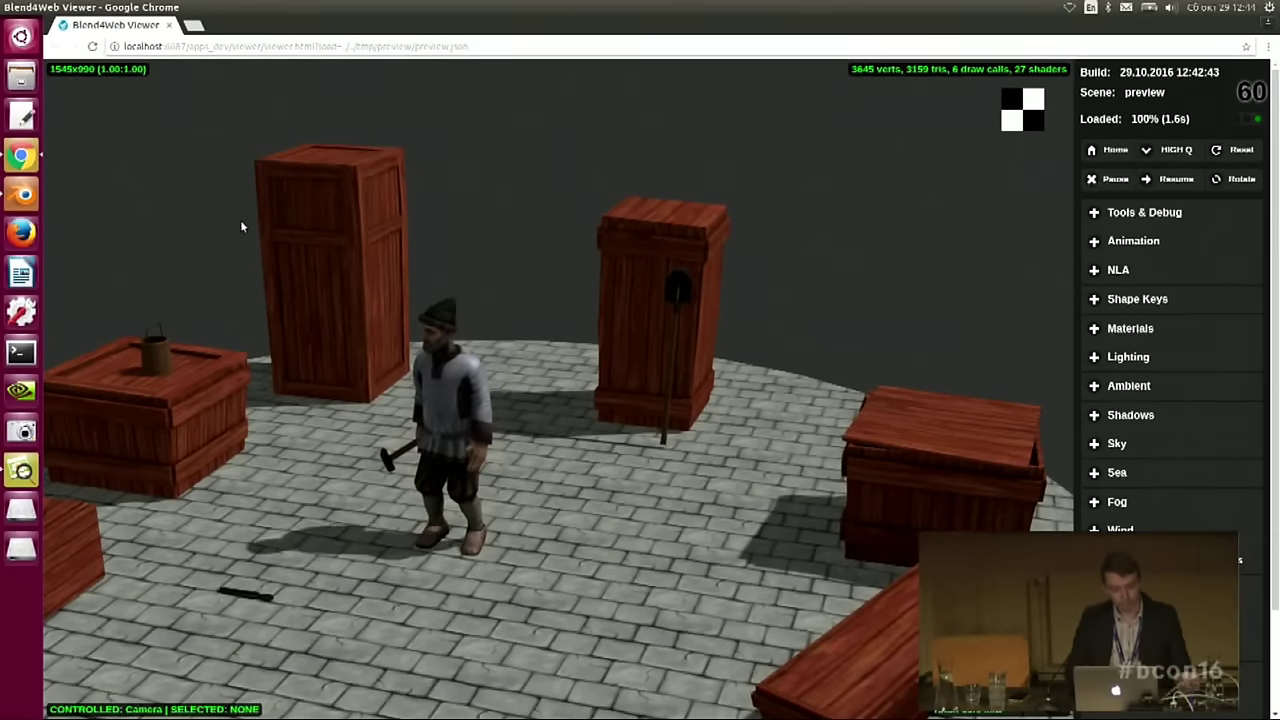
{"action": "key", "text": "a"}
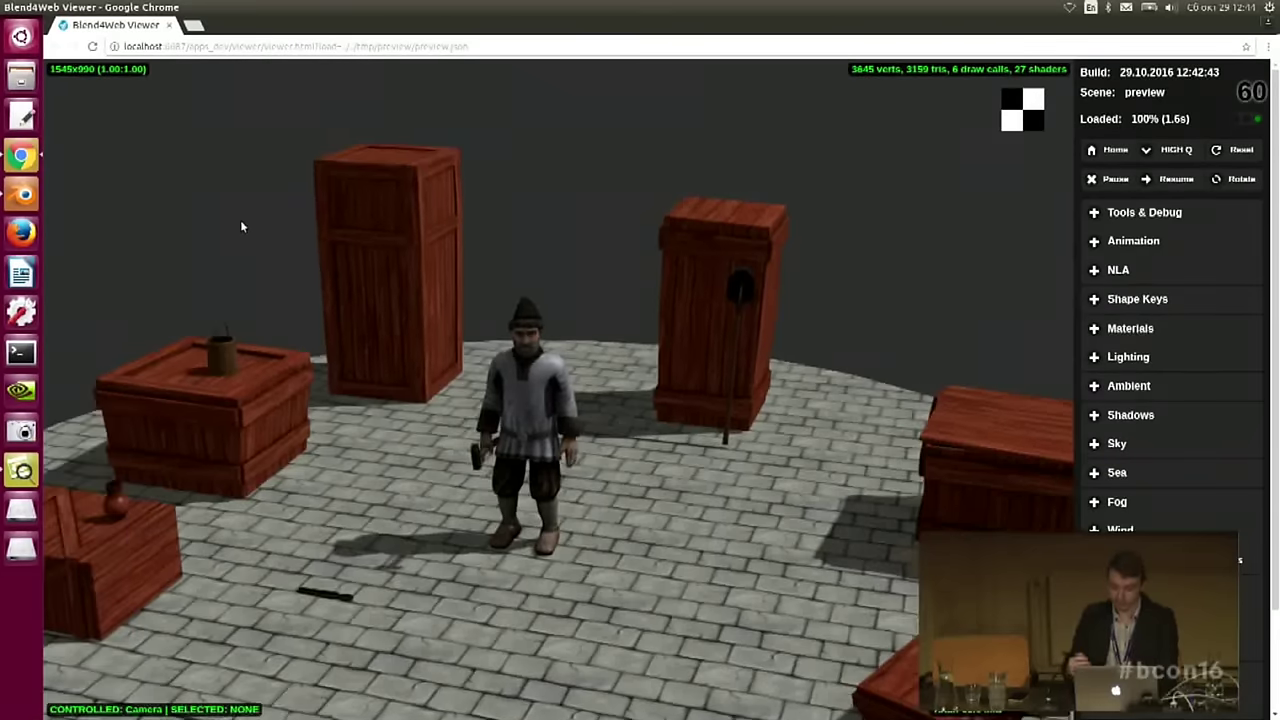
{"action": "key", "text": "f"}
{"action": "key", "text": "r"}
{"action": "key", "text": "f"}
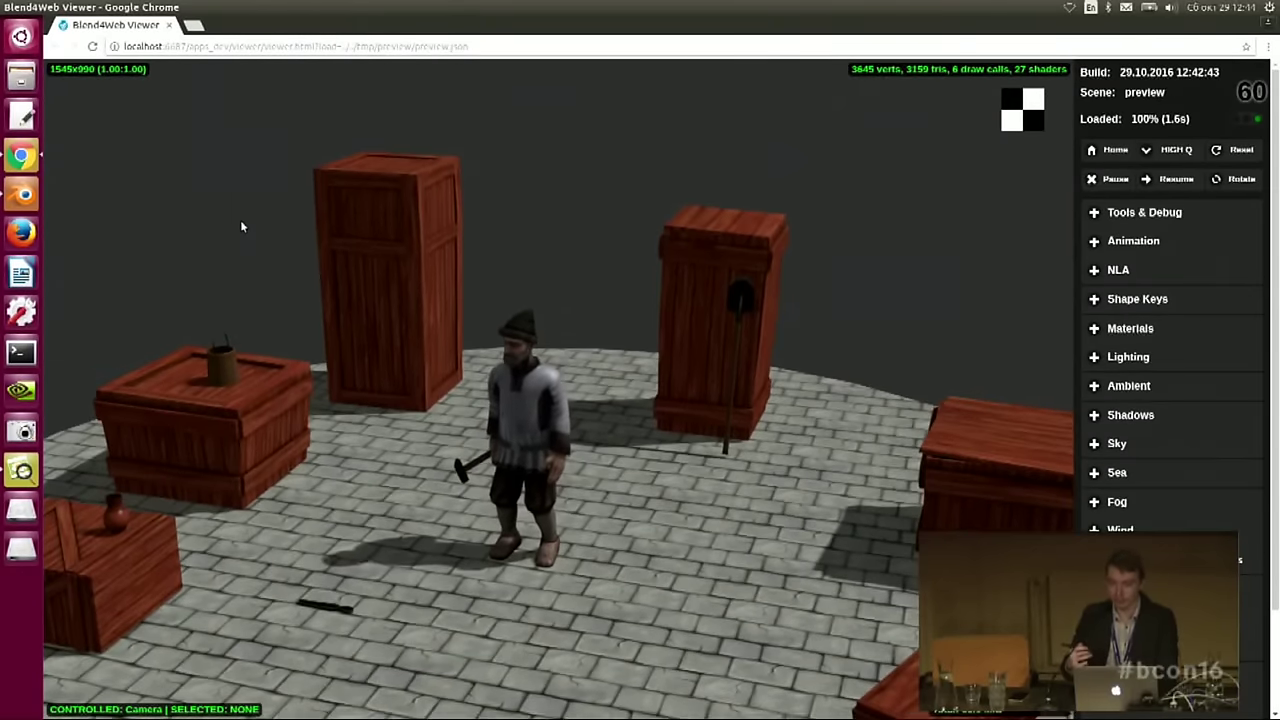
- In Blender, open main_scene_quest.blend from the blend4web/blender/petigors_tale/quest folder
{"action": "left_click", "coordinate": [21, 196]}
{"action": "left_click", "coordinate": [84, 25]}
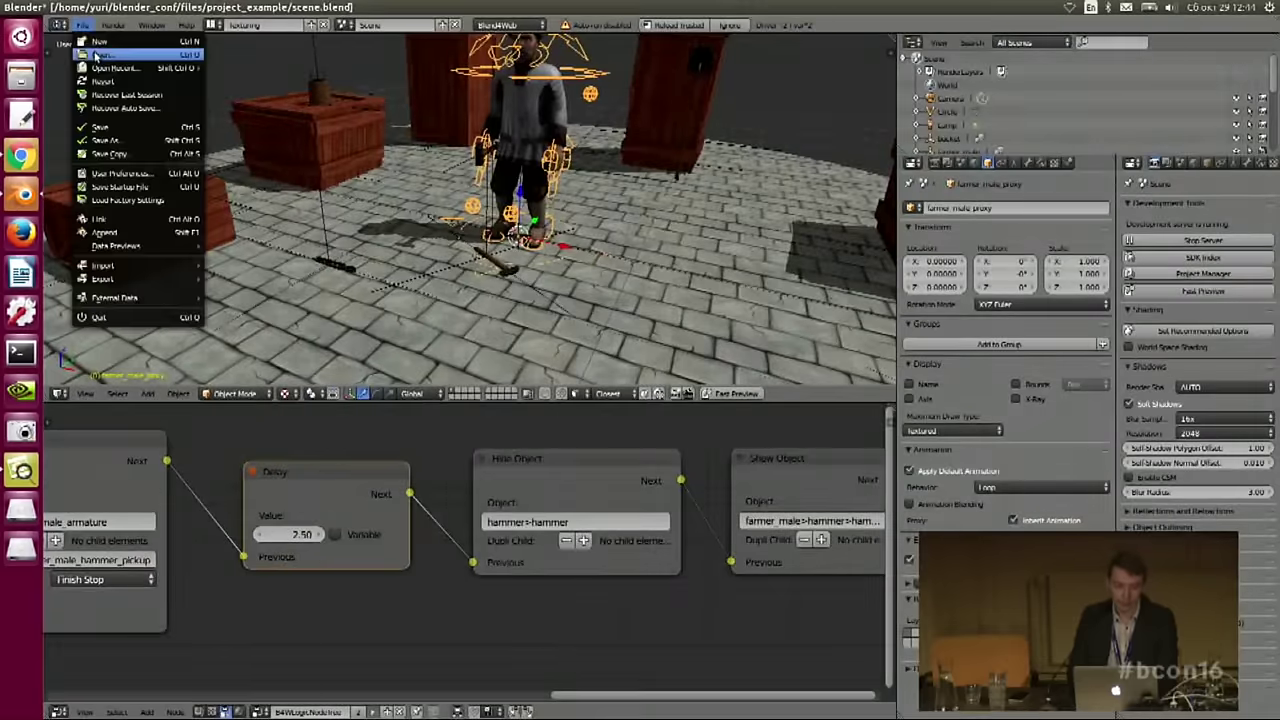
{"action": "left_click", "coordinate": [100, 55]}
{"action": "left_click", "coordinate": [258, 96]}
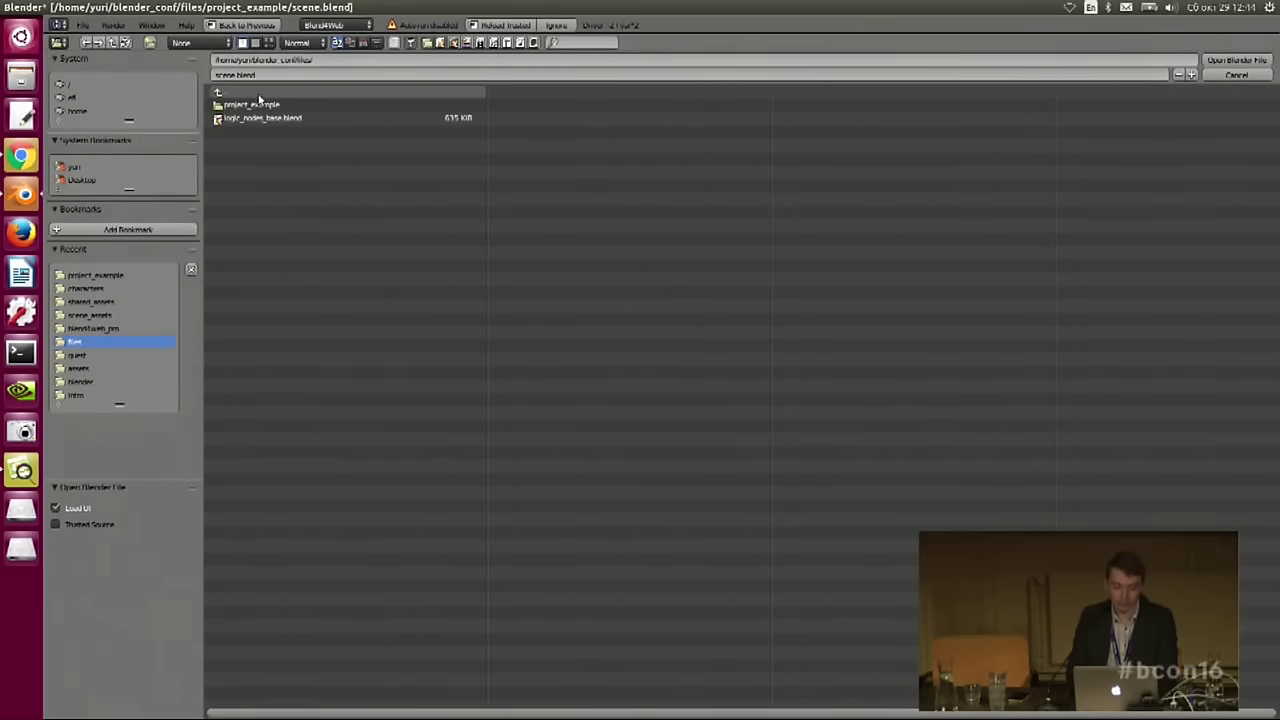
{"action": "left_click", "coordinate": [256, 93]}
{"action": "left_click", "coordinate": [252, 118]}
{"action": "left_click", "coordinate": [238, 131]}
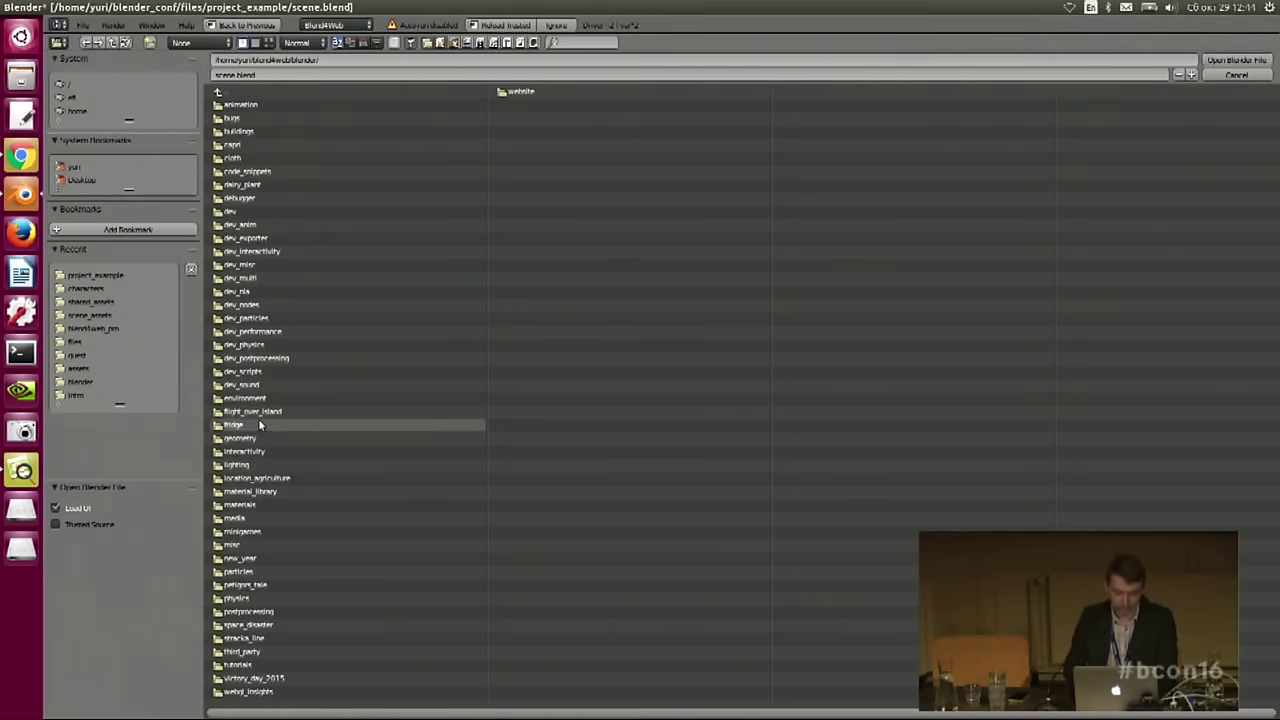
{"action": "left_click", "coordinate": [264, 586]}
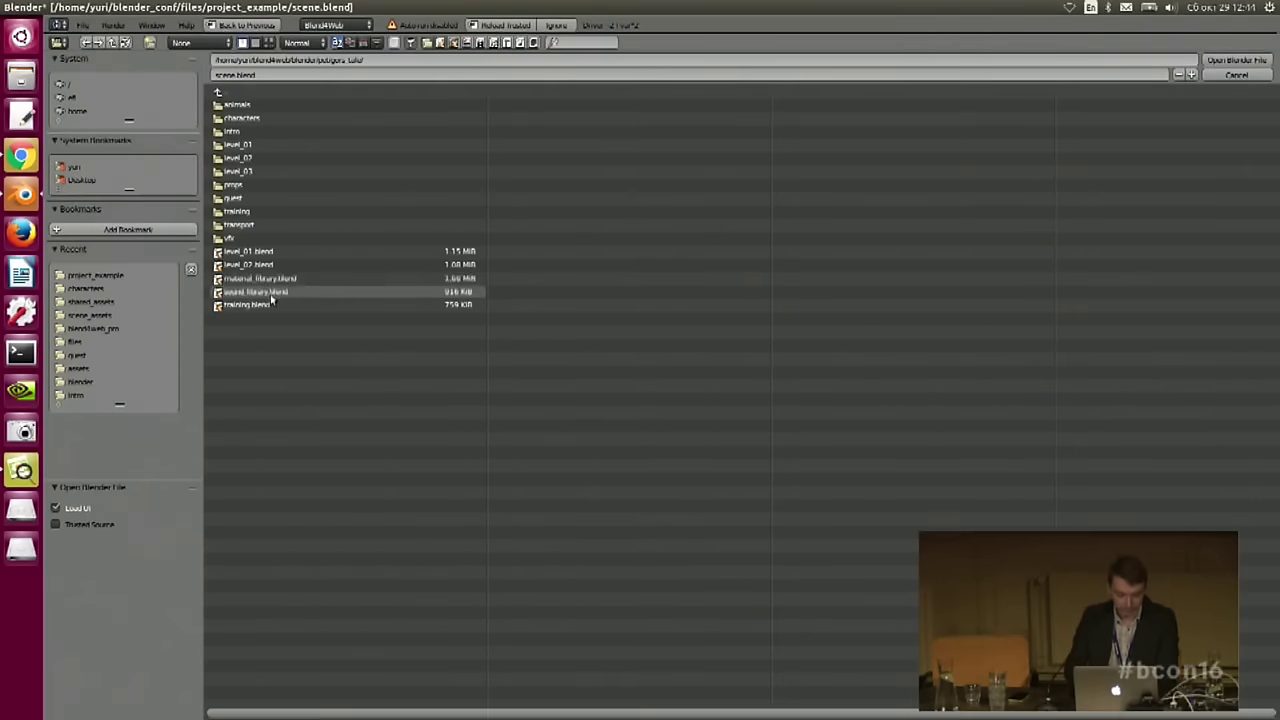
{"action": "left_click", "coordinate": [240, 198]}
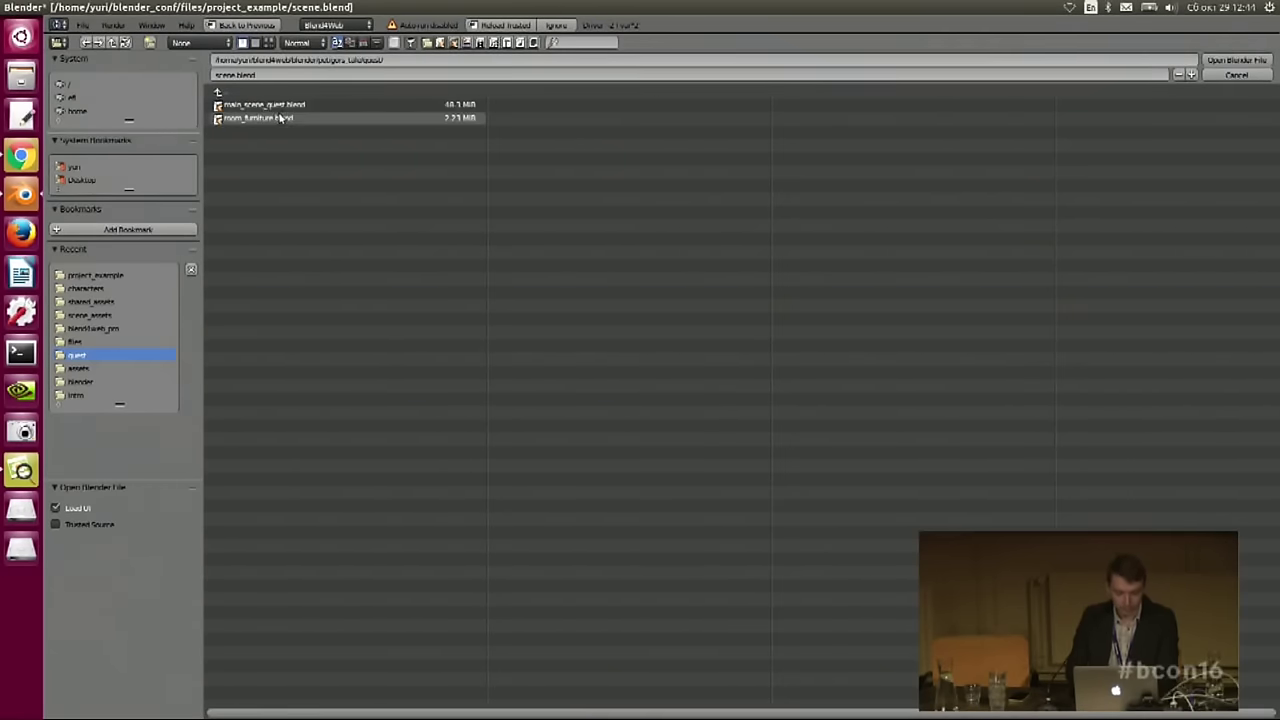
{"action": "left_click", "coordinate": [285, 108]}
{"action": "left_click", "coordinate": [1226, 61]}
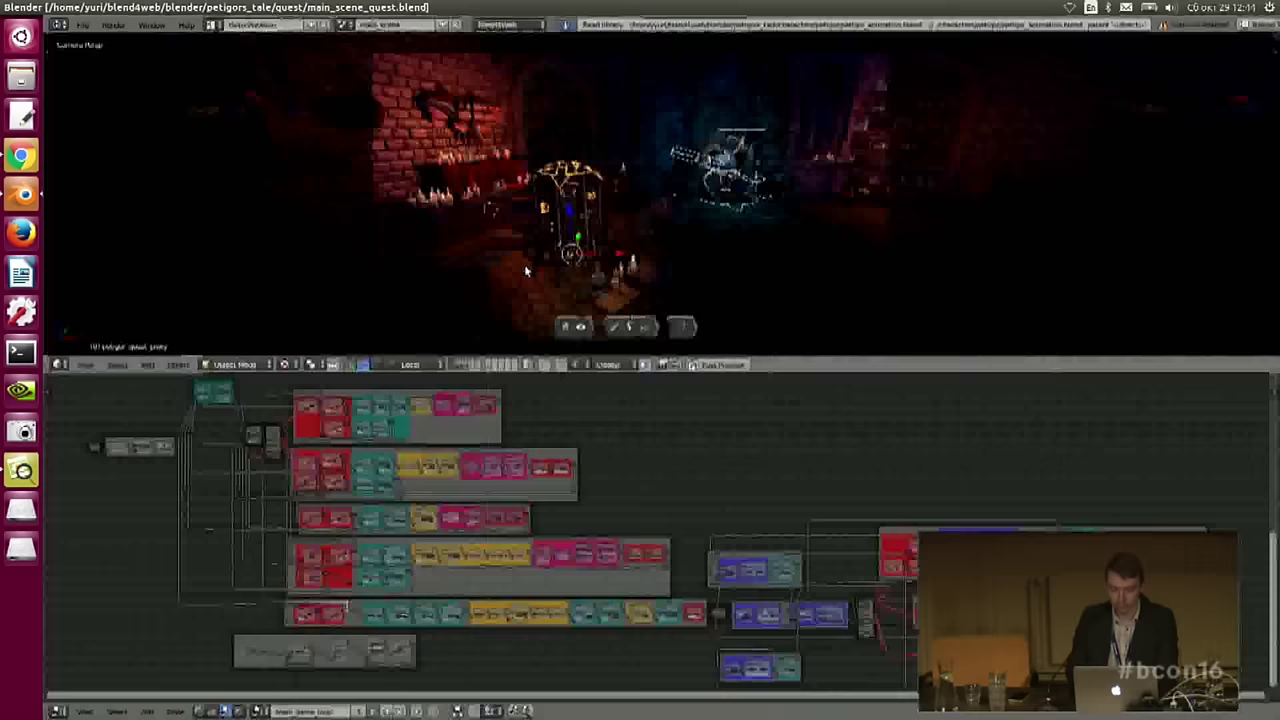
- Switch to Chrome and open quest.html from the apps_dev/petigors_tale folder
{"action": "left_click", "coordinate": [22, 158]}
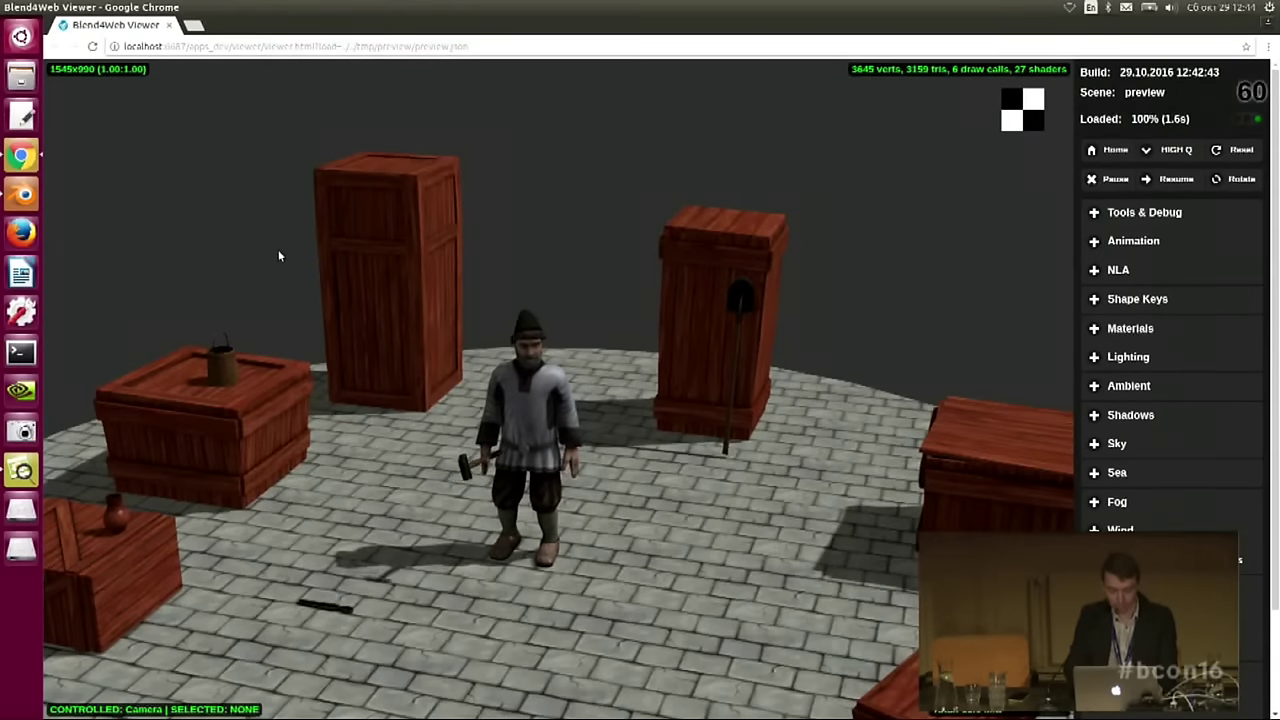
{"action": "key", "text": "ctrl+o"}
{"action": "left_click", "coordinate": [437, 240]}
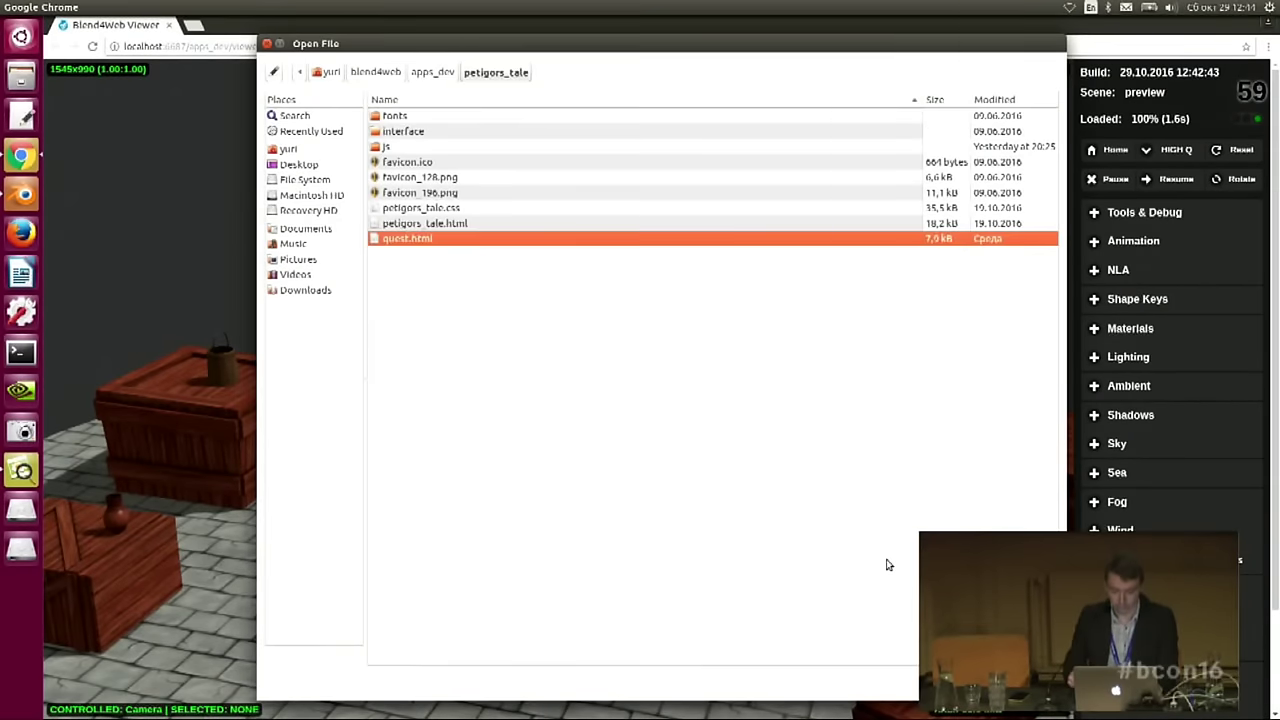
{"action": "key", "text": "Return"}
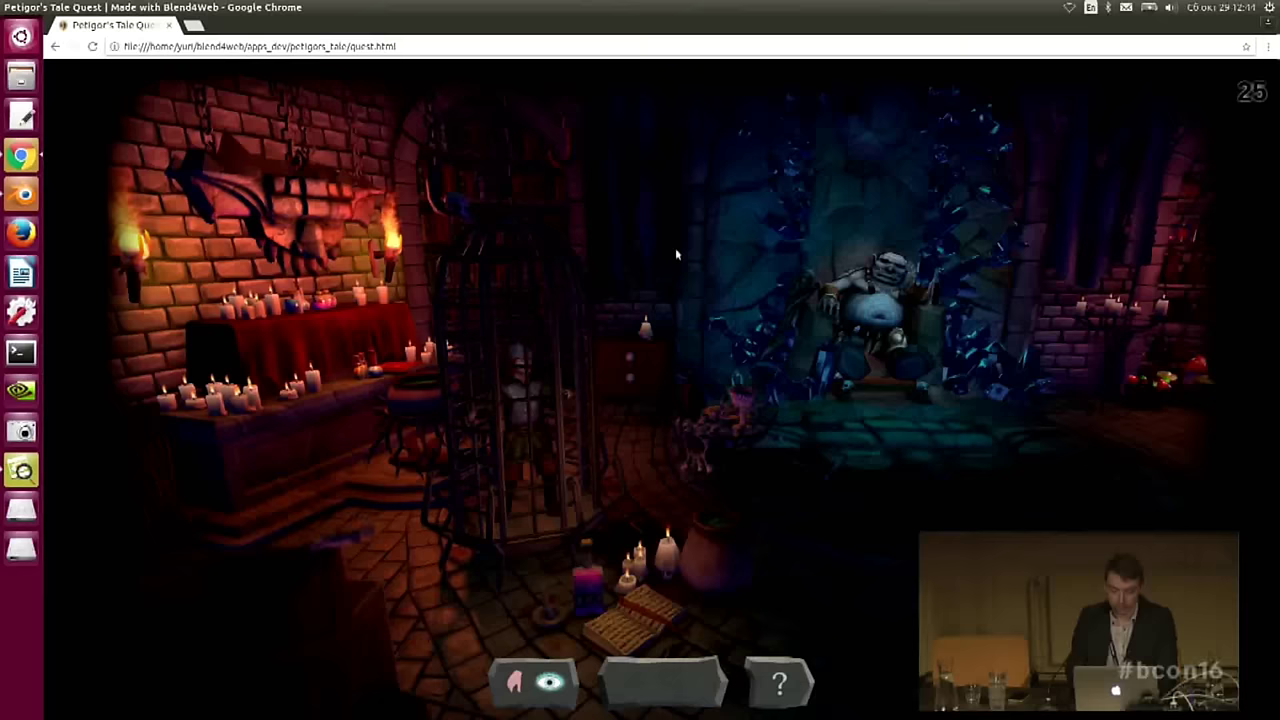
- Look around the dungeon and pick up the item beside the purple potion bottle with the hand action
{"action": "left_click_drag", "start_coordinate": [746, 286], "coordinate": [720, 300]}
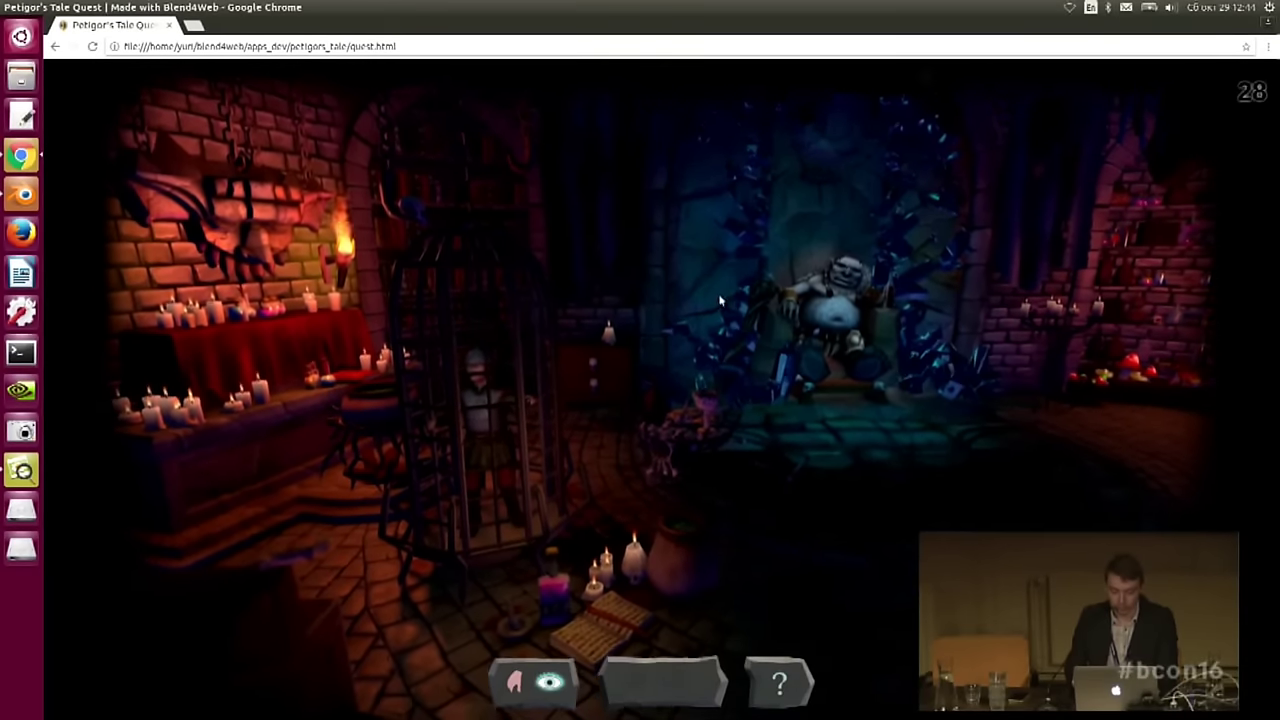
{"action": "left_click_drag", "start_coordinate": [797, 402], "coordinate": [784, 377]}
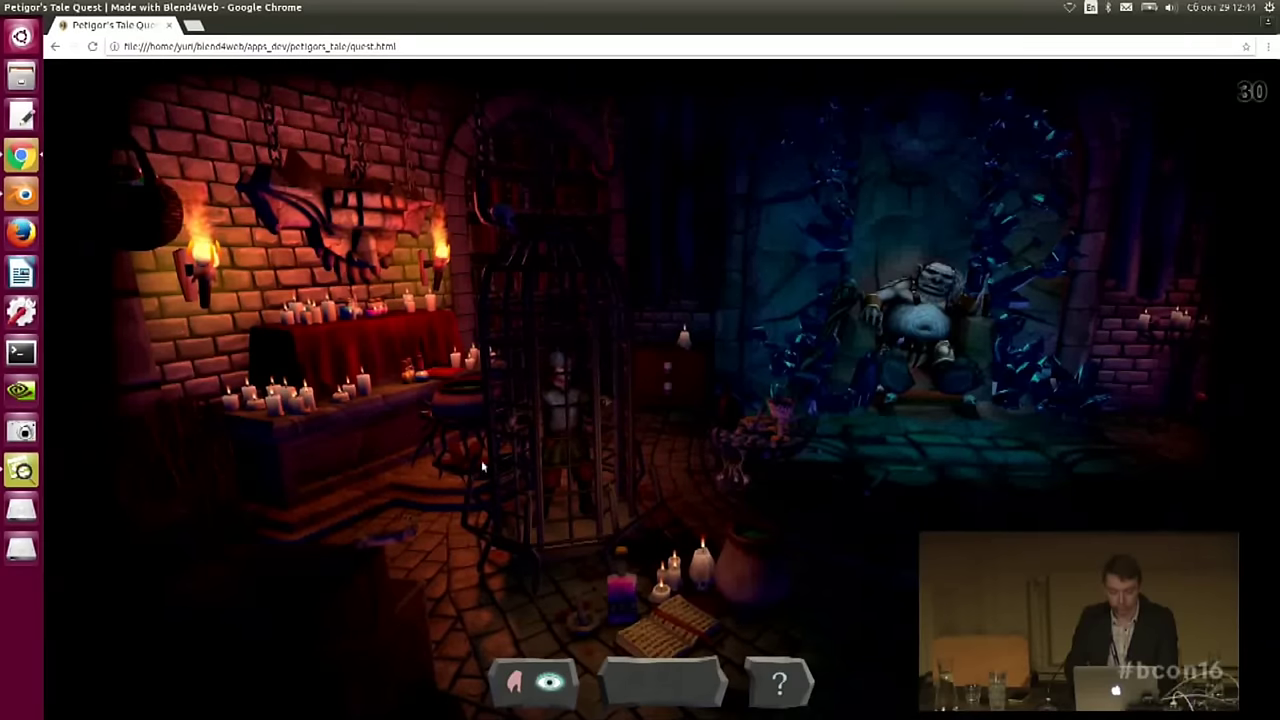
{"action": "left_click", "coordinate": [513, 683]}
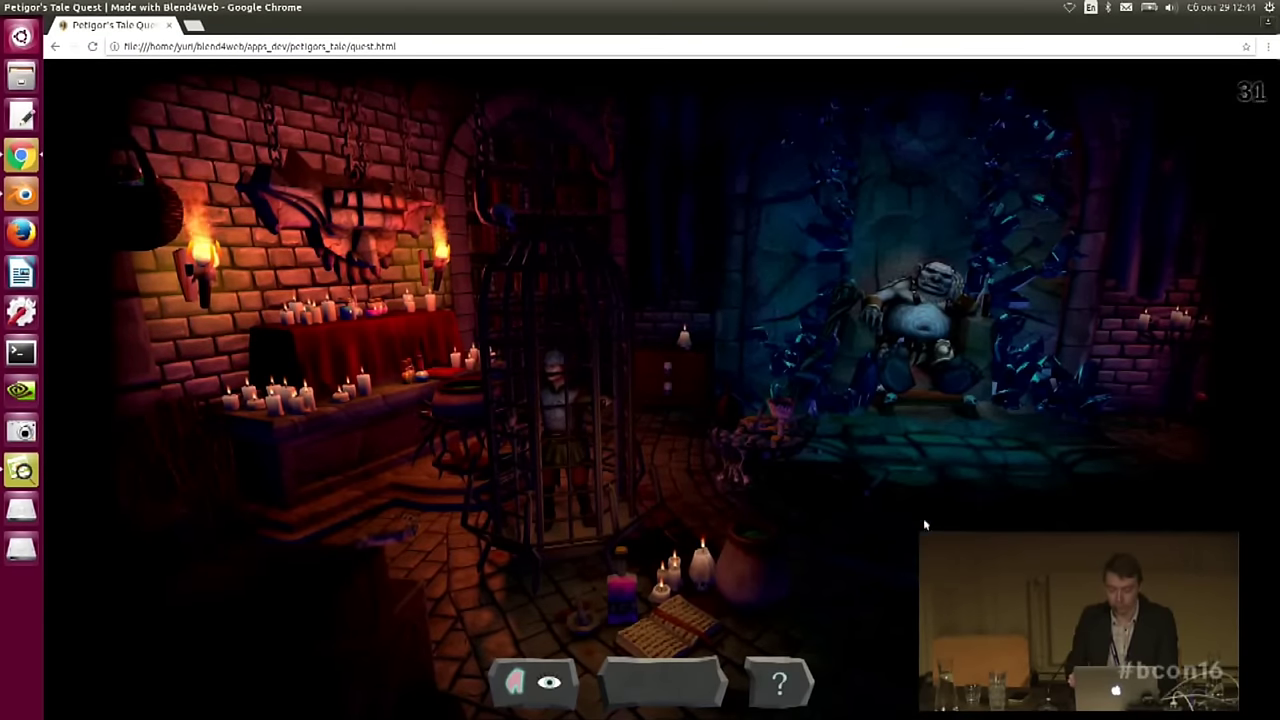
{"action": "left_click", "coordinate": [580, 604]}
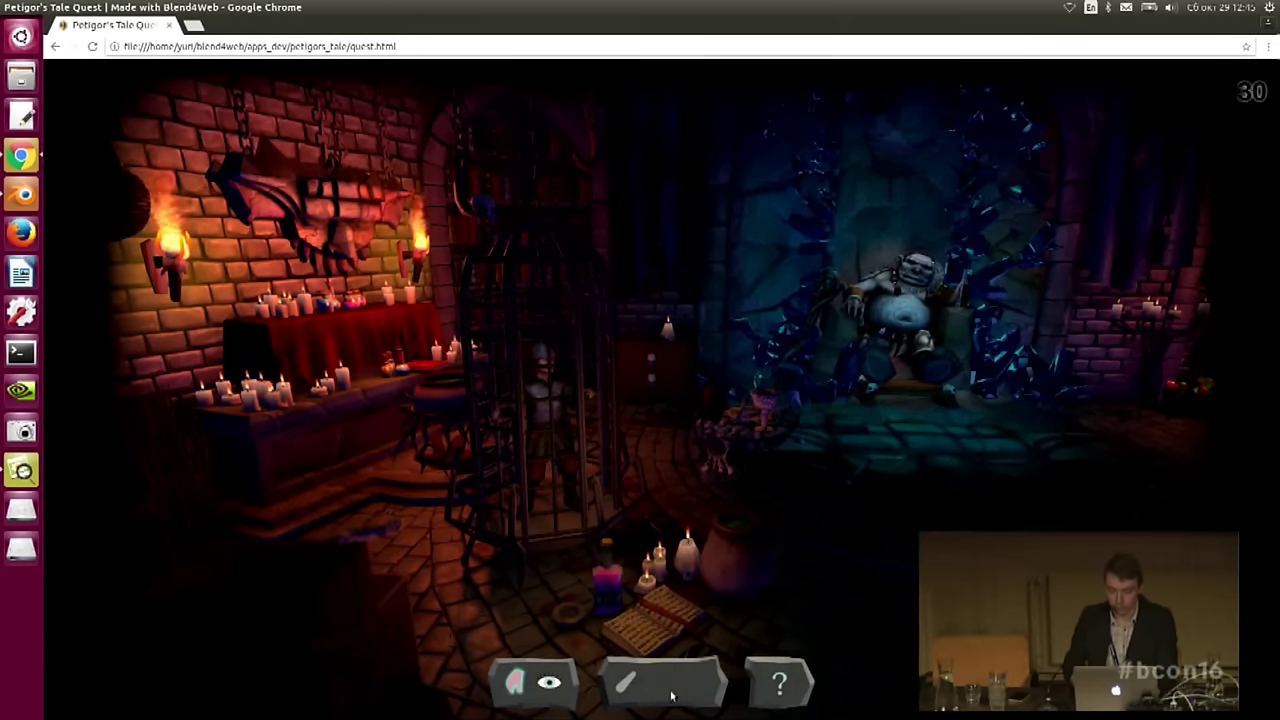
- Select the collected inventory item and use it on the blue object on the floor near the cage
{"action": "left_click", "coordinate": [627, 683]}
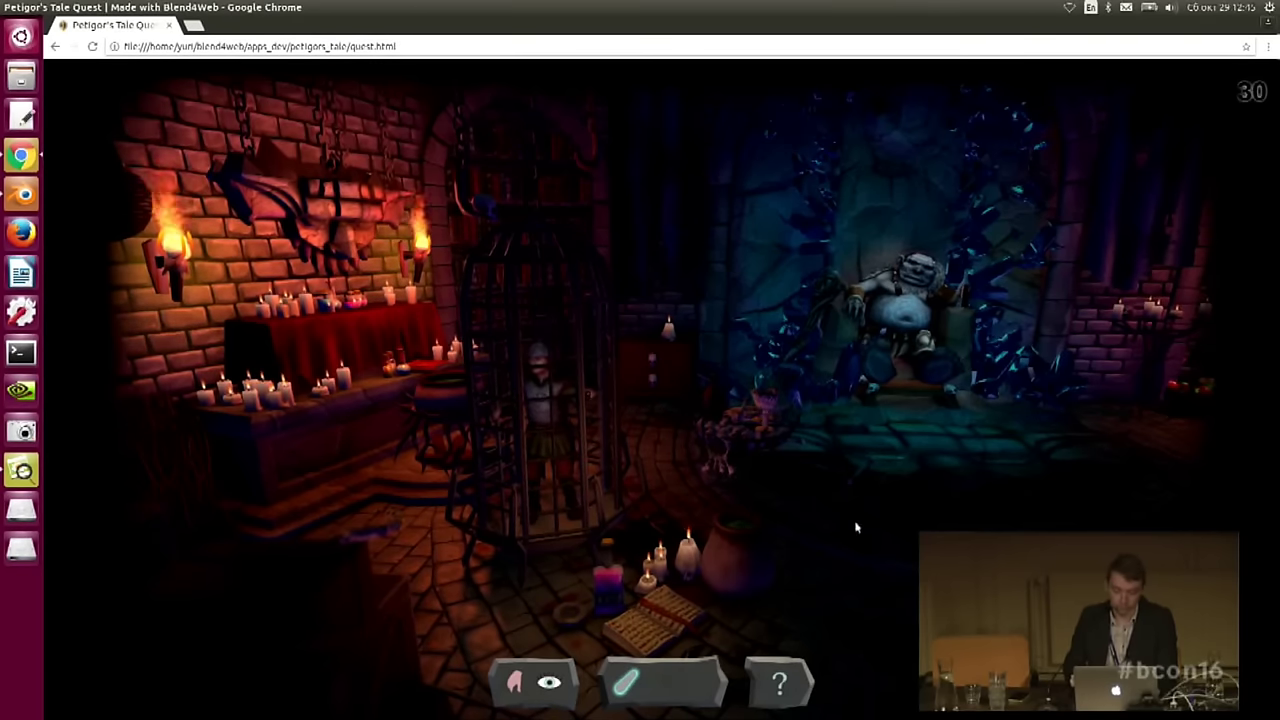
{"action": "left_click_drag", "start_coordinate": [855, 523], "coordinate": [798, 517]}
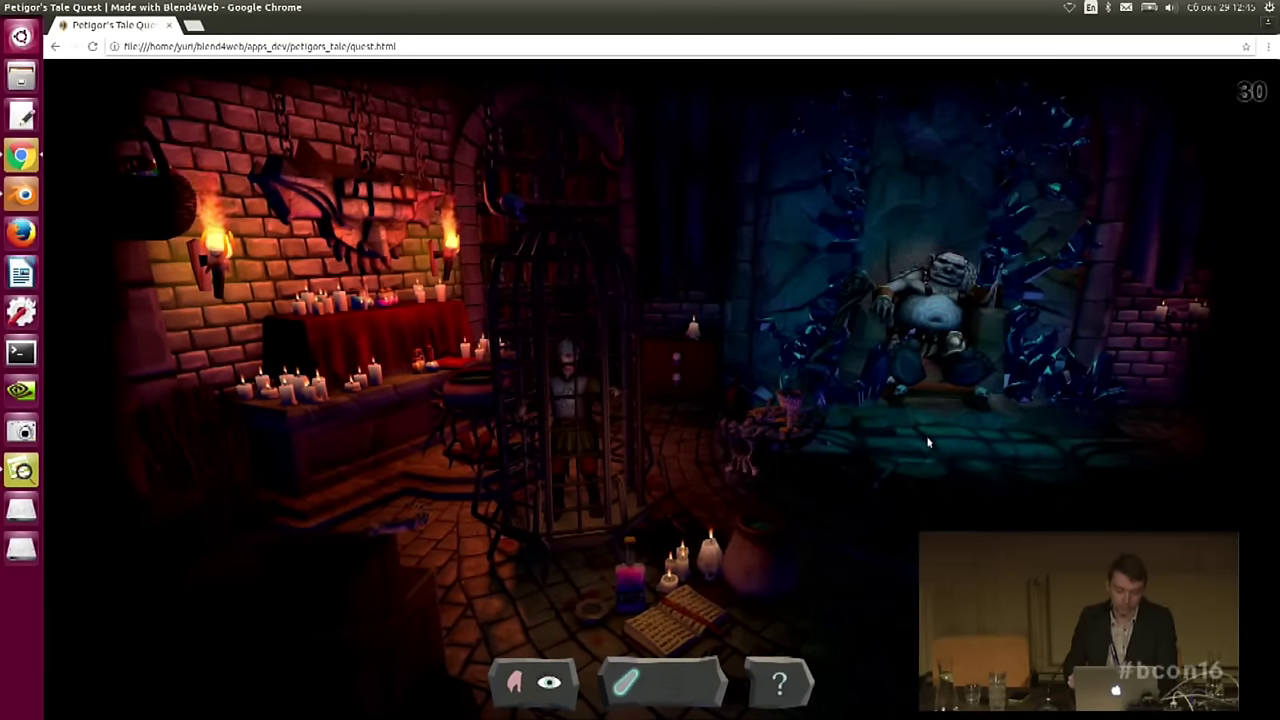
{"action": "left_click_drag", "start_coordinate": [836, 479], "coordinate": [880, 491]}
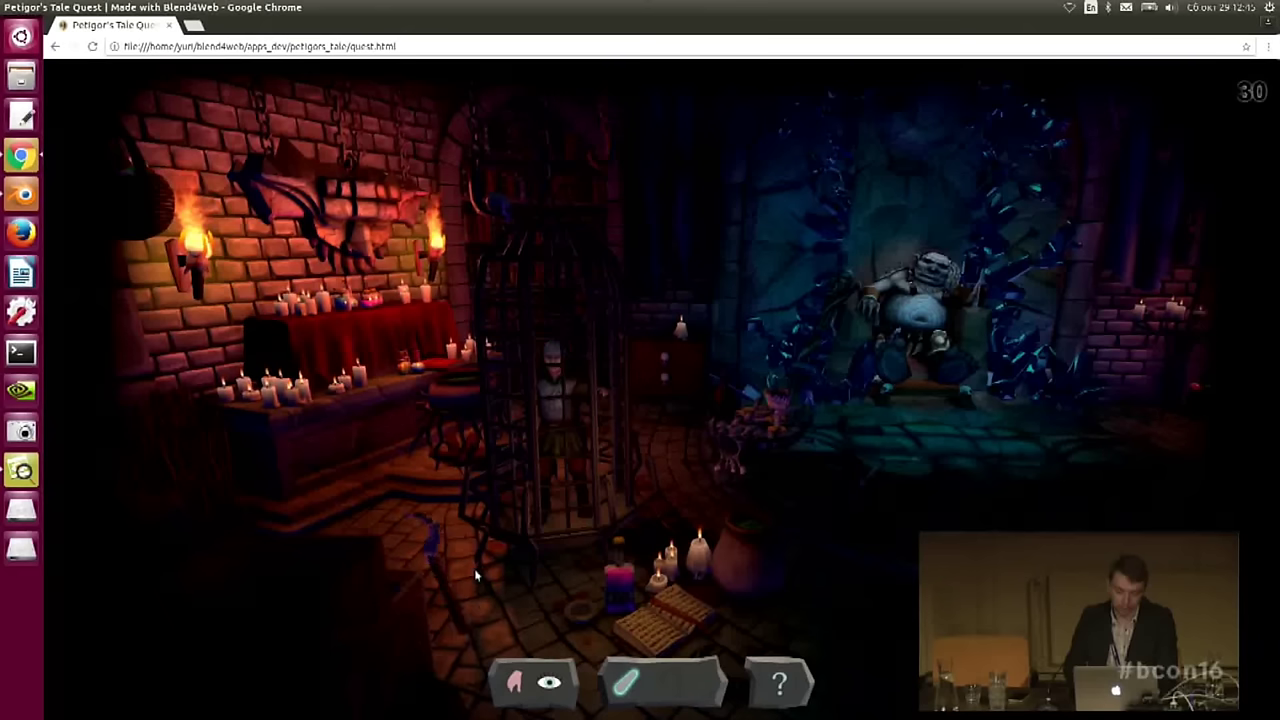
{"action": "left_click", "coordinate": [458, 621]}
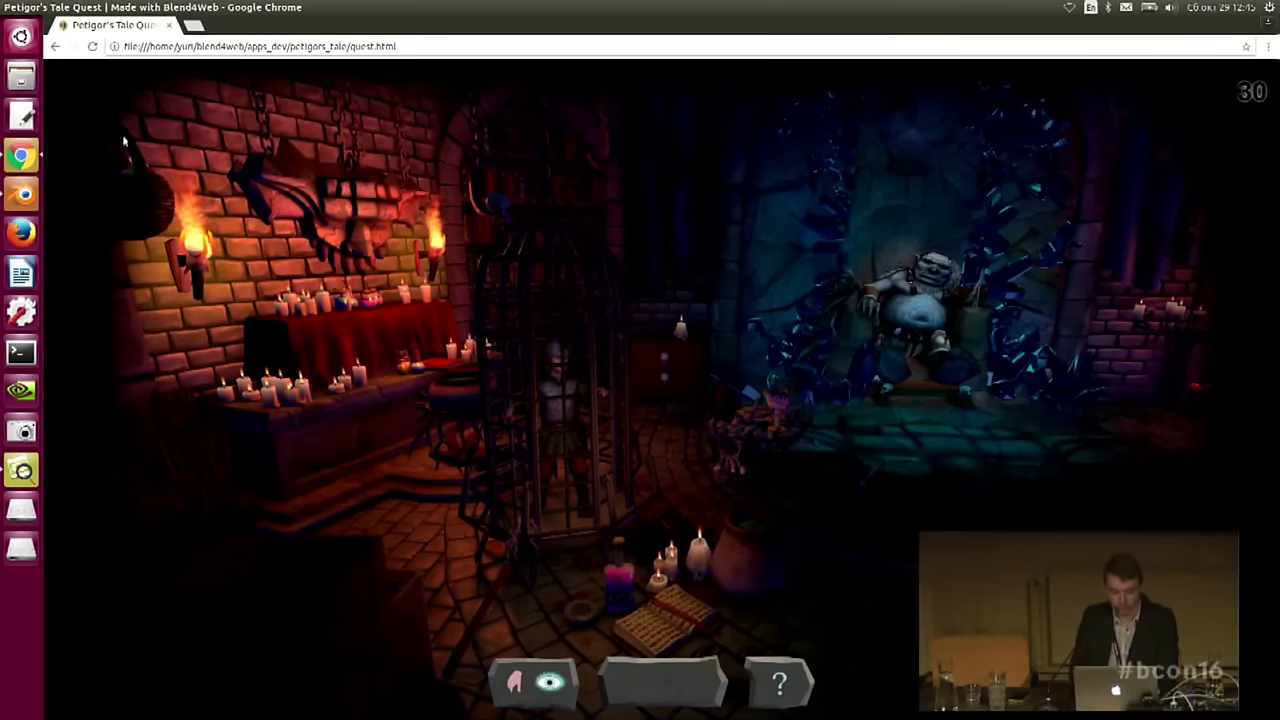
- Return to Blender, maximize the node editor, and look over the colored groups of the main game logic tree
{"action": "left_click", "coordinate": [21, 194]}
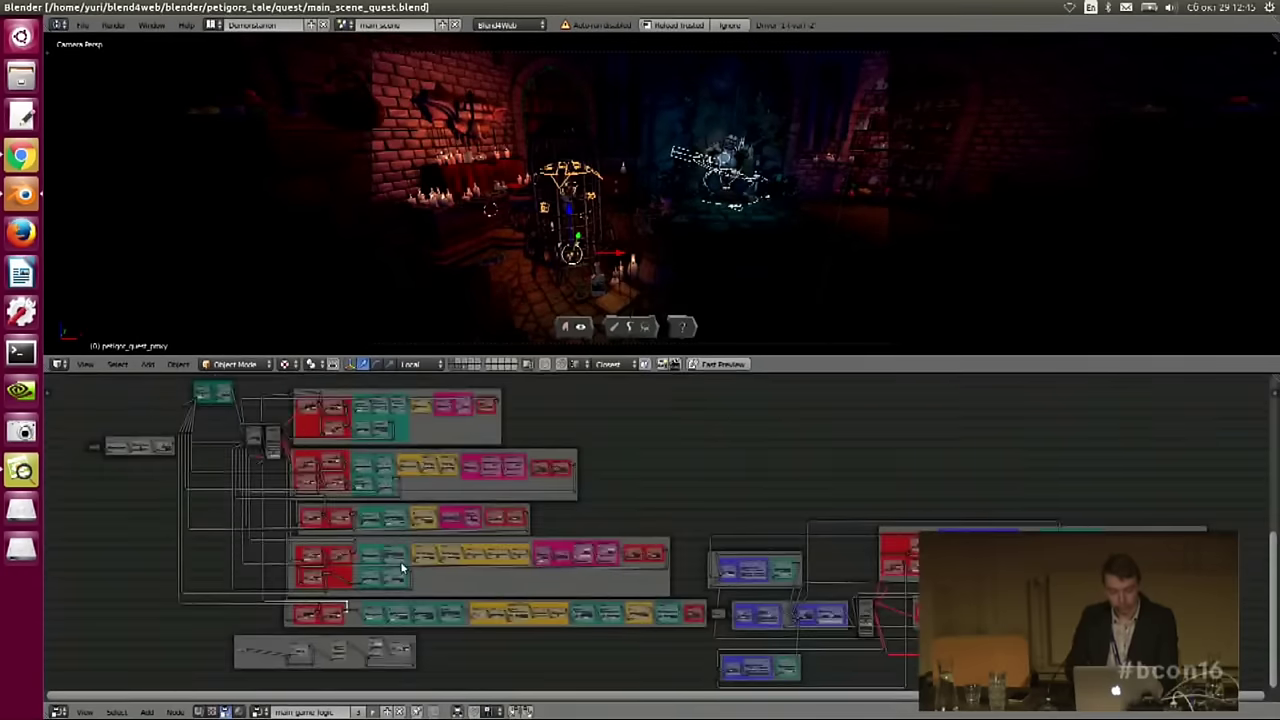
{"action": "middle_click_drag", "start_coordinate": [430, 575], "coordinate": [502, 593]}
{"action": "key", "text": "ctrl+Up"}
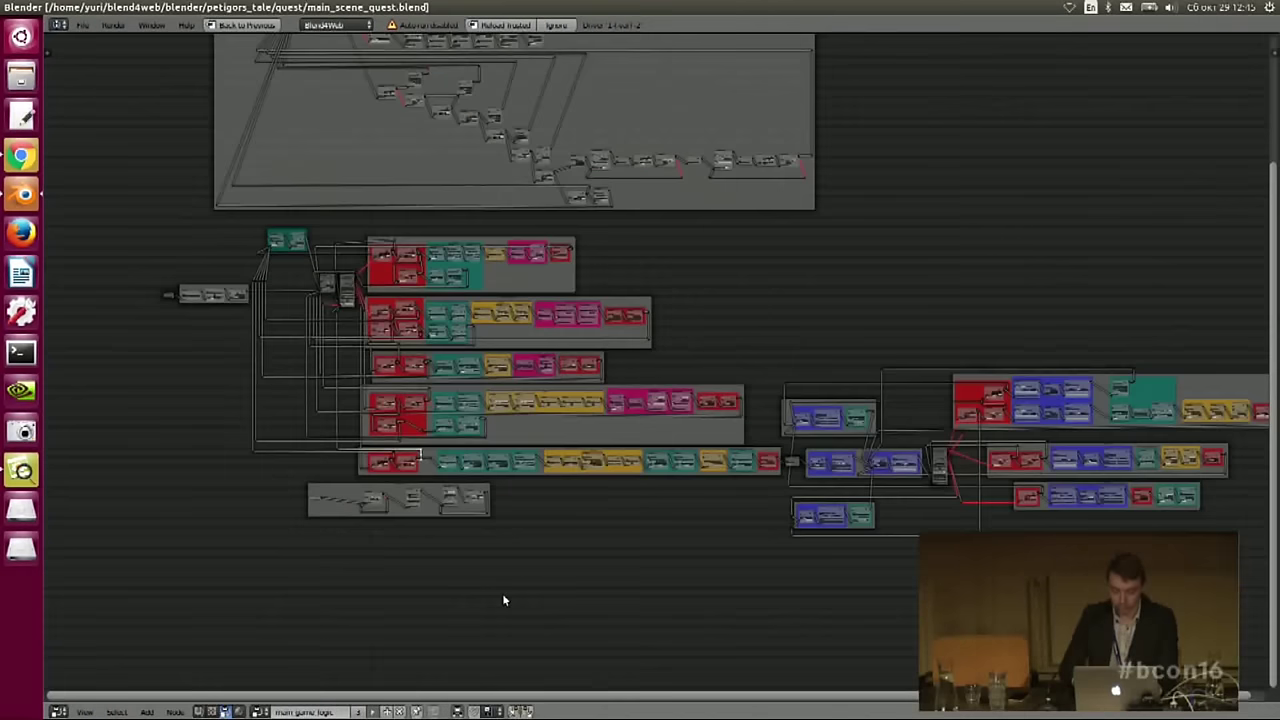
{"action": "middle_click_drag", "start_coordinate": [533, 409], "coordinate": [870, 471]}
{"action": "scroll", "coordinate": [648, 375], "scroll_direction": "up", "scroll_amount": 3}
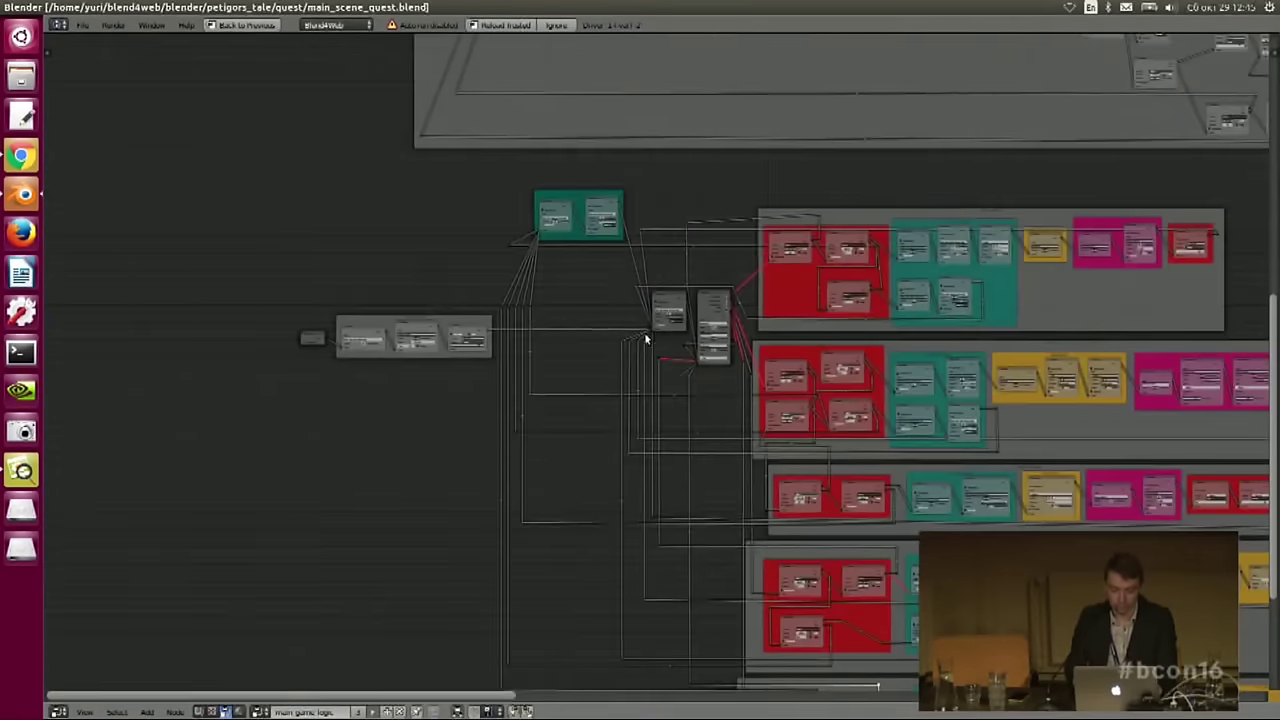
{"action": "scroll", "coordinate": [646, 340], "scroll_direction": "up", "scroll_amount": 6}
{"action": "middle_click_drag", "start_coordinate": [545, 385], "coordinate": [737, 462]}
{"action": "scroll", "coordinate": [731, 380], "scroll_direction": "up", "scroll_amount": 3}
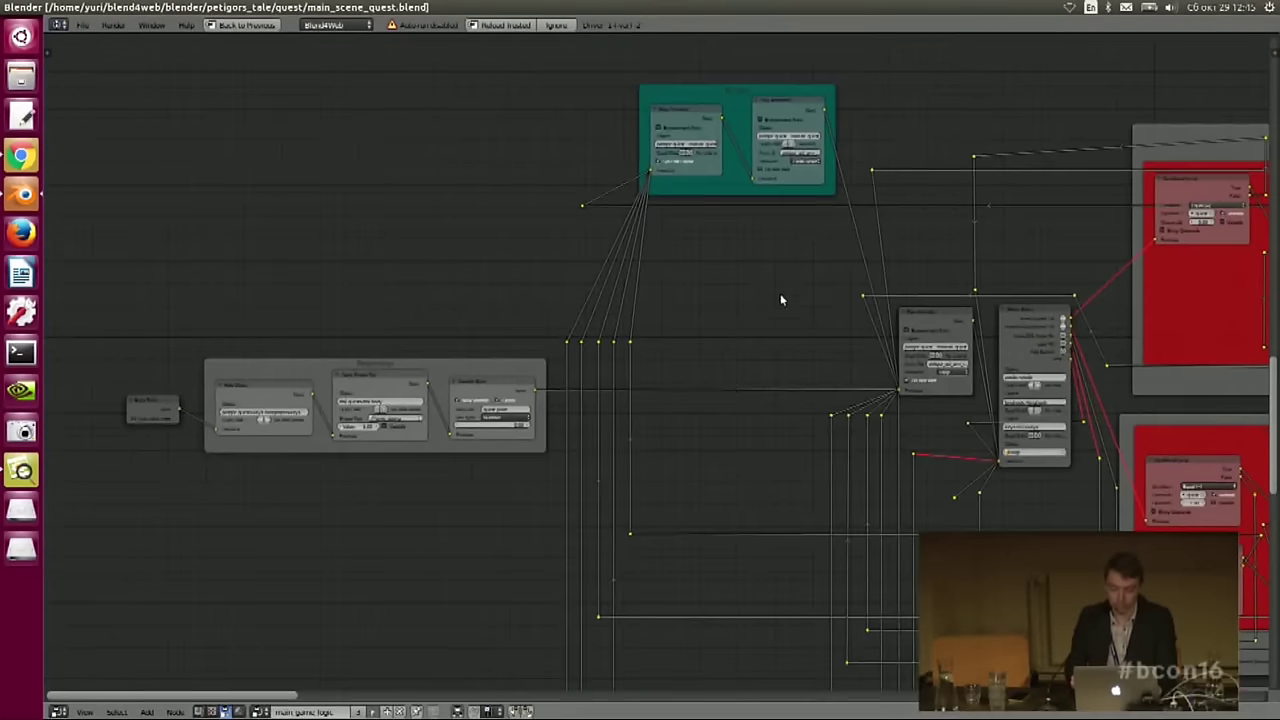
{"action": "scroll", "coordinate": [780, 295], "scroll_direction": "down", "scroll_amount": 2}
{"action": "middle_click_drag", "start_coordinate": [700, 345], "coordinate": [452, 363]}
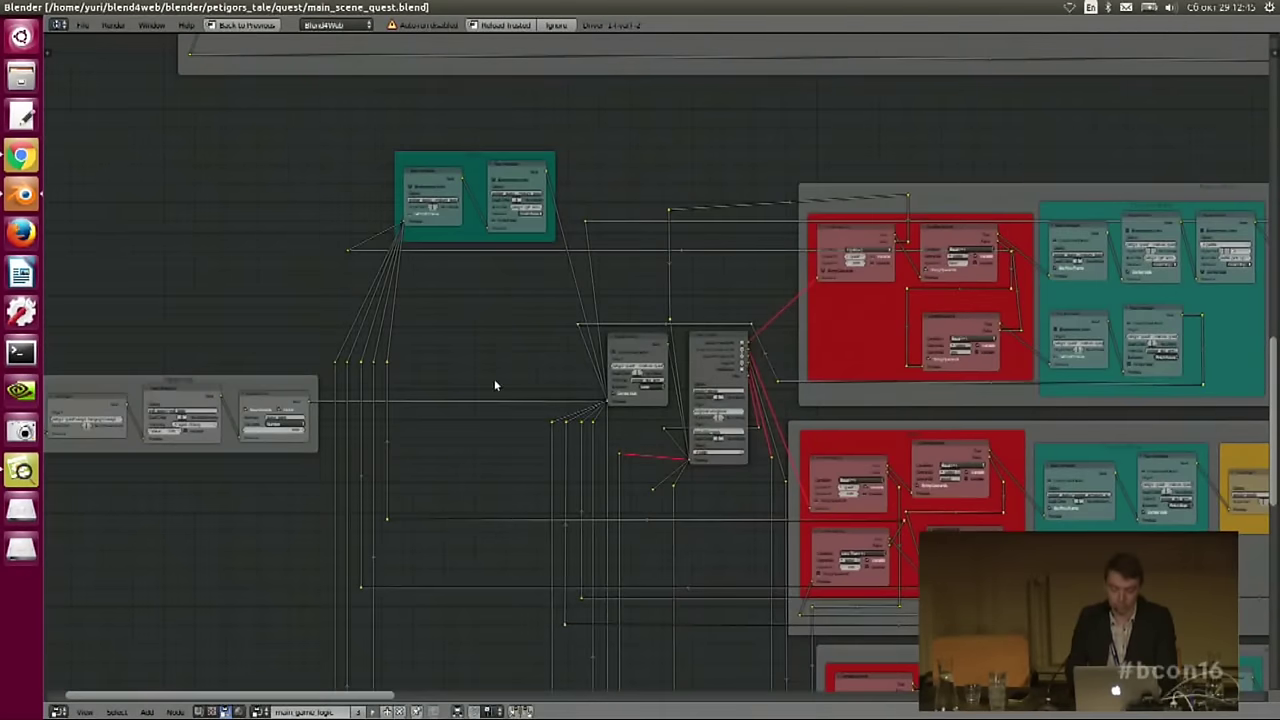
- Examine how the Prepearings frame and the green animation frame link to the nodes feeding the red-framed condition groups
{"action": "middle_click_drag", "start_coordinate": [395, 462], "coordinate": [671, 435]}
{"action": "scroll", "coordinate": [728, 347], "scroll_direction": "up", "scroll_amount": 5}
{"action": "middle_click_drag", "start_coordinate": [580, 264], "coordinate": [719, 246]}
{"action": "scroll", "coordinate": [714, 253], "scroll_direction": "down", "scroll_amount": 2}
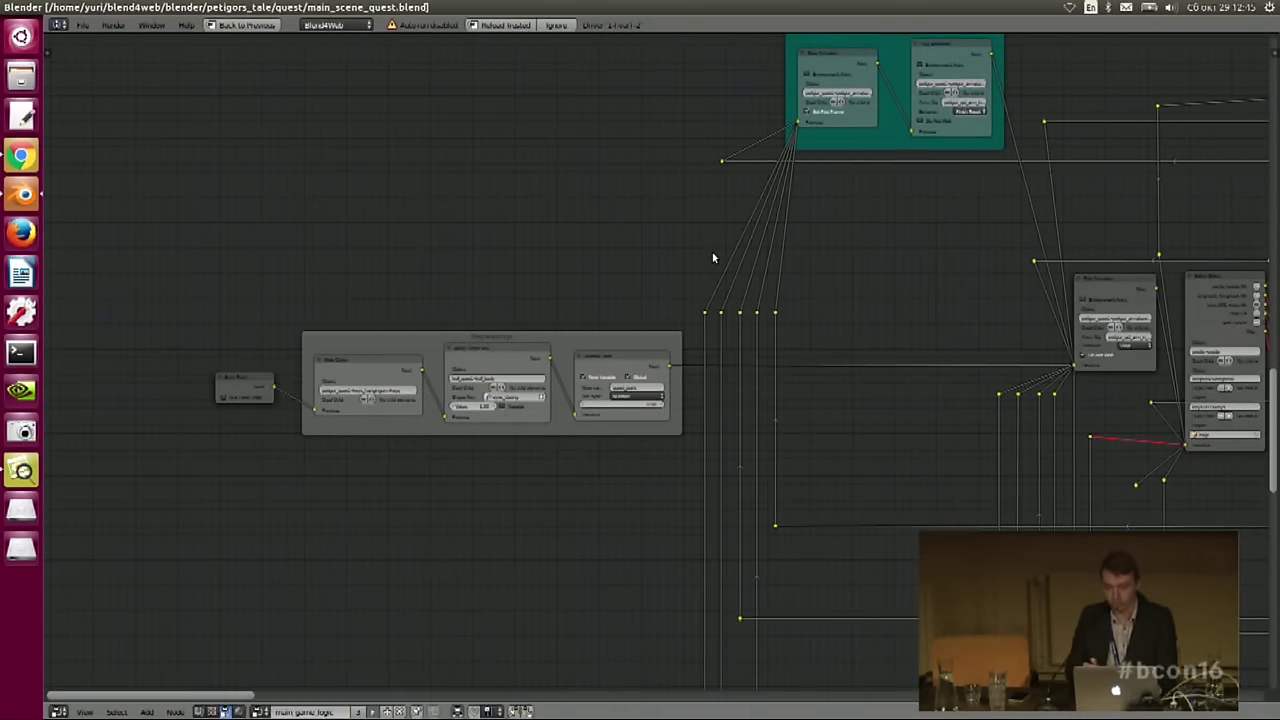
{"action": "middle_click_drag", "start_coordinate": [819, 338], "coordinate": [640, 394]}
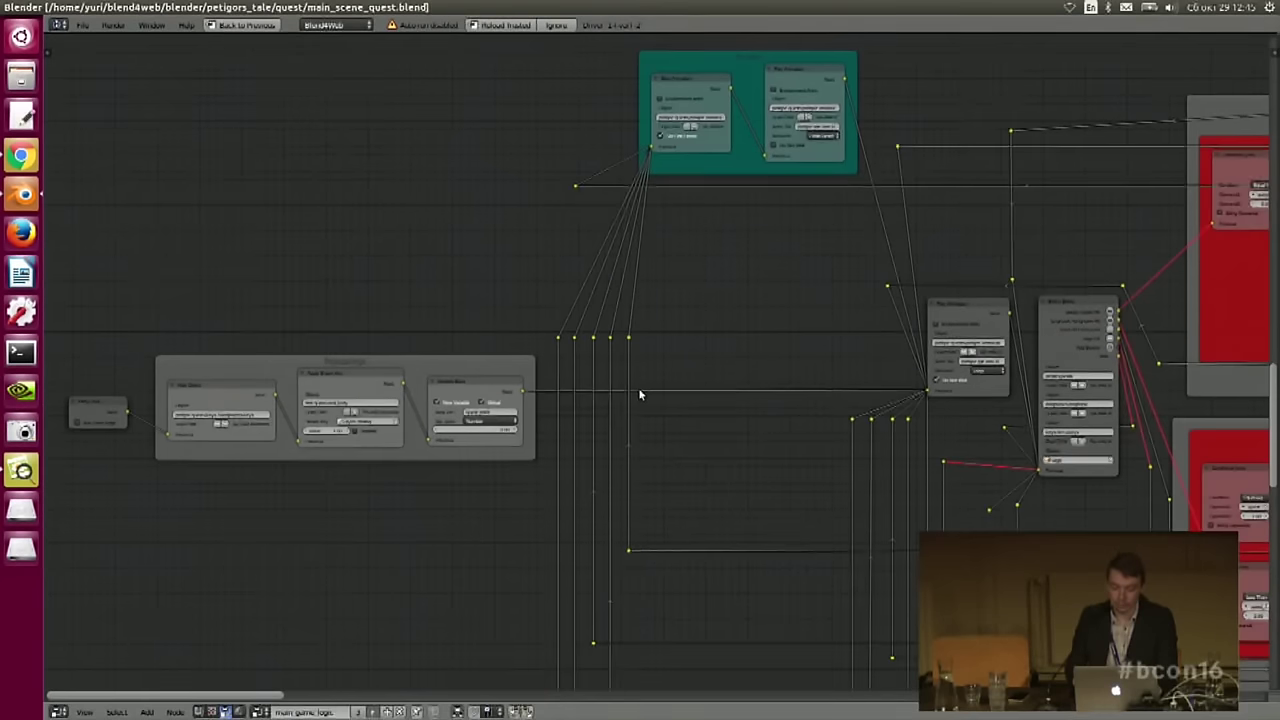
{"action": "scroll", "coordinate": [771, 311], "scroll_direction": "down", "scroll_amount": 3}
{"action": "middle_click_drag", "start_coordinate": [815, 298], "coordinate": [576, 354]}
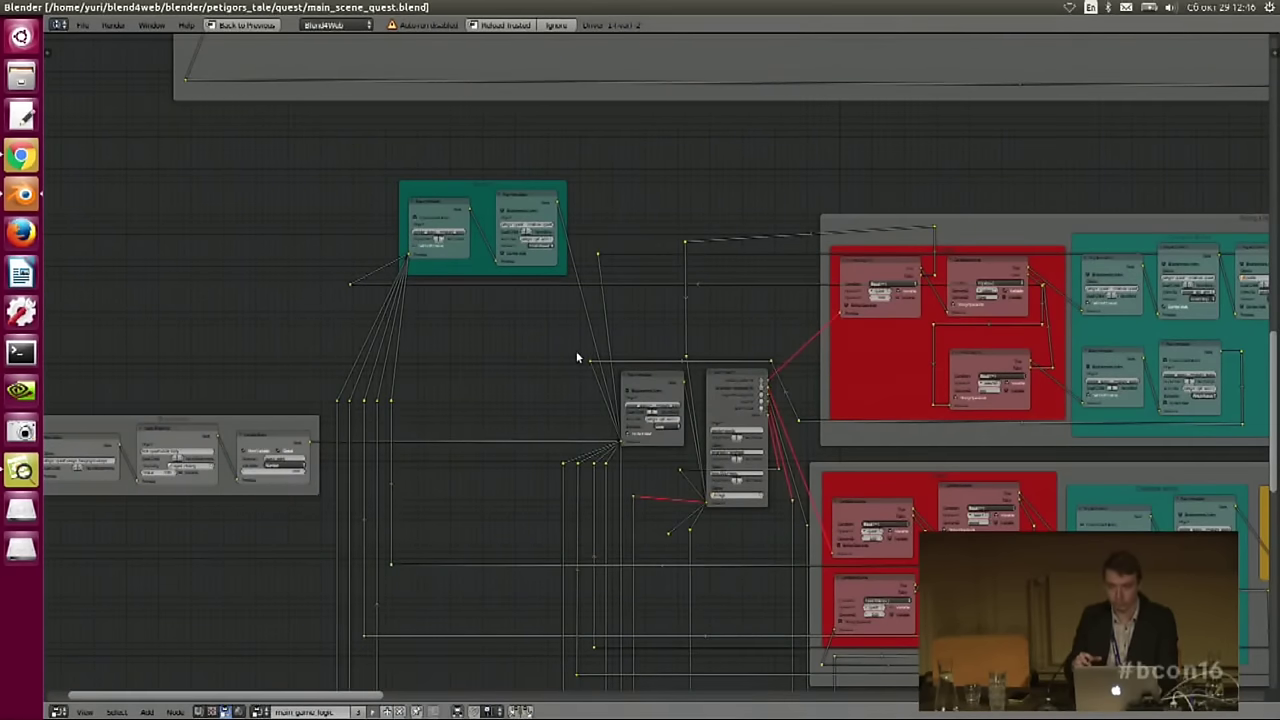
{"action": "middle_click_drag", "start_coordinate": [466, 451], "coordinate": [806, 420]}
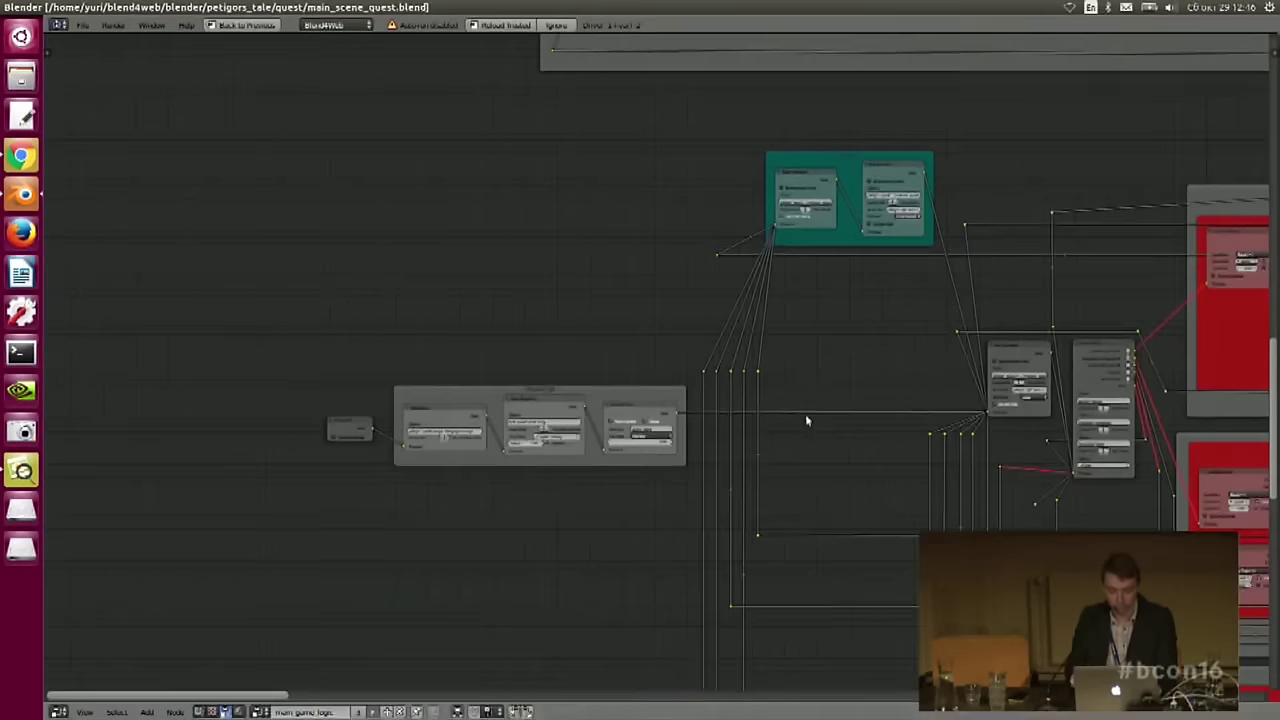
- Select the Entry Point node, the Prepearings frame and its Hide Object node in turn to review how the logic starts
{"action": "scroll", "coordinate": [700, 309], "scroll_direction": "up", "scroll_amount": 3}
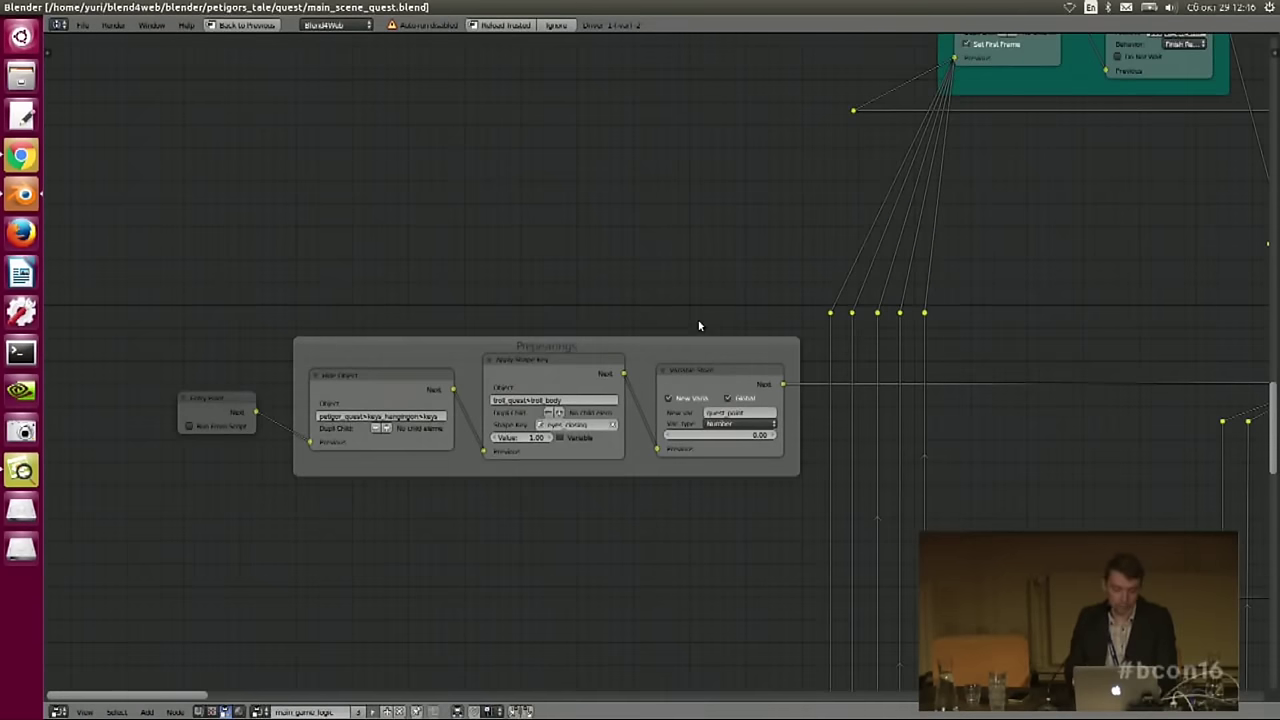
{"action": "left_click", "coordinate": [222, 404]}
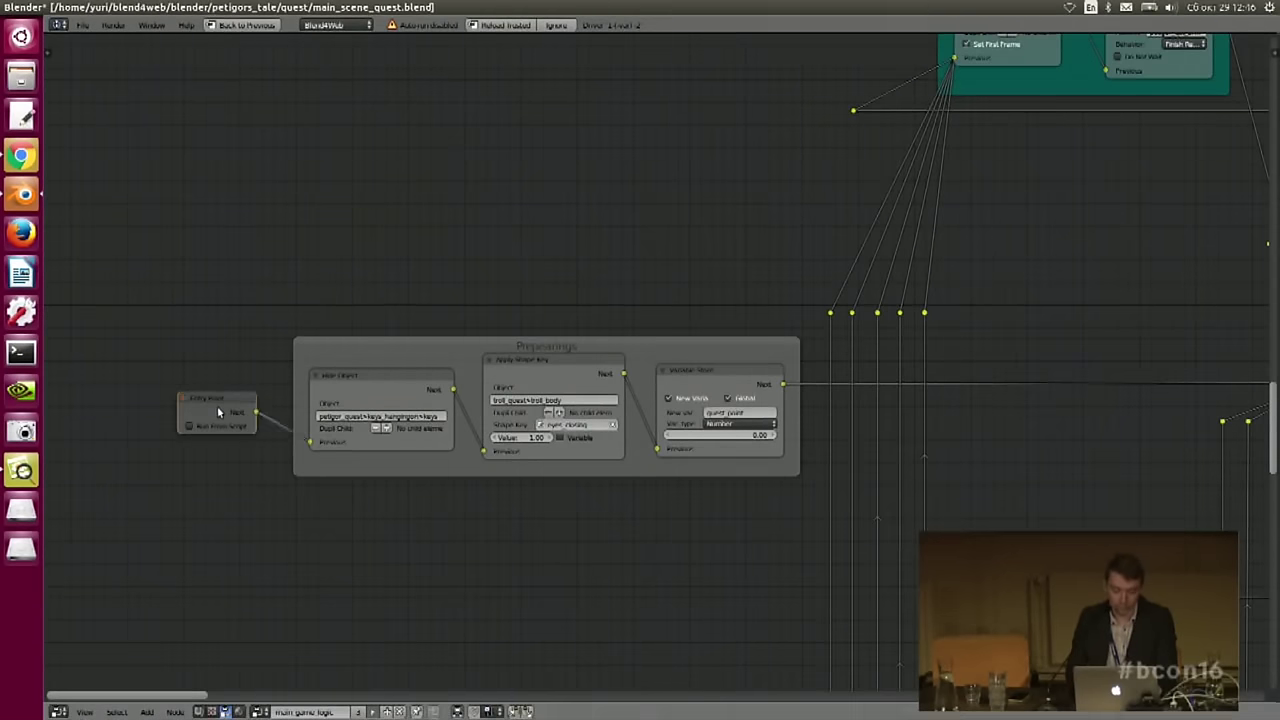
{"action": "scroll", "coordinate": [629, 319], "scroll_direction": "up", "scroll_amount": 1}
{"action": "left_click", "coordinate": [631, 352]}
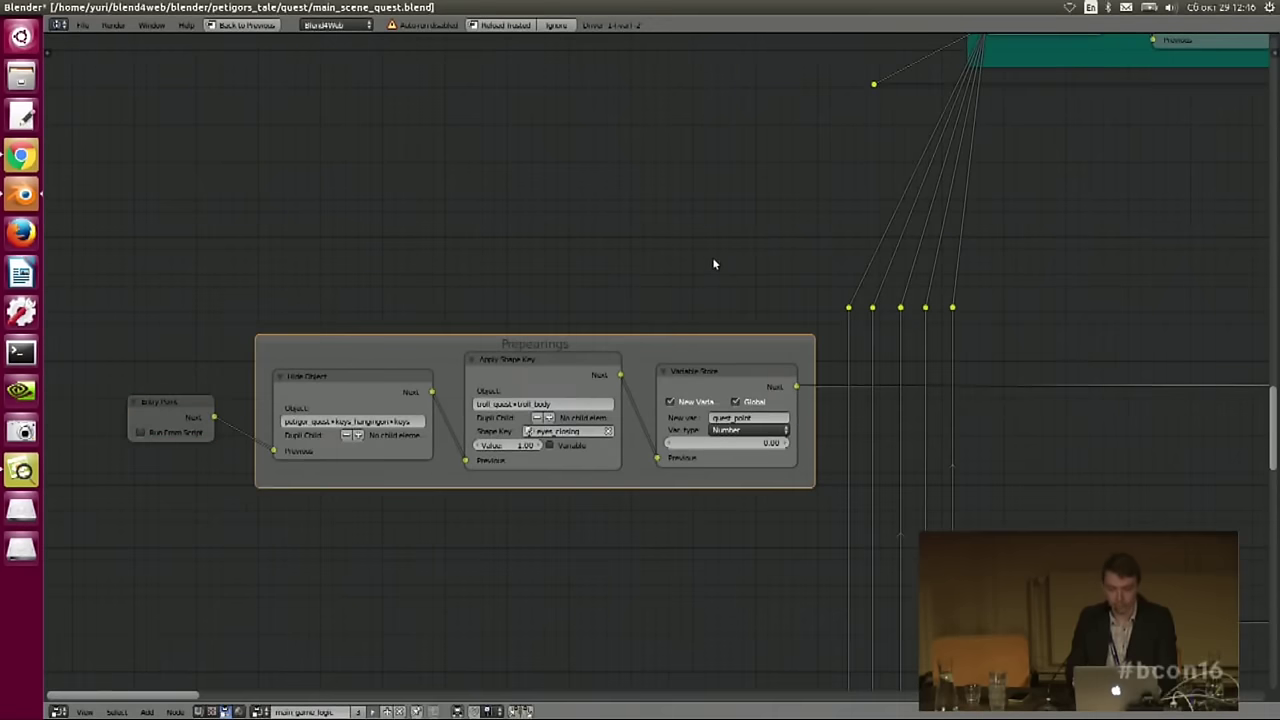
{"action": "left_click", "coordinate": [340, 393]}
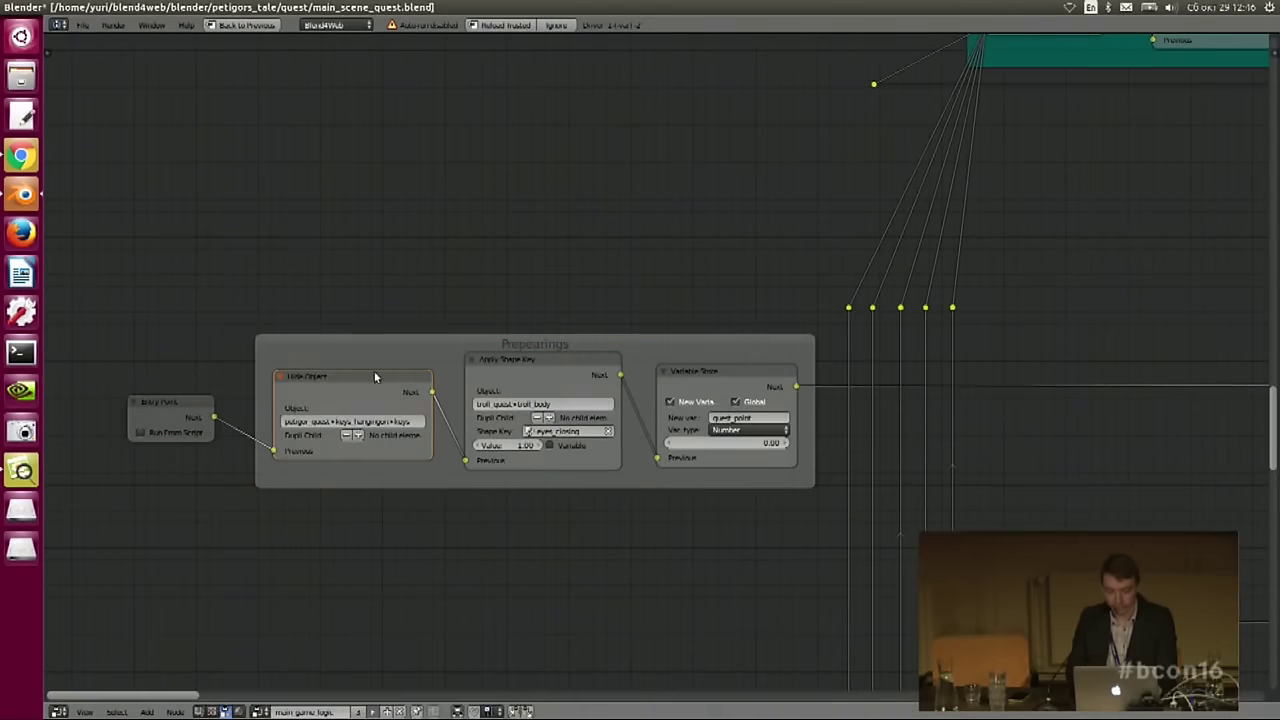
- Select the Apply Shape Key node in the Prepearings frame and examine its object, shape key and value settings
{"action": "middle_click_drag", "start_coordinate": [670, 302], "coordinate": [557, 271]}
{"action": "scroll", "coordinate": [600, 306], "scroll_direction": "up", "scroll_amount": 1}
{"action": "scroll", "coordinate": [530, 312], "scroll_direction": "down", "scroll_amount": 1}
{"action": "left_click", "coordinate": [441, 371]}
{"action": "scroll", "coordinate": [490, 311], "scroll_direction": "up", "scroll_amount": 2}
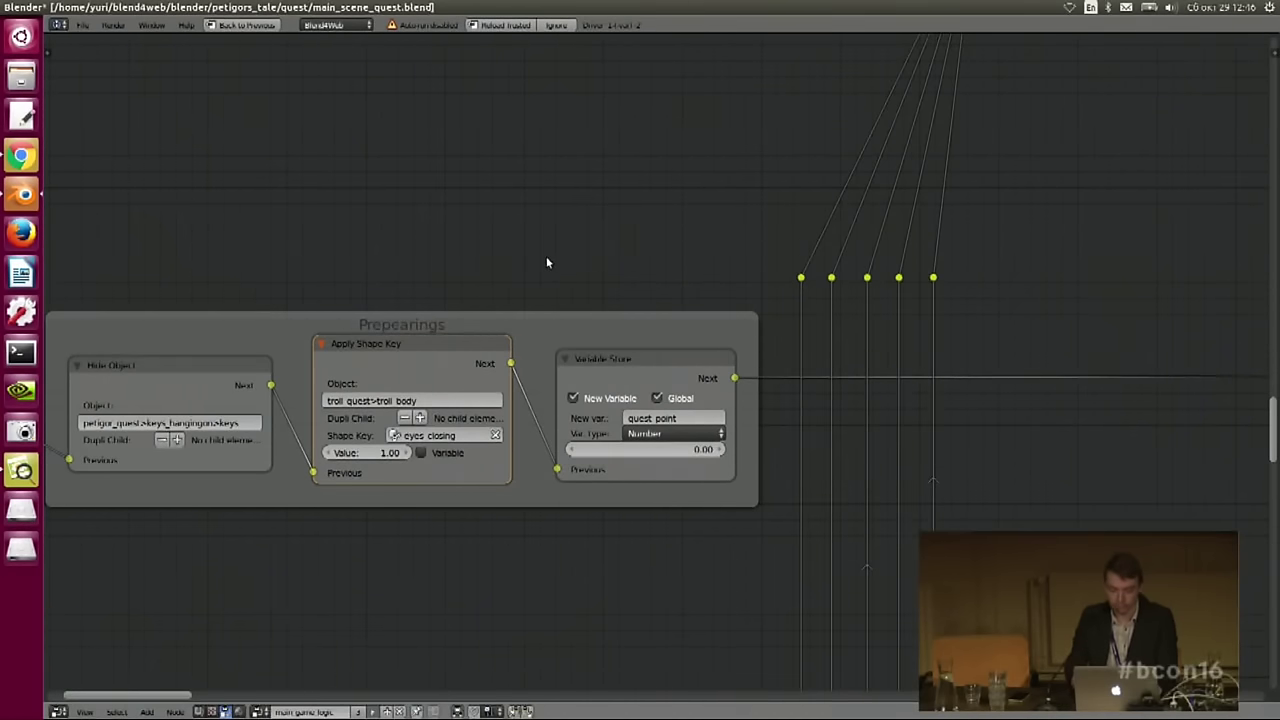
{"action": "left_click_drag", "start_coordinate": [435, 367], "coordinate": [433, 371]}
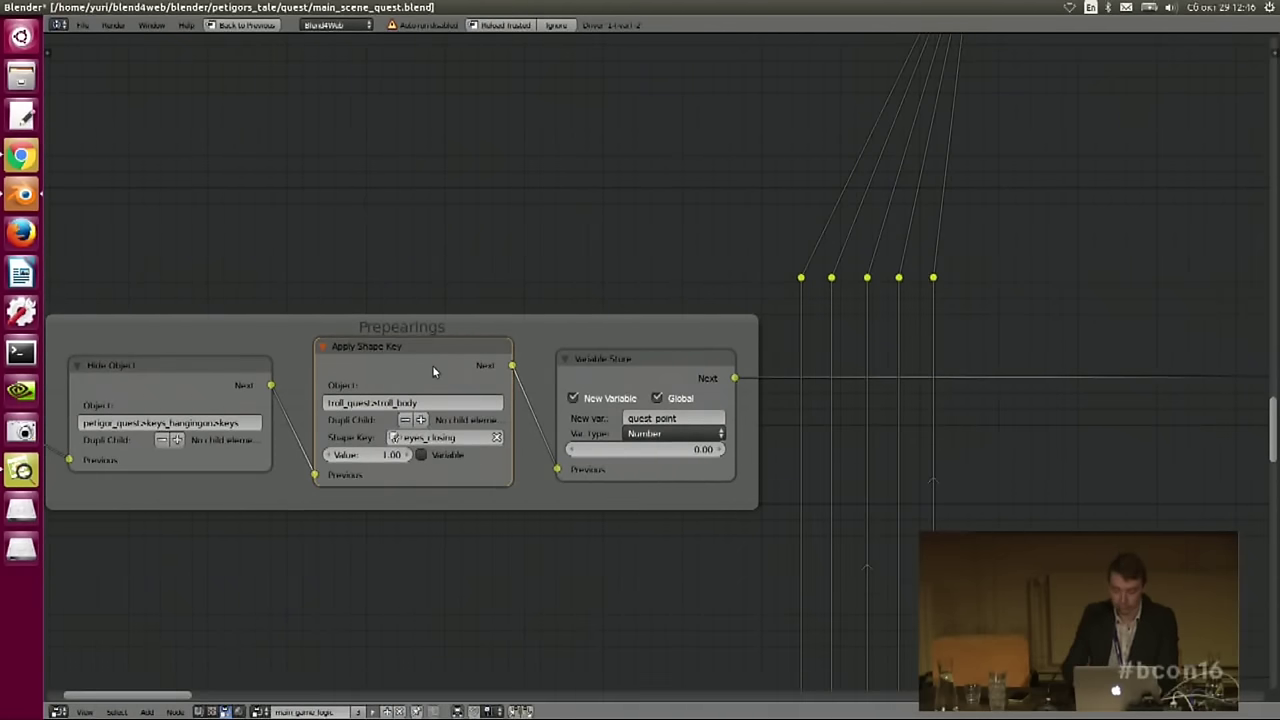
- Restore the split layout to look at the troll in the 3D view, and maximize the node editor again
{"action": "key", "text": "ctrl+Up"}
{"action": "scroll", "coordinate": [750, 226], "scroll_direction": "up", "scroll_amount": 1}
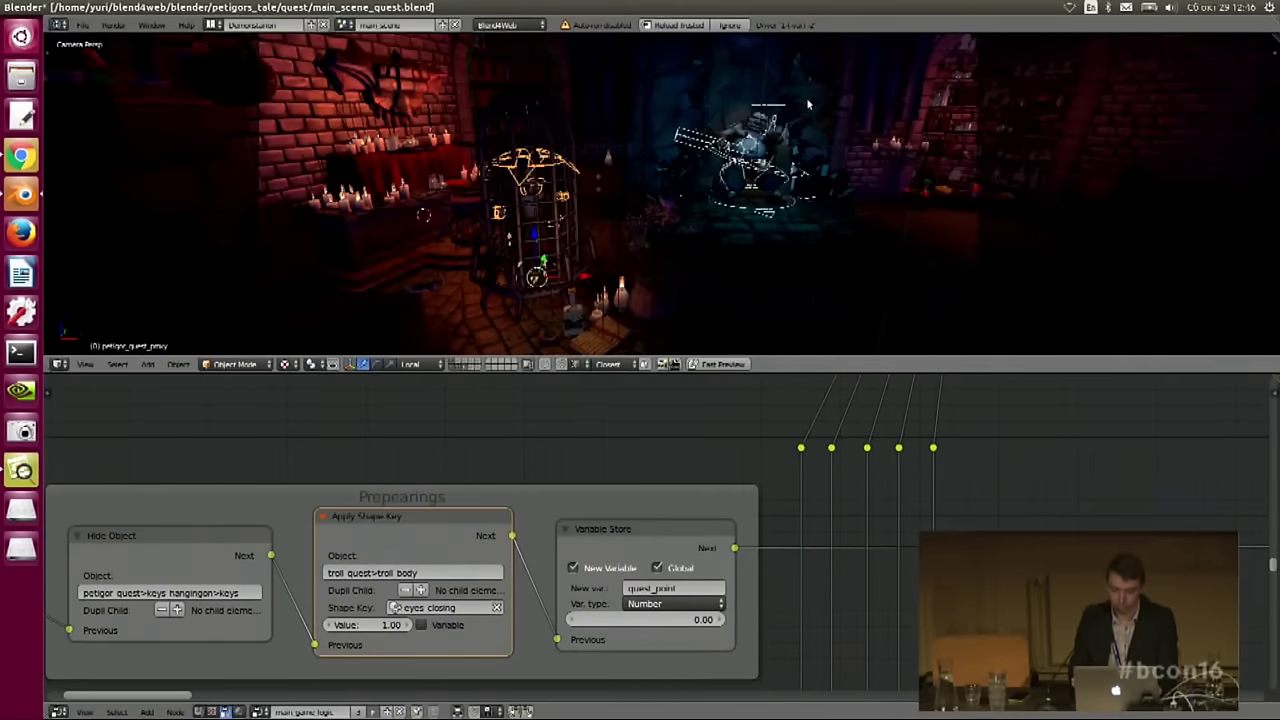
{"action": "middle_click_drag", "start_coordinate": [511, 512], "coordinate": [513, 494]}
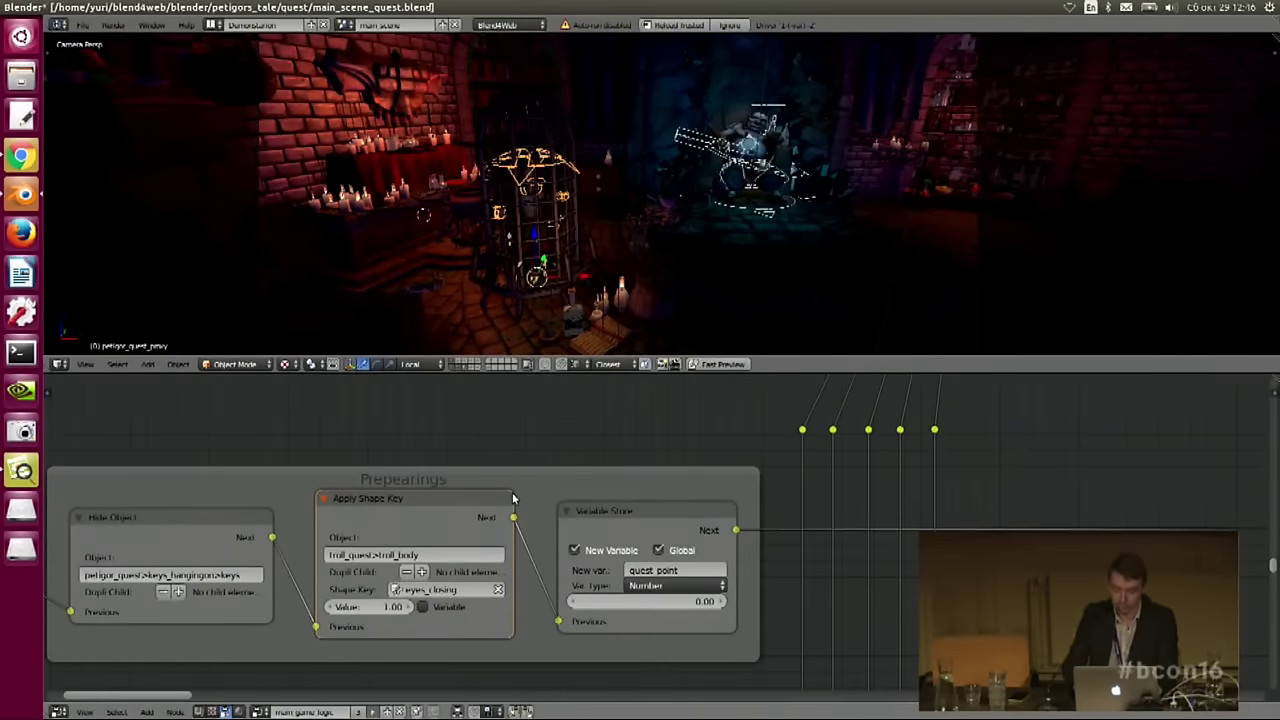
{"action": "key", "text": "ctrl+Up"}
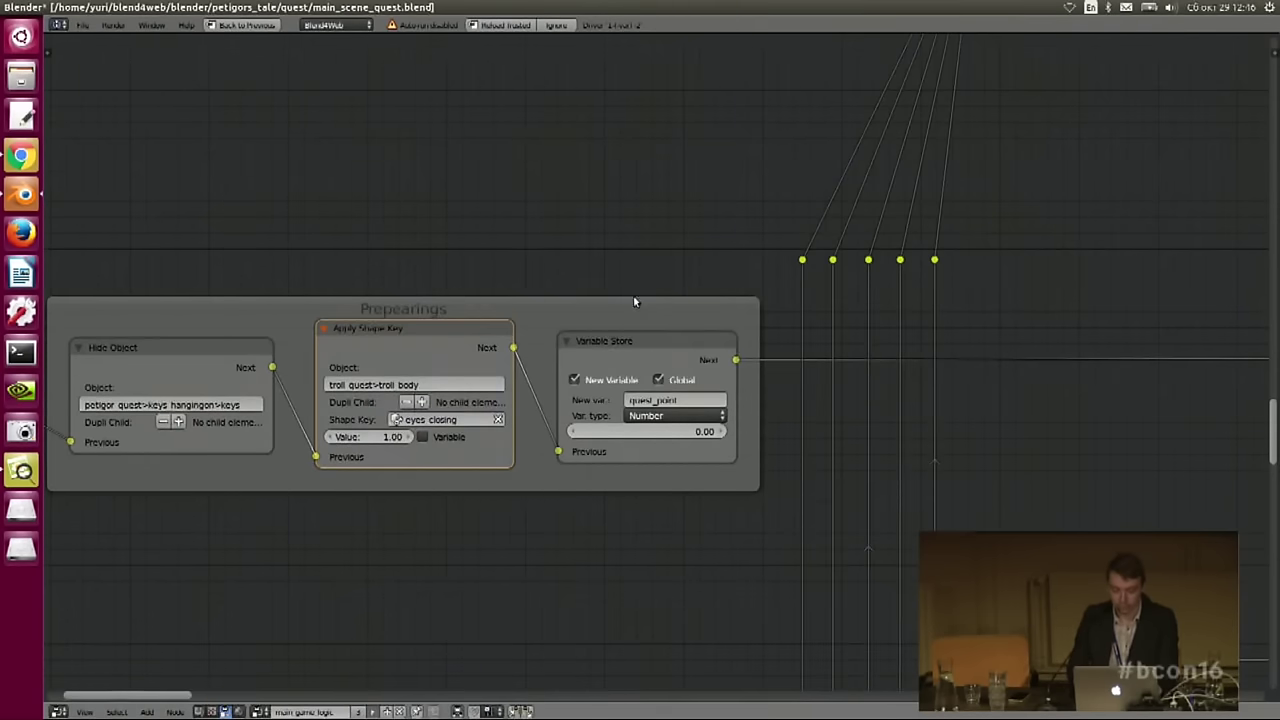
- Select the Variable Store node in the Prepearings frame and examine its variable settings and outgoing link
{"action": "middle_click_drag", "start_coordinate": [650, 297], "coordinate": [520, 300]}
{"action": "left_click", "coordinate": [505, 362]}
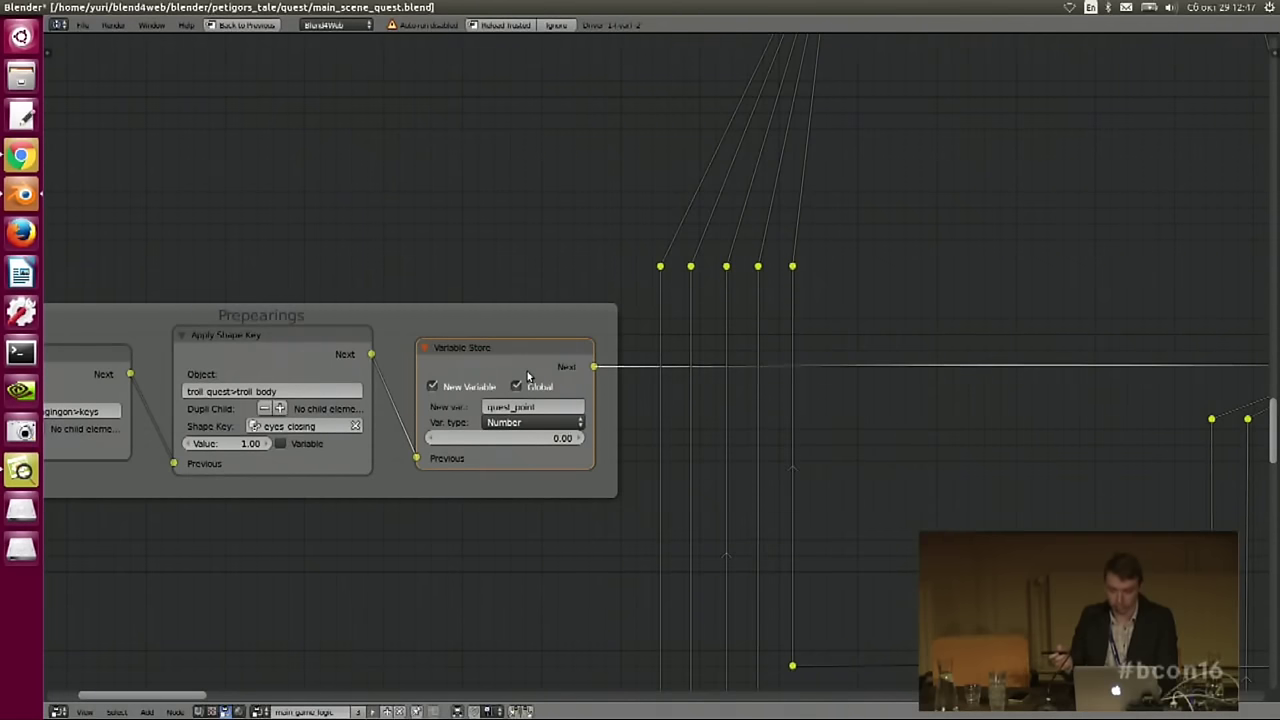
{"action": "middle_click_drag", "start_coordinate": [996, 316], "coordinate": [891, 312]}
{"action": "left_click_drag", "start_coordinate": [371, 351], "coordinate": [373, 351]}
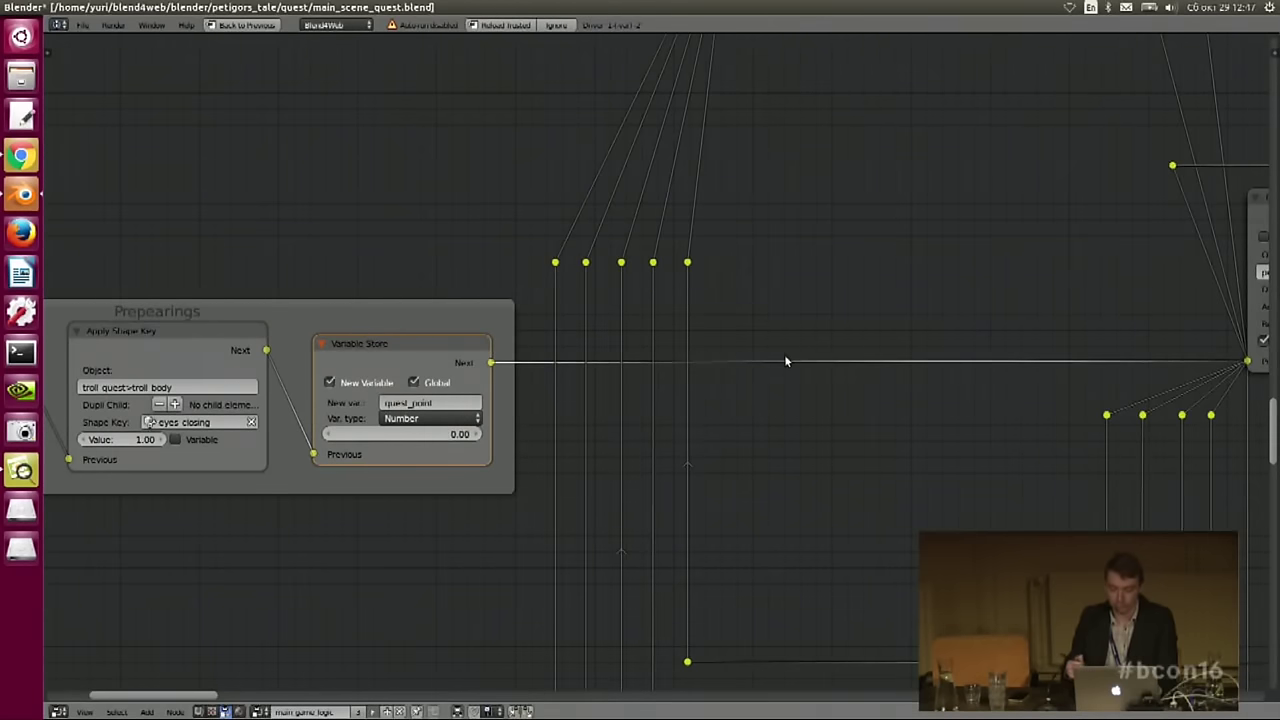
- Follow the link from the Variable Store node and select the Play Animation node it feeds to examine its settings
{"action": "scroll", "coordinate": [908, 270], "scroll_direction": "down", "scroll_amount": 6}
{"action": "middle_click_drag", "start_coordinate": [863, 297], "coordinate": [541, 329]}
{"action": "scroll", "coordinate": [767, 290], "scroll_direction": "up", "scroll_amount": 5}
{"action": "left_click", "coordinate": [797, 281]}
{"action": "middle_click_drag", "start_coordinate": [895, 382], "coordinate": [760, 379]}
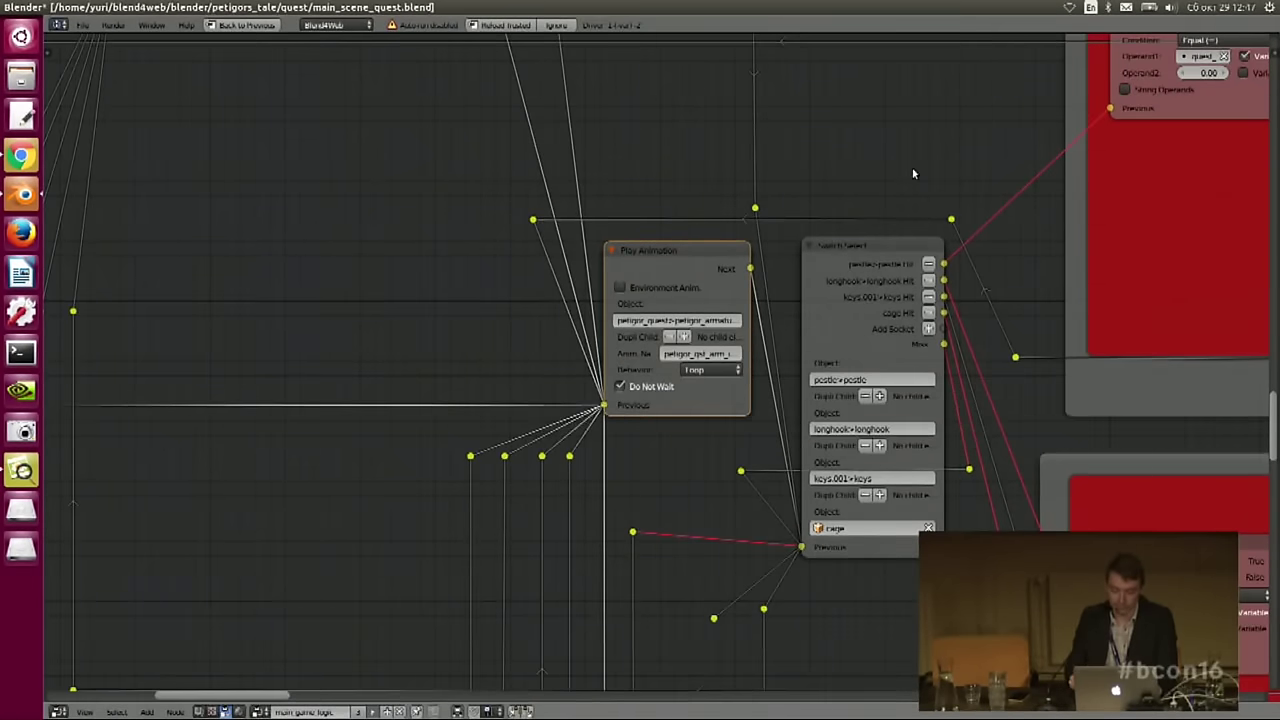
- Select the Switch Select node after Play Animation and examine its clickable objects and hit outputs
{"action": "middle_click_drag", "start_coordinate": [897, 185], "coordinate": [752, 187]}
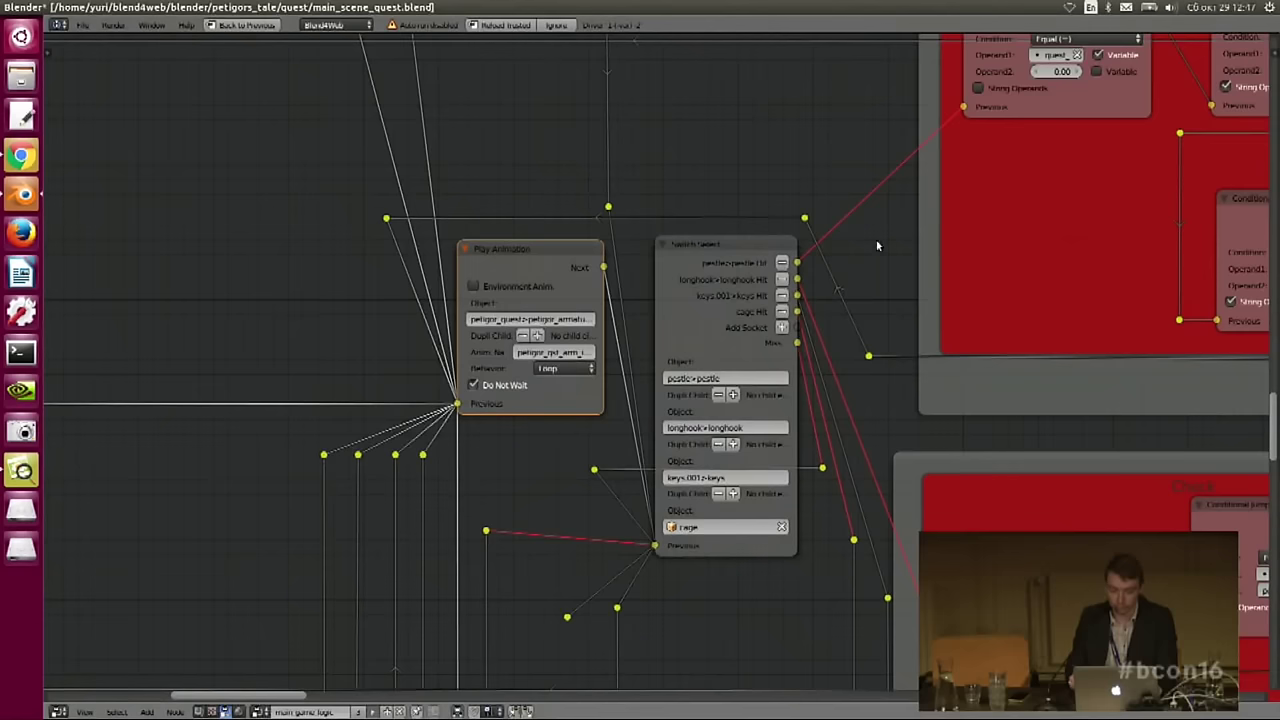
{"action": "middle_click_drag", "start_coordinate": [697, 218], "coordinate": [616, 204]}
{"action": "left_click", "coordinate": [629, 258]}
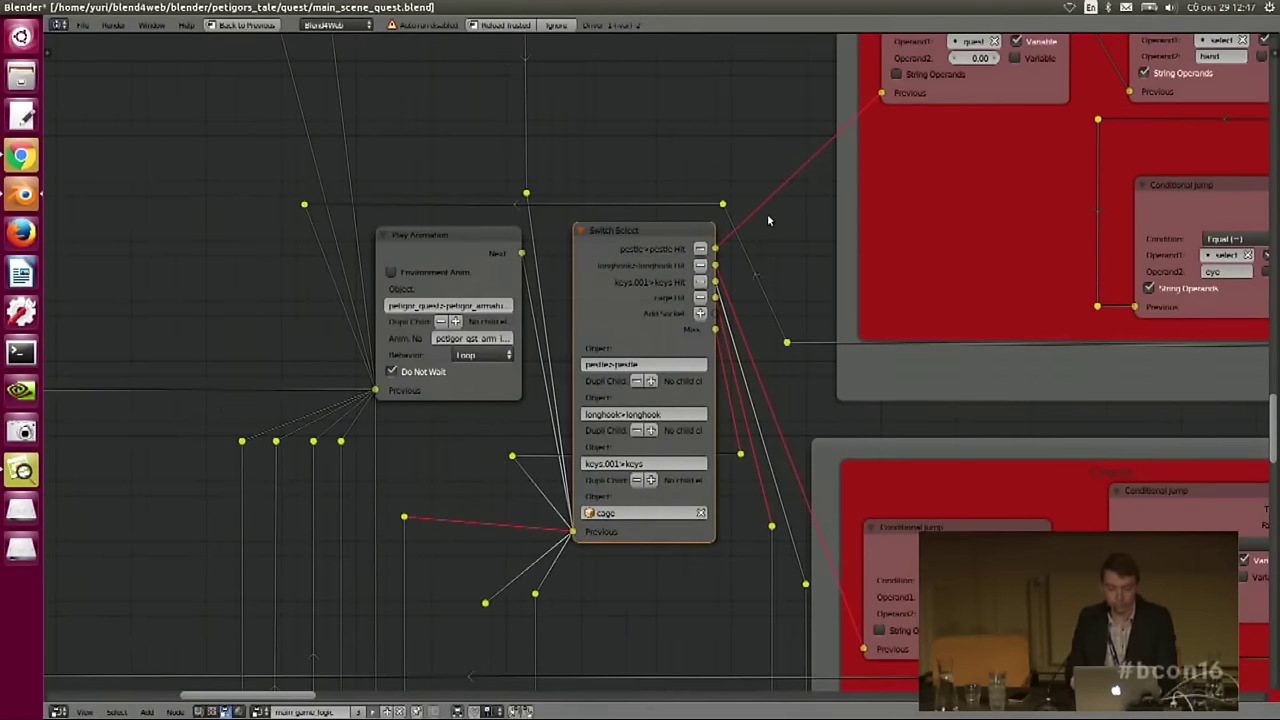
{"action": "scroll", "coordinate": [773, 225], "scroll_direction": "down", "scroll_amount": 1}
{"action": "middle_click_drag", "start_coordinate": [772, 220], "coordinate": [707, 256]}
{"action": "scroll", "coordinate": [707, 256], "scroll_direction": "up", "scroll_amount": 1}
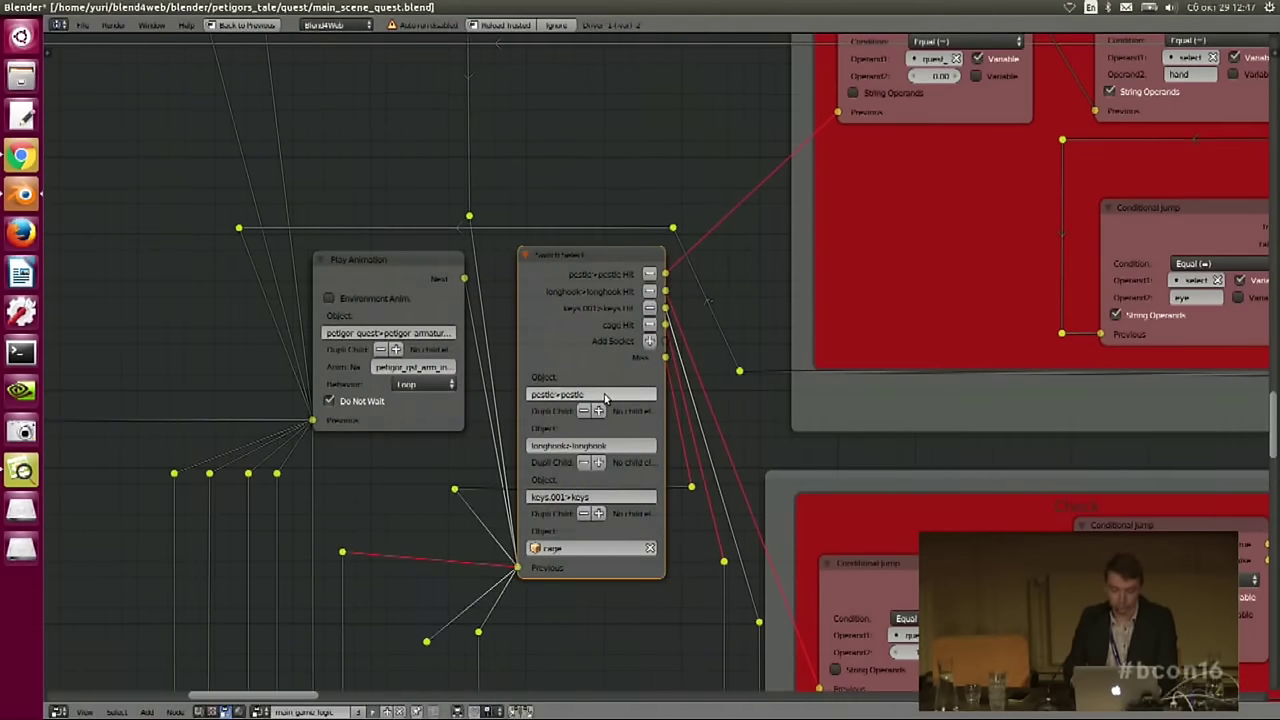
{"action": "middle_click_drag", "start_coordinate": [765, 293], "coordinate": [684, 334]}
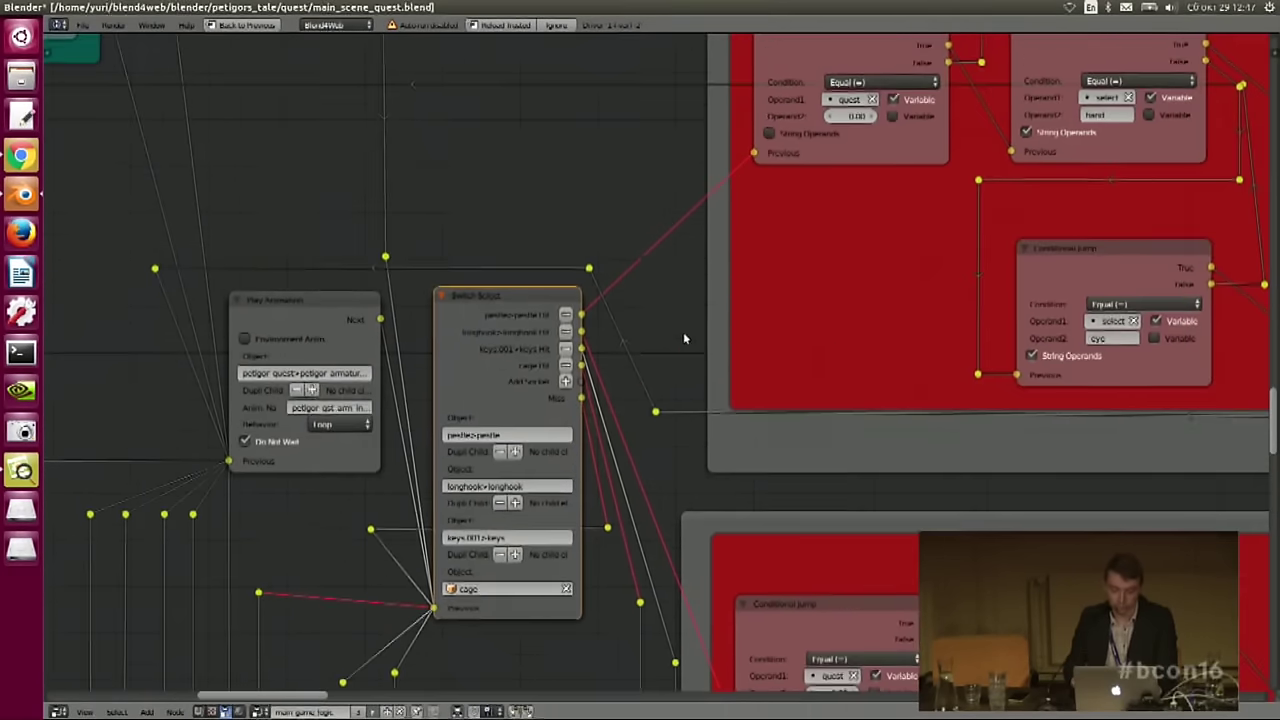
- Follow the pestle hit output into its frame and look over the red, green, yellow and magenta node groups
{"action": "scroll", "coordinate": [653, 279], "scroll_direction": "down", "scroll_amount": 1}
{"action": "scroll", "coordinate": [500, 316], "scroll_direction": "down", "scroll_amount": 2}
{"action": "scroll", "coordinate": [490, 310], "scroll_direction": "down", "scroll_amount": 2}
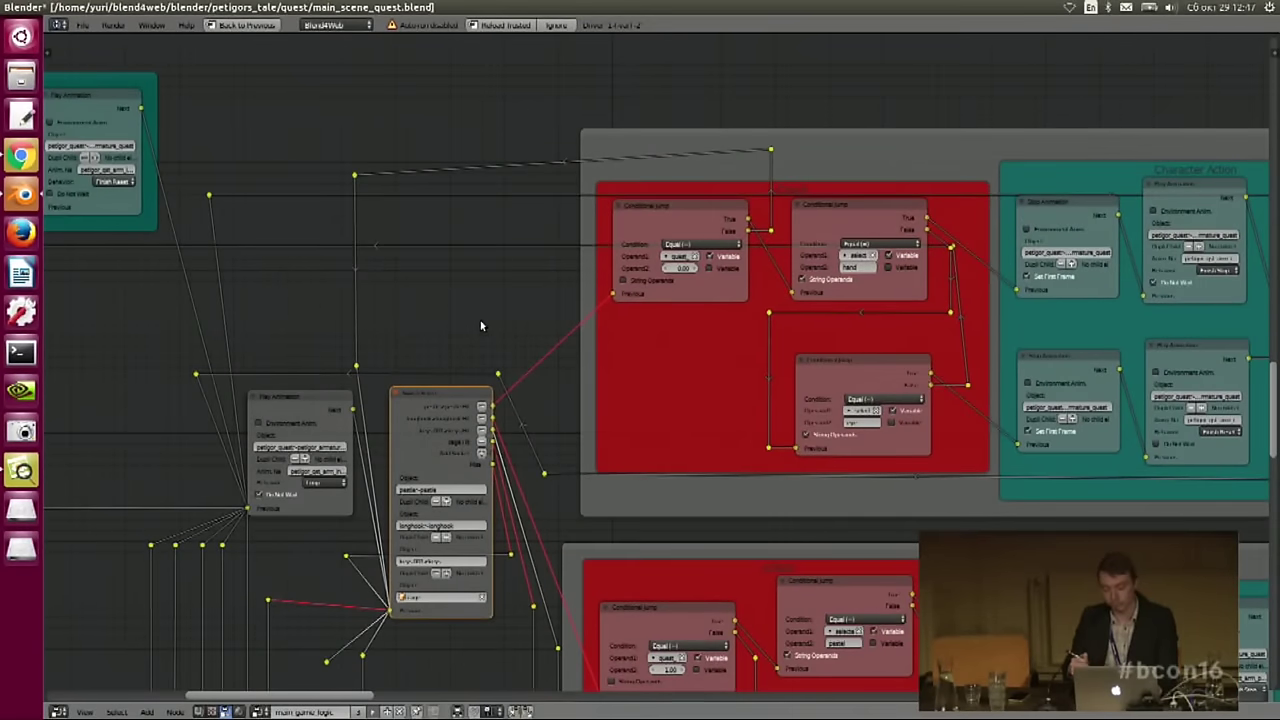
{"action": "middle_click_drag", "start_coordinate": [990, 319], "coordinate": [638, 306]}
{"action": "scroll", "coordinate": [732, 329], "scroll_direction": "down", "scroll_amount": 4}
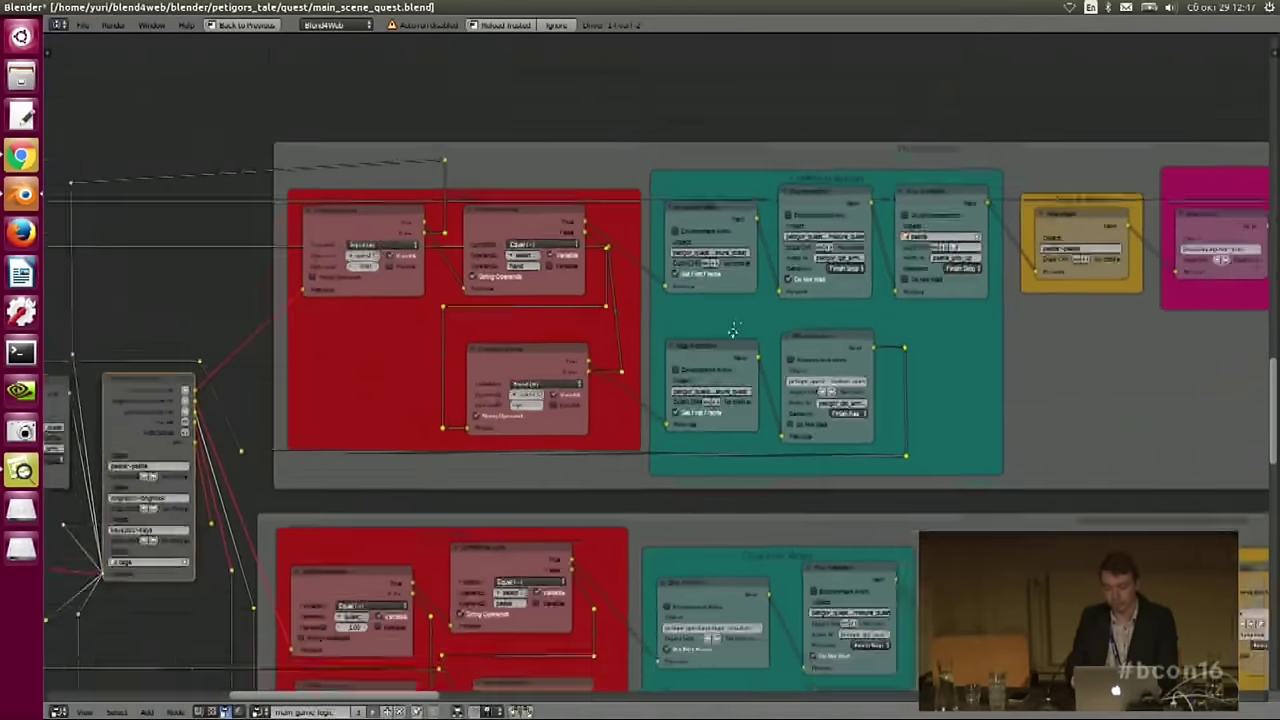
{"action": "scroll", "coordinate": [890, 320], "scroll_direction": "right", "scroll_amount": 5, "text": "ctrl"}
{"action": "scroll", "coordinate": [892, 332], "scroll_direction": "down", "scroll_amount": 1}
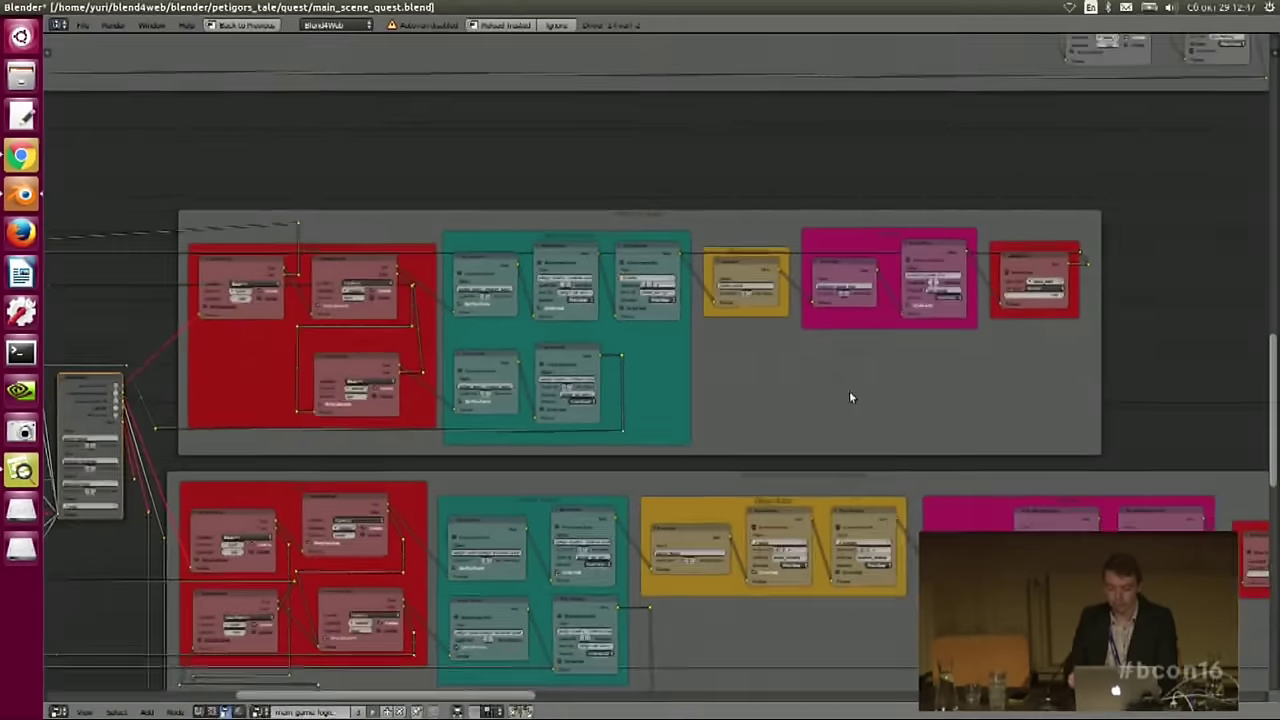
- Find the large grey frame above the object branches and look over its Switch Select node and five parallel node rows
{"action": "middle_click_drag", "start_coordinate": [575, 86], "coordinate": [733, 467]}
{"action": "scroll", "coordinate": [767, 293], "scroll_direction": "down", "scroll_amount": 1}
{"action": "scroll", "coordinate": [766, 292], "scroll_direction": "down", "scroll_amount": 2}
{"action": "scroll", "coordinate": [700, 400], "scroll_direction": "down", "scroll_amount": 3}
{"action": "middle_click_drag", "start_coordinate": [652, 115], "coordinate": [740, 326]}
{"action": "scroll", "coordinate": [738, 330], "scroll_direction": "down", "scroll_amount": 2}
{"action": "scroll", "coordinate": [683, 412], "scroll_direction": "up", "scroll_amount": 1}
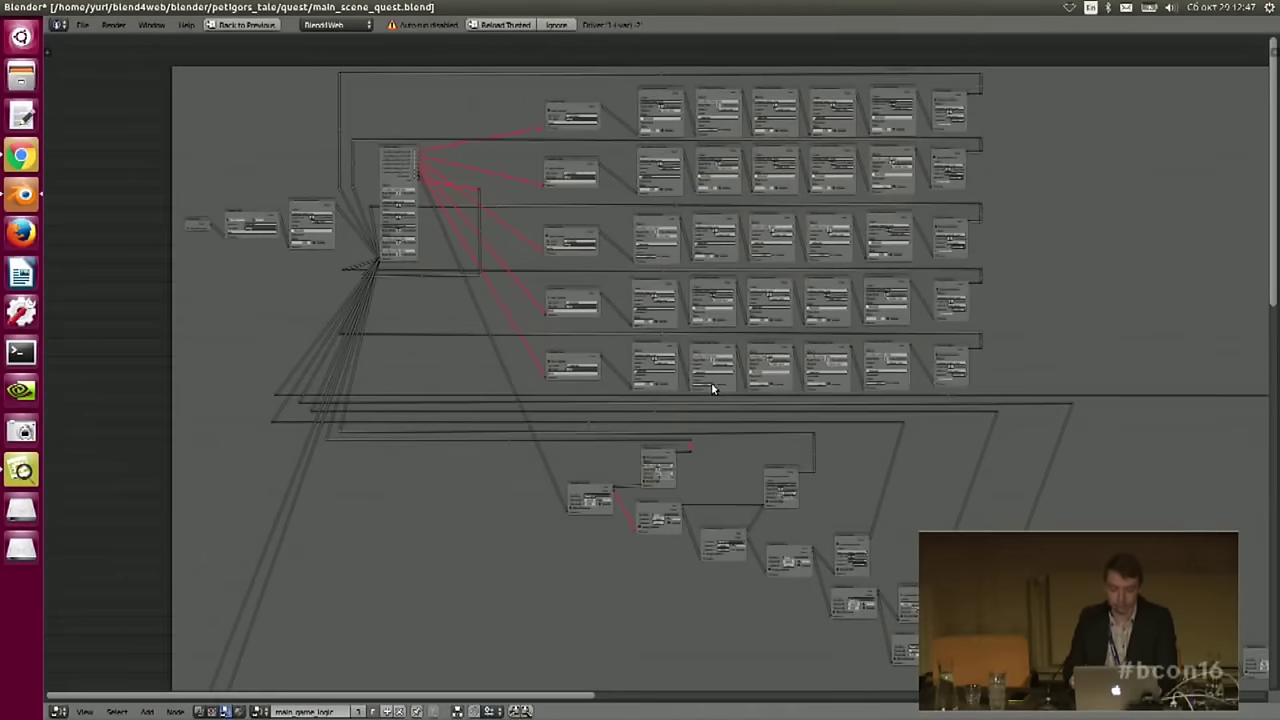
{"action": "middle_click_drag", "start_coordinate": [443, 346], "coordinate": [642, 403]}
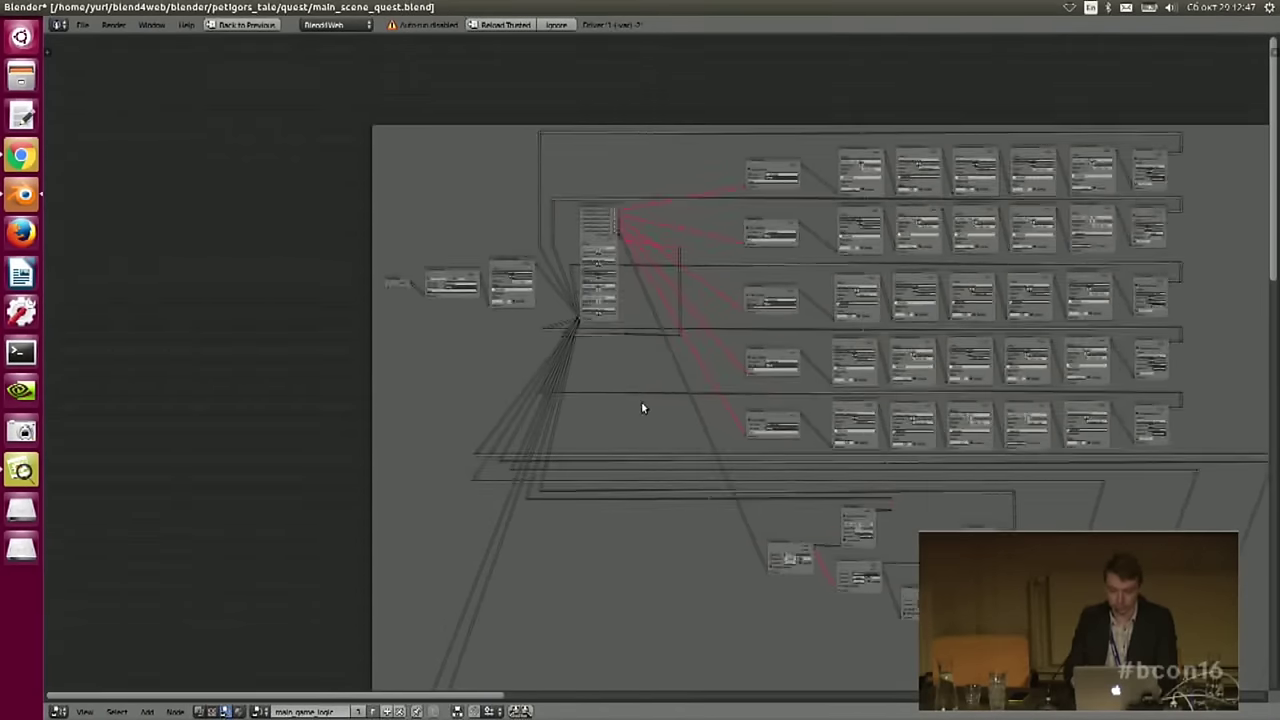
{"action": "scroll", "coordinate": [650, 390], "scroll_direction": "up", "scroll_amount": 3}
{"action": "middle_click_drag", "start_coordinate": [754, 298], "coordinate": [617, 420]}
{"action": "scroll", "coordinate": [651, 414], "scroll_direction": "up", "scroll_amount": 2}
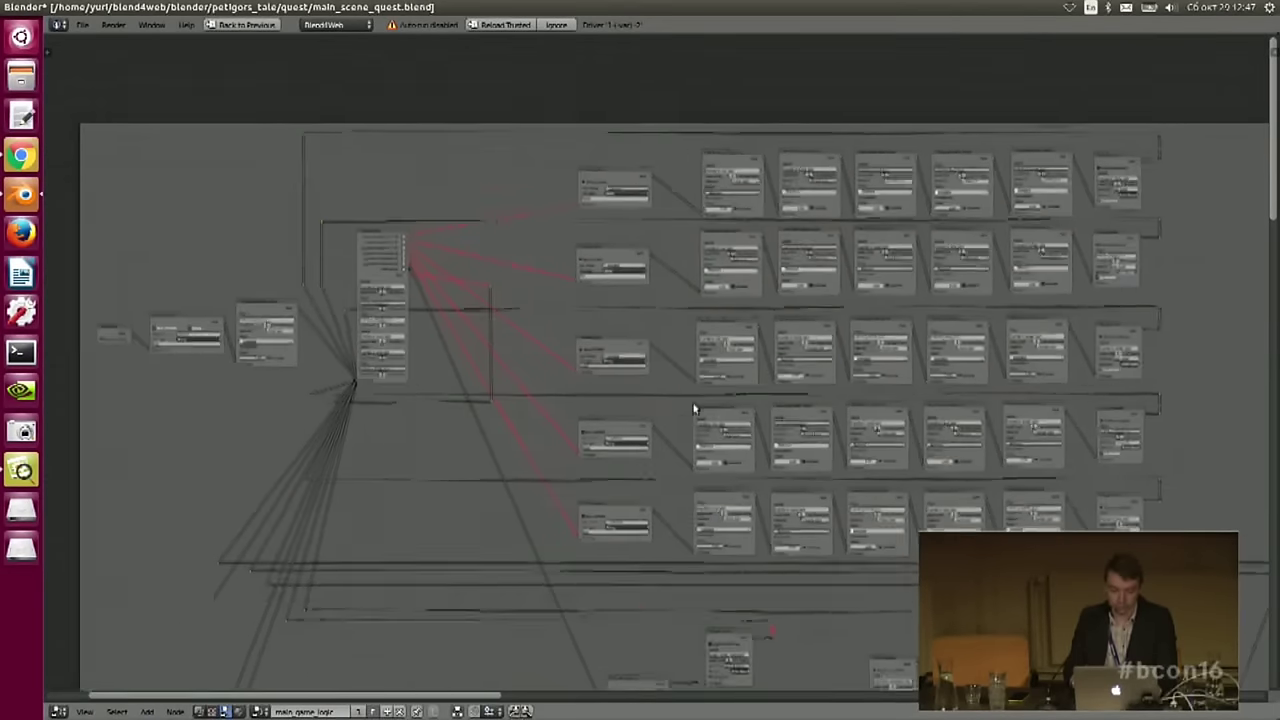
- Trace the stepped chain of condition nodes below the five parallel rows in the large grey frame
{"action": "scroll", "coordinate": [791, 480], "scroll_direction": "down", "scroll_amount": 1}
{"action": "middle_click_drag", "start_coordinate": [791, 483], "coordinate": [562, 217]}
{"action": "middle_click_drag", "start_coordinate": [643, 270], "coordinate": [575, 207]}
{"action": "scroll", "coordinate": [655, 335], "scroll_direction": "down", "scroll_amount": 3}
{"action": "middle_click_drag", "start_coordinate": [903, 509], "coordinate": [756, 541]}
{"action": "scroll", "coordinate": [756, 541], "scroll_direction": "down", "scroll_amount": 1}
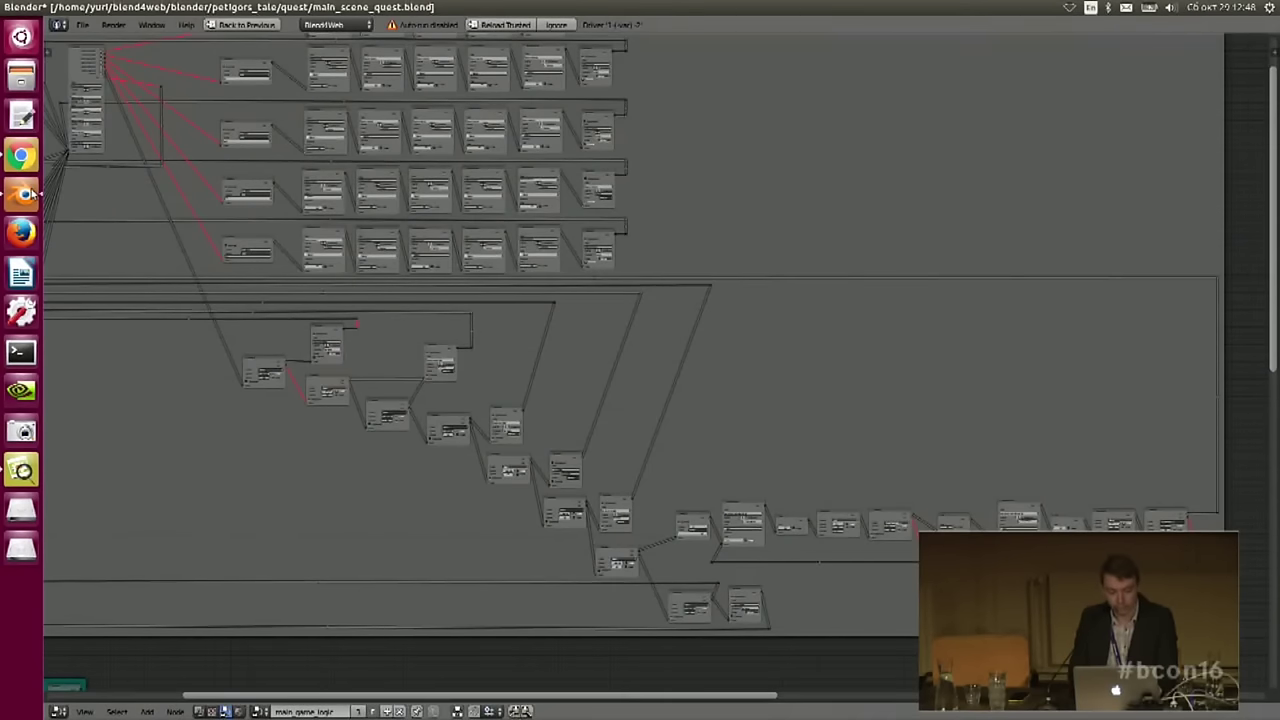
- Switch to the Petigor's Tale Quest game in Chrome and trigger its help hint
{"action": "left_click", "coordinate": [22, 157]}
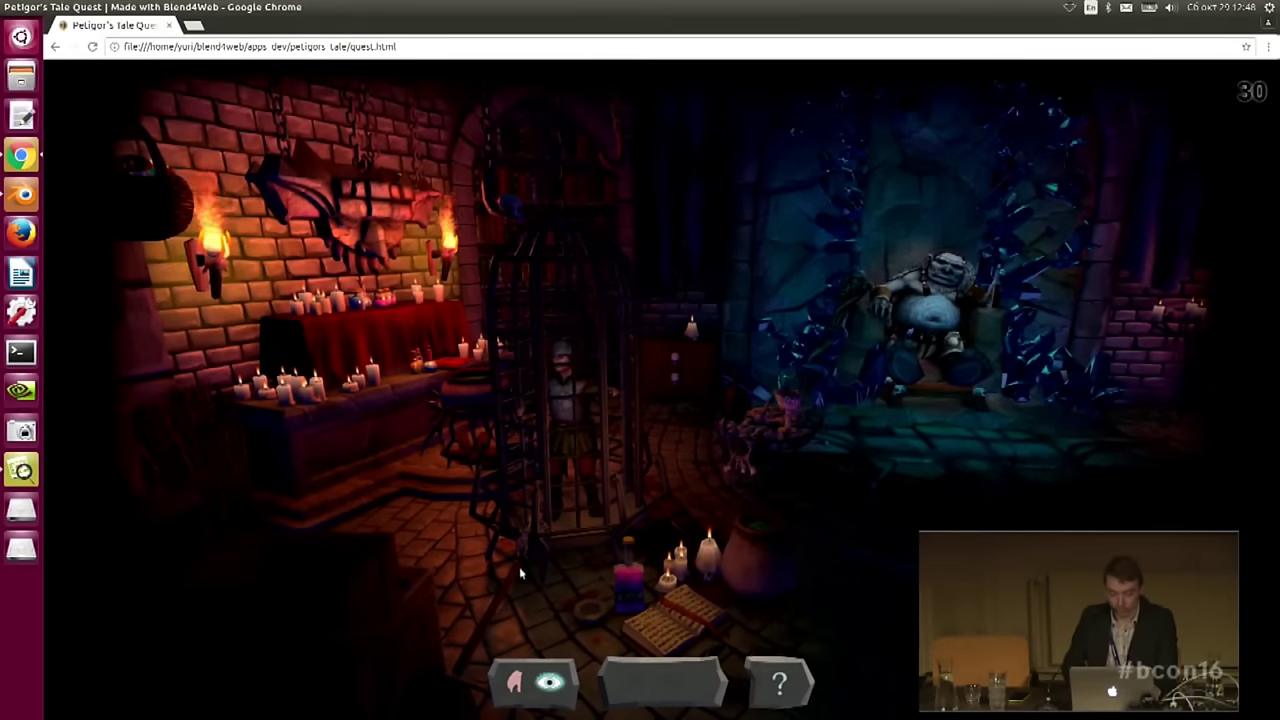
{"action": "left_click", "coordinate": [785, 682]}
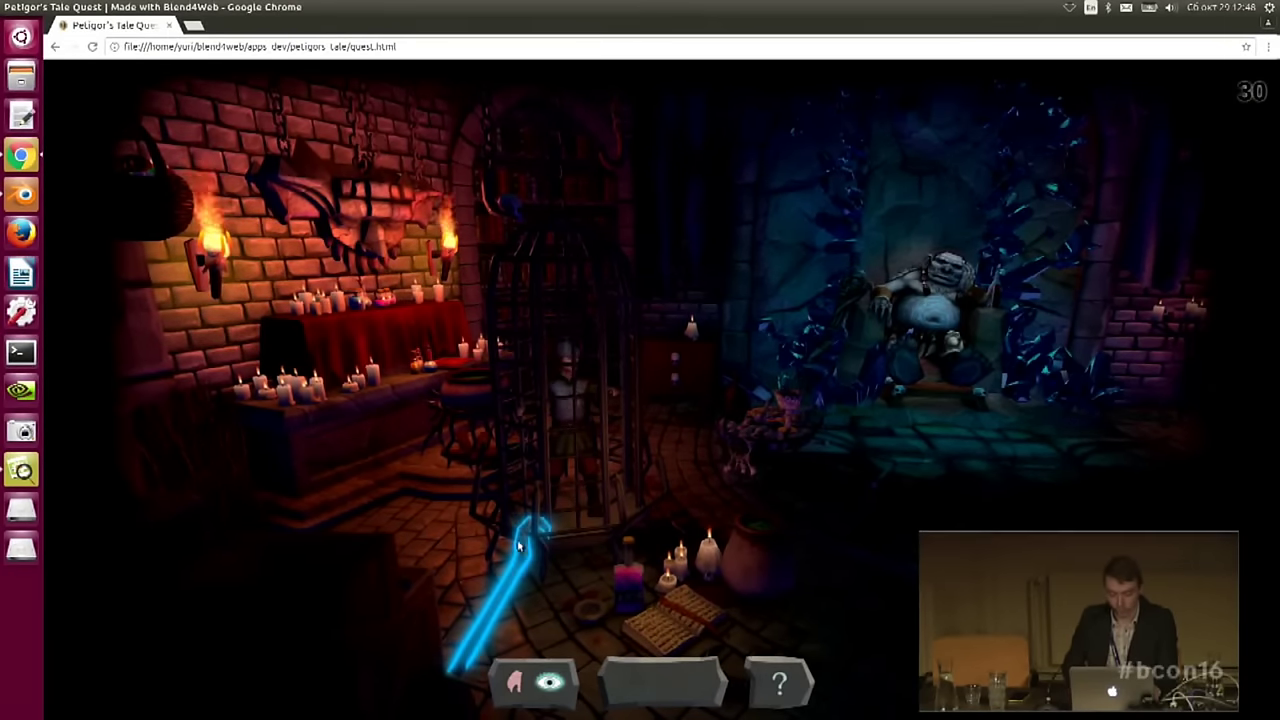
- Return to Blender and widen the first Conditional Jump node of the help chain so its quest_point operand is fully readable
{"action": "left_click", "coordinate": [22, 198]}
{"action": "middle_click_drag", "start_coordinate": [571, 426], "coordinate": [755, 473]}
{"action": "scroll", "coordinate": [846, 325], "scroll_direction": "up", "scroll_amount": 8}
{"action": "middle_click_drag", "start_coordinate": [545, 420], "coordinate": [814, 337]}
{"action": "scroll", "coordinate": [814, 337], "scroll_direction": "up", "scroll_amount": 9}
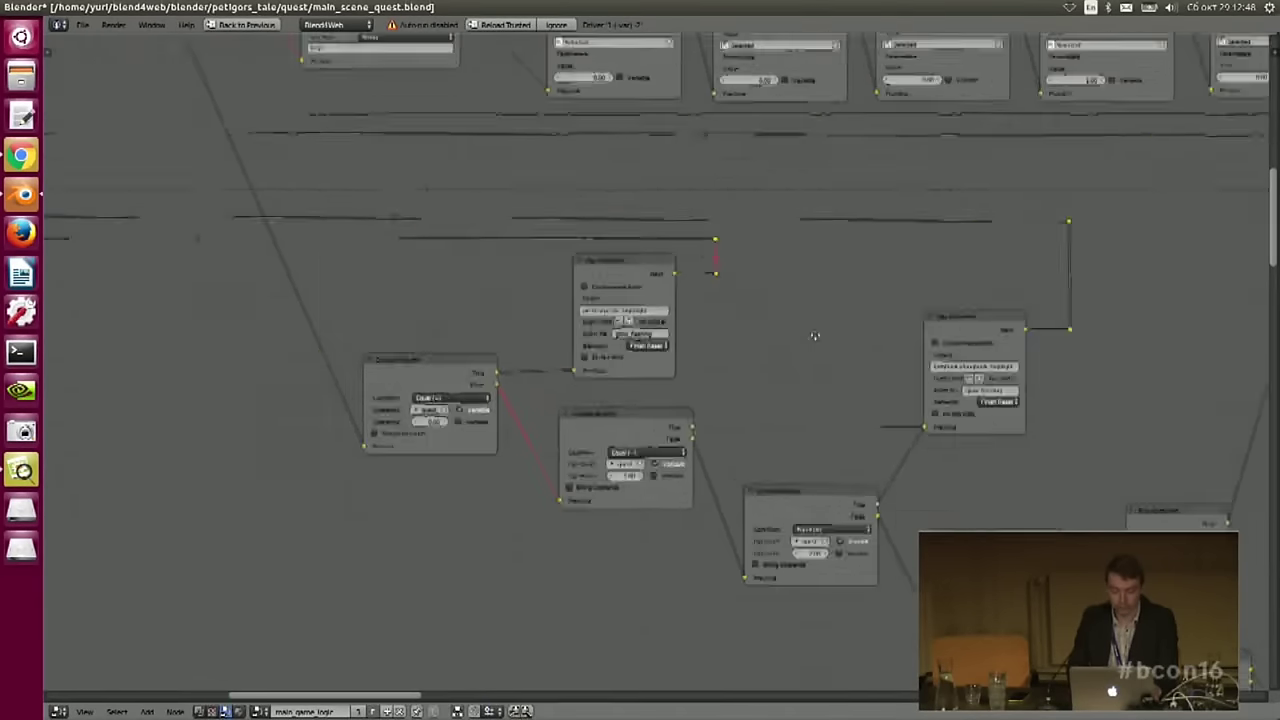
{"action": "left_click", "coordinate": [343, 352]}
{"action": "middle_click_drag", "start_coordinate": [344, 422], "coordinate": [505, 338]}
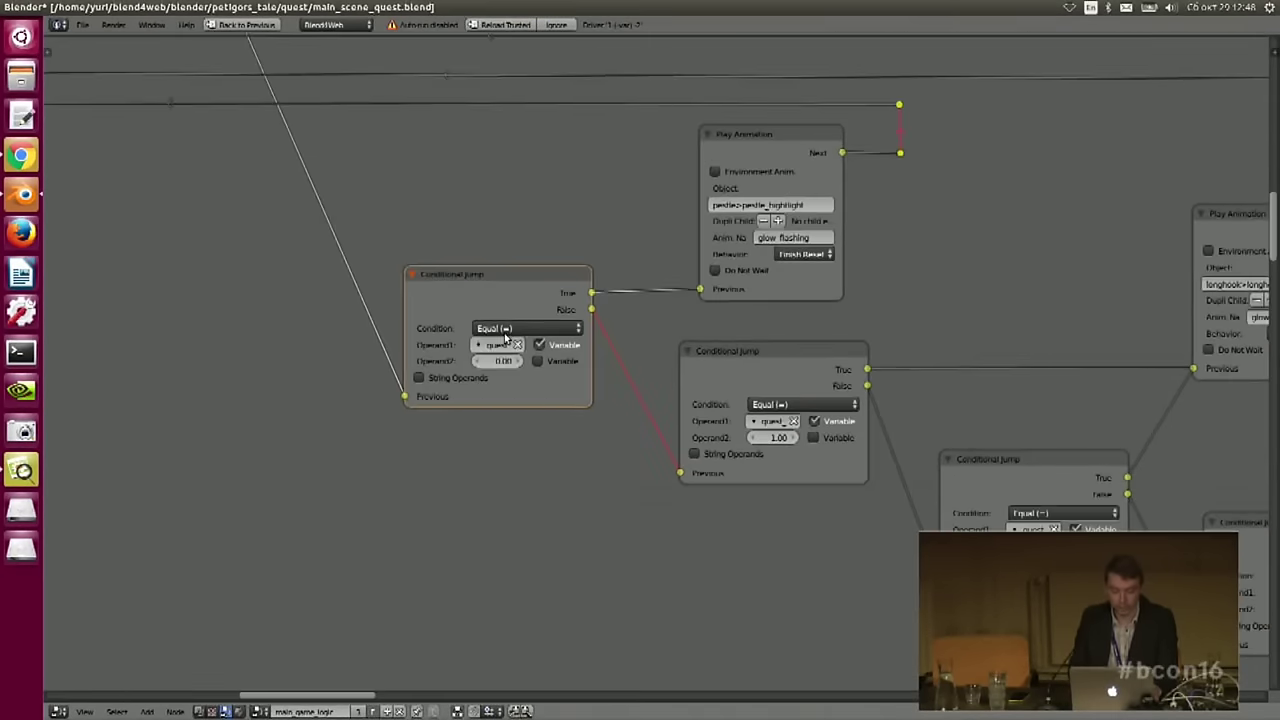
{"action": "left_click", "coordinate": [403, 306]}
{"action": "left_click_drag", "start_coordinate": [405, 306], "coordinate": [338, 313]}
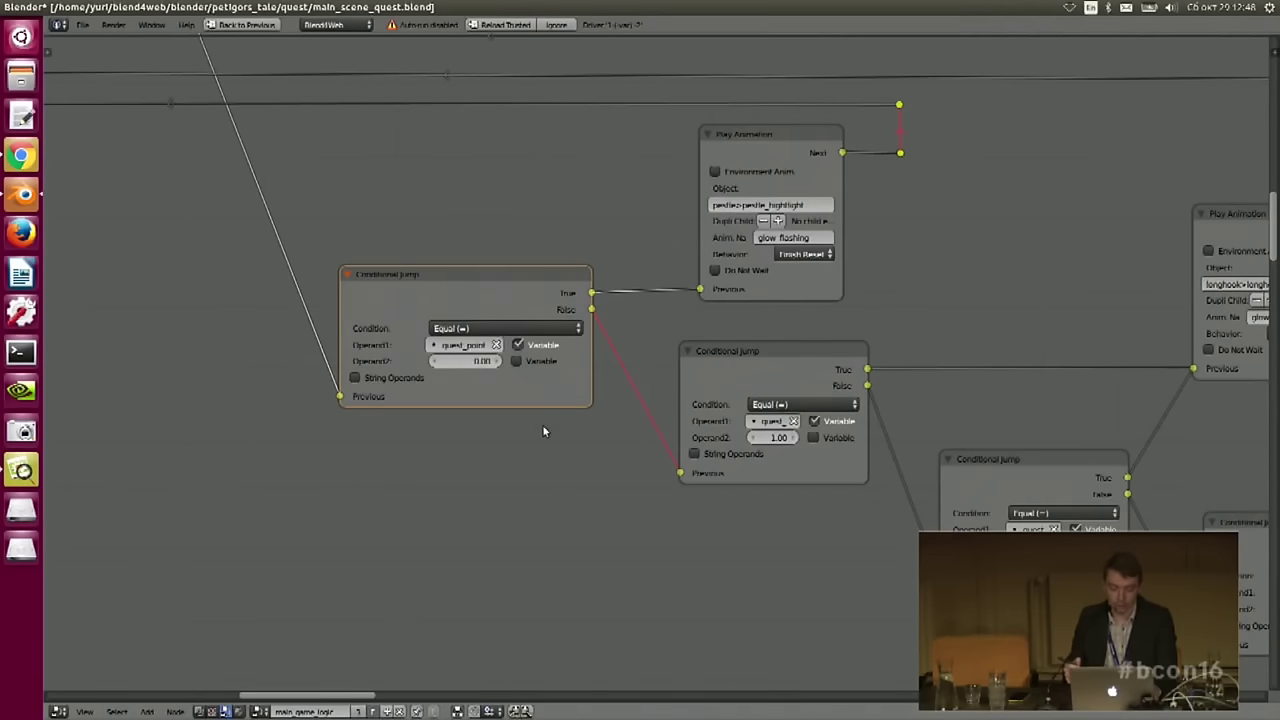
- Select the pestle highlight's Play Animation node on the first condition's True output and examine its glow_flashing settings
{"action": "left_click", "coordinate": [796, 148]}
{"action": "scroll", "coordinate": [900, 290], "scroll_direction": "down", "scroll_amount": 2}
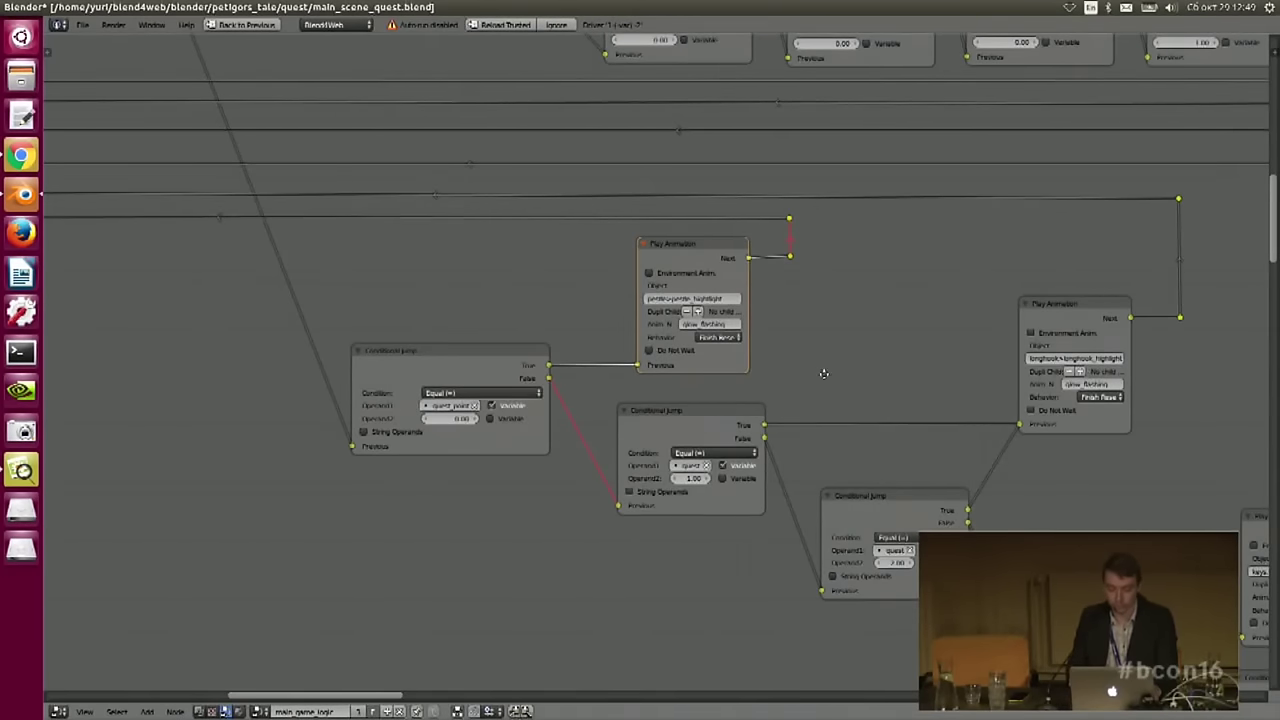
{"action": "scroll", "coordinate": [823, 373], "scroll_direction": "up", "scroll_amount": 2}
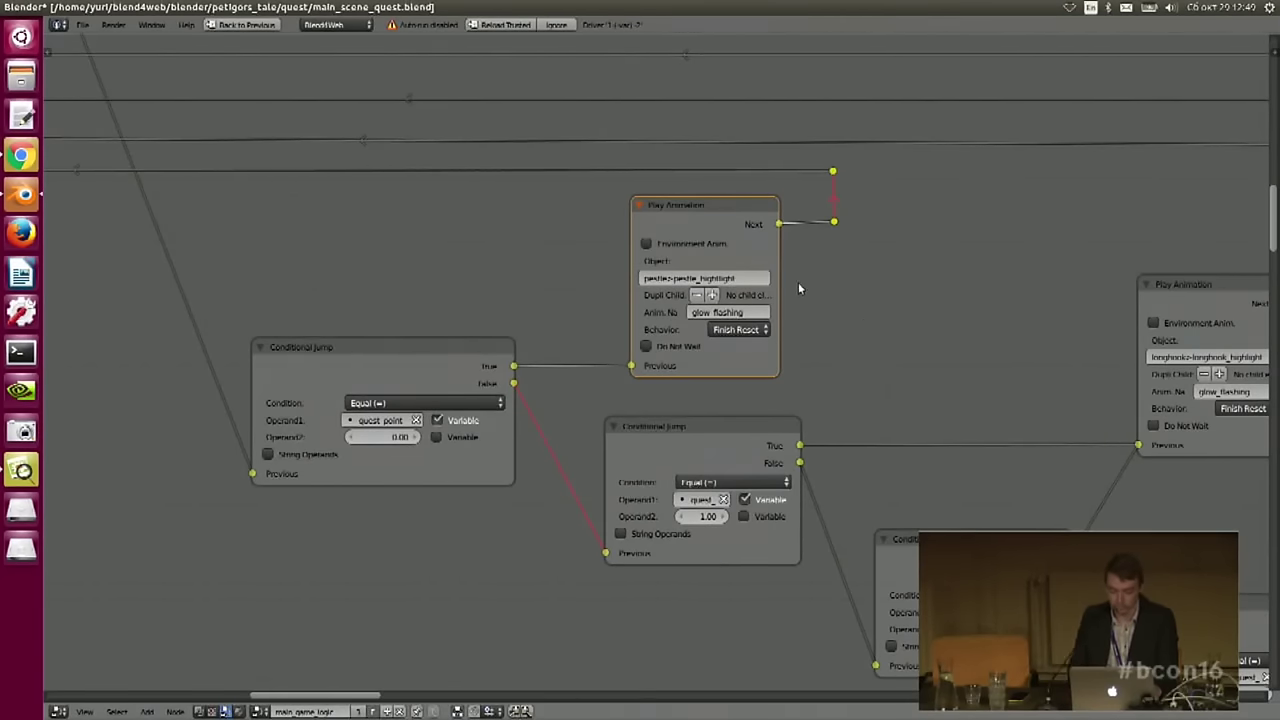
- Go back to the start of the large grey frame and examine its Variable Store, Set Shader Node Param and Switch Select nodes
{"action": "scroll", "coordinate": [800, 300], "scroll_direction": "down", "scroll_amount": 5}
{"action": "scroll", "coordinate": [648, 569], "scroll_direction": "down", "scroll_amount": 6}
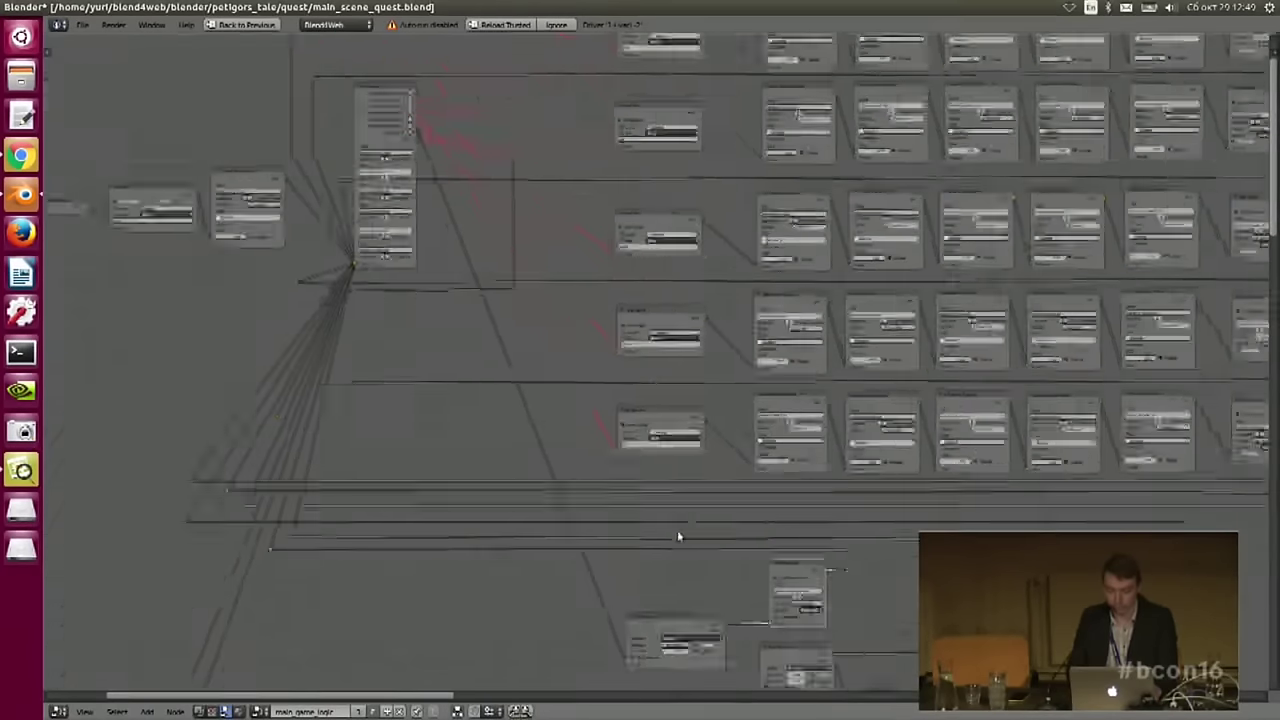
{"action": "middle_click_drag", "start_coordinate": [680, 534], "coordinate": [500, 432]}
{"action": "scroll", "coordinate": [694, 407], "scroll_direction": "down", "scroll_amount": 1}
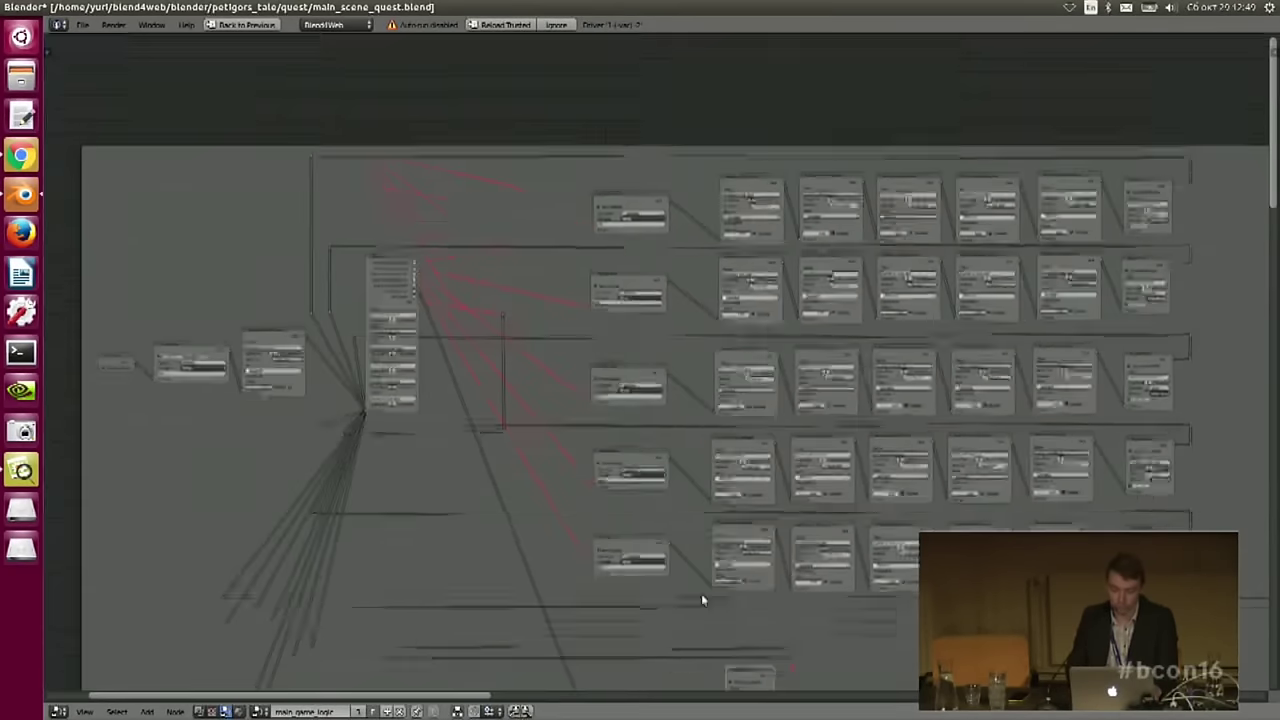
{"action": "scroll", "coordinate": [701, 598], "scroll_direction": "up", "scroll_amount": 5}
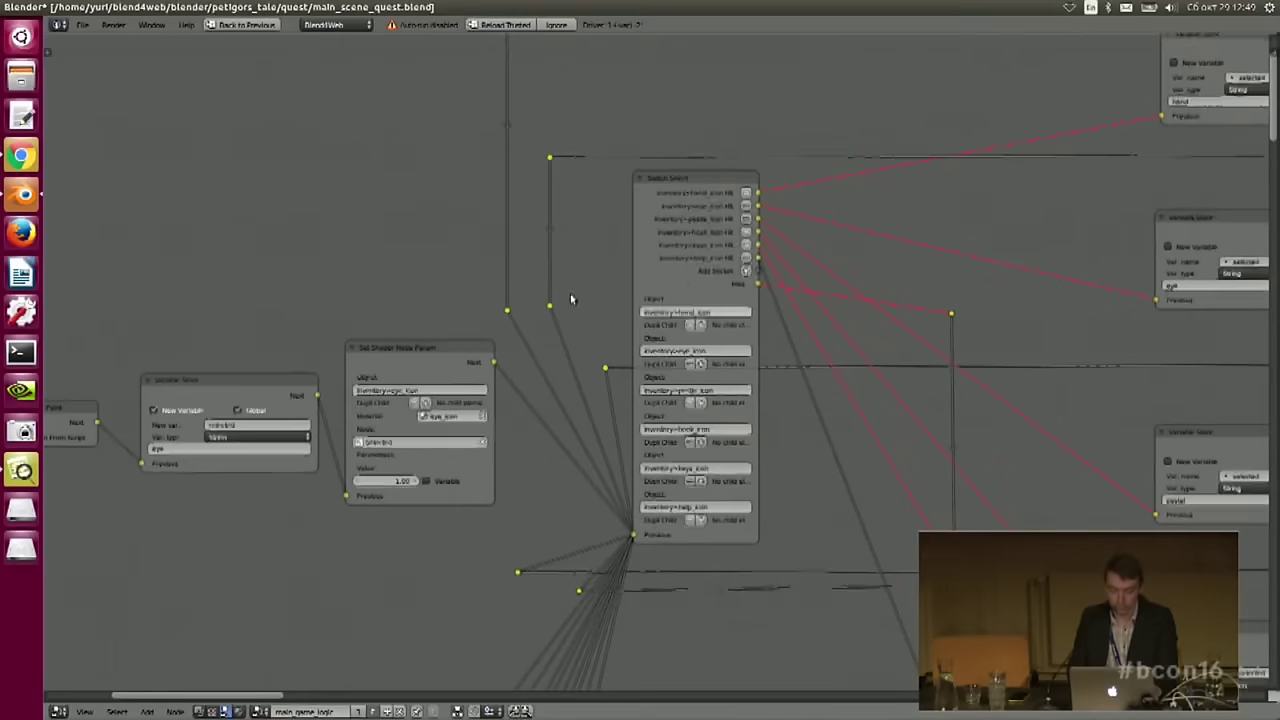
{"action": "middle_click_drag", "start_coordinate": [517, 275], "coordinate": [783, 258]}
{"action": "scroll", "coordinate": [783, 258], "scroll_direction": "up", "scroll_amount": 3}
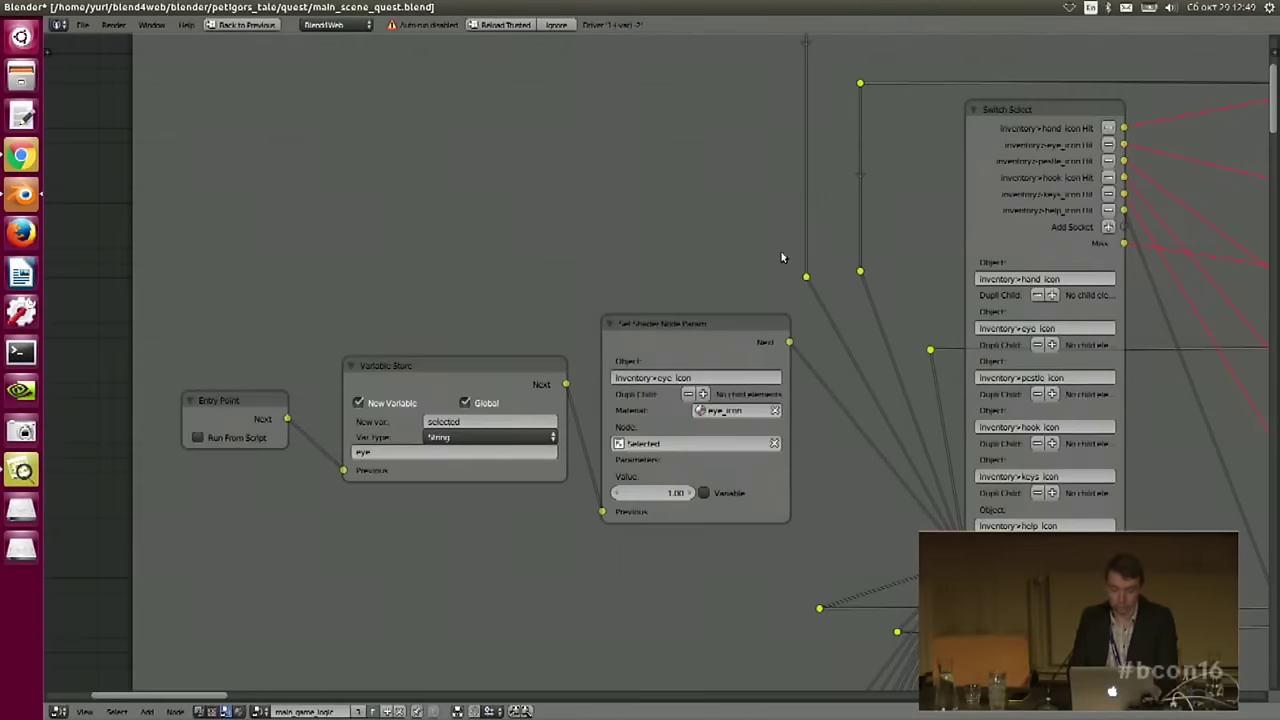
{"action": "middle_click_drag", "start_coordinate": [814, 158], "coordinate": [620, 221], "text": "ctrl"}
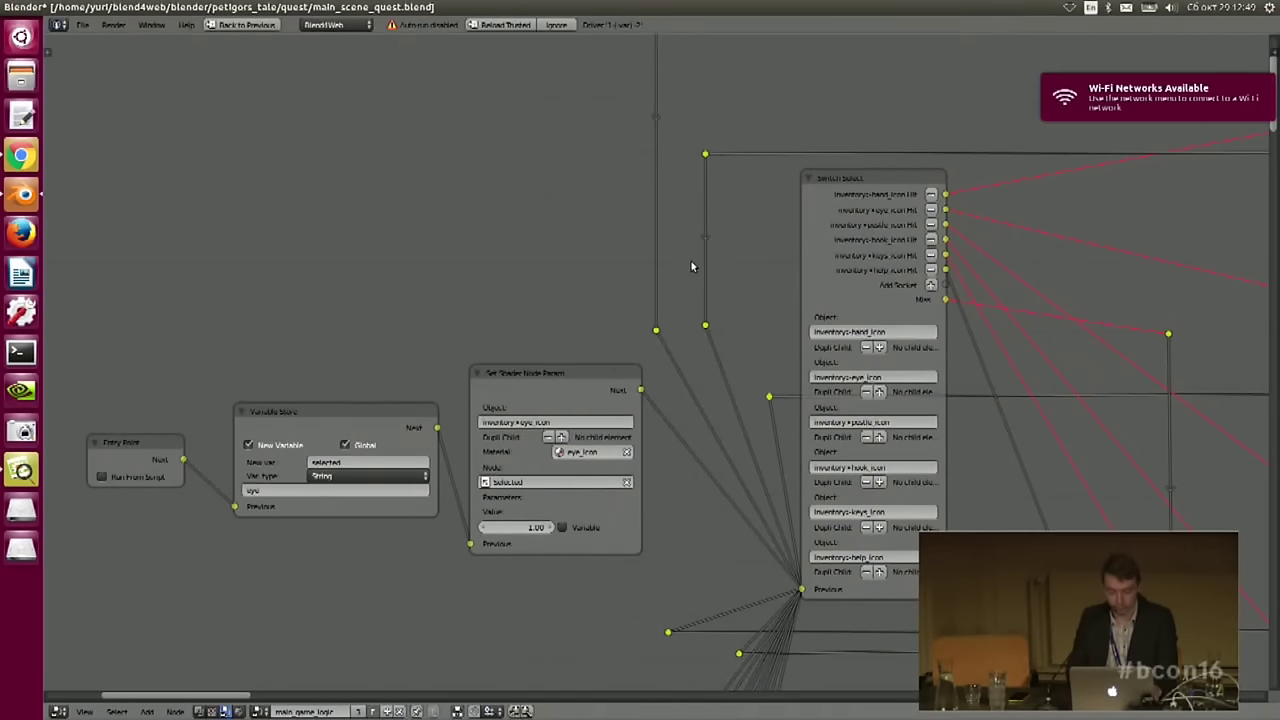
- Select the Variable Store node after the Entry Point and examine its new global string variable selected with value eye
{"action": "middle_click_drag", "start_coordinate": [671, 268], "coordinate": [687, 232]}
{"action": "middle_click_drag", "start_coordinate": [551, 206], "coordinate": [561, 222]}
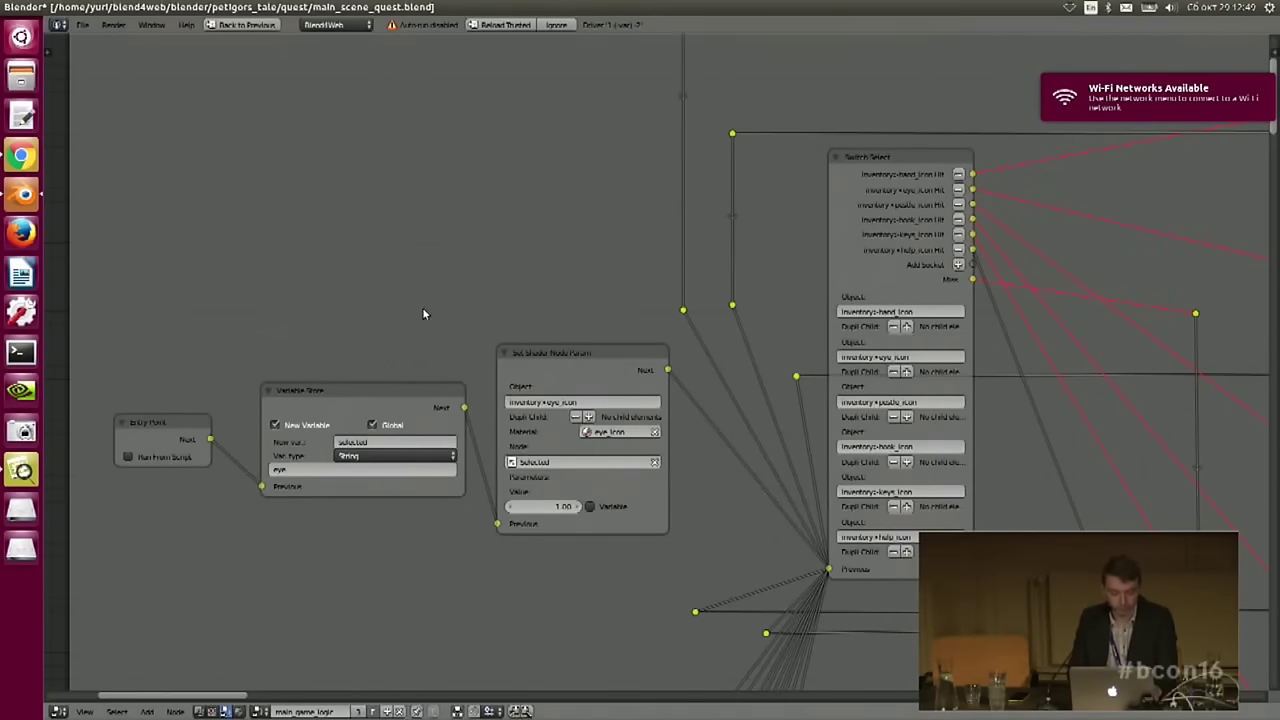
{"action": "left_click", "coordinate": [323, 392]}
{"action": "middle_click_drag", "start_coordinate": [421, 358], "coordinate": [543, 301]}
{"action": "scroll", "coordinate": [500, 318], "scroll_direction": "up", "scroll_amount": 2}
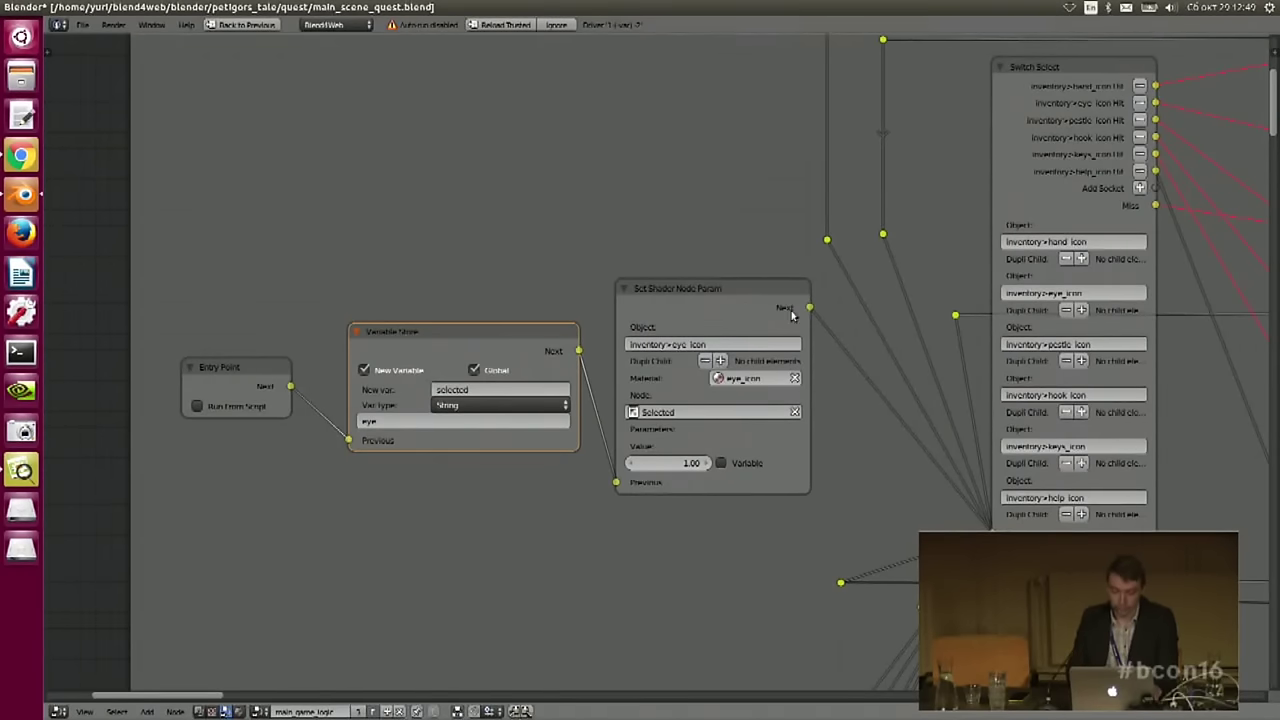
{"action": "middle_click_drag", "start_coordinate": [790, 311], "coordinate": [630, 332]}
{"action": "scroll", "coordinate": [590, 318], "scroll_direction": "up", "scroll_amount": 1}
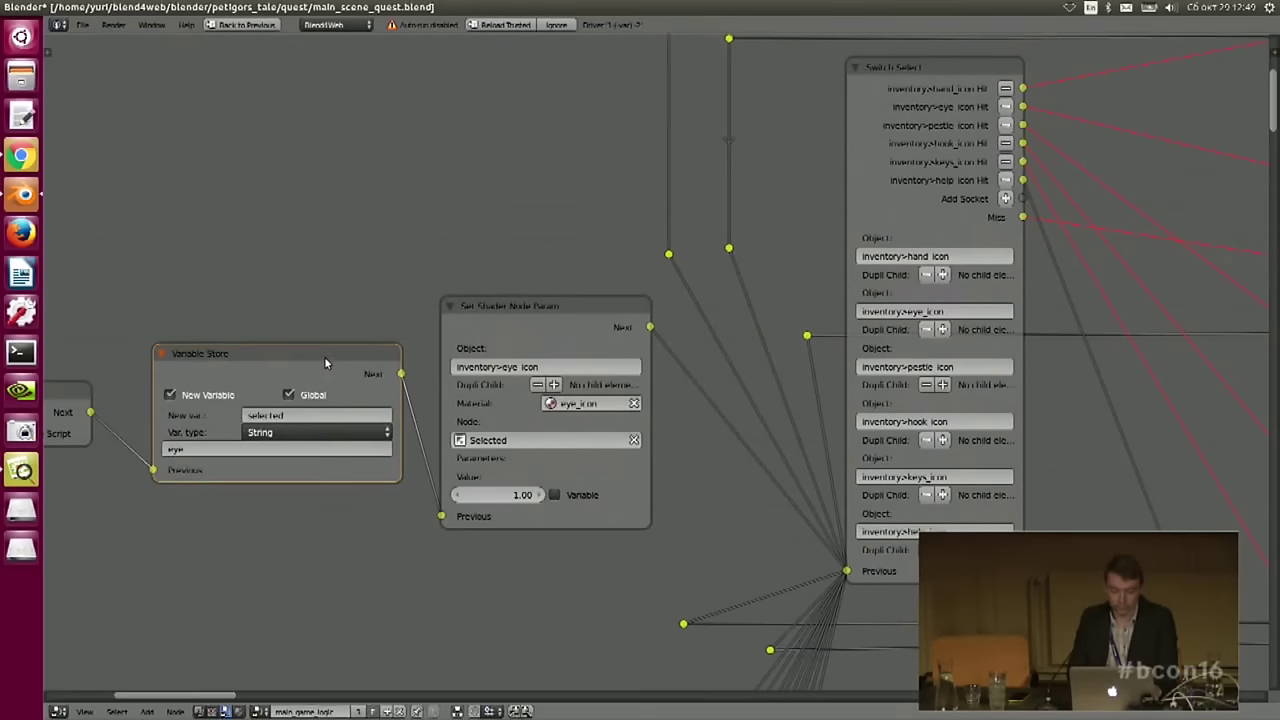
- Select the Set Shader Node Param node for the eye_icon material, shift it slightly, and inspect its shader node choices, keeping Selected
{"action": "left_click", "coordinate": [555, 319]}
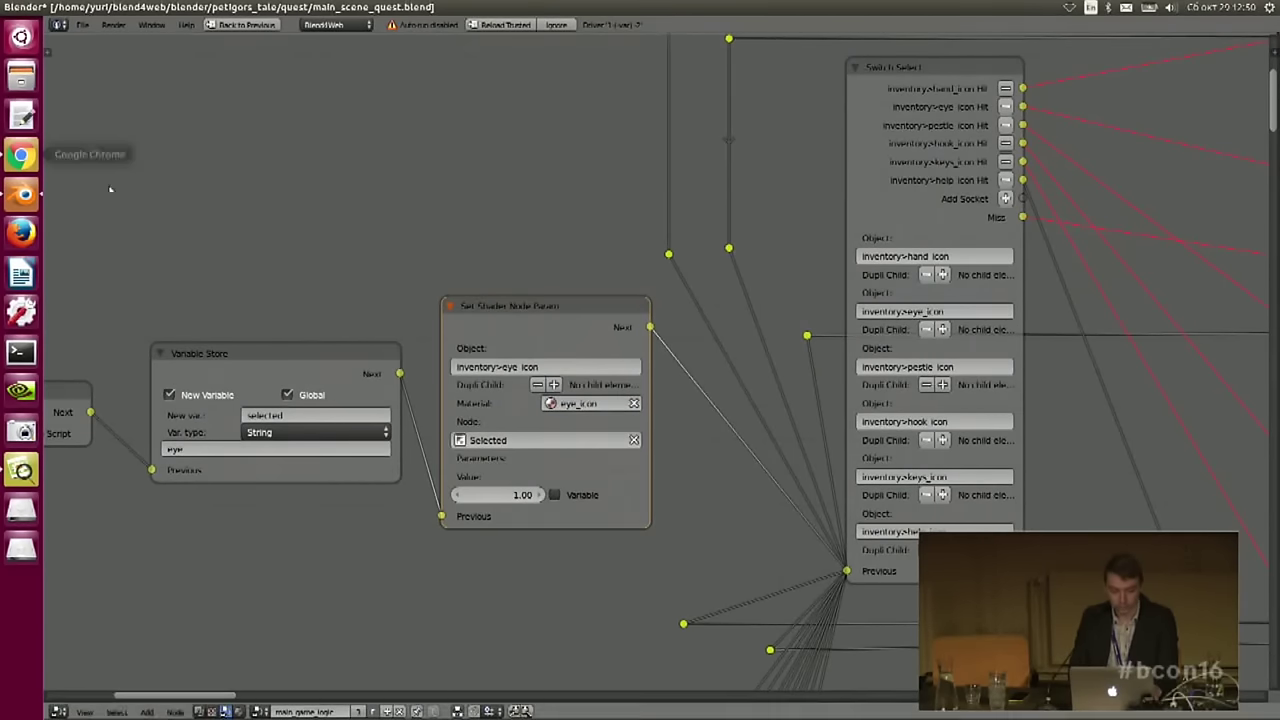
{"action": "left_click_drag", "start_coordinate": [550, 313], "coordinate": [559, 308]}
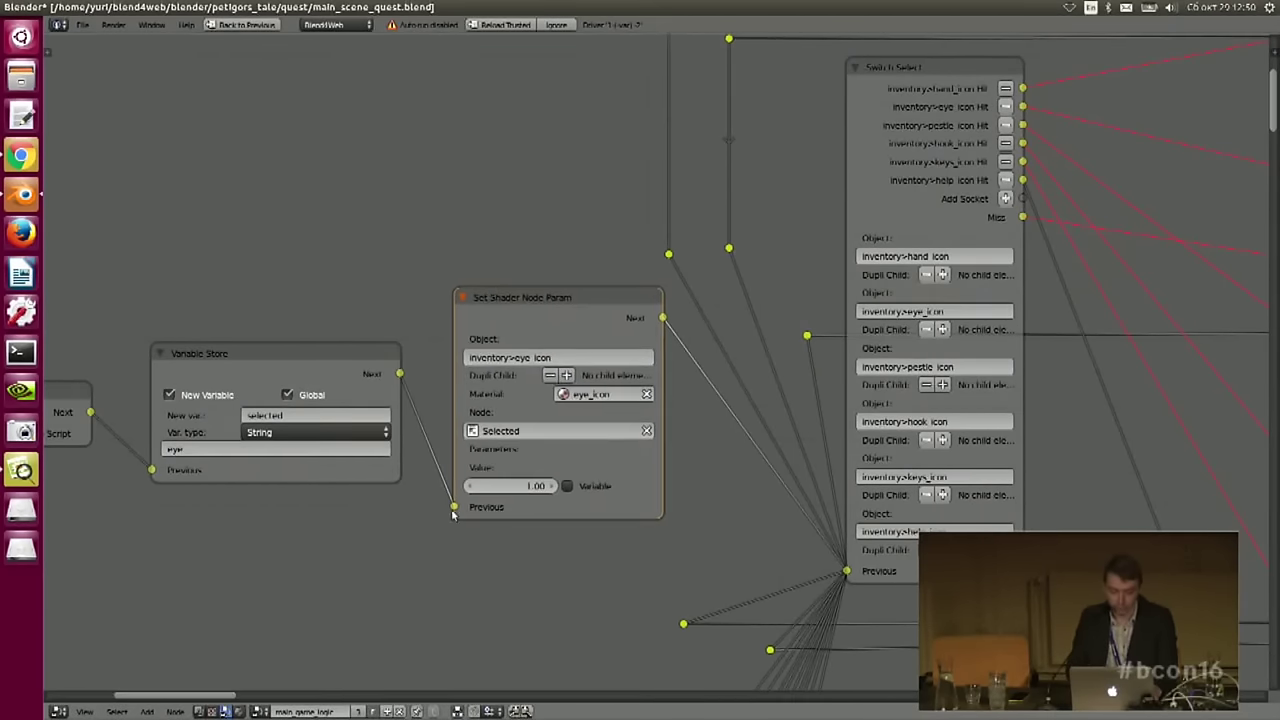
{"action": "left_click", "coordinate": [520, 430]}
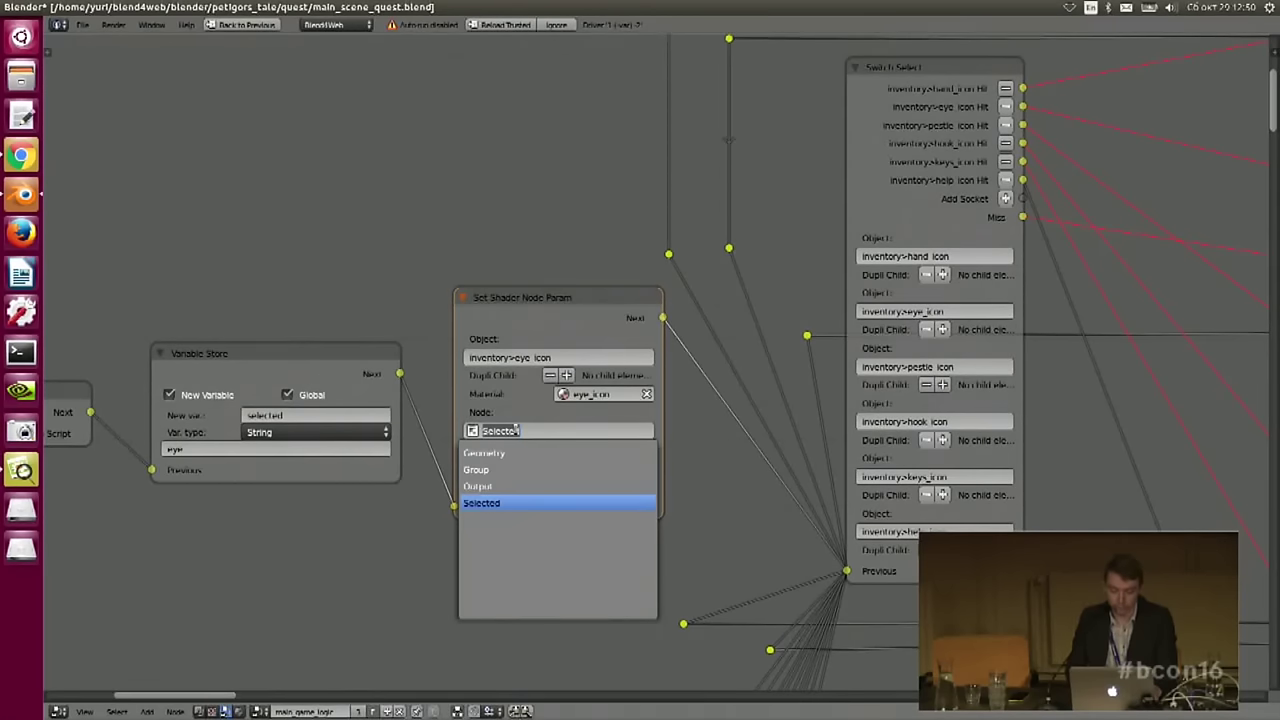
{"action": "key", "text": "Return"}
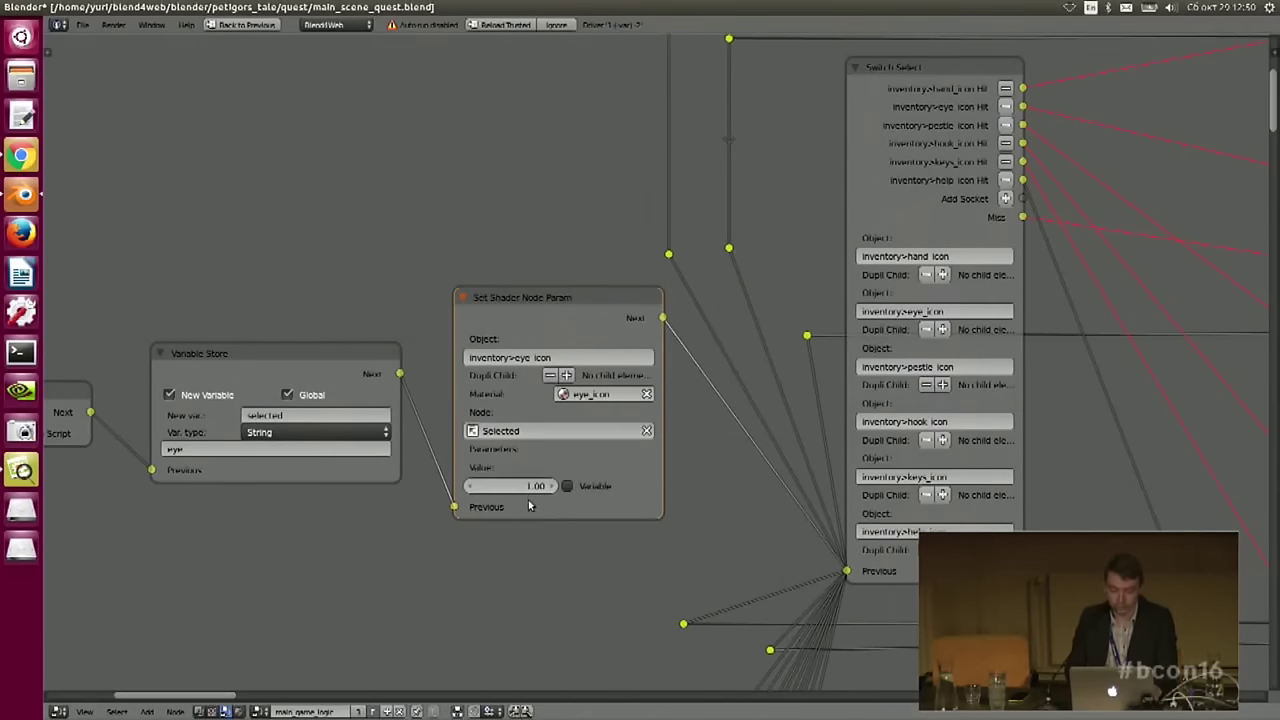
{"action": "middle_click_drag", "start_coordinate": [714, 446], "coordinate": [702, 446]}
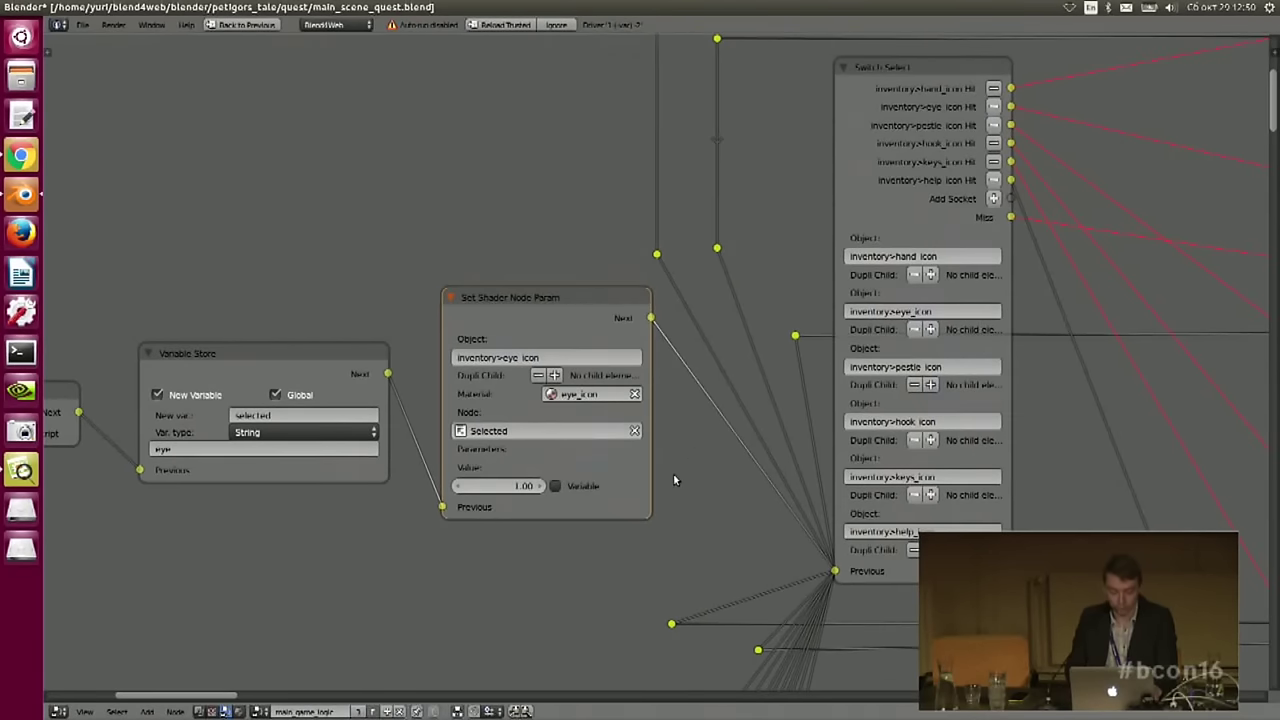
{"action": "left_click", "coordinate": [21, 157]}
{"action": "left_click", "coordinate": [21, 193]}
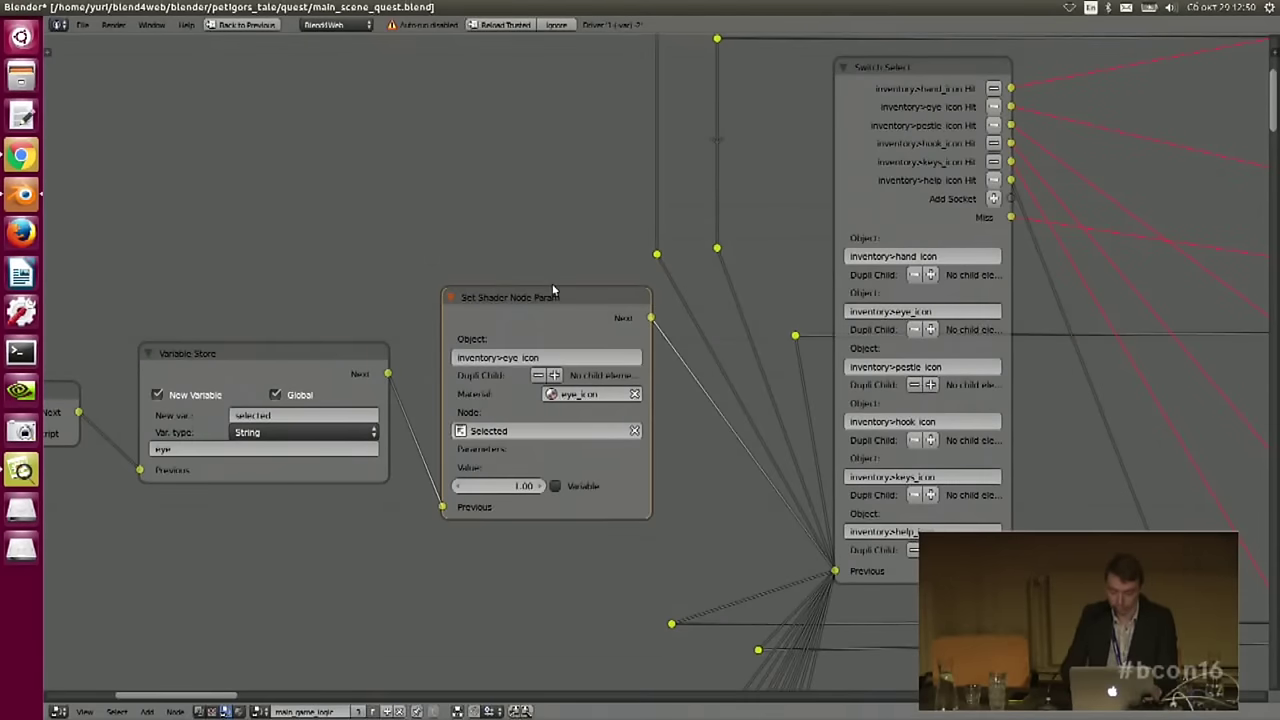
- Restore the split layout from the maximized node editor and switch the active scene to interface
{"action": "key", "text": "ctrl+Up"}
{"action": "left_click", "coordinate": [345, 24]}
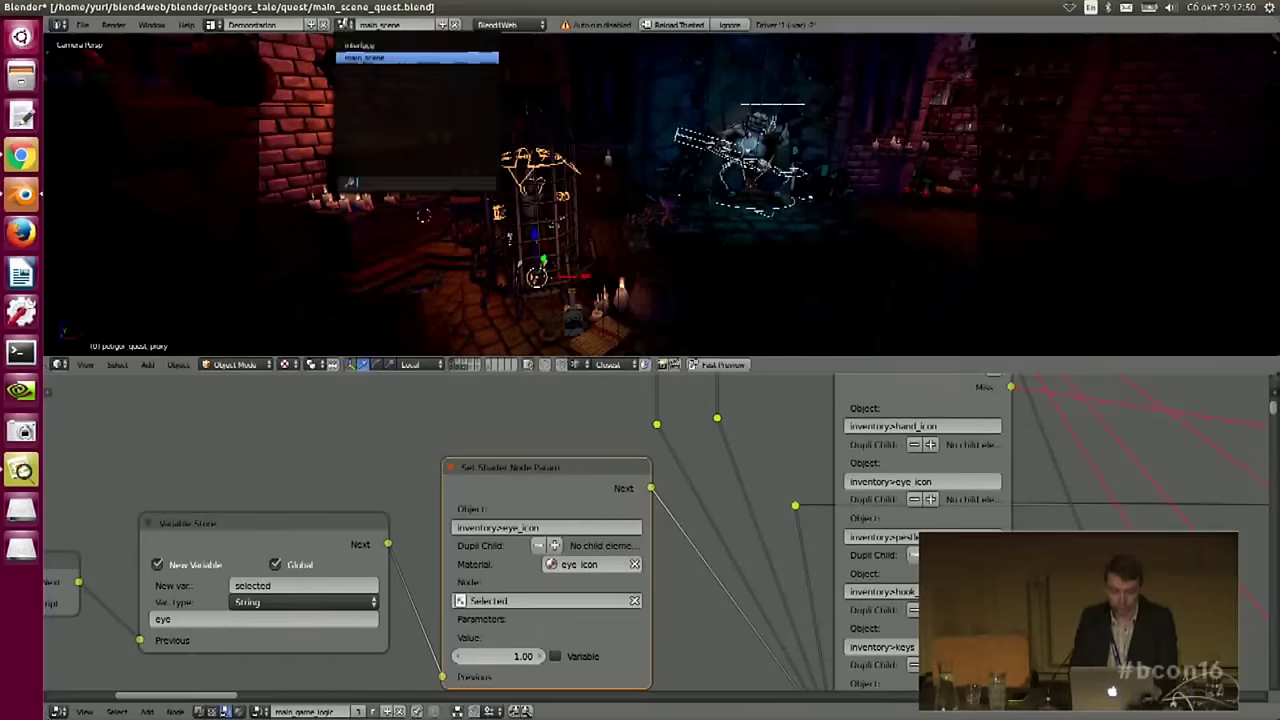
{"action": "left_click", "coordinate": [352, 45]}
{"action": "middle_click_drag", "start_coordinate": [588, 247], "coordinate": [597, 277]}
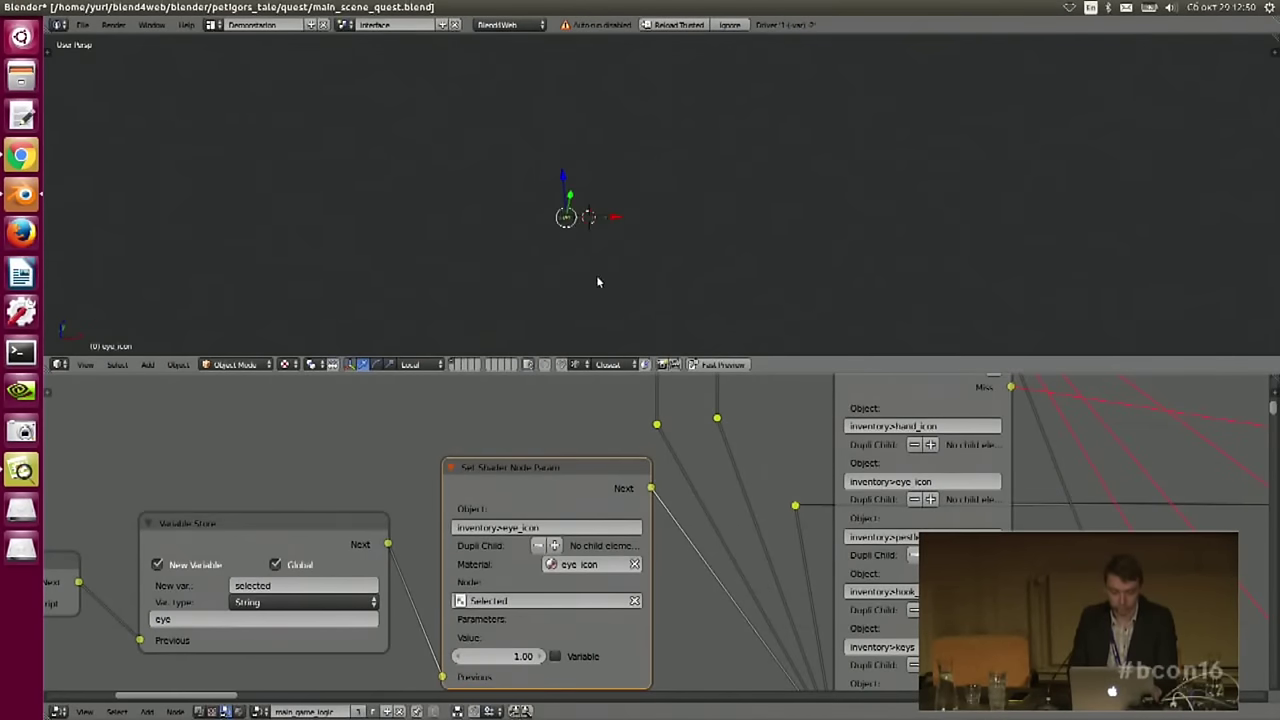
- Frame the selected eye_icon in the 3D view so the inventory icons show up close
{"action": "left_click", "coordinate": [147, 364]}
{"action": "mouse_move", "coordinate": [178, 364]}
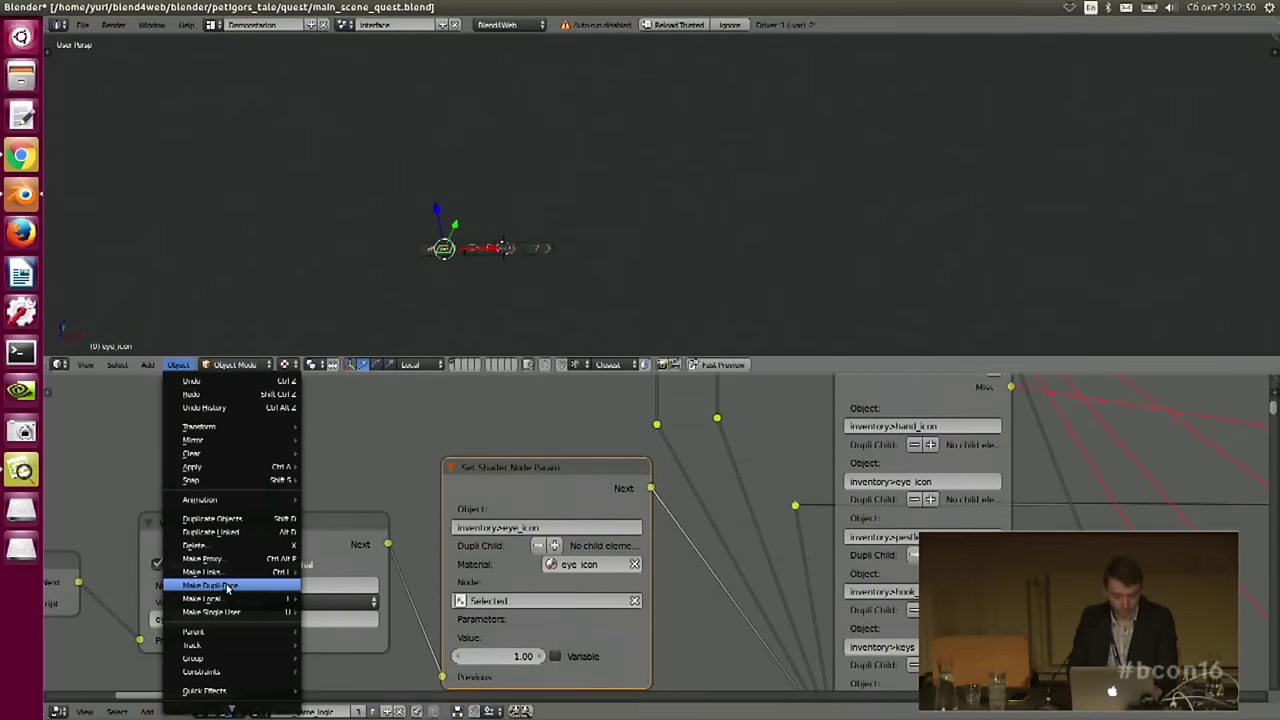
{"action": "left_click", "coordinate": [85, 364]}
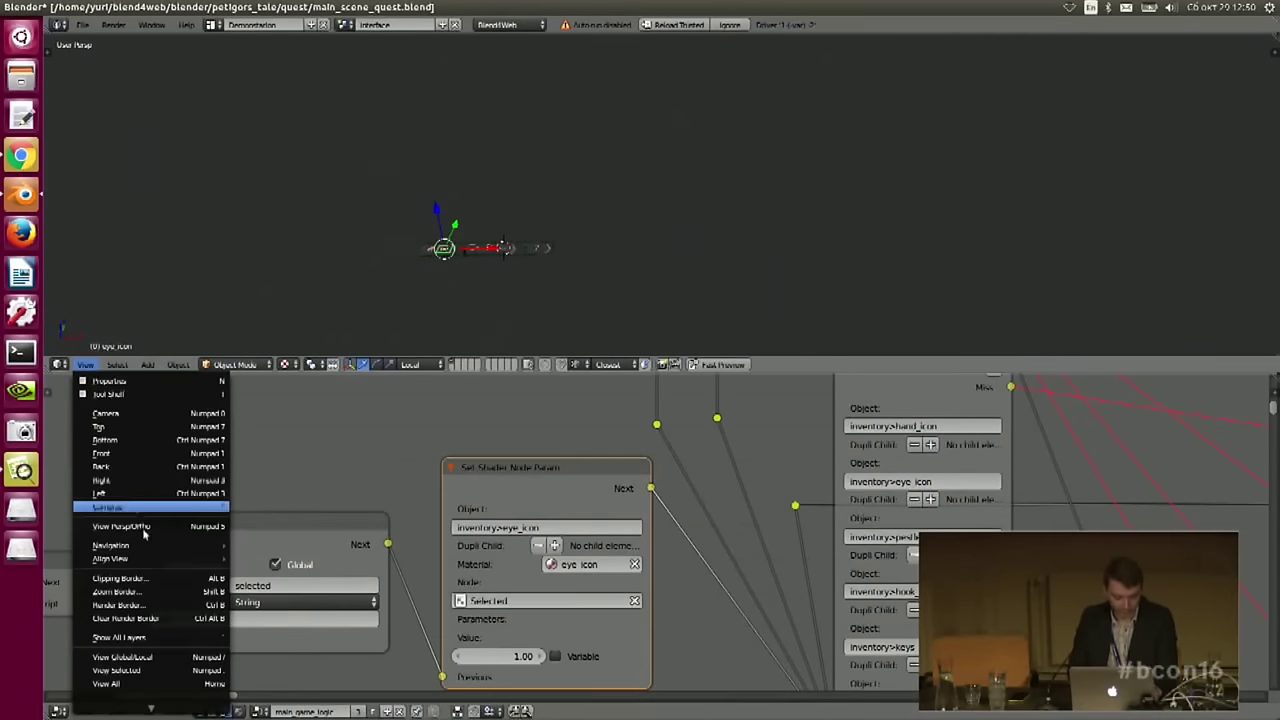
{"action": "left_click", "coordinate": [166, 656]}
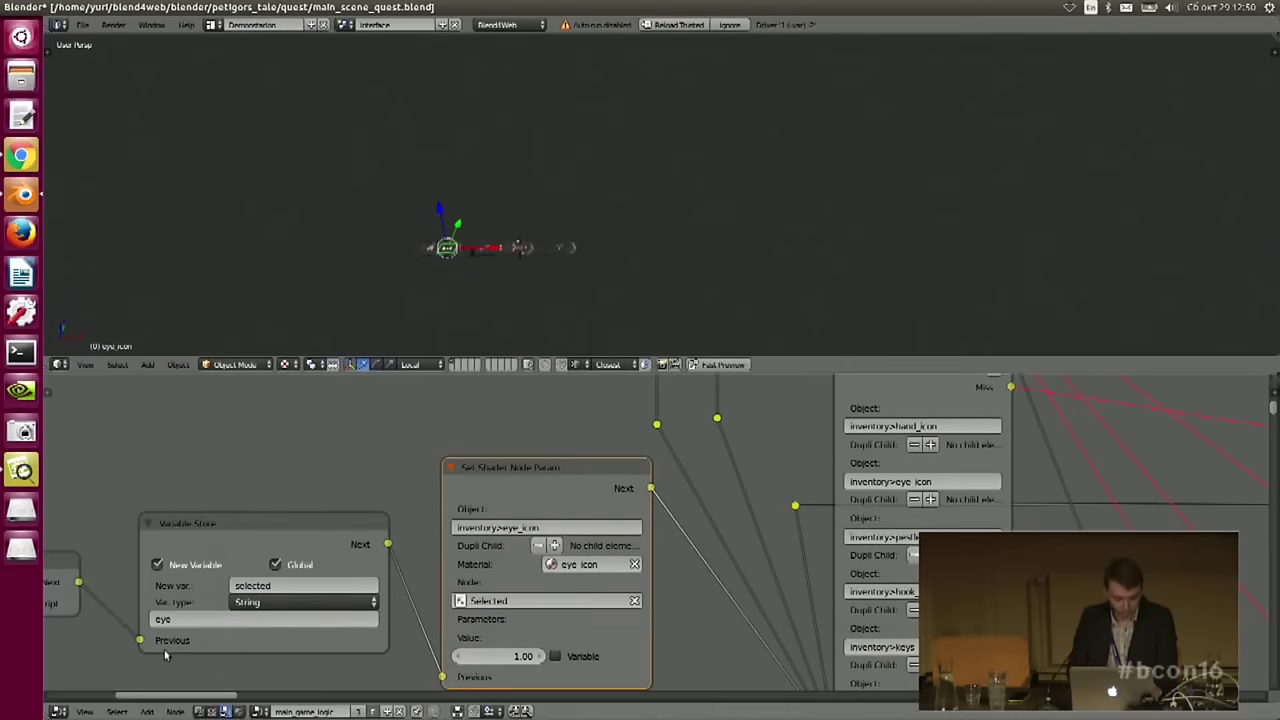
{"action": "middle_click_drag", "start_coordinate": [503, 252], "coordinate": [588, 226]}
{"action": "scroll", "coordinate": [588, 226], "scroll_direction": "down", "scroll_amount": 3}
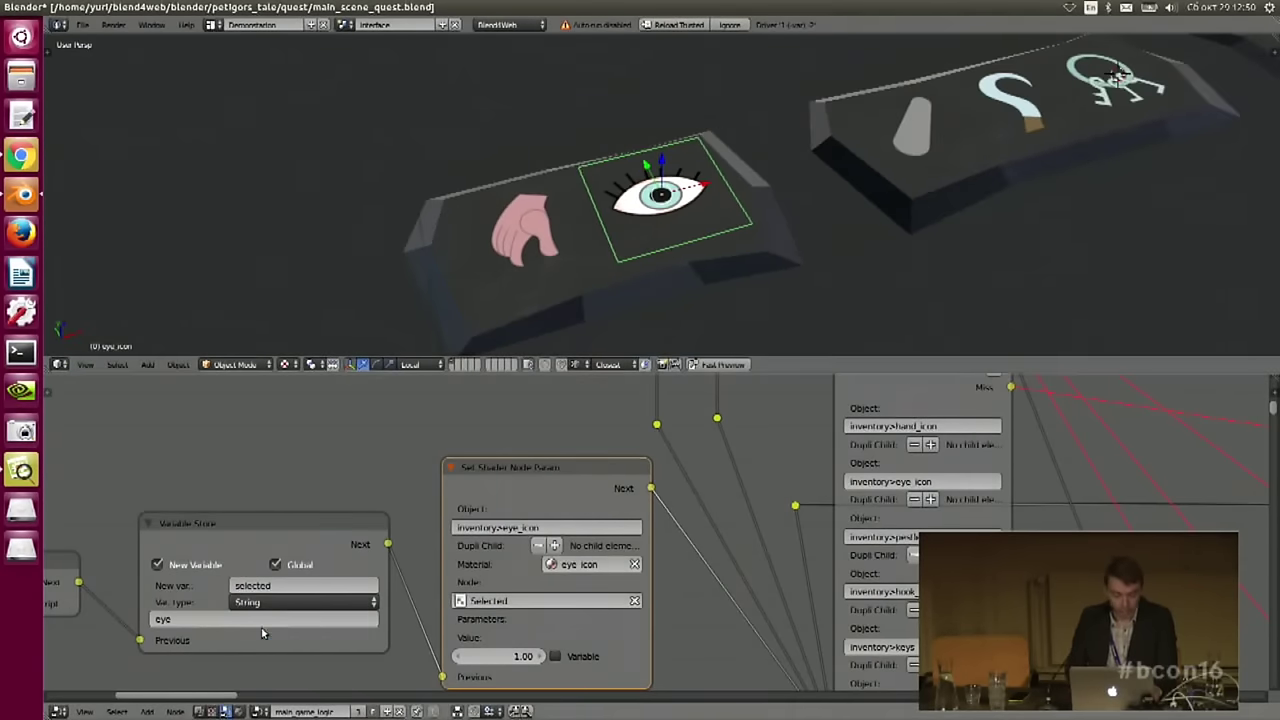
- Show the eye_icon material's shader nodes in the node editor and move the Output node farther from the inventory_icons group
{"action": "left_click", "coordinate": [238, 711]}
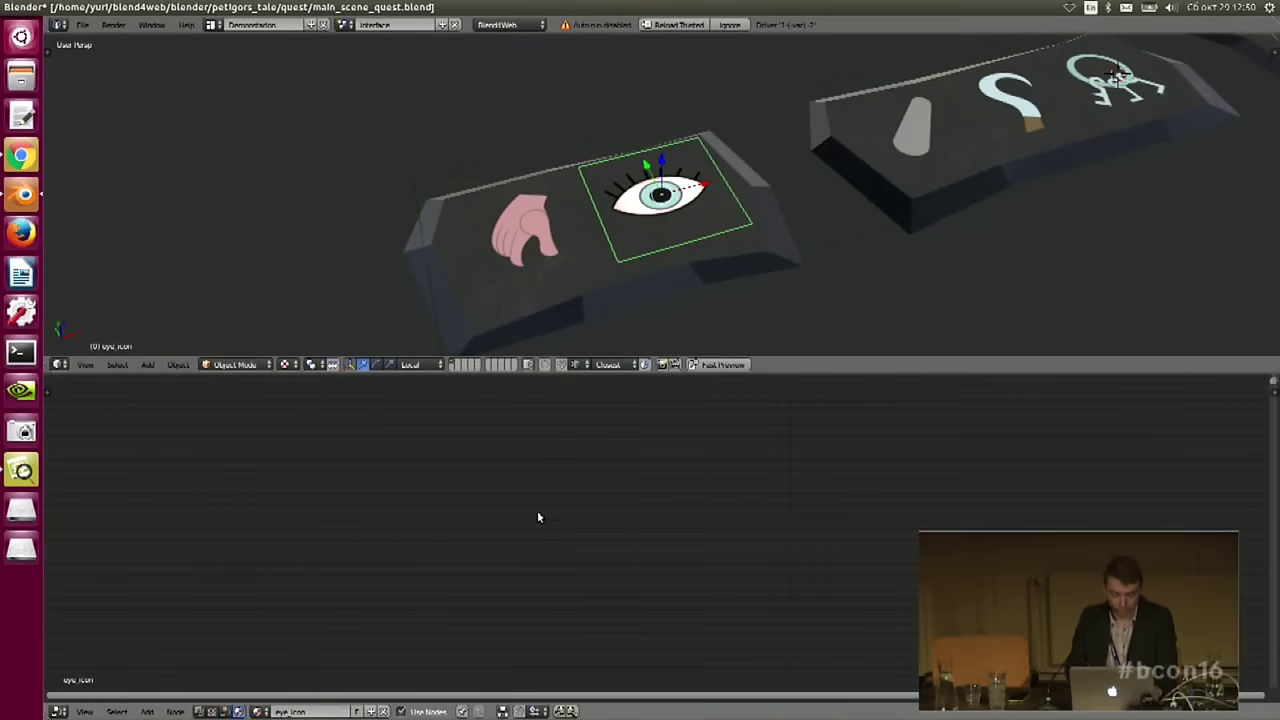
{"action": "middle_click_drag", "start_coordinate": [585, 558], "coordinate": [509, 440]}
{"action": "middle_click_drag", "start_coordinate": [586, 610], "coordinate": [520, 548]}
{"action": "scroll", "coordinate": [522, 548], "scroll_direction": "up", "scroll_amount": 8}
{"action": "middle_click_drag", "start_coordinate": [417, 680], "coordinate": [549, 550]}
{"action": "scroll", "coordinate": [658, 472], "scroll_direction": "up", "scroll_amount": 5}
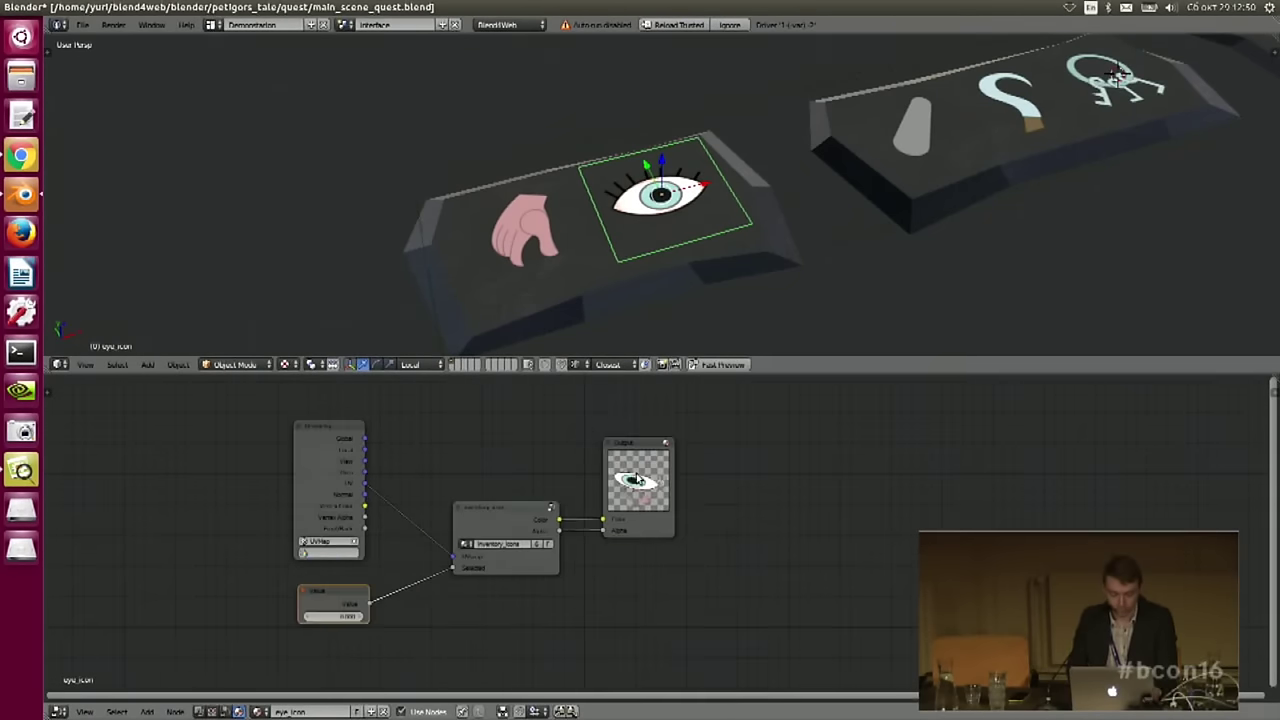
{"action": "left_click_drag", "start_coordinate": [660, 480], "coordinate": [740, 469]}
- Open the inventory_icons node group for editing and move its Group Input node away from the texture nodes
{"action": "left_click", "coordinate": [513, 512]}
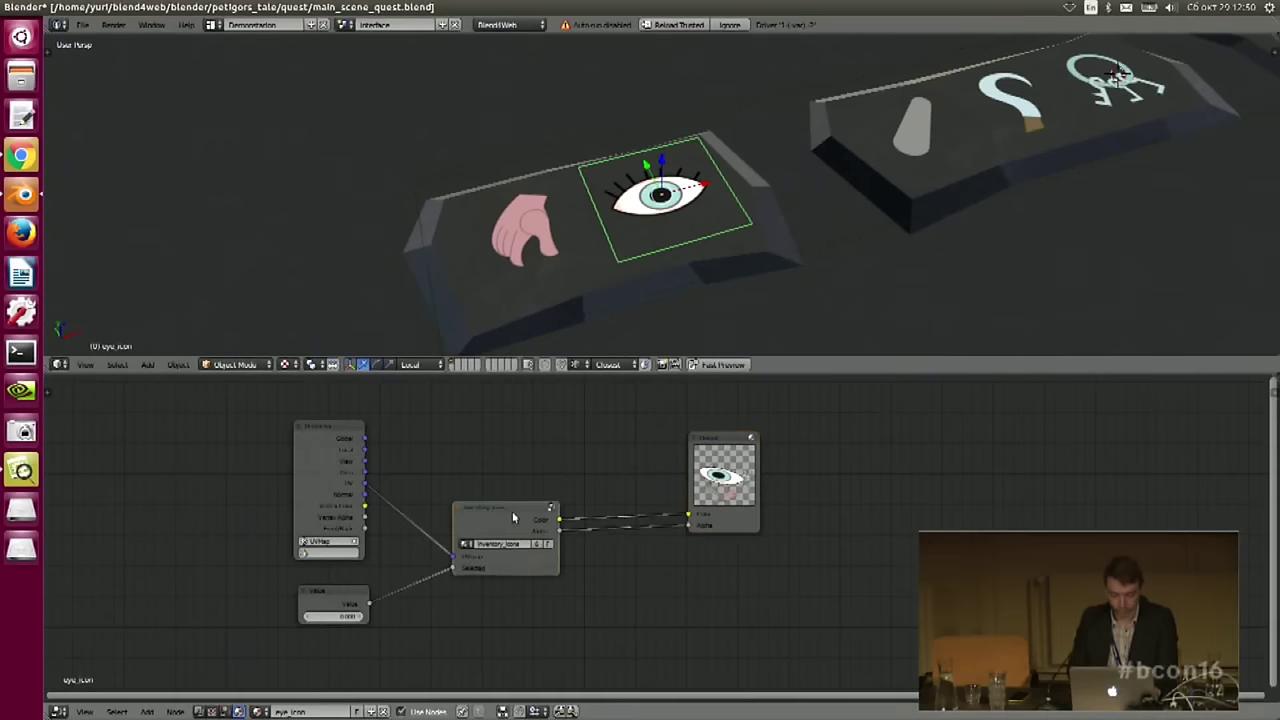
{"action": "key", "text": "Tab"}
{"action": "middle_click_drag", "start_coordinate": [451, 492], "coordinate": [274, 486]}
{"action": "key", "text": "g"}
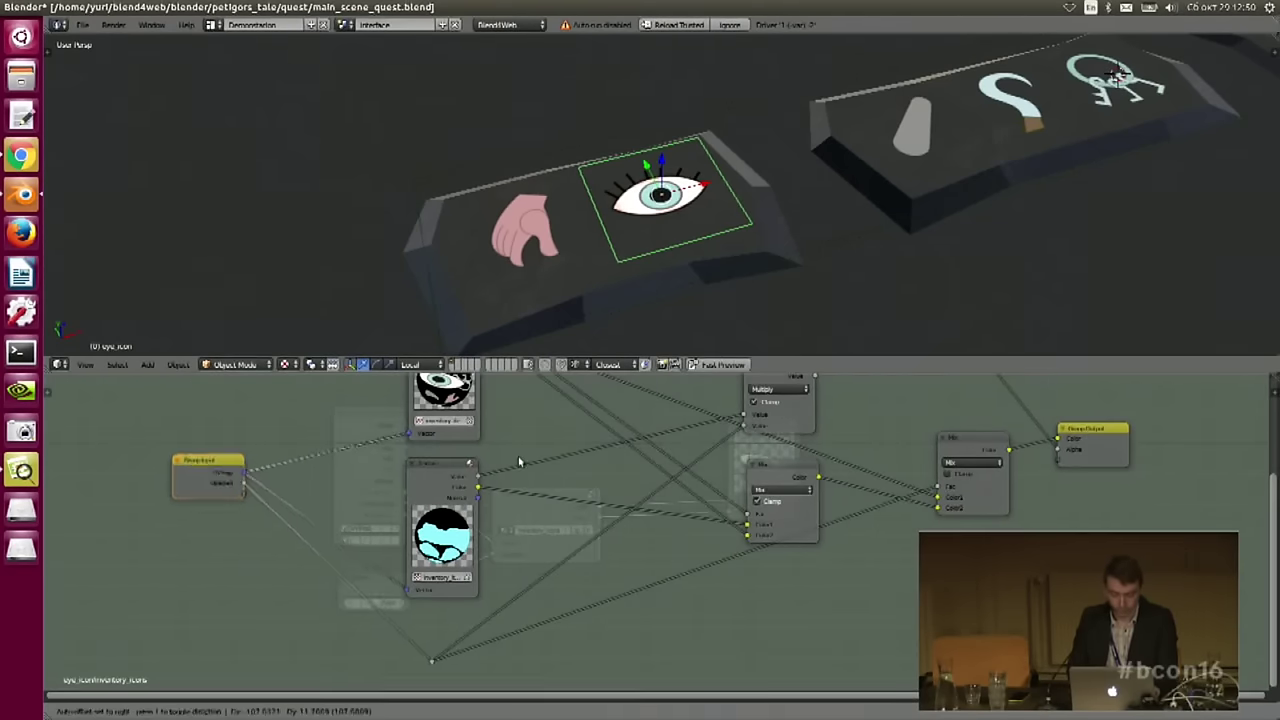
{"action": "left_click", "coordinate": [520, 461]}
{"action": "middle_click_drag", "start_coordinate": [557, 451], "coordinate": [509, 503]}
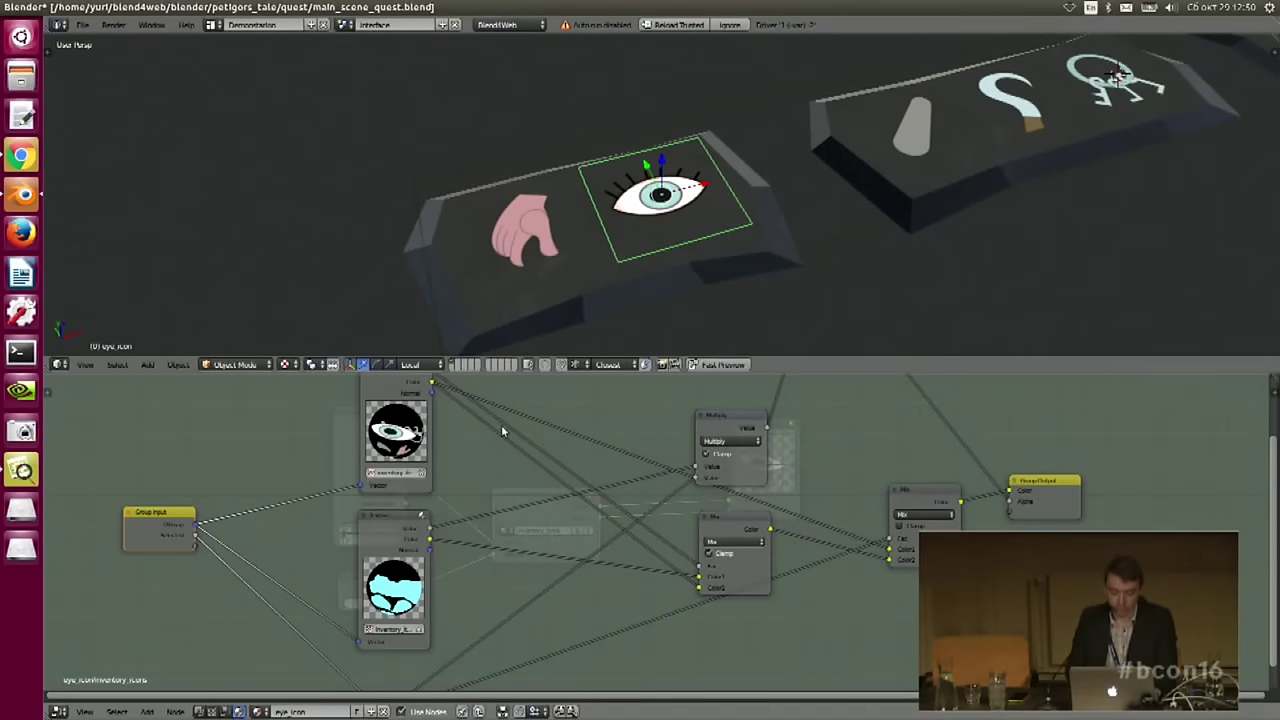
- Select the icon texture node and the cyan glow texture node in turn, and compare them with the eye icon up close
{"action": "left_click_drag", "start_coordinate": [400, 428], "coordinate": [400, 433]}
{"action": "middle_click_drag", "start_coordinate": [699, 242], "coordinate": [663, 270]}
{"action": "scroll", "coordinate": [668, 262], "scroll_direction": "up", "scroll_amount": 3}
{"action": "mouse_move", "coordinate": [691, 212]}
{"action": "middle_mouse_down"}
{"action": "mouse_move", "coordinate": [697, 224]}
{"action": "mouse_move", "coordinate": [705, 200]}
{"action": "mouse_move", "coordinate": [717, 214]}
{"action": "mouse_move", "coordinate": [694, 219]}
{"action": "middle_mouse_up"}
{"action": "scroll", "coordinate": [725, 203], "scroll_direction": "down", "scroll_amount": 1}
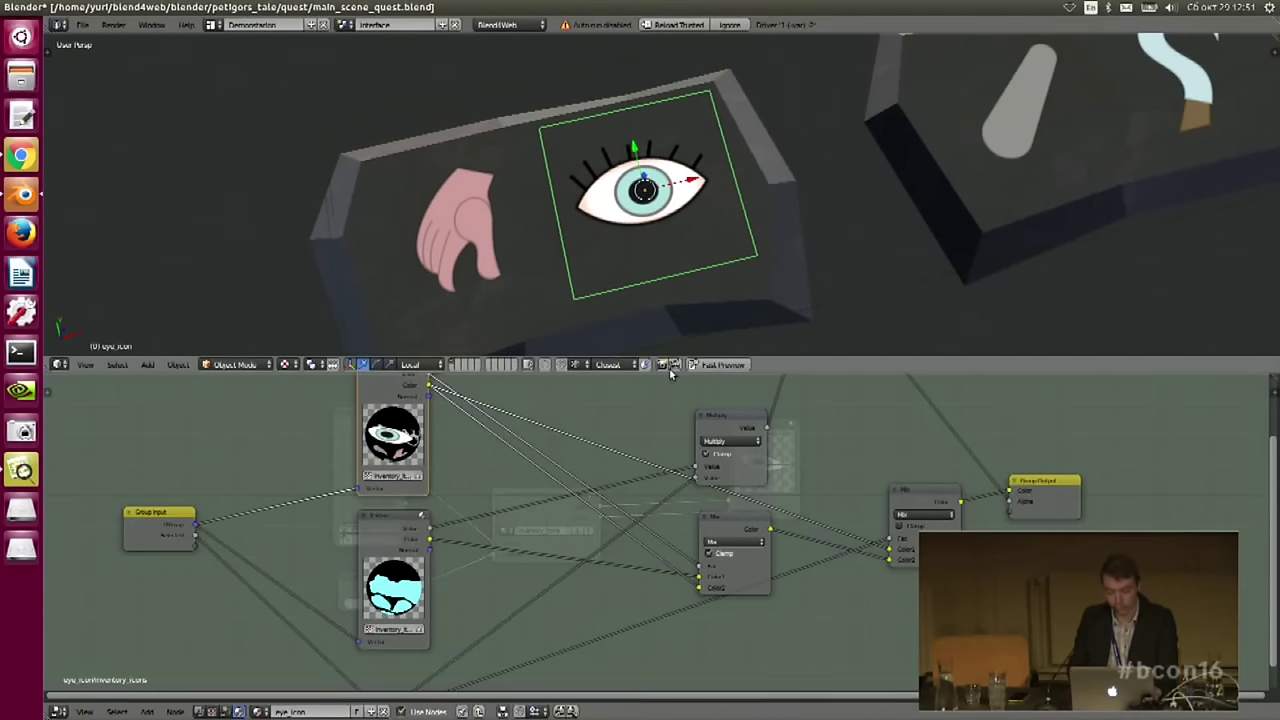
{"action": "middle_click_drag", "start_coordinate": [396, 575], "coordinate": [415, 537]}
{"action": "left_click_drag", "start_coordinate": [415, 537], "coordinate": [412, 540]}
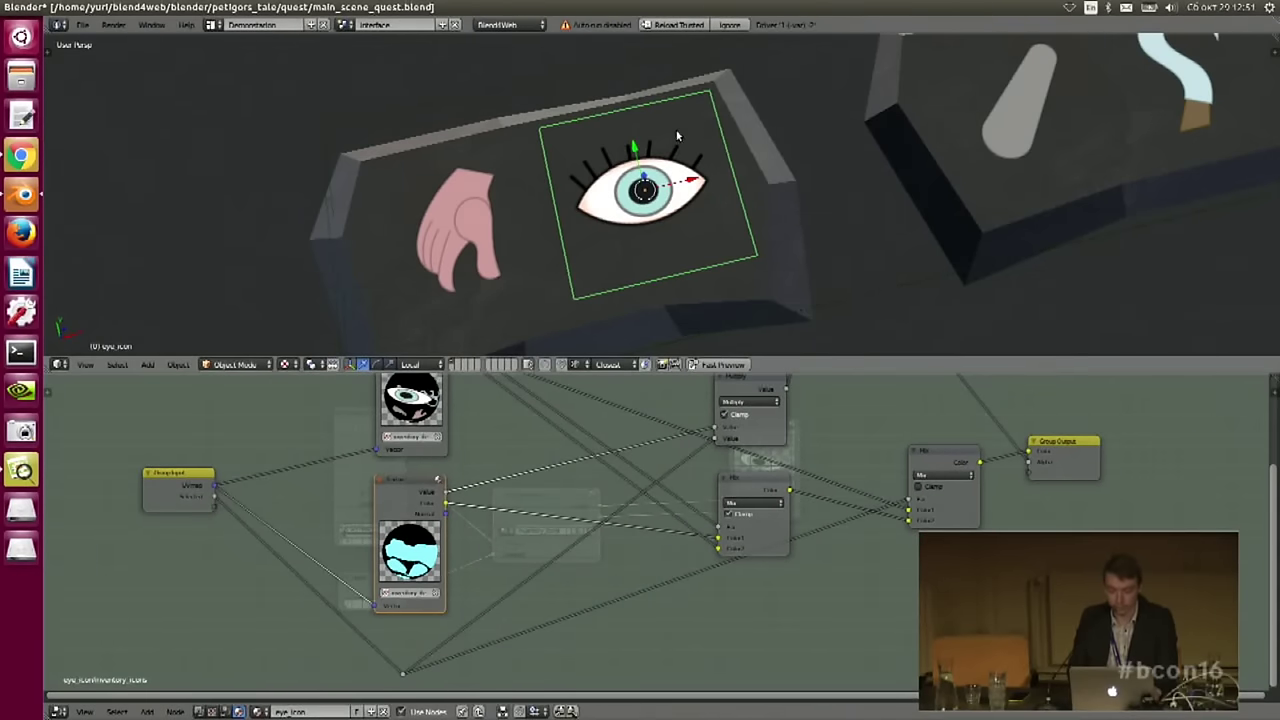
- Exit the inventory_icons group and select the Value node feeding its Selected input
{"action": "key", "text": "Tab"}
{"action": "middle_click_drag", "start_coordinate": [443, 527], "coordinate": [575, 476]}
{"action": "scroll", "coordinate": [580, 531], "scroll_direction": "up", "scroll_amount": 1}
{"action": "scroll", "coordinate": [580, 530], "scroll_direction": "up", "scroll_amount": 1}
{"action": "left_click", "coordinate": [431, 570]}
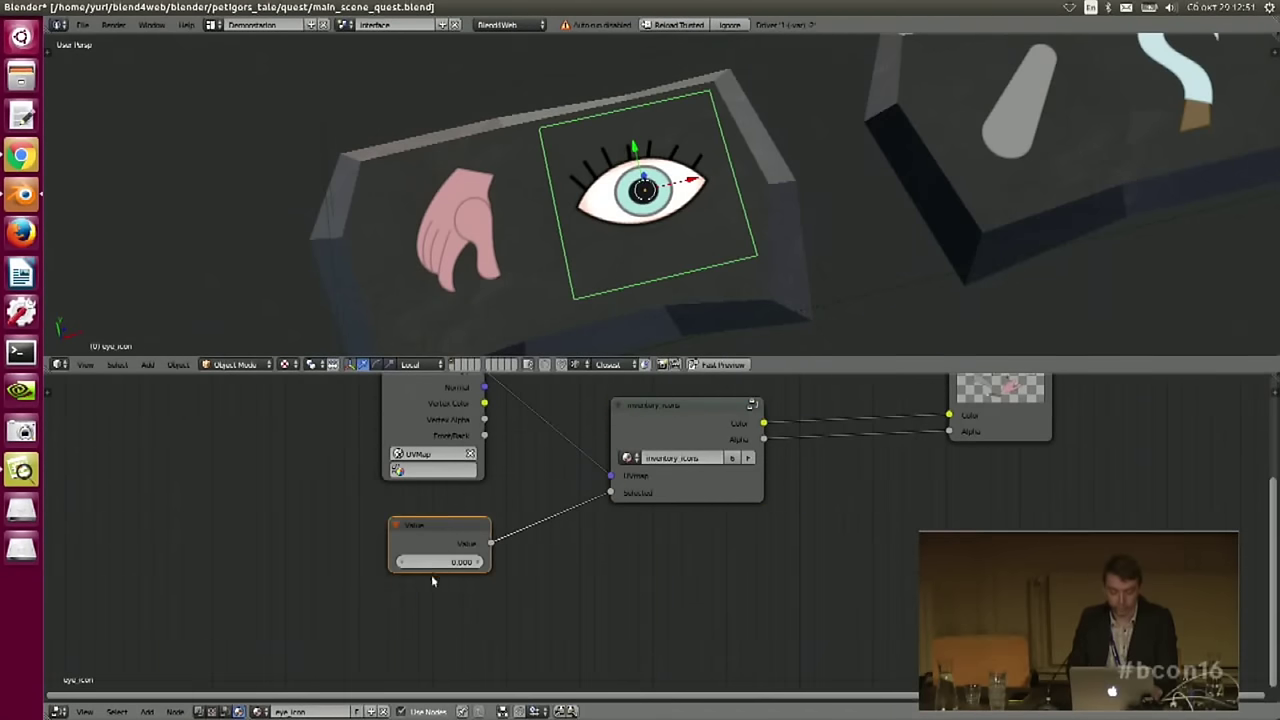
- Preview the eye icon's glow by setting the Value node to 0.5, and reset it to 0
{"action": "left_click_drag", "start_coordinate": [437, 567], "coordinate": [443, 568]}
{"action": "left_click", "coordinate": [443, 568]}
{"action": "type", "text": "0.5"}
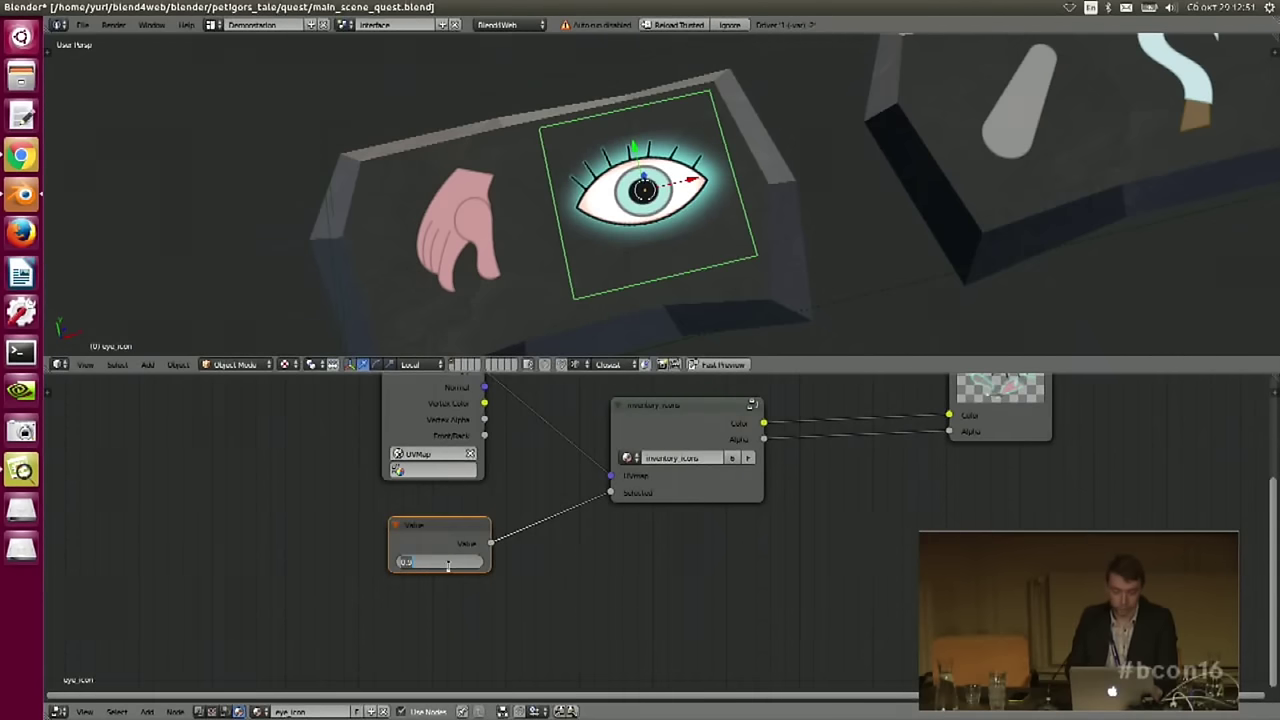
{"action": "type", "text": "0"}
{"action": "key", "text": "Return"}
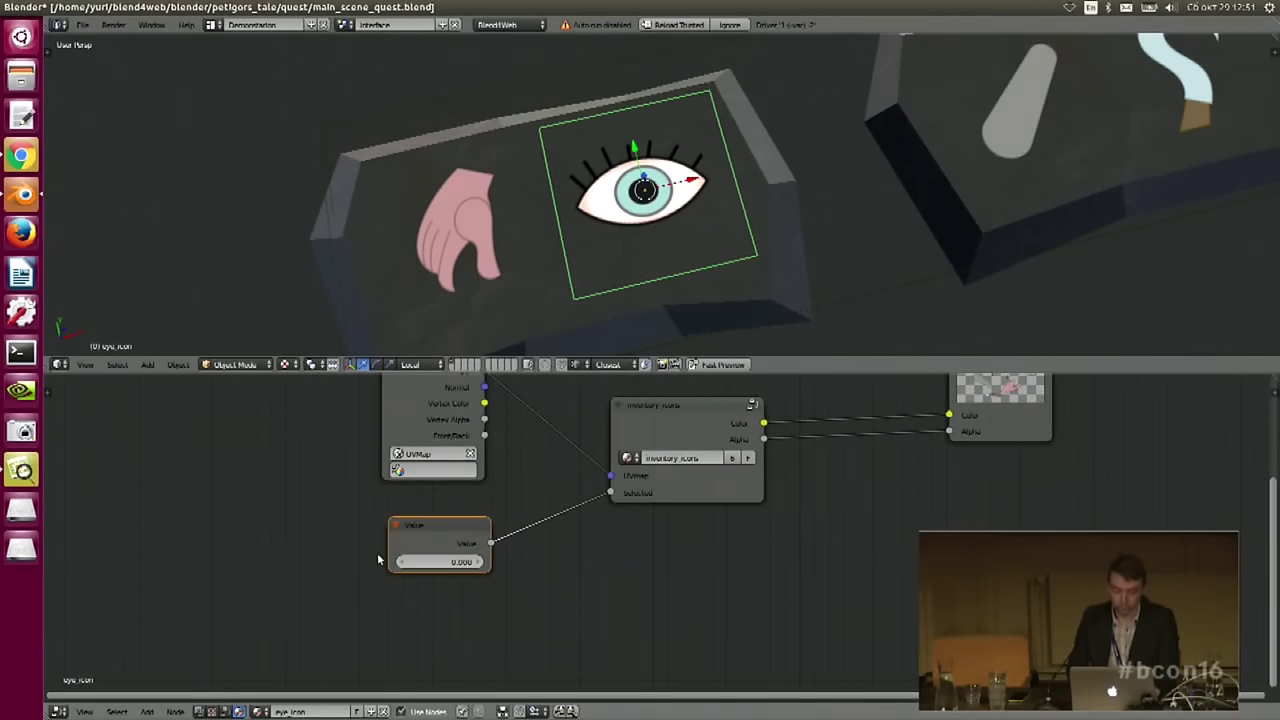
{"action": "scroll", "coordinate": [577, 456], "scroll_direction": "down", "scroll_amount": 1}
{"action": "middle_click_drag", "start_coordinate": [577, 456], "coordinate": [524, 518]}
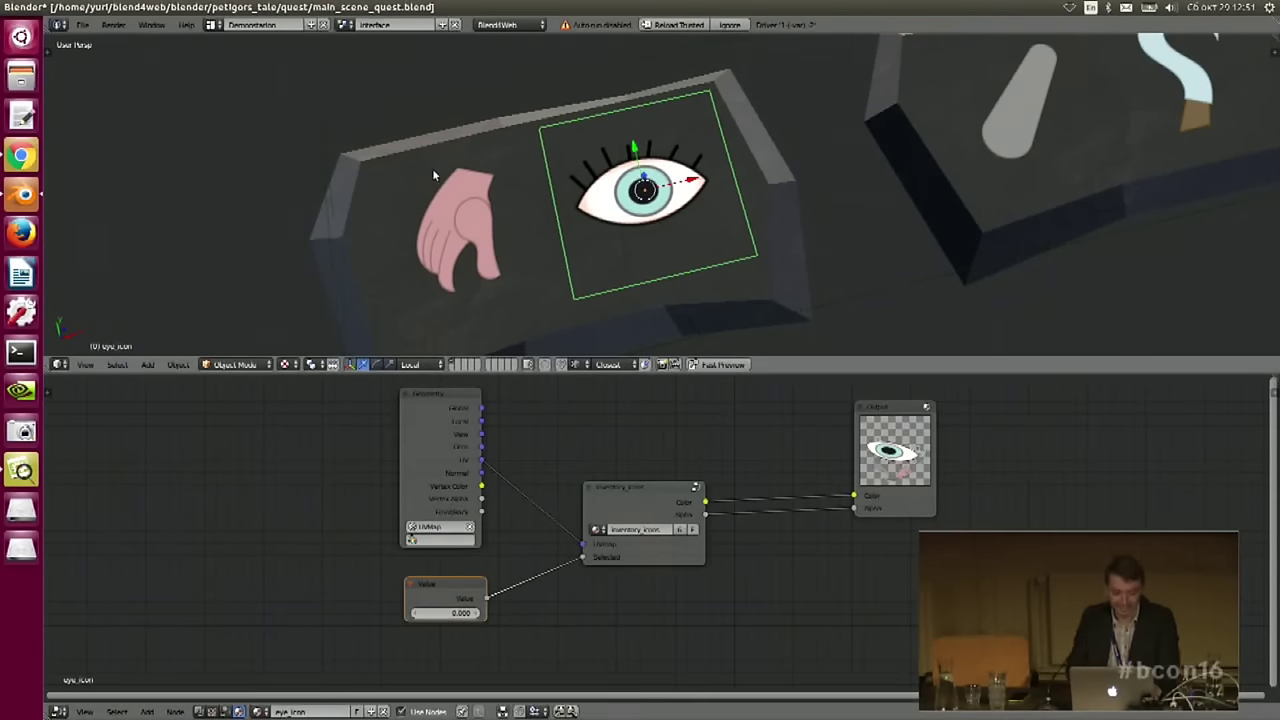
- Switch back to main_scene and load the main_game_logic tree in the logic node editor
{"action": "left_click", "coordinate": [344, 24]}
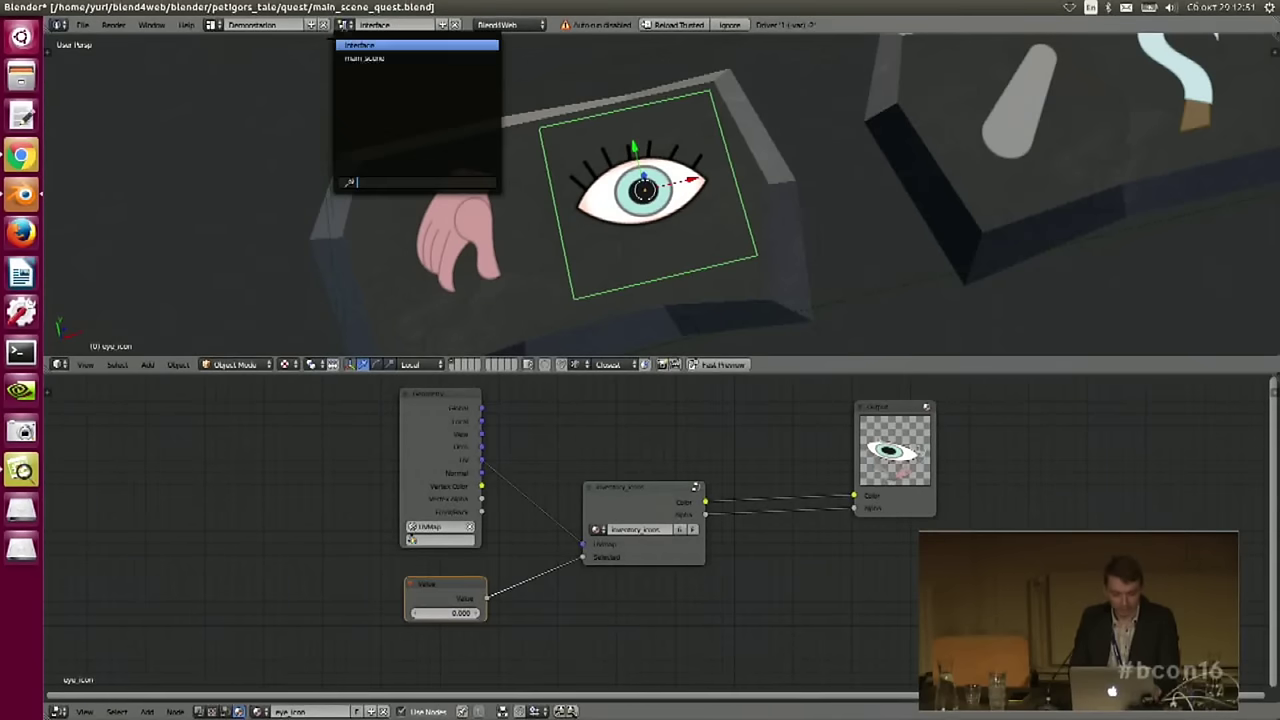
{"action": "left_click", "coordinate": [364, 58]}
{"action": "left_click", "coordinate": [226, 712]}
{"action": "scroll", "coordinate": [462, 512], "scroll_direction": "down", "scroll_amount": 5}
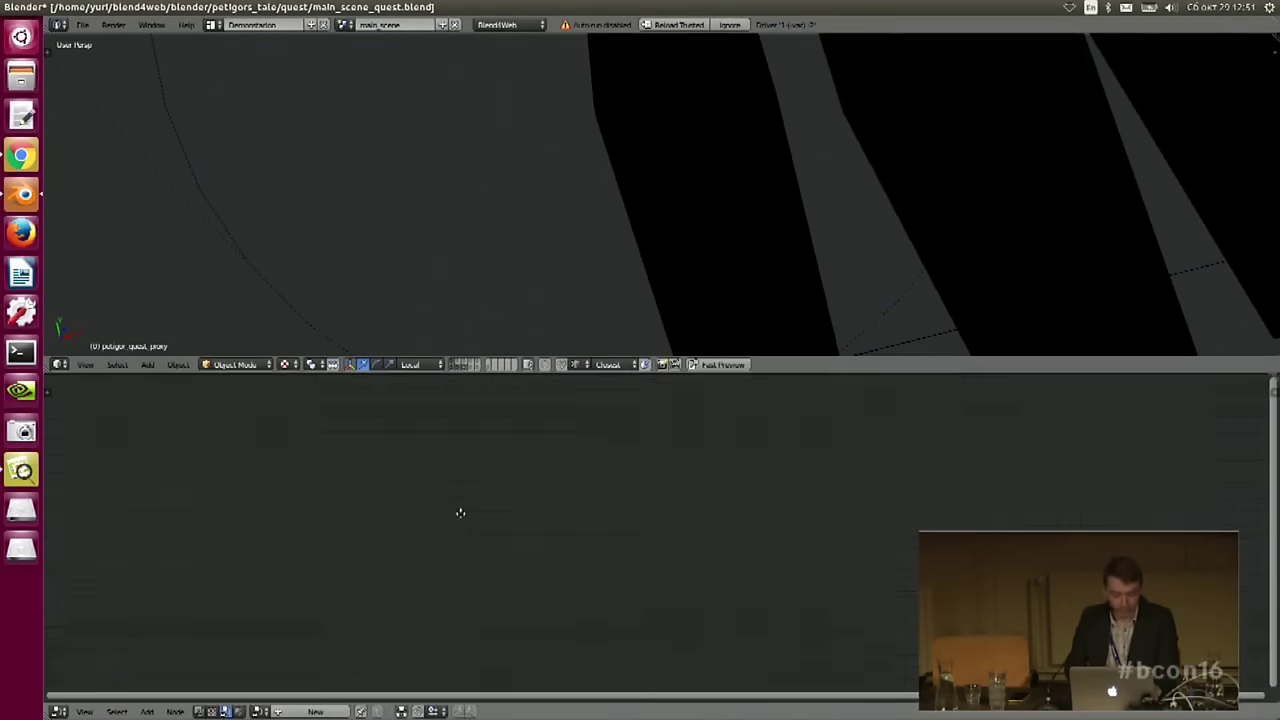
{"action": "left_click", "coordinate": [259, 711]}
{"action": "left_click", "coordinate": [294, 580]}
- Examine the Set Shader Node Param node's eye_icon material, Selected node and 1.00 value beside the Variable Store node
{"action": "scroll", "coordinate": [604, 459], "scroll_direction": "up", "scroll_amount": 10}
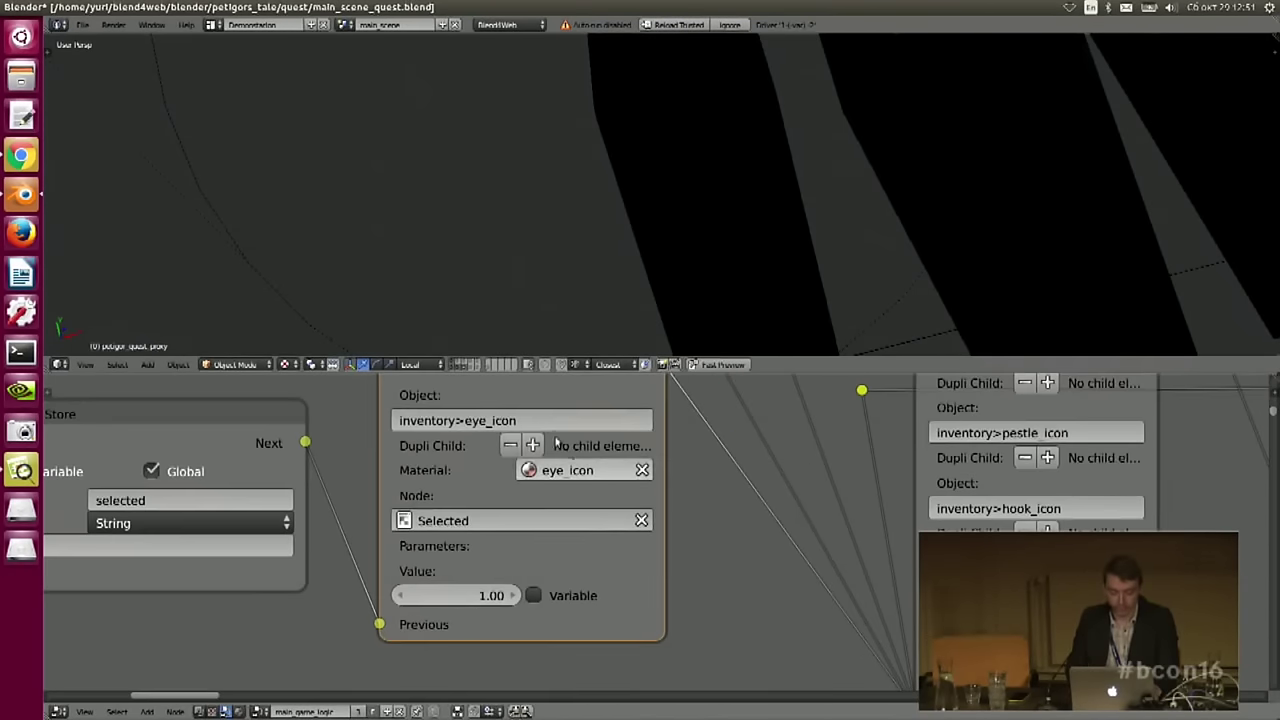
{"action": "middle_click_drag", "start_coordinate": [561, 405], "coordinate": [569, 443]}
{"action": "scroll", "coordinate": [520, 517], "scroll_direction": "down", "scroll_amount": 2}
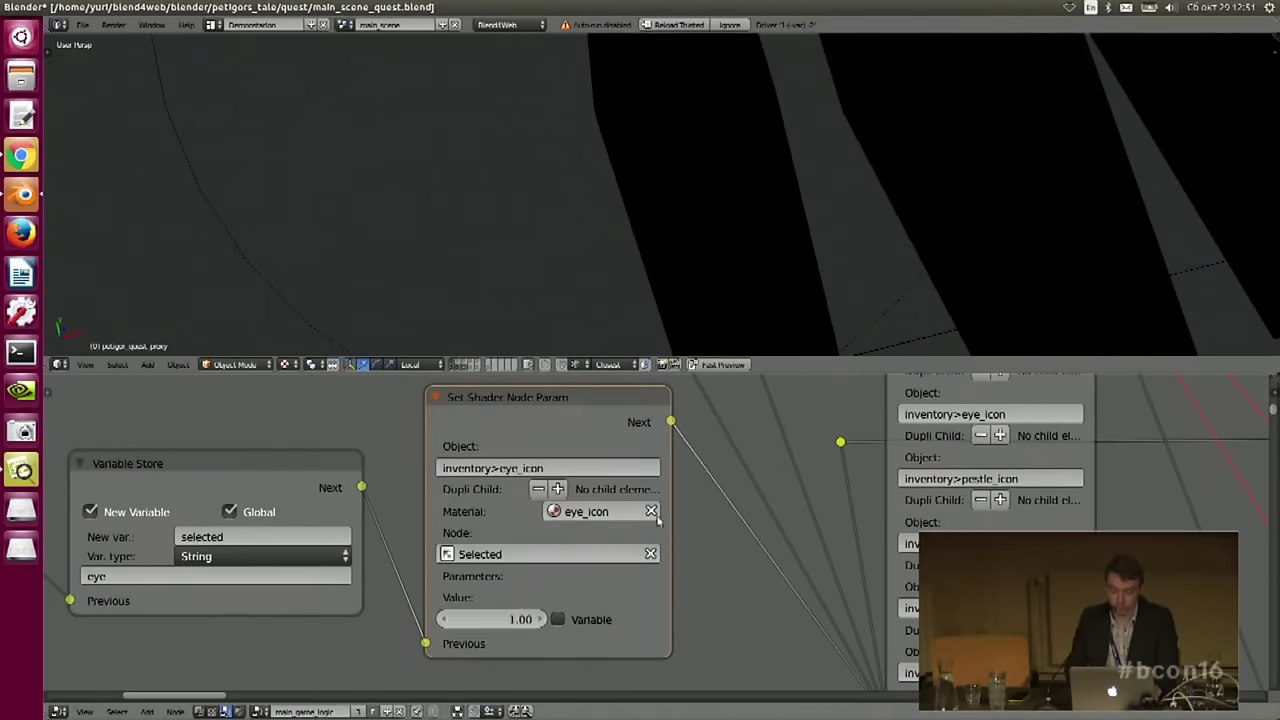
{"action": "scroll", "coordinate": [701, 473], "scroll_direction": "down", "scroll_amount": 1}
- Return the main scene's 3D view to the active camera
{"action": "middle_click_drag", "start_coordinate": [803, 229], "coordinate": [898, 131]}
{"action": "scroll", "coordinate": [711, 268], "scroll_direction": "down", "scroll_amount": 5}
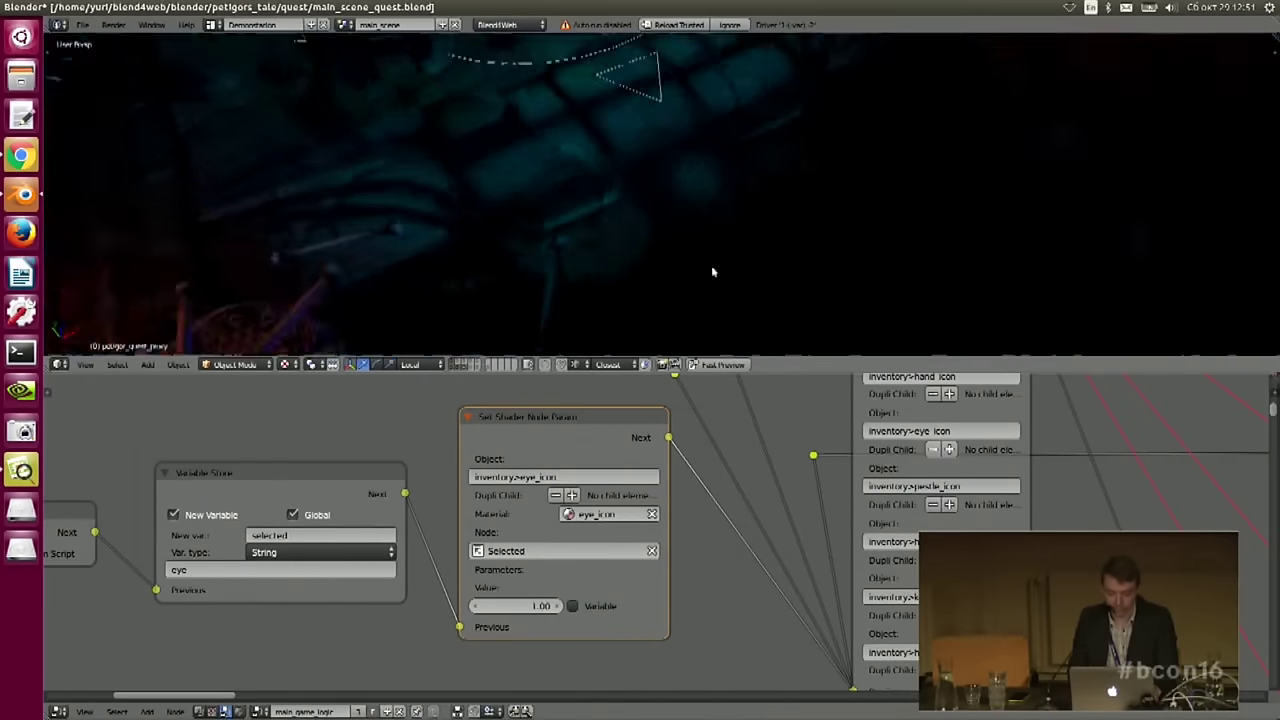
{"action": "left_click", "coordinate": [117, 364]}
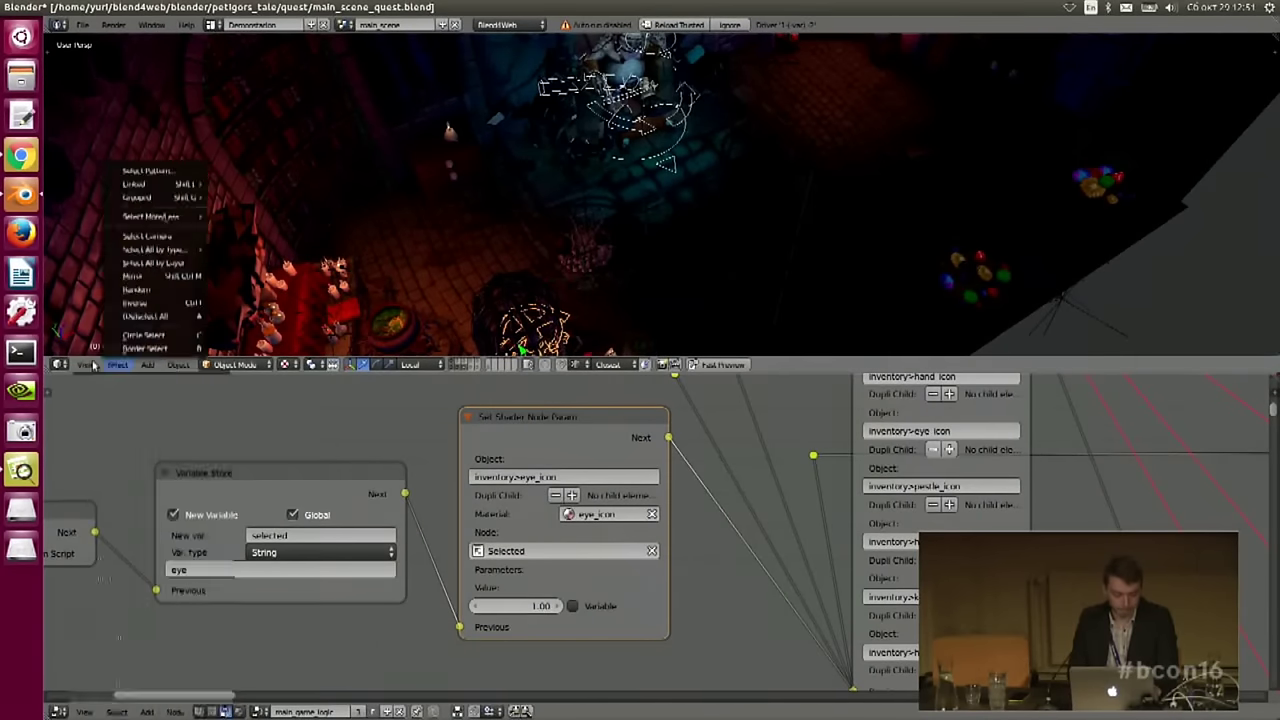
{"action": "mouse_move", "coordinate": [87, 366]}
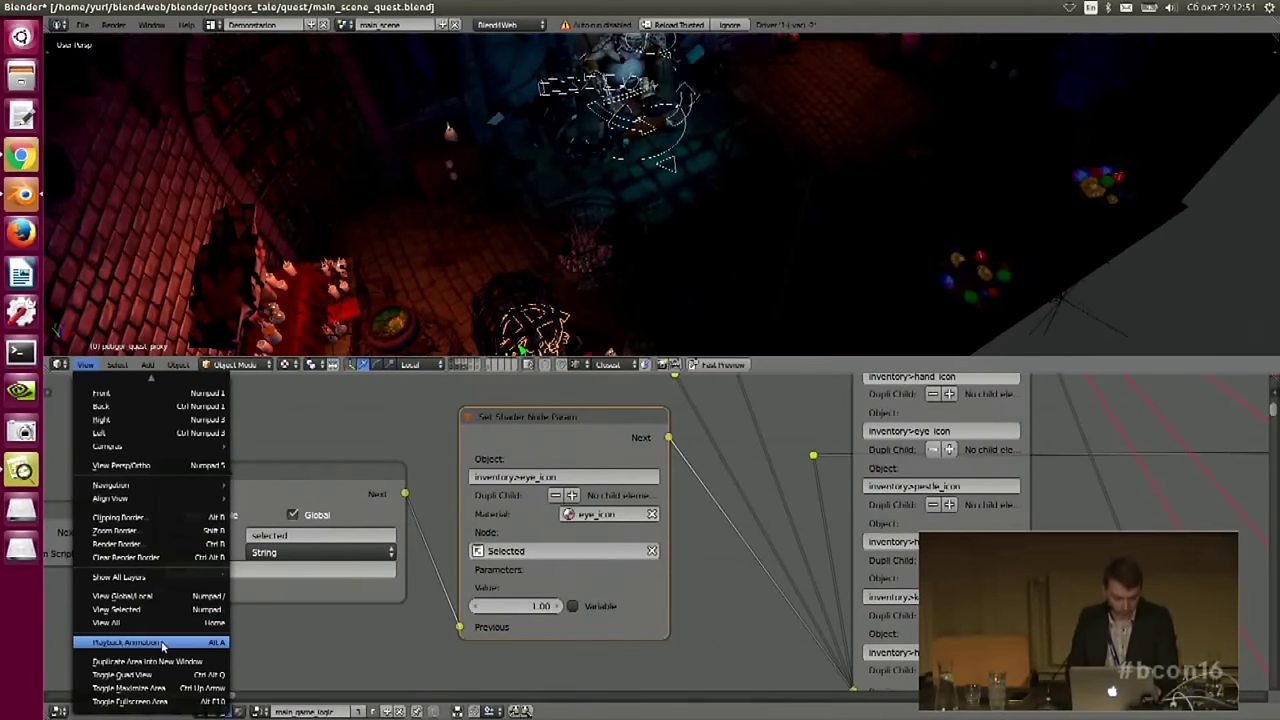
{"action": "mouse_move", "coordinate": [166, 451]}
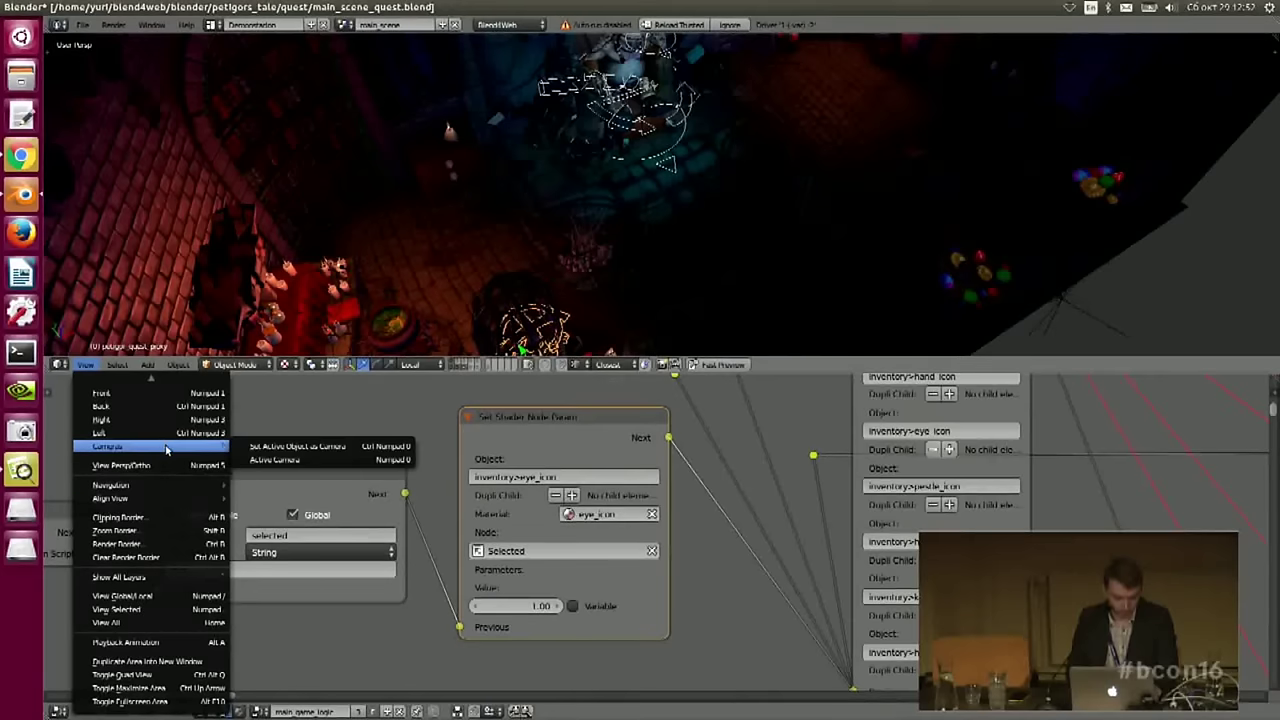
{"action": "left_click", "coordinate": [265, 460]}
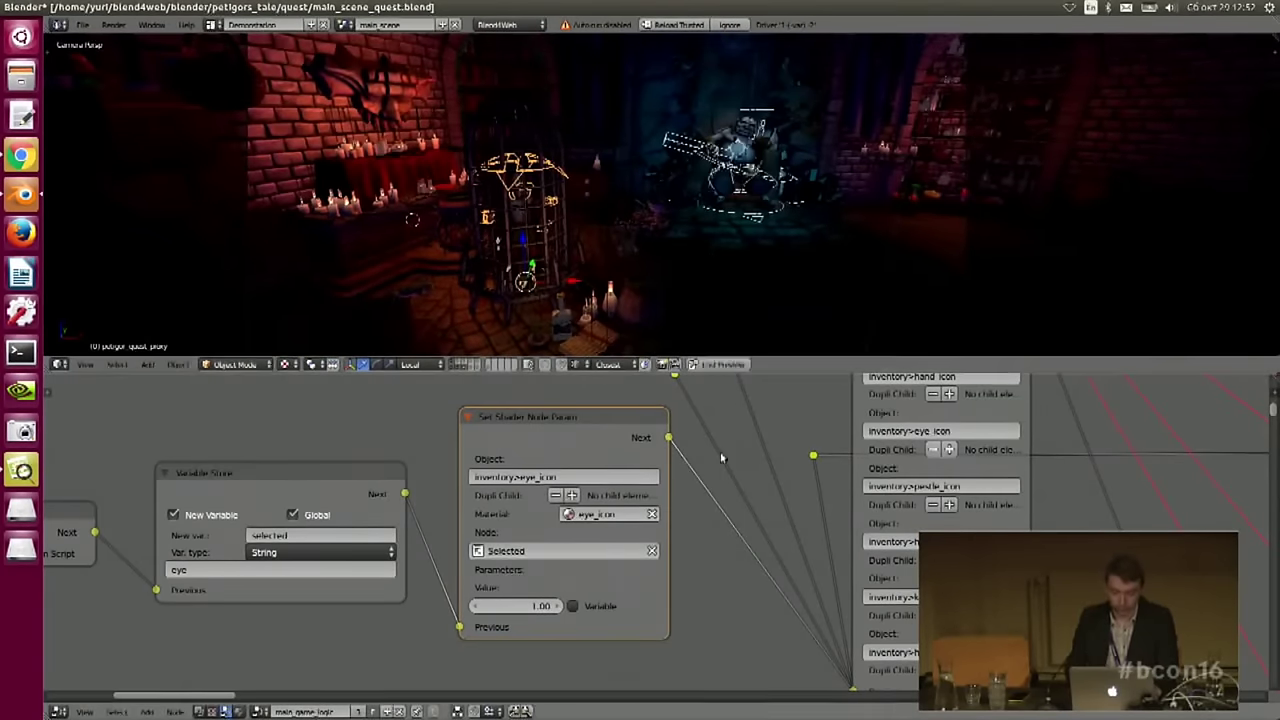
- Examine the Switch Select node's inventory icon objects and hit outputs, and bring the inventory icons into the 3D camera view
{"action": "key", "text": "Home"}
{"action": "scroll", "coordinate": [726, 507], "scroll_direction": "up", "scroll_amount": 3}
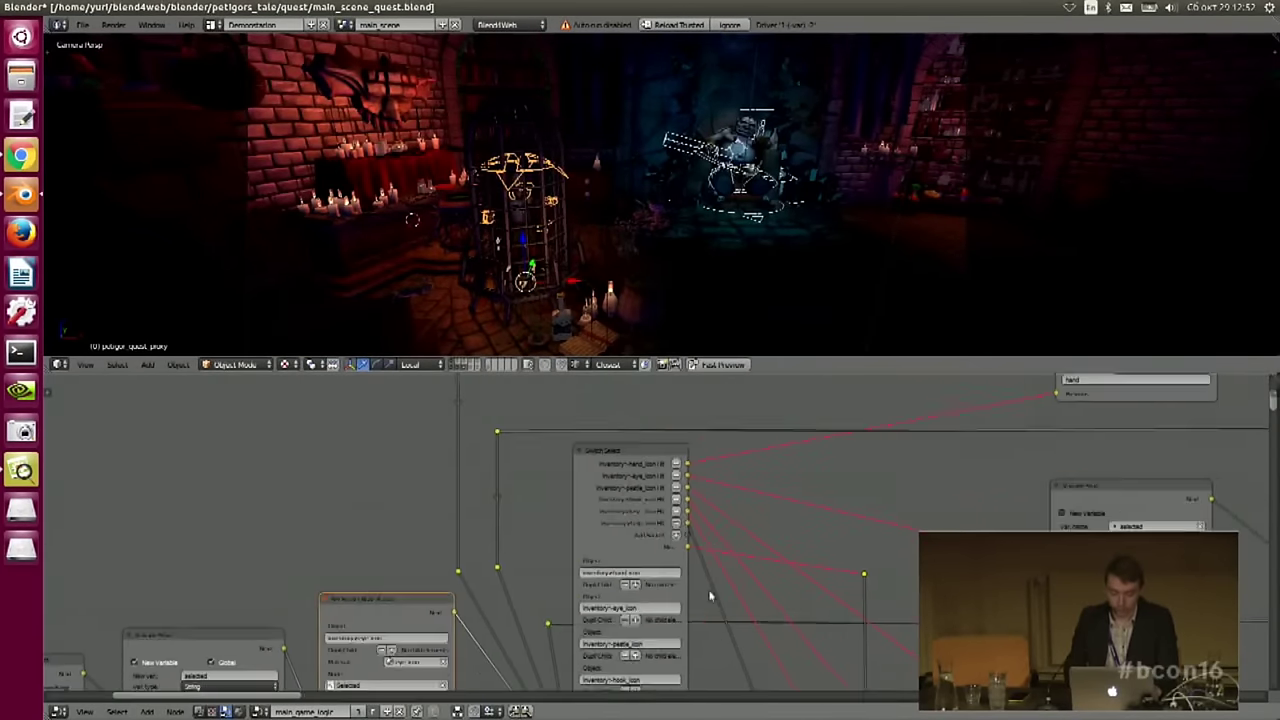
{"action": "scroll", "coordinate": [743, 563], "scroll_direction": "down", "scroll_amount": 2}
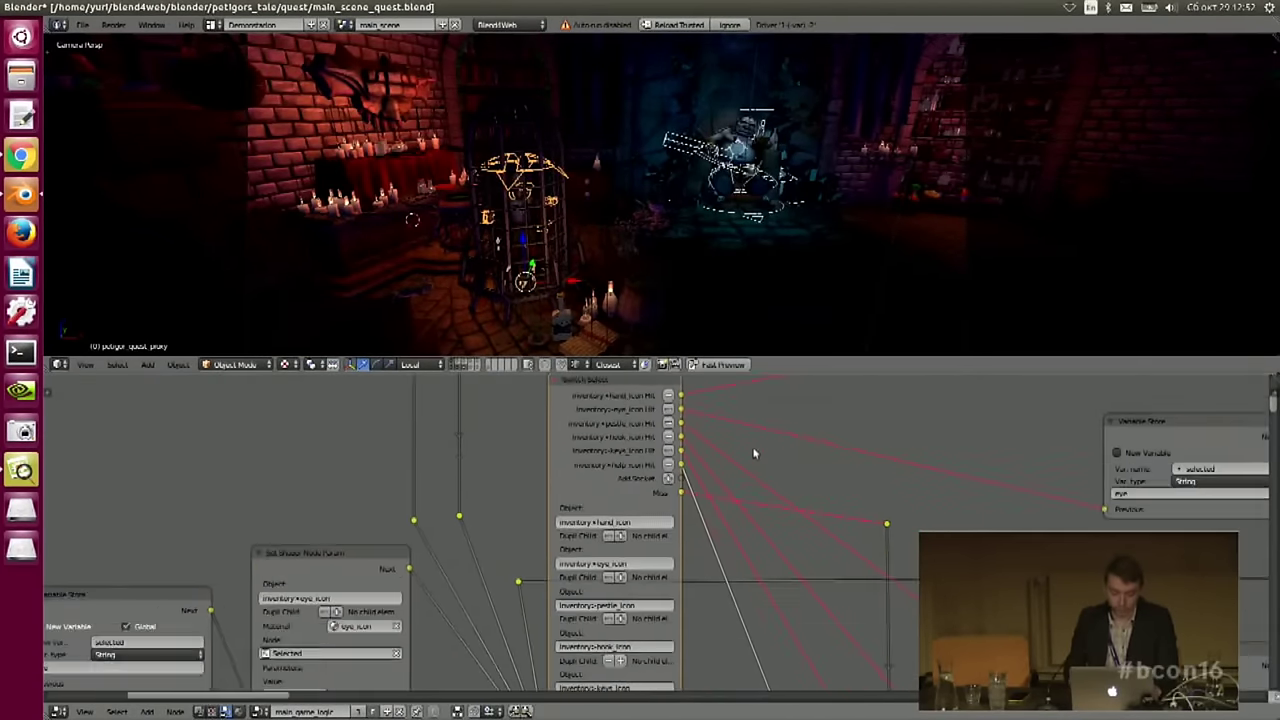
{"action": "middle_click_drag", "start_coordinate": [705, 513], "coordinate": [724, 469]}
{"action": "scroll", "coordinate": [664, 531], "scroll_direction": "up", "scroll_amount": 3}
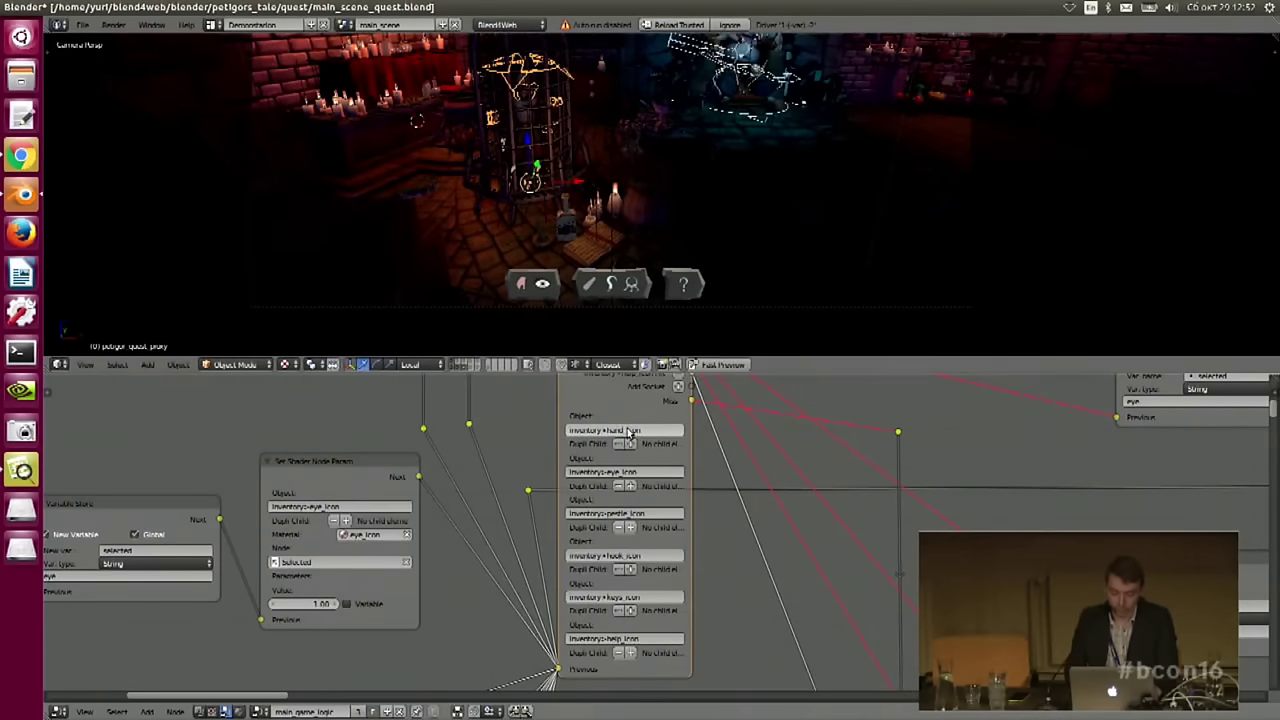
{"action": "middle_click_drag", "start_coordinate": [738, 455], "coordinate": [613, 581]}
{"action": "middle_click_drag", "start_coordinate": [671, 491], "coordinate": [653, 515]}
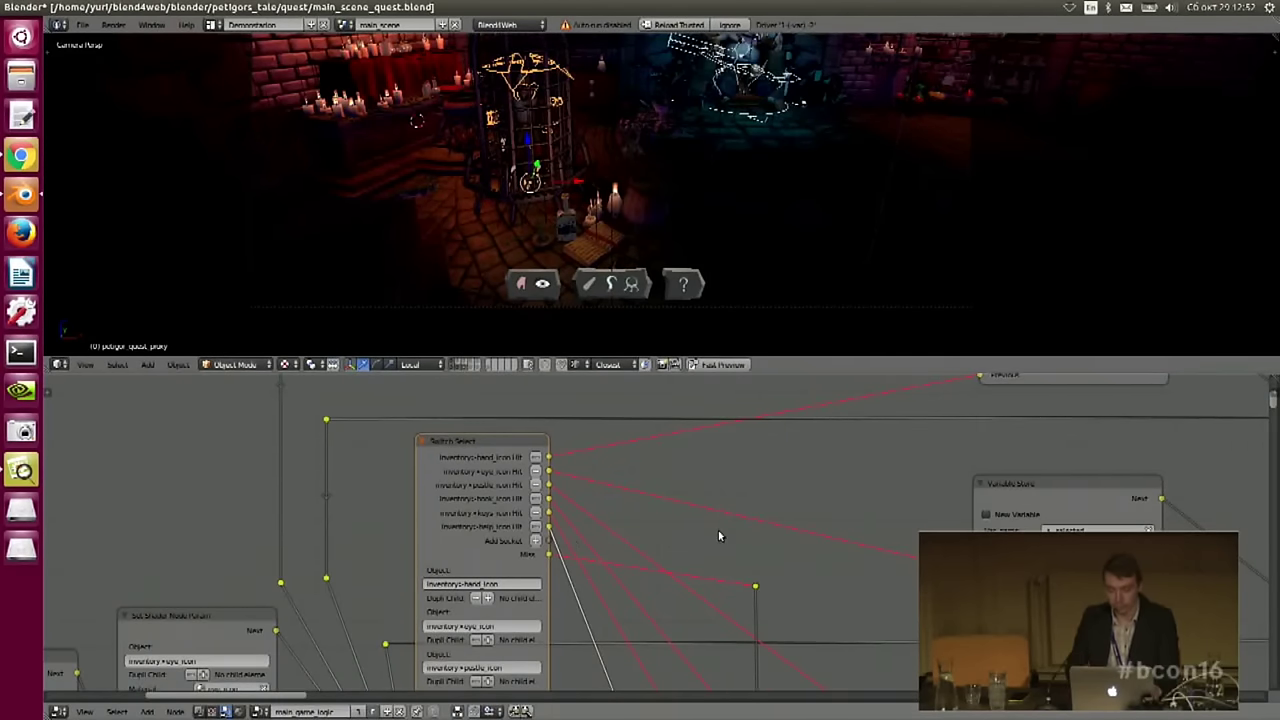
{"action": "middle_click_drag", "start_coordinate": [683, 528], "coordinate": [590, 541]}
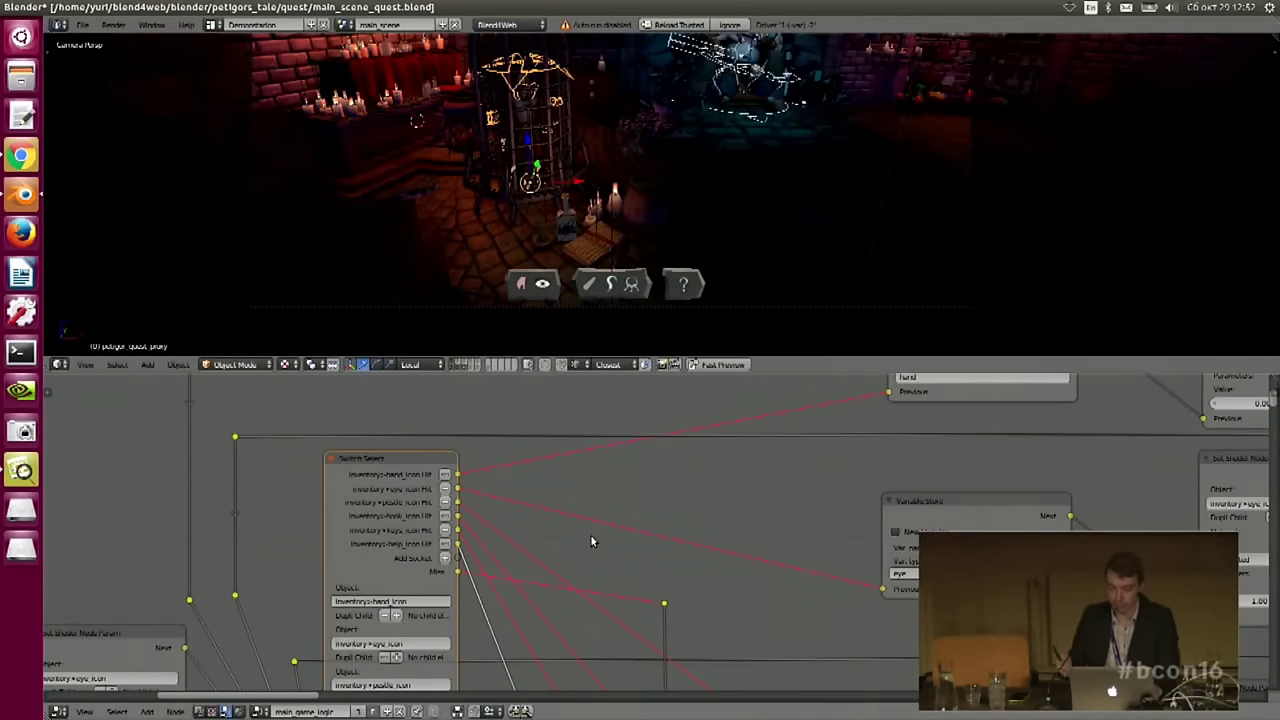
{"action": "middle_click_drag", "start_coordinate": [743, 461], "coordinate": [660, 528]}
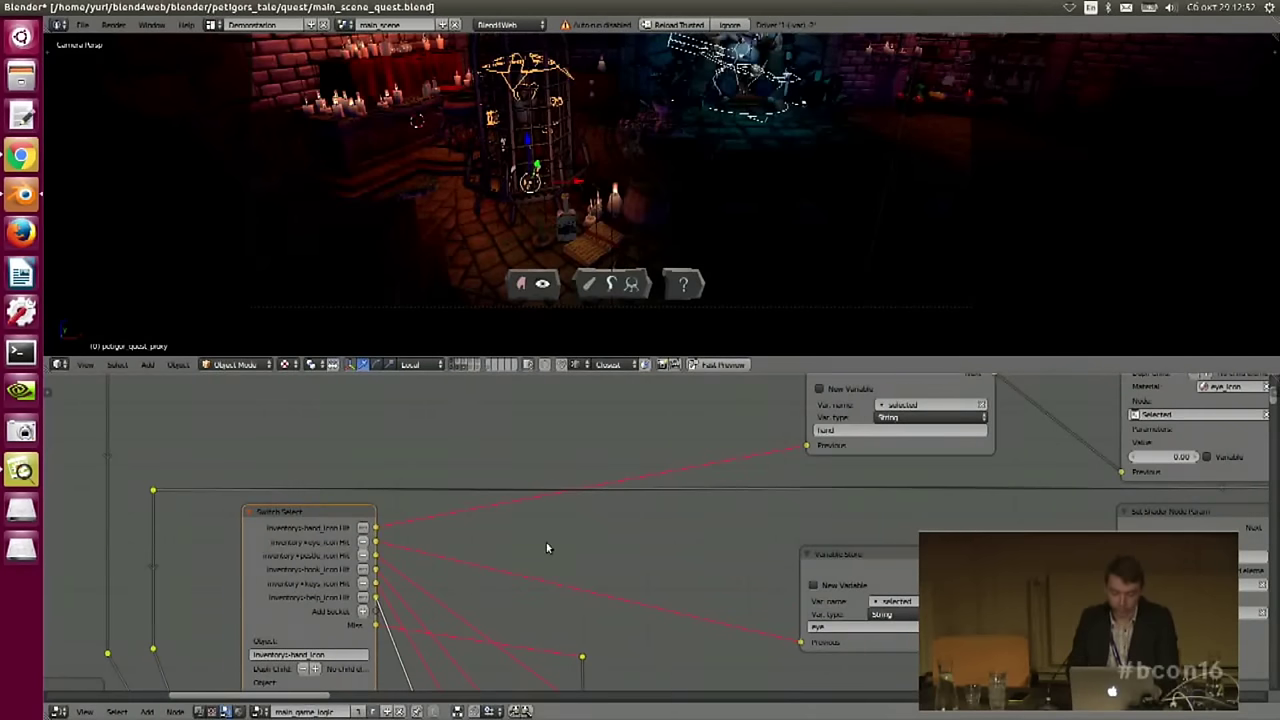
{"action": "middle_click_drag", "start_coordinate": [546, 549], "coordinate": [518, 495]}
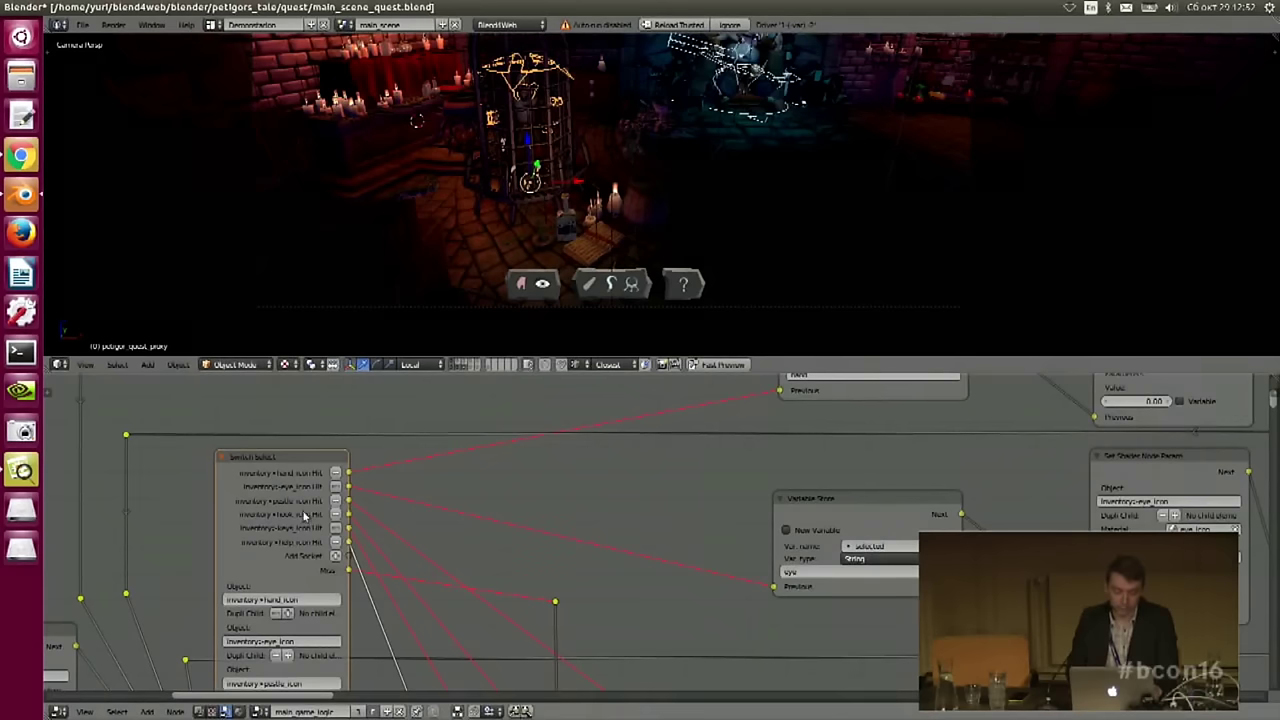
- Select the hand branch's Variable Store node and examine how it stores hand in the selected variable
{"action": "middle_click_drag", "start_coordinate": [640, 484], "coordinate": [320, 600]}
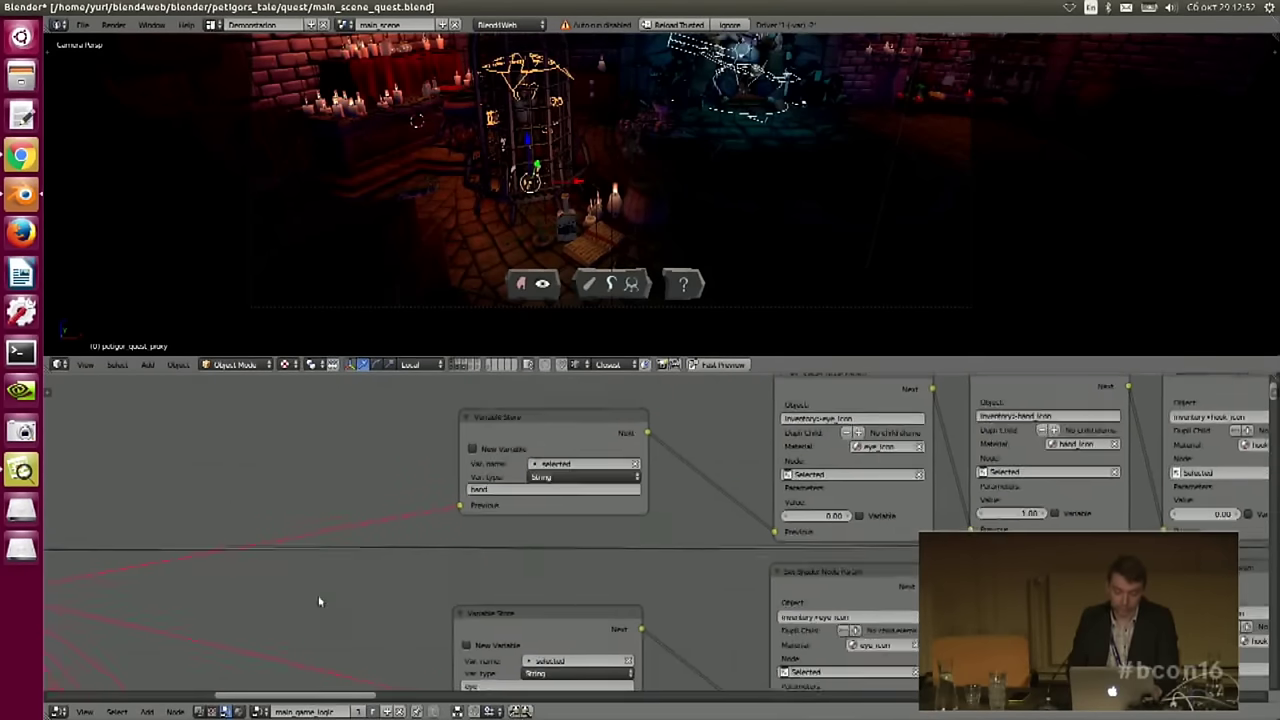
{"action": "left_click_drag", "start_coordinate": [545, 437], "coordinate": [555, 432]}
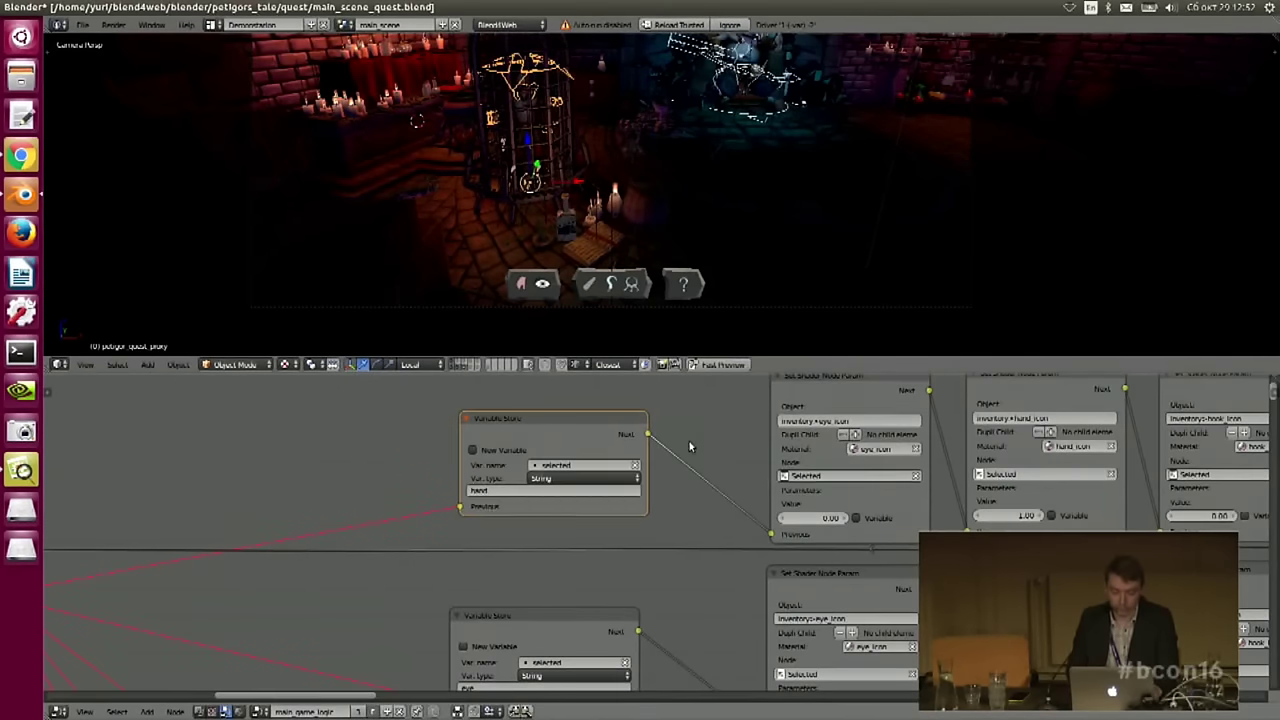
{"action": "scroll", "coordinate": [689, 441], "scroll_direction": "up", "scroll_amount": 1}
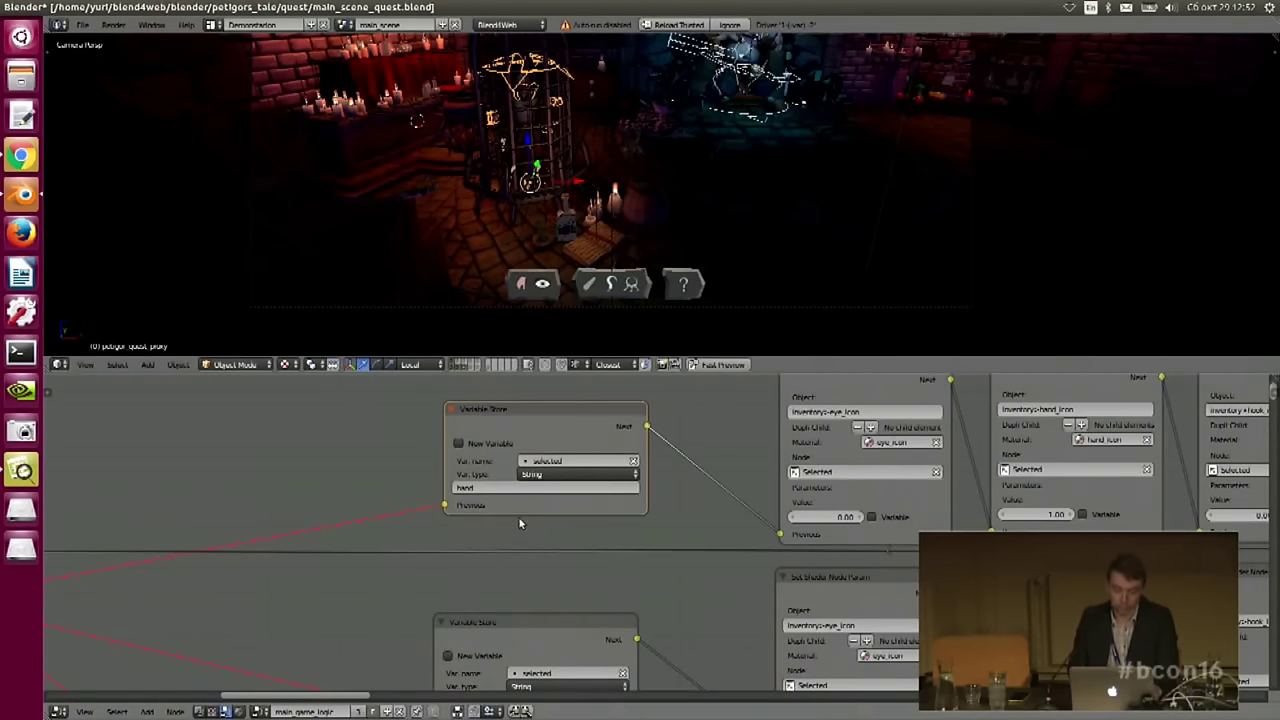
{"action": "middle_click_drag", "start_coordinate": [717, 473], "coordinate": [562, 494]}
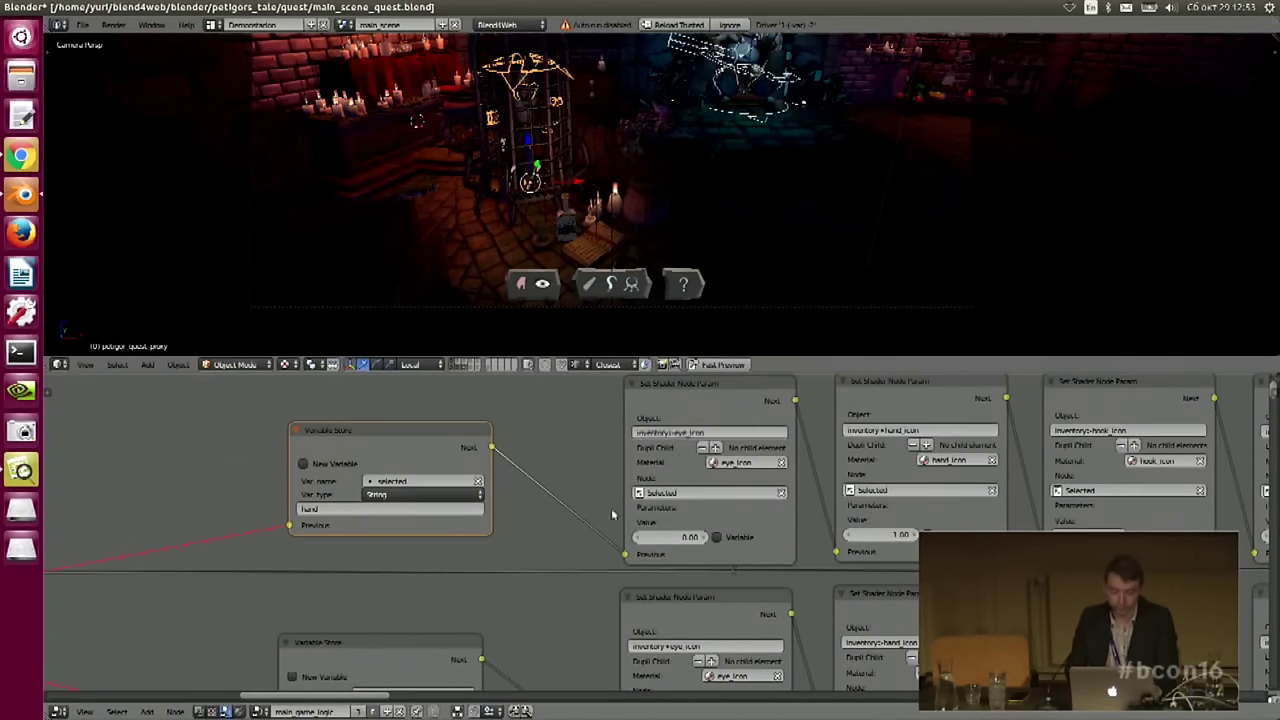
{"action": "middle_click_drag", "start_coordinate": [647, 458], "coordinate": [559, 457]}
- Select the eye_icon Set Shader Node Param node in the hand branch and compare the Value settings along the chain
{"action": "left_click", "coordinate": [615, 403]}
{"action": "scroll", "coordinate": [747, 461], "scroll_direction": "down", "scroll_amount": 6}
{"action": "middle_click_drag", "start_coordinate": [747, 461], "coordinate": [532, 456]}
{"action": "scroll", "coordinate": [497, 484], "scroll_direction": "up", "scroll_amount": 2}
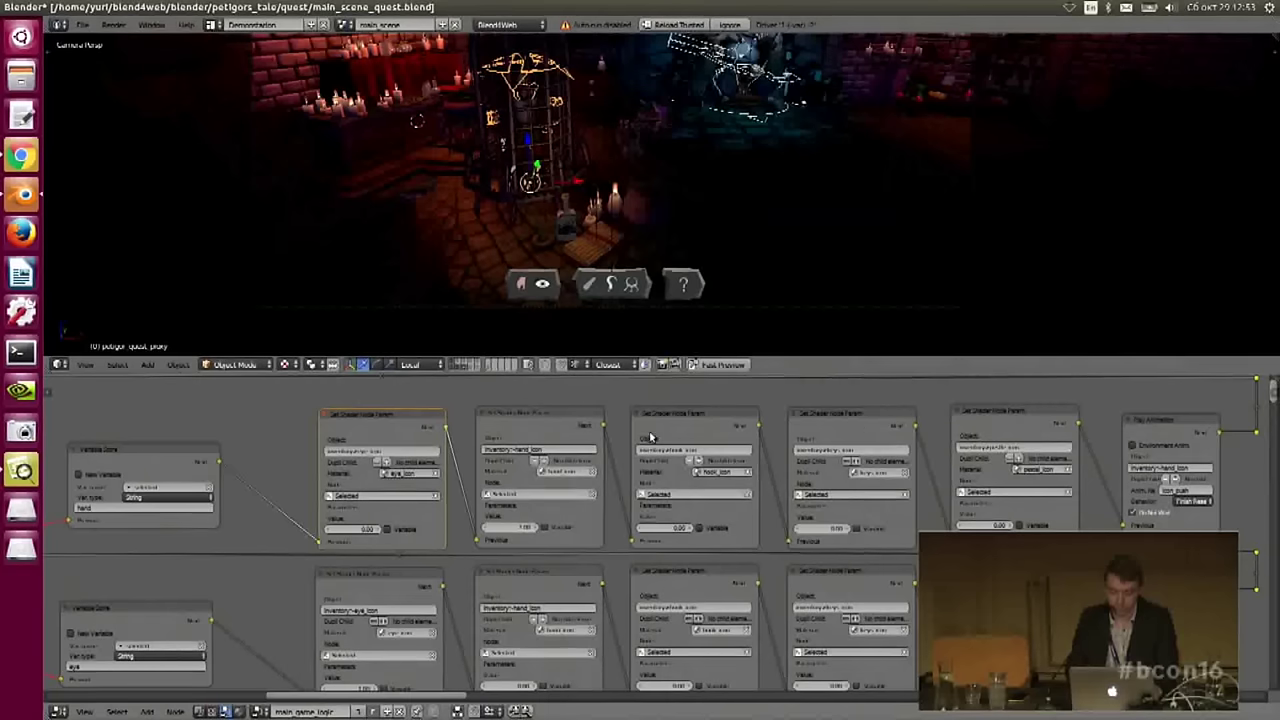
{"action": "scroll", "coordinate": [952, 518], "scroll_direction": "up", "scroll_amount": 2}
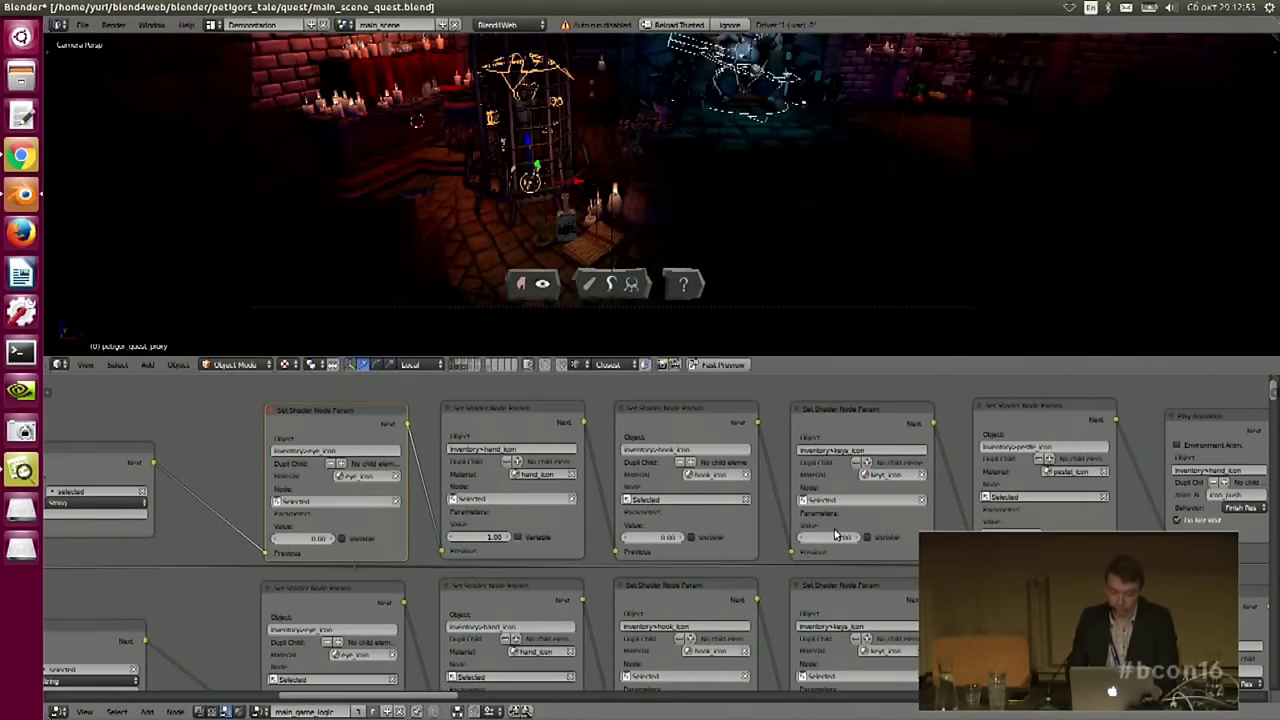
{"action": "scroll", "coordinate": [898, 541], "scroll_direction": "up", "scroll_amount": 1}
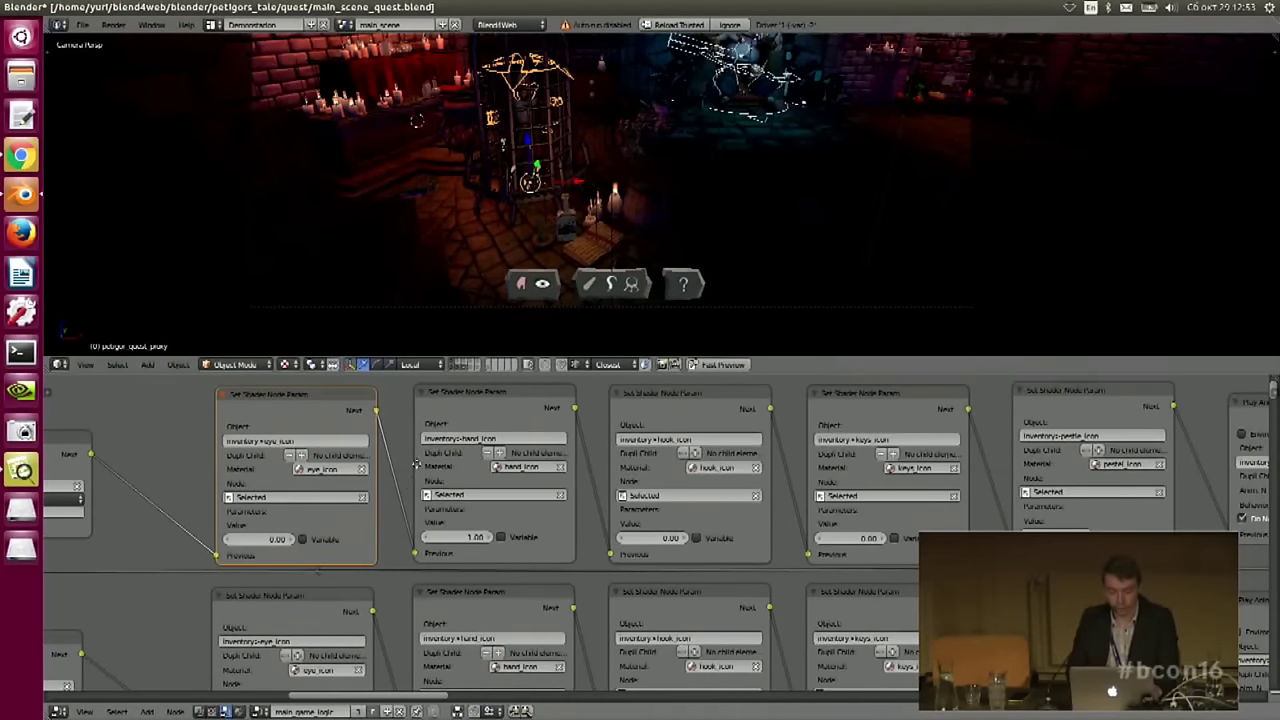
{"action": "scroll", "coordinate": [416, 463], "scroll_direction": "up", "scroll_amount": 1}
{"action": "middle_click_drag", "start_coordinate": [490, 465], "coordinate": [592, 447]}
{"action": "scroll", "coordinate": [575, 458], "scroll_direction": "up", "scroll_amount": 1}
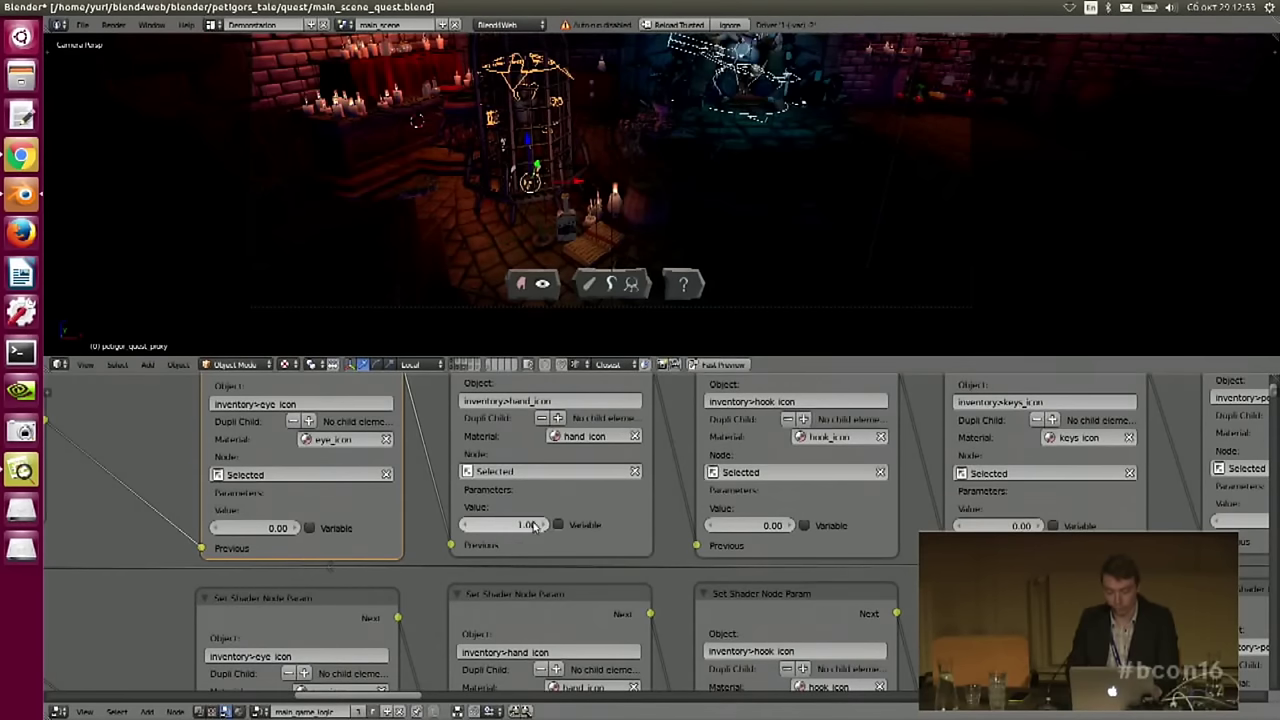
- Compare the parallel node rows that branch from the Switch Select node for the different inventory icons
{"action": "scroll", "coordinate": [570, 521], "scroll_direction": "down", "scroll_amount": 2}
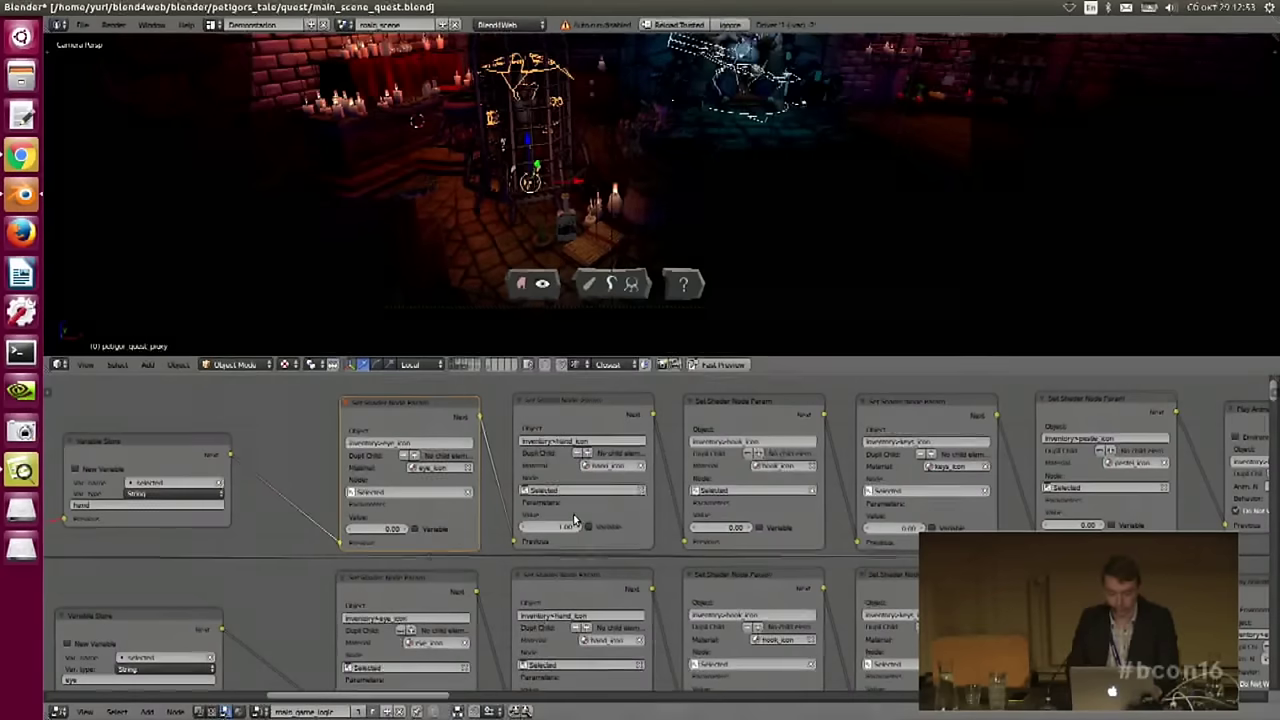
{"action": "scroll", "coordinate": [575, 525], "scroll_direction": "down", "scroll_amount": 3}
{"action": "scroll", "coordinate": [580, 538], "scroll_direction": "up", "scroll_amount": 2}
{"action": "middle_click_drag", "start_coordinate": [576, 542], "coordinate": [580, 490]}
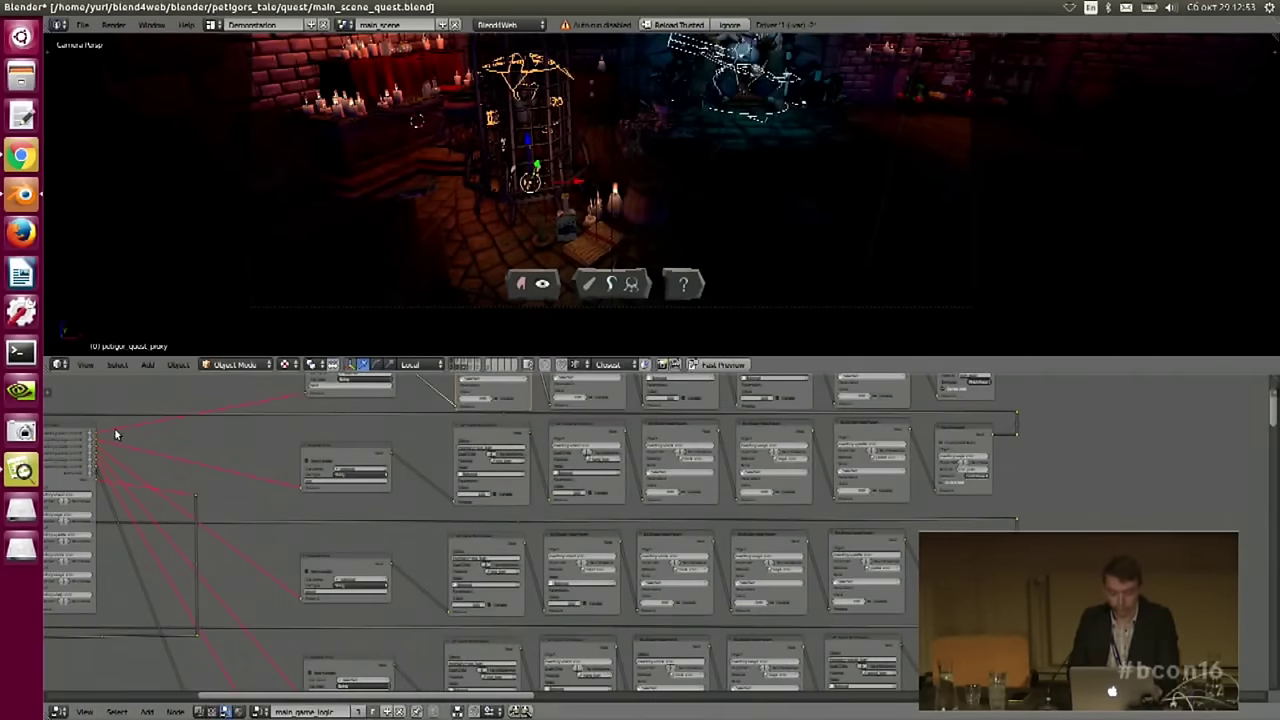
{"action": "middle_click_drag", "start_coordinate": [710, 503], "coordinate": [782, 533]}
{"action": "scroll", "coordinate": [782, 533], "scroll_direction": "up", "scroll_amount": 2}
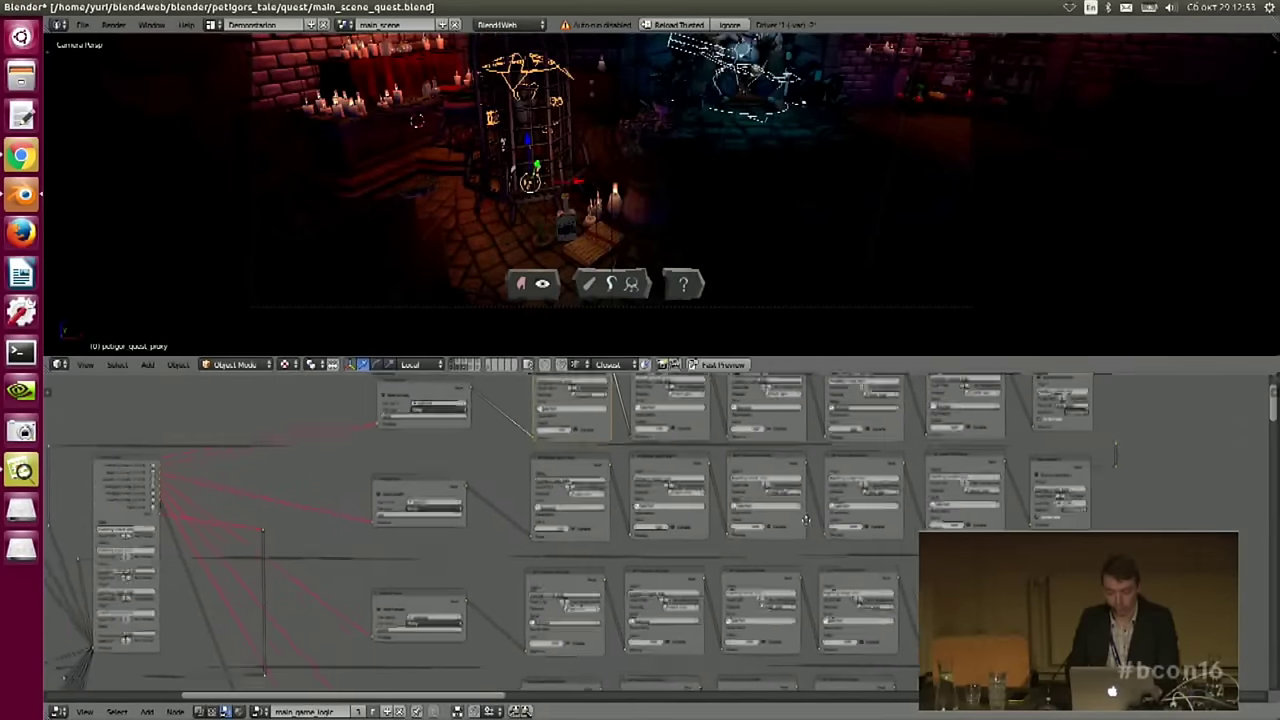
{"action": "middle_click_drag", "start_coordinate": [66, 469], "coordinate": [90, 471]}
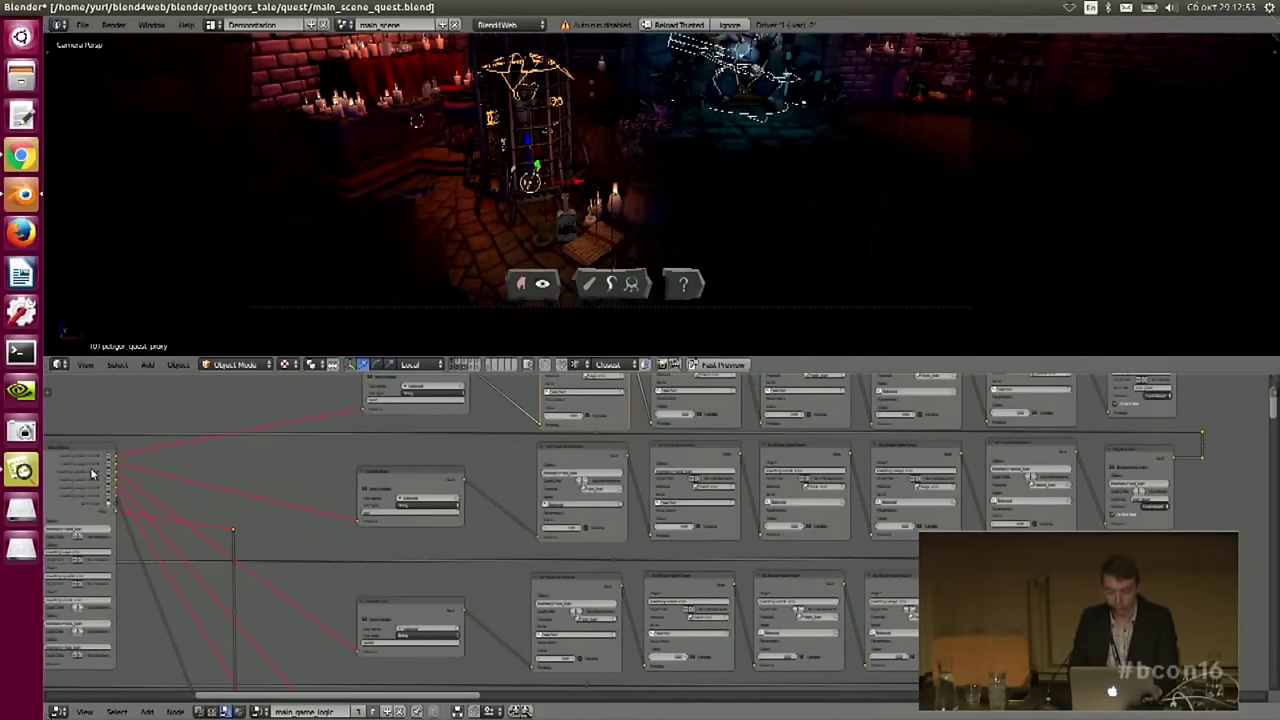
- Select the Play Animation node ending the hand branch and examine its icon_push animation settings
{"action": "scroll", "coordinate": [690, 595], "scroll_direction": "up", "scroll_amount": 4}
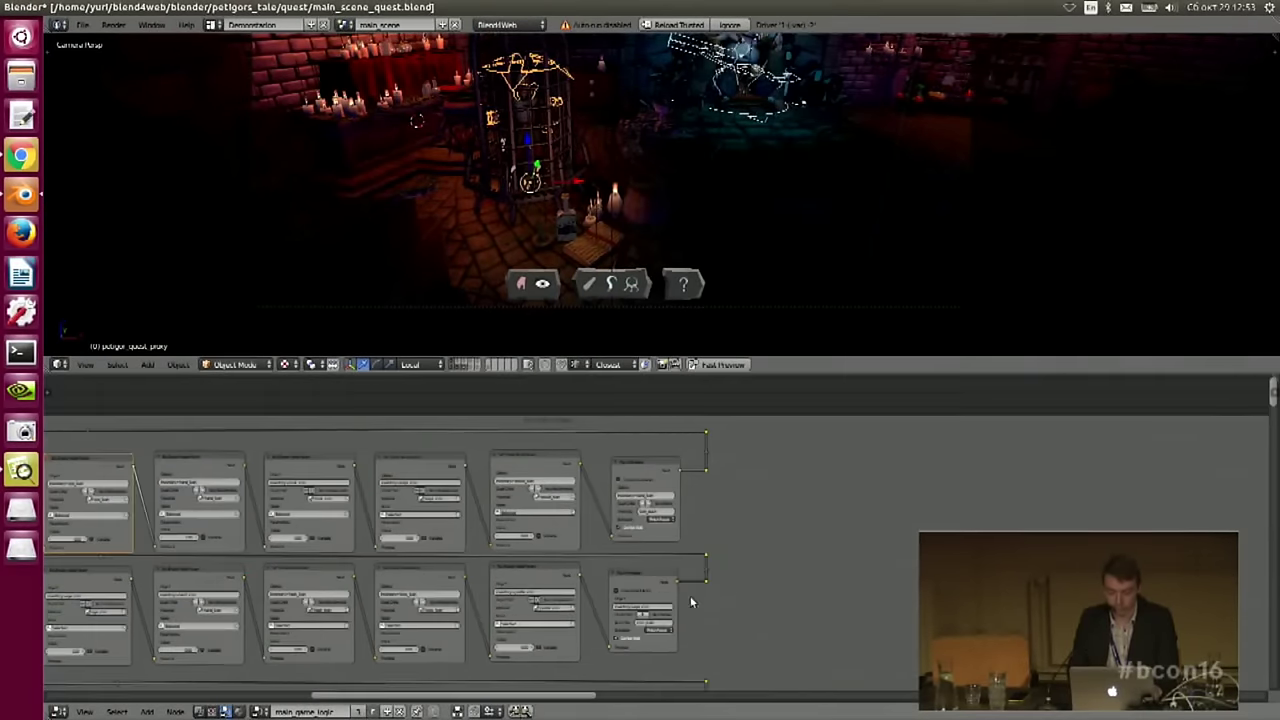
{"action": "scroll", "coordinate": [775, 510], "scroll_direction": "up", "scroll_amount": 5}
{"action": "middle_click_drag", "start_coordinate": [787, 464], "coordinate": [785, 536]}
{"action": "left_click", "coordinate": [601, 449]}
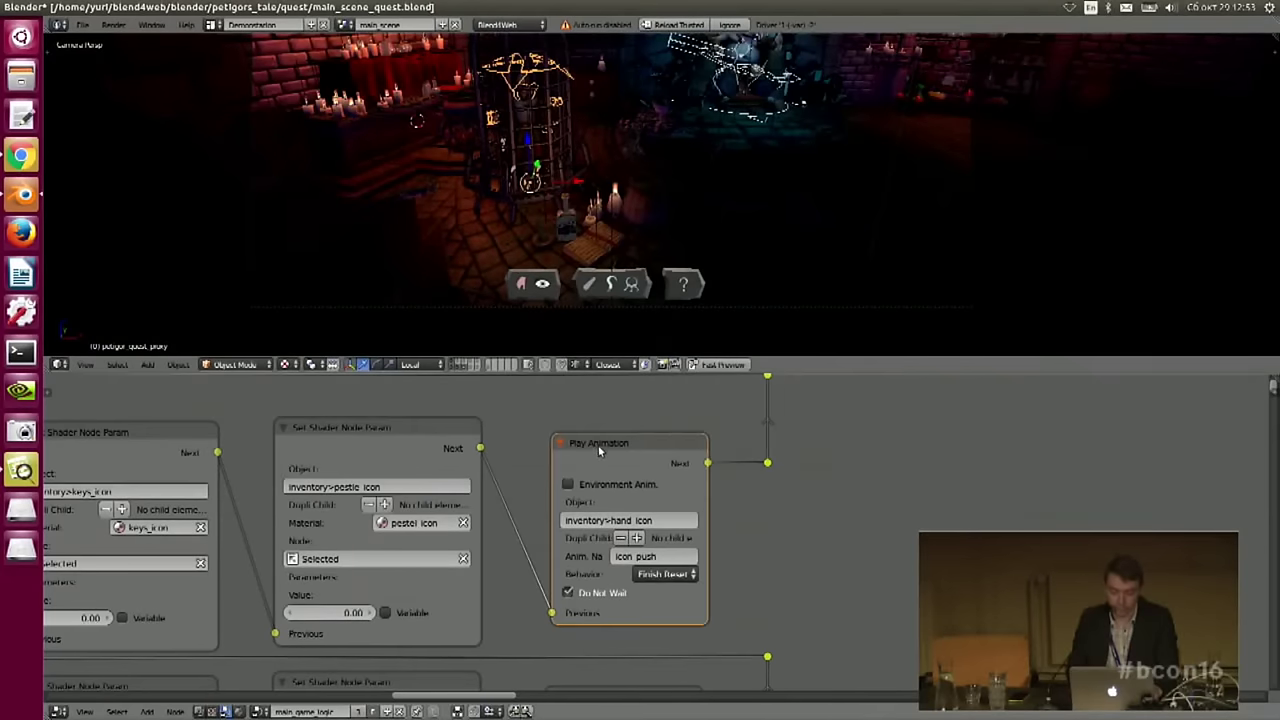
{"action": "scroll", "coordinate": [615, 440], "scroll_direction": "down", "scroll_amount": 2}
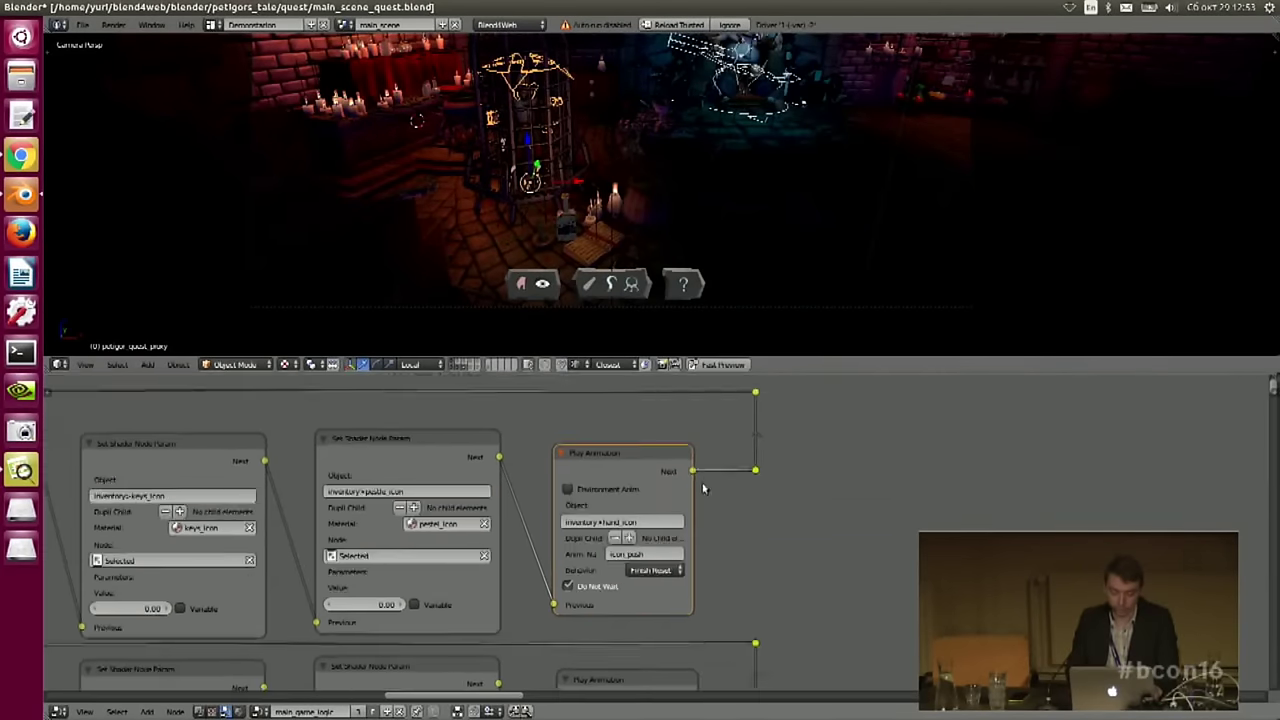
- Check the running Petigor's Tale Quest in Google Chrome and return to Blender
{"action": "left_click", "coordinate": [21, 155]}
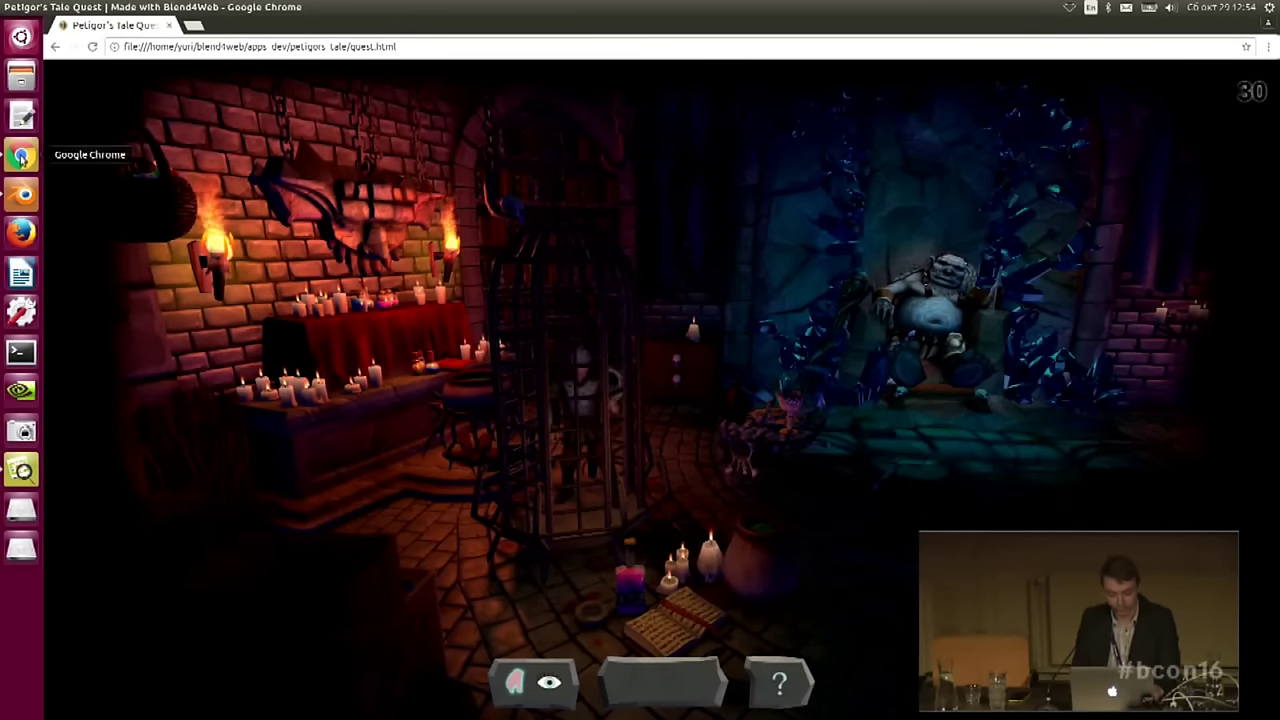
{"action": "left_click", "coordinate": [21, 193]}
- Locate the colour-coded object interaction frames in main_game_logic and maximize the node editor
{"action": "scroll", "coordinate": [468, 573], "scroll_direction": "down", "scroll_amount": 5}
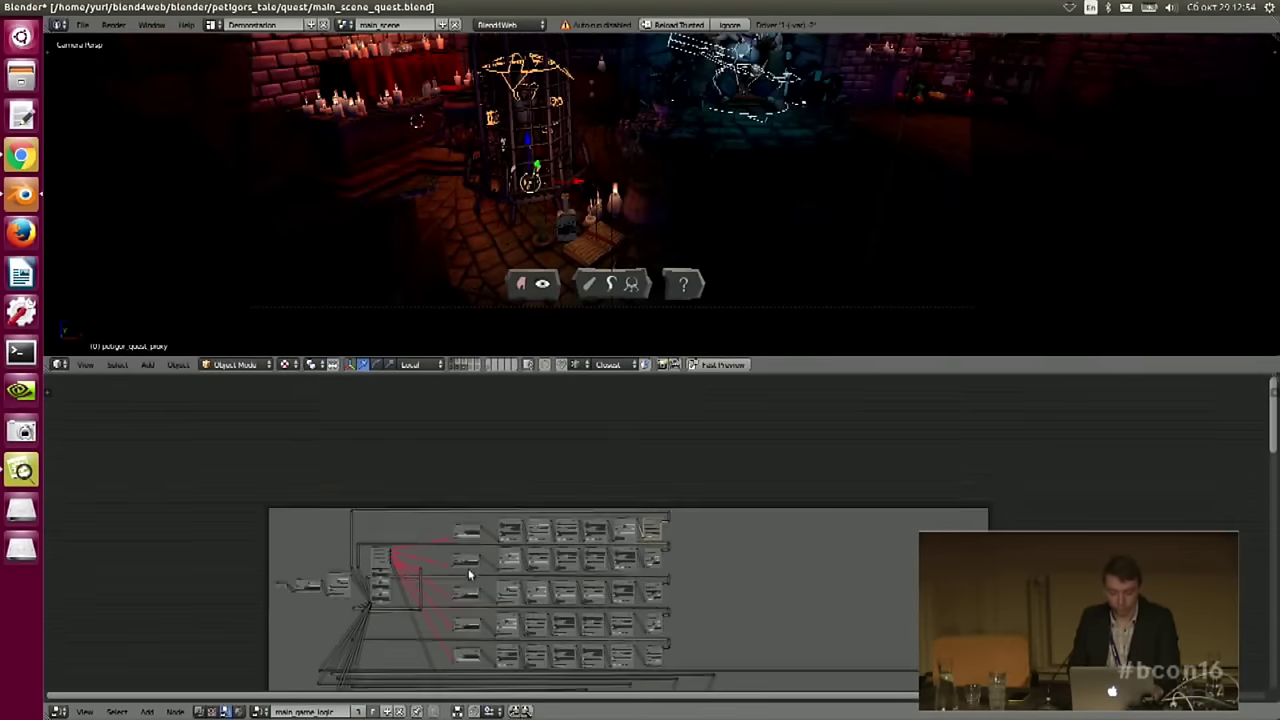
{"action": "middle_click_drag", "start_coordinate": [468, 573], "coordinate": [505, 424]}
{"action": "middle_click_drag", "start_coordinate": [513, 607], "coordinate": [531, 471]}
{"action": "middle_click_drag", "start_coordinate": [554, 620], "coordinate": [635, 494]}
{"action": "scroll", "coordinate": [481, 526], "scroll_direction": "up", "scroll_amount": 6}
{"action": "scroll", "coordinate": [660, 486], "scroll_direction": "up", "scroll_amount": 3}
{"action": "scroll", "coordinate": [580, 470], "scroll_direction": "up", "scroll_amount": 2}
{"action": "key", "text": "ctrl+space"}
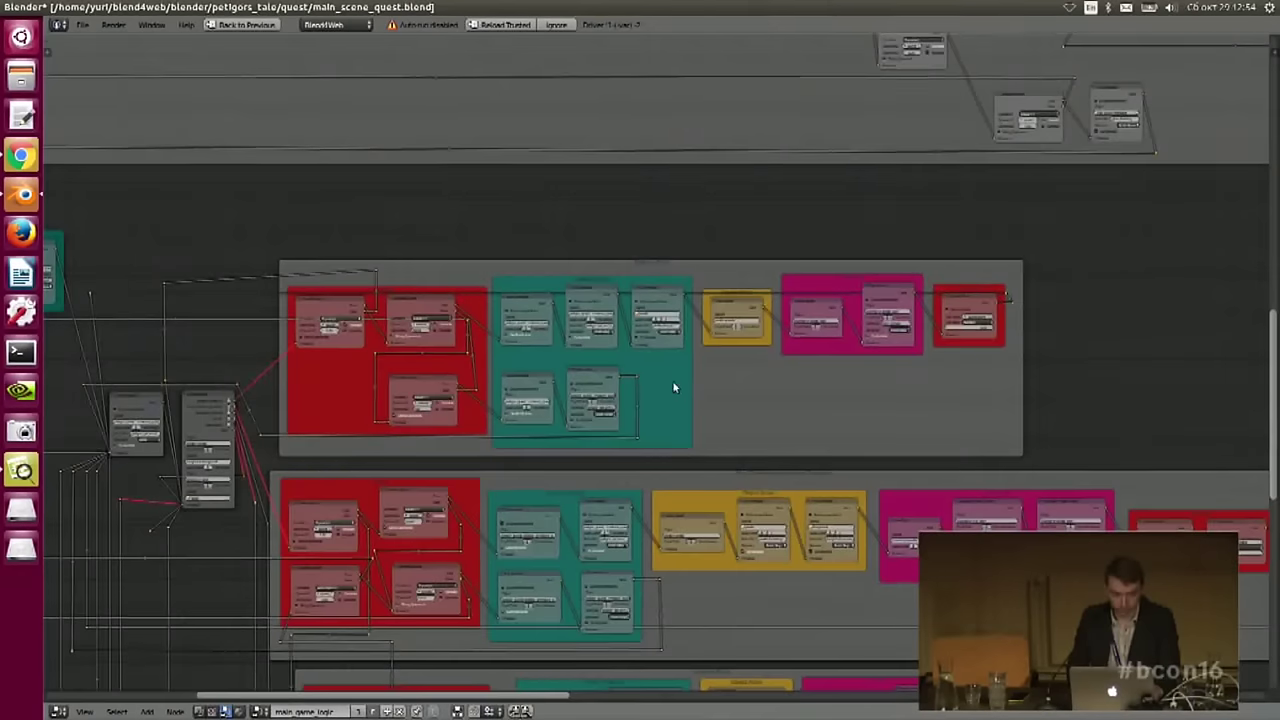
- Select the red conditions frame in the Picking a Pestel group and trace its link from the Switch Select node
{"action": "scroll", "coordinate": [673, 387], "scroll_direction": "up", "scroll_amount": 3}
{"action": "middle_click_drag", "start_coordinate": [612, 380], "coordinate": [815, 377]}
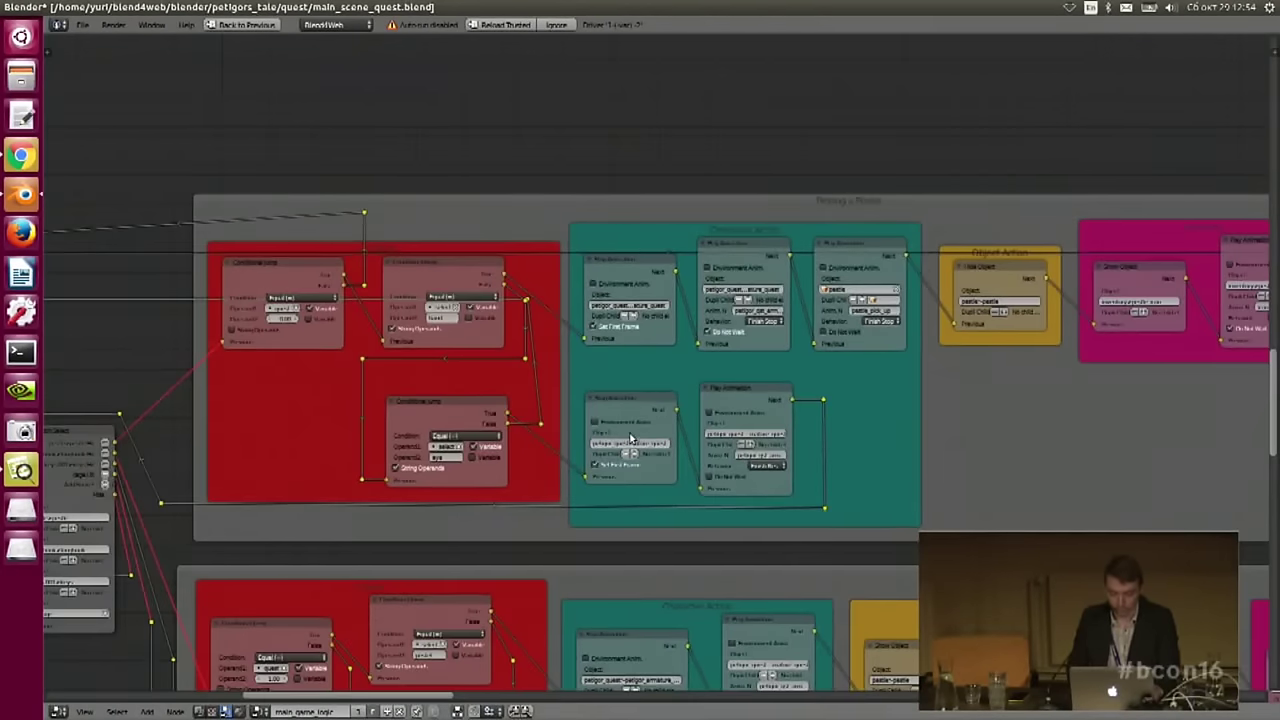
{"action": "scroll", "coordinate": [630, 438], "scroll_direction": "up", "scroll_amount": 2}
{"action": "middle_click_drag", "start_coordinate": [581, 379], "coordinate": [744, 361]}
{"action": "middle_click_drag", "start_coordinate": [645, 293], "coordinate": [711, 280]}
{"action": "scroll", "coordinate": [631, 306], "scroll_direction": "down", "scroll_amount": 1}
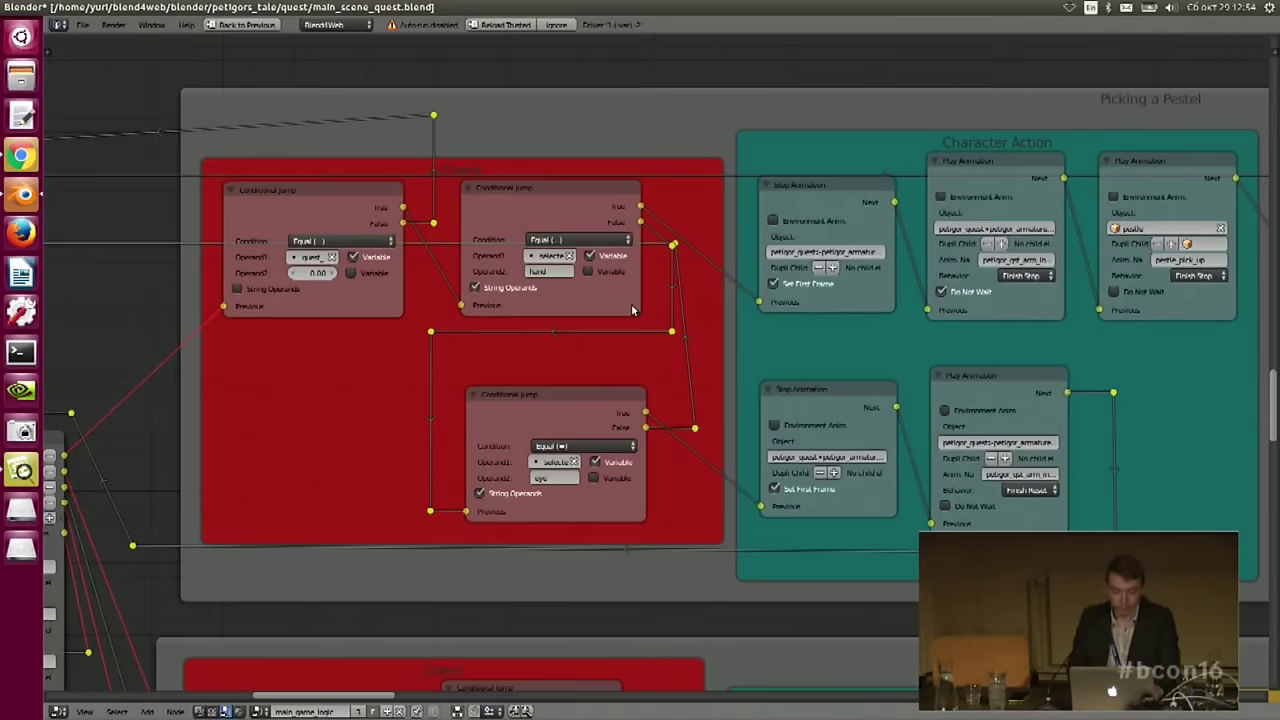
{"action": "middle_click_drag", "start_coordinate": [631, 305], "coordinate": [683, 315]}
{"action": "middle_click_drag", "start_coordinate": [104, 511], "coordinate": [272, 453]}
{"action": "left_click", "coordinate": [200, 442]}
{"action": "middle_click_drag", "start_coordinate": [554, 358], "coordinate": [454, 403]}
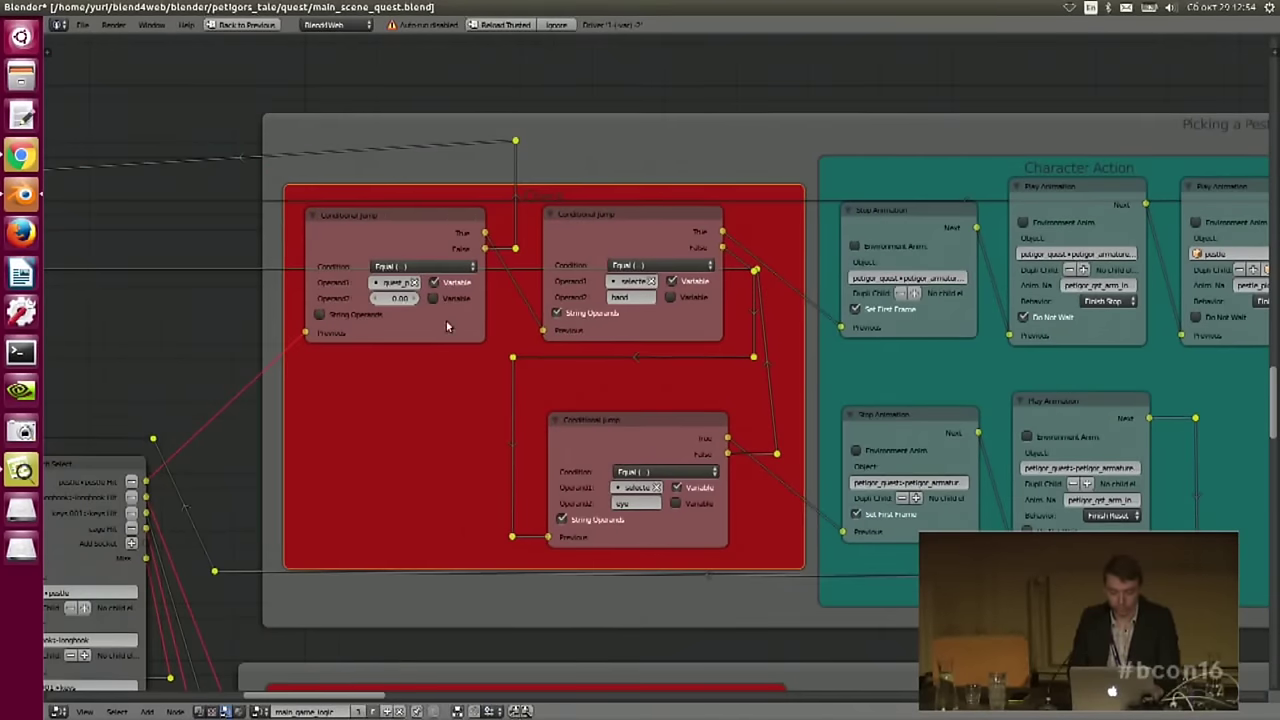
- Select the first Conditional Jump node in the red frame and examine its quest variable comparison with 0.00
{"action": "left_click", "coordinate": [431, 215]}
{"action": "middle_click_drag", "start_coordinate": [468, 320], "coordinate": [380, 338]}
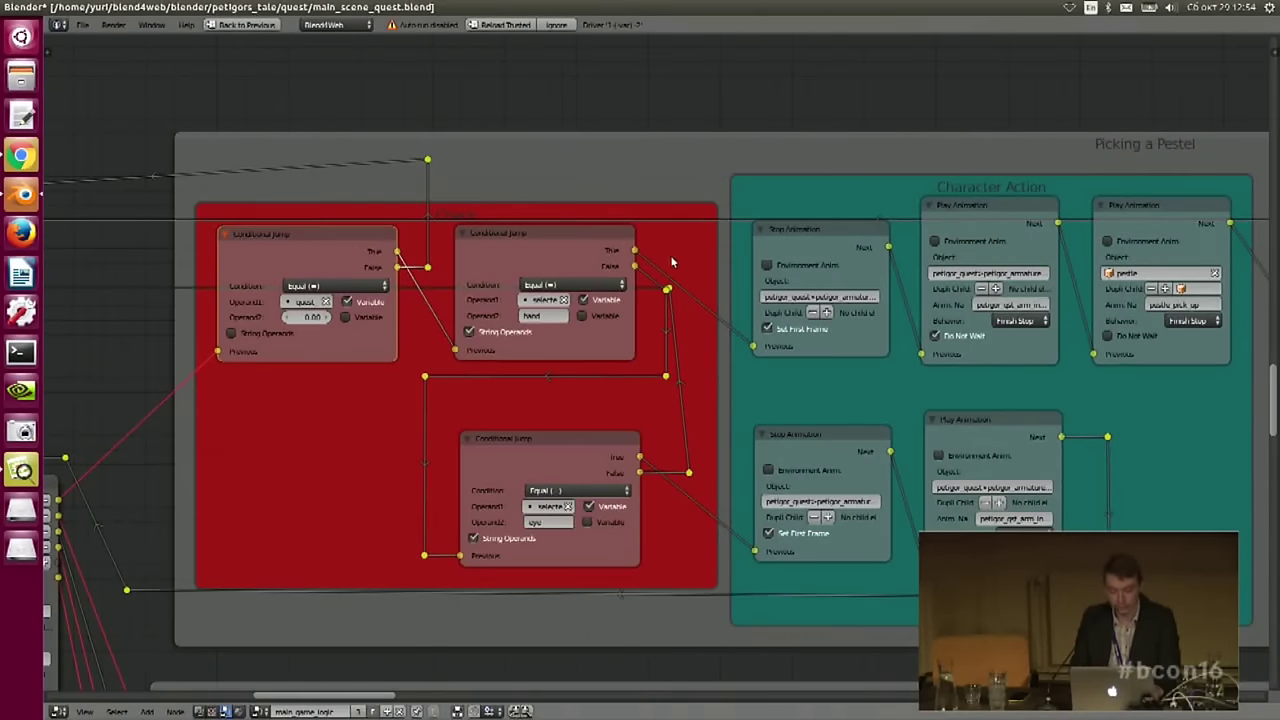
{"action": "middle_click_drag", "start_coordinate": [602, 257], "coordinate": [537, 257]}
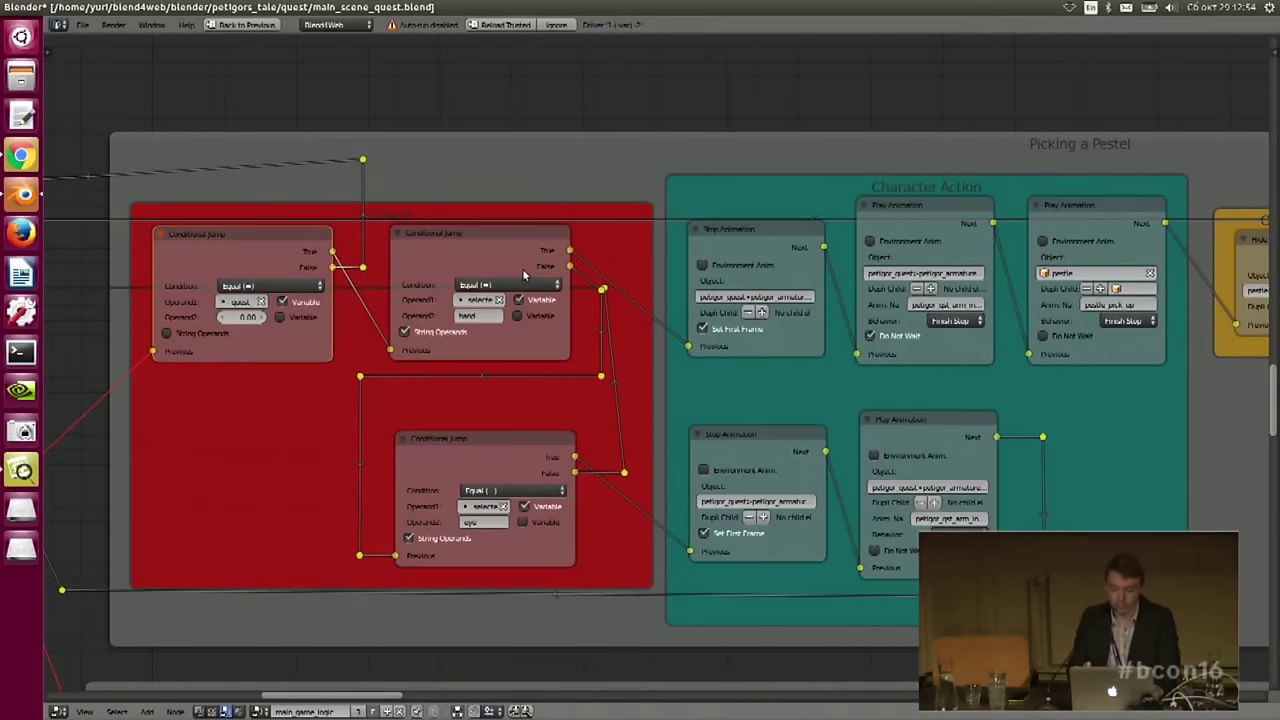
- Select the Conditional Jump node that checks for hand and widen it so its full variable name fits
{"action": "left_click", "coordinate": [474, 244]}
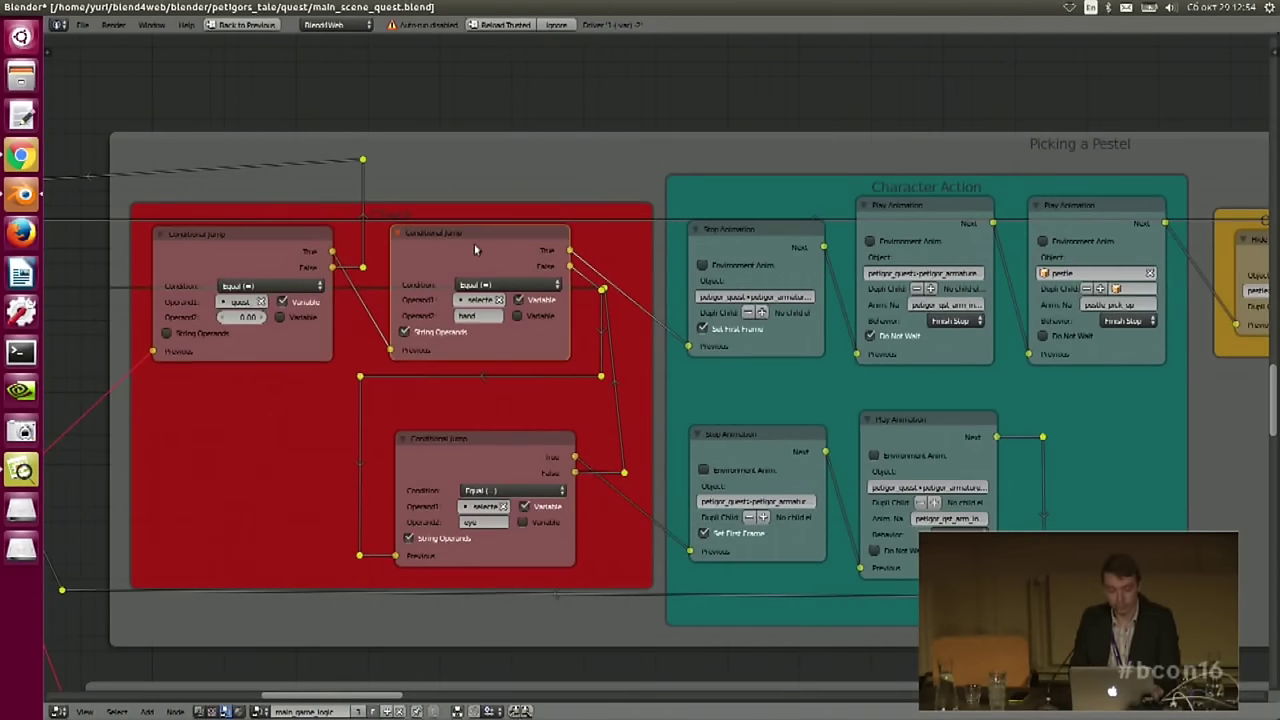
{"action": "left_click_drag", "start_coordinate": [565, 341], "coordinate": [594, 340]}
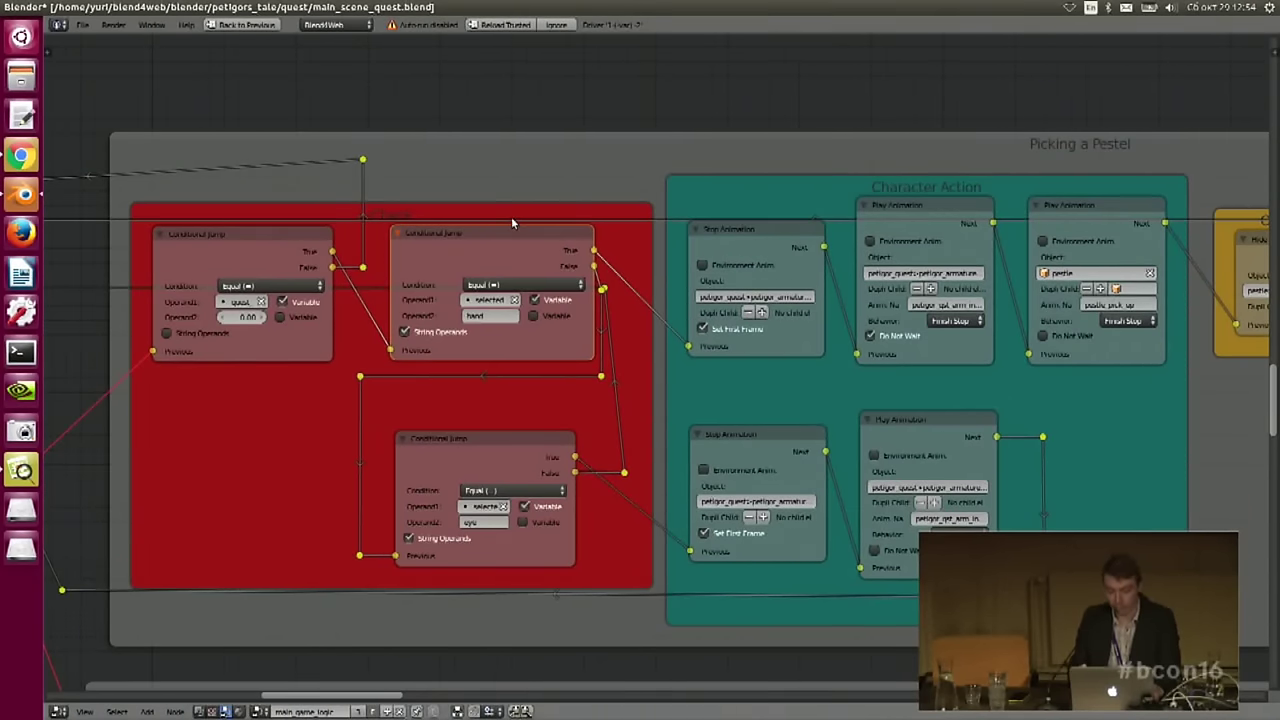
{"action": "middle_click_drag", "start_coordinate": [684, 333], "coordinate": [526, 356]}
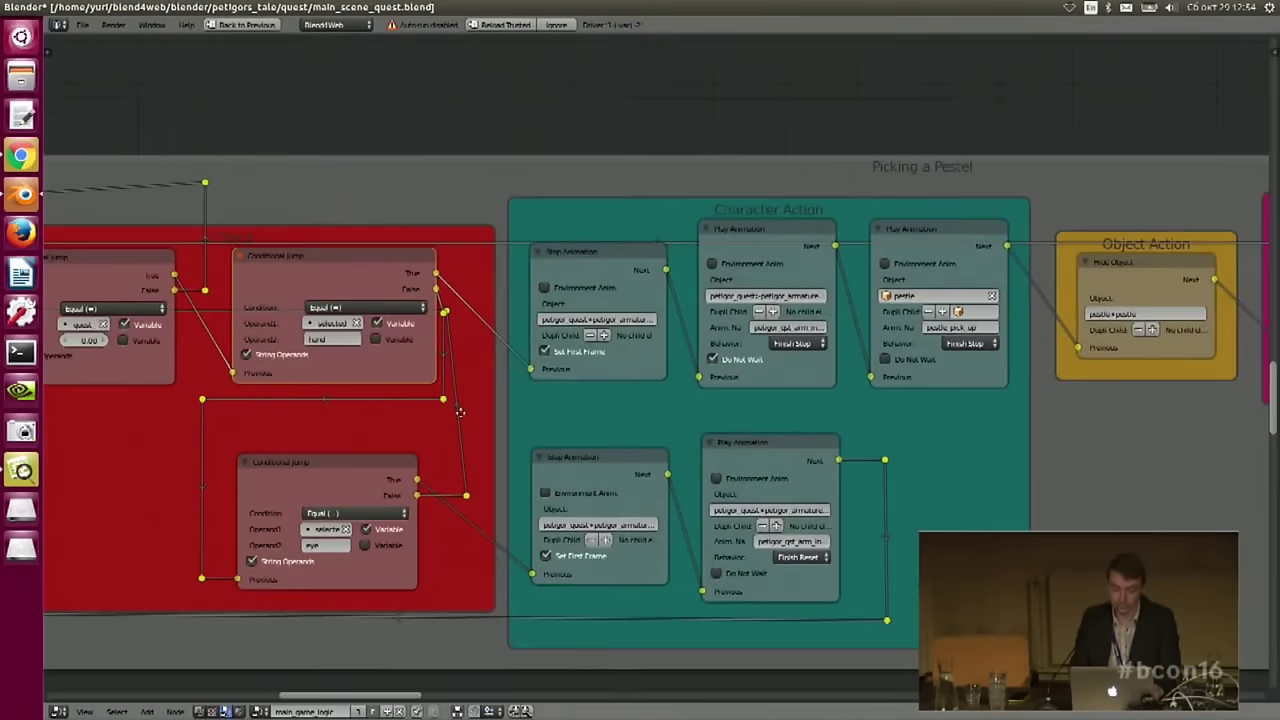
{"action": "middle_click_drag", "start_coordinate": [460, 411], "coordinate": [550, 399]}
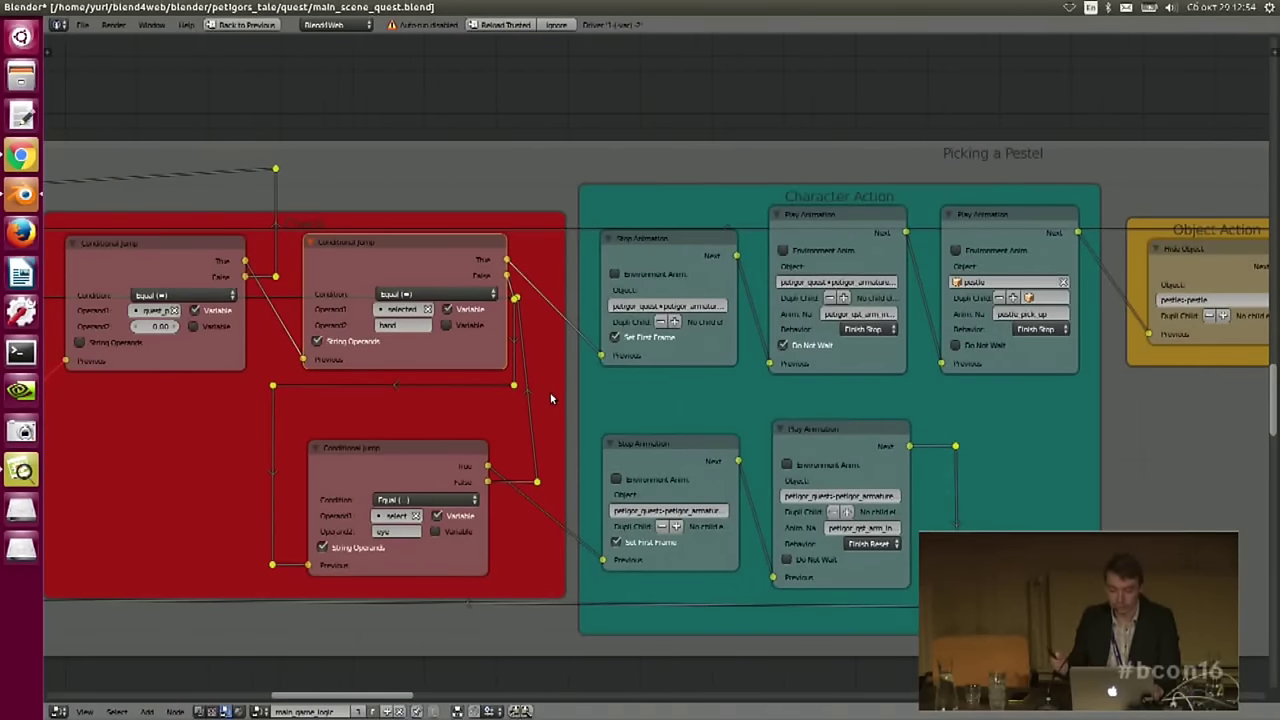
- Select the upper Character Action nodes in turn, from Stop Animation to the pestle_pick_up Play Animation, and examine their settings
{"action": "middle_click_drag", "start_coordinate": [812, 340], "coordinate": [546, 364]}
{"action": "left_click_drag", "start_coordinate": [408, 274], "coordinate": [411, 280]}
{"action": "left_click_drag", "start_coordinate": [563, 252], "coordinate": [563, 260]}
{"action": "left_click_drag", "start_coordinate": [723, 247], "coordinate": [726, 255]}
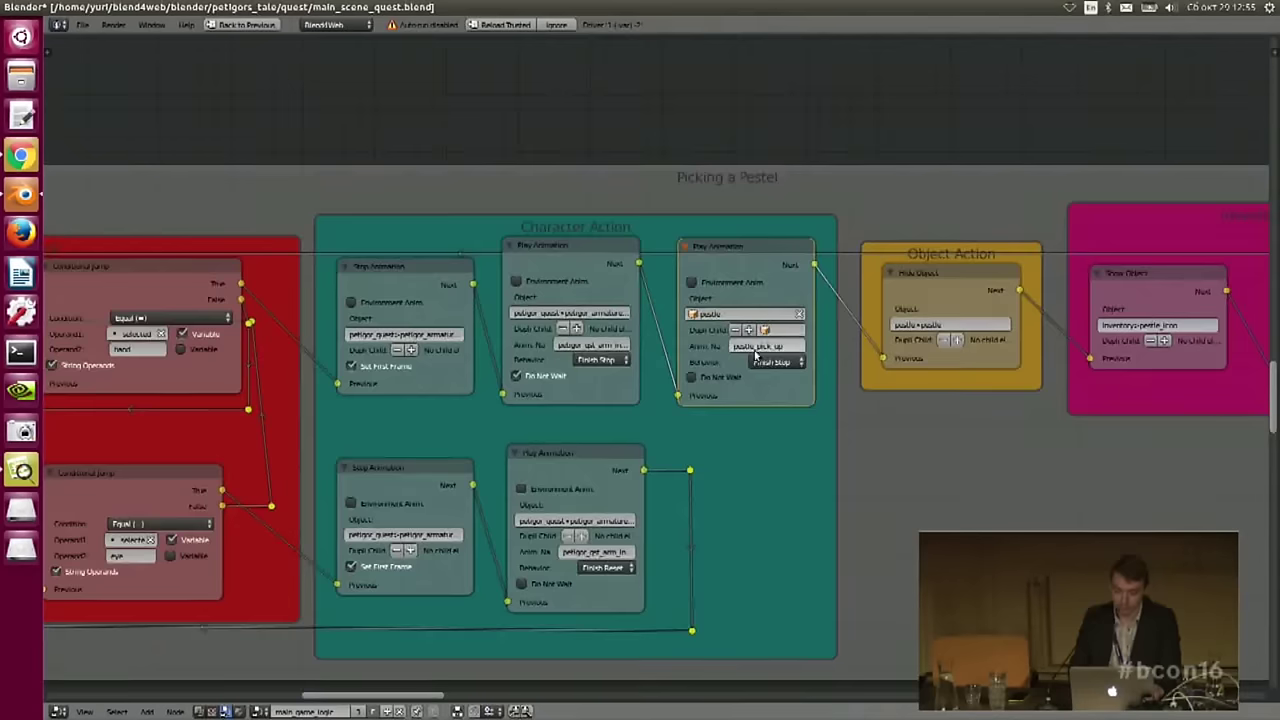
- Select the Hide Object node in the Object Action frame and examine which object it hides
{"action": "middle_click_drag", "start_coordinate": [925, 284], "coordinate": [655, 287]}
{"action": "left_click_drag", "start_coordinate": [659, 248], "coordinate": [661, 252]}
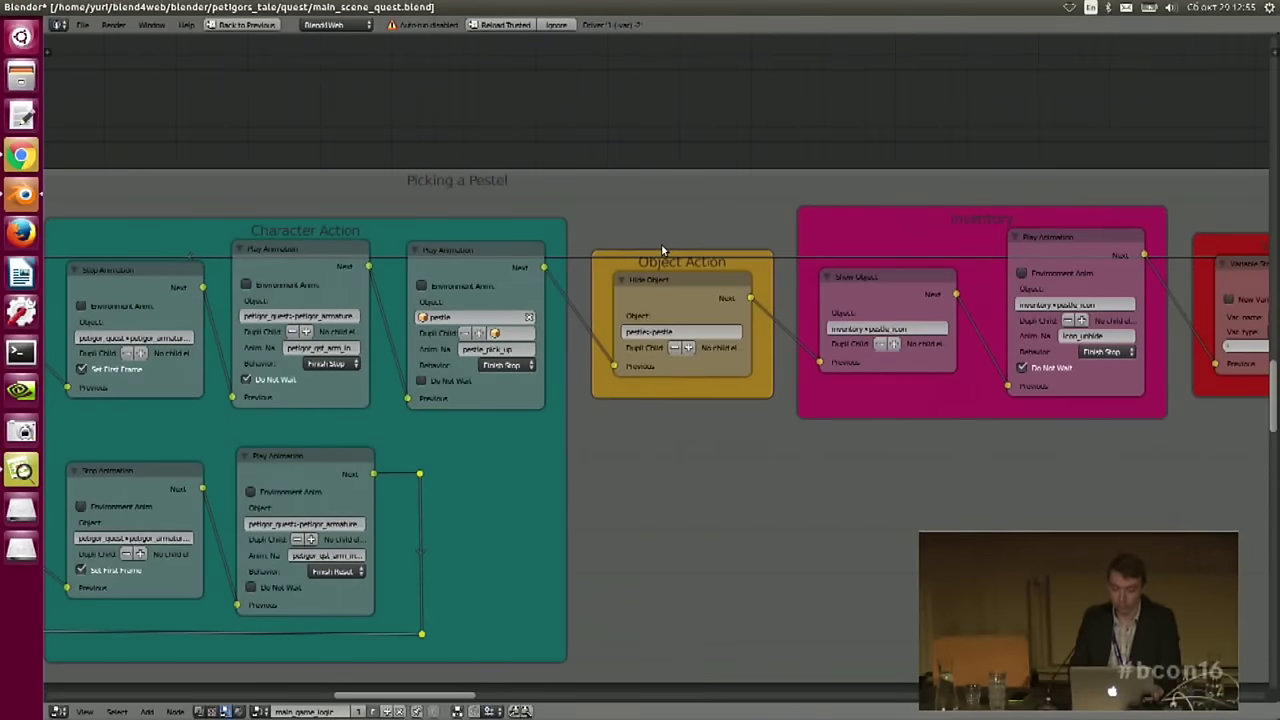
{"action": "left_click", "coordinate": [700, 296]}
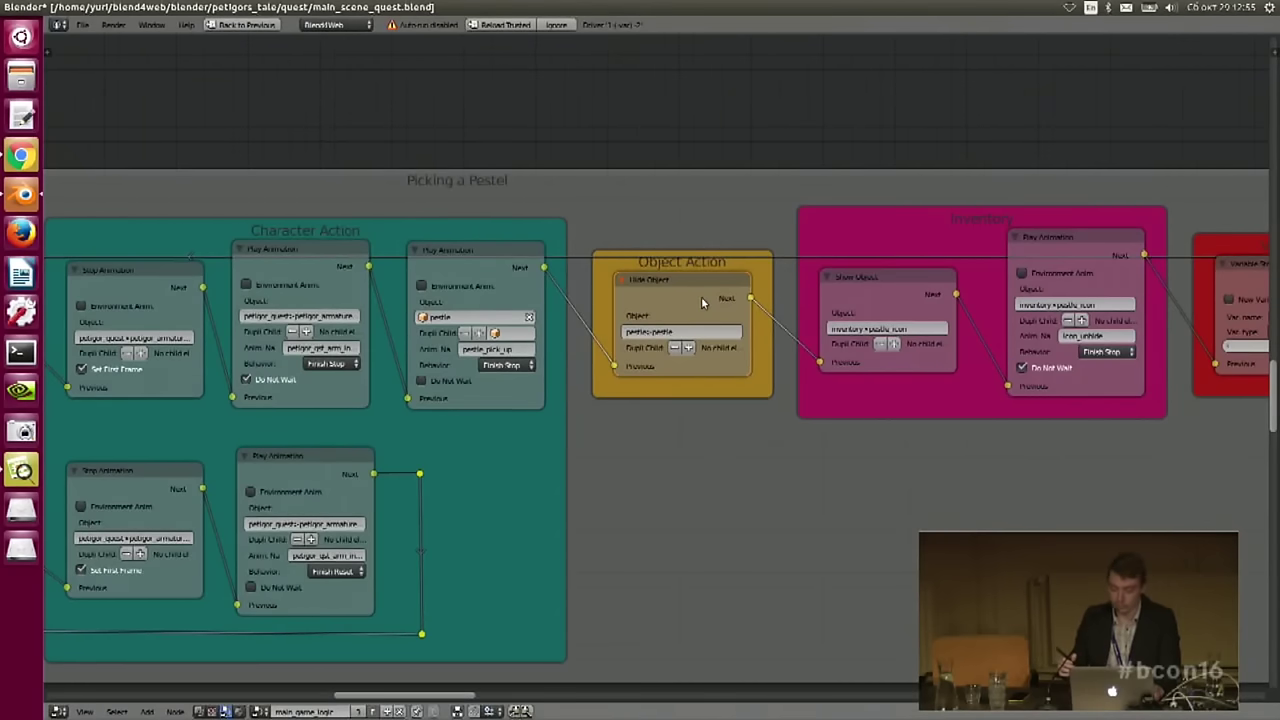
- Select the Inventory frame of the Picking a Pestel group and its Play Animation node, and examine how the pestle icon is revealed
{"action": "middle_click_drag", "start_coordinate": [961, 318], "coordinate": [632, 372]}
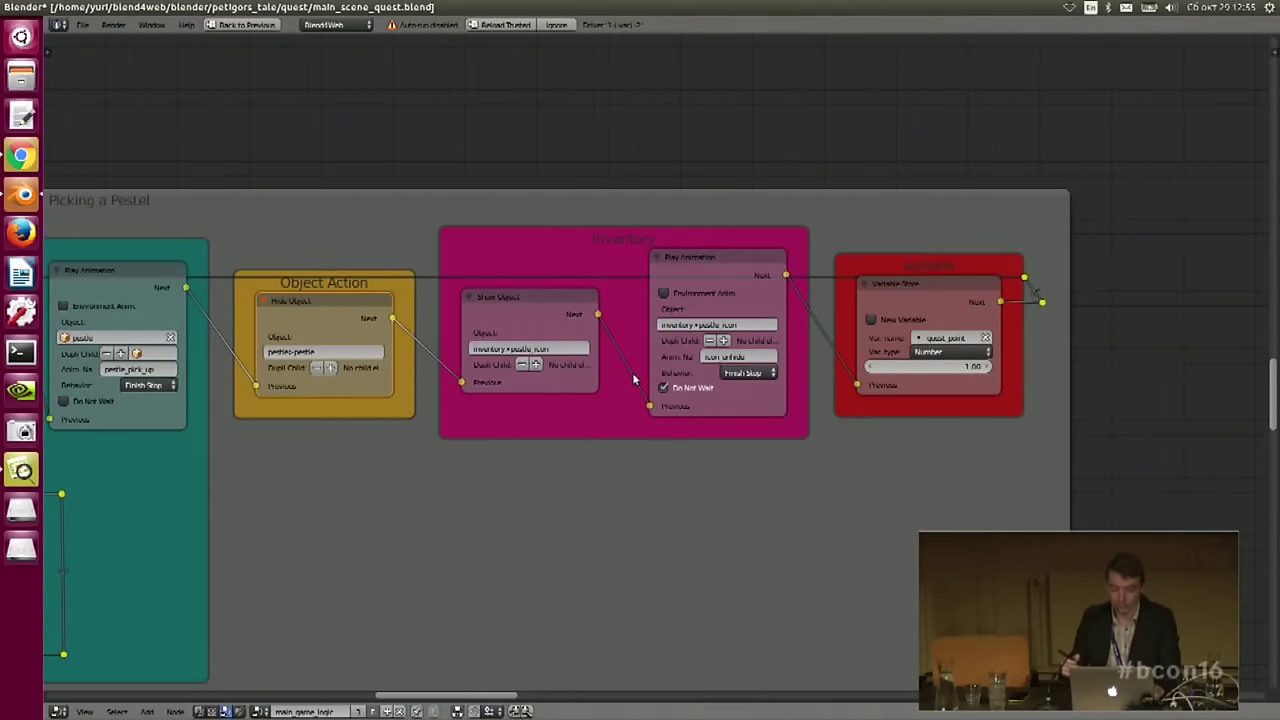
{"action": "left_click", "coordinate": [617, 257]}
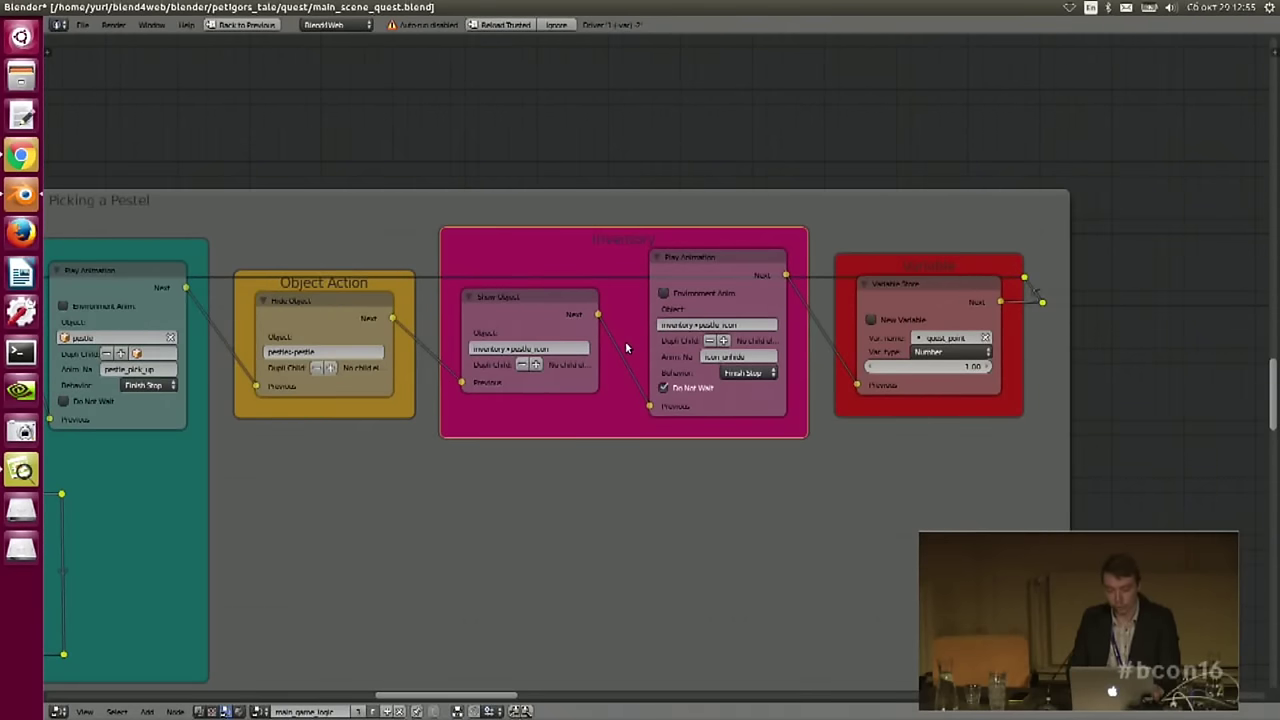
{"action": "middle_click_drag", "start_coordinate": [609, 343], "coordinate": [601, 349]}
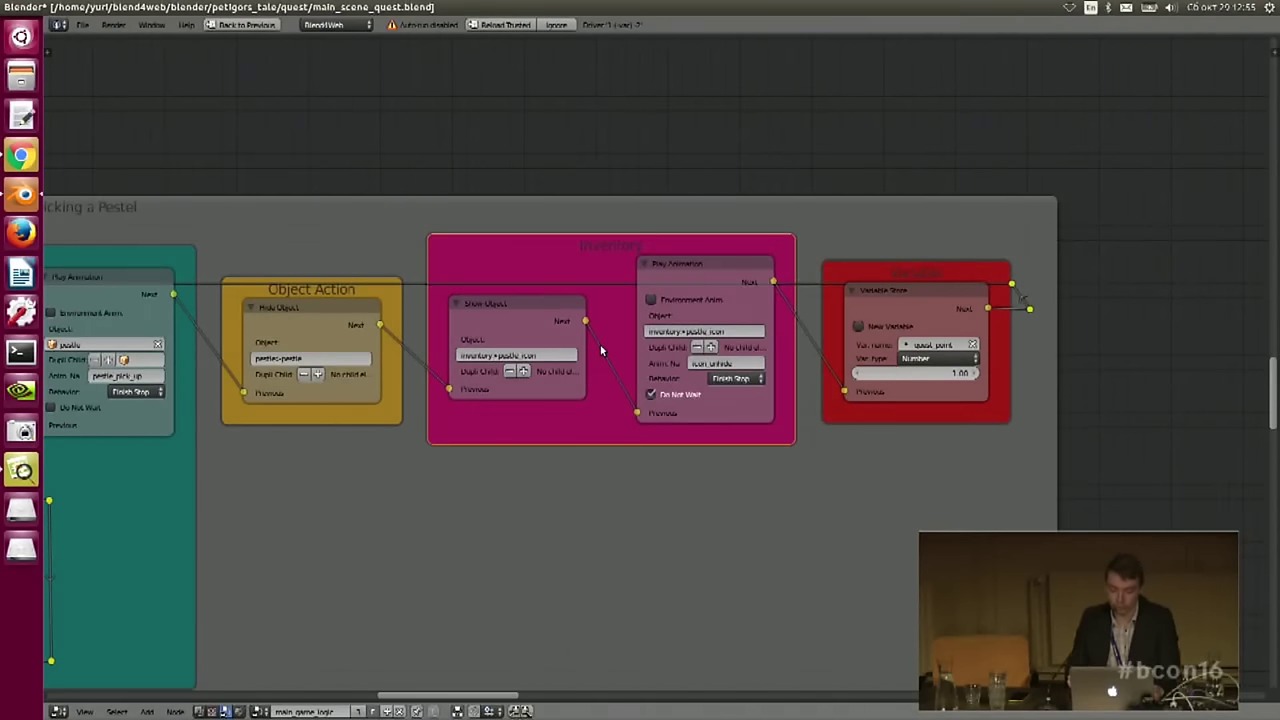
{"action": "left_click_drag", "start_coordinate": [685, 266], "coordinate": [685, 277]}
{"action": "middle_click_drag", "start_coordinate": [794, 310], "coordinate": [691, 330]}
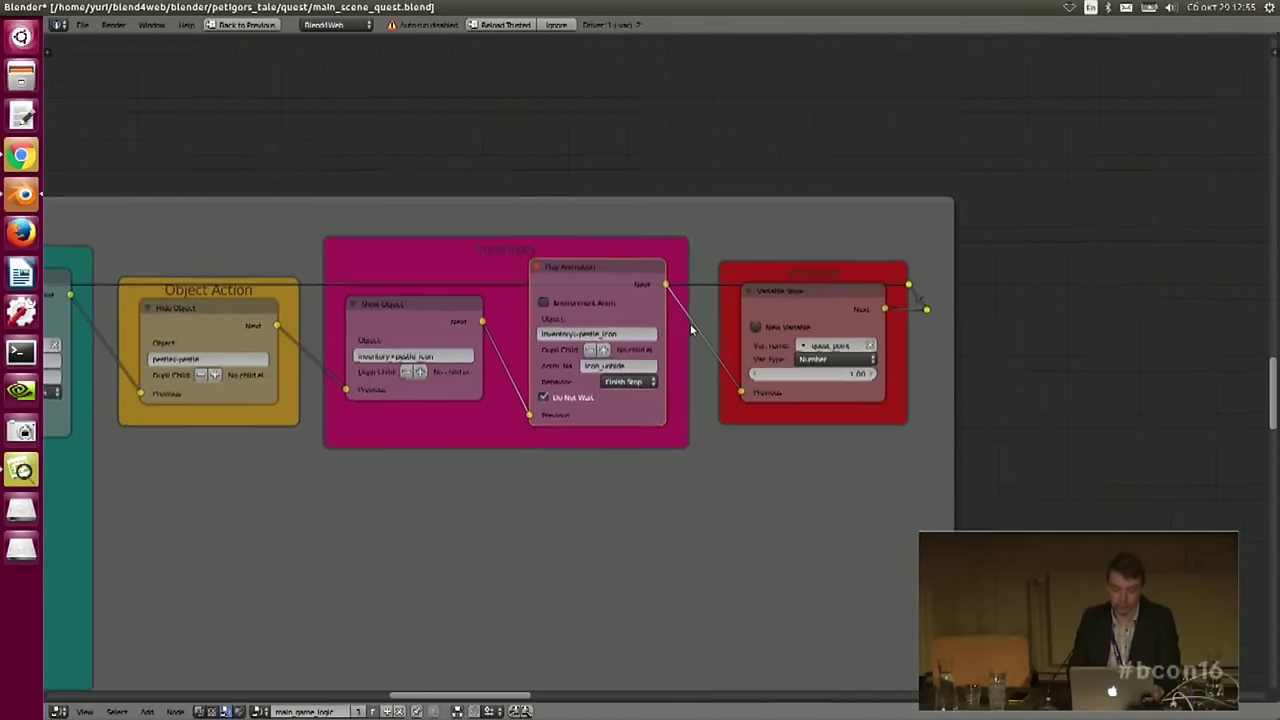
- Select the quest_point Variable Store node at the group's end and trace its output through the adjoining reroute point
{"action": "left_click_drag", "start_coordinate": [818, 296], "coordinate": [813, 322]}
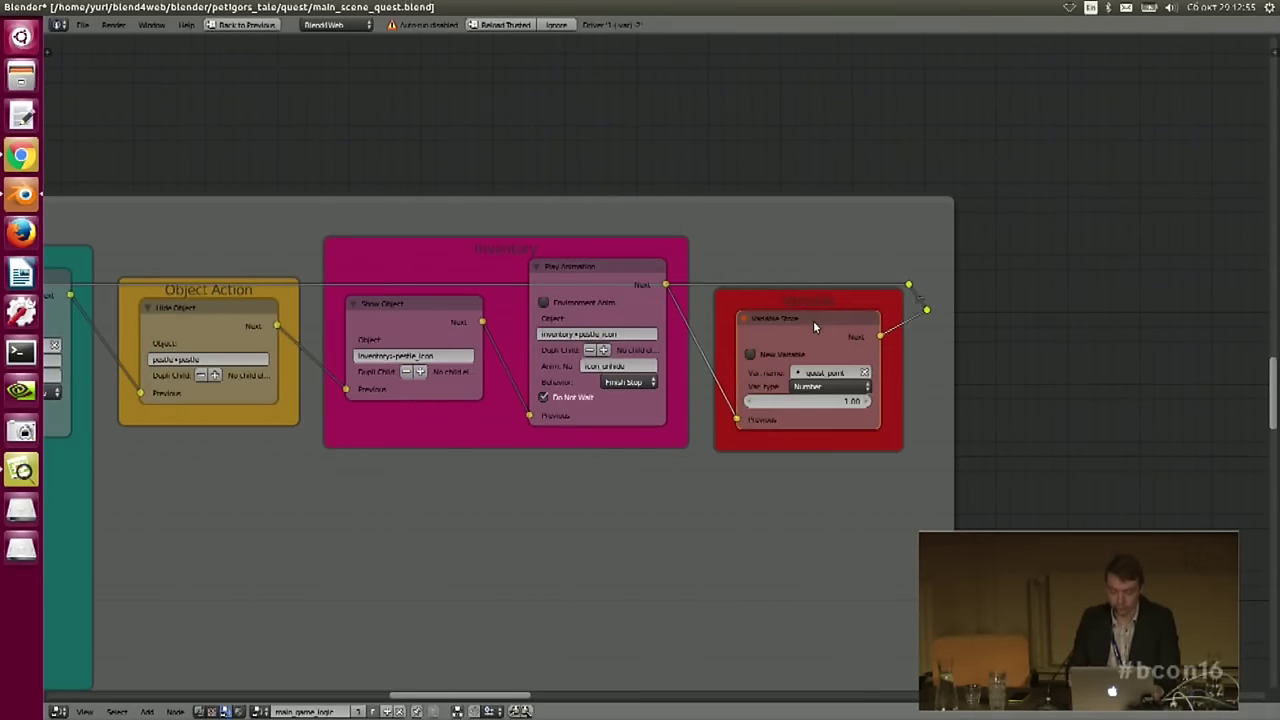
{"action": "left_click", "coordinate": [926, 311]}
{"action": "middle_click_drag", "start_coordinate": [981, 335], "coordinate": [764, 364]}
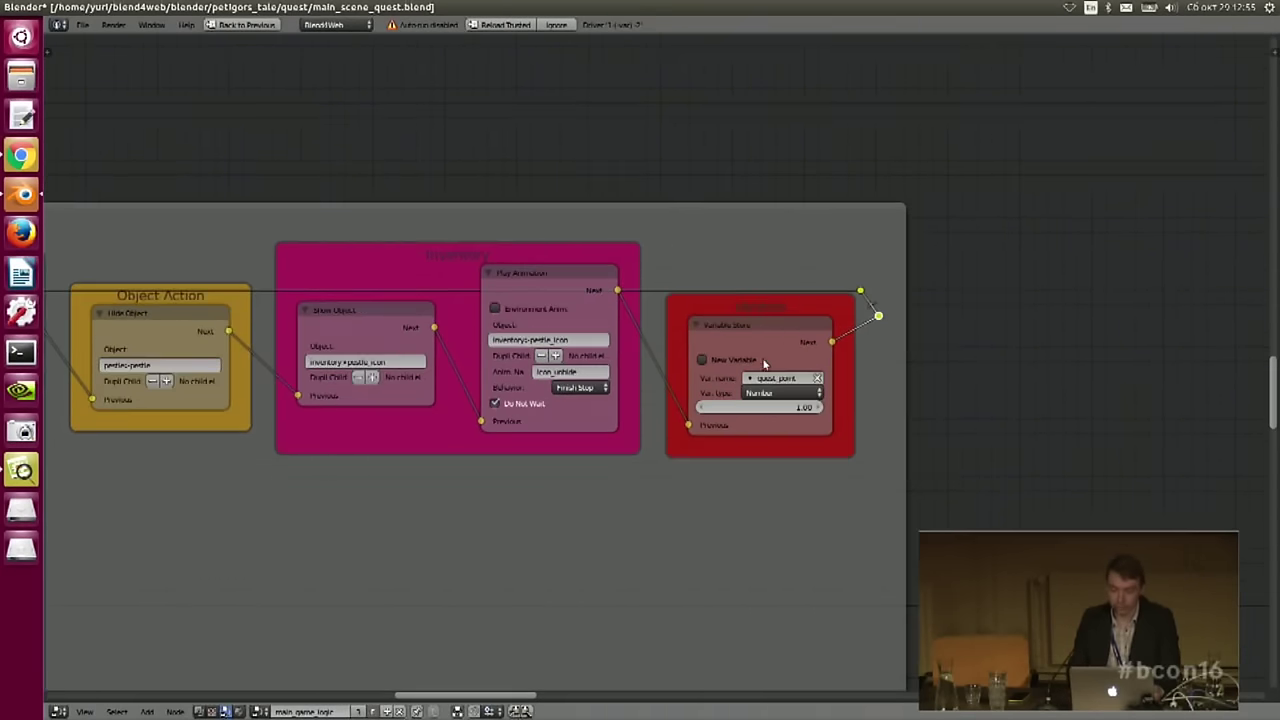
{"action": "middle_click_drag", "start_coordinate": [855, 330], "coordinate": [863, 307]}
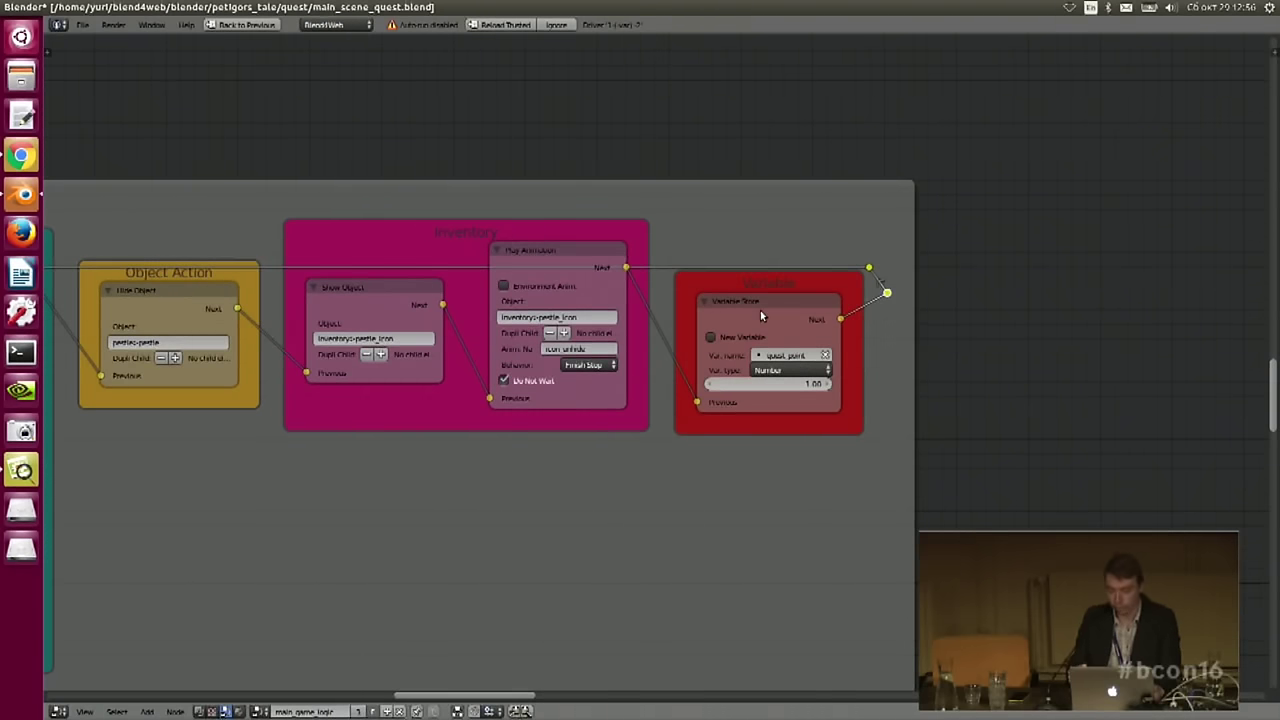
- Return to the start of the Picking a Pestel group, select its first Conditional Jump node and examine its False branch
{"action": "scroll", "coordinate": [760, 316], "scroll_direction": "down", "scroll_amount": 3}
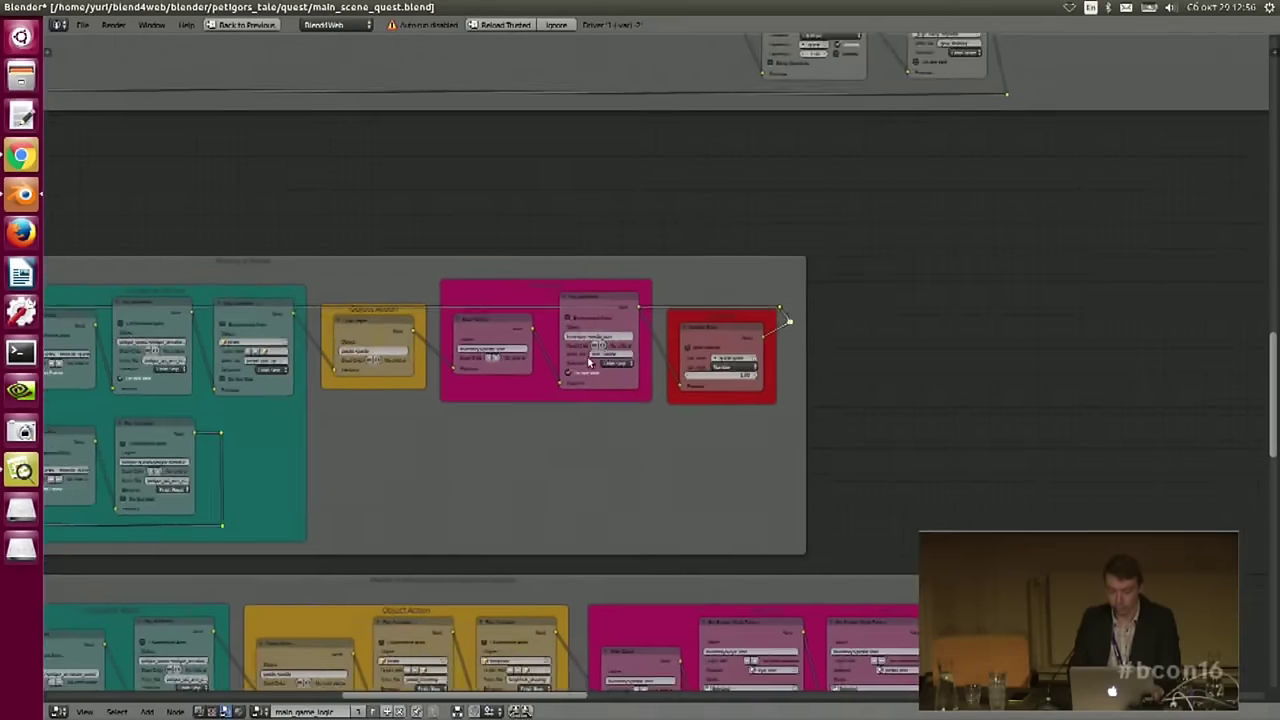
{"action": "middle_click_drag", "start_coordinate": [760, 316], "coordinate": [1033, 352]}
{"action": "middle_click_drag", "start_coordinate": [291, 277], "coordinate": [843, 243]}
{"action": "middle_click_drag", "start_coordinate": [377, 523], "coordinate": [332, 447]}
{"action": "scroll", "coordinate": [336, 415], "scroll_direction": "up", "scroll_amount": 2}
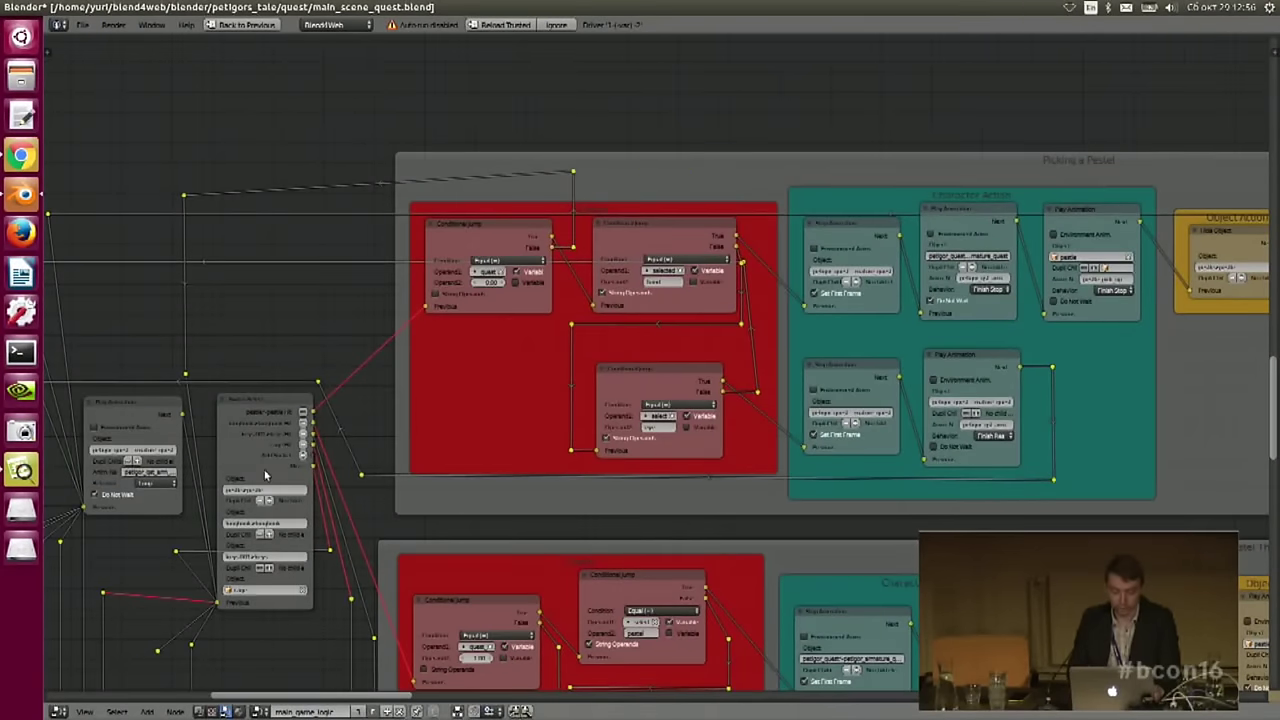
{"action": "left_click_drag", "start_coordinate": [471, 226], "coordinate": [469, 231]}
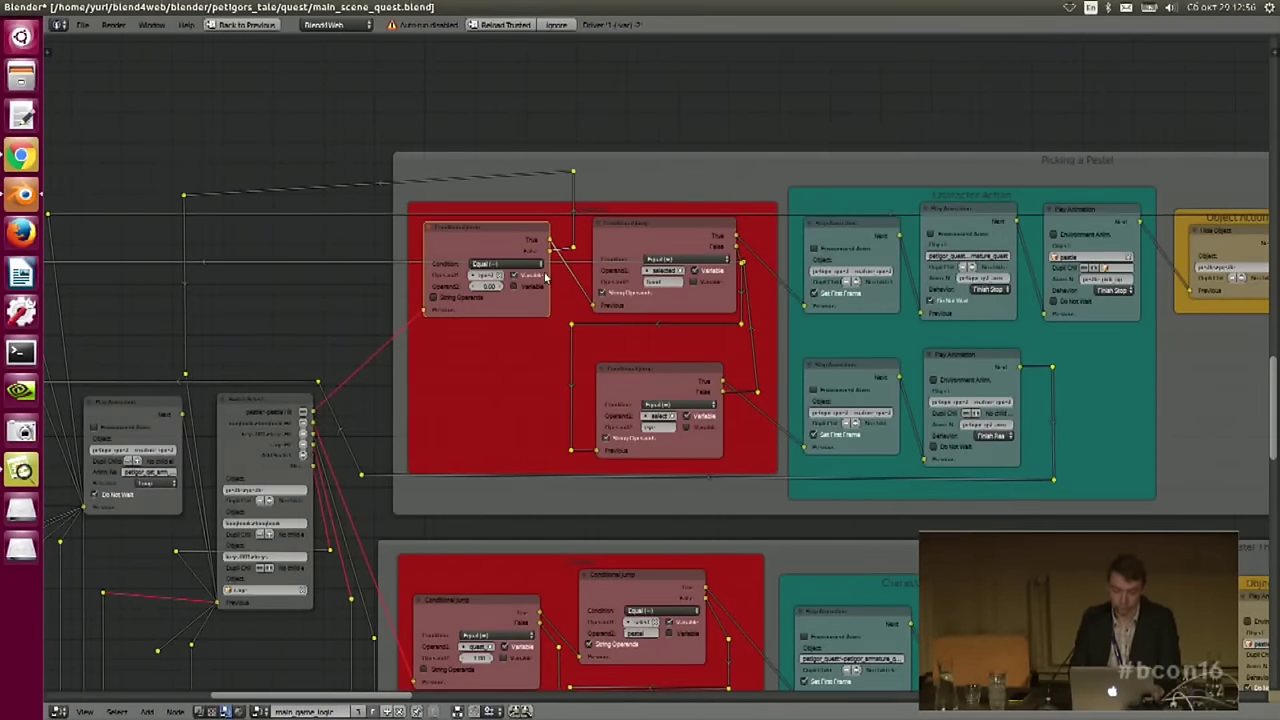
{"action": "middle_click_drag", "start_coordinate": [563, 252], "coordinate": [587, 258]}
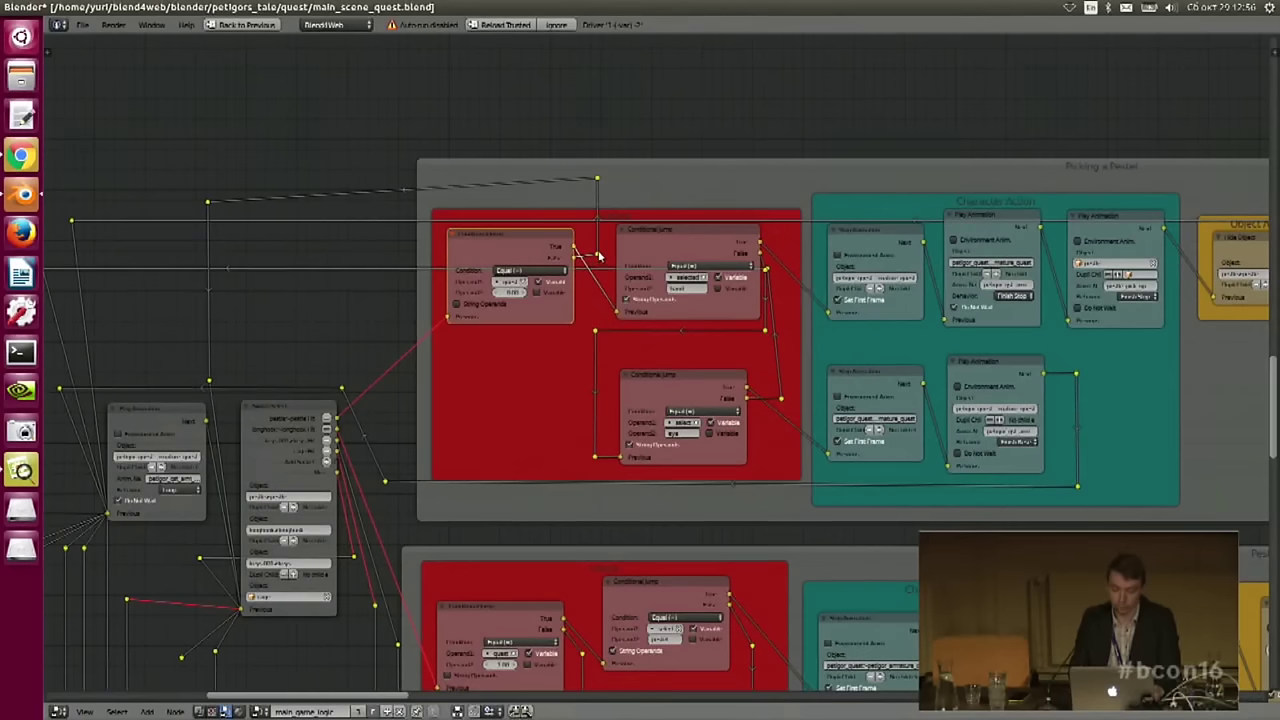
- Survey the other quest action groups below Picking a Pestel and compare their condition, character, object, inventory and variable frames
{"action": "middle_click_drag", "start_coordinate": [455, 415], "coordinate": [434, 321]}
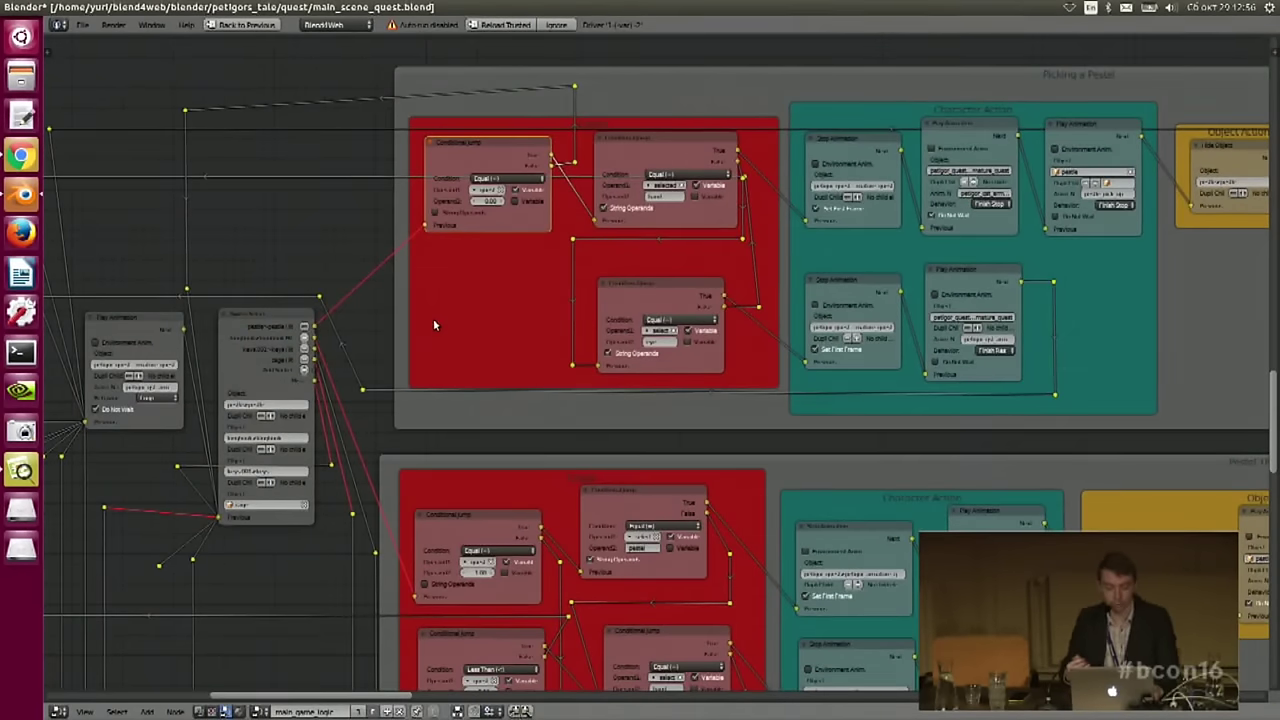
{"action": "scroll", "coordinate": [663, 329], "scroll_direction": "down", "scroll_amount": 1}
{"action": "middle_click_drag", "start_coordinate": [663, 329], "coordinate": [451, 326]}
{"action": "scroll", "coordinate": [576, 302], "scroll_direction": "up", "scroll_amount": 1}
{"action": "middle_click_drag", "start_coordinate": [962, 484], "coordinate": [945, 406]}
{"action": "middle_click_drag", "start_coordinate": [733, 556], "coordinate": [535, 480]}
{"action": "scroll", "coordinate": [637, 491], "scroll_direction": "down", "scroll_amount": 4}
{"action": "middle_click_drag", "start_coordinate": [912, 466], "coordinate": [789, 386]}
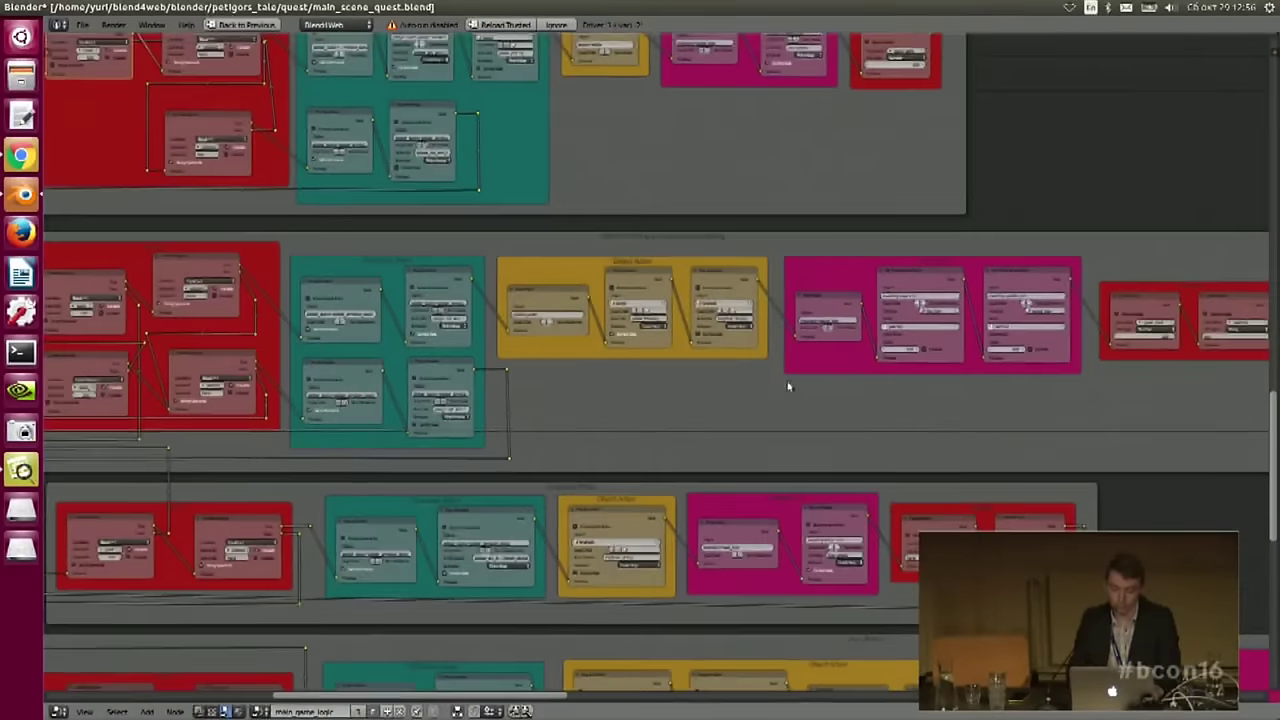
{"action": "scroll", "coordinate": [856, 399], "scroll_direction": "down", "scroll_amount": 4}
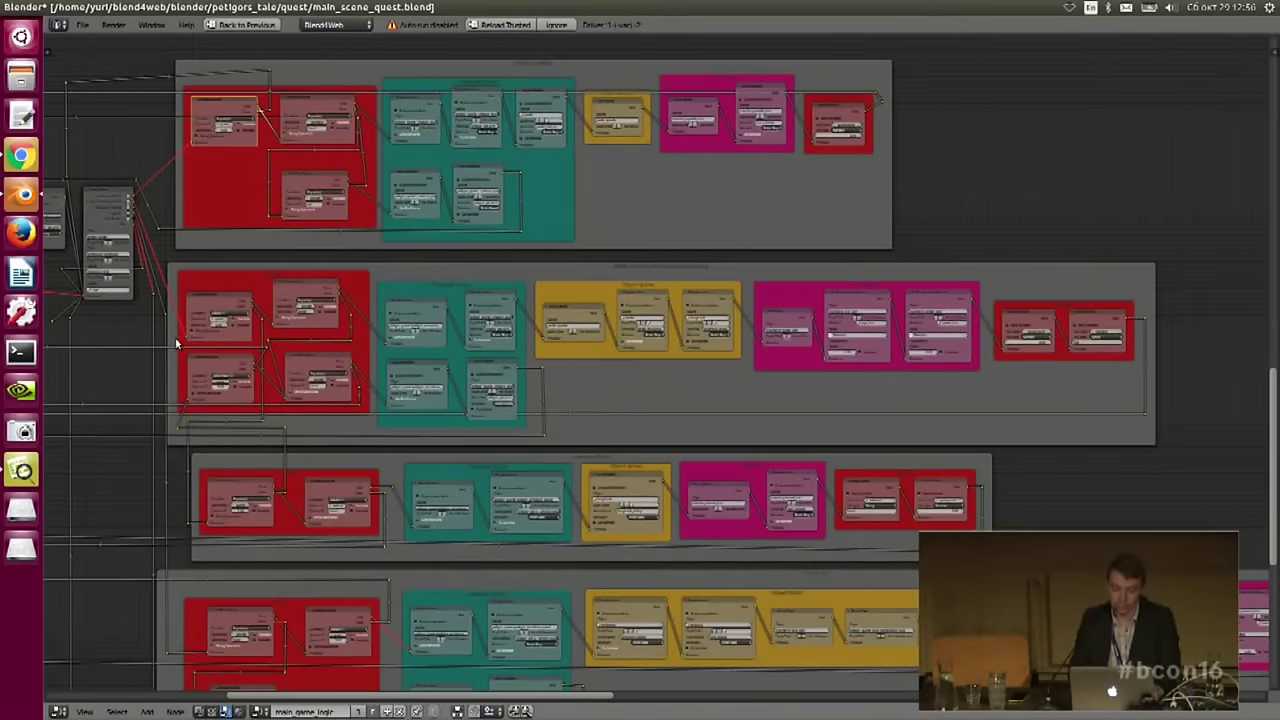
{"action": "middle_click_drag", "start_coordinate": [344, 326], "coordinate": [366, 330]}
{"action": "scroll", "coordinate": [650, 355], "scroll_direction": "up", "scroll_amount": 2}
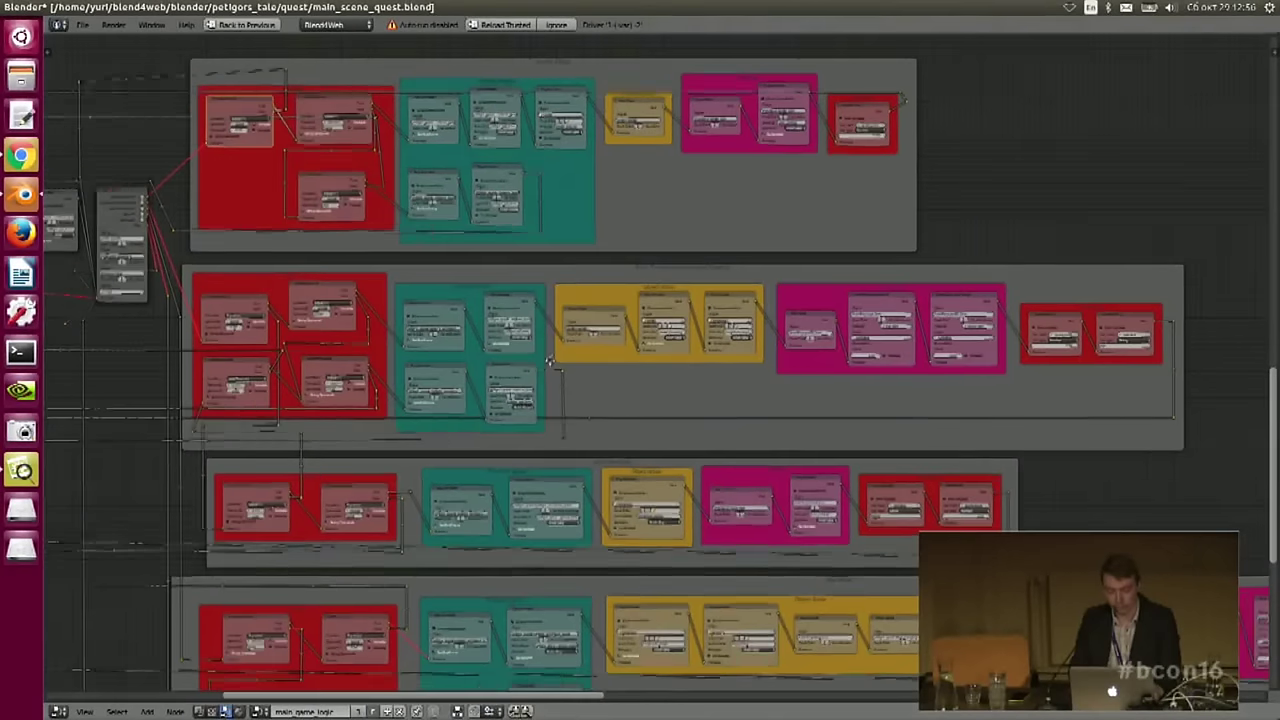
{"action": "middle_click_drag", "start_coordinate": [899, 427], "coordinate": [813, 227]}
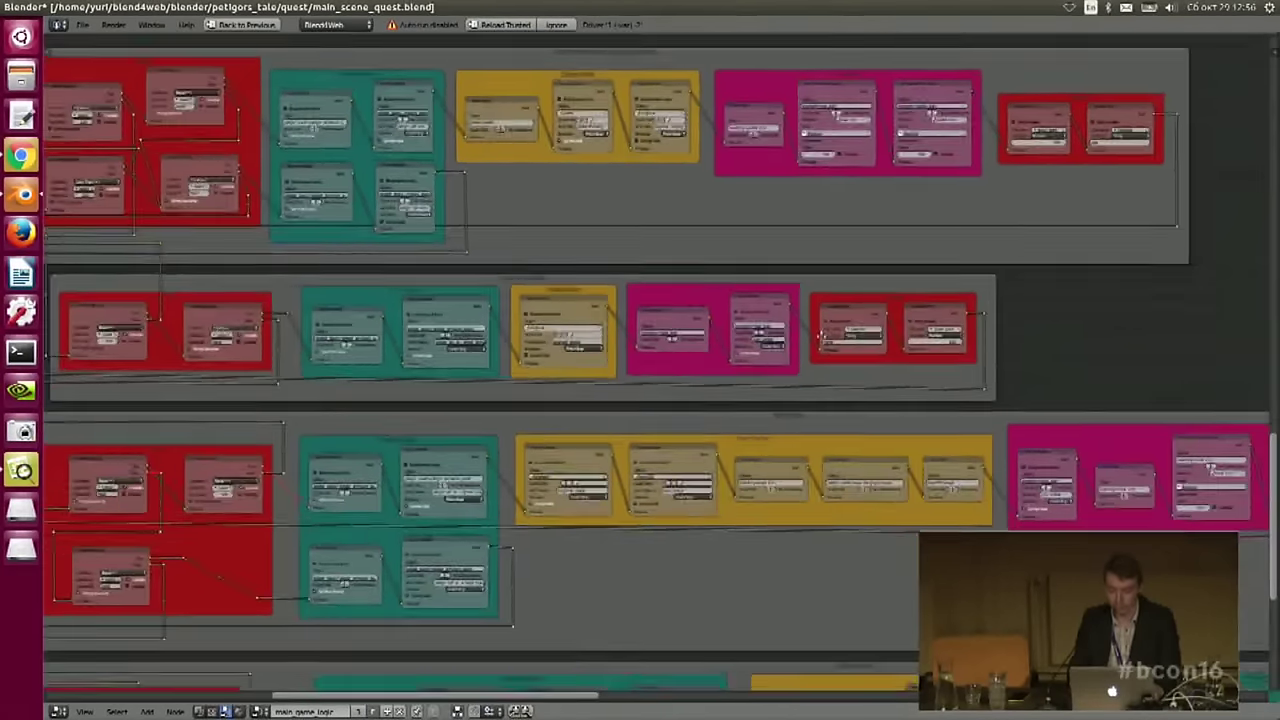
{"action": "scroll", "coordinate": [813, 227], "scroll_direction": "down", "scroll_amount": 5}
{"action": "middle_click_drag", "start_coordinate": [967, 416], "coordinate": [767, 370]}
{"action": "middle_click_drag", "start_coordinate": [873, 346], "coordinate": [714, 354]}
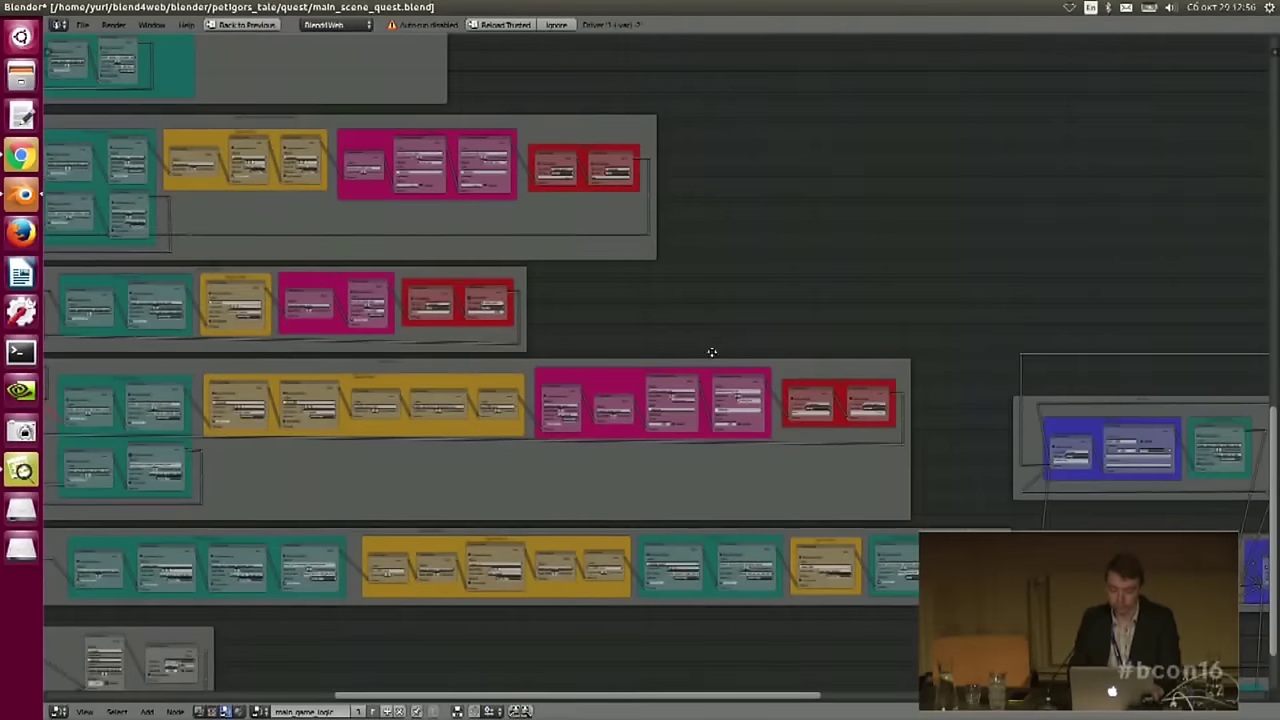
{"action": "scroll", "coordinate": [780, 372], "scroll_direction": "down", "scroll_amount": 1}
{"action": "middle_click_drag", "start_coordinate": [788, 374], "coordinate": [895, 415]}
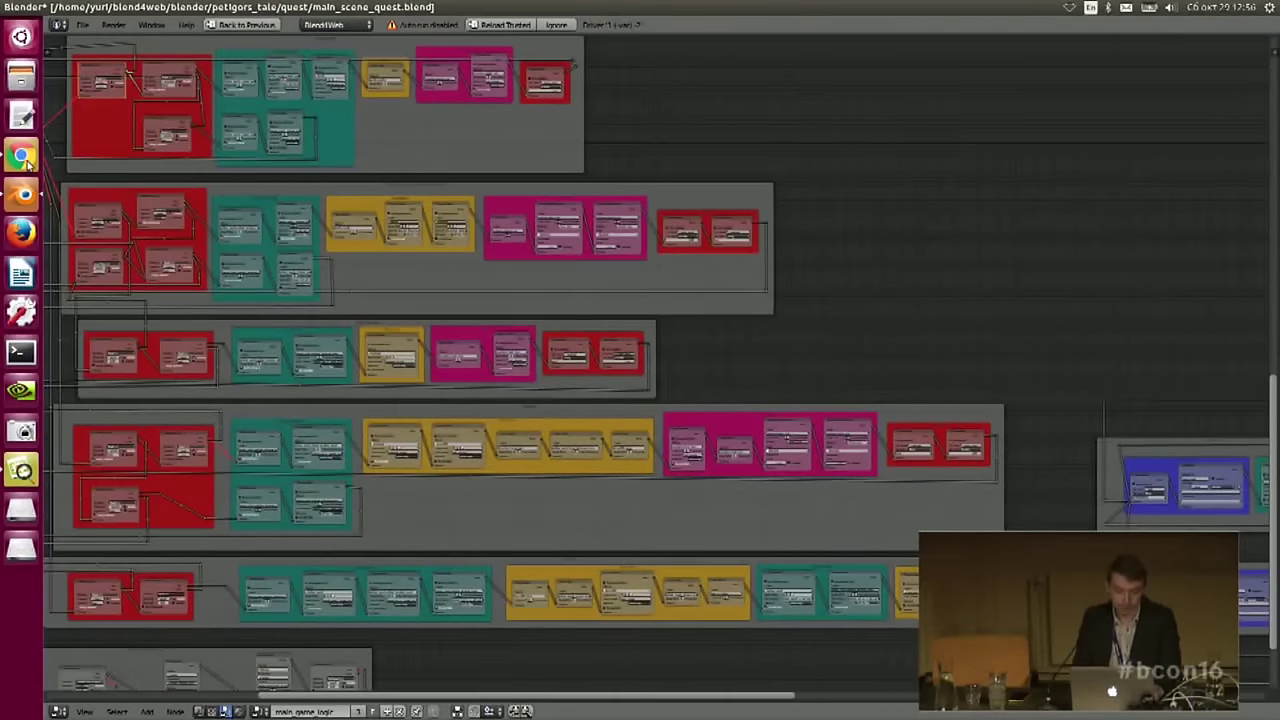
- Switch to Petigor's Tale Quest in Chrome and walk the character across the dungeon floor in front of the troll
{"action": "left_click", "coordinate": [22, 157]}
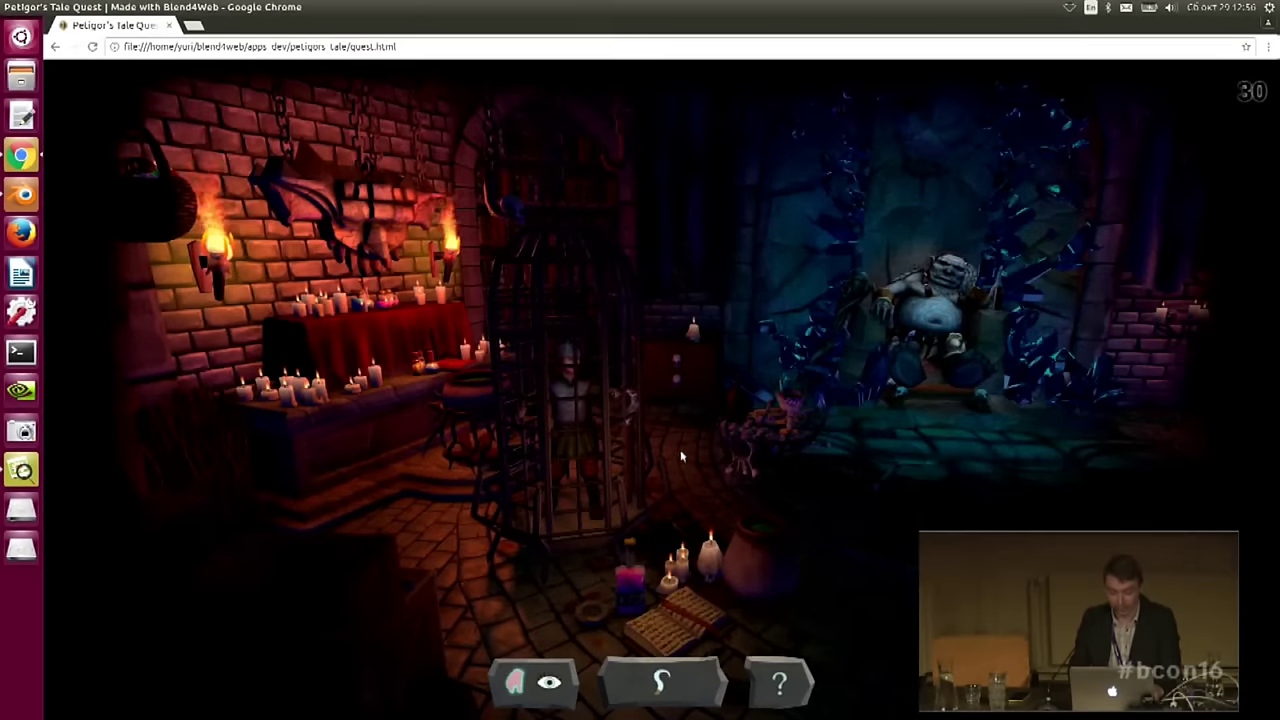
{"action": "left_click_drag", "start_coordinate": [682, 456], "coordinate": [651, 534]}
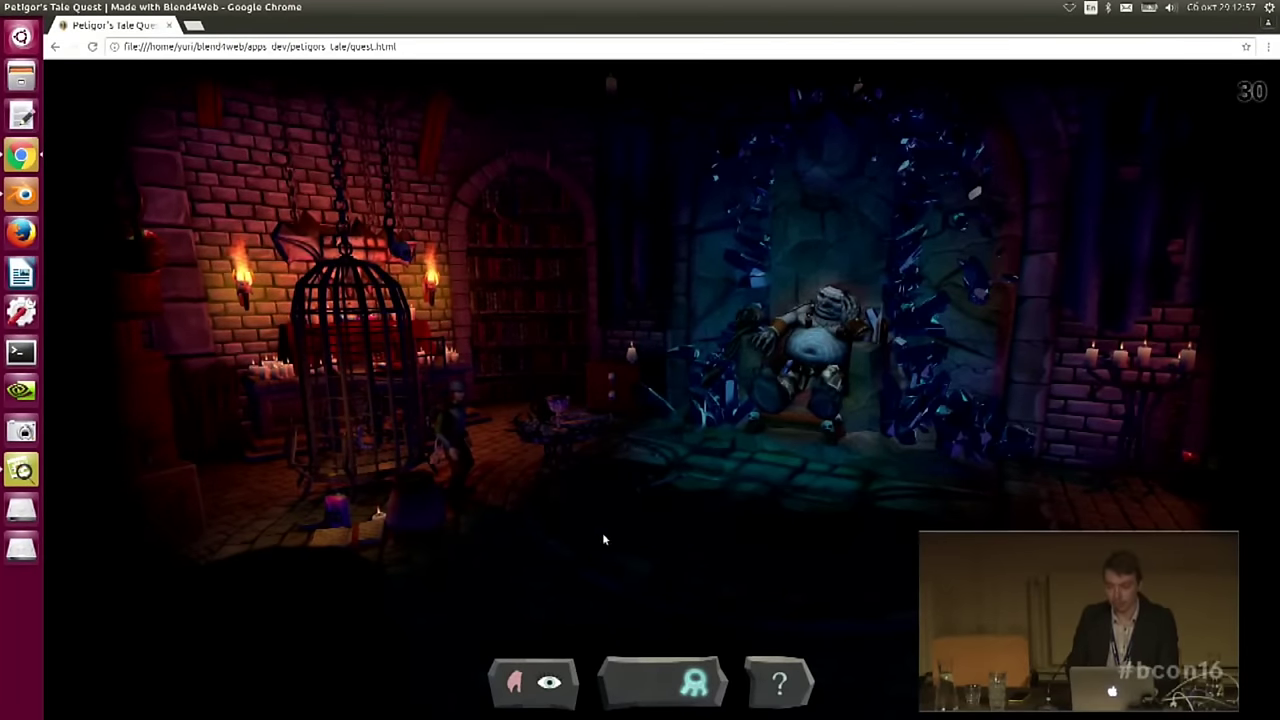
{"action": "left_click", "coordinate": [596, 530]}
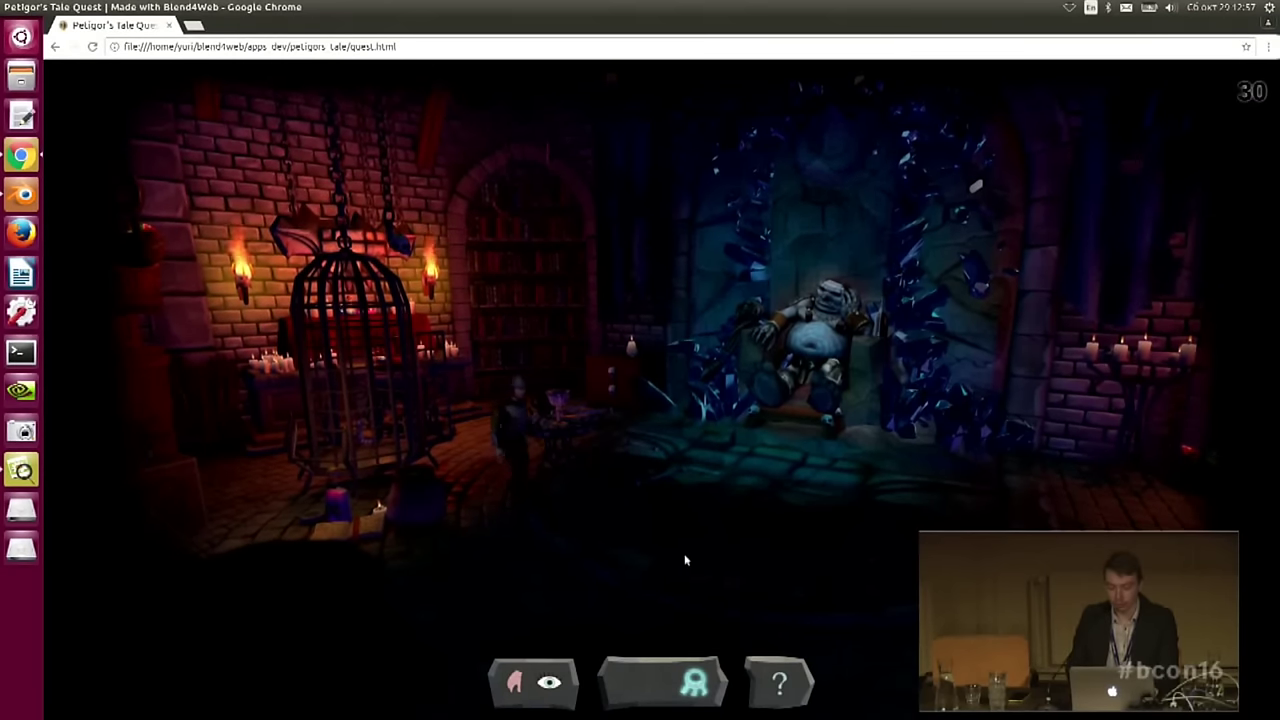
{"action": "left_click", "coordinate": [816, 461]}
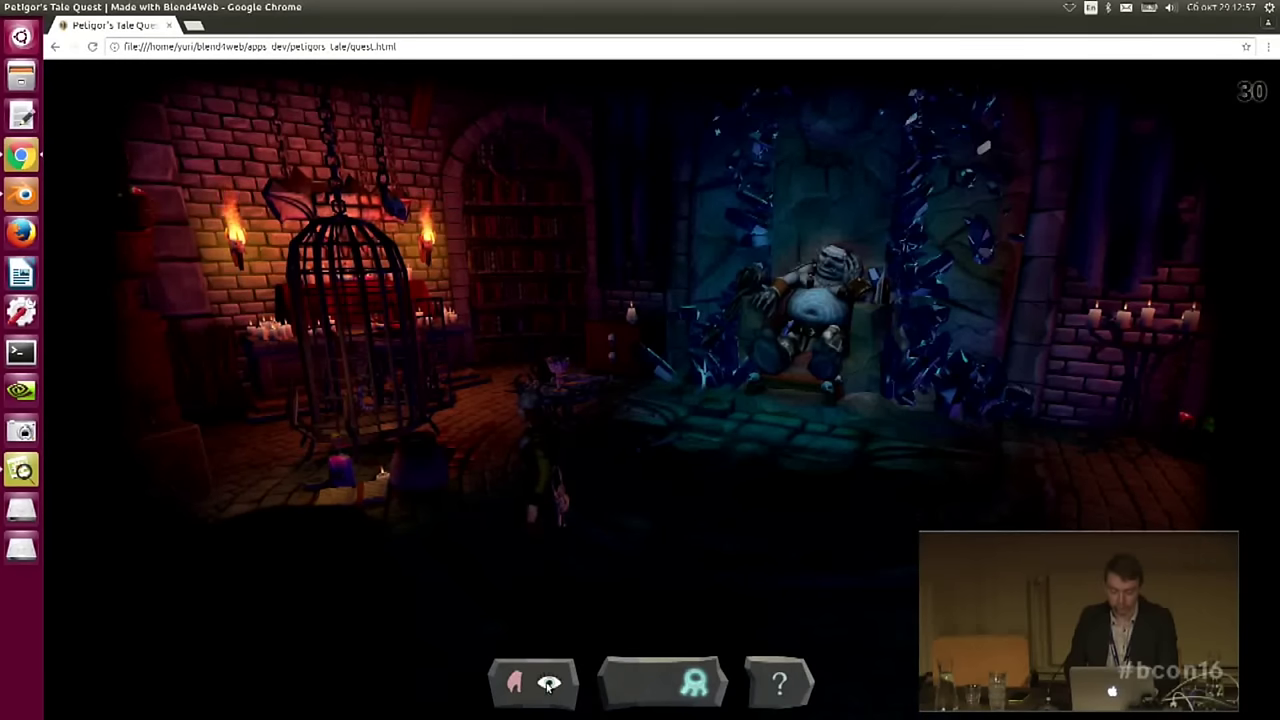
- Choose the hand action in the game's inventory and send the character to another spot on the floor
{"action": "left_click", "coordinate": [513, 683]}
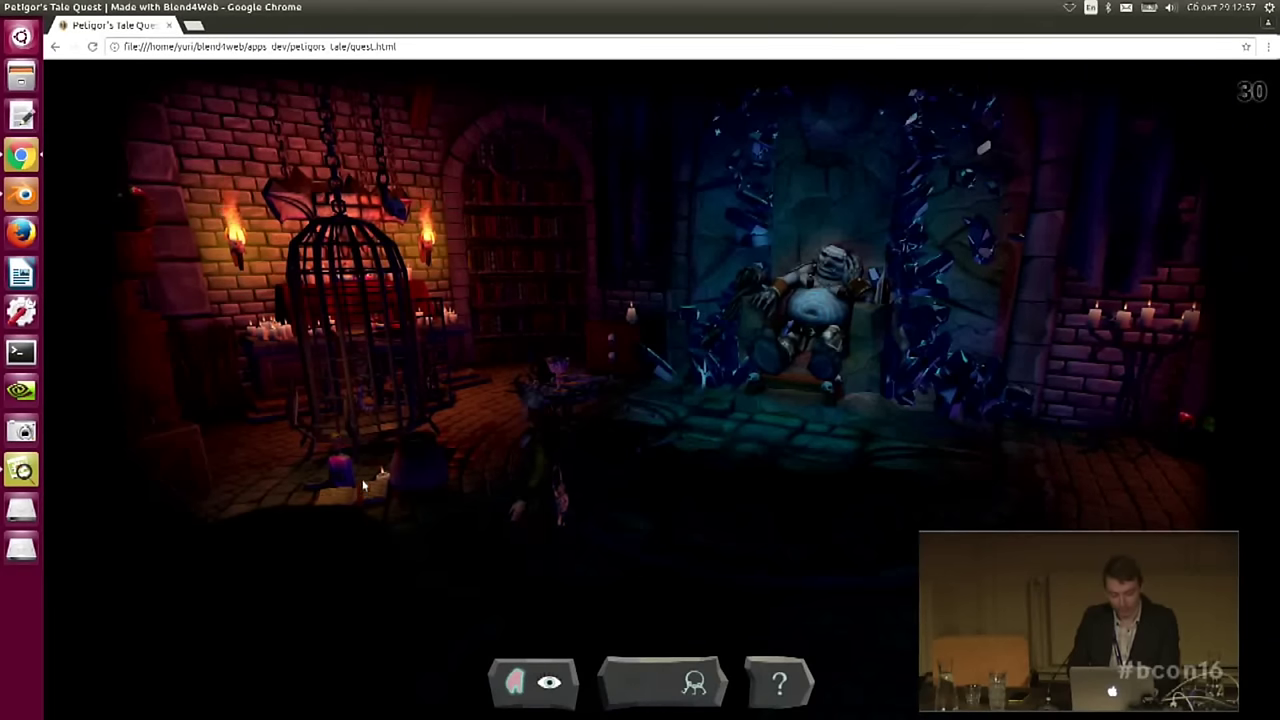
{"action": "left_click", "coordinate": [530, 582]}
{"action": "left_click", "coordinate": [552, 467]}
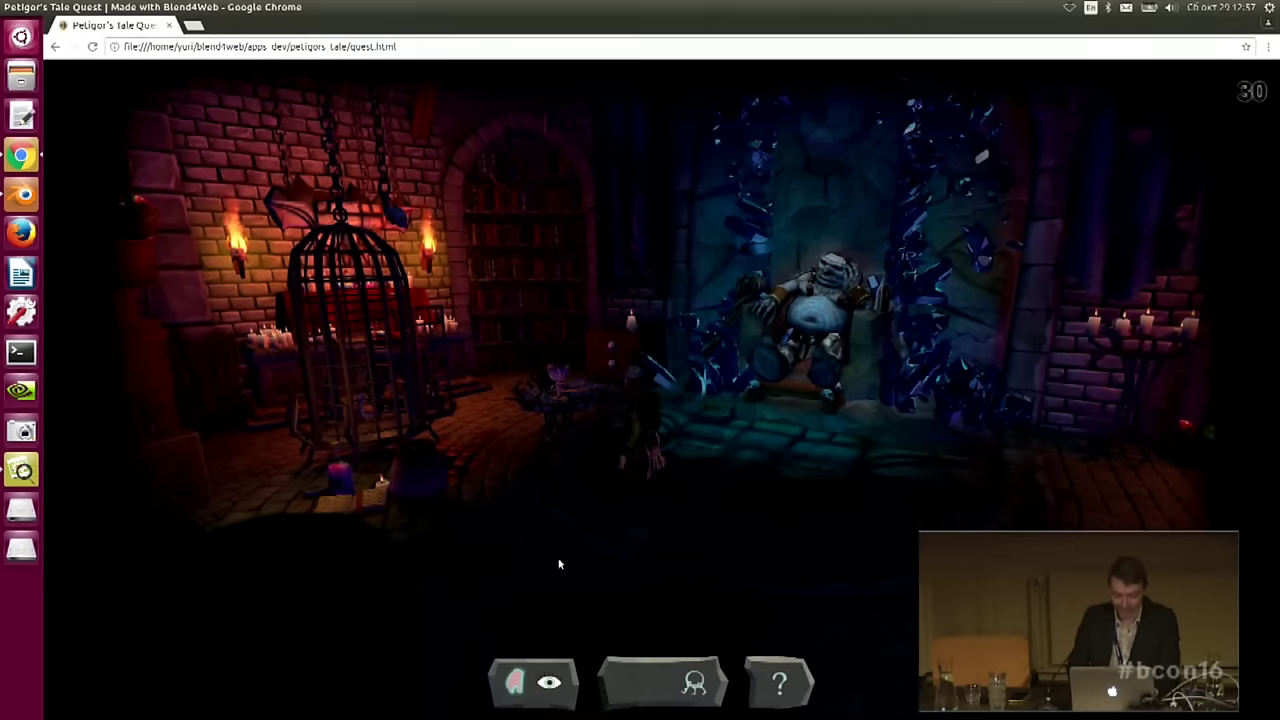
- Switch back to Blender and locate the JS Callback Setup group in the second part of the game logic
{"action": "left_click", "coordinate": [21, 197]}
{"action": "middle_click_drag", "start_coordinate": [888, 369], "coordinate": [521, 406]}
{"action": "middle_click_drag", "start_coordinate": [718, 366], "coordinate": [685, 320]}
{"action": "middle_click_drag", "start_coordinate": [831, 346], "coordinate": [763, 313]}
{"action": "scroll", "coordinate": [835, 277], "scroll_direction": "up", "scroll_amount": 2}
{"action": "middle_click_drag", "start_coordinate": [835, 281], "coordinate": [714, 237]}
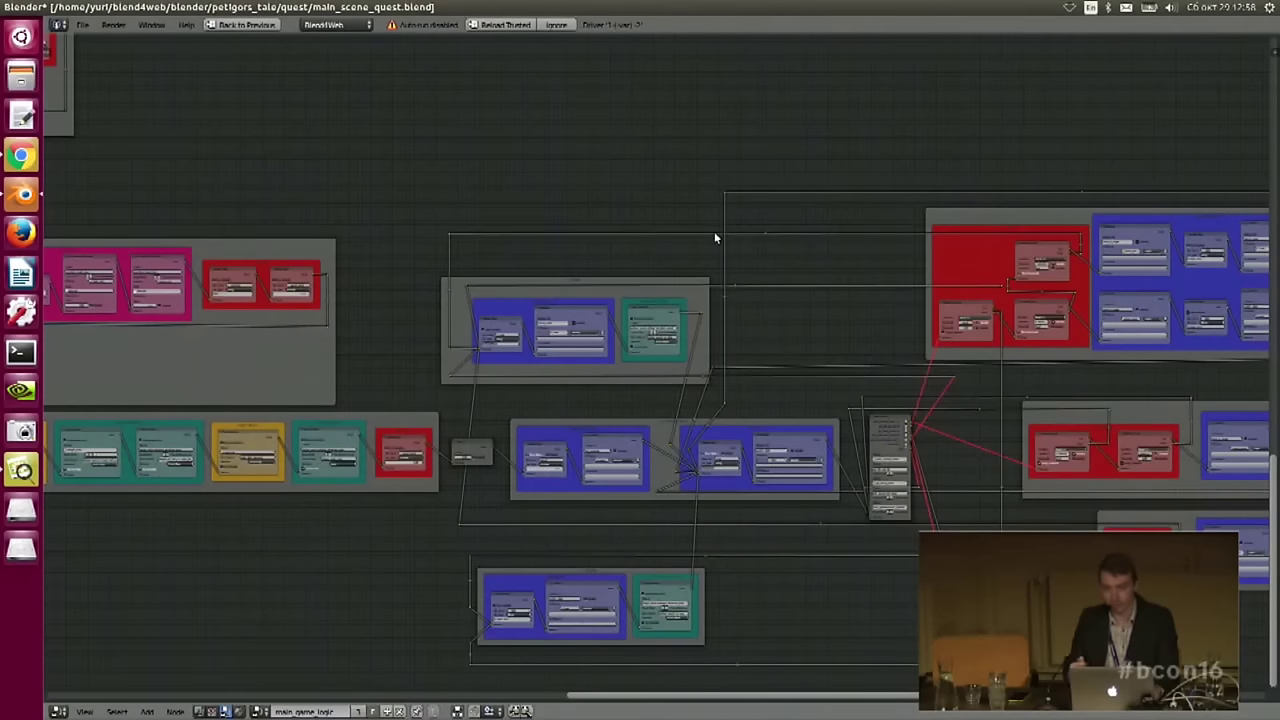
{"action": "scroll", "coordinate": [764, 369], "scroll_direction": "up", "scroll_amount": 3}
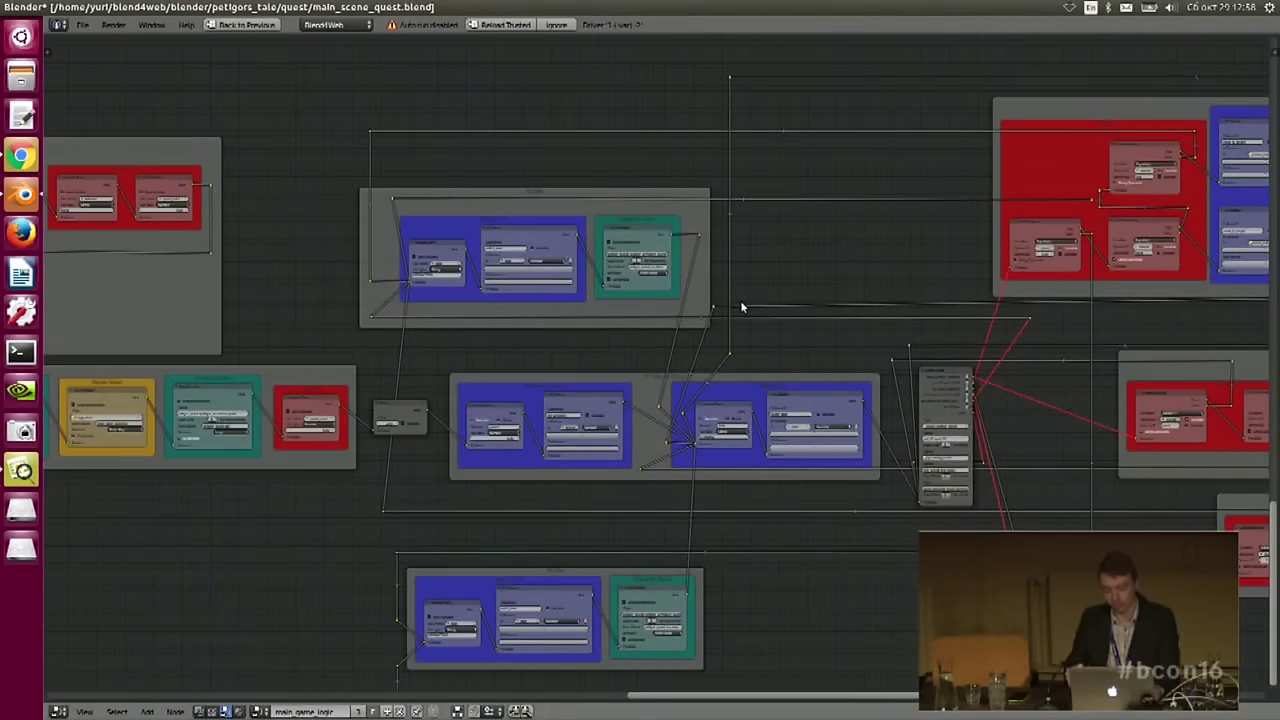
{"action": "scroll", "coordinate": [716, 300], "scroll_direction": "up", "scroll_amount": 3}
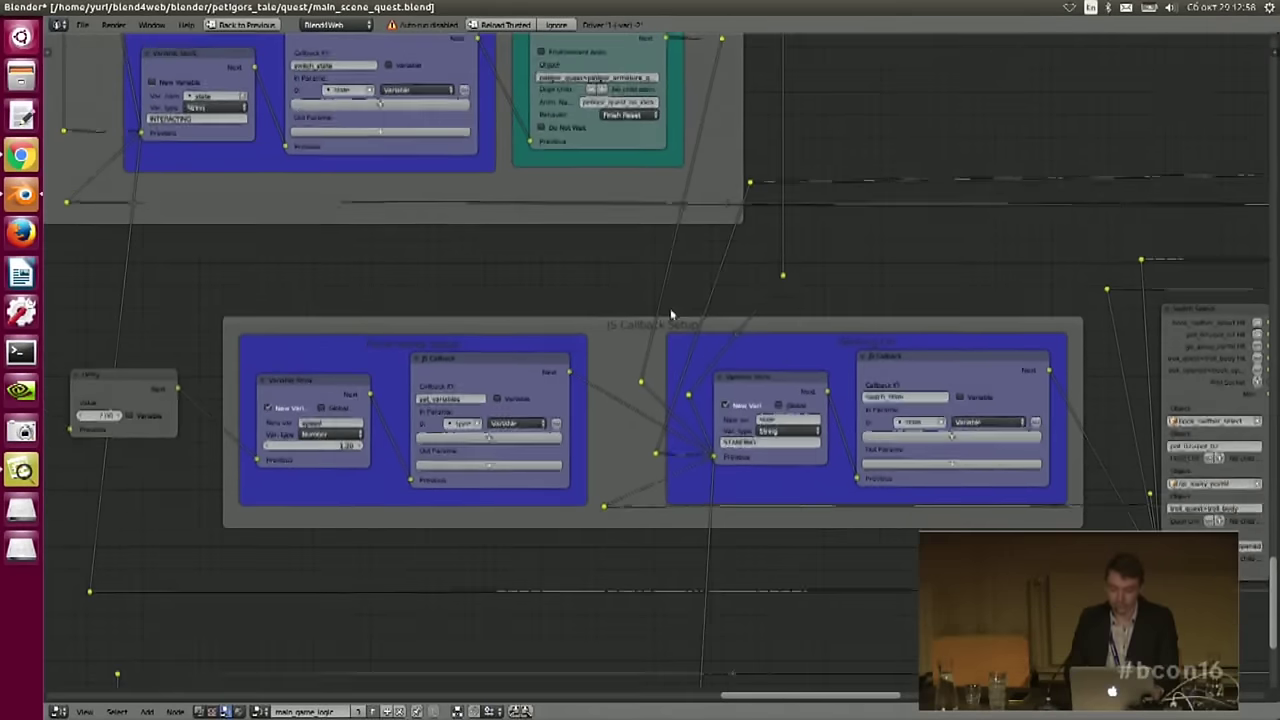
{"action": "scroll", "coordinate": [660, 318], "scroll_direction": "up", "scroll_amount": 1}
- Select the set_variables JS Callback node and the speed Variable Store node in turn, and trace the link from the Delay node
{"action": "left_click", "coordinate": [474, 373]}
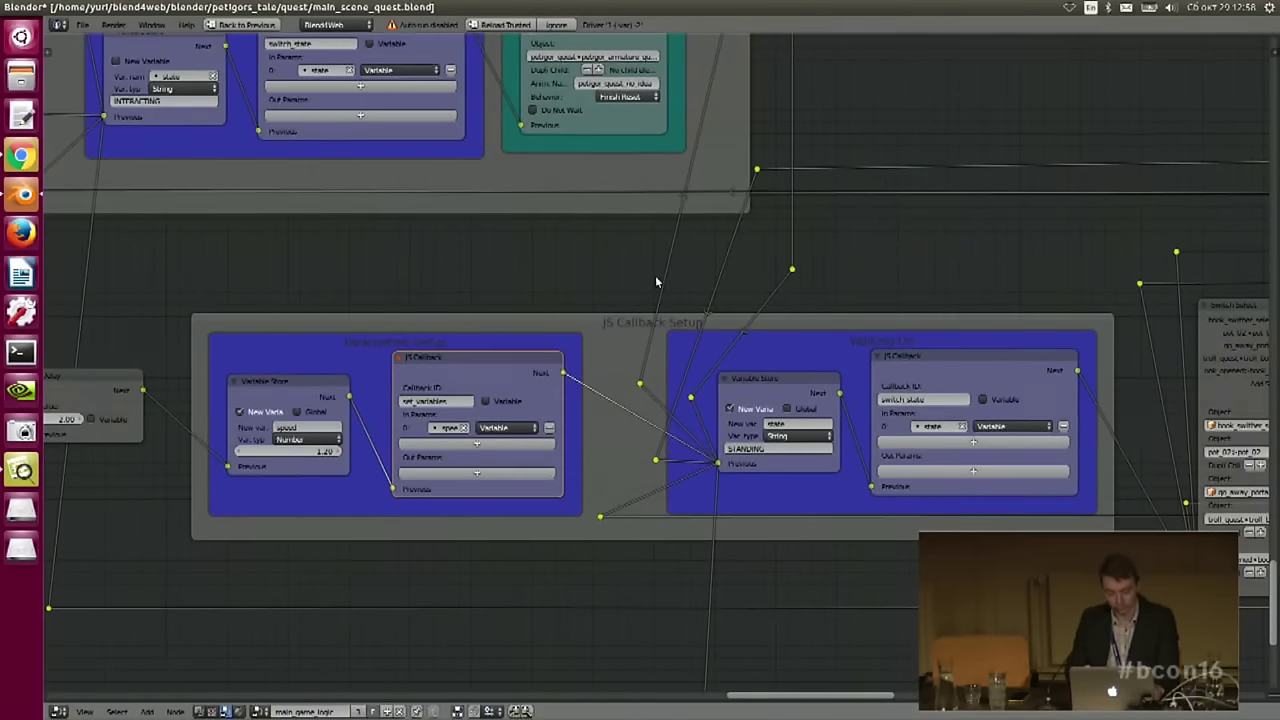
{"action": "middle_click_drag", "start_coordinate": [653, 245], "coordinate": [603, 268]}
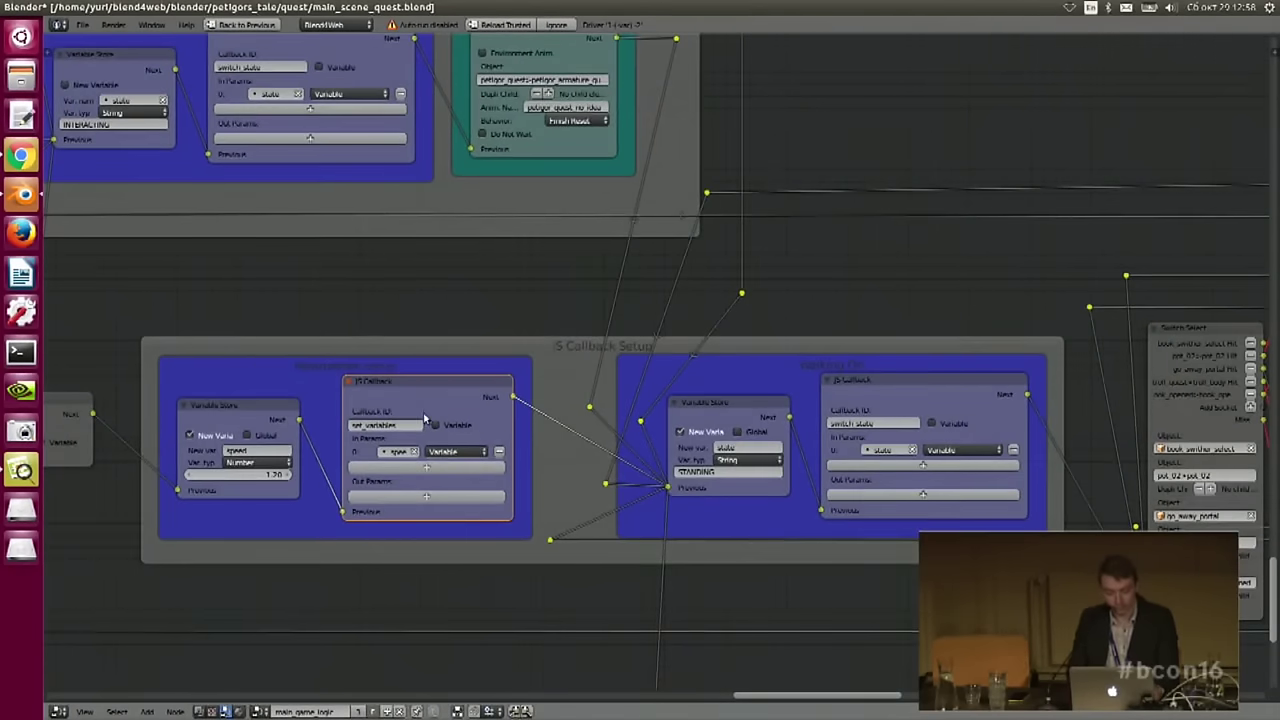
{"action": "left_click", "coordinate": [223, 414]}
{"action": "middle_click_drag", "start_coordinate": [437, 371], "coordinate": [645, 343]}
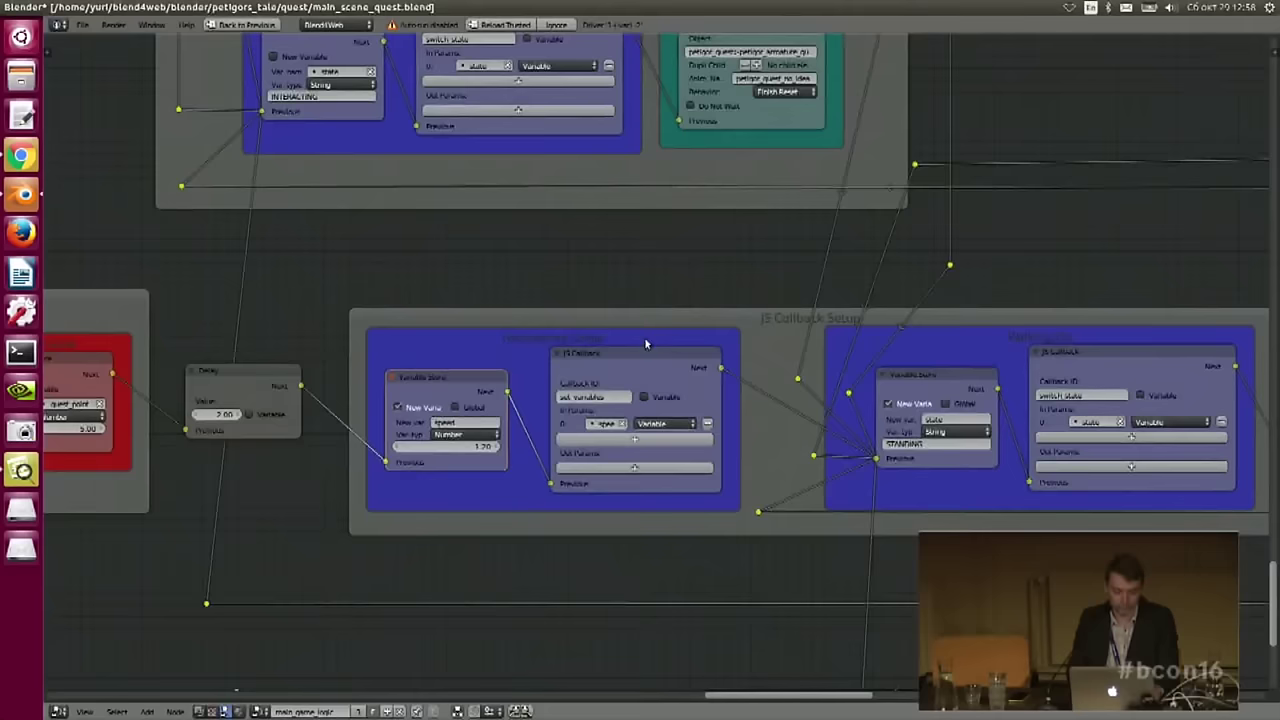
- Examine the Parametres Setup frame closely, from its speed variable settings to the input parameter passed to the set_variables callback
{"action": "scroll", "coordinate": [450, 377], "scroll_direction": "up", "scroll_amount": 2}
{"action": "middle_click_drag", "start_coordinate": [662, 289], "coordinate": [632, 286]}
{"action": "middle_click_drag", "start_coordinate": [665, 348], "coordinate": [532, 348]}
{"action": "left_click_drag", "start_coordinate": [252, 383], "coordinate": [257, 380]}
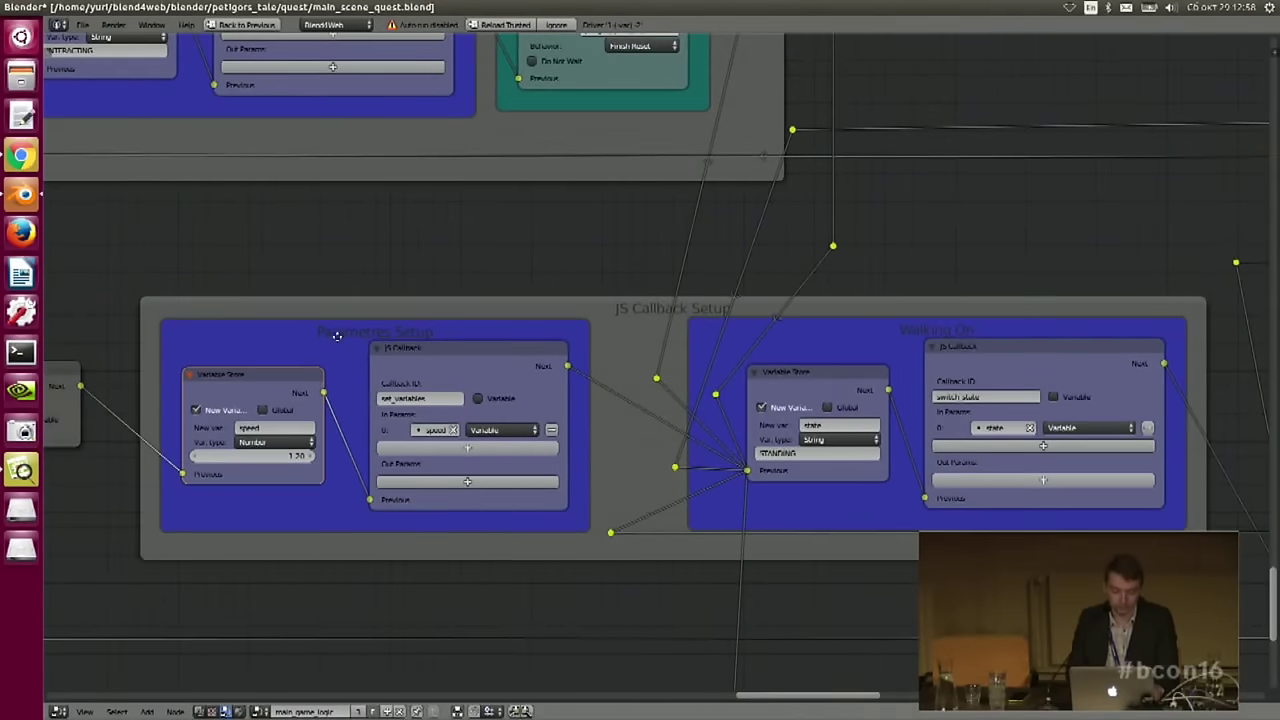
{"action": "middle_click_drag", "start_coordinate": [337, 336], "coordinate": [443, 323]}
{"action": "scroll", "coordinate": [408, 236], "scroll_direction": "up", "scroll_amount": 2}
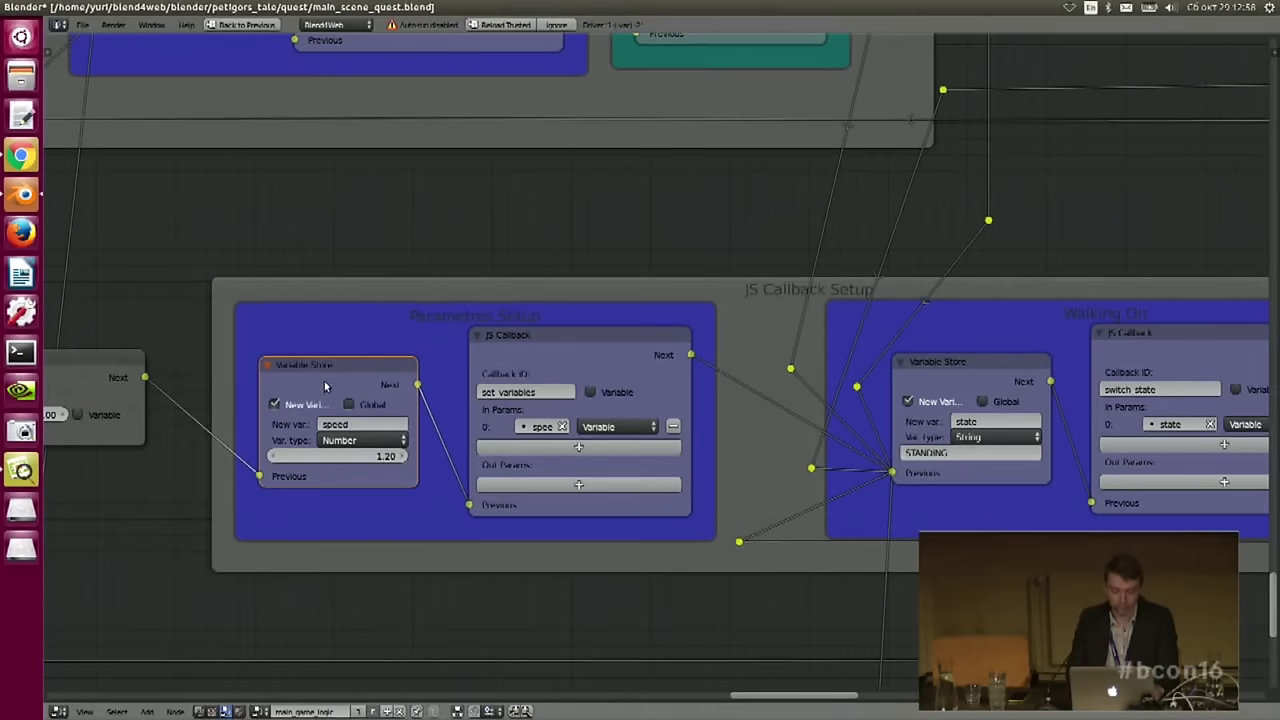
{"action": "left_click_drag", "start_coordinate": [324, 386], "coordinate": [324, 392]}
{"action": "left_click", "coordinate": [543, 346]}
{"action": "left_click_drag", "start_coordinate": [543, 346], "coordinate": [543, 347]}
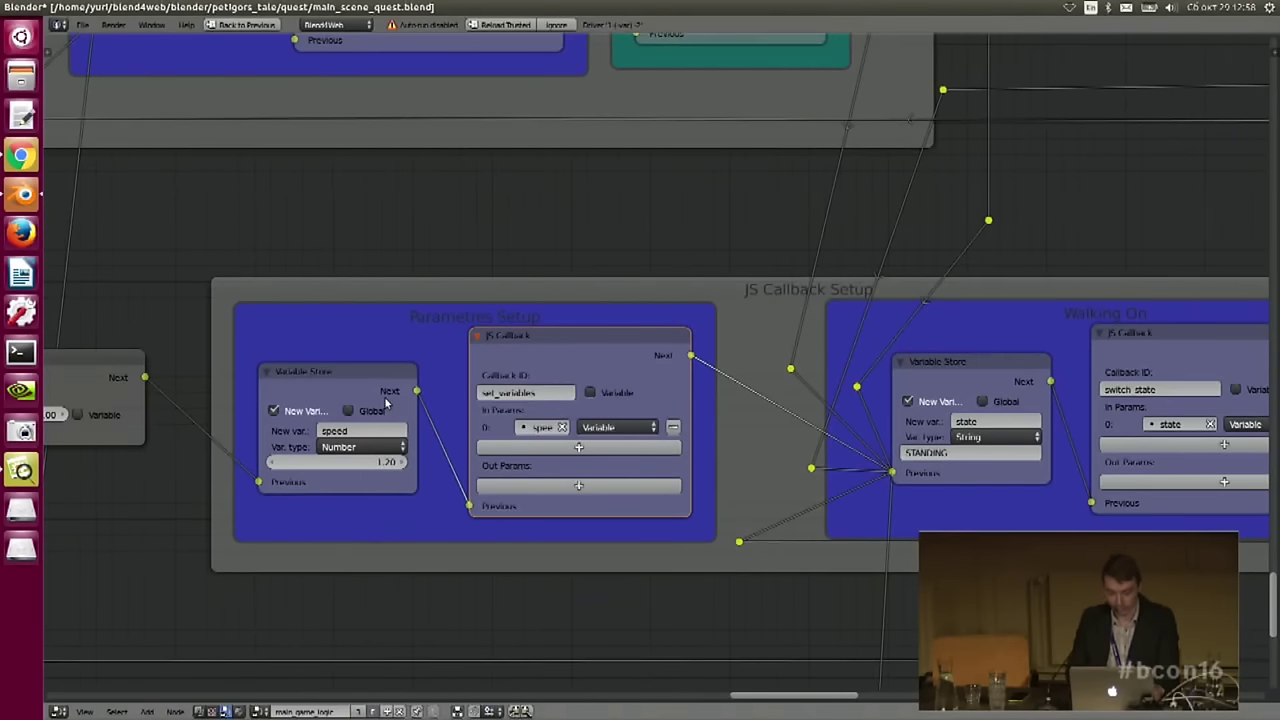
- Shift the set_variables JS Callback node slightly within the Parametres Setup frame, and inspect the neighbouring Walking On frame
{"action": "left_click_drag", "start_coordinate": [551, 351], "coordinate": [550, 354]}
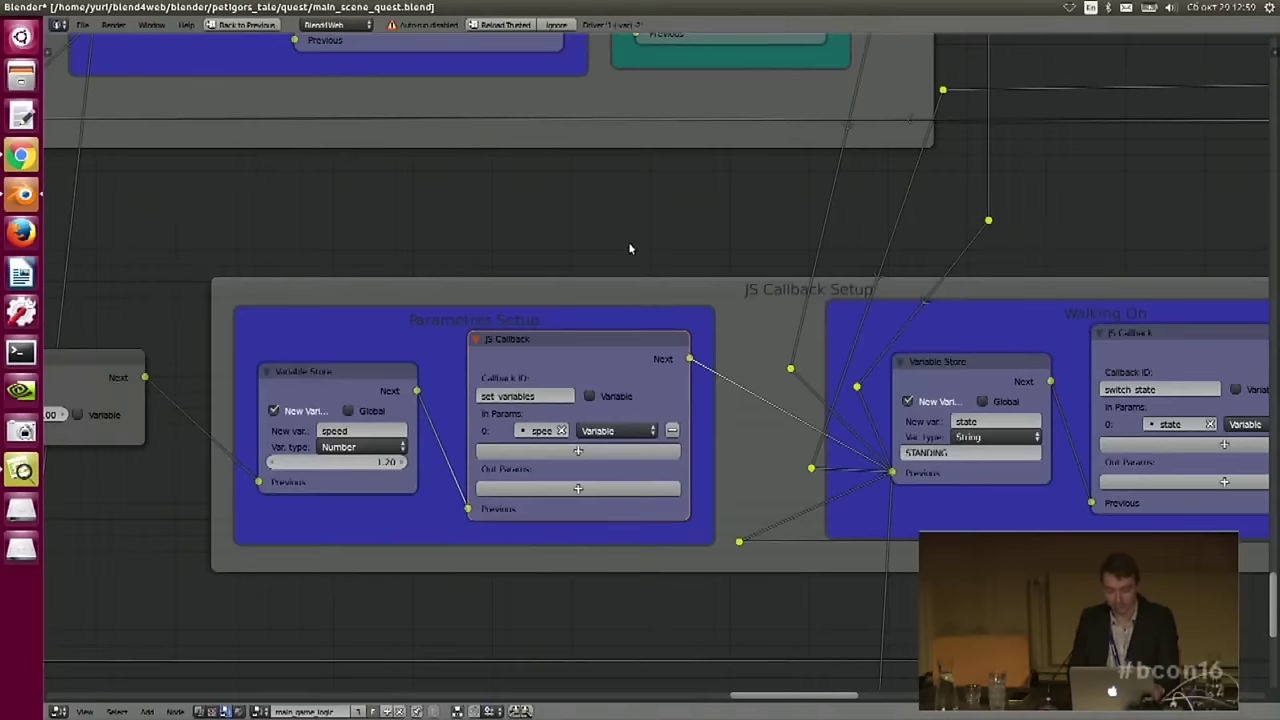
{"action": "scroll", "coordinate": [622, 252], "scroll_direction": "right", "scroll_amount": 3}
{"action": "scroll", "coordinate": [634, 340], "scroll_direction": "right", "scroll_amount": 3}
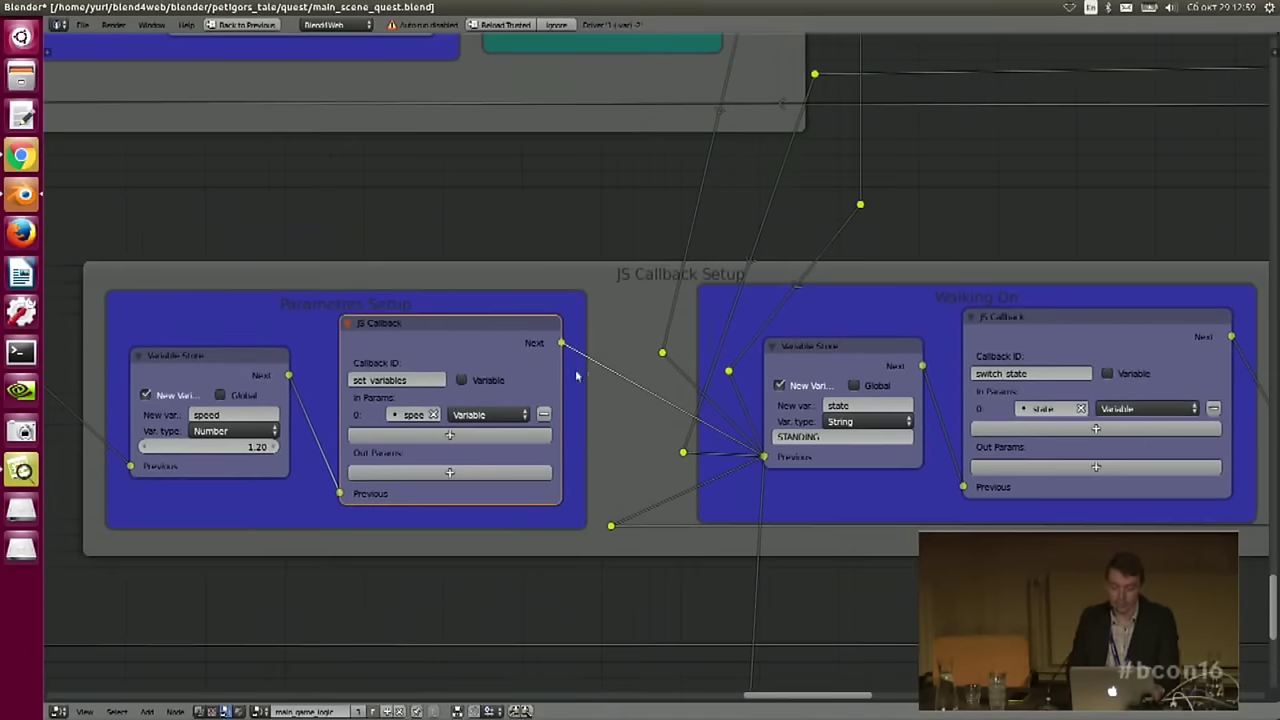
{"action": "left_click_drag", "start_coordinate": [471, 340], "coordinate": [477, 339]}
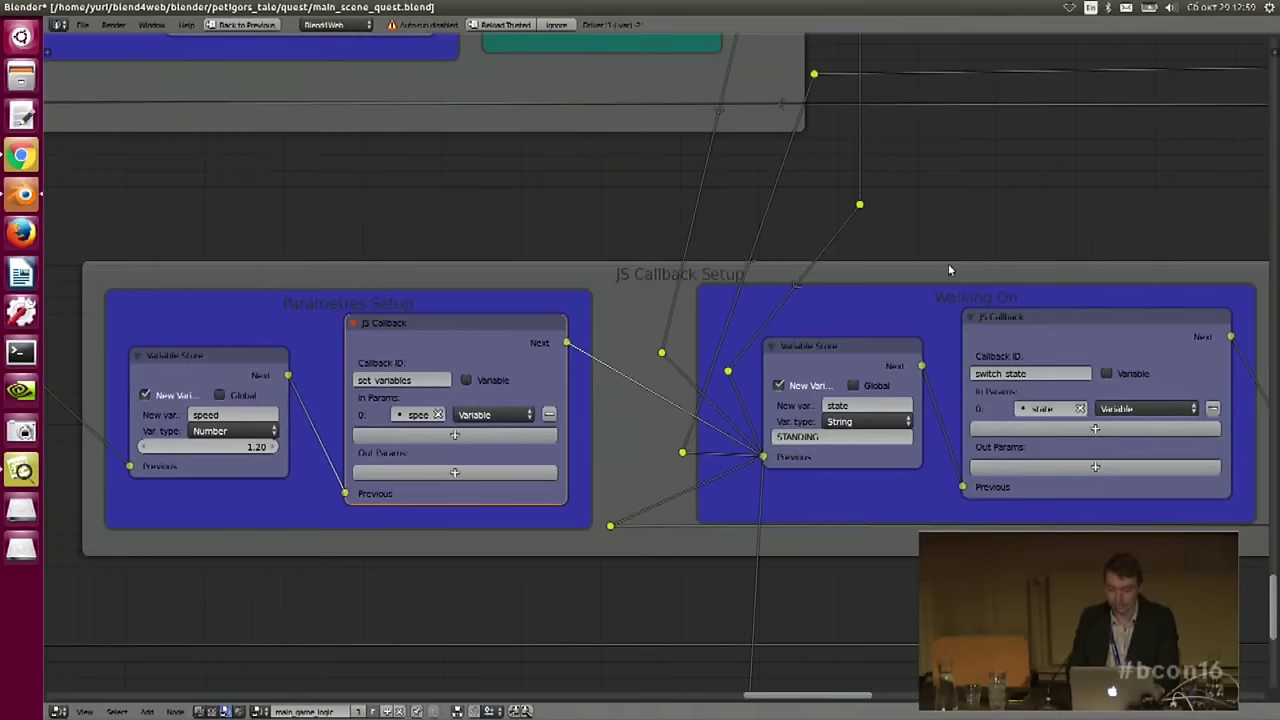
{"action": "scroll", "coordinate": [476, 326], "scroll_direction": "right", "scroll_amount": 3}
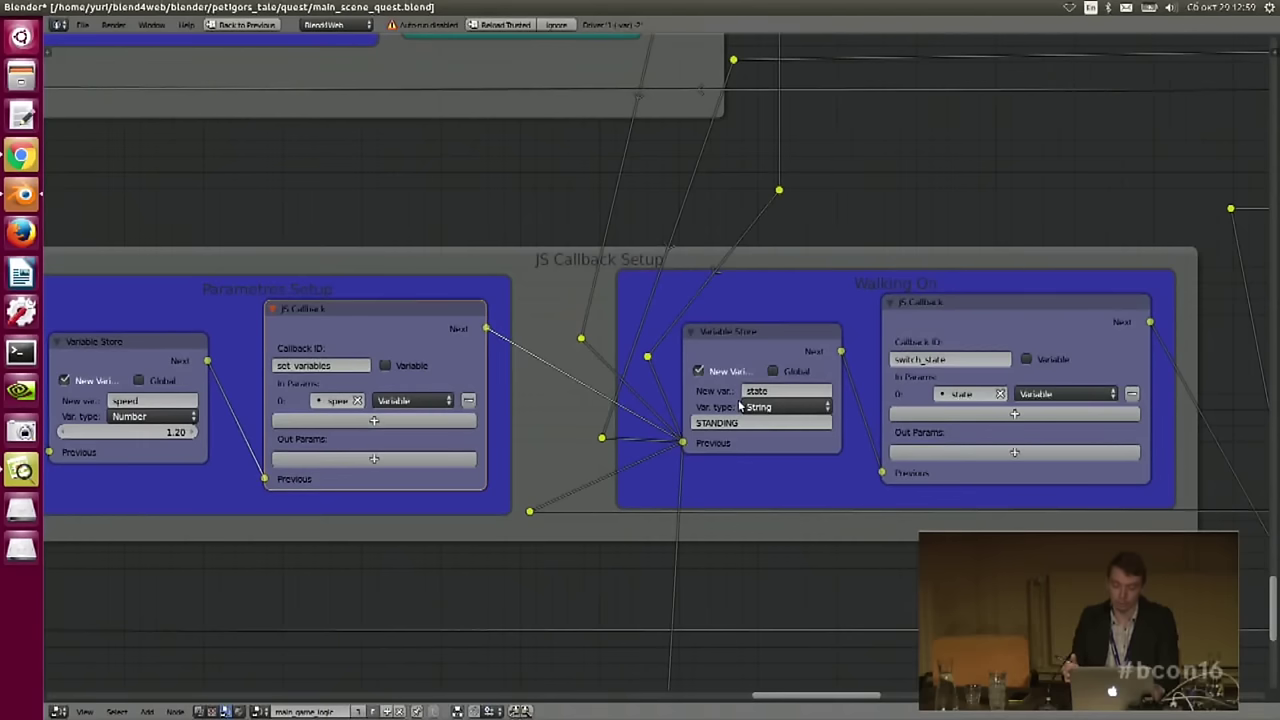
- Select the Switch Select node that follows the switch_state callback and trace its outputs to the Conditional Jump nodes
{"action": "scroll", "coordinate": [599, 292], "scroll_direction": "down", "scroll_amount": 2}
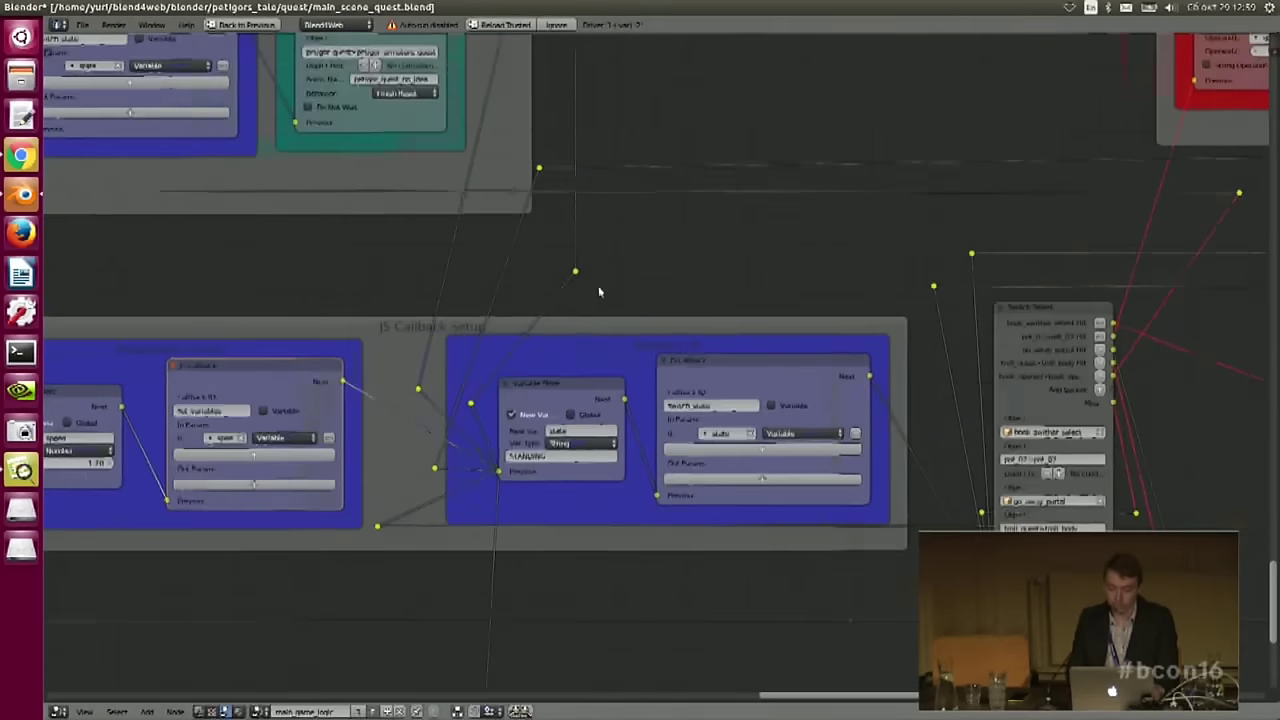
{"action": "middle_click_drag", "start_coordinate": [787, 262], "coordinate": [689, 266]}
{"action": "scroll", "coordinate": [560, 266], "scroll_direction": "down", "scroll_amount": 3}
{"action": "middle_click_drag", "start_coordinate": [560, 266], "coordinate": [391, 274]}
{"action": "scroll", "coordinate": [400, 262], "scroll_direction": "up", "scroll_amount": 2}
{"action": "middle_click_drag", "start_coordinate": [562, 296], "coordinate": [425, 270]}
{"action": "left_click", "coordinate": [414, 295]}
{"action": "middle_click_drag", "start_coordinate": [655, 342], "coordinate": [787, 358]}
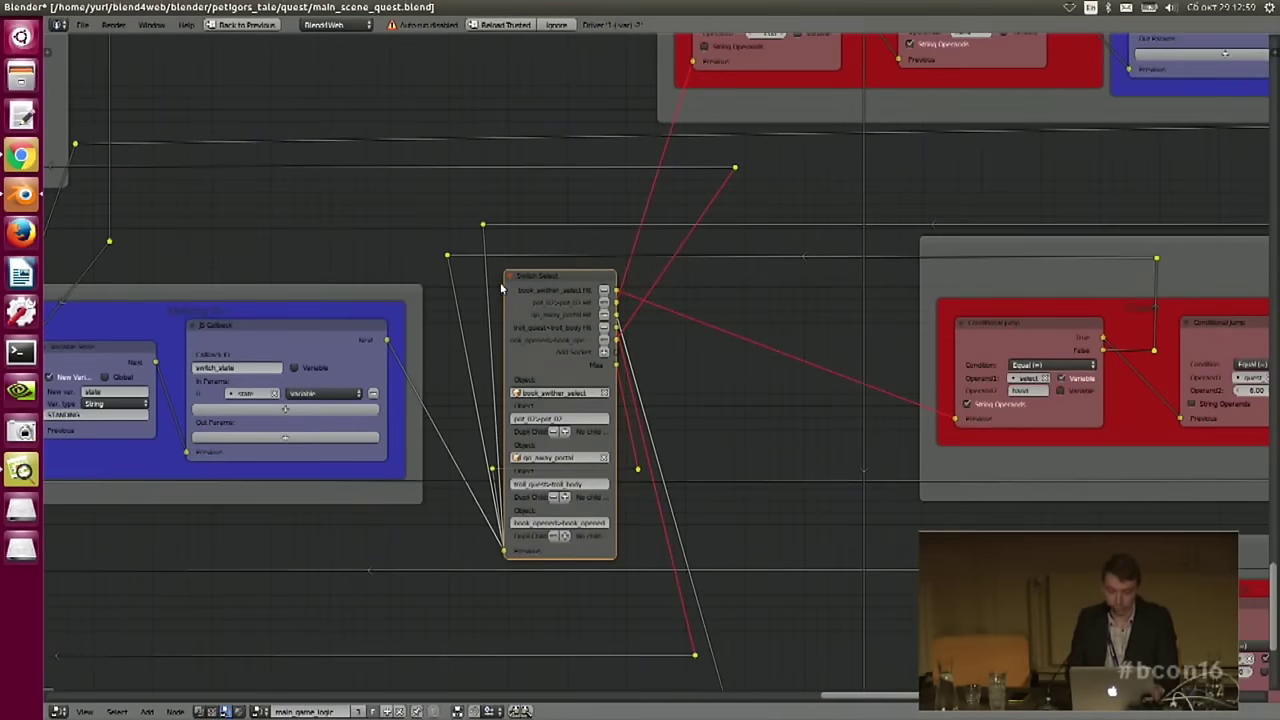
{"action": "middle_click_drag", "start_coordinate": [687, 420], "coordinate": [589, 400]}
{"action": "middle_click_drag", "start_coordinate": [752, 320], "coordinate": [719, 335]}
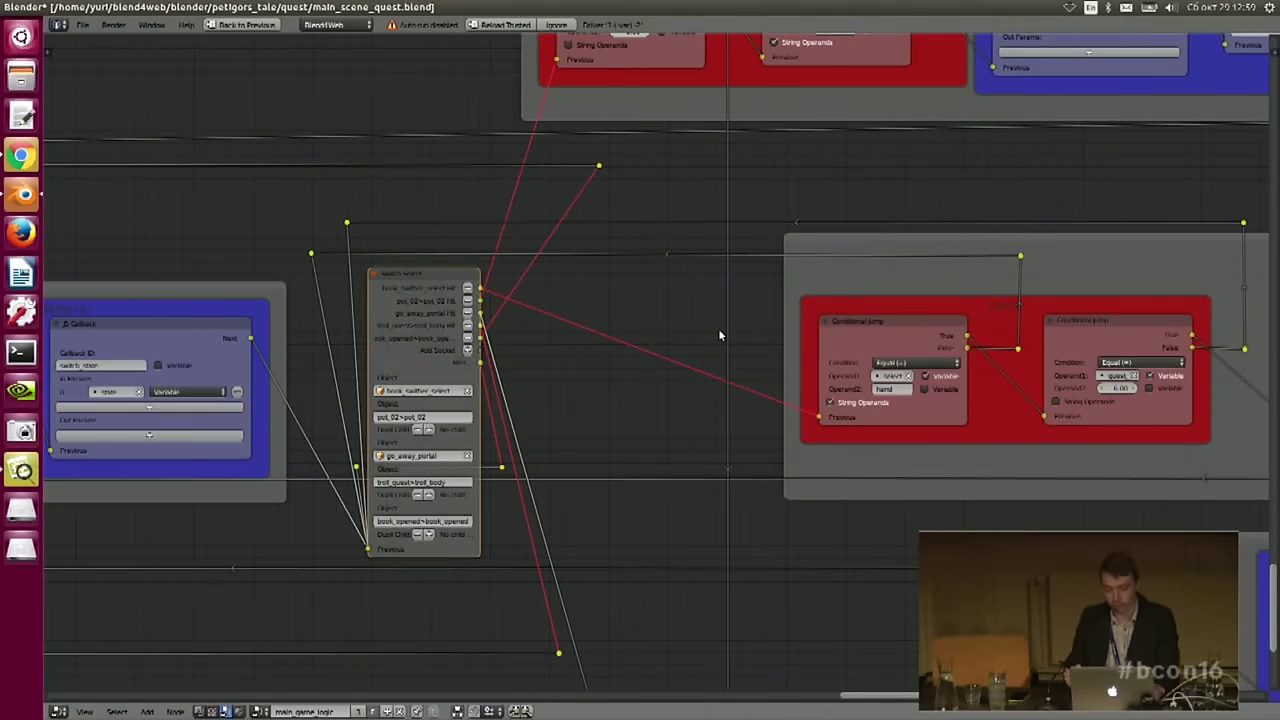
{"action": "scroll", "coordinate": [746, 335], "scroll_direction": "right", "scroll_amount": 3, "text": "ctrl"}
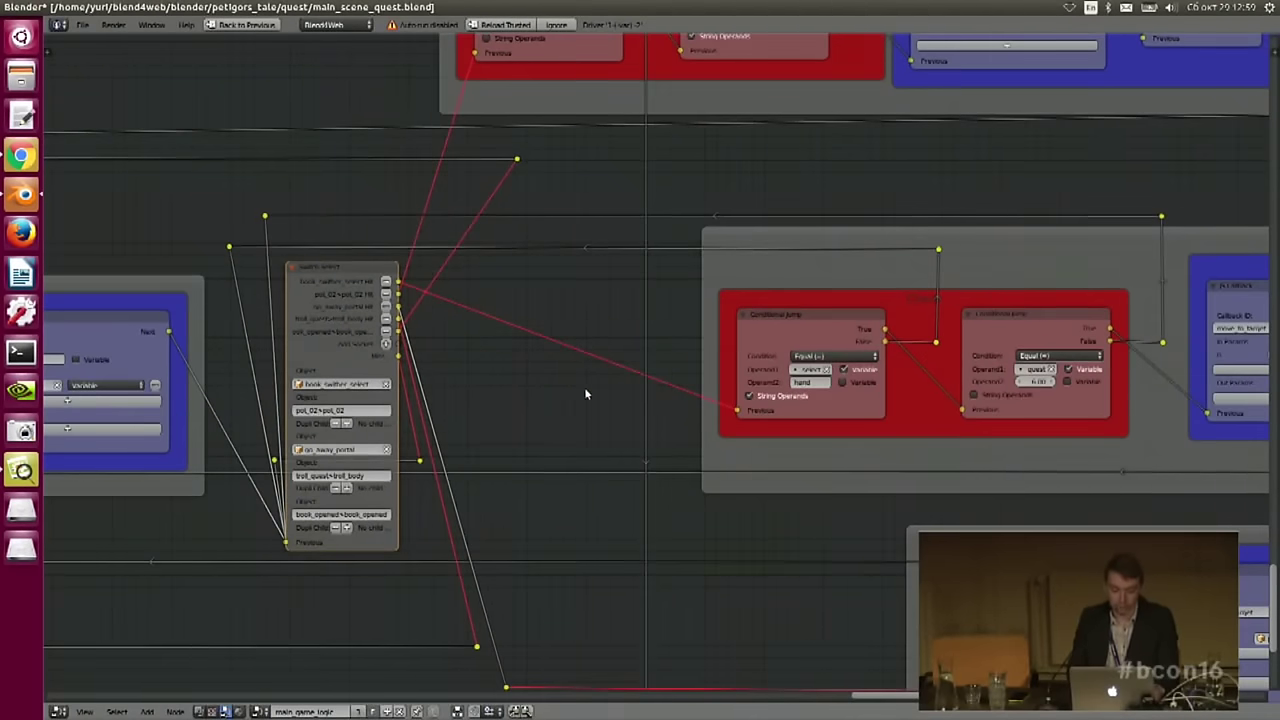
- Switch to Petigor's Tale Quest in Chrome and send the character to several spots on the floor
{"action": "left_click", "coordinate": [21, 156]}
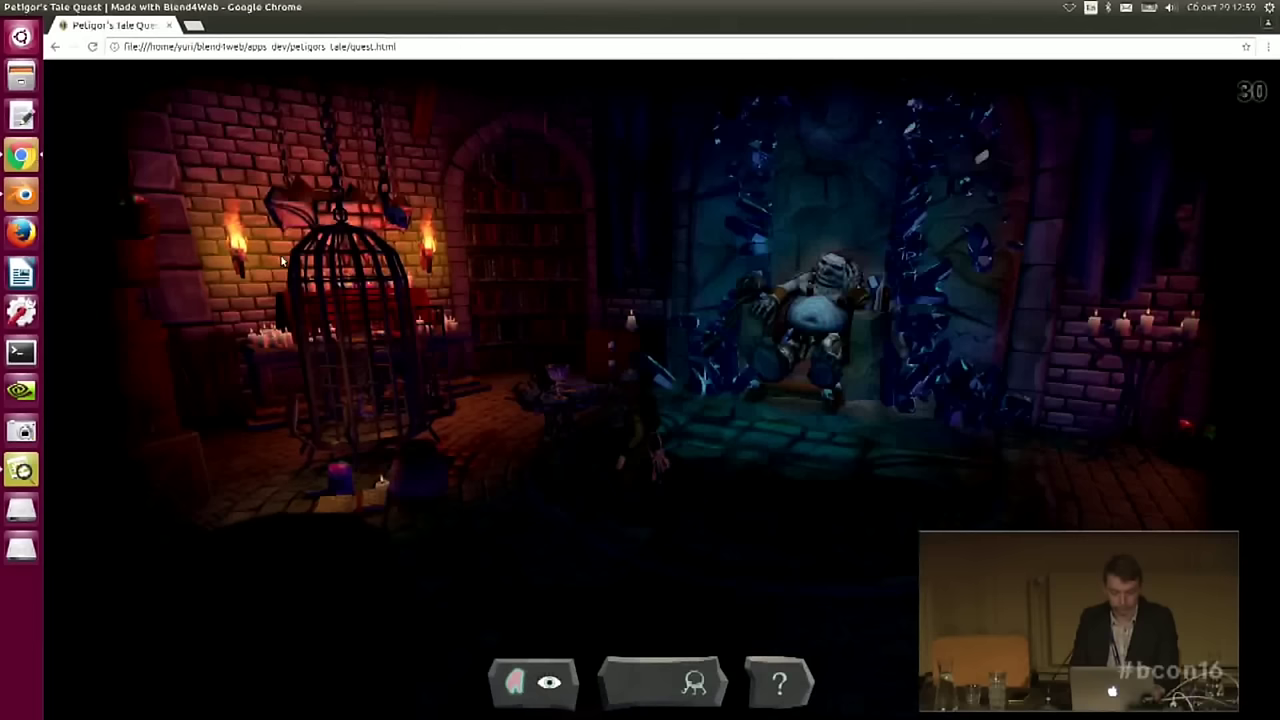
{"action": "left_click", "coordinate": [431, 488]}
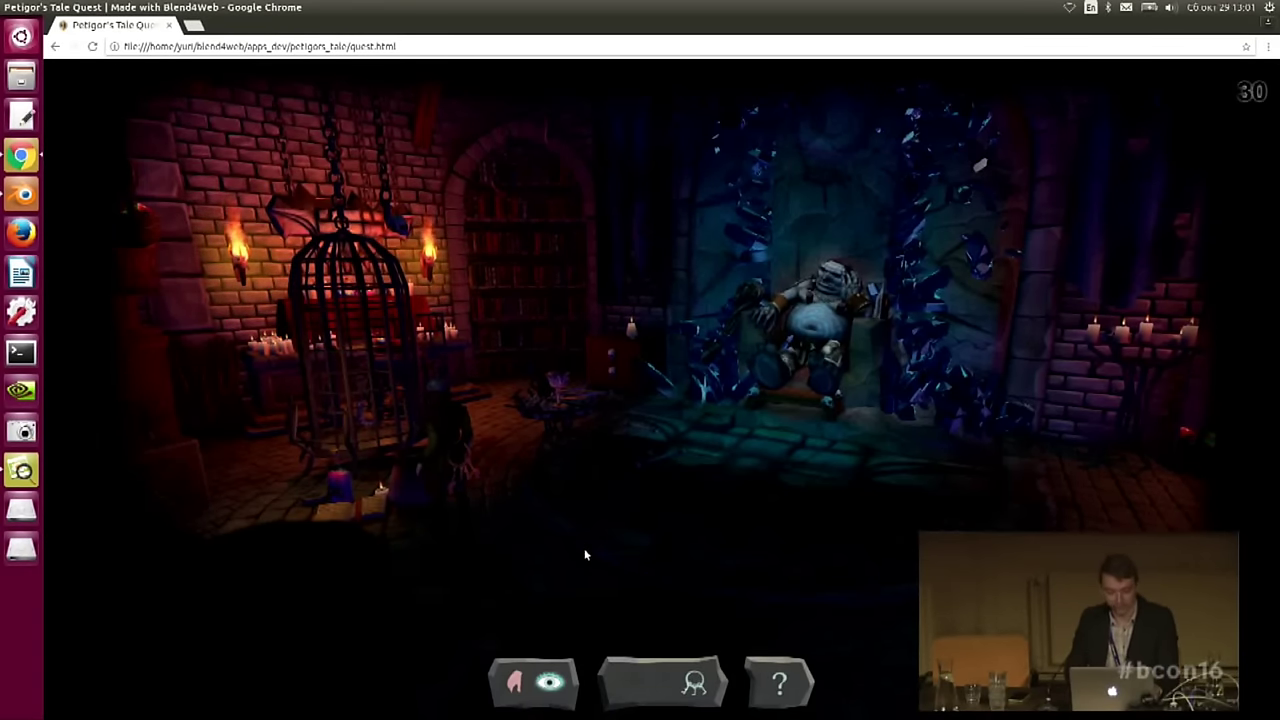
{"action": "left_click", "coordinate": [526, 540]}
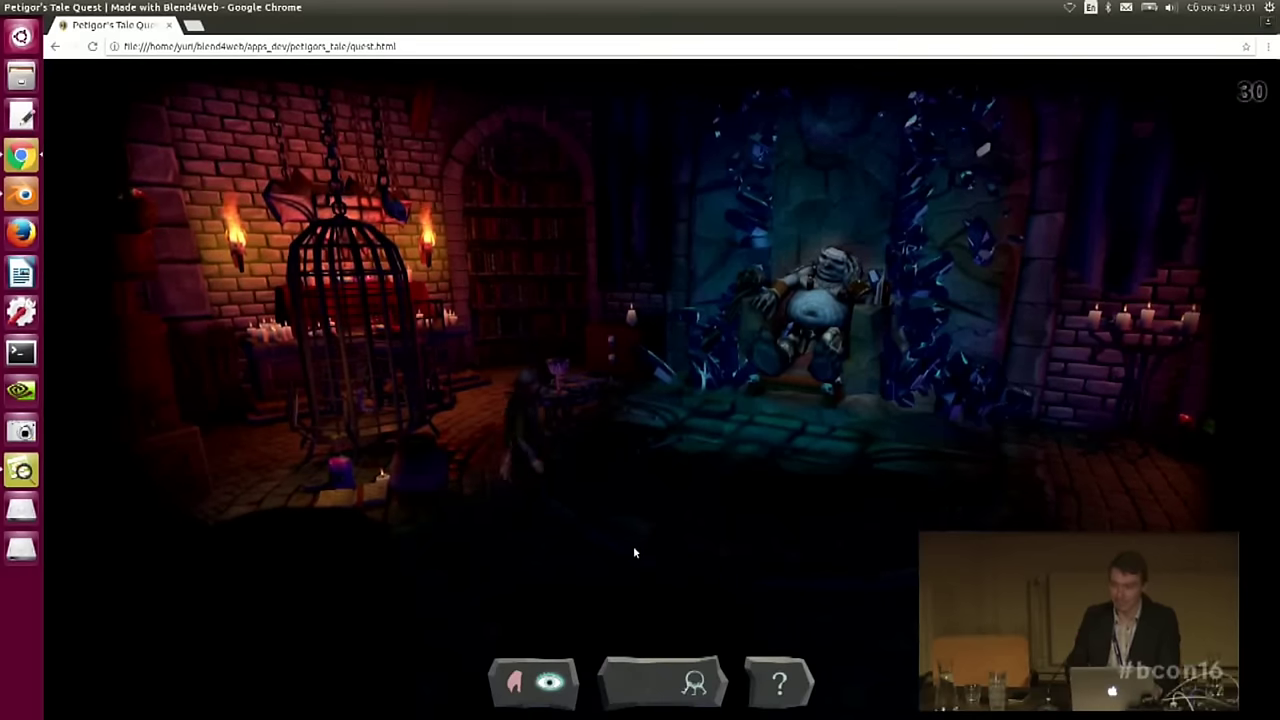
{"action": "left_click", "coordinate": [639, 521]}
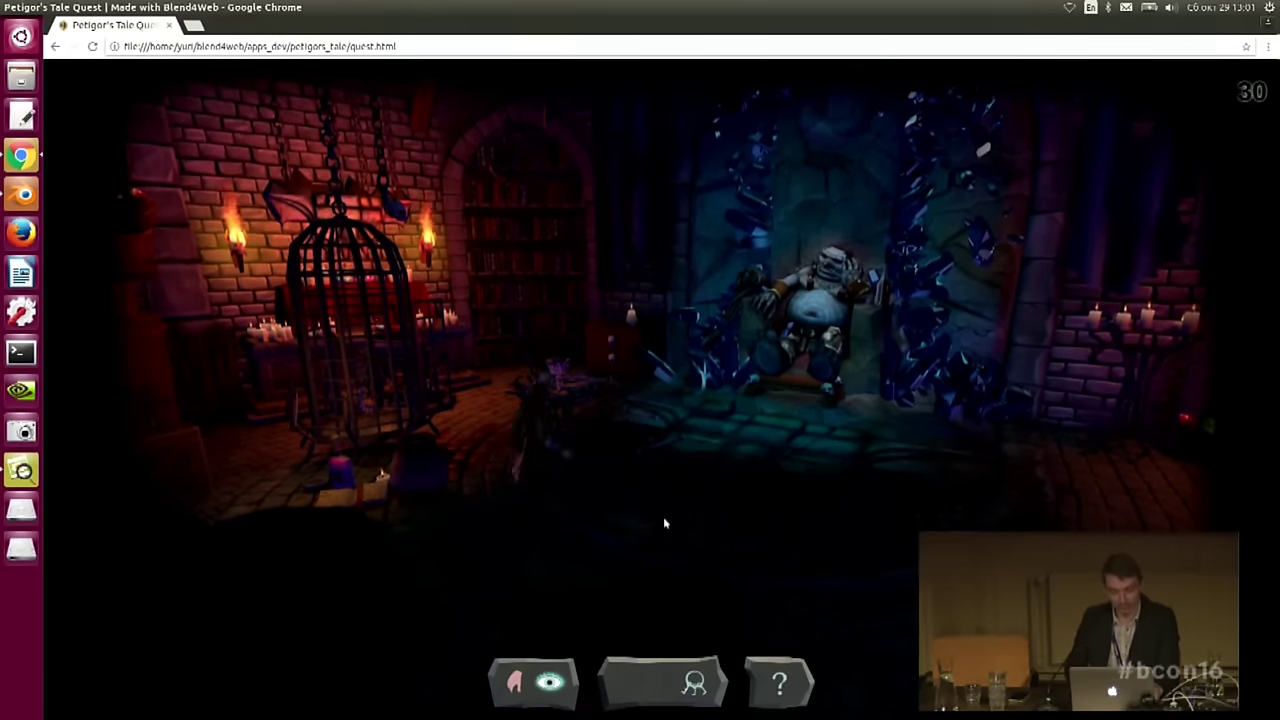
- Switch back to Blender and examine the Hidden Door Opening and Character Go Away groups, from their Conditional Jump nodes to the move_to_target callbacks
{"action": "left_click", "coordinate": [24, 195]}
{"action": "middle_click_drag", "start_coordinate": [700, 448], "coordinate": [397, 445]}
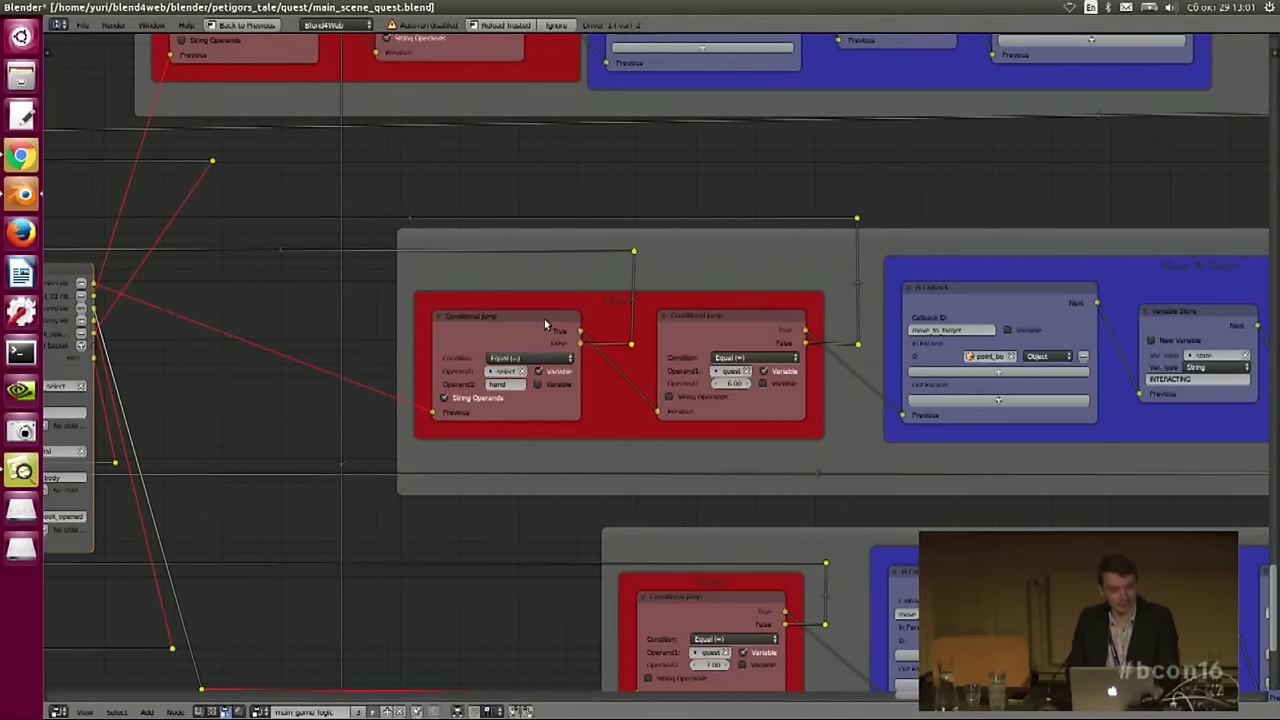
{"action": "scroll", "coordinate": [660, 225], "scroll_direction": "down", "scroll_amount": 3}
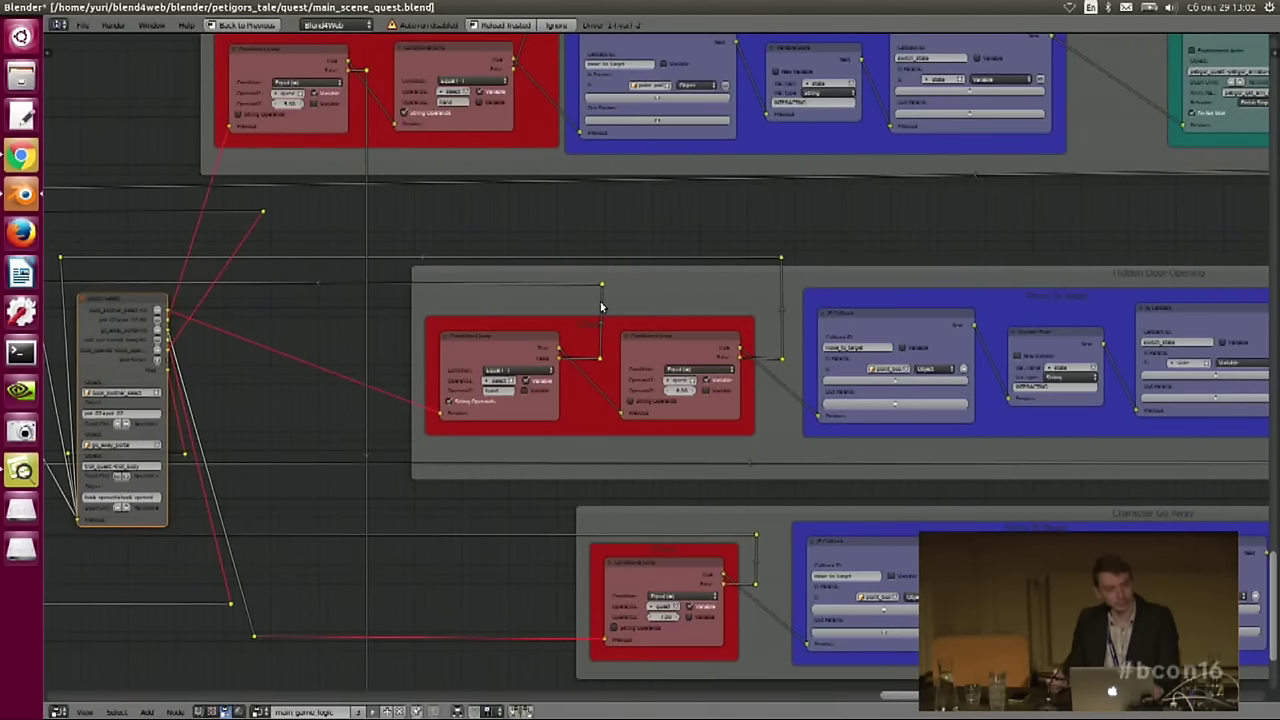
{"action": "middle_click_drag", "start_coordinate": [643, 256], "coordinate": [633, 250]}
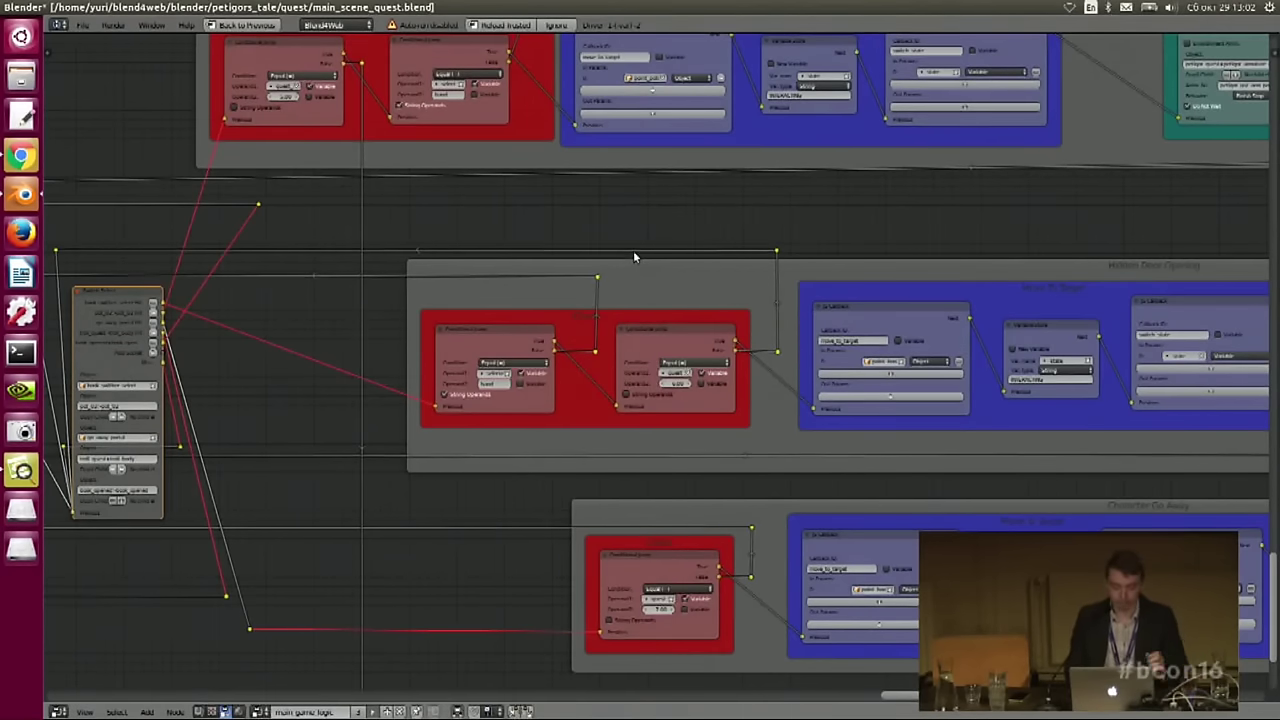
{"action": "scroll", "coordinate": [723, 249], "scroll_direction": "down", "scroll_amount": 4}
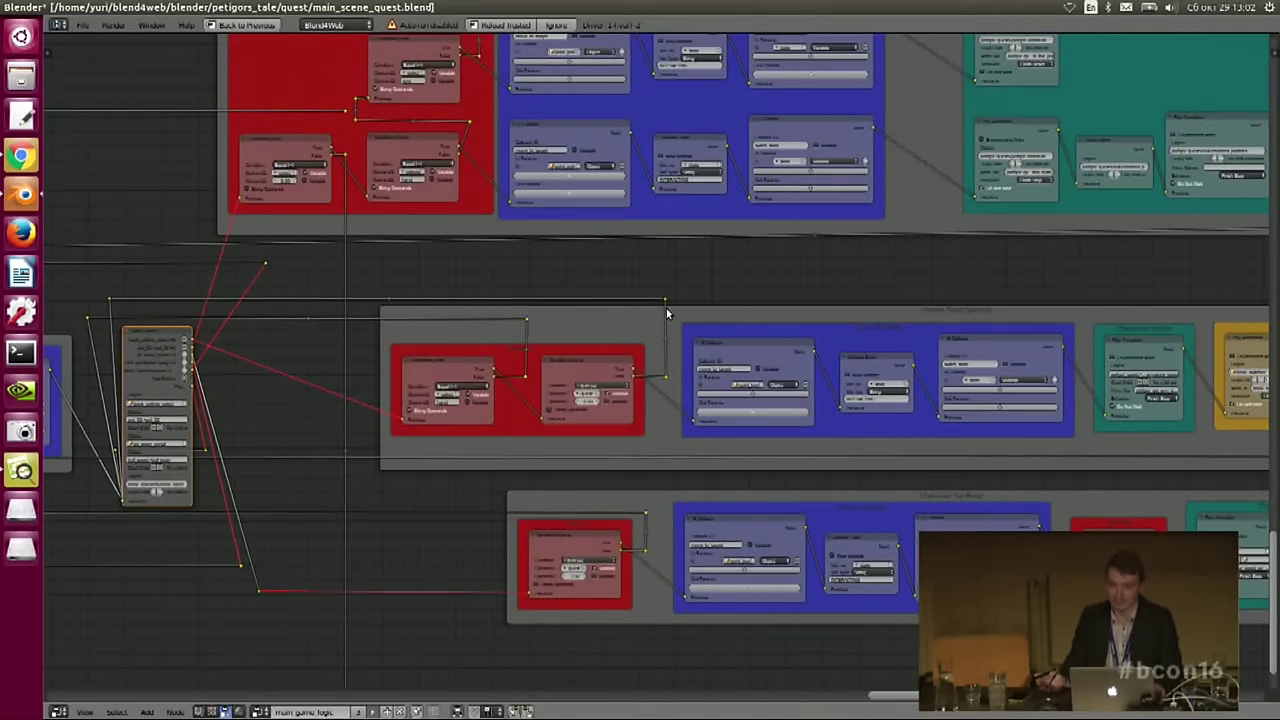
{"action": "middle_click_drag", "start_coordinate": [766, 270], "coordinate": [645, 270]}
{"action": "scroll", "coordinate": [682, 270], "scroll_direction": "up", "scroll_amount": 1}
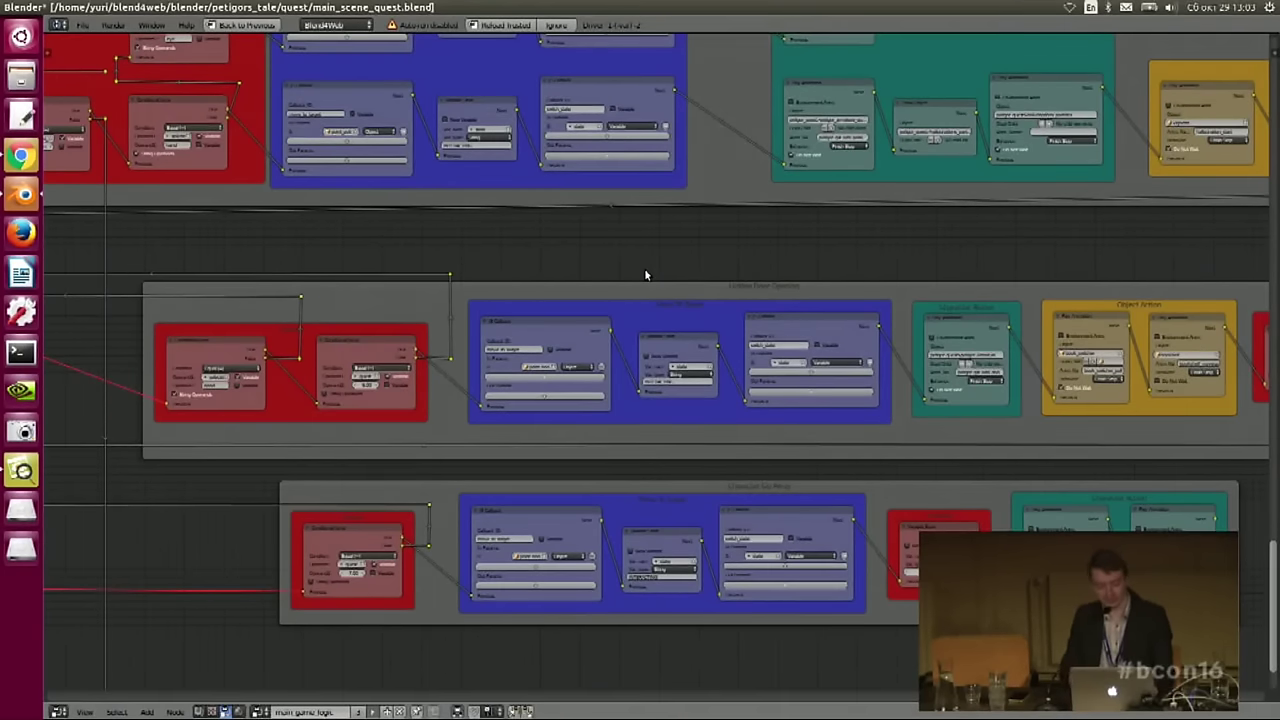
{"action": "middle_click_drag", "start_coordinate": [684, 253], "coordinate": [660, 248]}
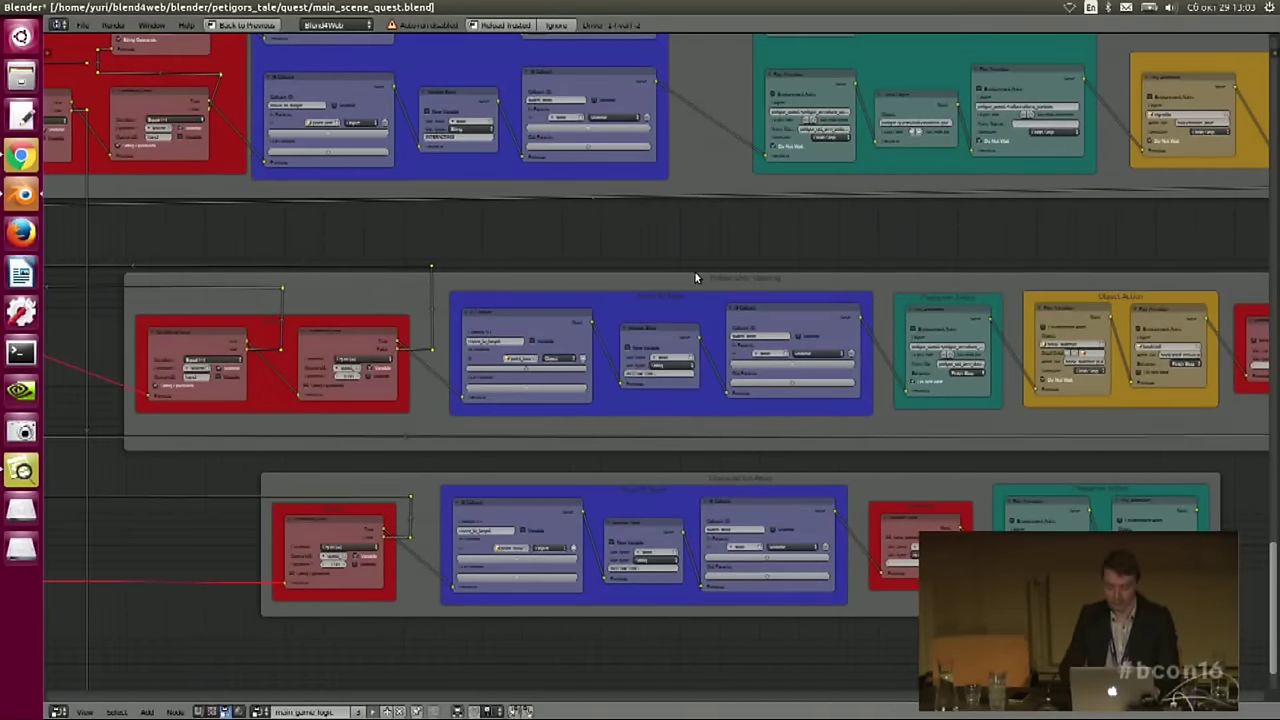
- Restore the split layout, show only the navigation mesh's layer in wireframe, and select the navmesh object
{"action": "key", "text": "ctrl+space"}
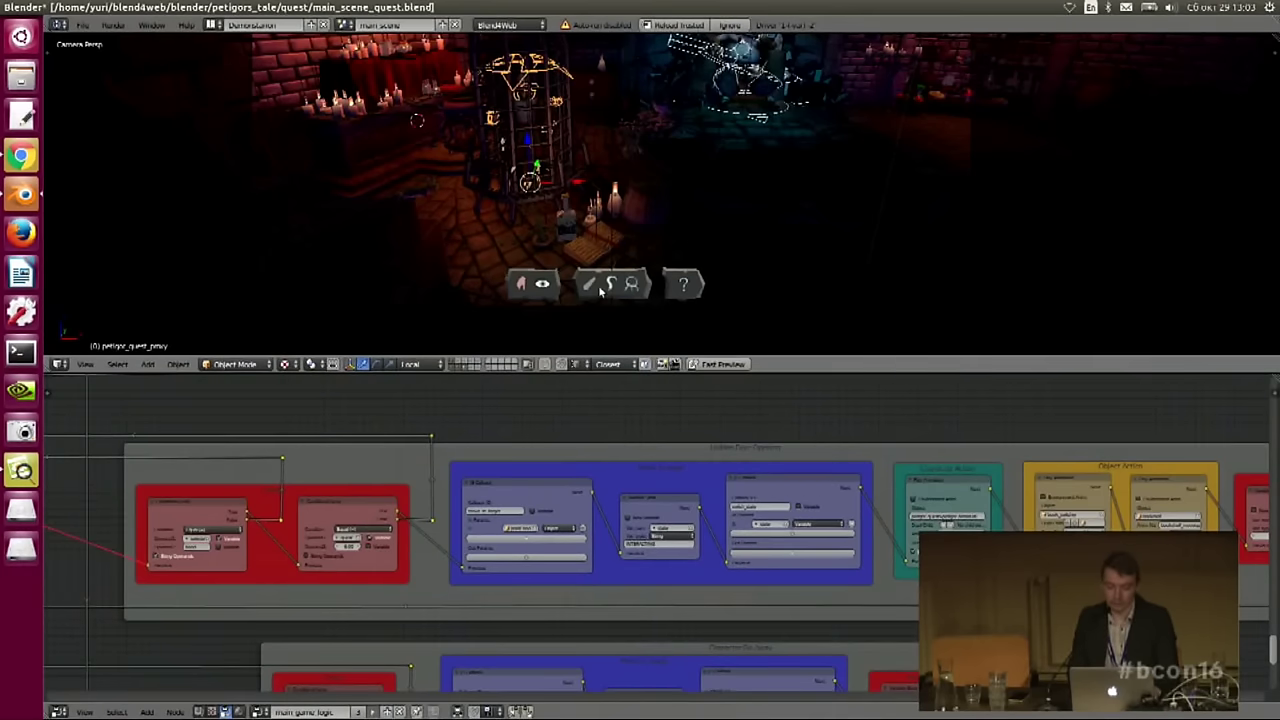
{"action": "left_click", "coordinate": [479, 362]}
{"action": "mouse_move", "coordinate": [746, 201]}
{"action": "middle_mouse_down"}
{"action": "mouse_move", "coordinate": [745, 236]}
{"action": "mouse_move", "coordinate": [706, 227]}
{"action": "mouse_move", "coordinate": [783, 209]}
{"action": "mouse_move", "coordinate": [769, 208]}
{"action": "middle_mouse_up"}
{"action": "key", "text": "z"}
{"action": "right_click", "coordinate": [777, 216]}
- Examine the navmesh from several angles alongside the nodes of the Hidden Door Opening group
{"action": "scroll", "coordinate": [800, 210], "scroll_direction": "down", "scroll_amount": 5}
{"action": "scroll", "coordinate": [684, 281], "scroll_direction": "up", "scroll_amount": 3}
{"action": "middle_click_drag", "start_coordinate": [824, 156], "coordinate": [745, 255]}
{"action": "middle_click_drag", "start_coordinate": [655, 280], "coordinate": [640, 265]}
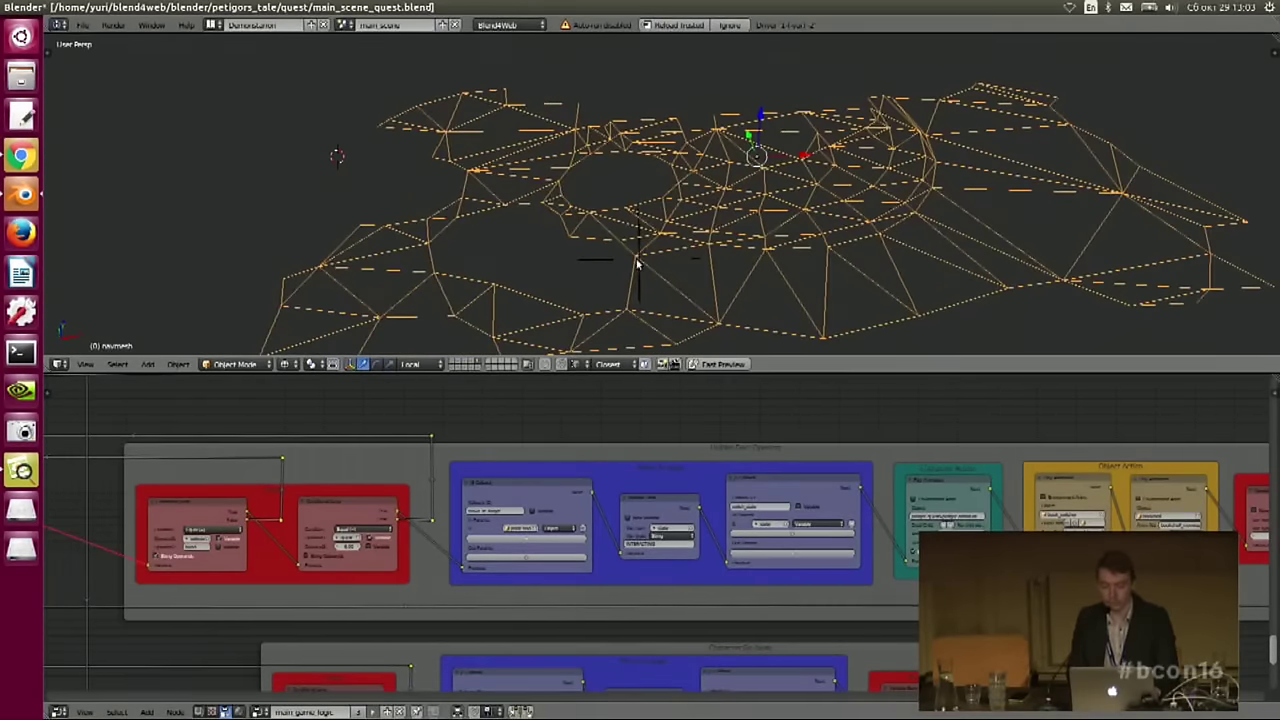
{"action": "middle_click_drag", "start_coordinate": [765, 298], "coordinate": [726, 178]}
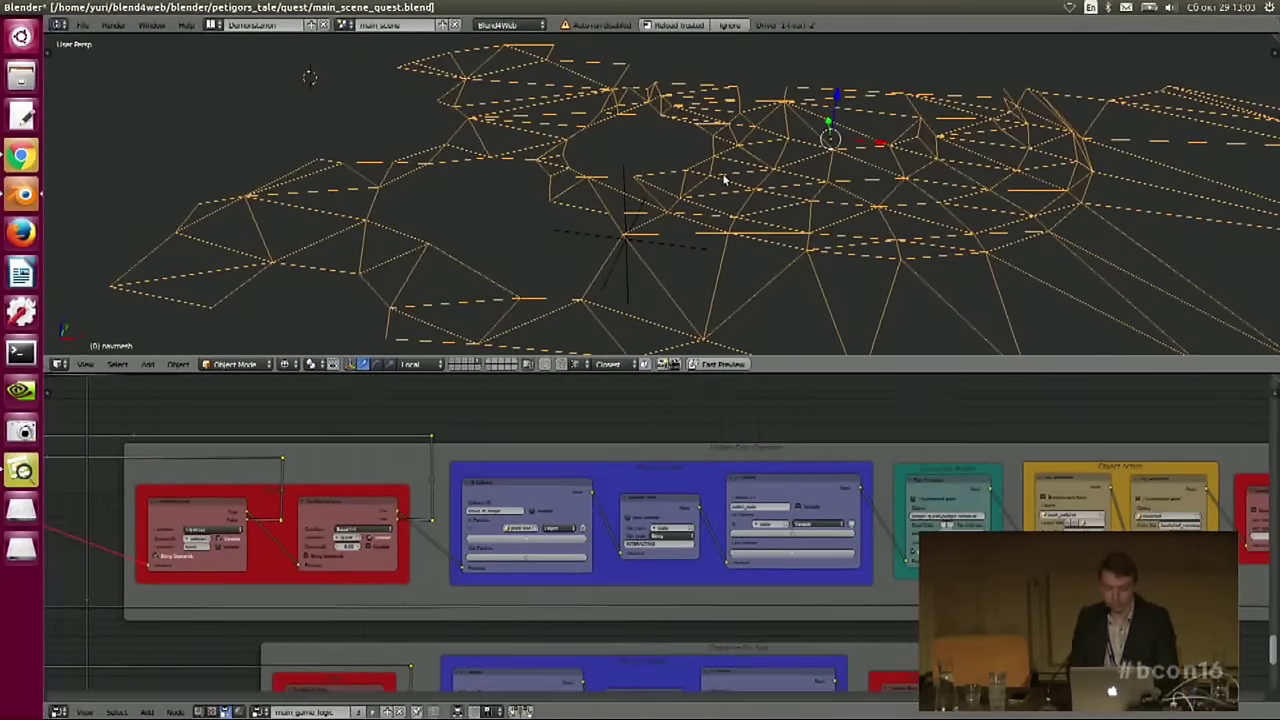
{"action": "middle_click_drag", "start_coordinate": [742, 456], "coordinate": [587, 458]}
{"action": "middle_click_drag", "start_coordinate": [689, 208], "coordinate": [716, 236]}
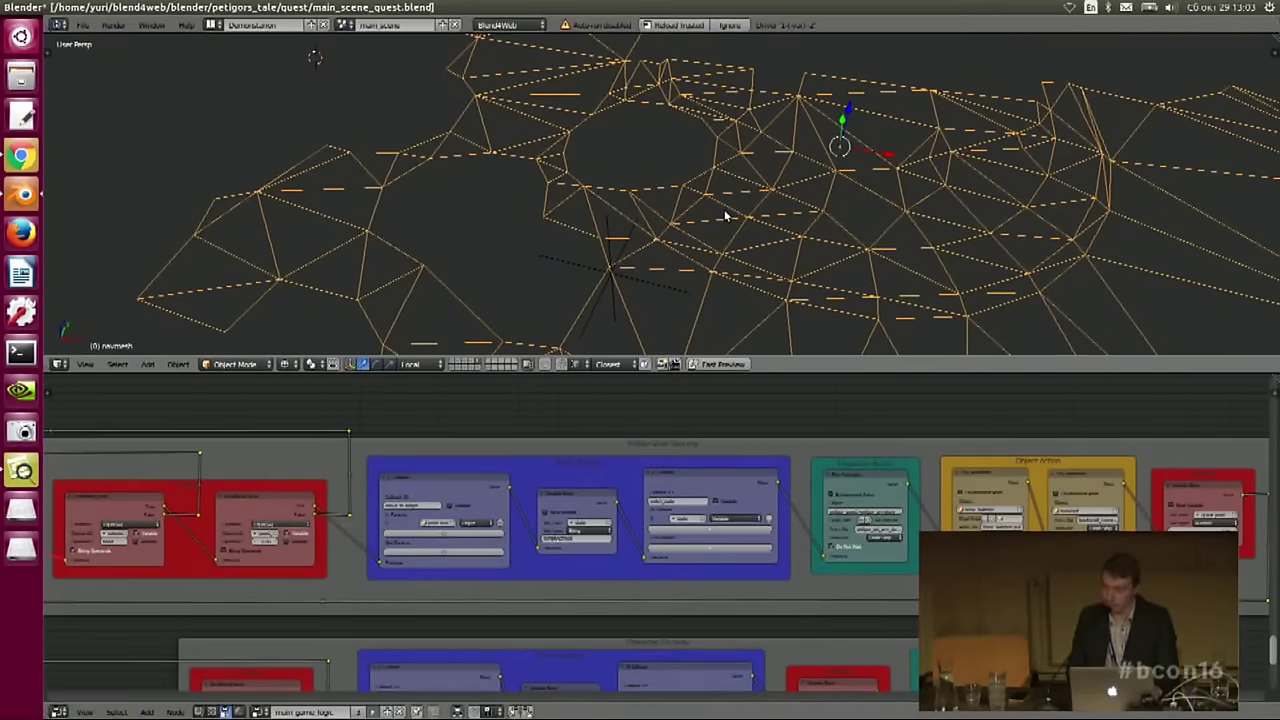
- Maximize the node editor and inspect the movement nodes in the Hidden Door Opening group
{"action": "middle_click_drag", "start_coordinate": [478, 567], "coordinate": [488, 517]}
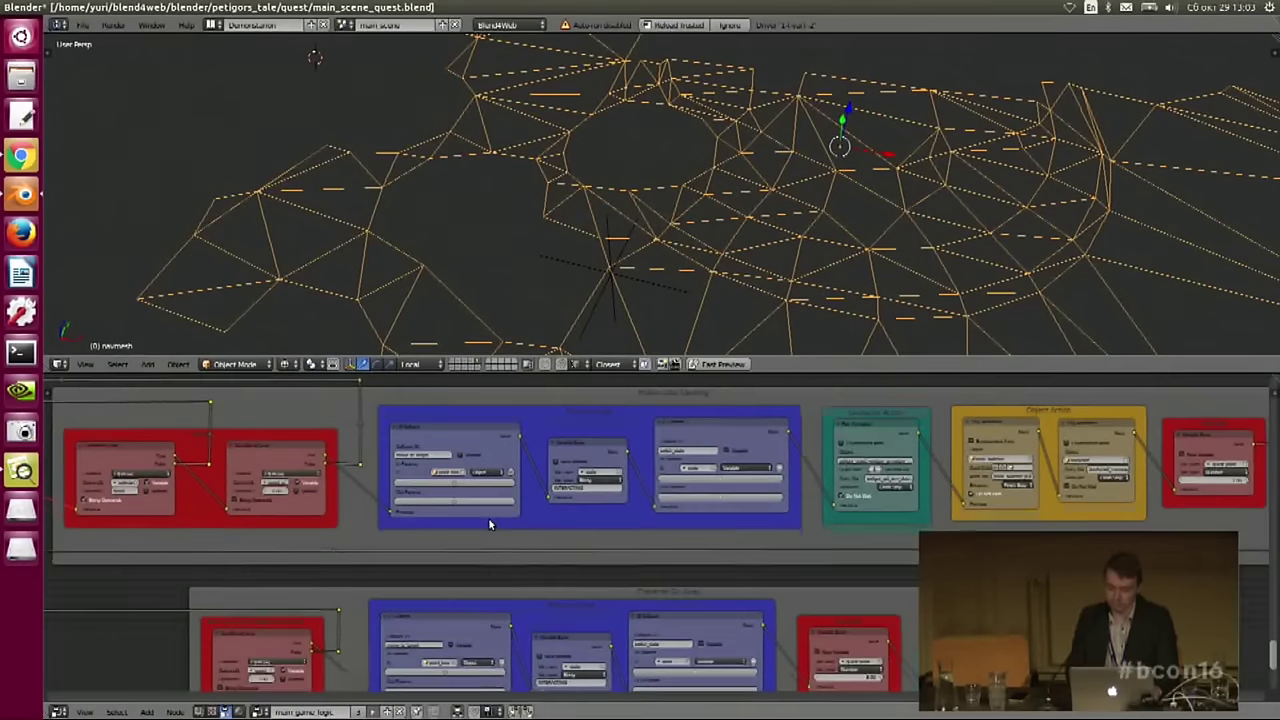
{"action": "key", "text": "shift+space"}
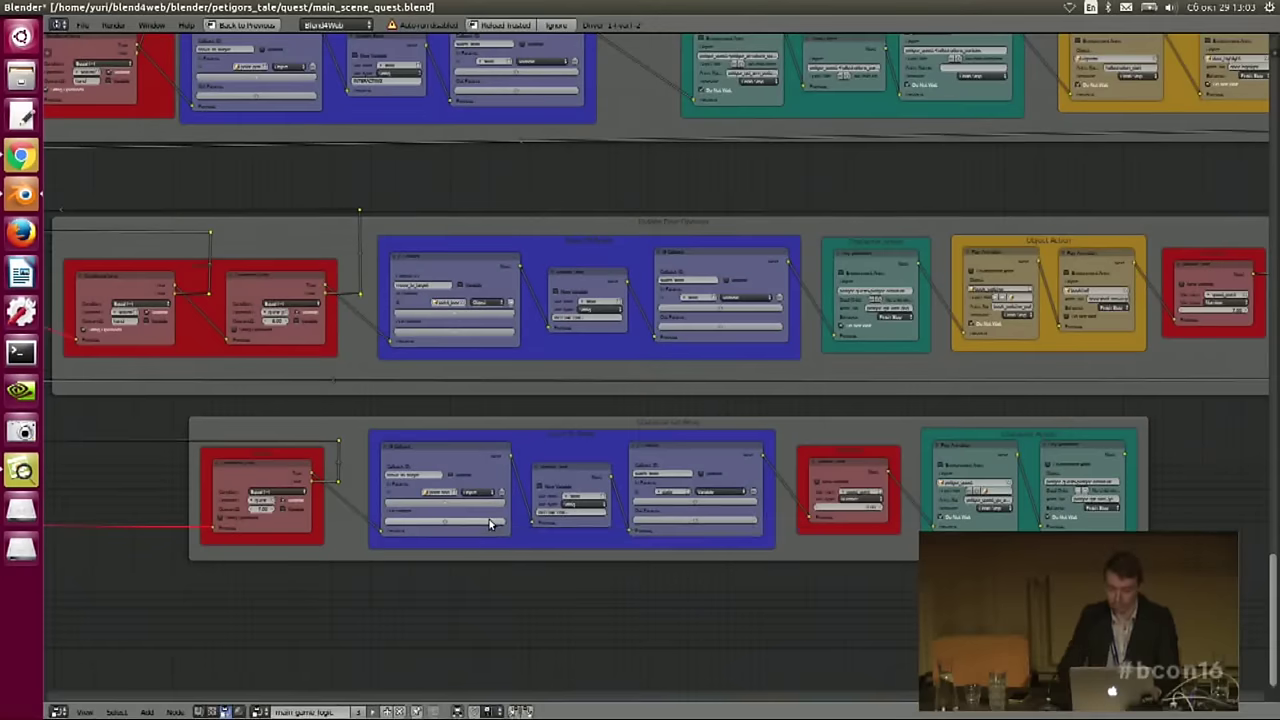
{"action": "middle_click_drag", "start_coordinate": [648, 215], "coordinate": [617, 318]}
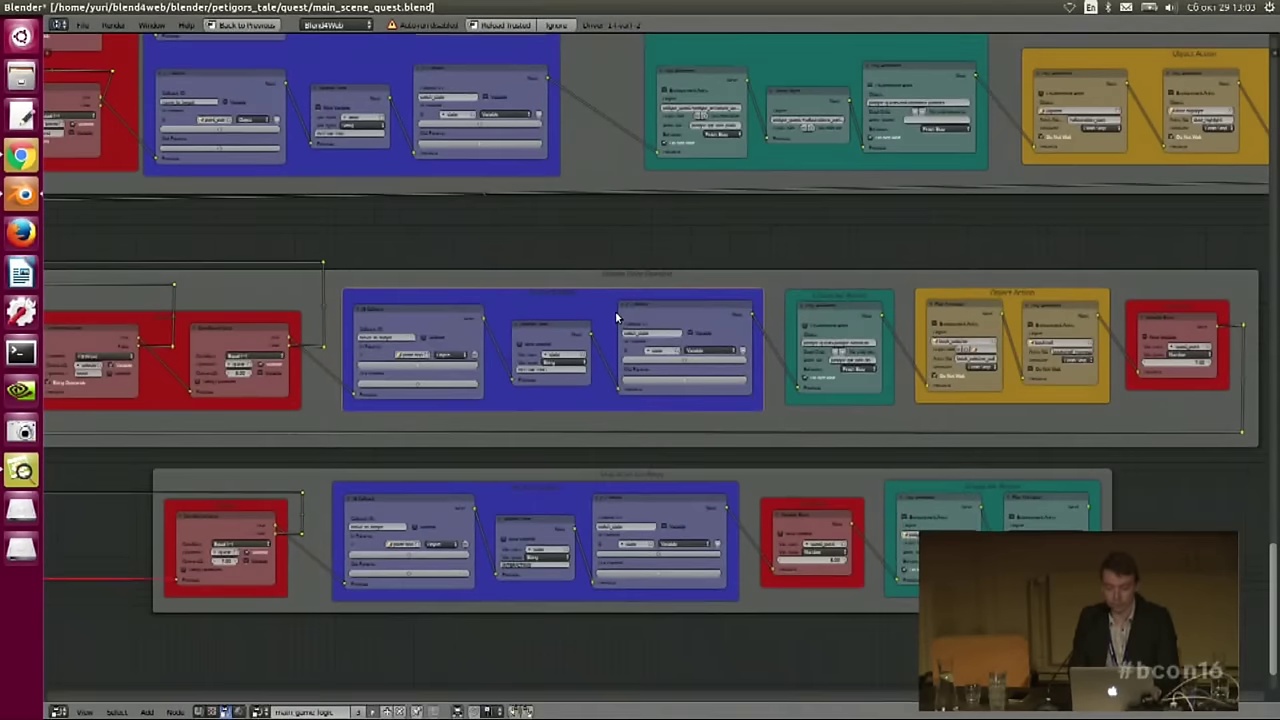
{"action": "scroll", "coordinate": [608, 272], "scroll_direction": "up", "scroll_amount": 2}
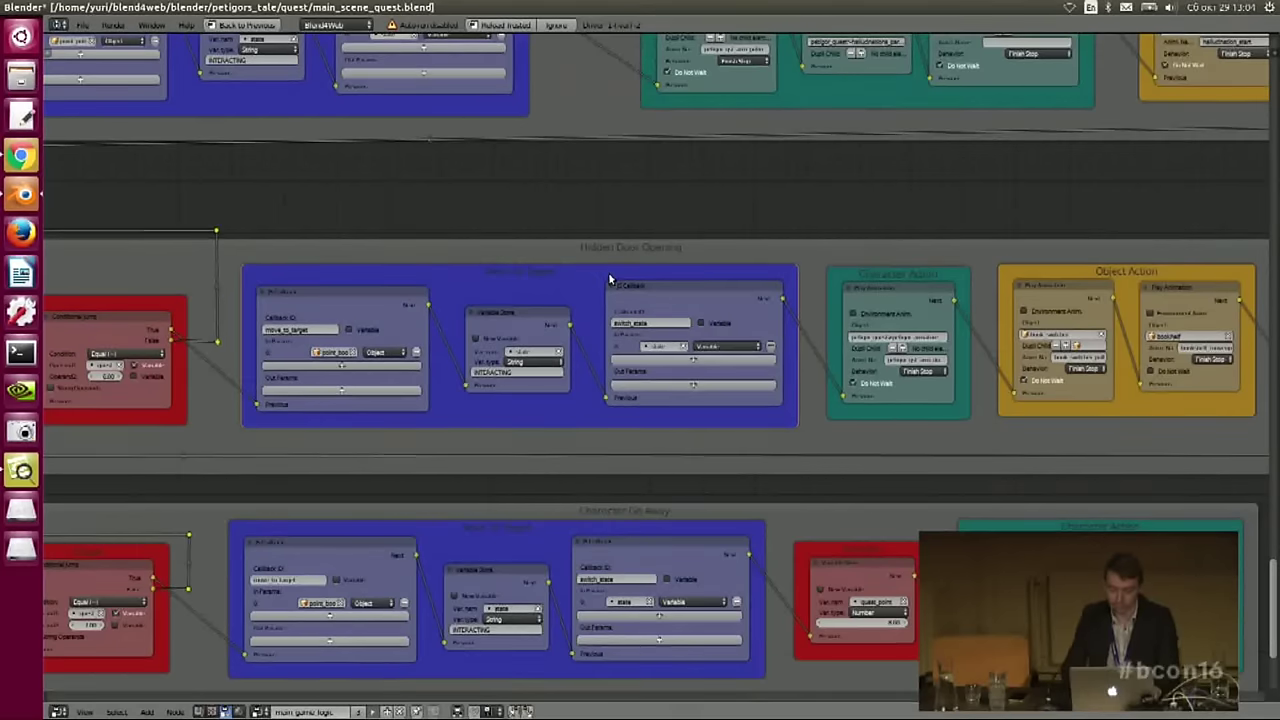
- Restore the split layout, select the point_potion_taste empty, and additionally show the layer with the cage and cauldron
{"action": "key", "text": "ctrl+Up"}
{"action": "right_click", "coordinate": [667, 290]}
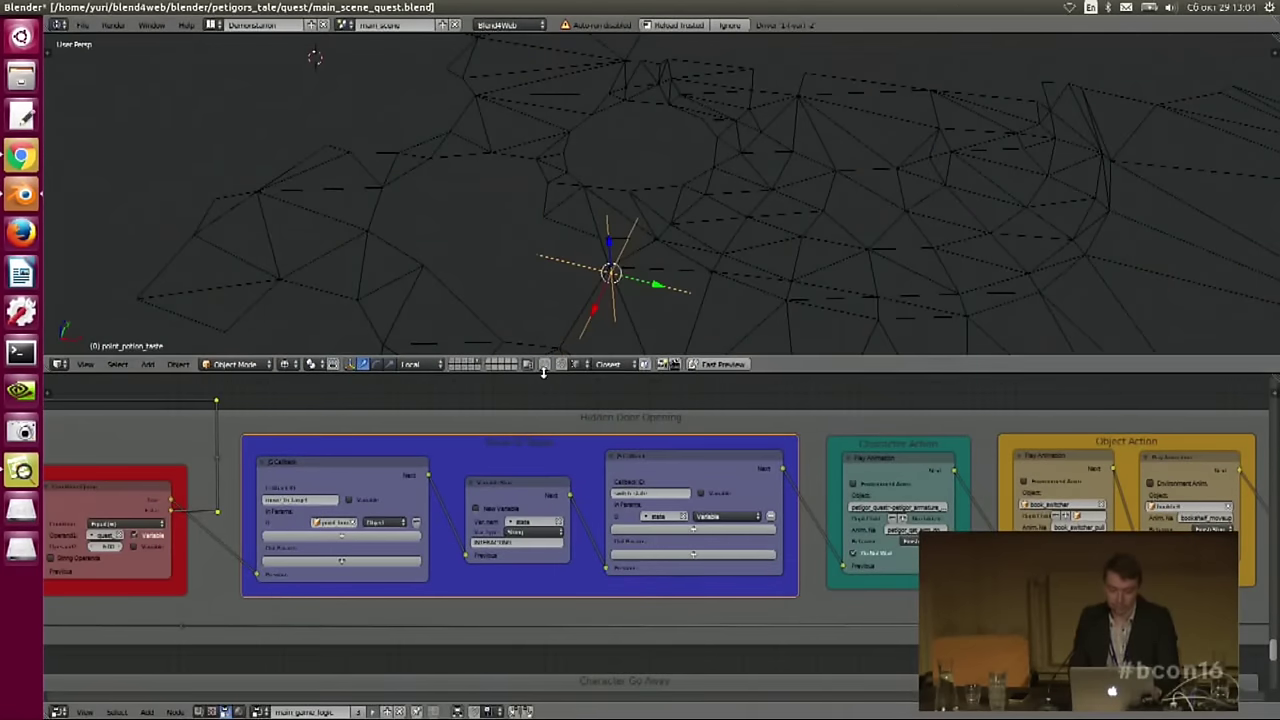
{"action": "left_click", "coordinate": [453, 369], "text": "shift"}
{"action": "middle_click_drag", "start_coordinate": [628, 251], "coordinate": [594, 274]}
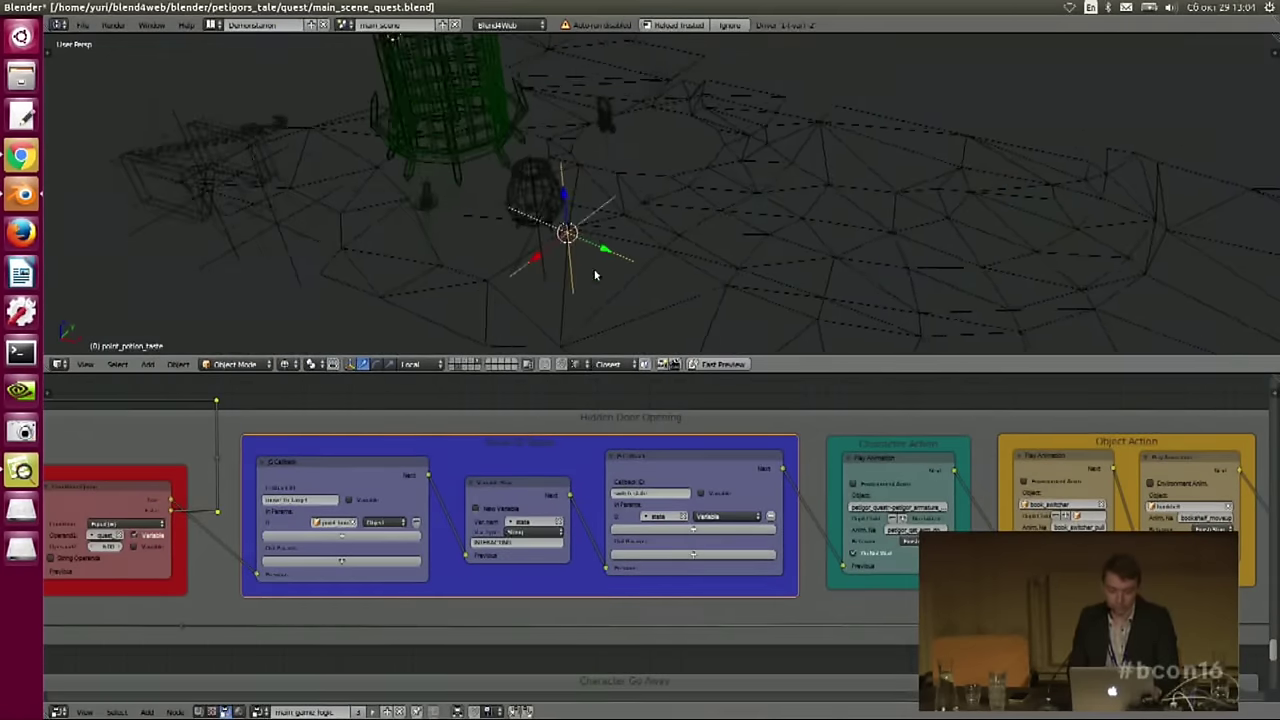
- Examine the Character Action and Object Action animation nodes in the Hidden Door Opening group
{"action": "middle_click_drag", "start_coordinate": [911, 434], "coordinate": [694, 434]}
{"action": "scroll", "coordinate": [590, 454], "scroll_direction": "down", "scroll_amount": 2}
{"action": "scroll", "coordinate": [589, 454], "scroll_direction": "down", "scroll_amount": 3, "text": "ctrl"}
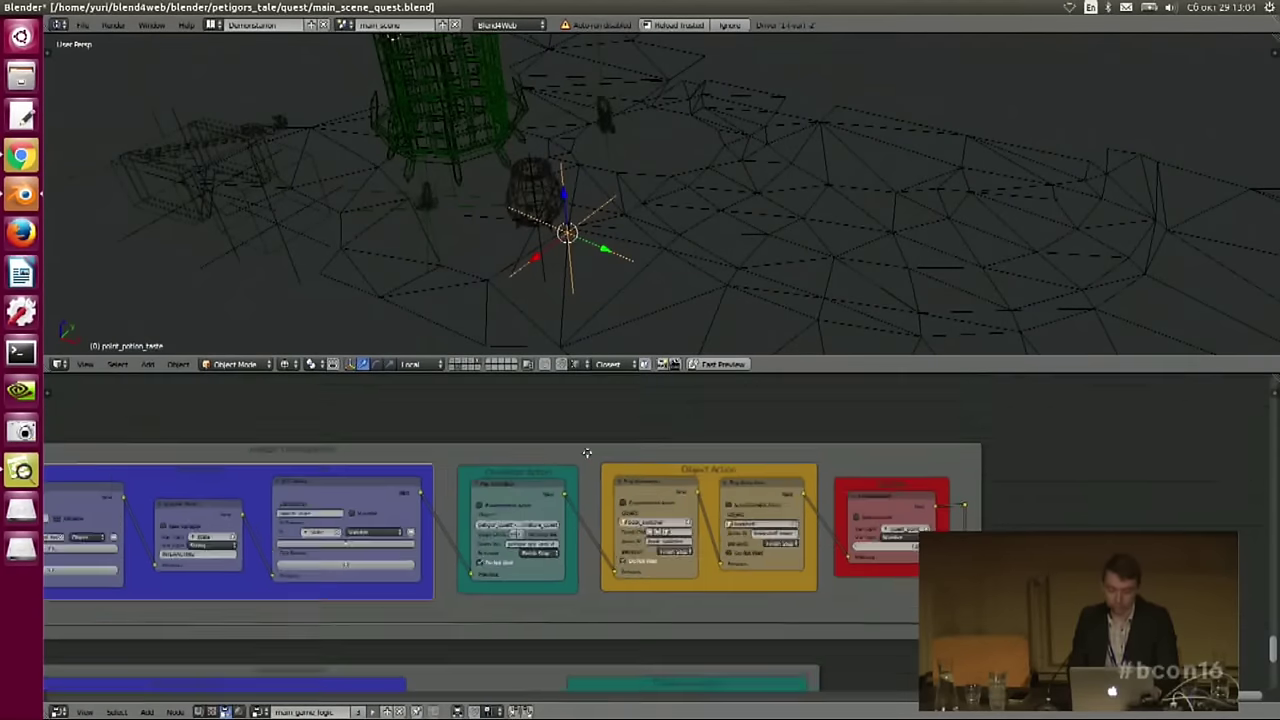
{"action": "scroll", "coordinate": [775, 467], "scroll_direction": "up", "scroll_amount": 2}
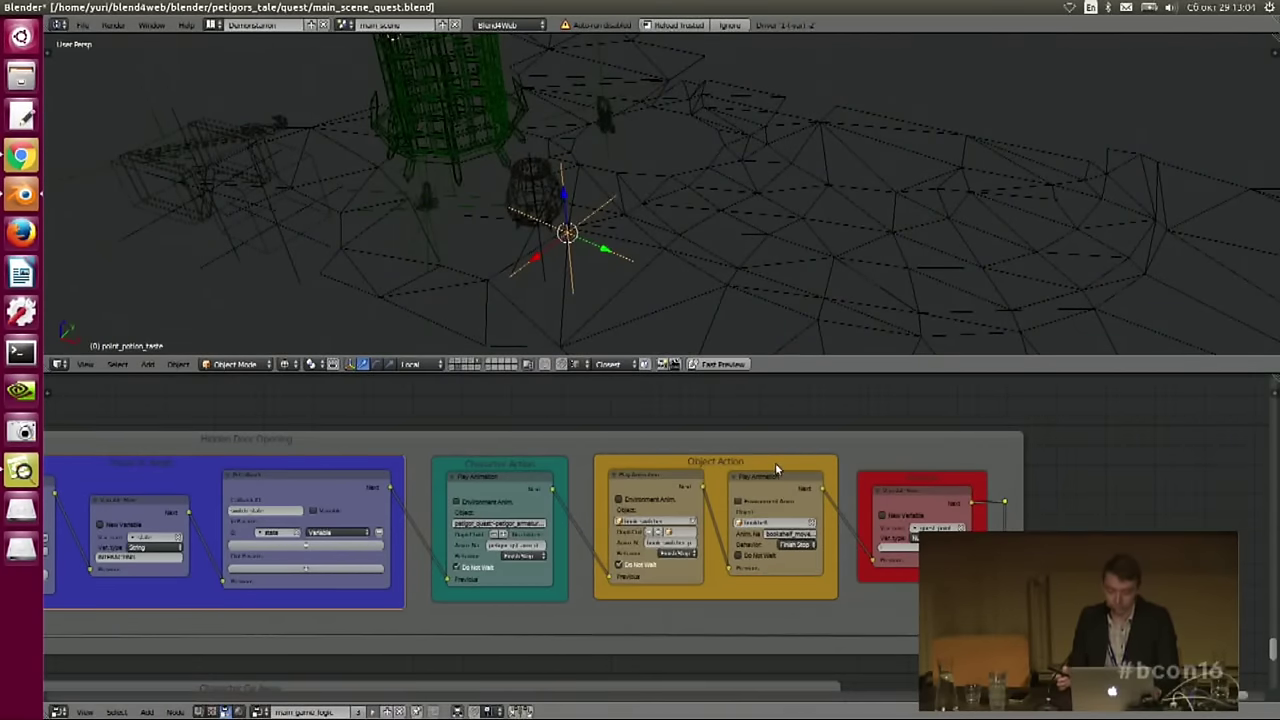
- Show the layer containing the whole room, switch the 3D view to textured shading, and select the floor object
{"action": "middle_click_drag", "start_coordinate": [574, 186], "coordinate": [700, 100]}
{"action": "scroll", "coordinate": [701, 100], "scroll_direction": "down", "scroll_amount": 2}
{"action": "middle_click_drag", "start_coordinate": [713, 162], "coordinate": [681, 227]}
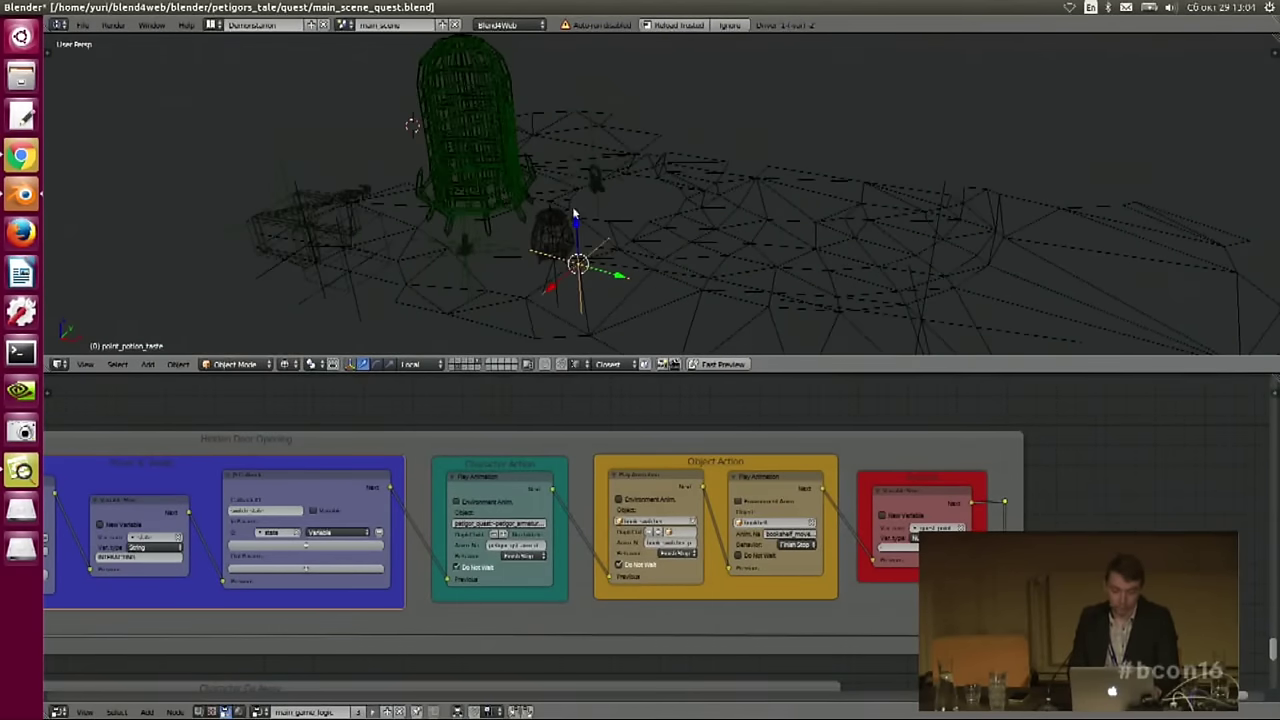
{"action": "middle_click_drag", "start_coordinate": [572, 206], "coordinate": [666, 186]}
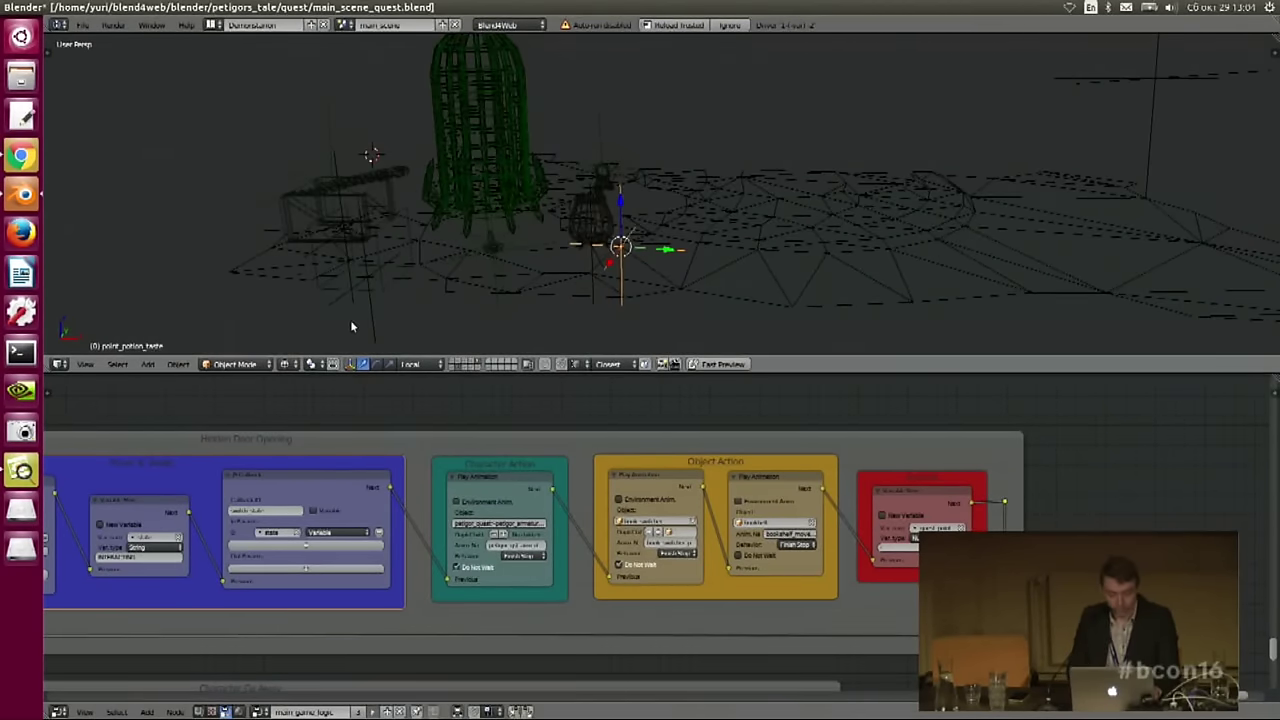
{"action": "left_click", "coordinate": [455, 366]}
{"action": "middle_click_drag", "start_coordinate": [700, 214], "coordinate": [701, 244]}
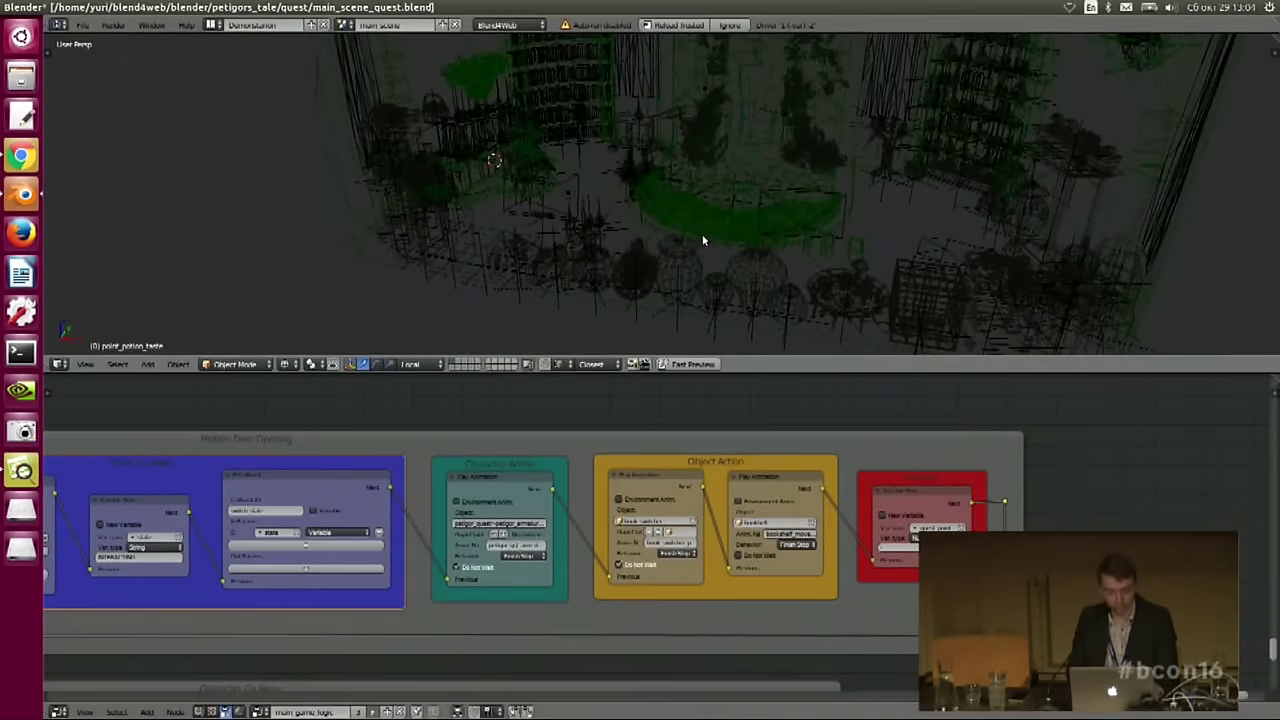
{"action": "key", "text": "alt+z"}
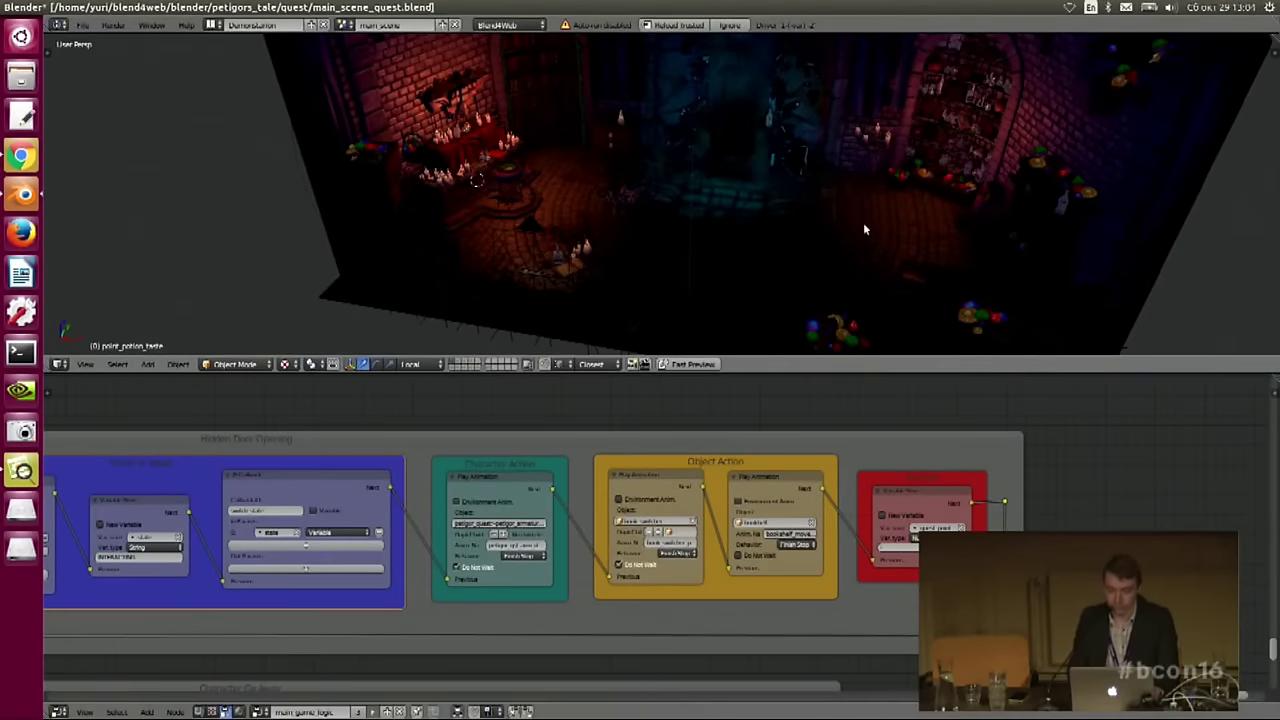
{"action": "right_click", "coordinate": [884, 228]}
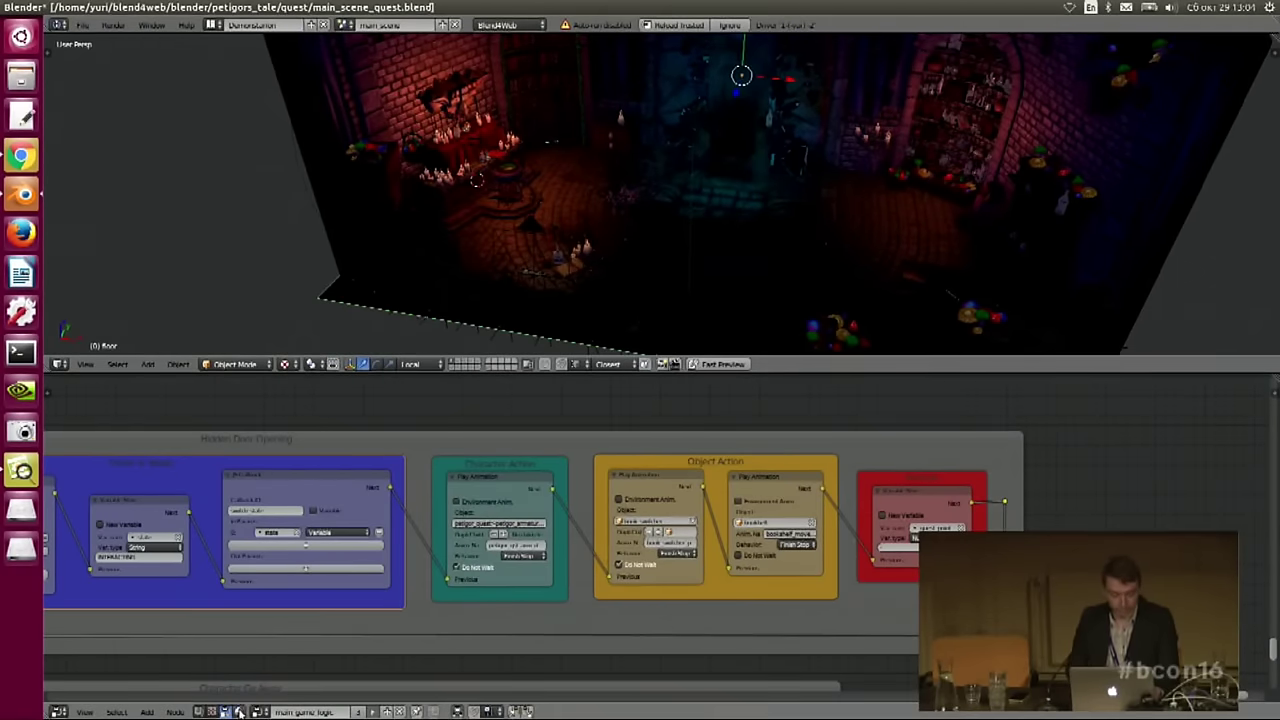
- Switch the node editor to material nodes and examine the floor material's node tree
{"action": "left_click", "coordinate": [238, 711]}
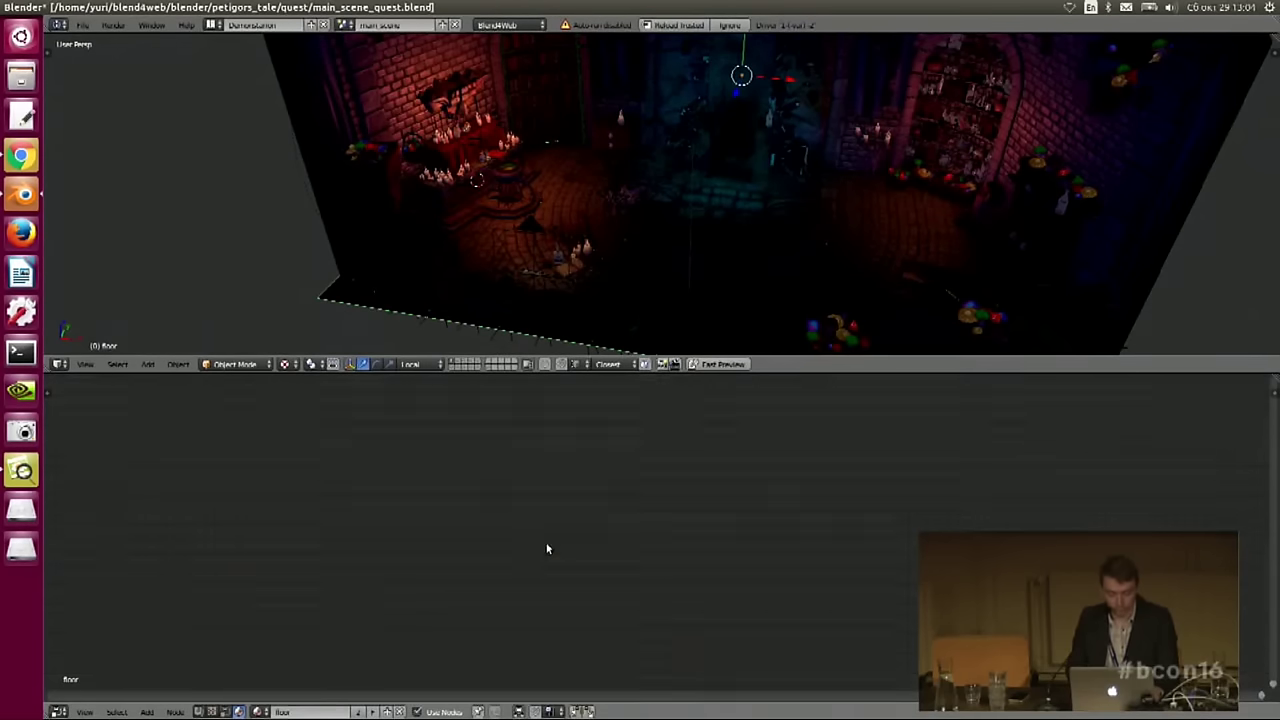
{"action": "key", "text": "Home"}
{"action": "scroll", "coordinate": [648, 460], "scroll_direction": "up", "scroll_amount": 5}
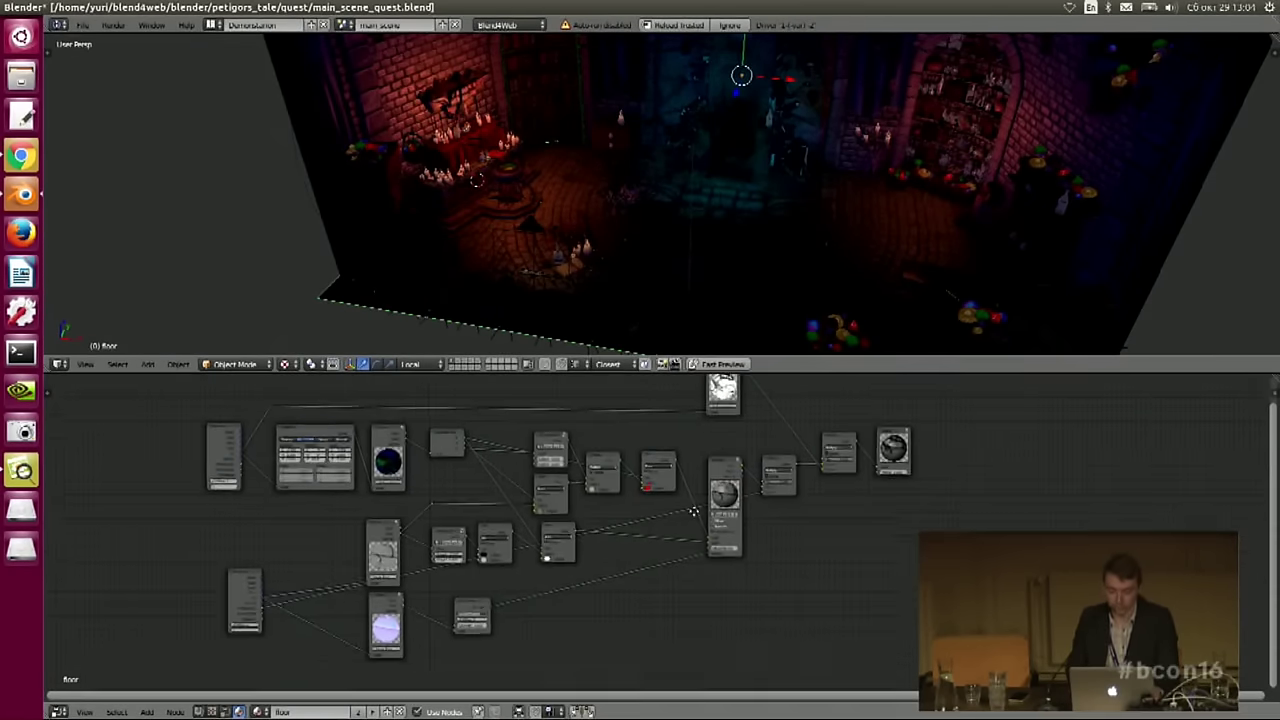
{"action": "middle_click_drag", "start_coordinate": [693, 511], "coordinate": [685, 529]}
- Select one of the small crystal rocks below the floor, Plane.009, and examine its crystal material nodes
{"action": "middle_click_drag", "start_coordinate": [668, 237], "coordinate": [715, 248]}
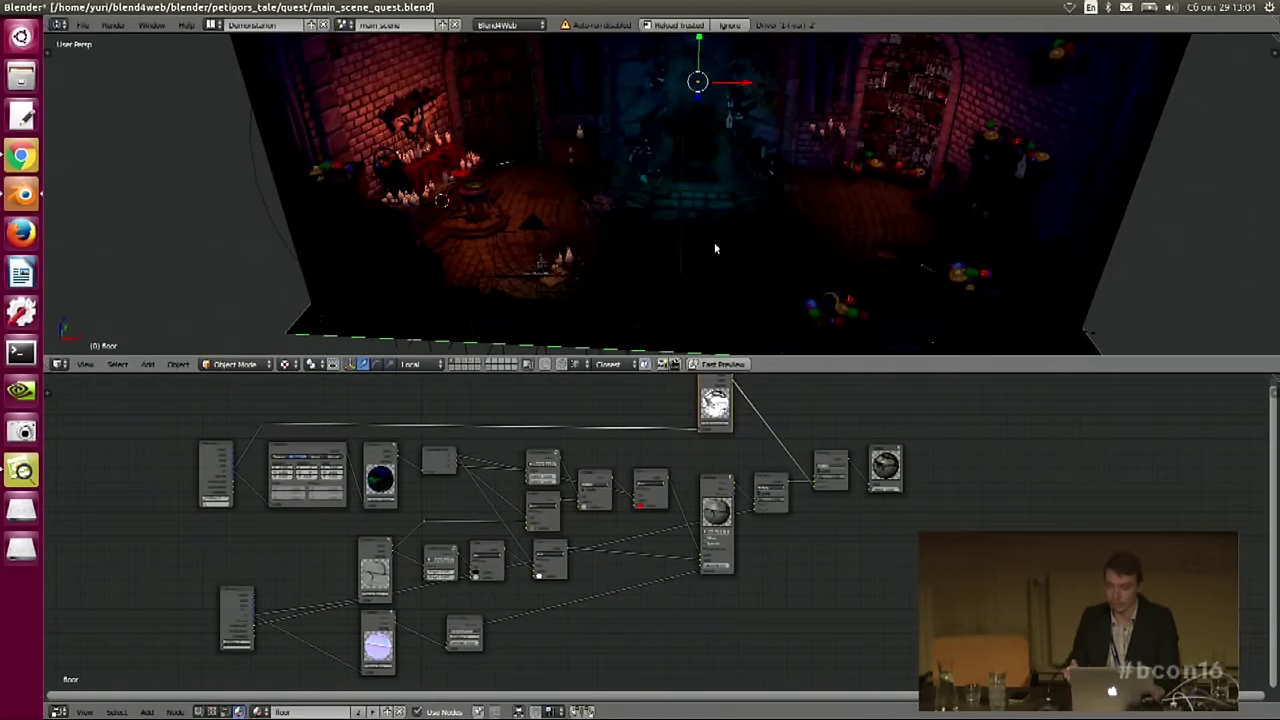
{"action": "mouse_move", "coordinate": [693, 249]}
{"action": "middle_mouse_down"}
{"action": "mouse_move", "coordinate": [691, 263]}
{"action": "mouse_move", "coordinate": [703, 260]}
{"action": "mouse_move", "coordinate": [697, 220]}
{"action": "mouse_move", "coordinate": [686, 264]}
{"action": "middle_mouse_up"}
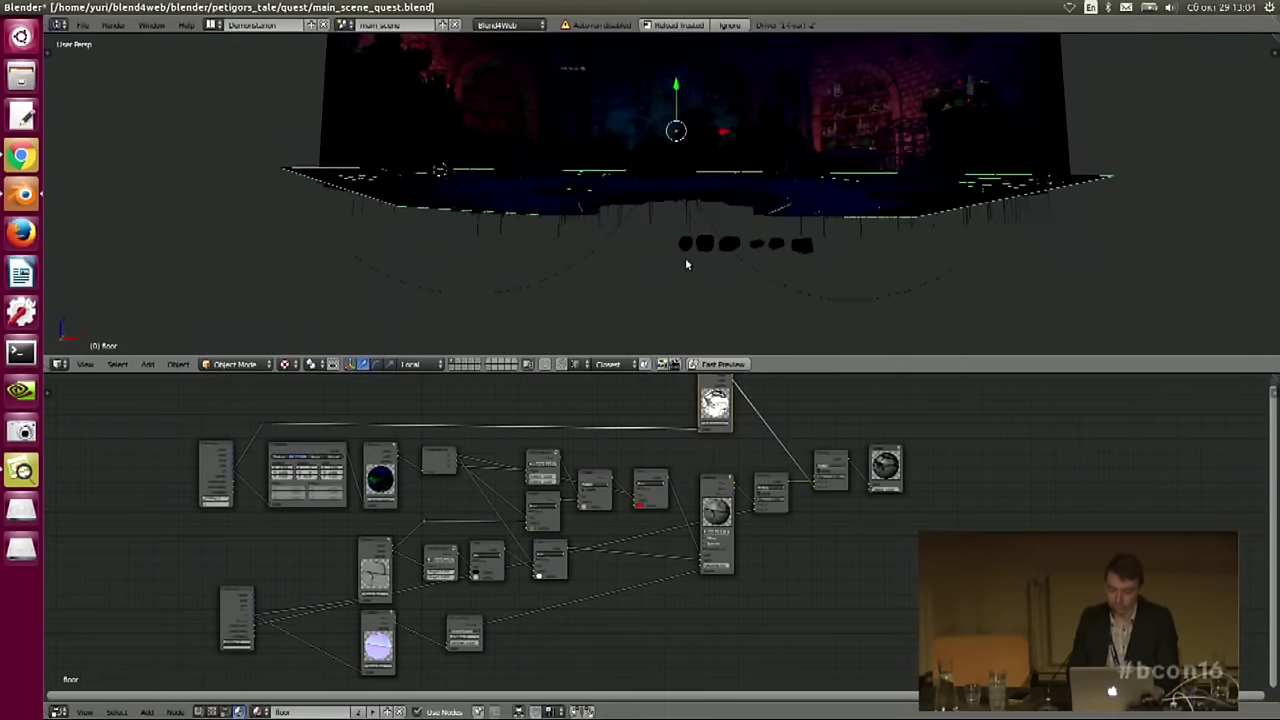
{"action": "scroll", "coordinate": [715, 272], "scroll_direction": "up", "scroll_amount": 2}
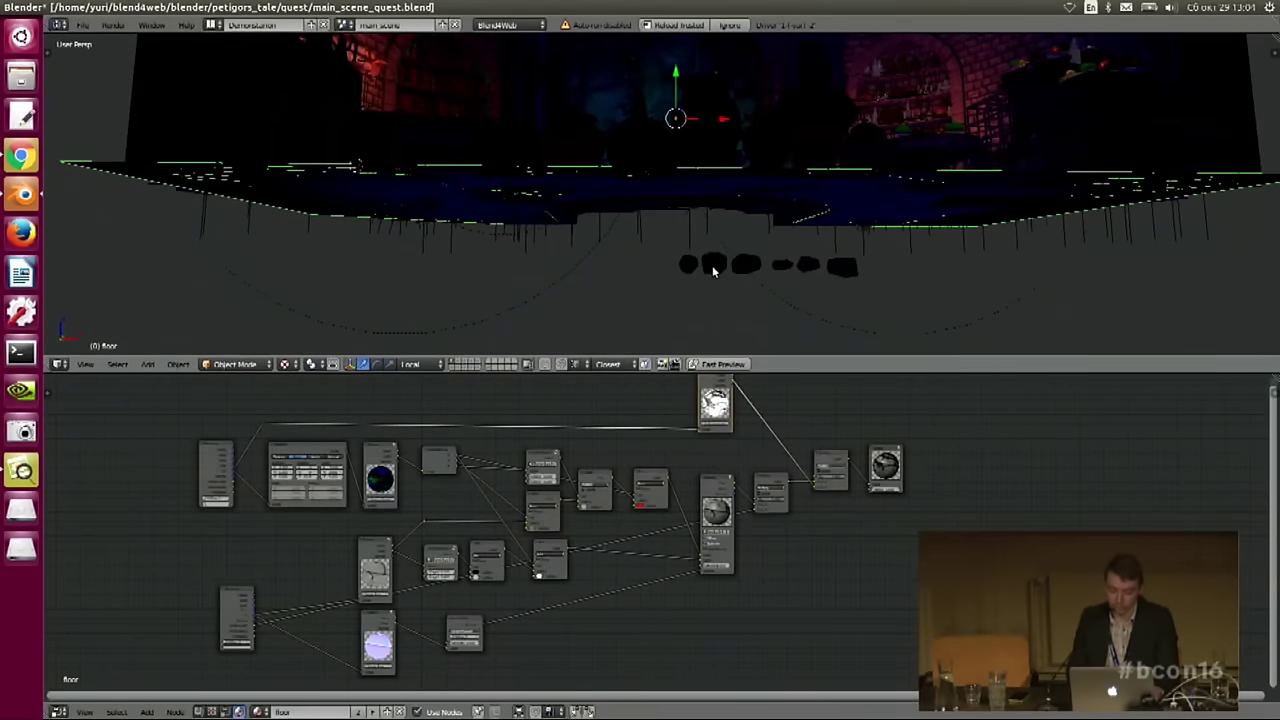
{"action": "right_click", "coordinate": [714, 266]}
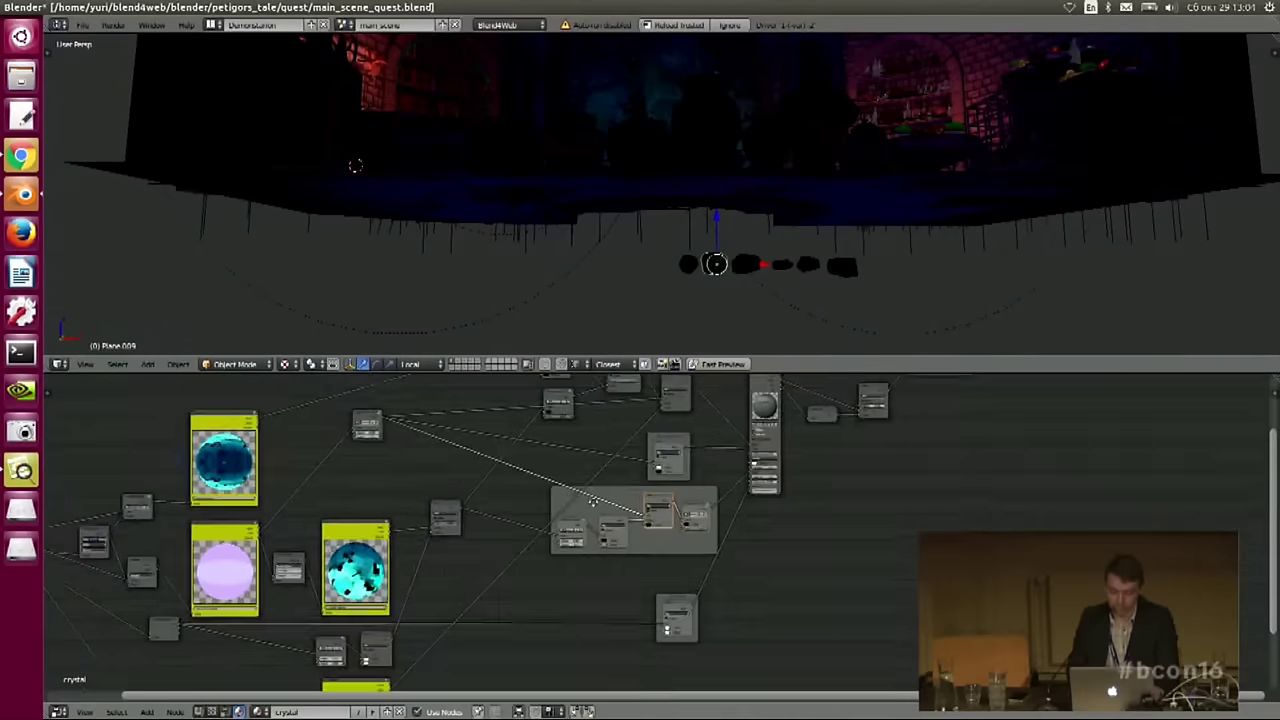
{"action": "middle_click_drag", "start_coordinate": [585, 494], "coordinate": [600, 451]}
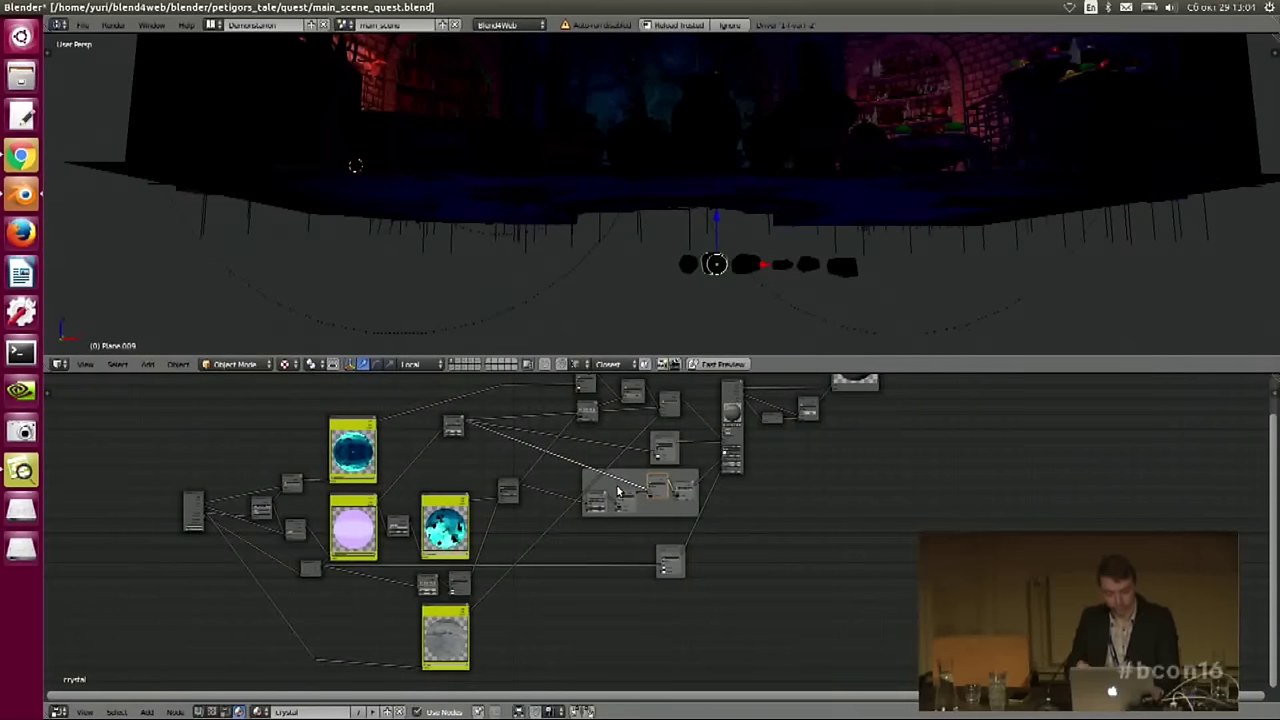
- Select the Plane.001 object in the blue alcove at the back of the room and examine its stone material nodes
{"action": "middle_click_drag", "start_coordinate": [569, 164], "coordinate": [614, 242]}
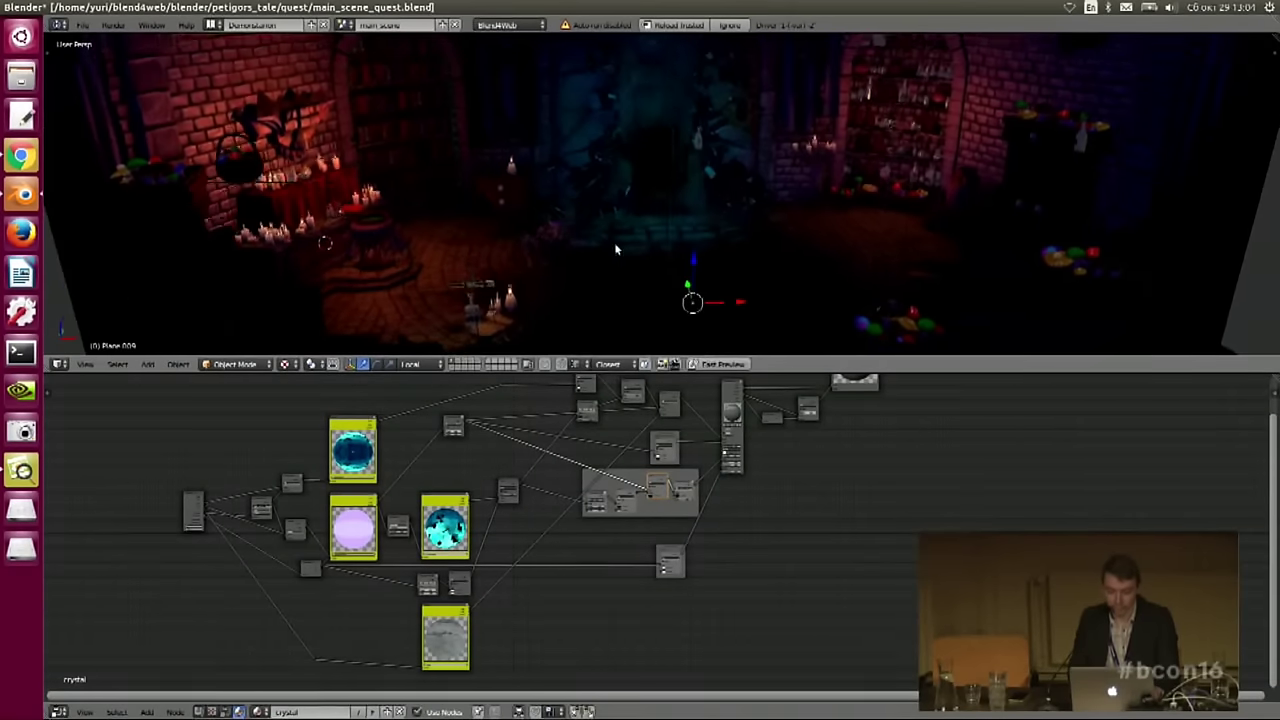
{"action": "right_click", "coordinate": [710, 173]}
{"action": "scroll", "coordinate": [551, 542], "scroll_direction": "up", "scroll_amount": 1}
{"action": "middle_click_drag", "start_coordinate": [555, 545], "coordinate": [592, 579]}
- Select a candle on the altar, then the room's brick walls, and examine the walls material nodes
{"action": "middle_click_drag", "start_coordinate": [660, 188], "coordinate": [578, 217]}
{"action": "middle_click_drag", "start_coordinate": [575, 167], "coordinate": [524, 182]}
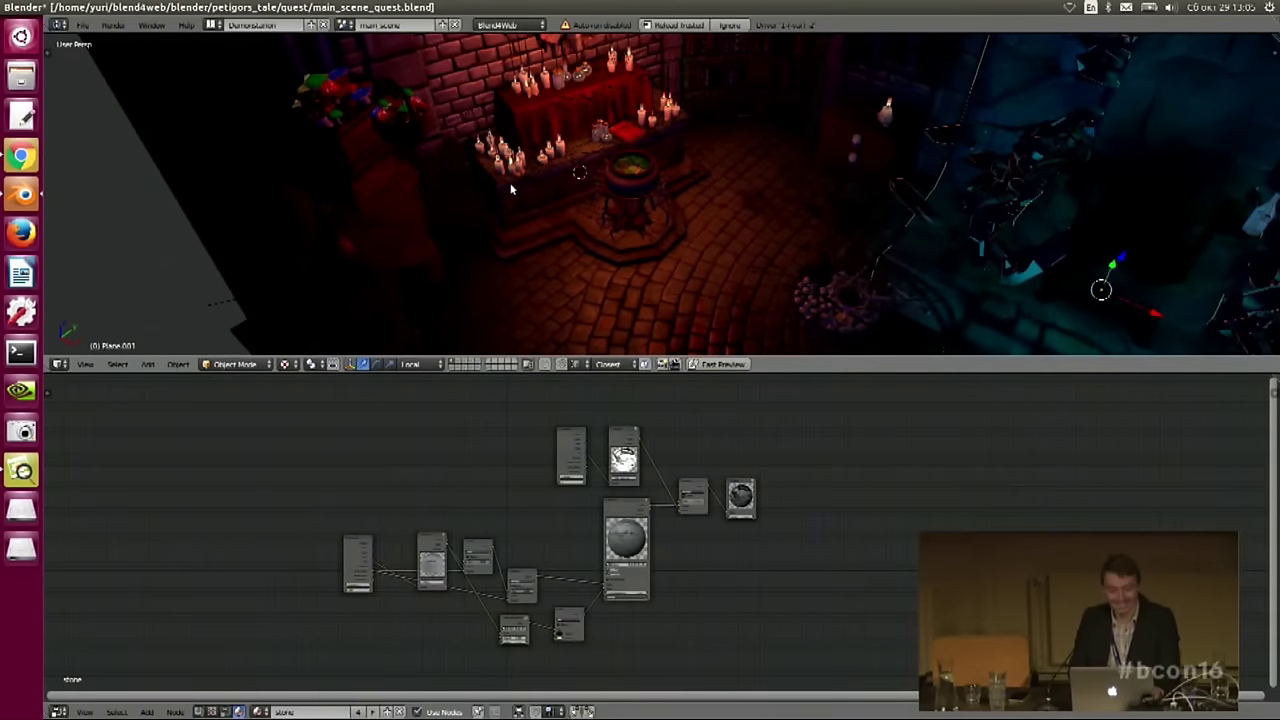
{"action": "right_click", "coordinate": [503, 172]}
{"action": "middle_click_drag", "start_coordinate": [548, 192], "coordinate": [597, 216]}
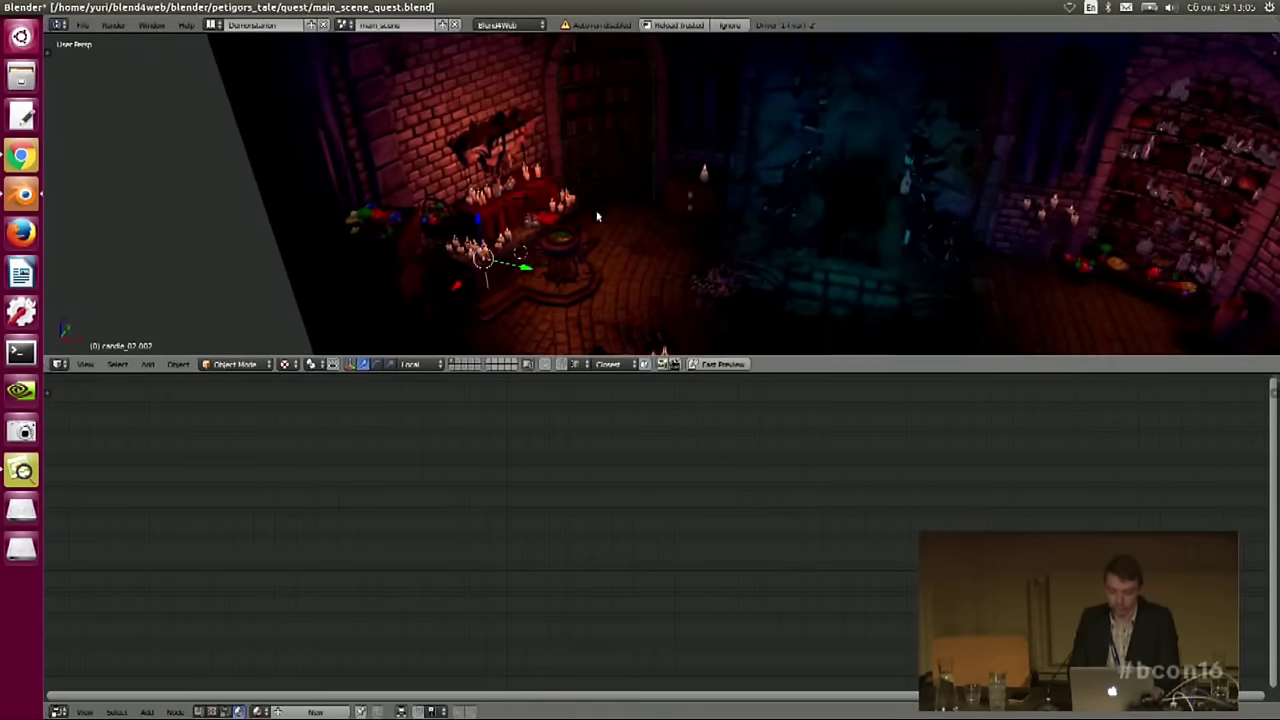
{"action": "right_click", "coordinate": [483, 90]}
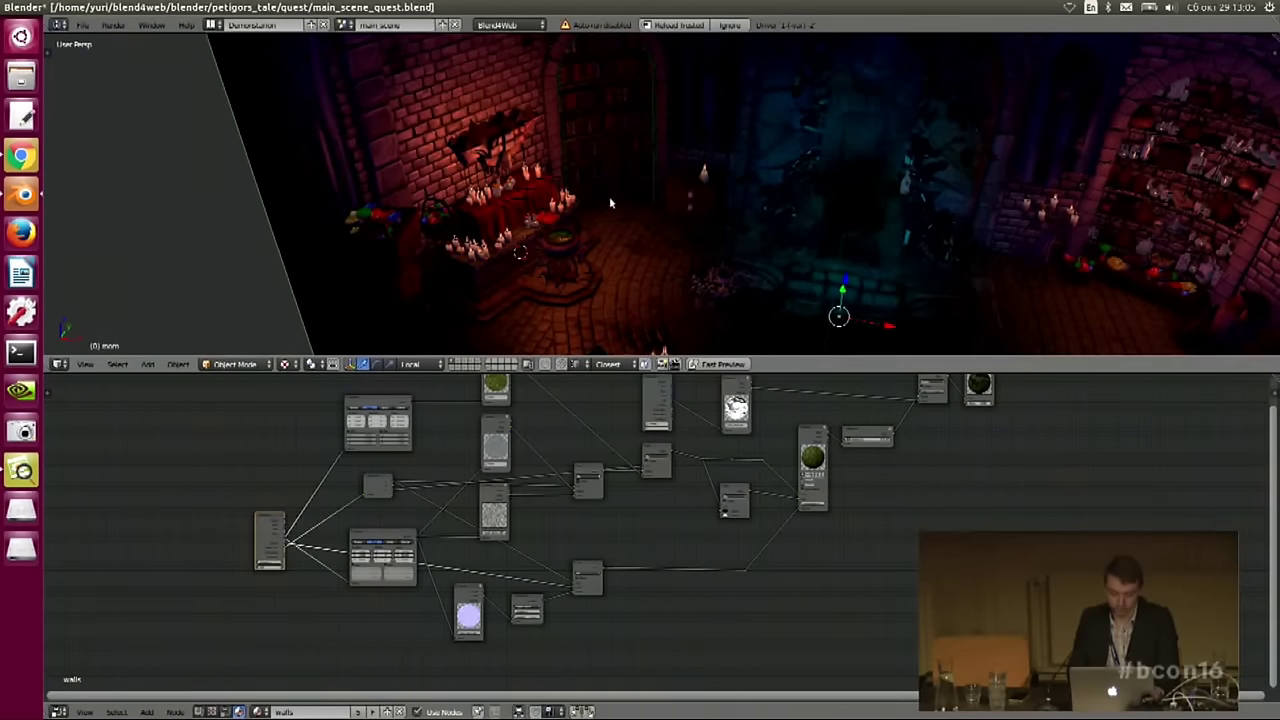
{"action": "middle_click_drag", "start_coordinate": [584, 197], "coordinate": [713, 177]}
- Switch to Petigor's Tale Quest in Chrome, trigger the hidden door in the bookshelf arch, and look around the room
{"action": "key", "text": "alt+Tab"}
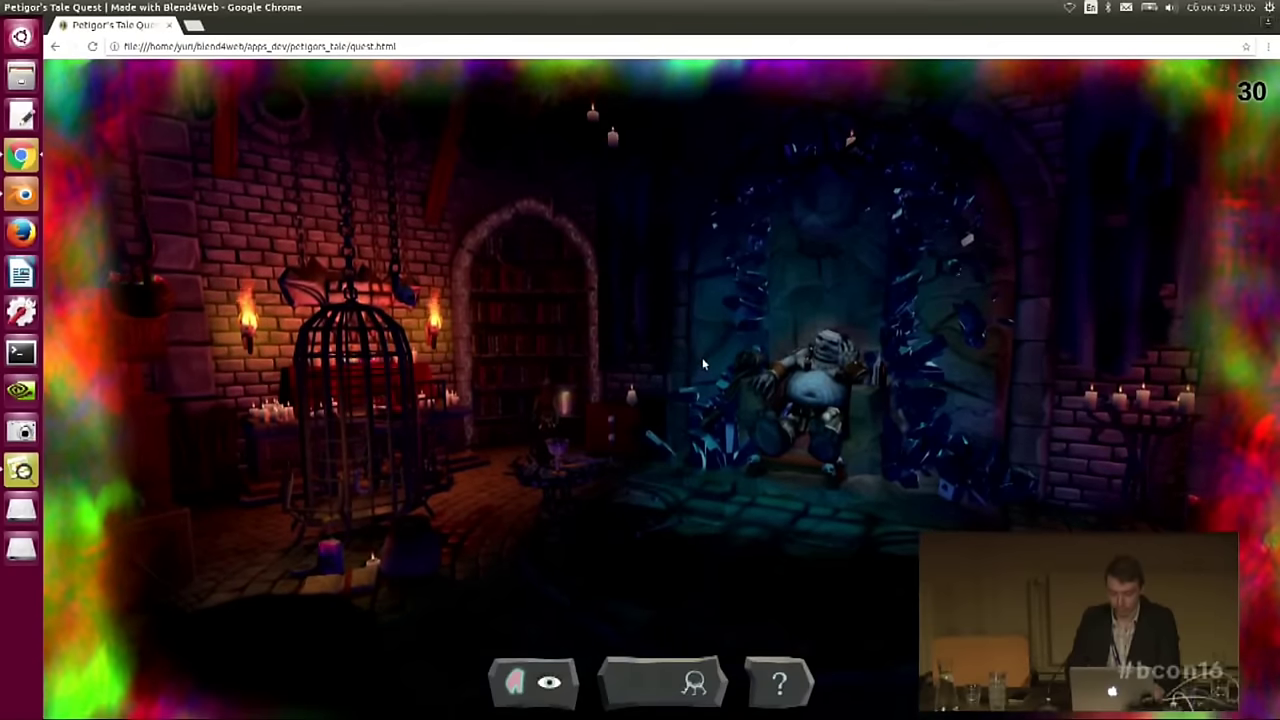
{"action": "left_click", "coordinate": [639, 393]}
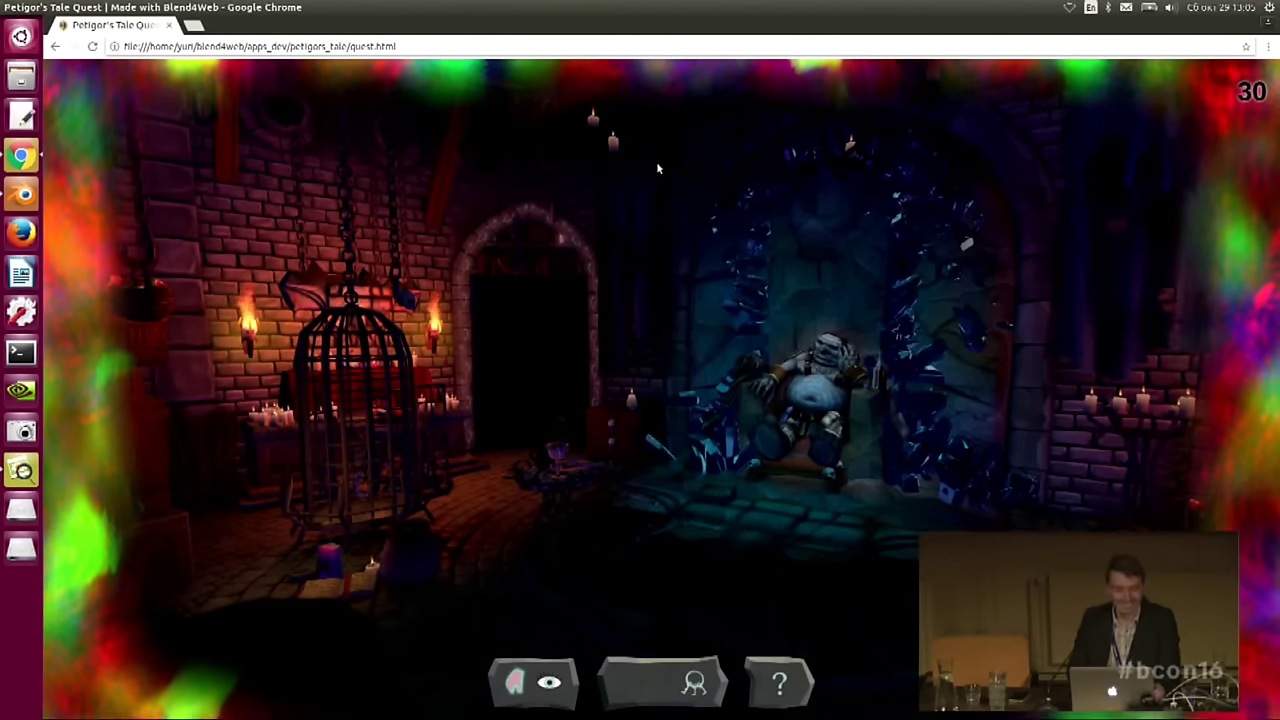
{"action": "left_click_drag", "start_coordinate": [555, 175], "coordinate": [731, 501]}
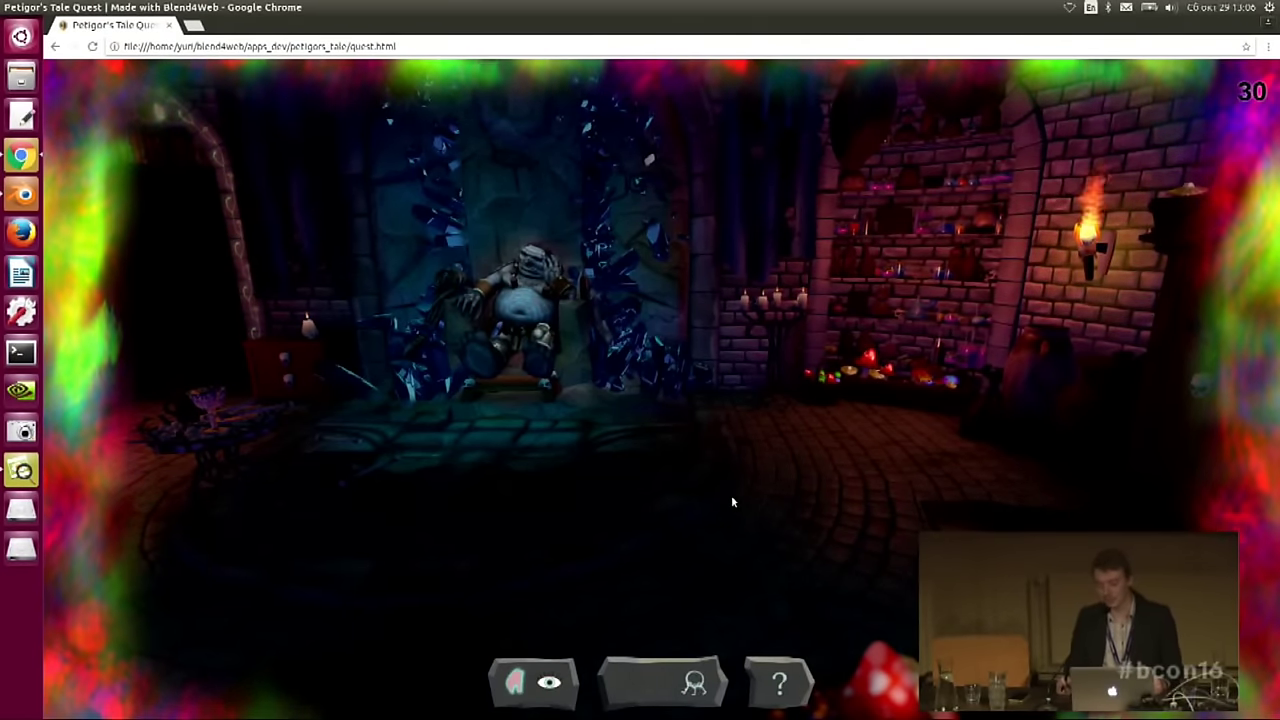
- Switch to the presentation slides, show the closing slide, and go back to the Blender Game Engine and Blend4Web comparison
{"action": "key", "text": "alt+Tab"}
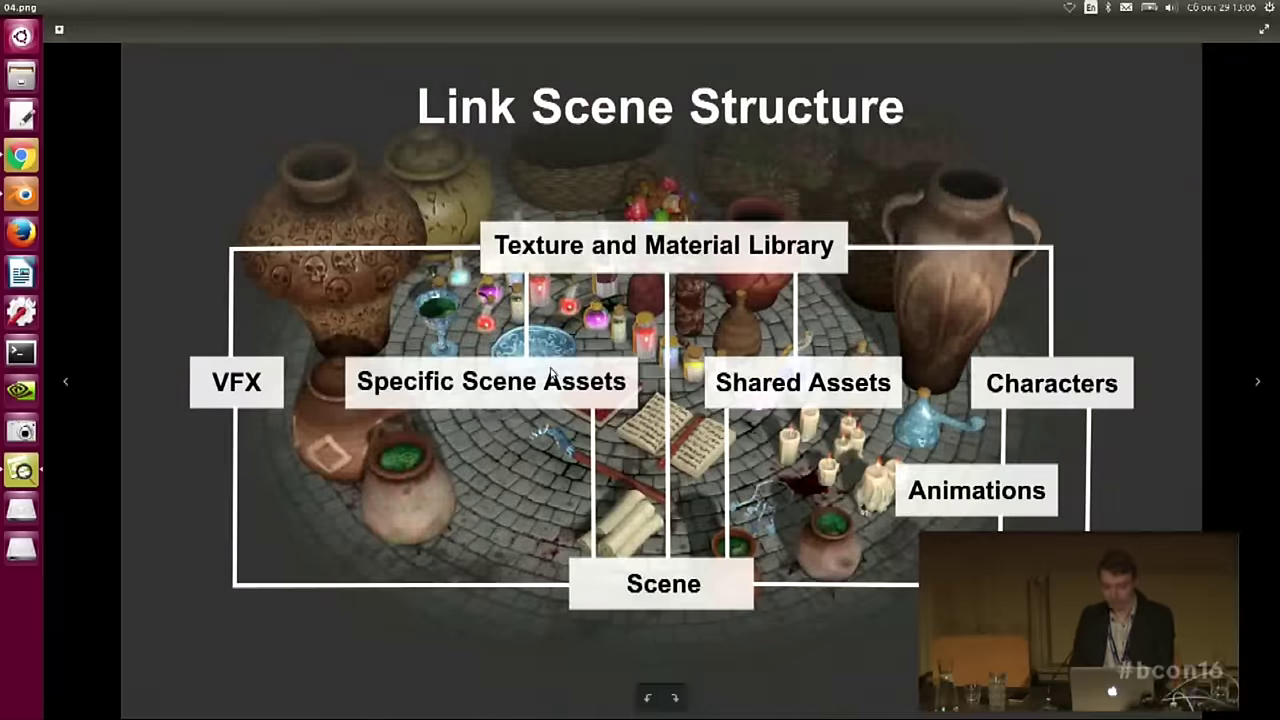
{"action": "key", "text": "Right"}
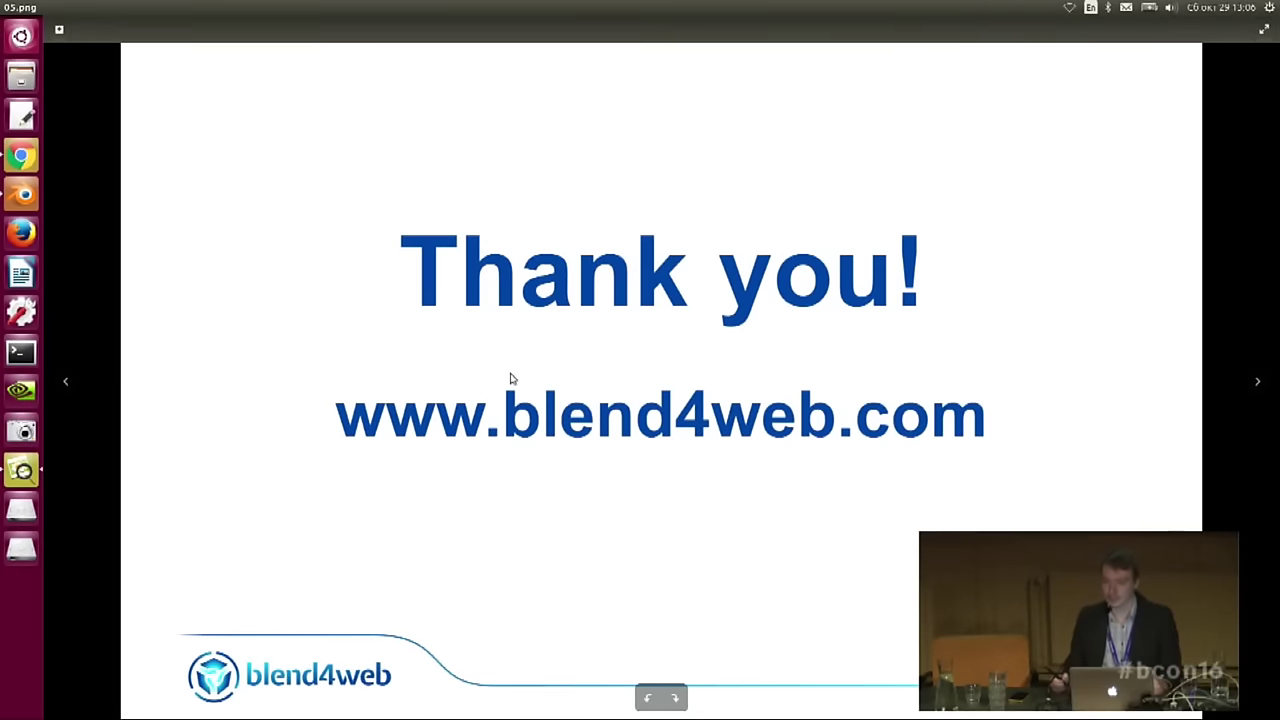
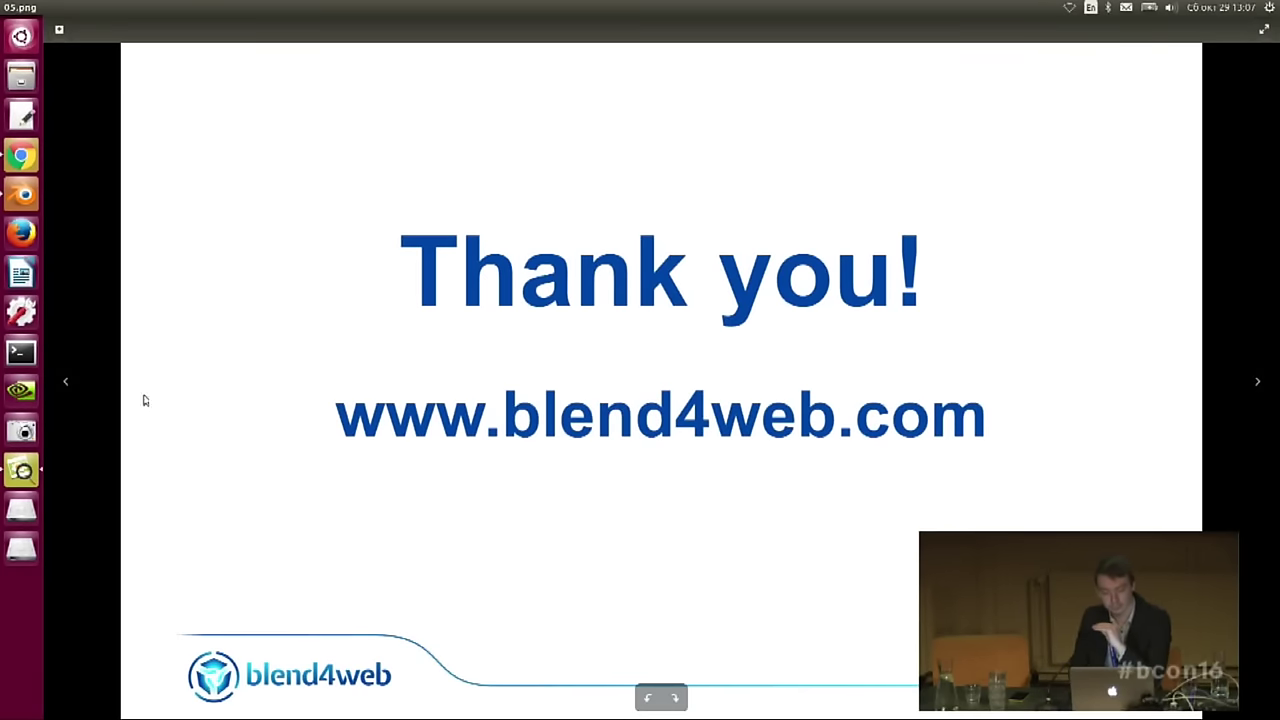
{"action": "left_click", "coordinate": [65, 386]}
{"action": "left_click", "coordinate": [64, 387]}
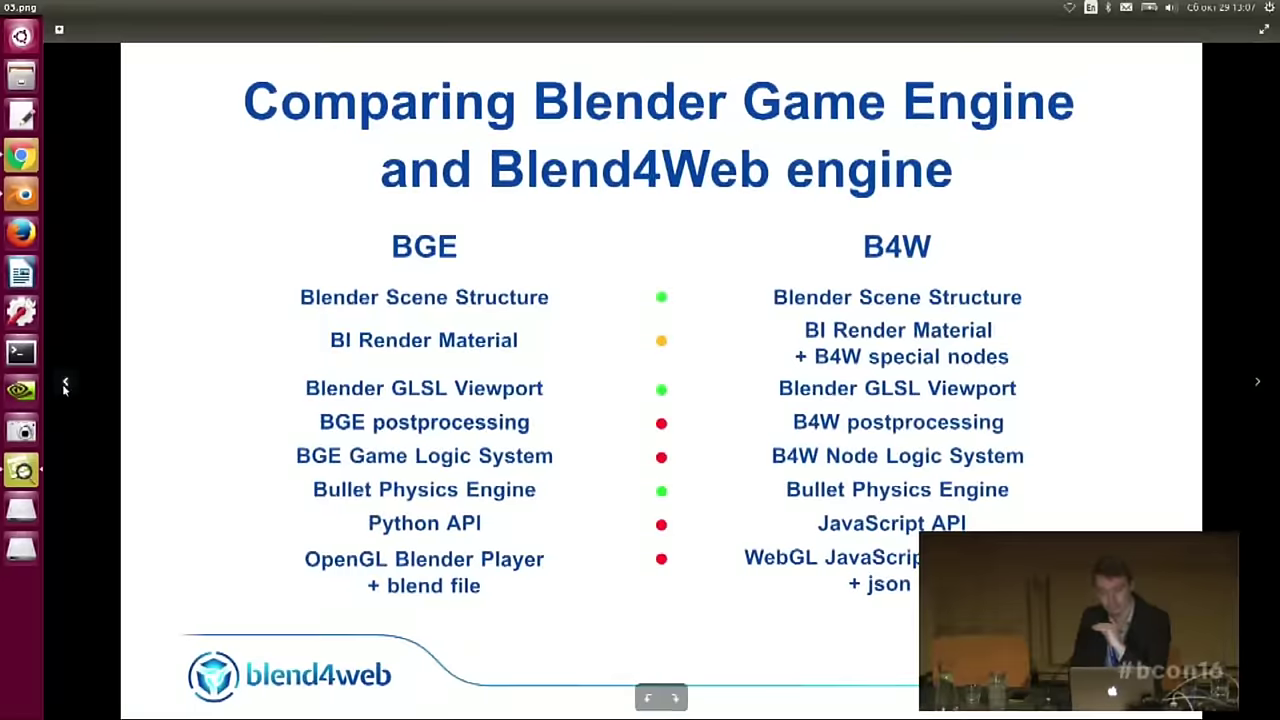
{"action": "left_click", "coordinate": [65, 386]}
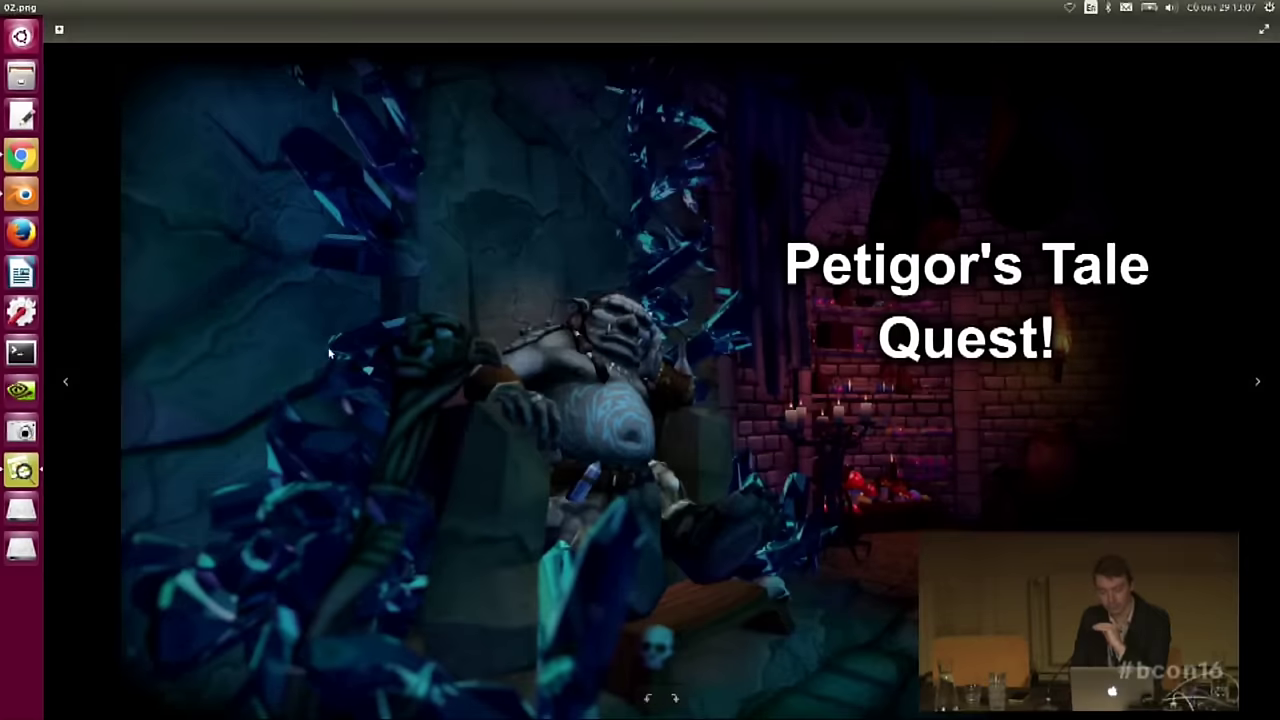
{"action": "left_click", "coordinate": [1257, 383]}
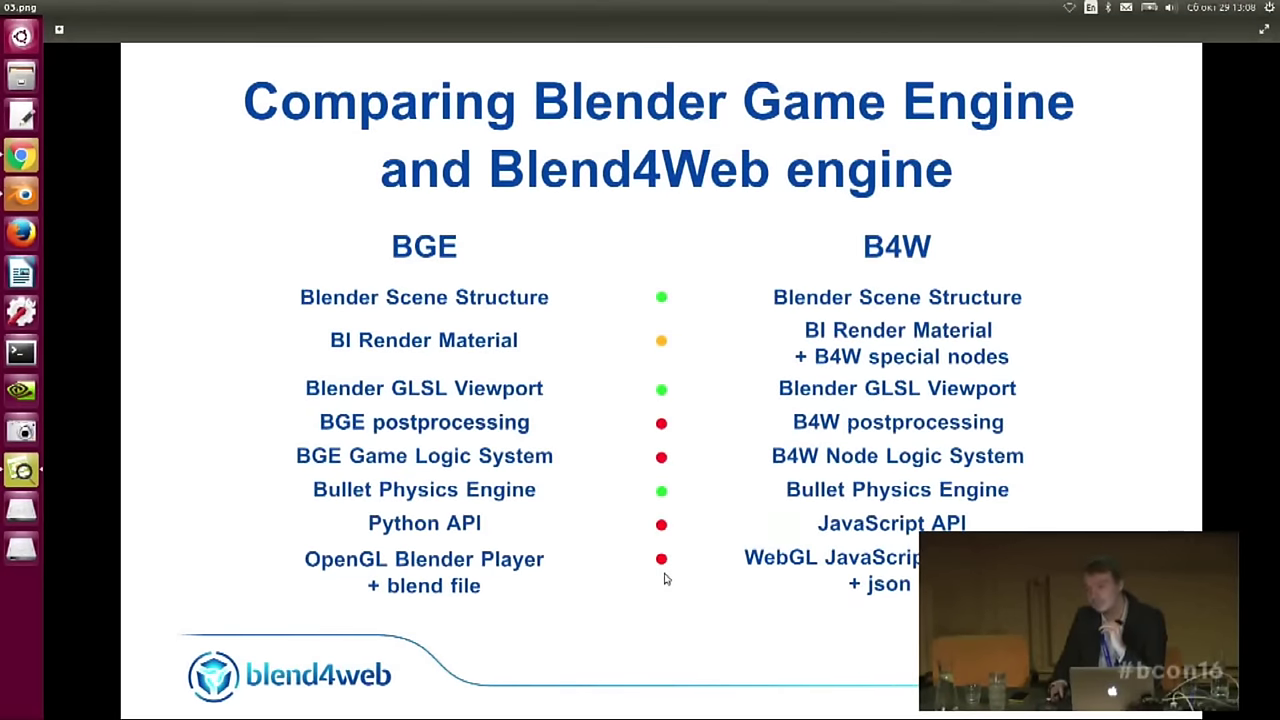
- Switch to Chrome and look up quest.html among the files in the petigors_tale application folder
{"action": "left_click", "coordinate": [22, 158]}
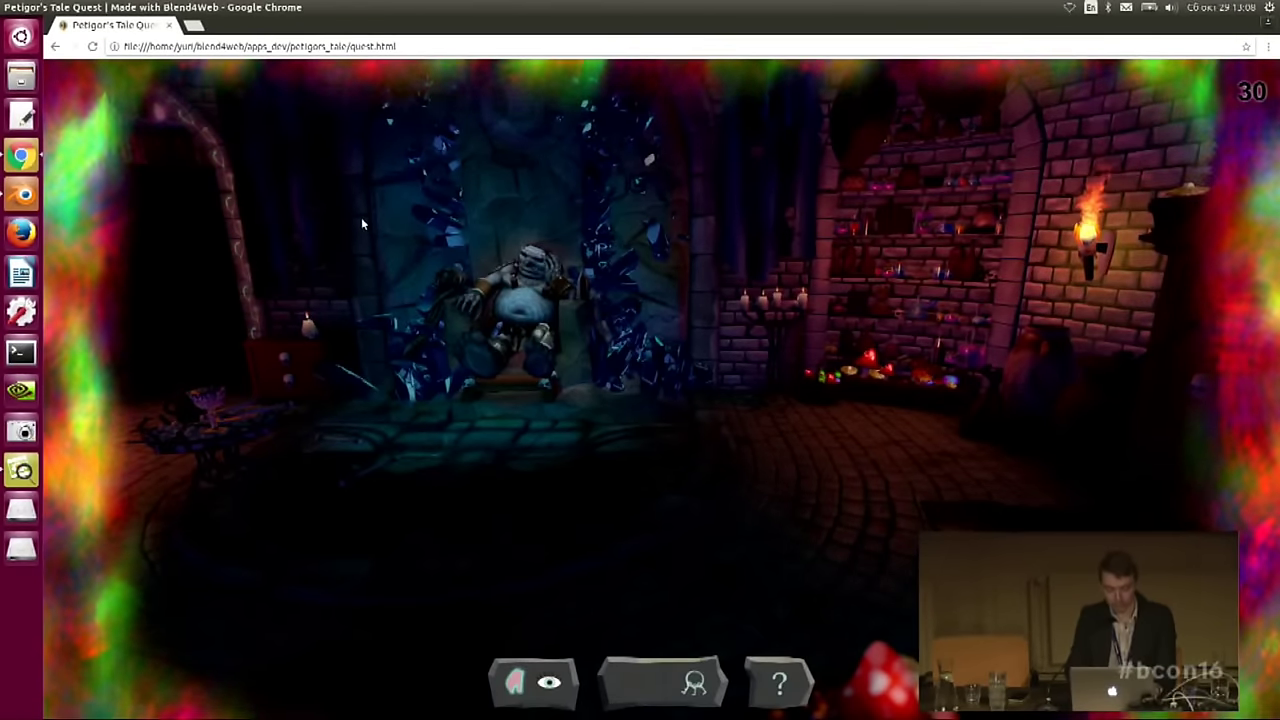
{"action": "key", "text": "ctrl+o"}
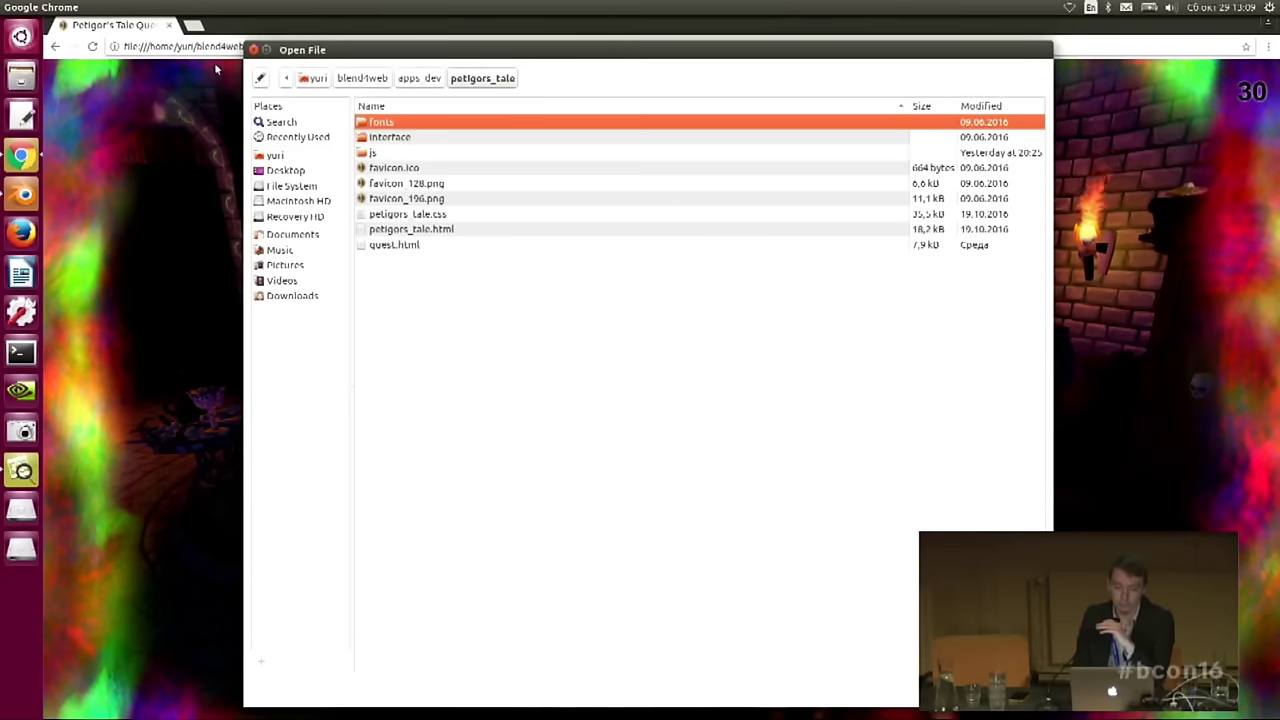
{"action": "double_click", "coordinate": [394, 244]}
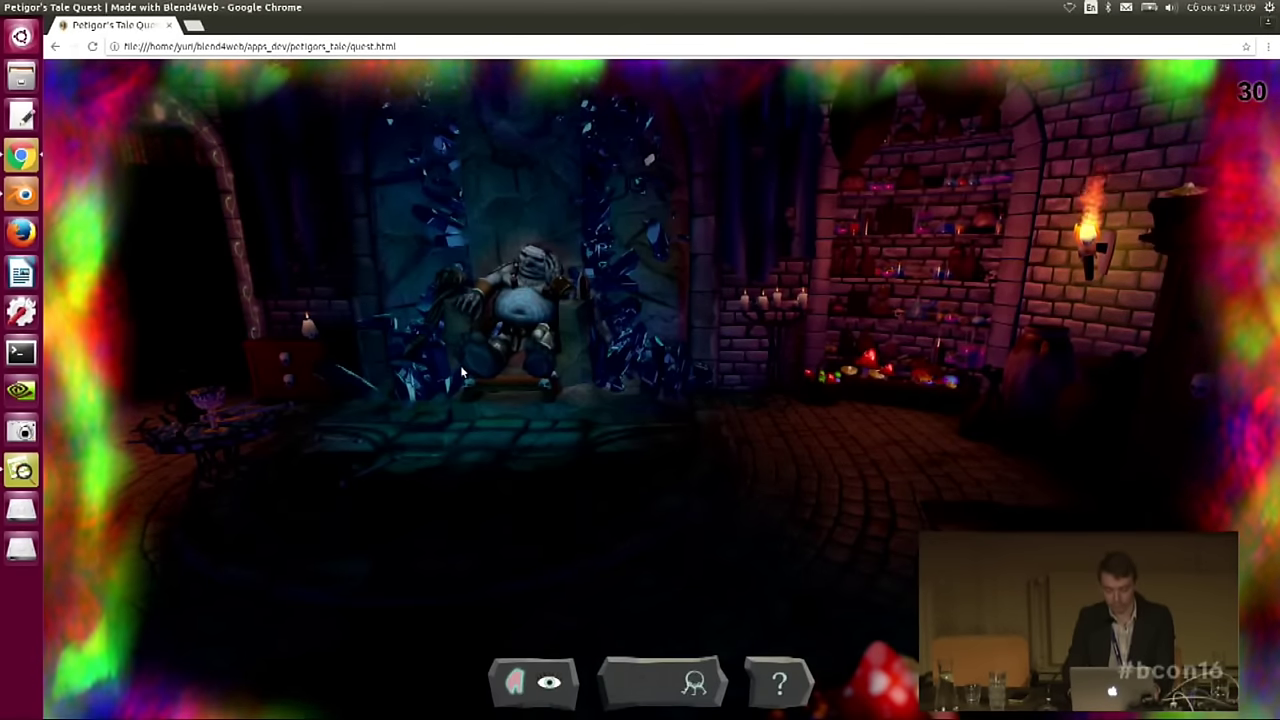
- Examine the loading log in the quest page's developer console, then close the developer tools
{"action": "key", "text": "ctrl+shift+i"}
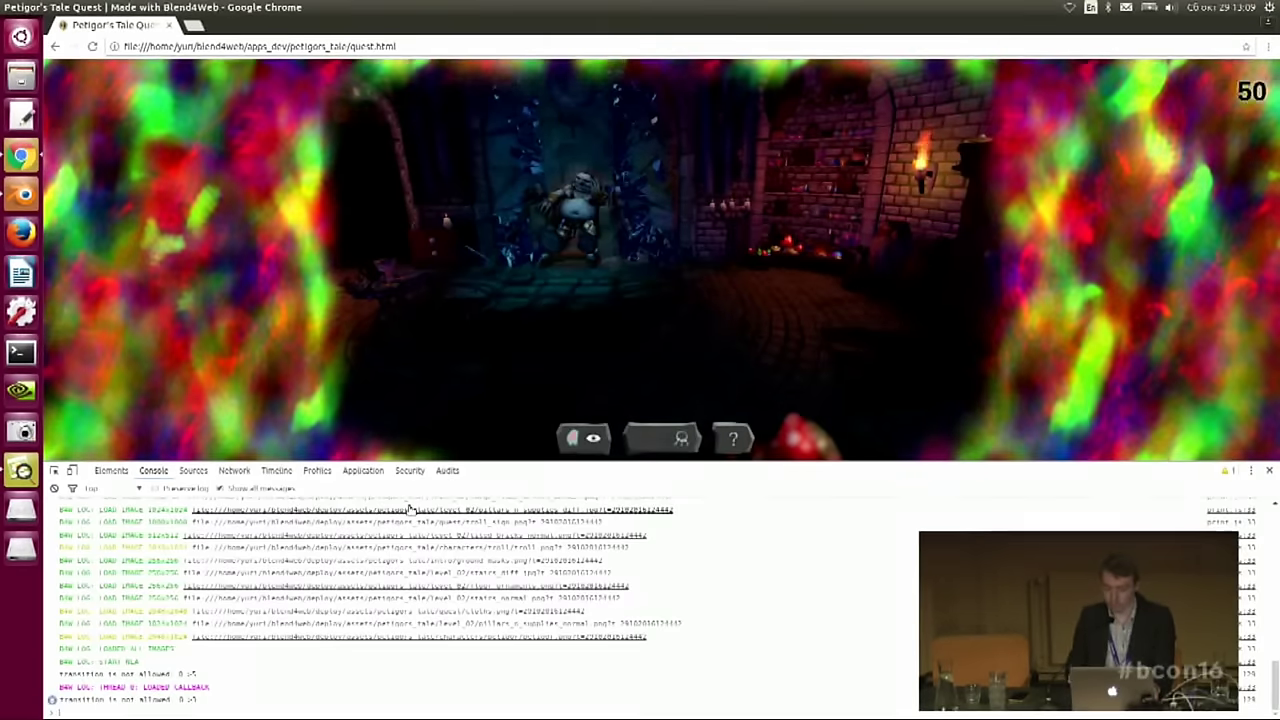
{"action": "mouse_move", "coordinate": [1276, 690]}
{"action": "left_mouse_down"}
{"action": "mouse_move", "coordinate": [1277, 540]}
{"action": "mouse_move", "coordinate": [1278, 708]}
{"action": "left_mouse_up"}
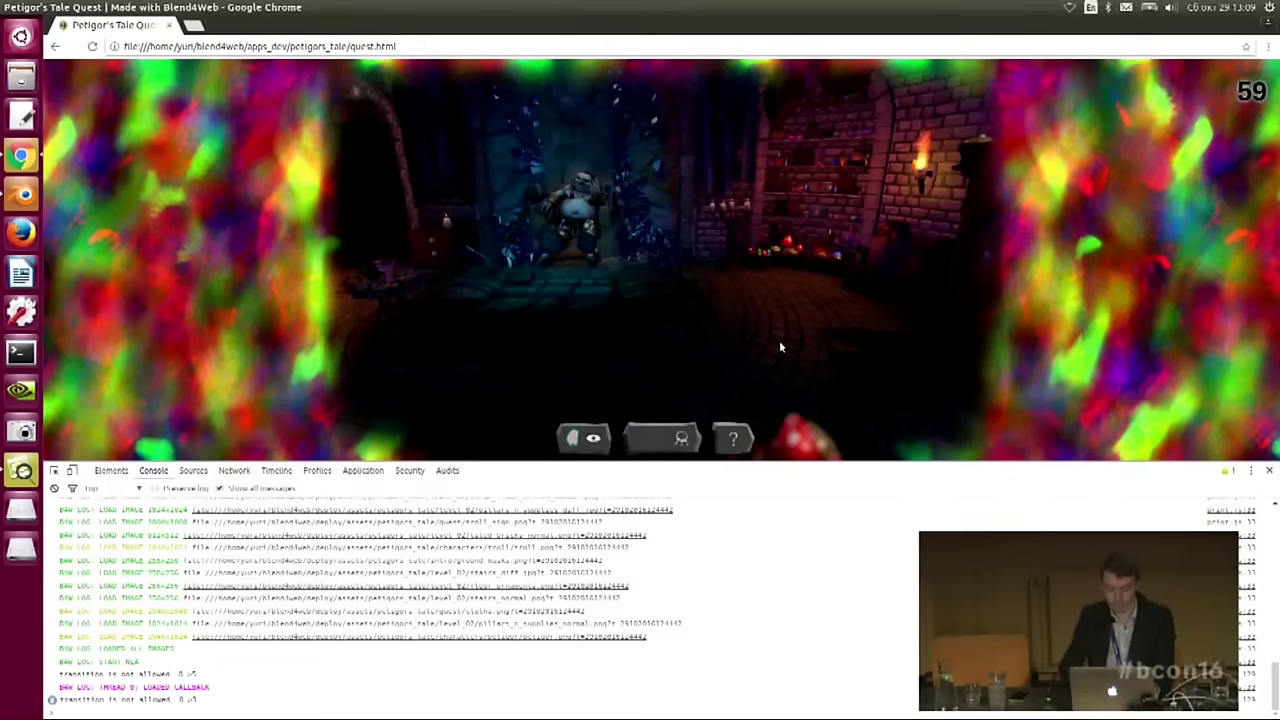
{"action": "key", "text": "F12"}
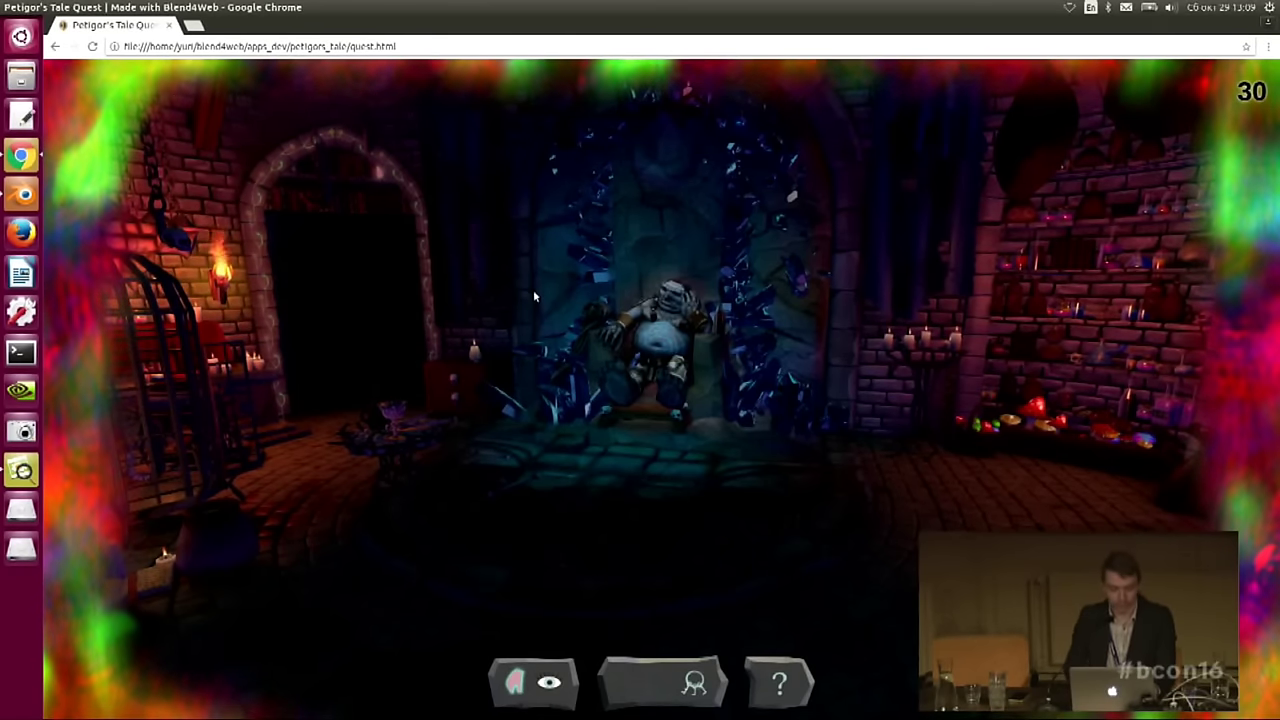
- Try to open localhost:8000 in a new browser tab
{"action": "key", "text": "ctrl+t"}
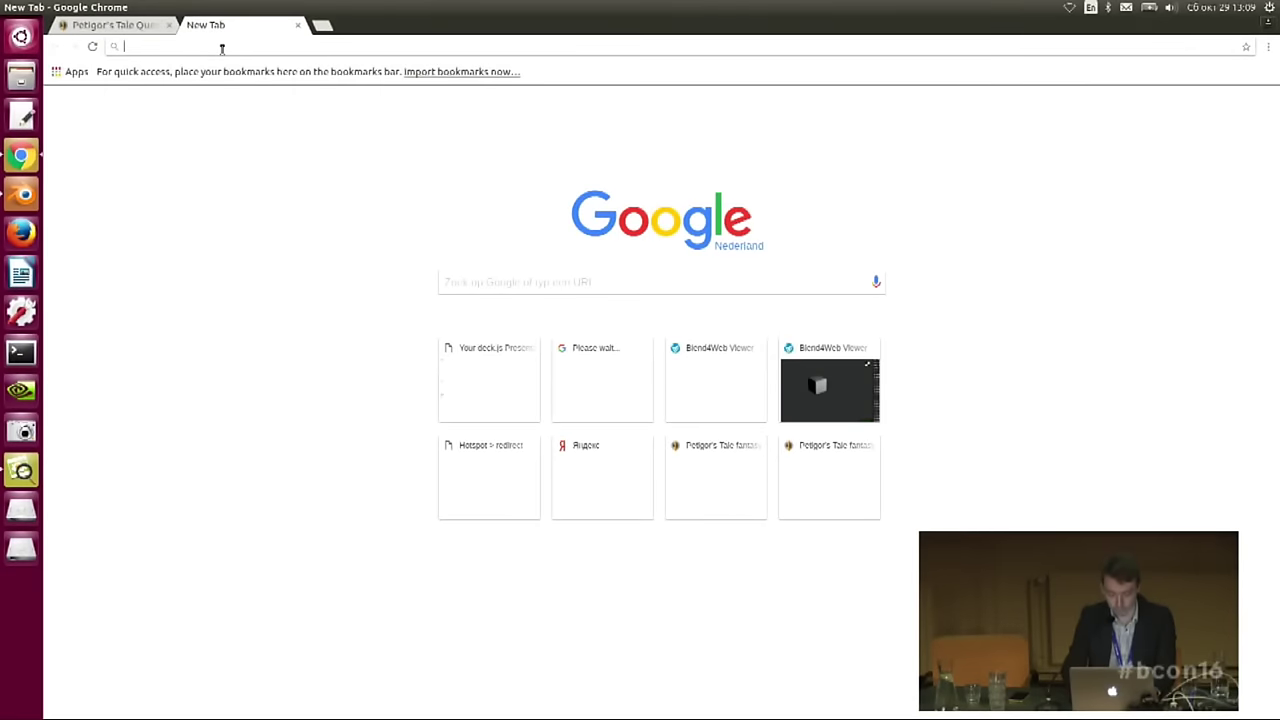
{"action": "type", "text": "localhost:8000"}
{"action": "key", "text": "Down"}
{"action": "key", "text": "Up"}
{"action": "key", "text": "Return"}
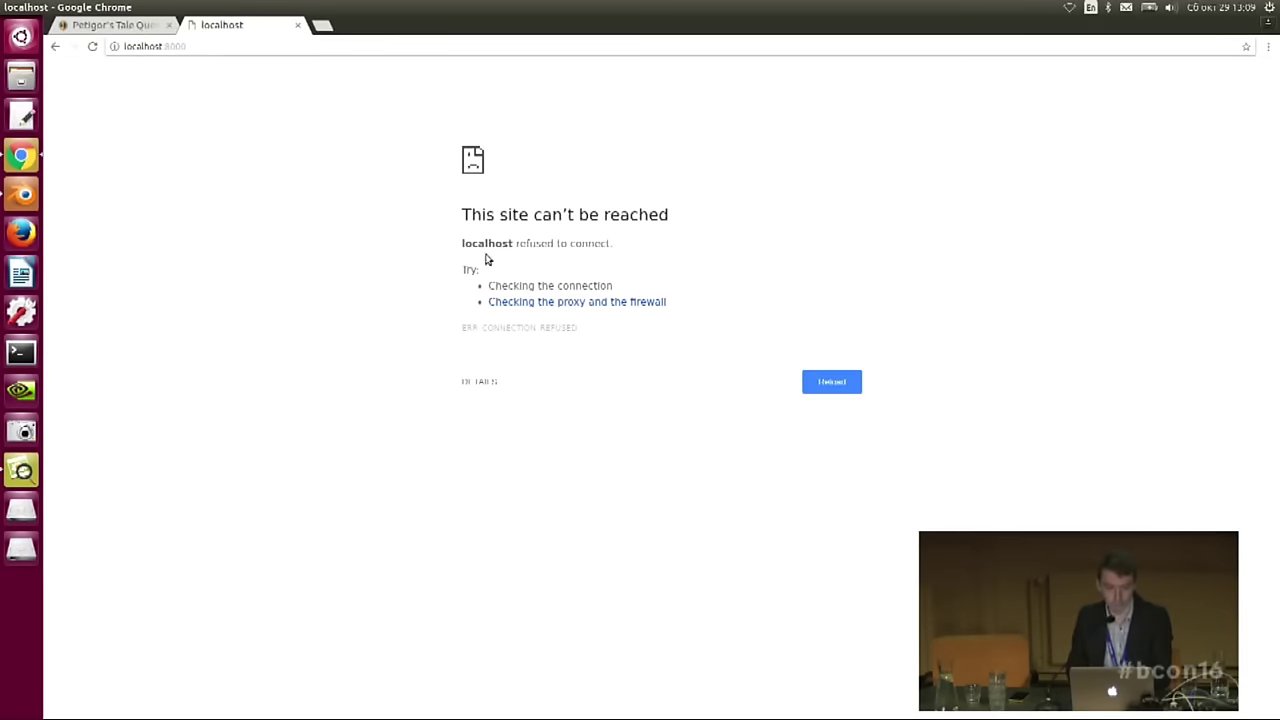
- Load the Blend4Web SDK start page at localhost:6687 in the same browser tab
{"action": "left_click", "coordinate": [179, 47]}
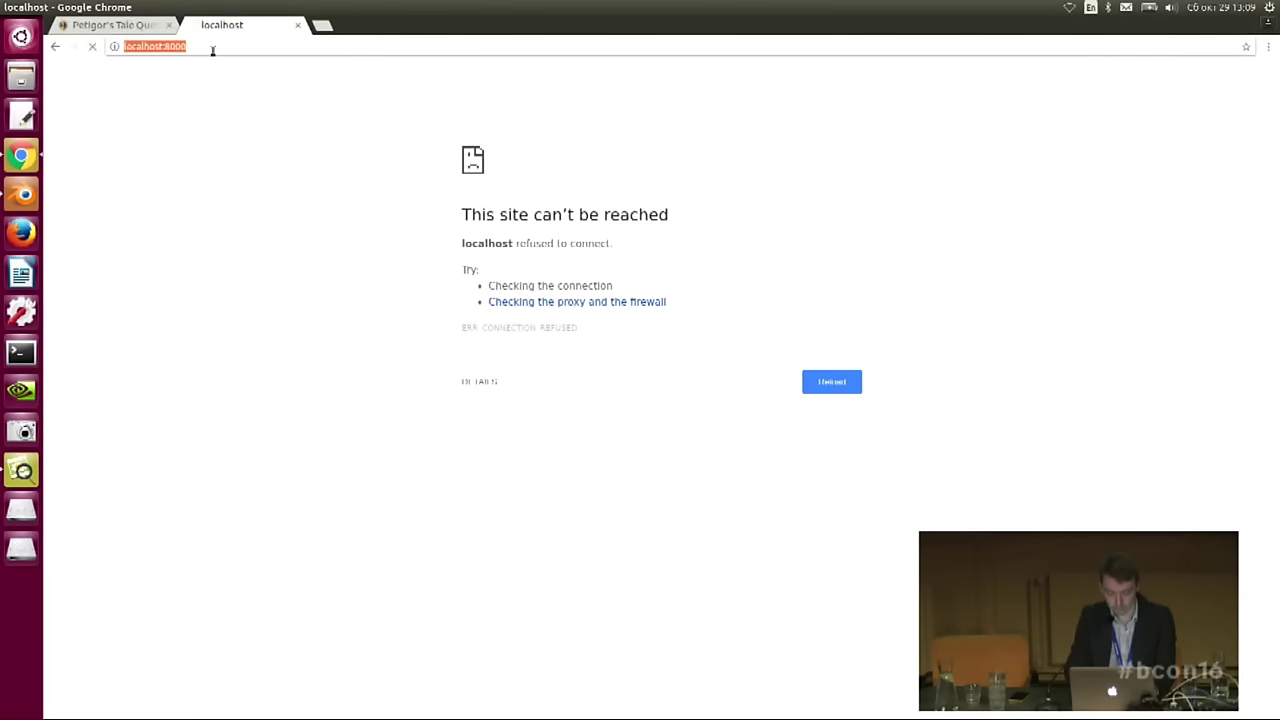
{"action": "left_click", "coordinate": [213, 46]}
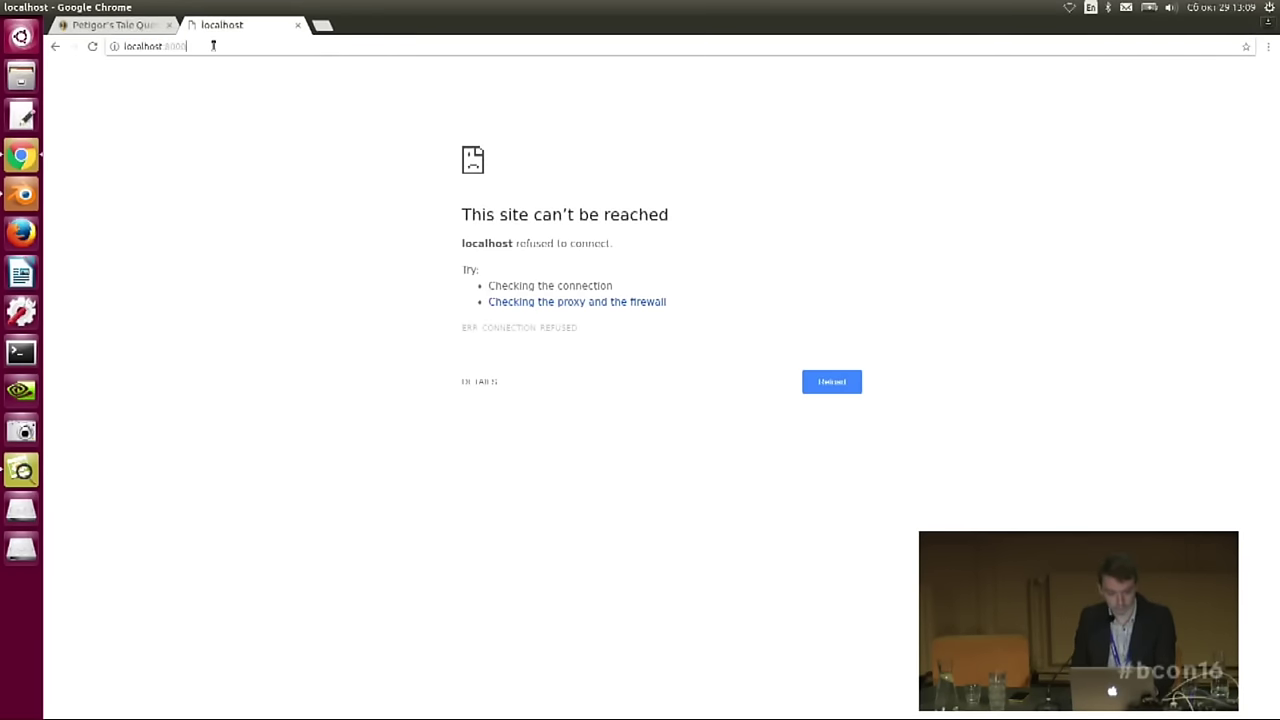
{"action": "key", "text": "BackSpace"}
{"action": "key", "text": "BackSpace"}
{"action": "key", "text": "BackSpace"}
{"action": "key", "text": "BackSpace"}
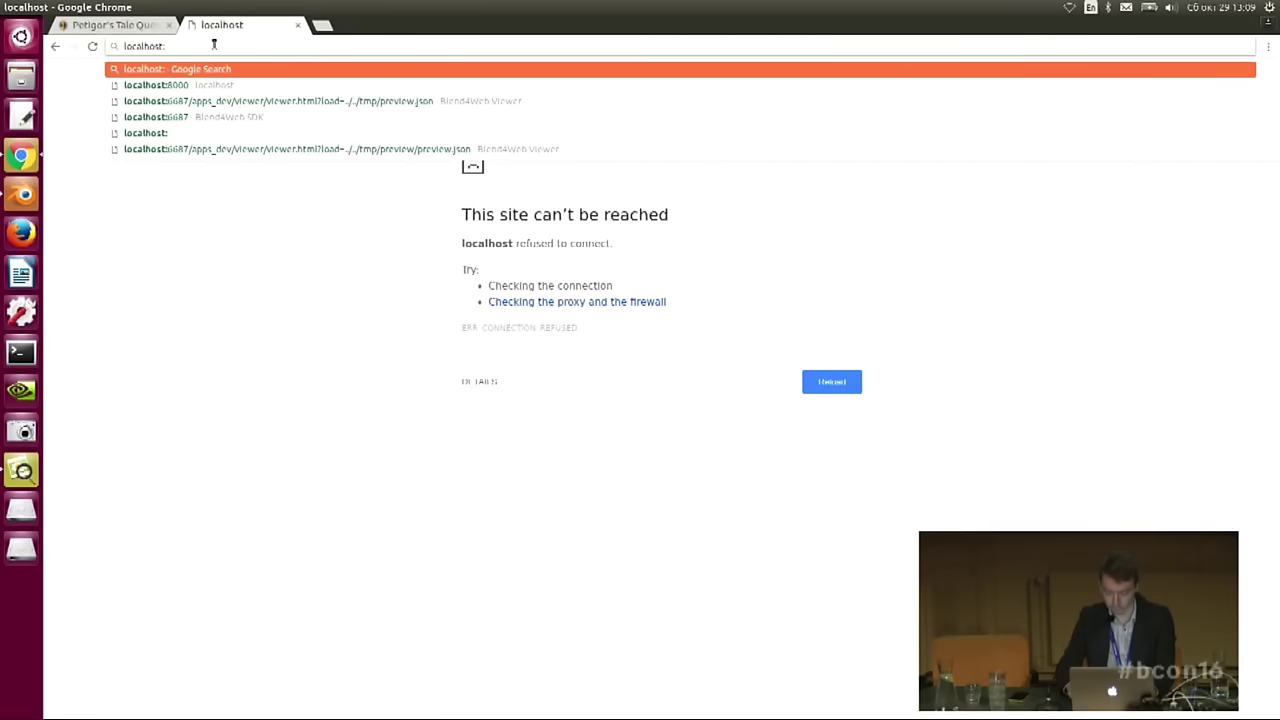
{"action": "key", "text": "Down"}
{"action": "key", "text": "Down"}
{"action": "key", "text": "Down"}
{"action": "key", "text": "Return"}
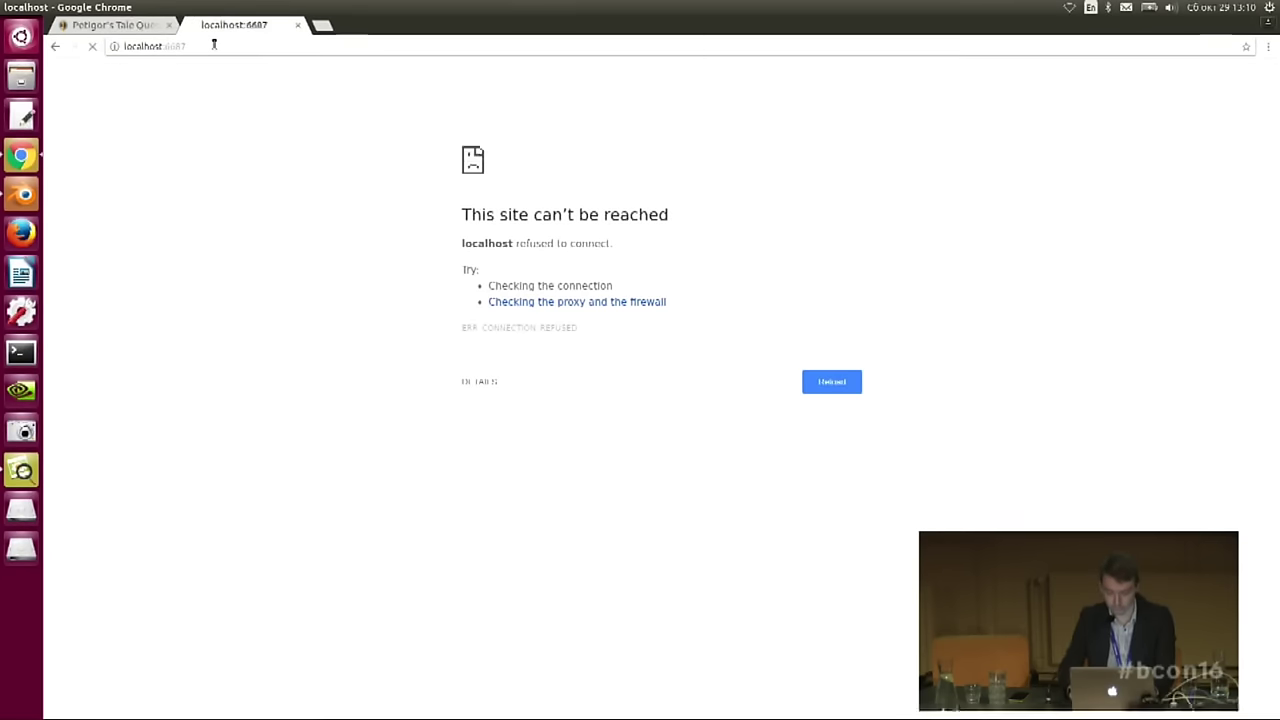
- Open the Project Manager and expand the deploy/assets/petigors_tale/ file list of the petigors_tale project
{"action": "left_click", "coordinate": [450, 276]}
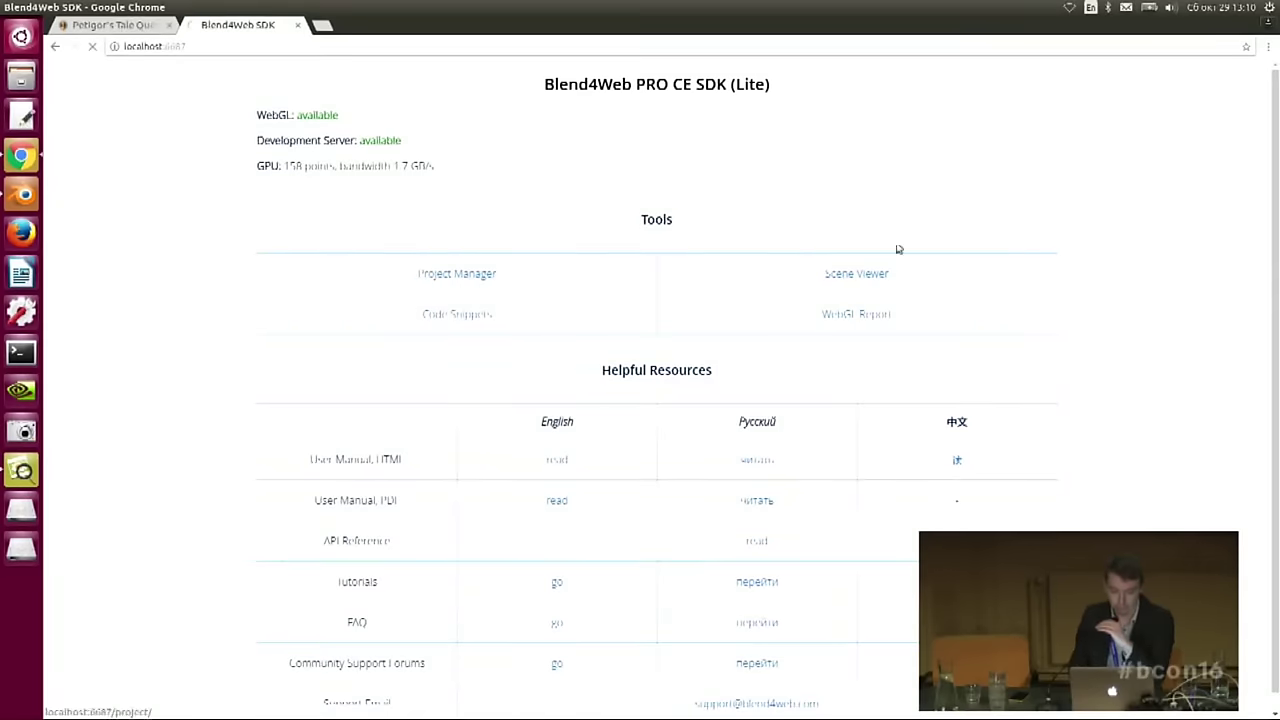
{"action": "left_click_drag", "start_coordinate": [1275, 88], "coordinate": [1268, 330]}
{"action": "left_click_drag", "start_coordinate": [1278, 280], "coordinate": [1277, 534]}
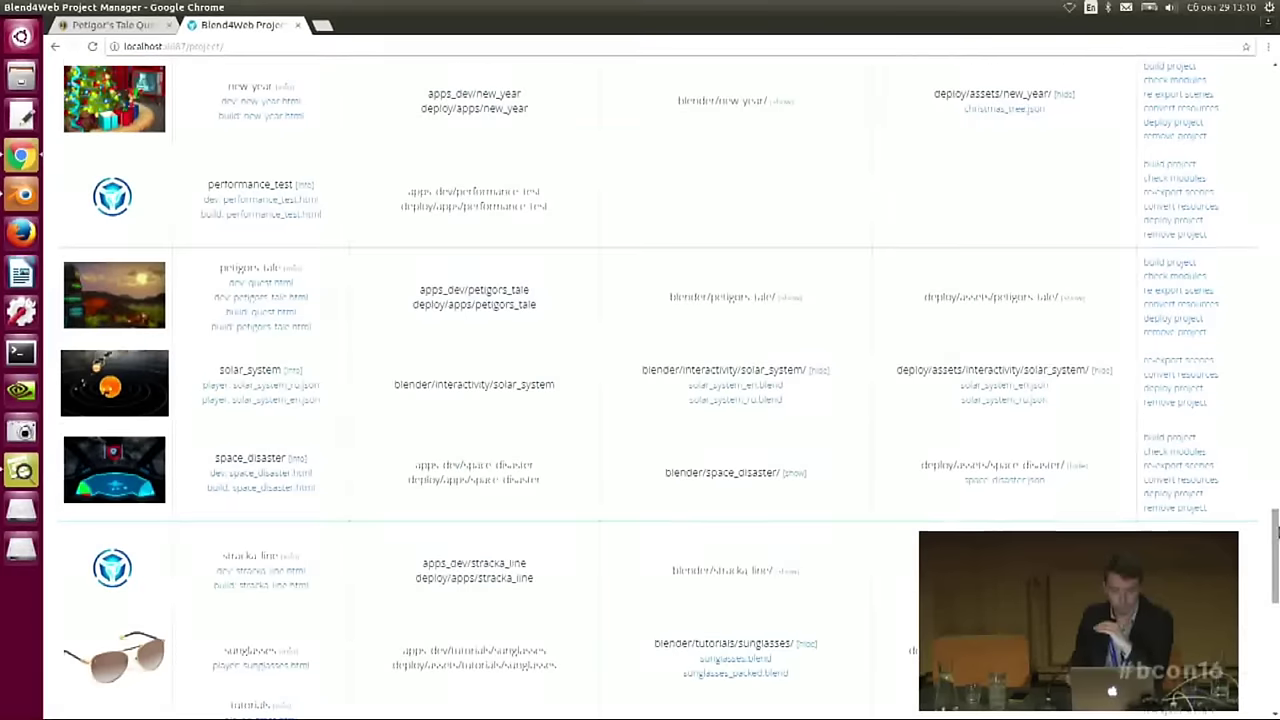
{"action": "left_click", "coordinate": [1070, 302]}
{"action": "left_click_drag", "start_coordinate": [1277, 464], "coordinate": [1276, 513]}
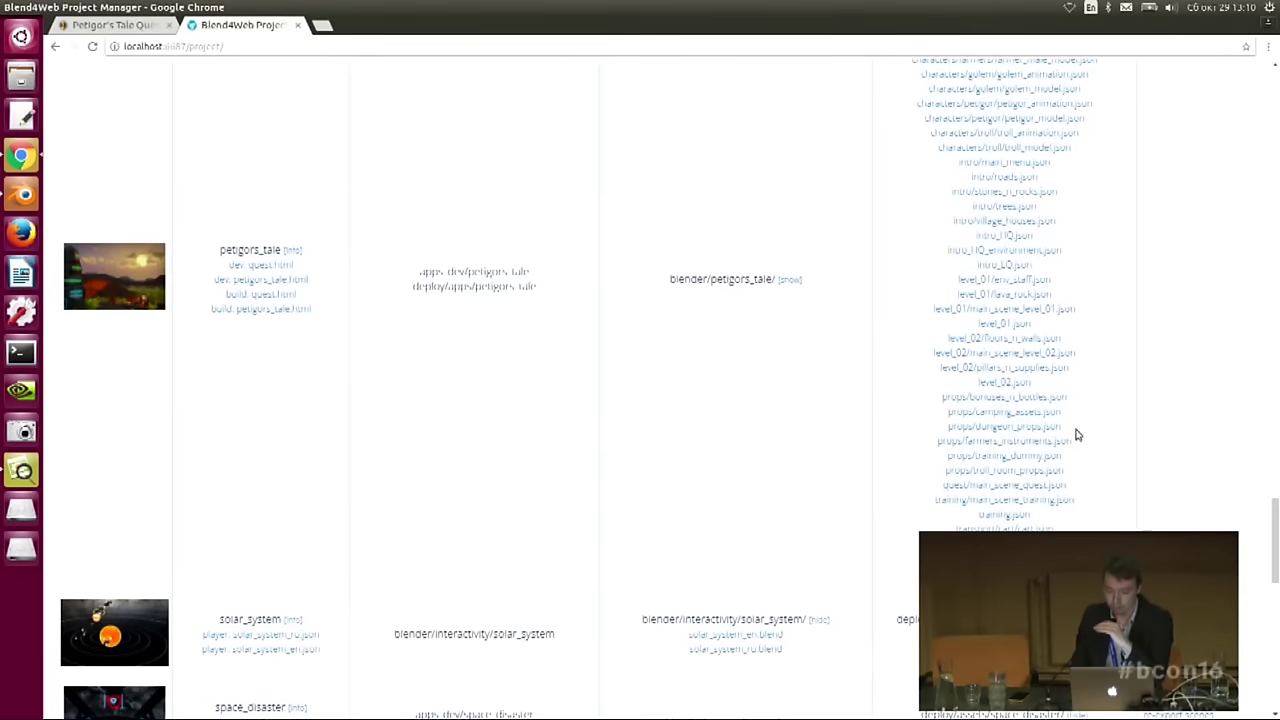
- Open quest/main_scene_quest.json in the viewer and set the debug view mode to Render Time
{"action": "left_click", "coordinate": [1040, 489]}
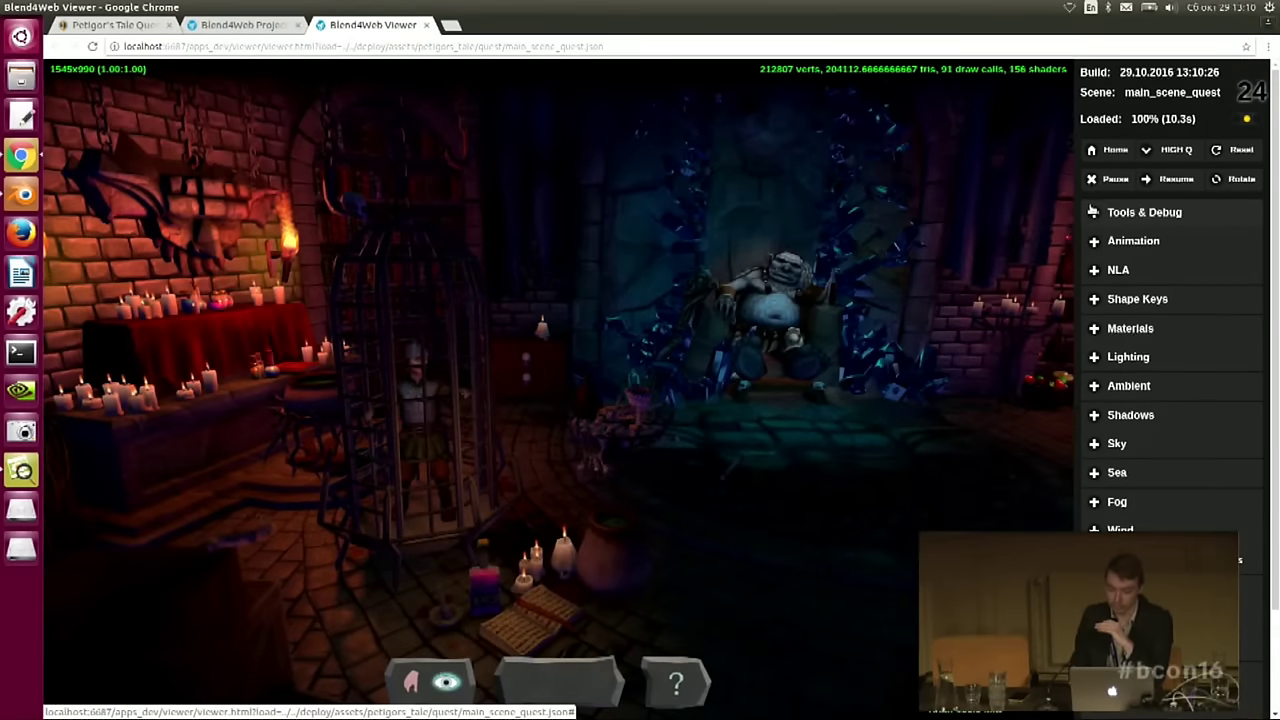
{"action": "left_click", "coordinate": [1093, 213]}
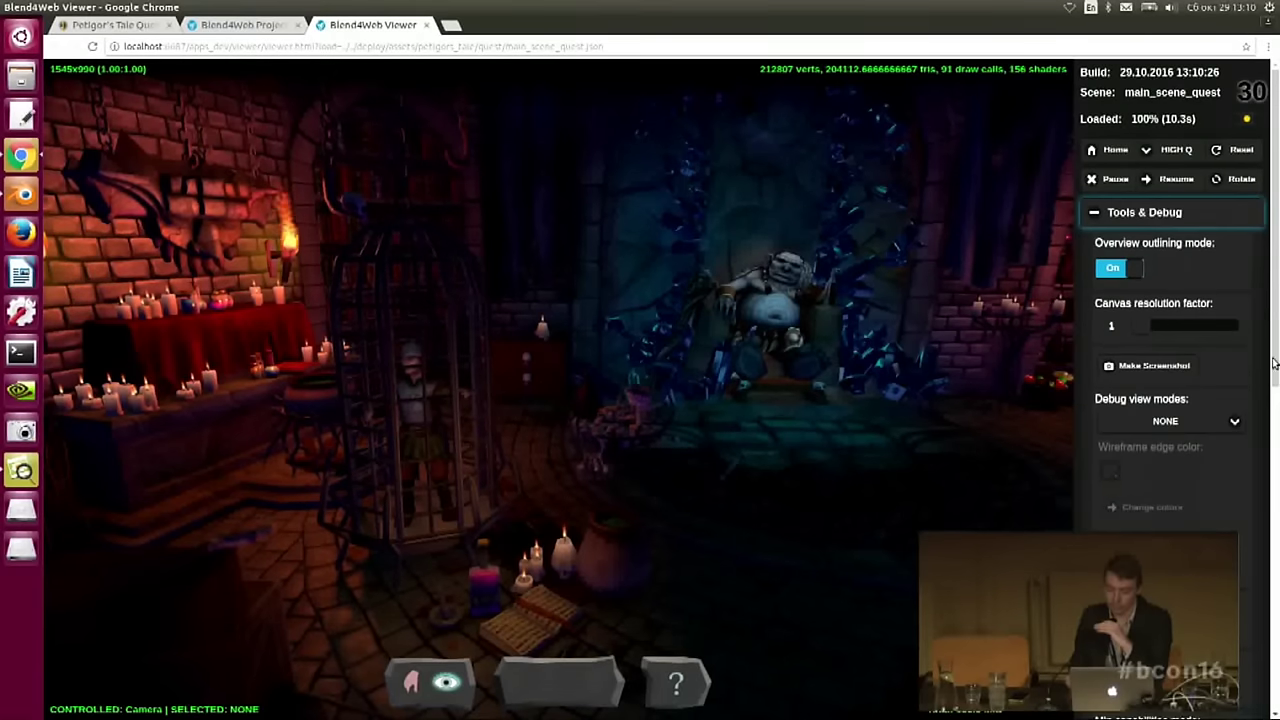
{"action": "left_click", "coordinate": [1176, 428]}
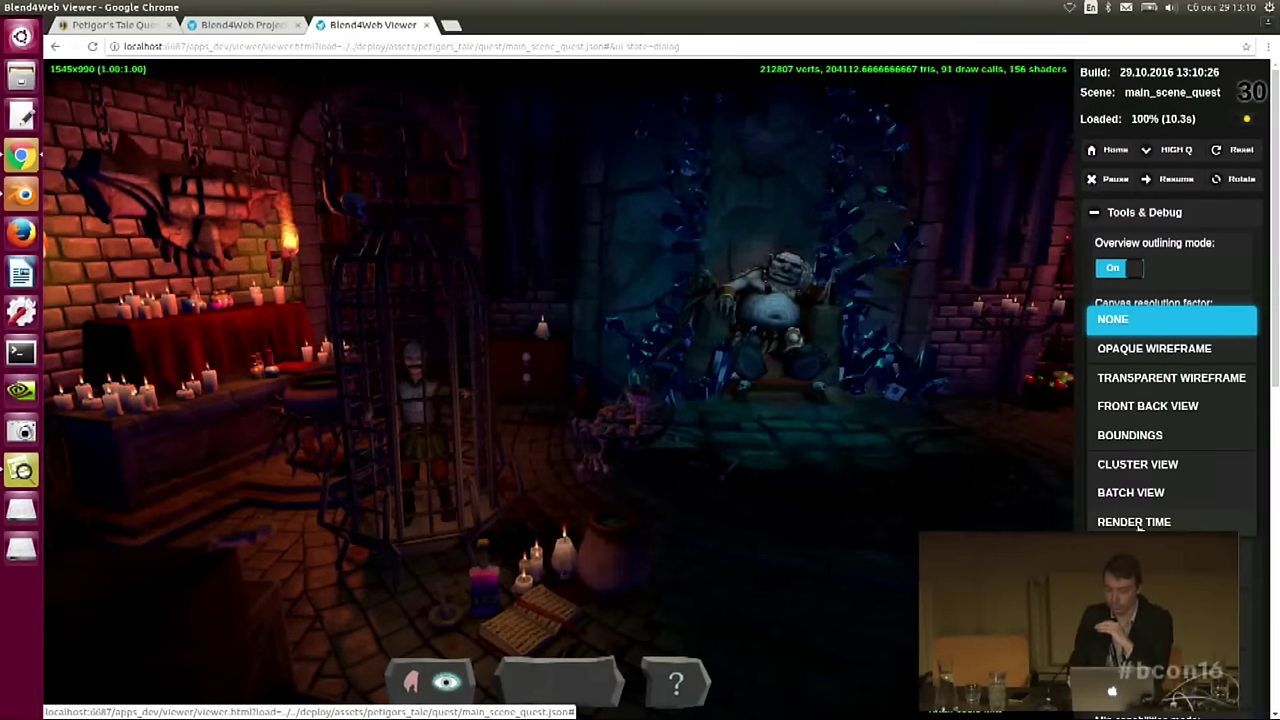
{"action": "left_click", "coordinate": [1136, 522]}
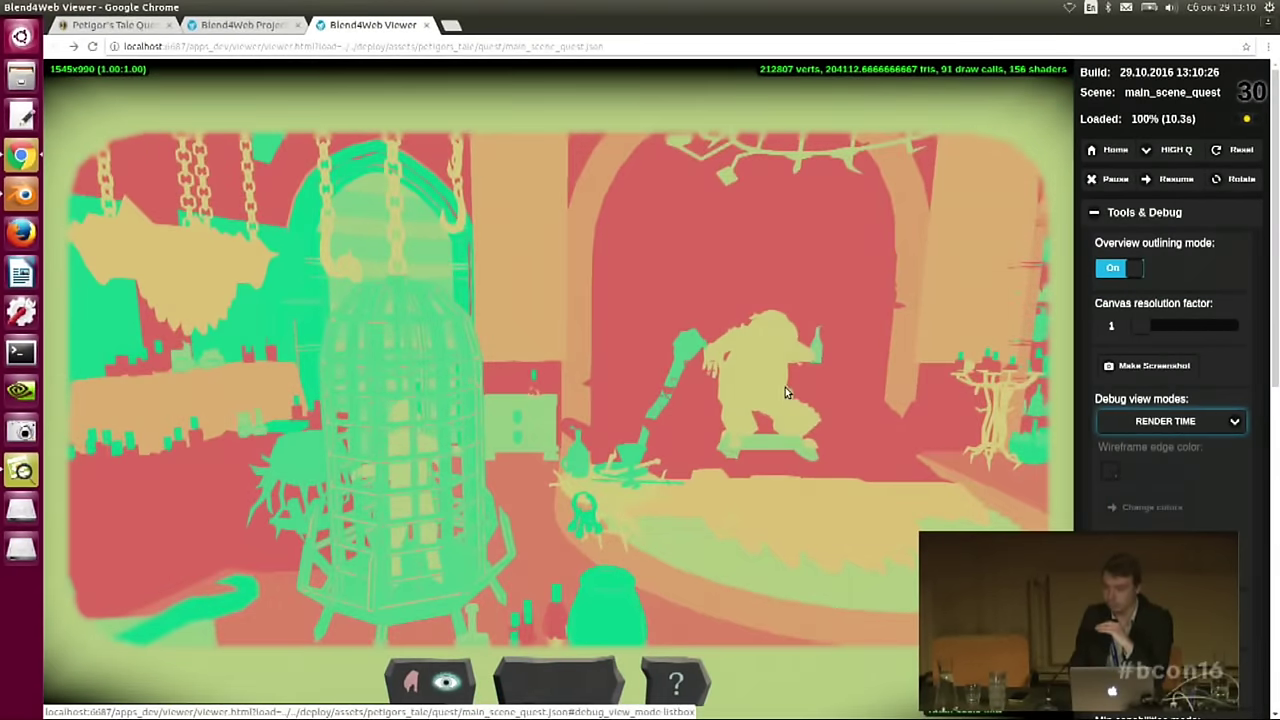
- View the quest scene in Opaque Wireframe and Transparent Wireframe debug modes
{"action": "left_click", "coordinate": [1195, 425]}
{"action": "left_click", "coordinate": [1112, 348]}
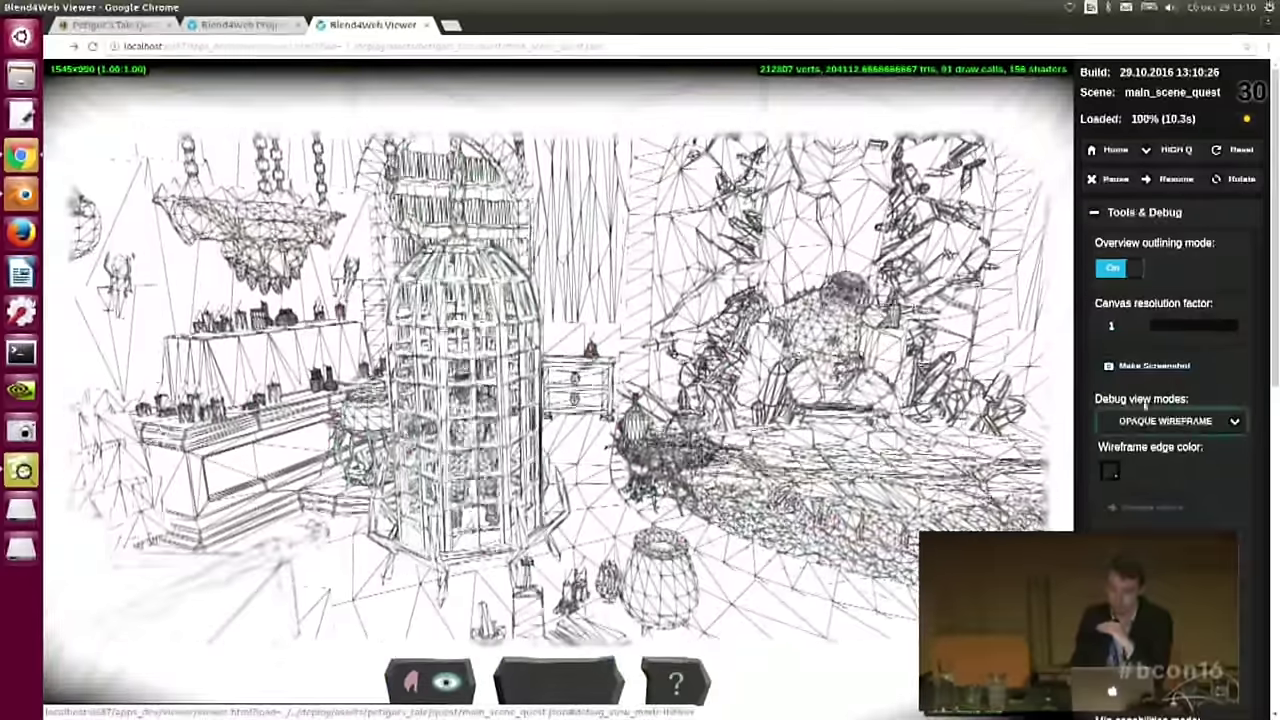
{"action": "left_click", "coordinate": [1160, 421]}
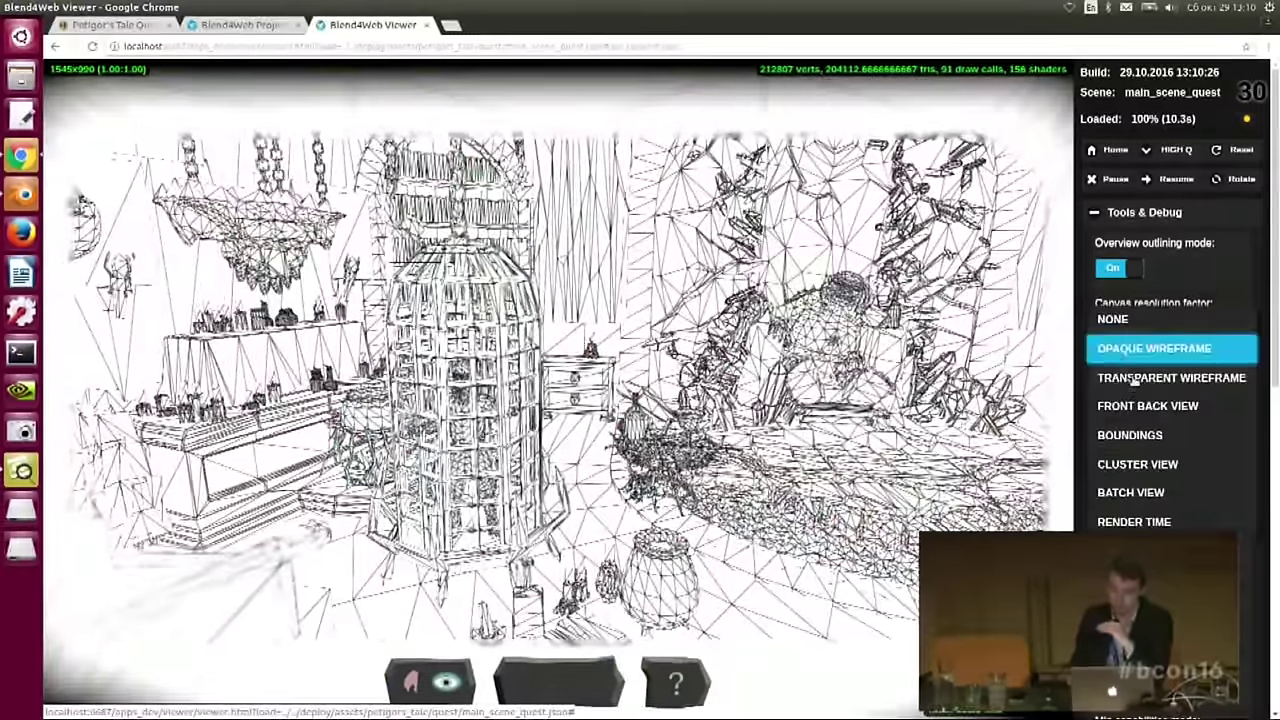
{"action": "left_click", "coordinate": [1125, 380]}
- Return the scene to the Render Time debug view and look around the room with the cage and troll
{"action": "left_click", "coordinate": [1165, 421]}
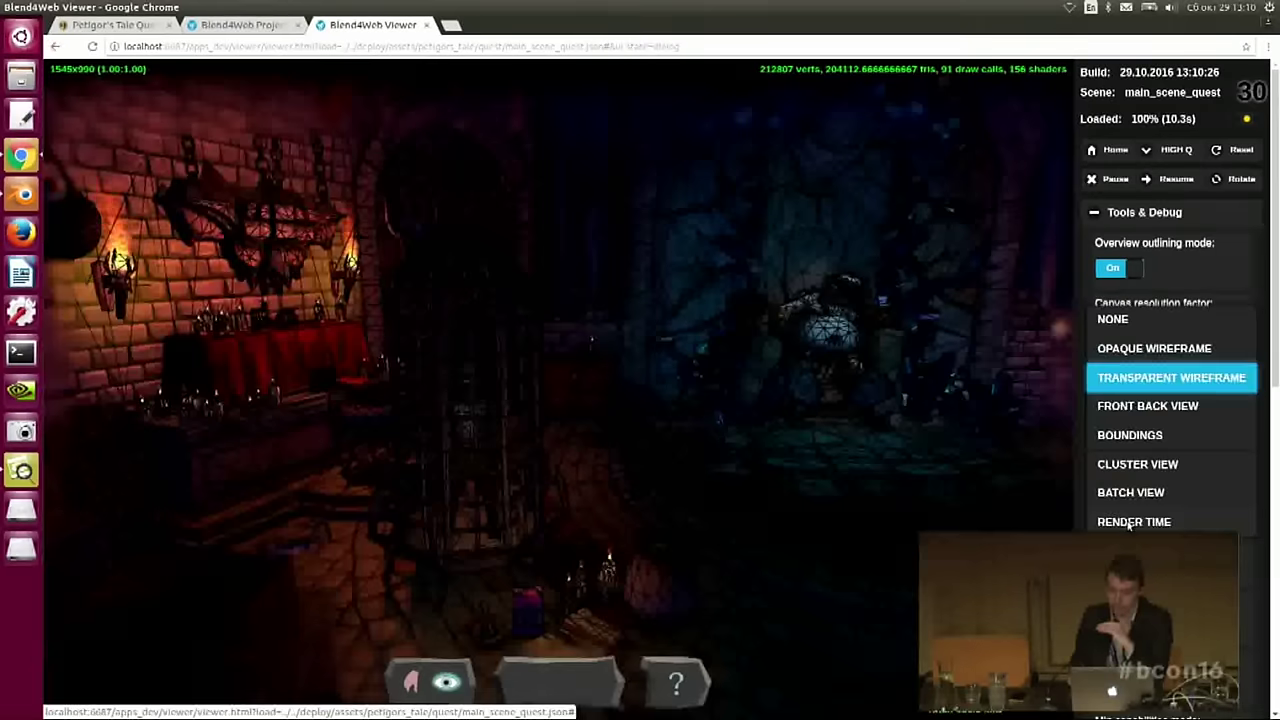
{"action": "left_click", "coordinate": [1125, 597]}
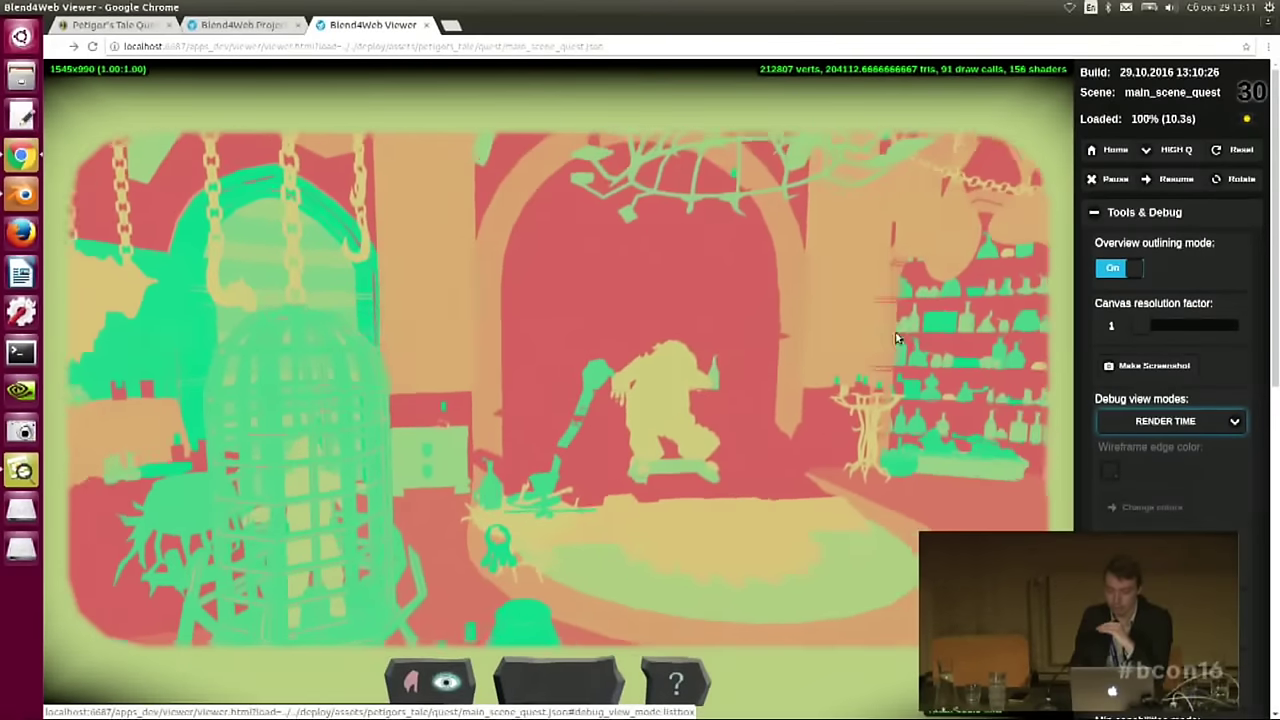
{"action": "left_click_drag", "start_coordinate": [958, 342], "coordinate": [490, 372]}
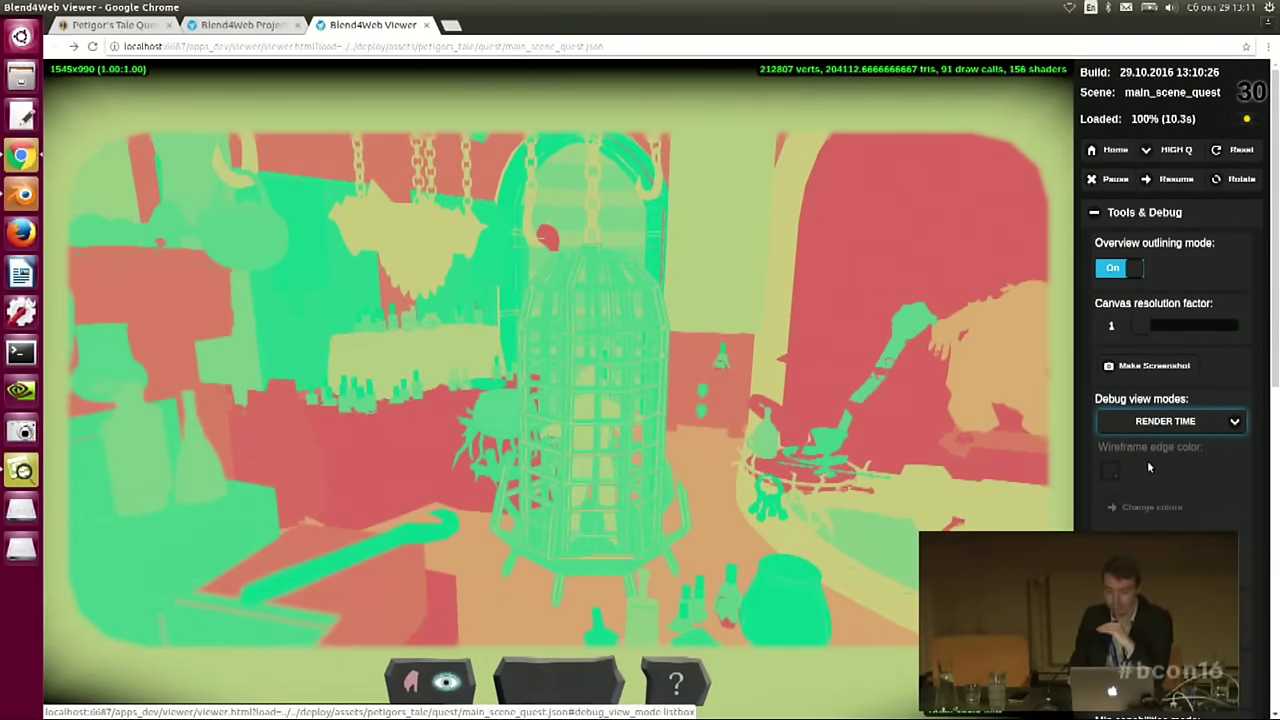
- Display the scene in Batch View and examine how objects around the room are grouped into batches
{"action": "left_click", "coordinate": [1157, 428]}
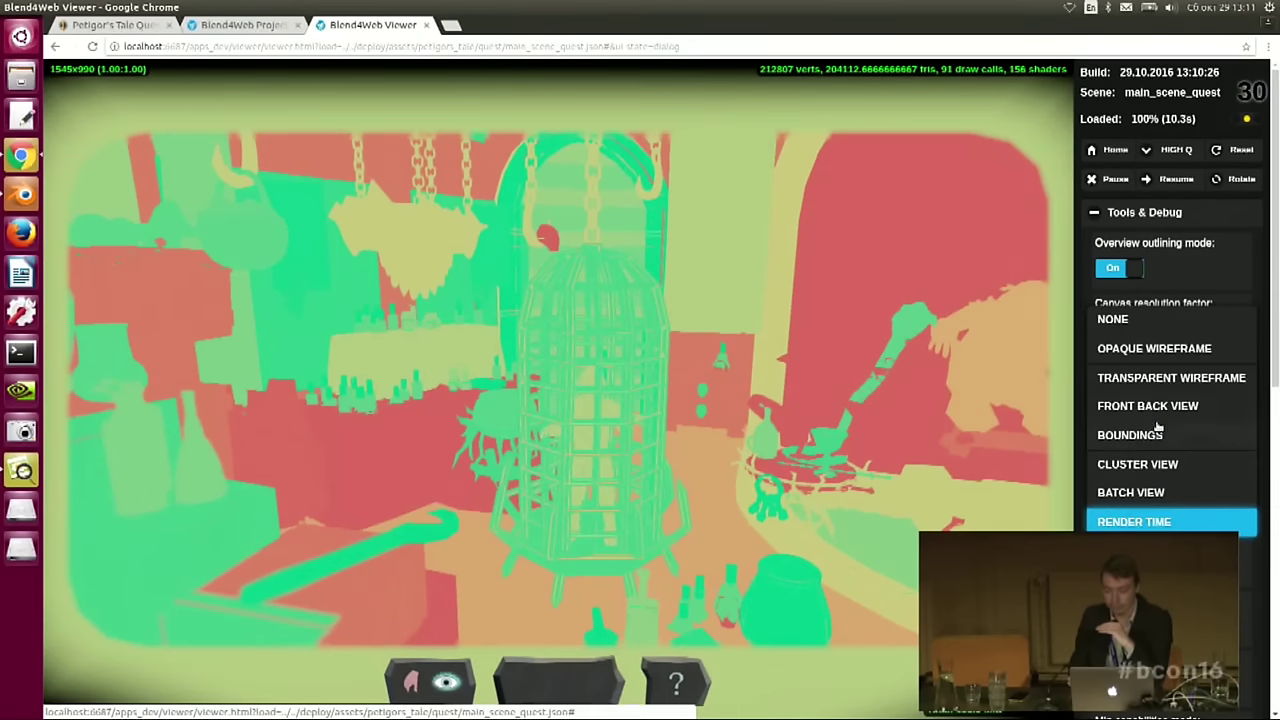
{"action": "left_click", "coordinate": [1140, 493]}
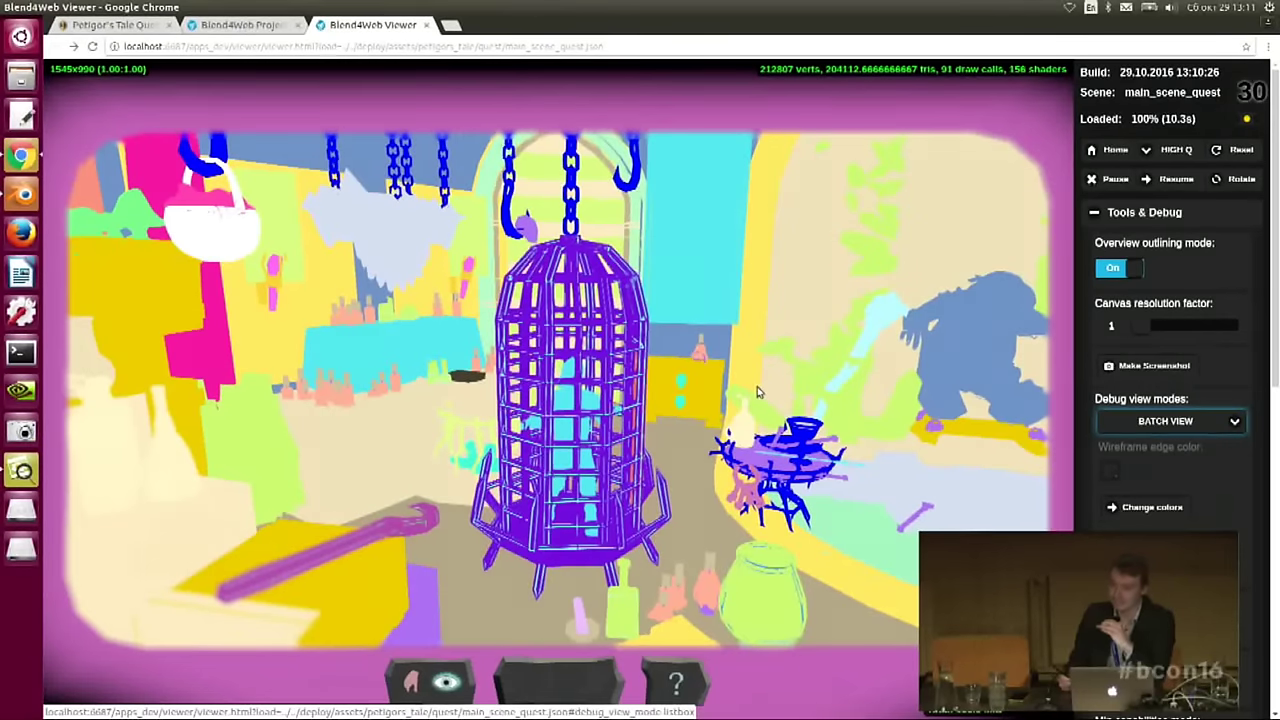
{"action": "mouse_move", "coordinate": [769, 374]}
{"action": "left_mouse_down"}
{"action": "mouse_move", "coordinate": [752, 374]}
{"action": "mouse_move", "coordinate": [786, 368]}
{"action": "left_mouse_up"}
{"action": "left_click_drag", "start_coordinate": [695, 347], "coordinate": [737, 354]}
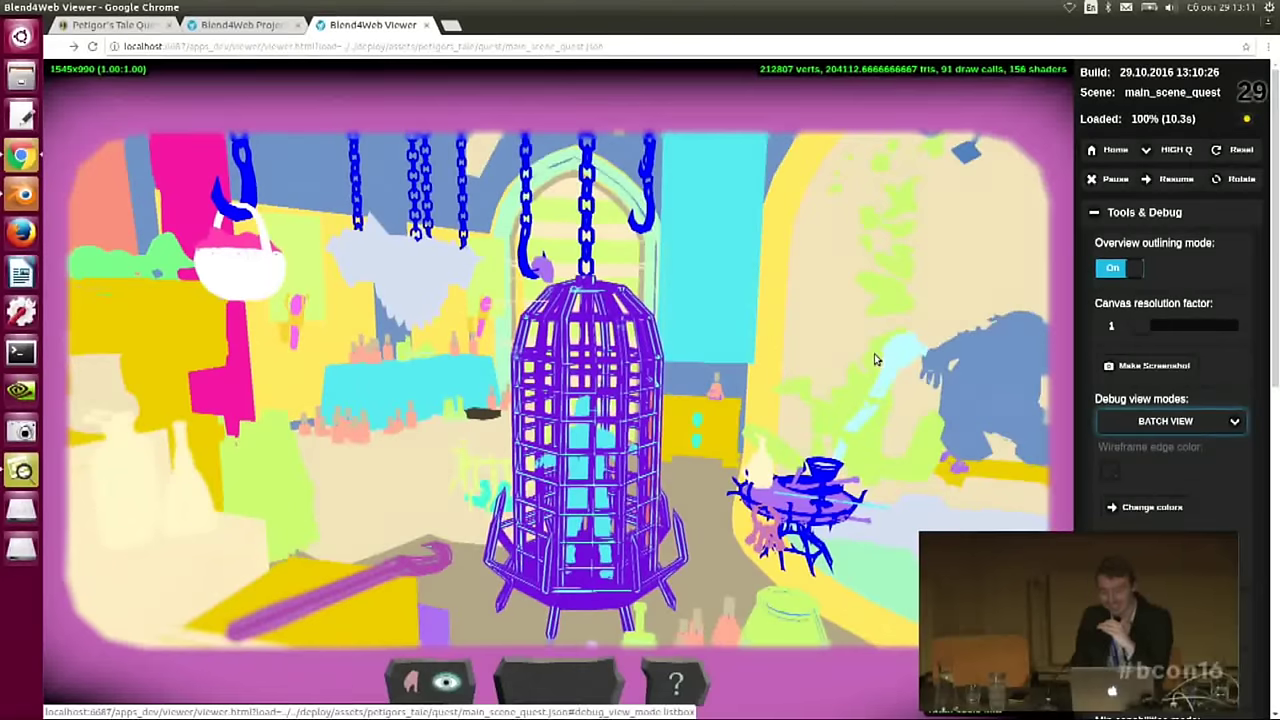
{"action": "left_click_drag", "start_coordinate": [809, 429], "coordinate": [1116, 401]}
{"action": "left_click_drag", "start_coordinate": [800, 383], "coordinate": [891, 460]}
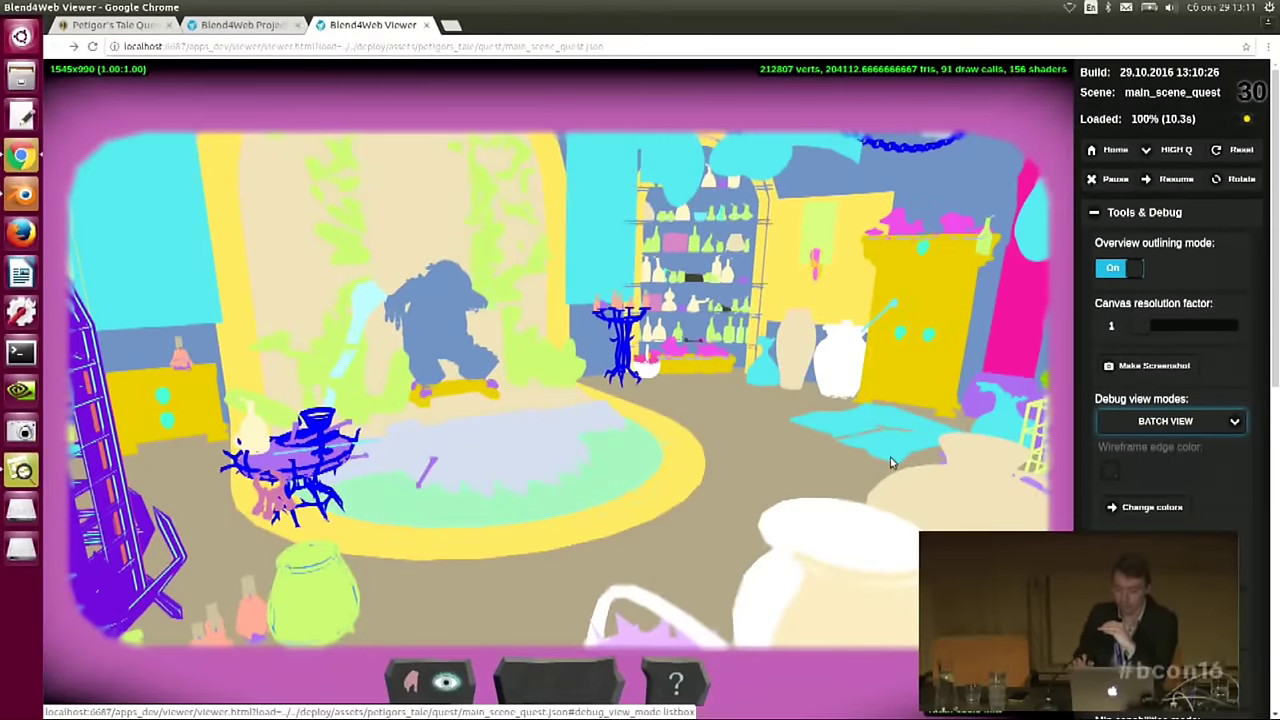
{"action": "left_click_drag", "start_coordinate": [731, 446], "coordinate": [762, 402]}
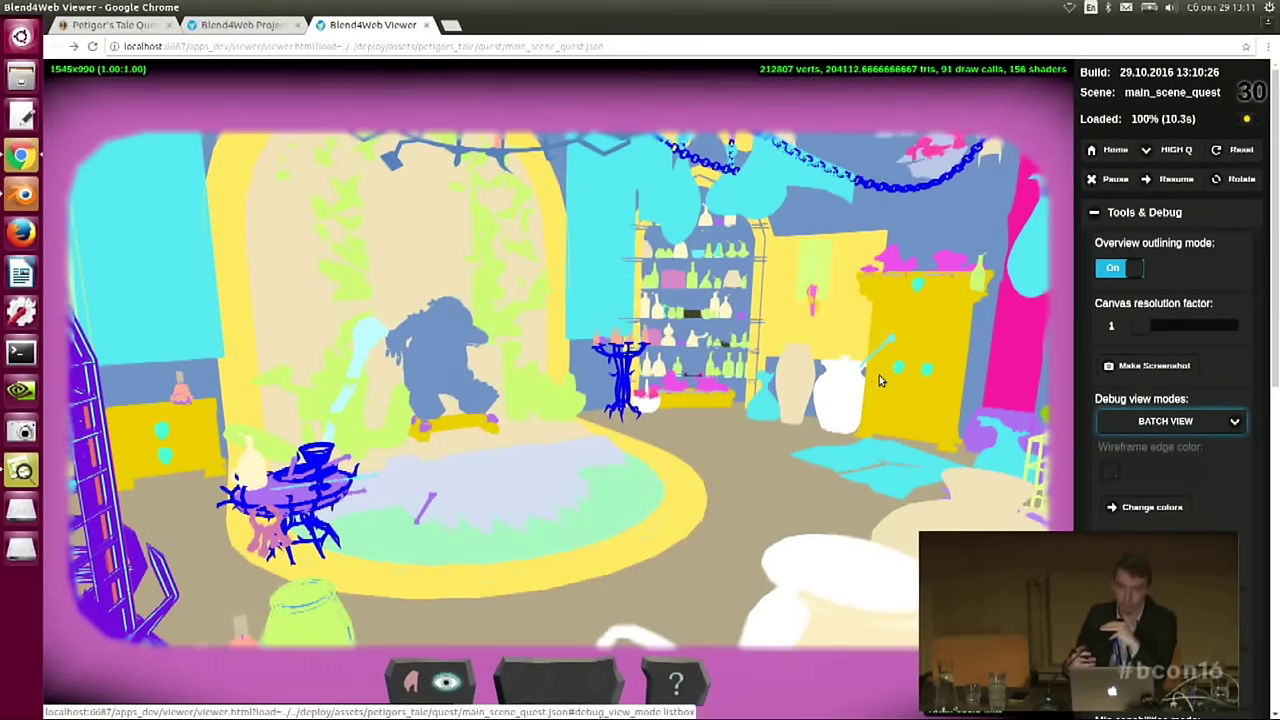
{"action": "left_click_drag", "start_coordinate": [879, 375], "coordinate": [566, 348]}
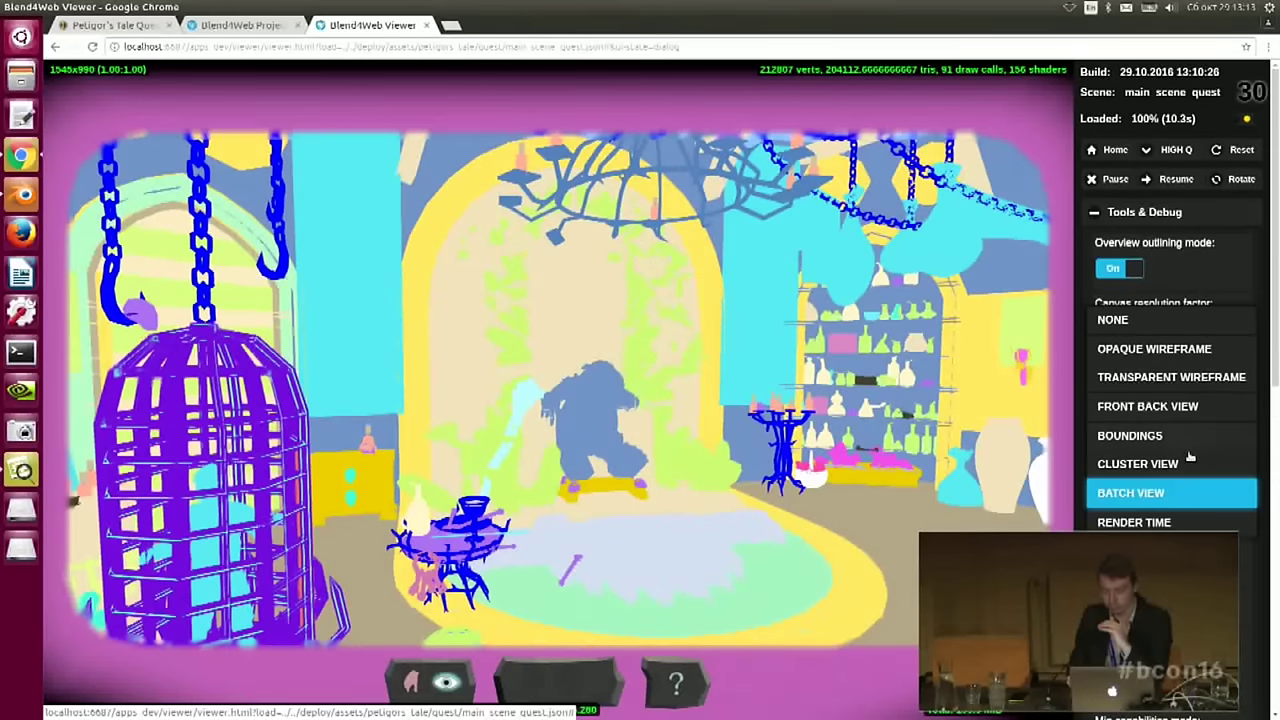
- Check the scene in Render Time mode once more, and set the debug view mode back to None
{"action": "left_click", "coordinate": [1158, 523]}
{"action": "left_click_drag", "start_coordinate": [709, 506], "coordinate": [734, 471]}
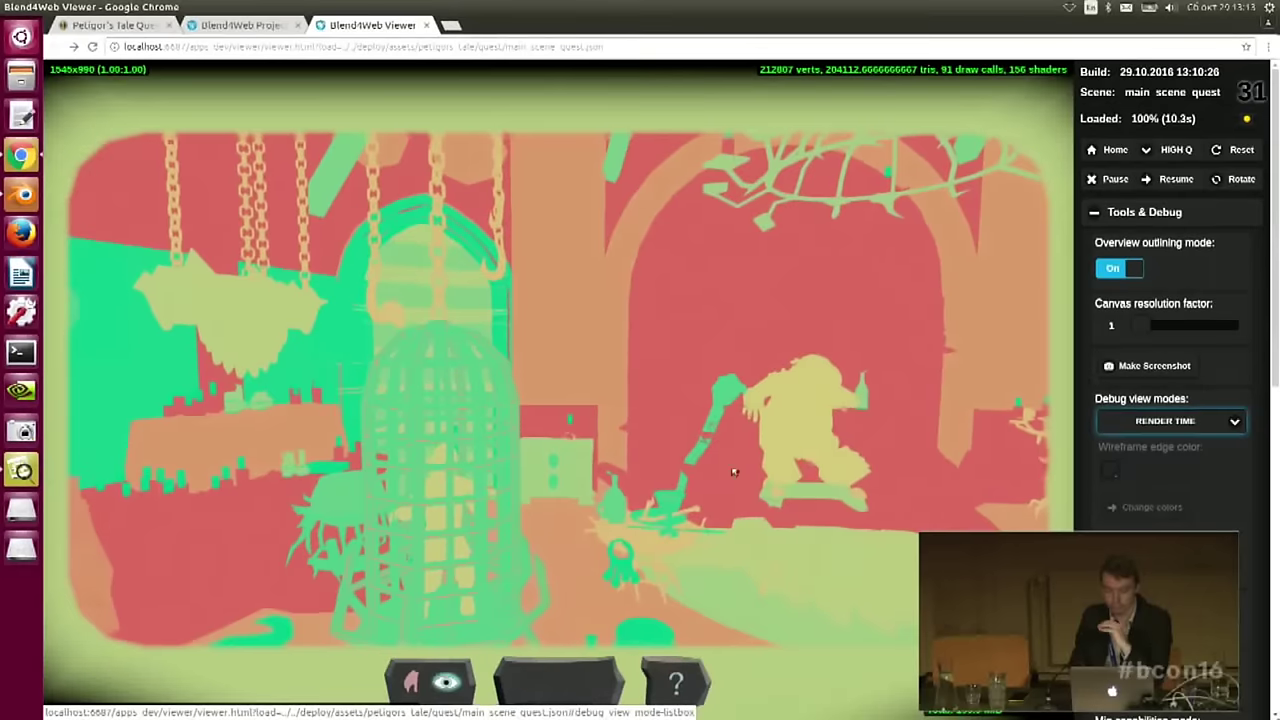
{"action": "left_click", "coordinate": [1143, 422]}
{"action": "left_click", "coordinate": [1120, 322]}
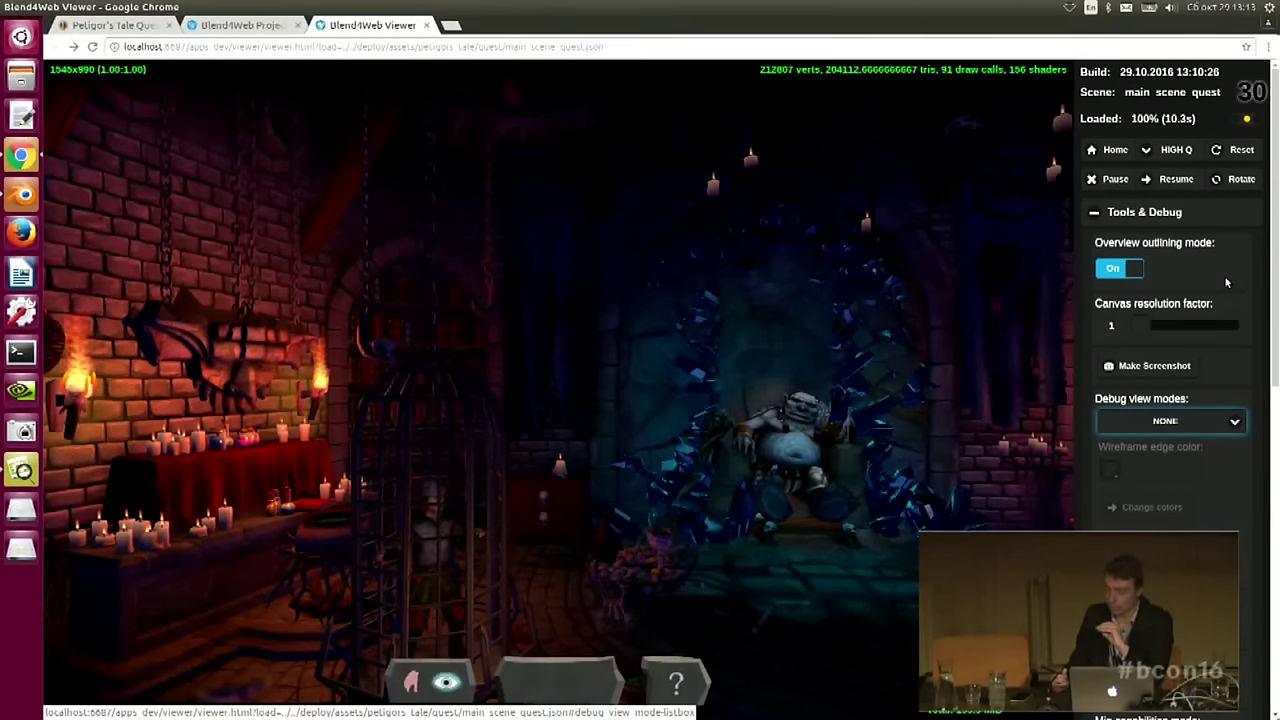
{"action": "left_click_drag", "start_coordinate": [748, 384], "coordinate": [848, 350]}
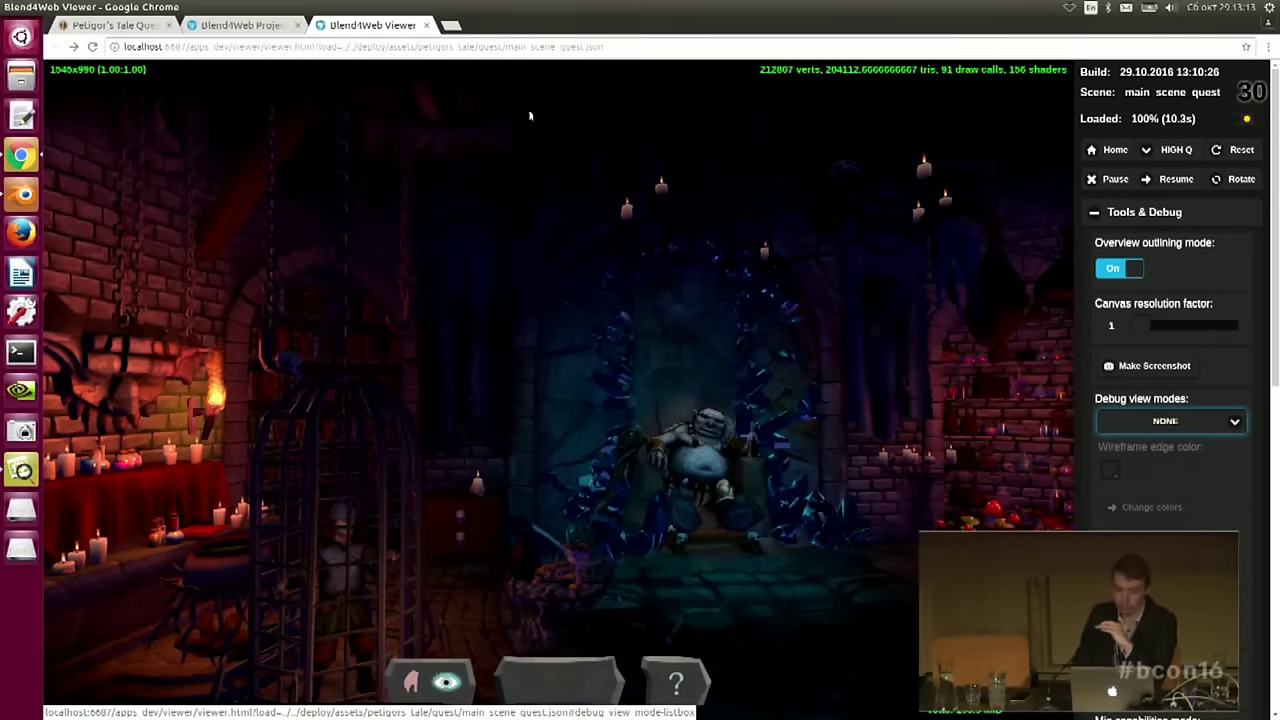
- Look at the running quest page, return to the viewer tab and inspect the seated troll in the scene
{"action": "left_click", "coordinate": [244, 28]}
{"action": "left_click", "coordinate": [110, 30]}
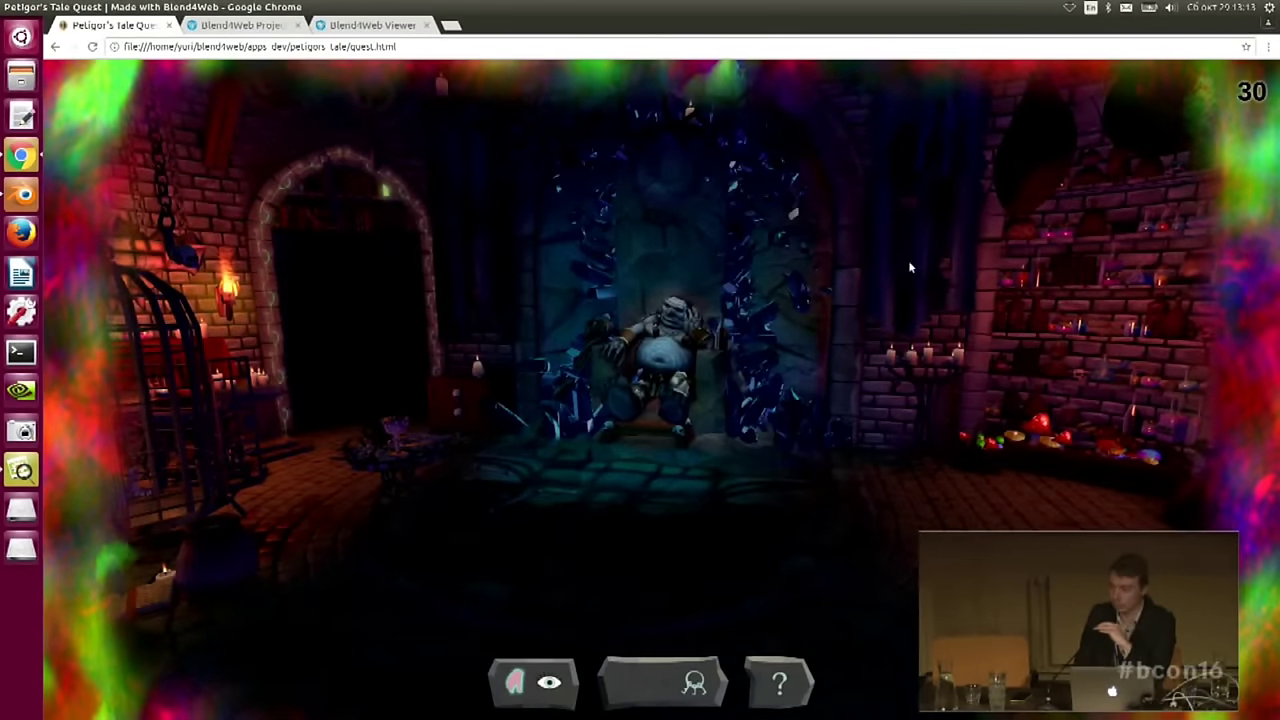
{"action": "left_click", "coordinate": [370, 25]}
{"action": "left_click_drag", "start_coordinate": [645, 330], "coordinate": [690, 304]}
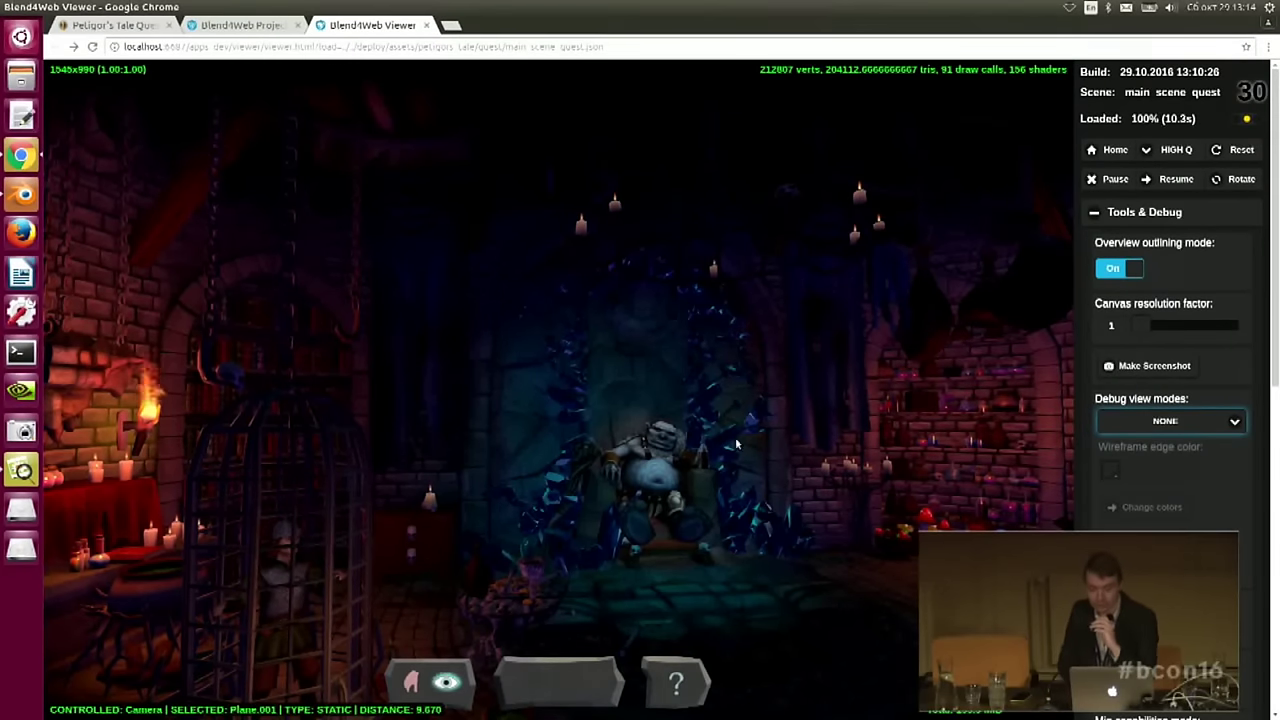
{"action": "left_click", "coordinate": [661, 481]}
{"action": "left_click_drag", "start_coordinate": [734, 395], "coordinate": [711, 418]}
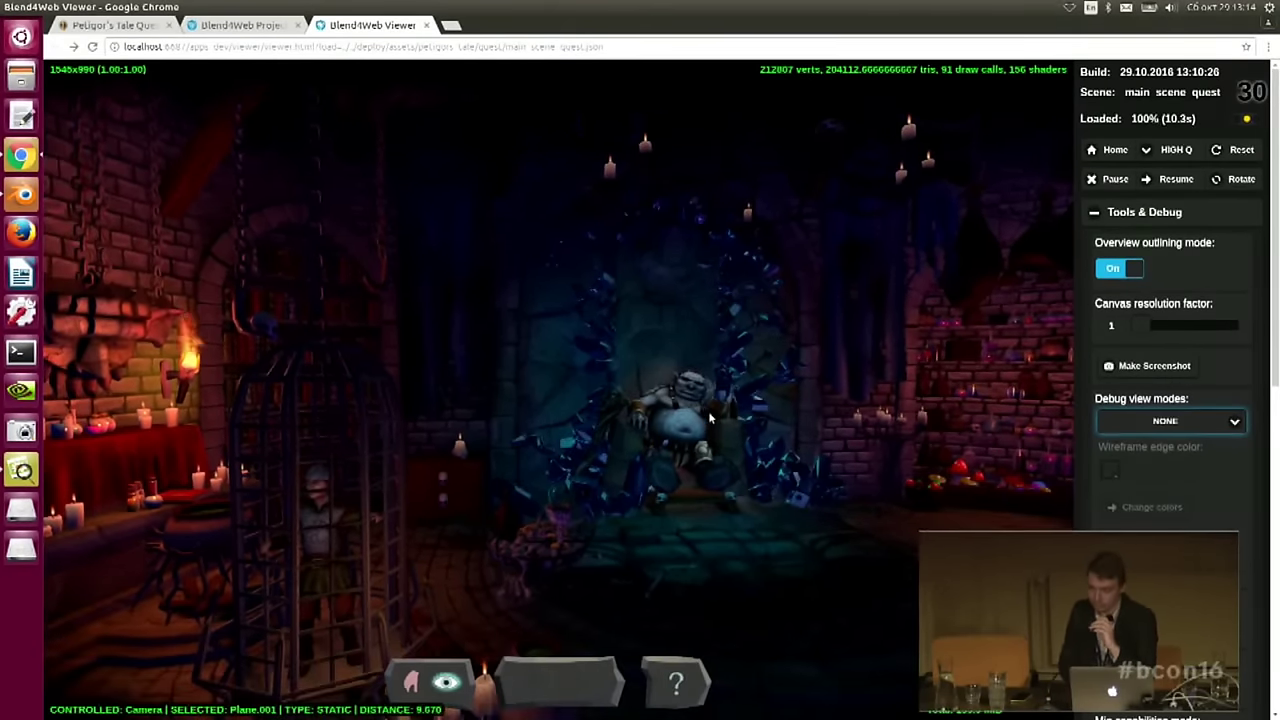